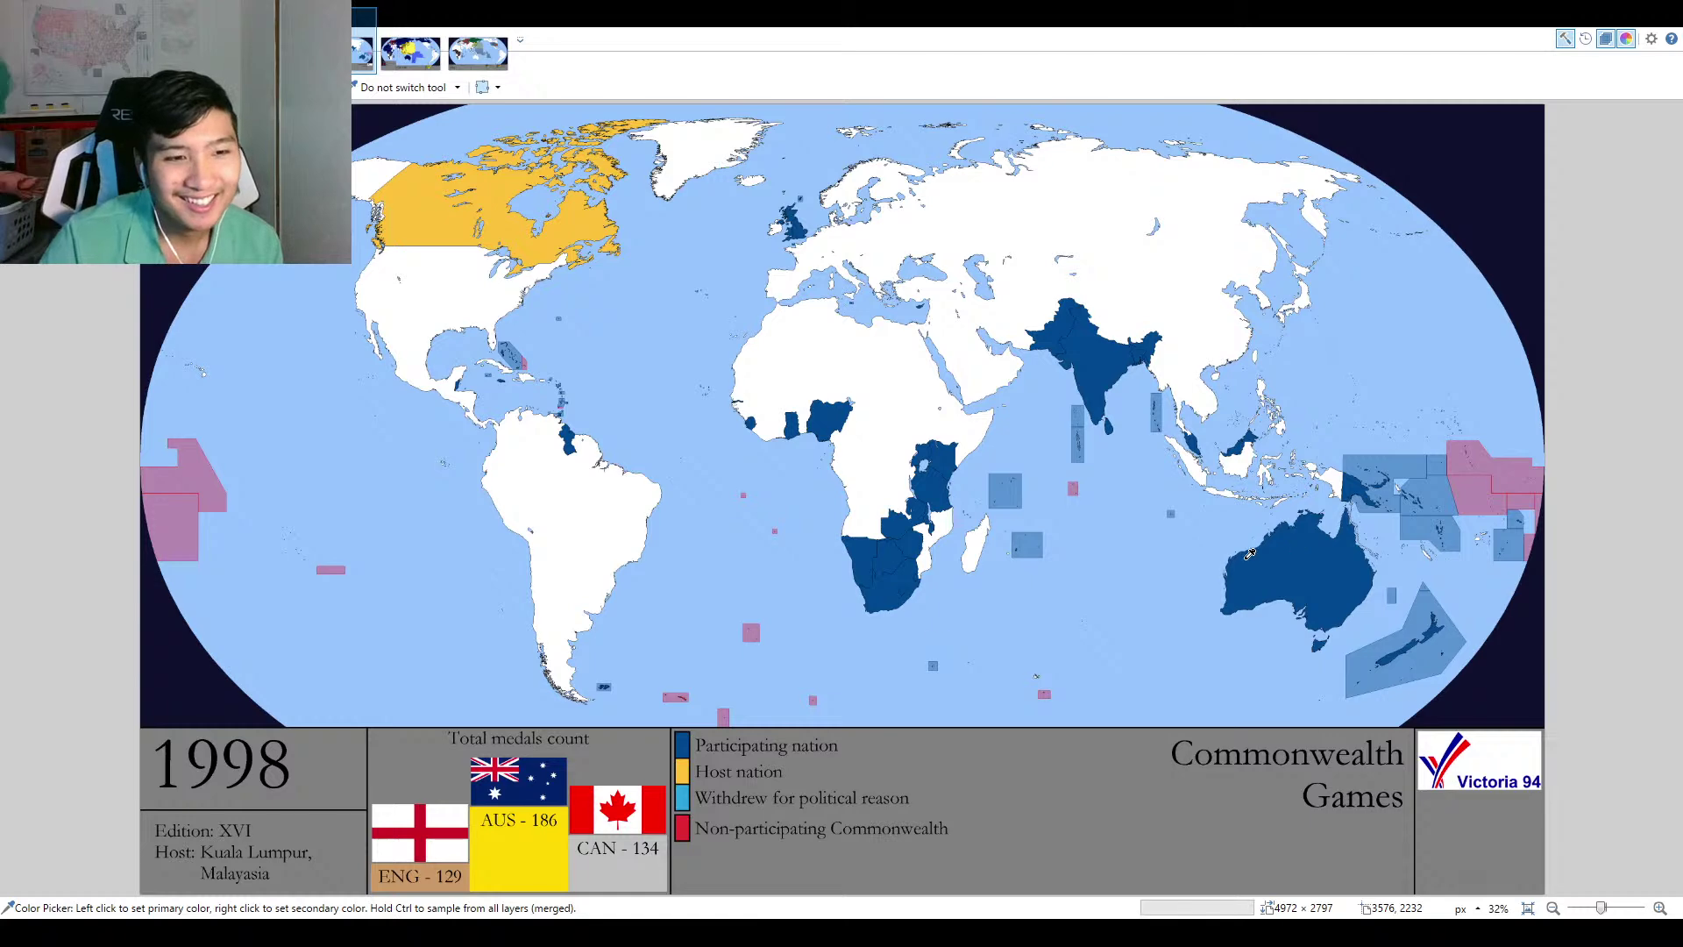
key(ctrl+alt+v)
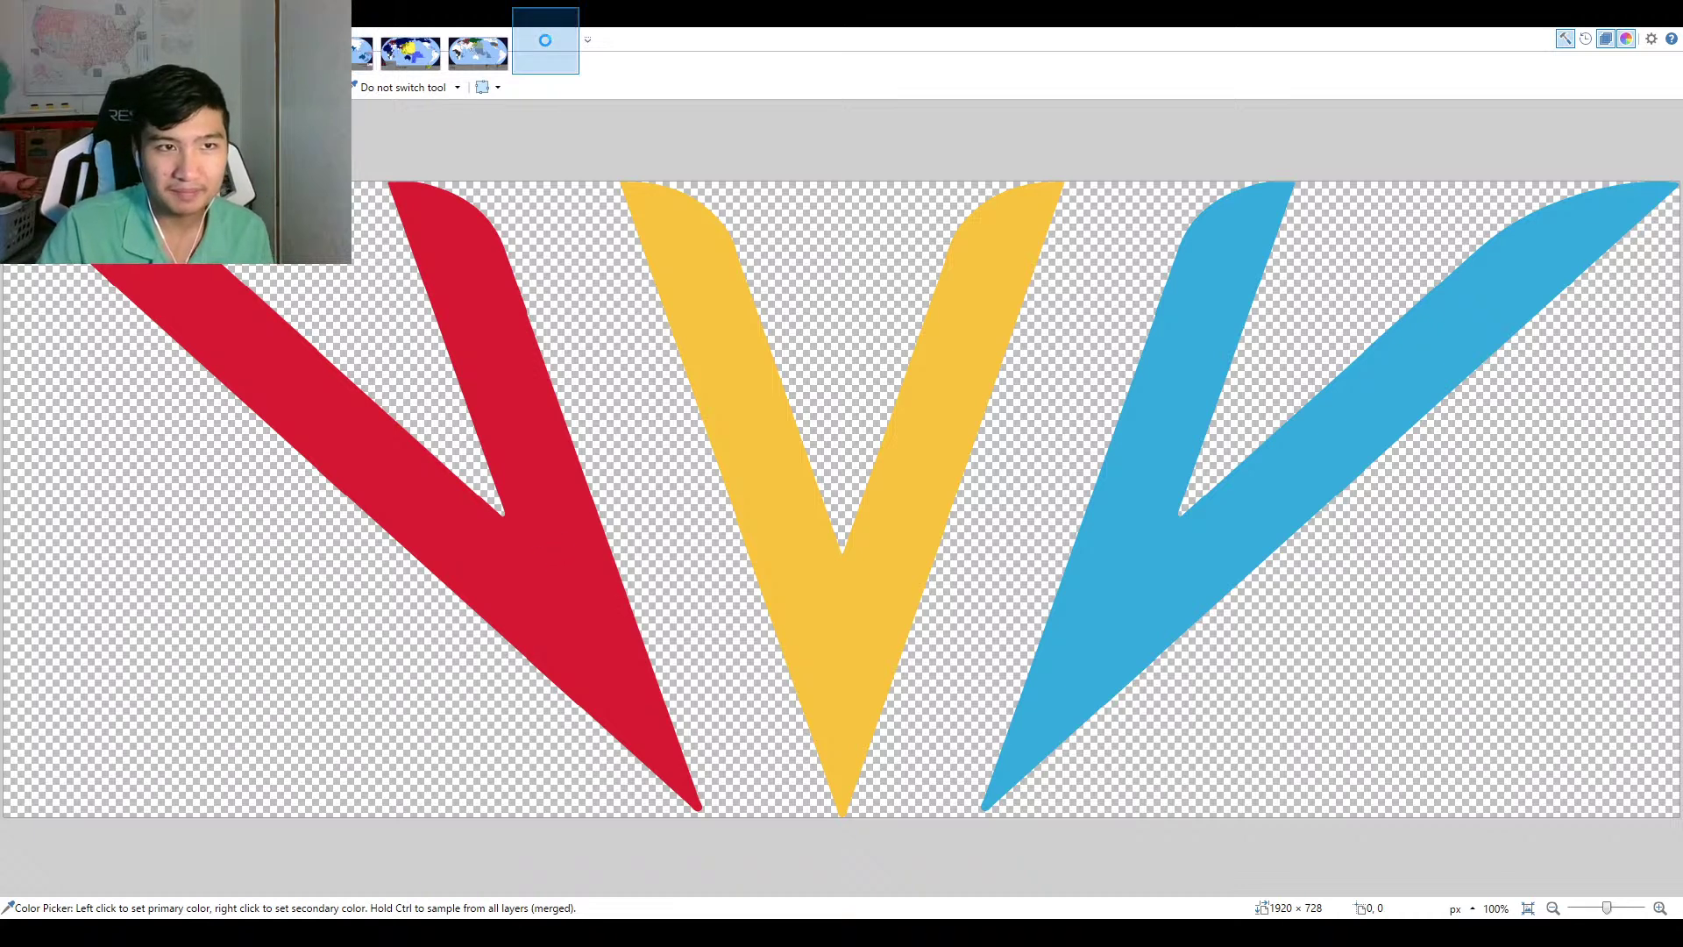
click(362, 52)
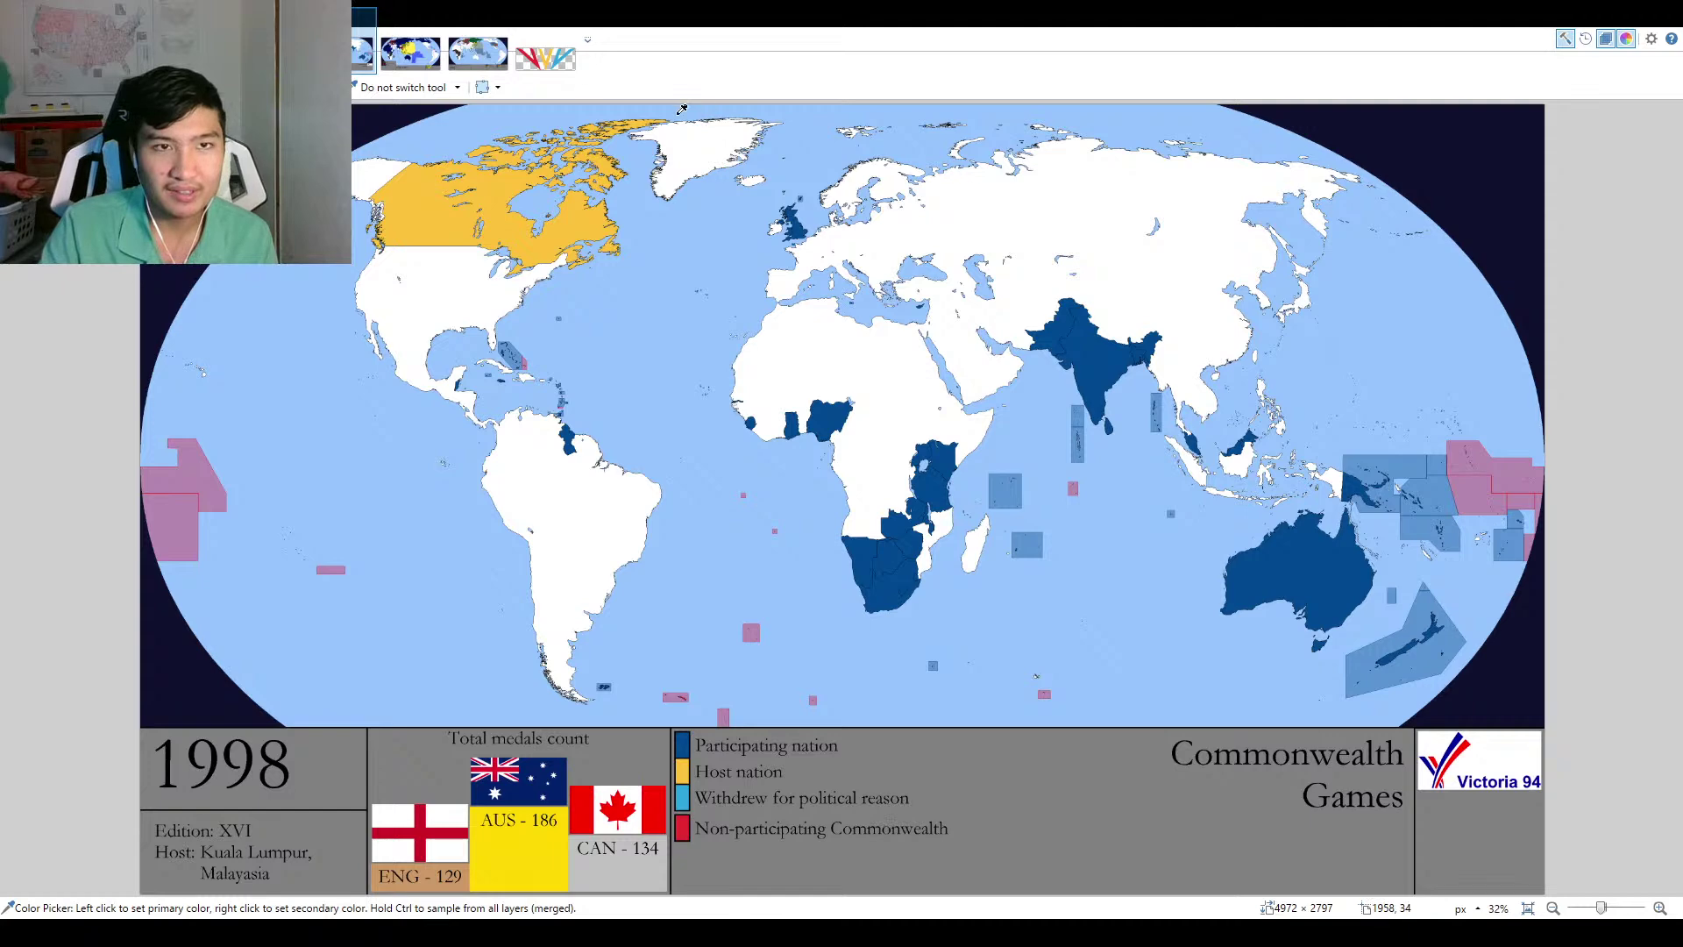
click(545, 53)
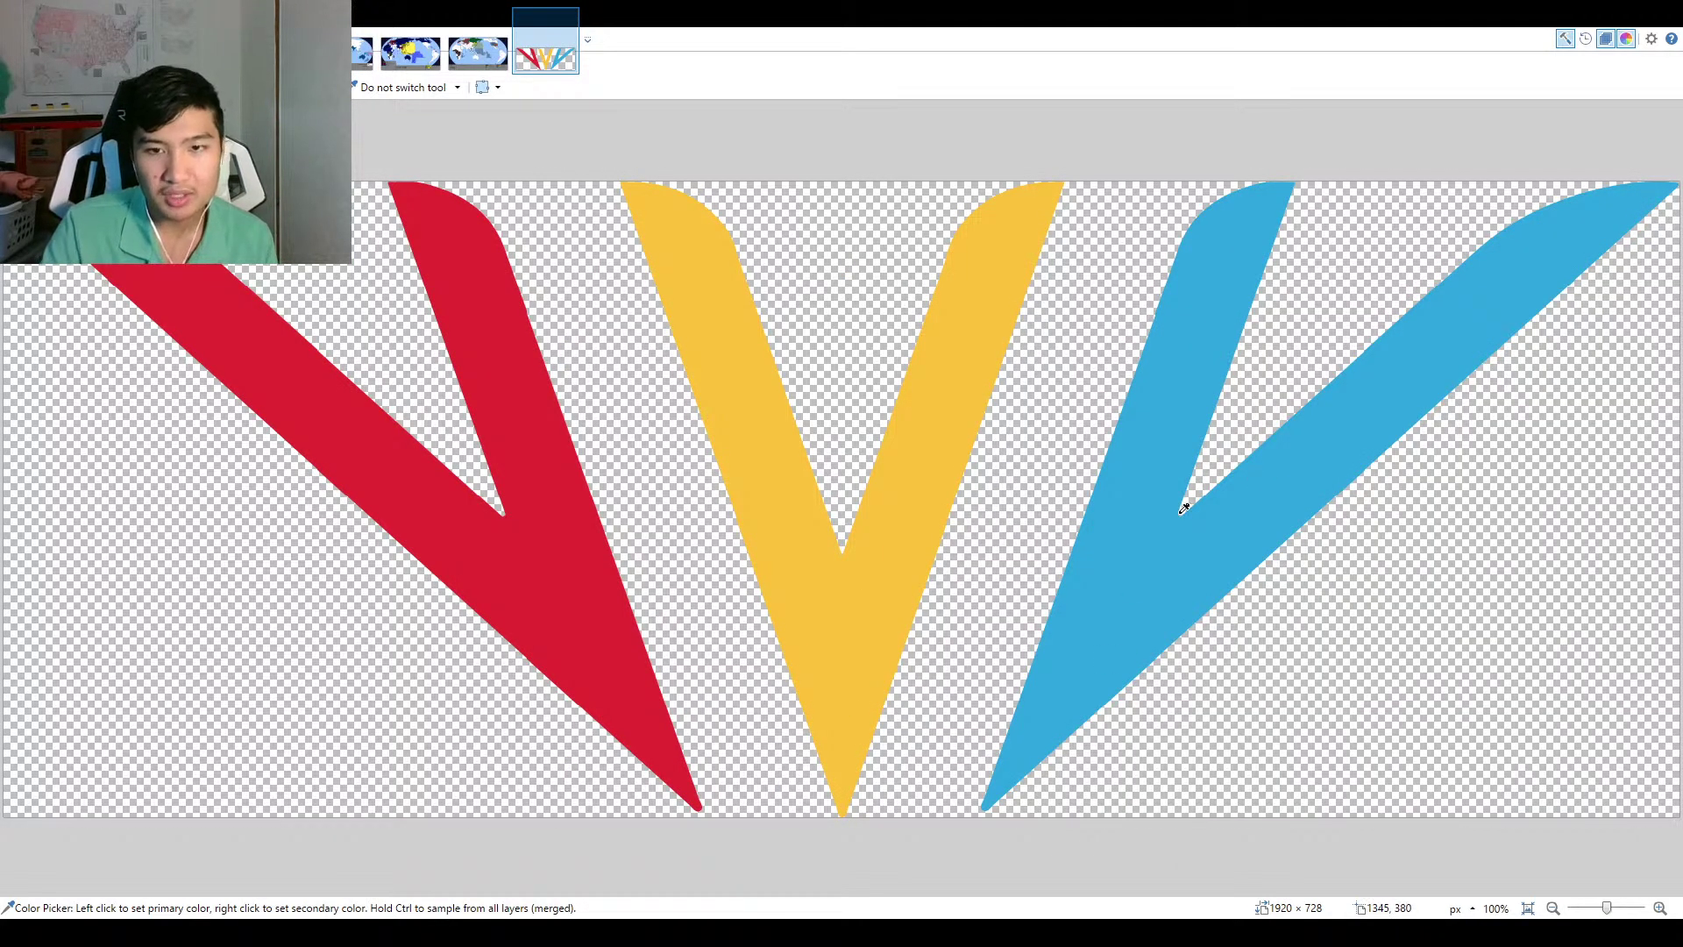
click(363, 53)
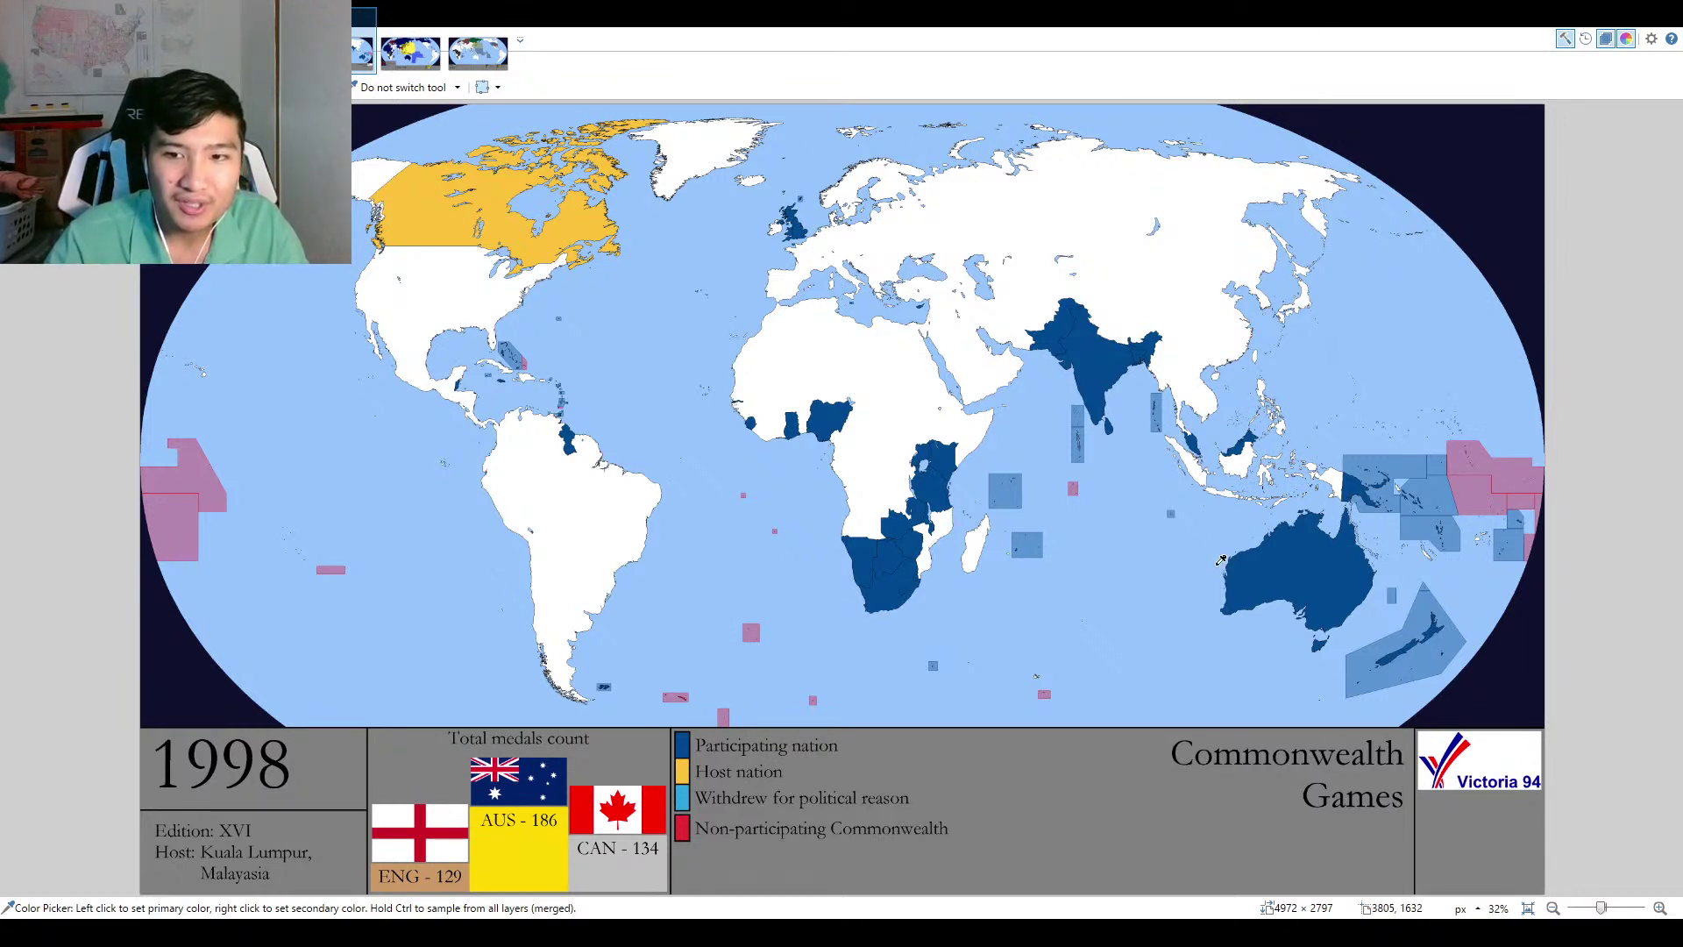
Recolour Canada from the host-nation yellow to the participating-nation blue.
key(f)
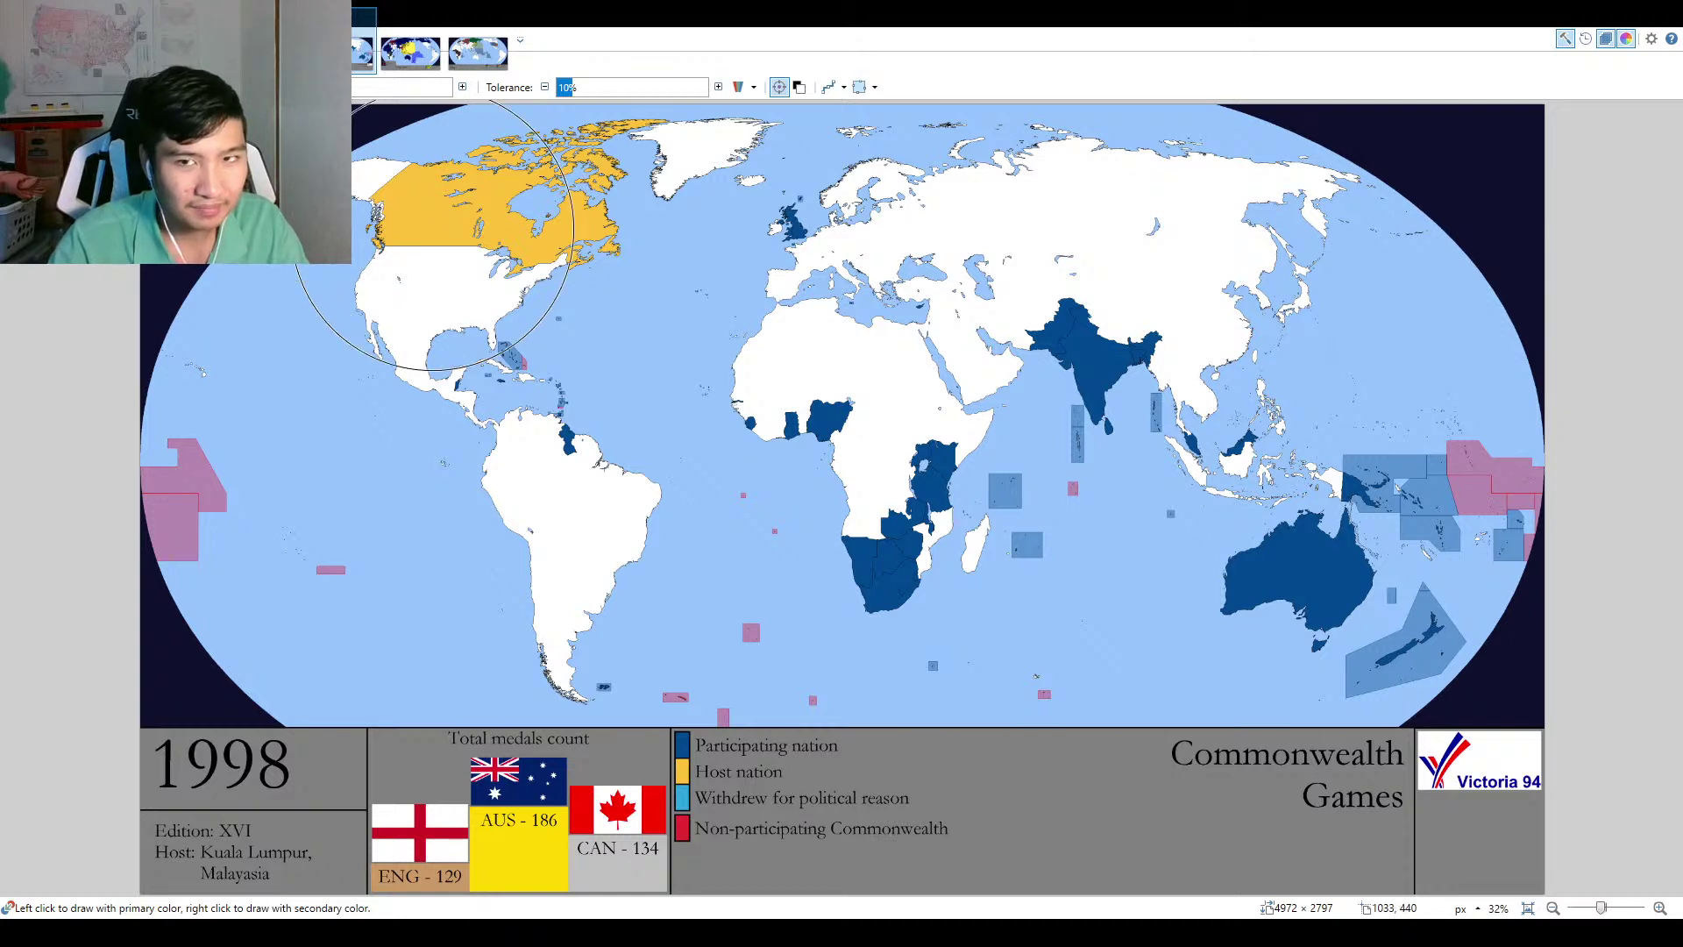
click(443, 215)
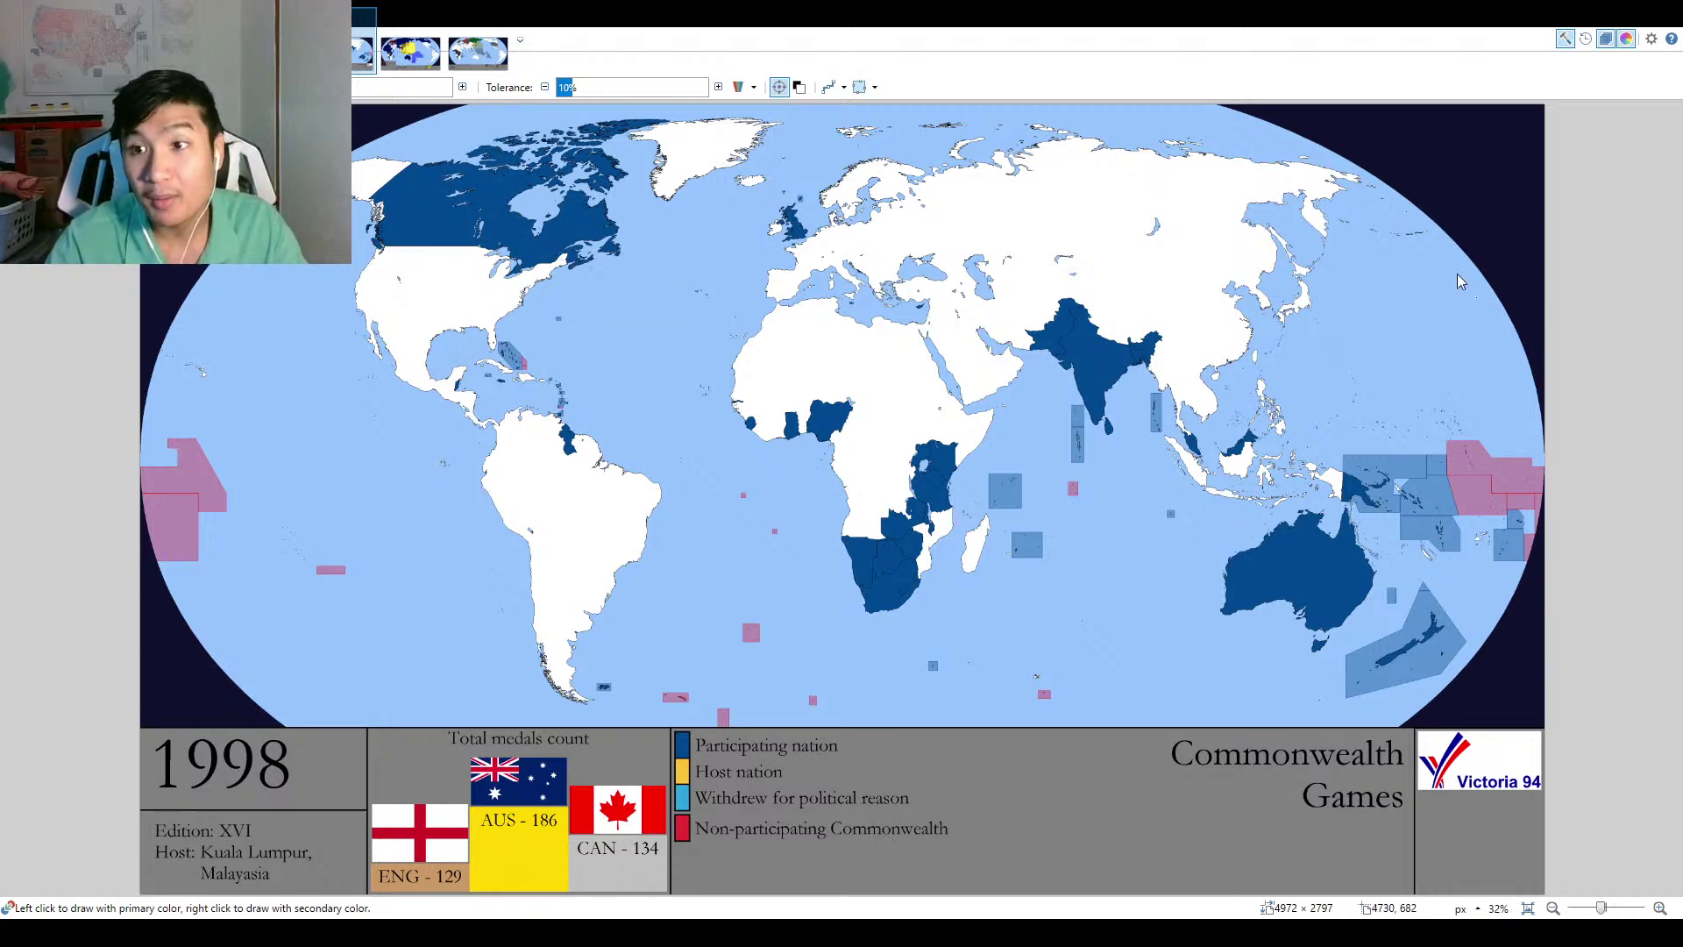
Fill Peninsular Malaysia and Malaysian Borneo with the yellow used for the host nation.
key(k)
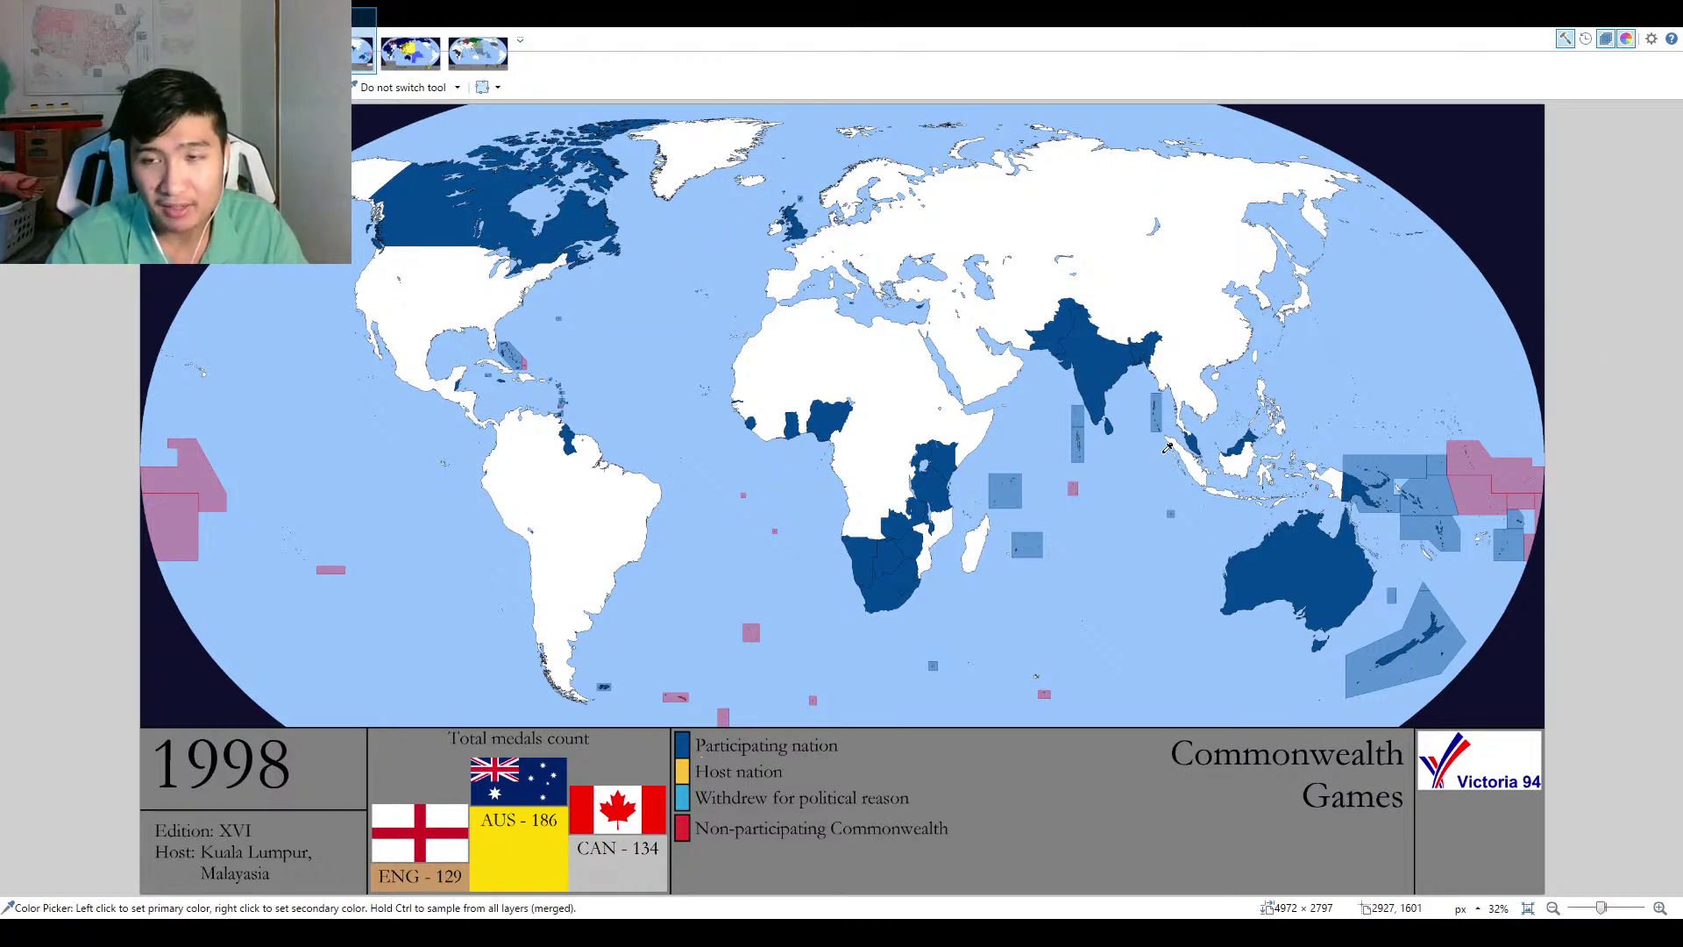
key(f)
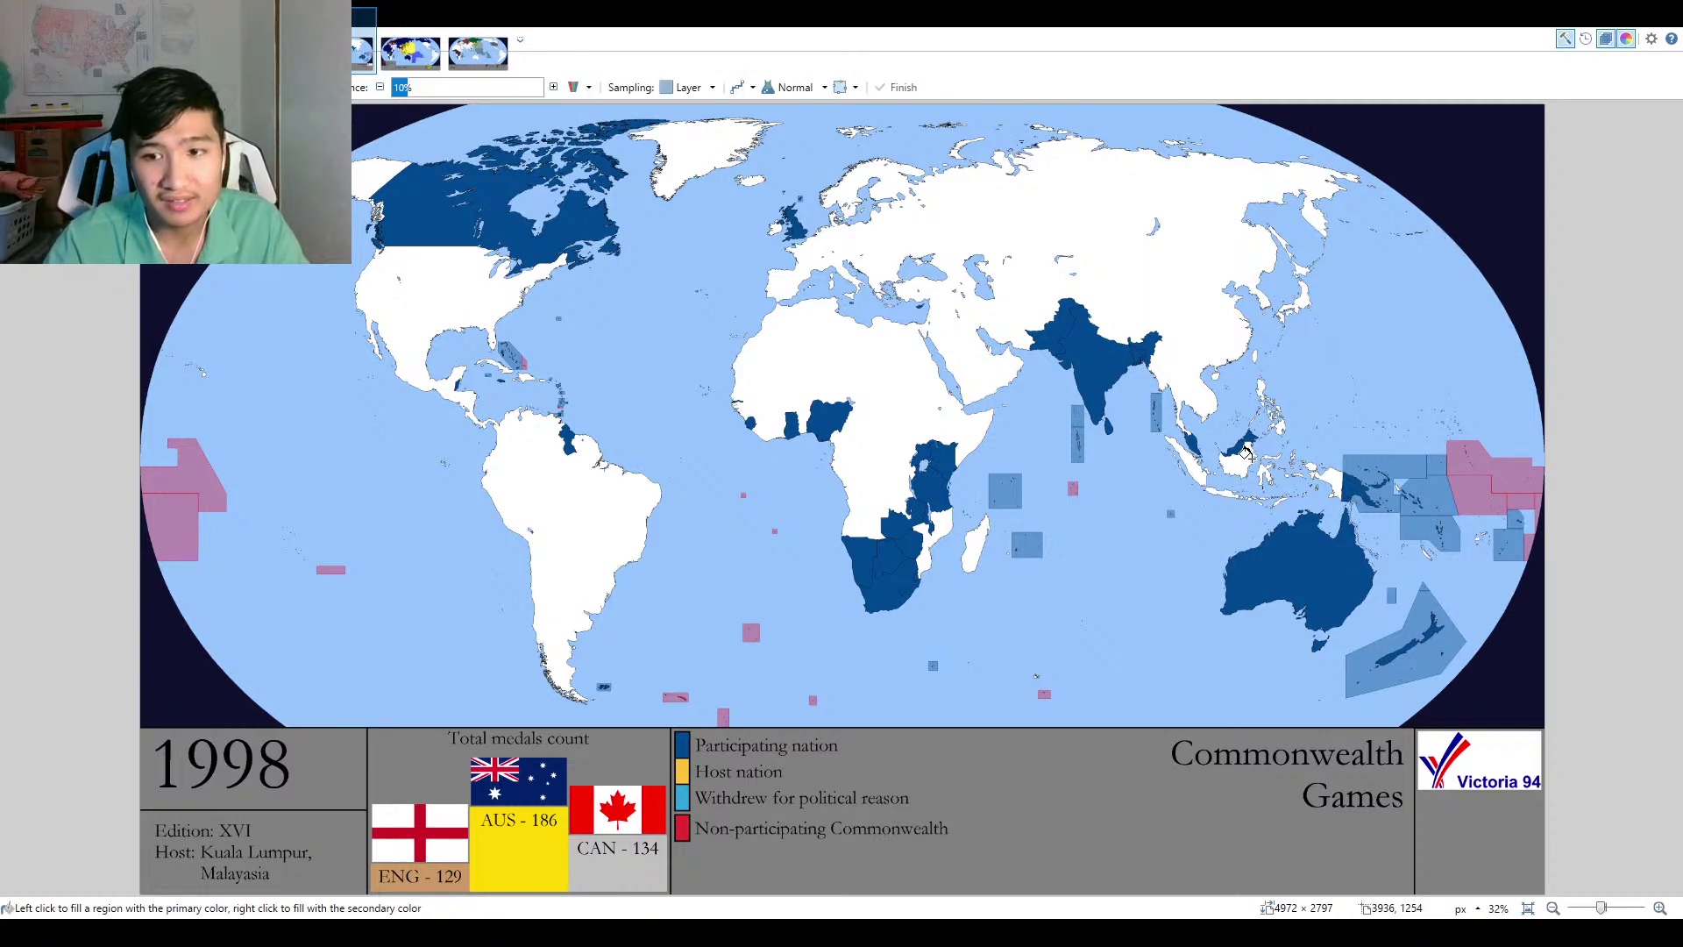
scroll(1238, 456, up, 4)
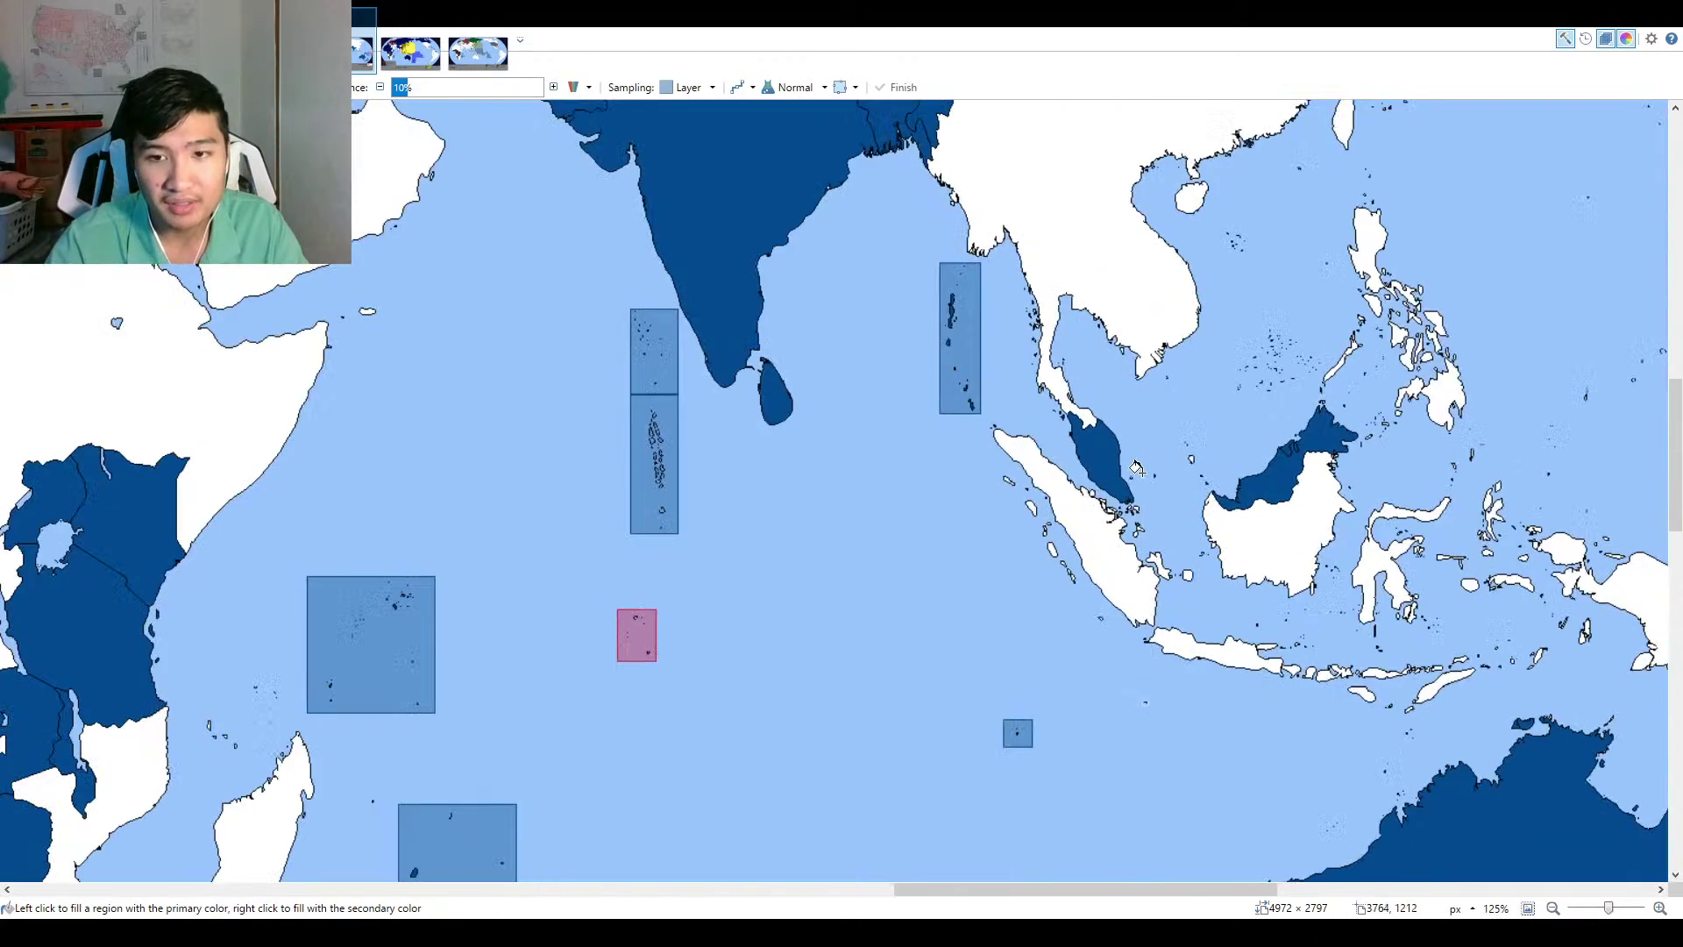
scroll(1137, 468, up, 3)
click(1085, 442)
scroll(954, 355, up, 5)
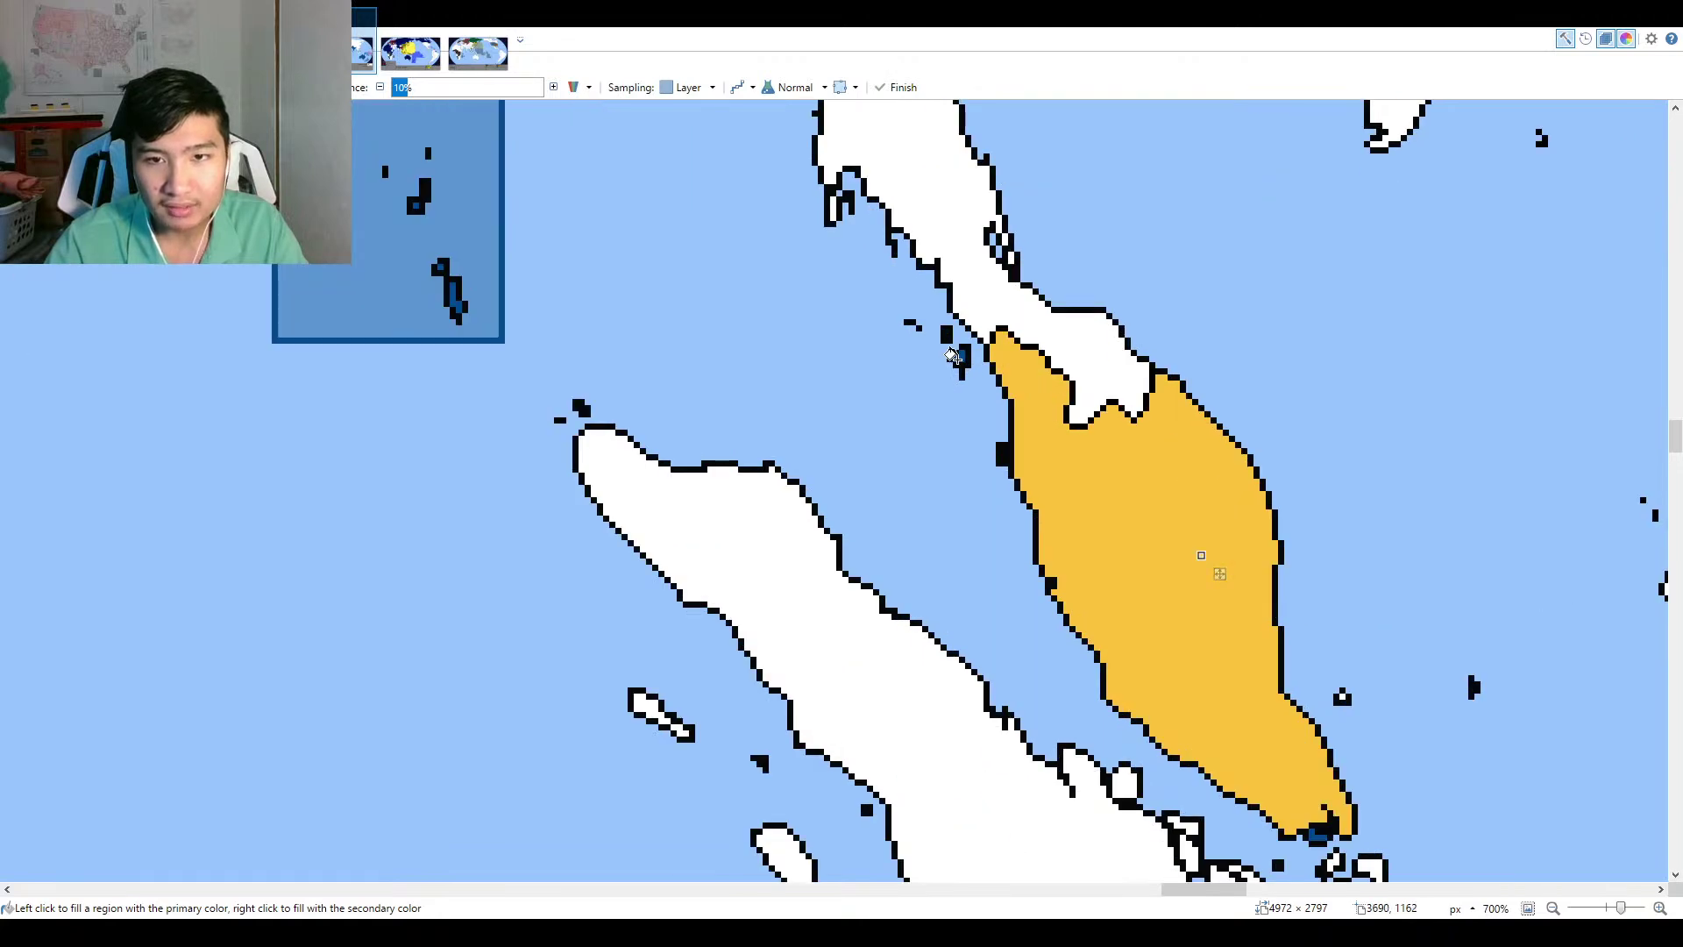
scroll(953, 355, down, 6)
scroll(783, 448, up, 3)
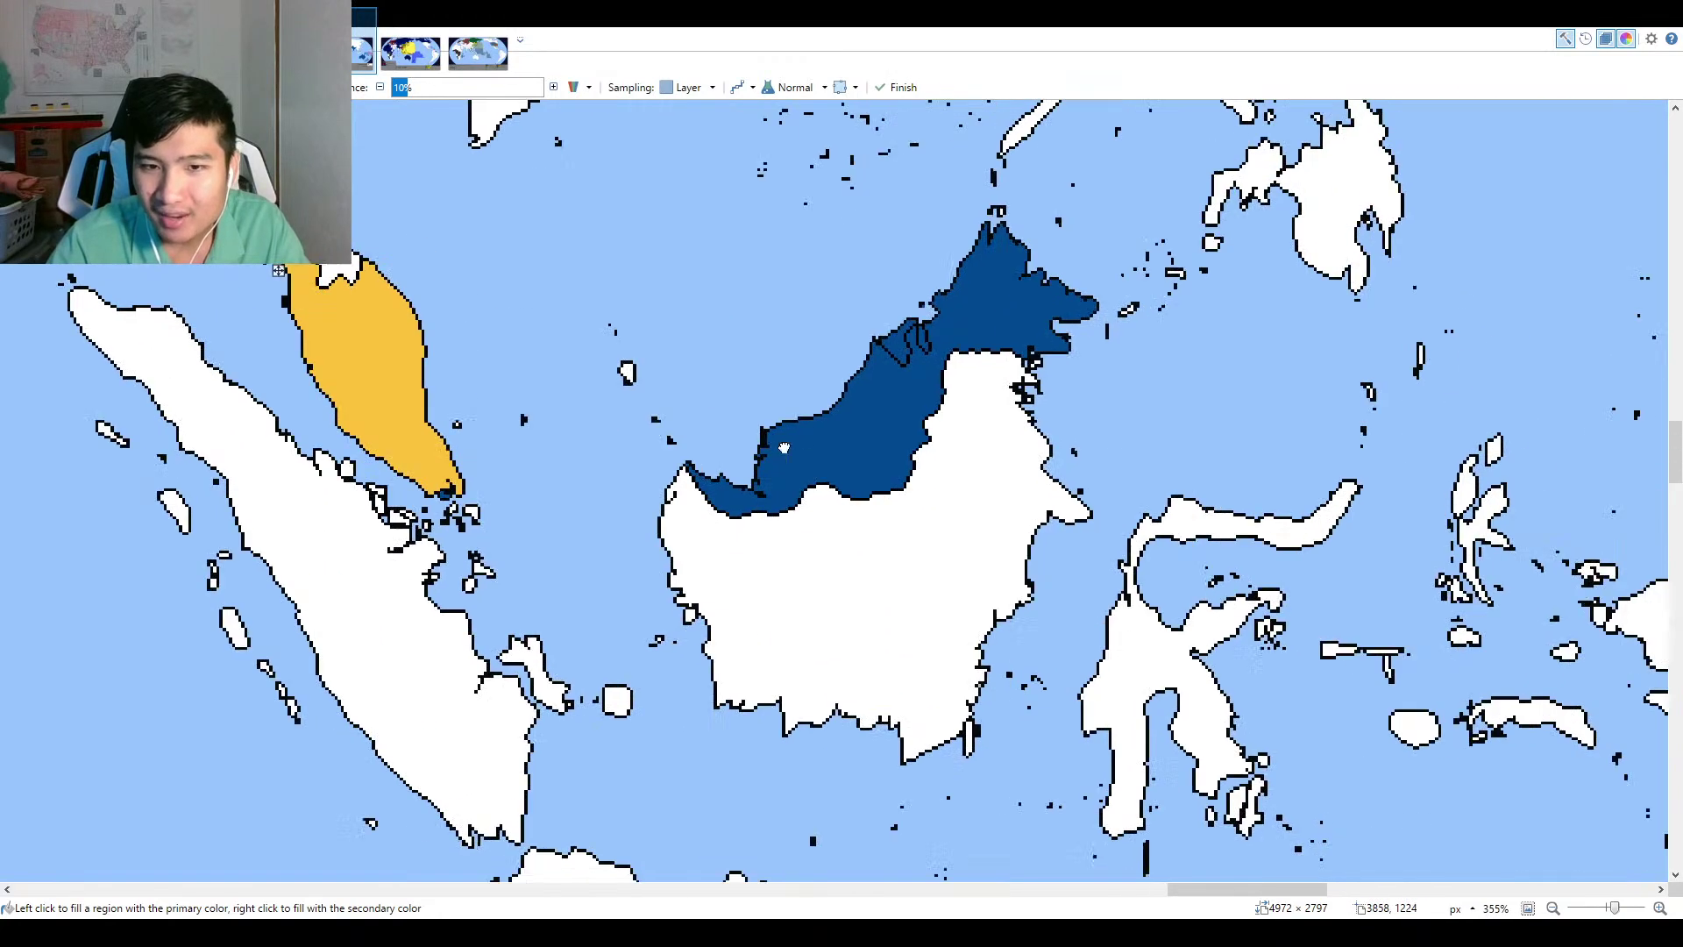
scroll(799, 428, up, 3)
click(845, 457)
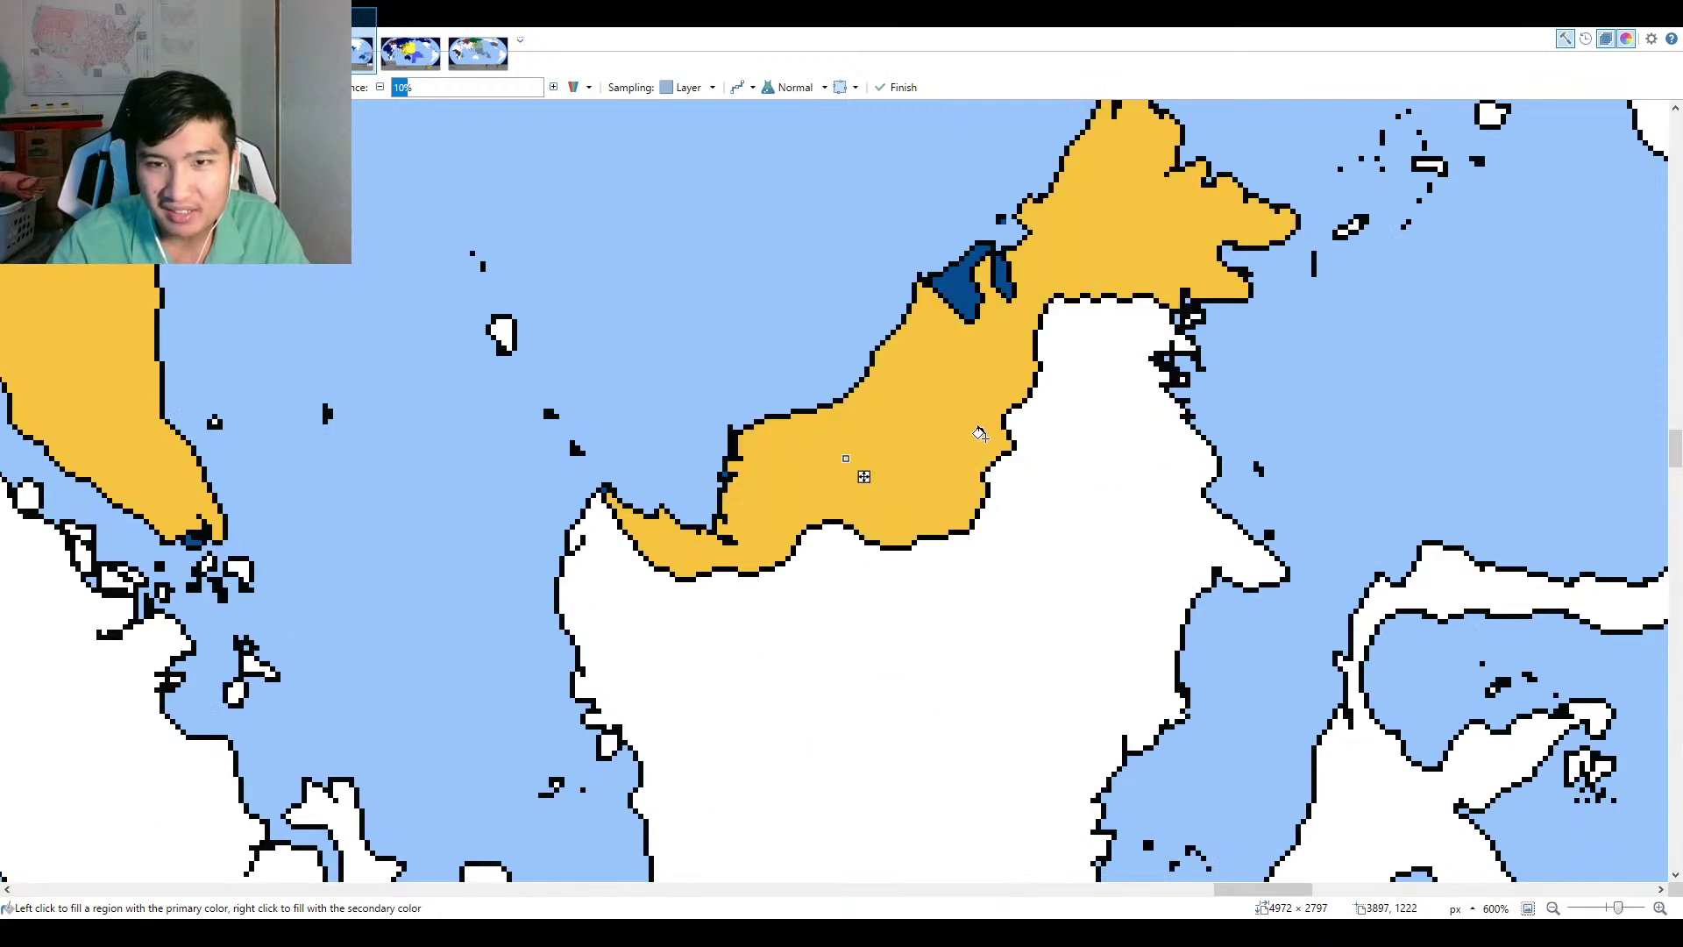
Recolour the leftover blue pixels along Malaysian Borneo's coast and its nearby islet to host-nation yellow, leaving Brunei blue.
scroll(1032, 223, up, 3)
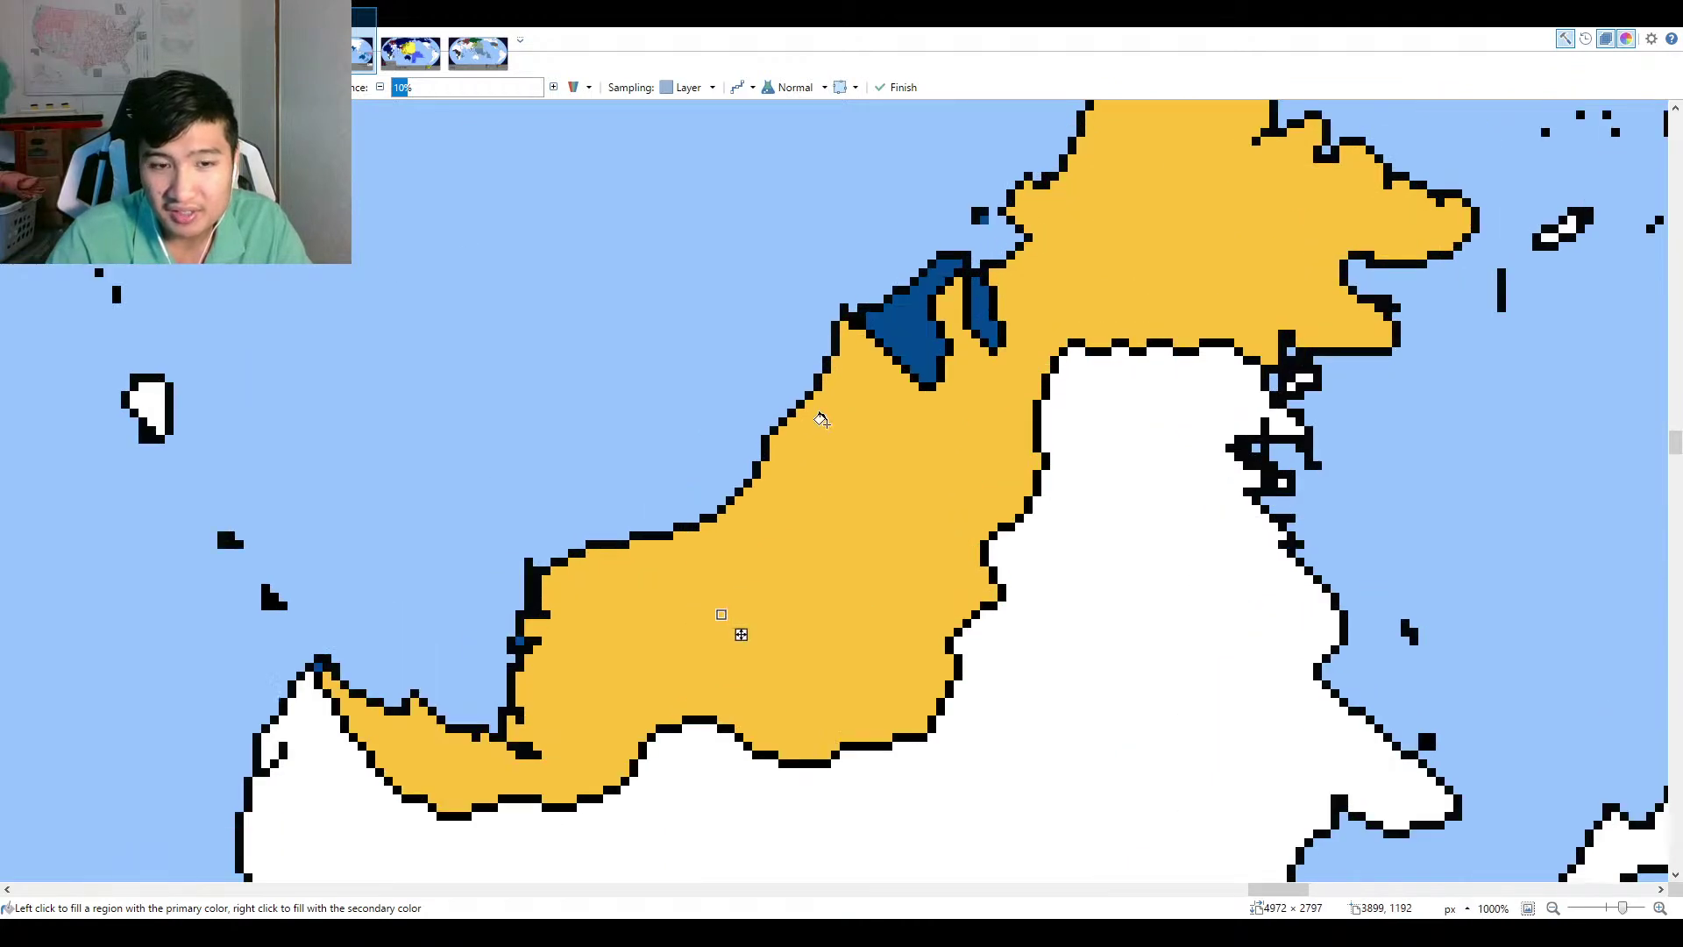
key(p)
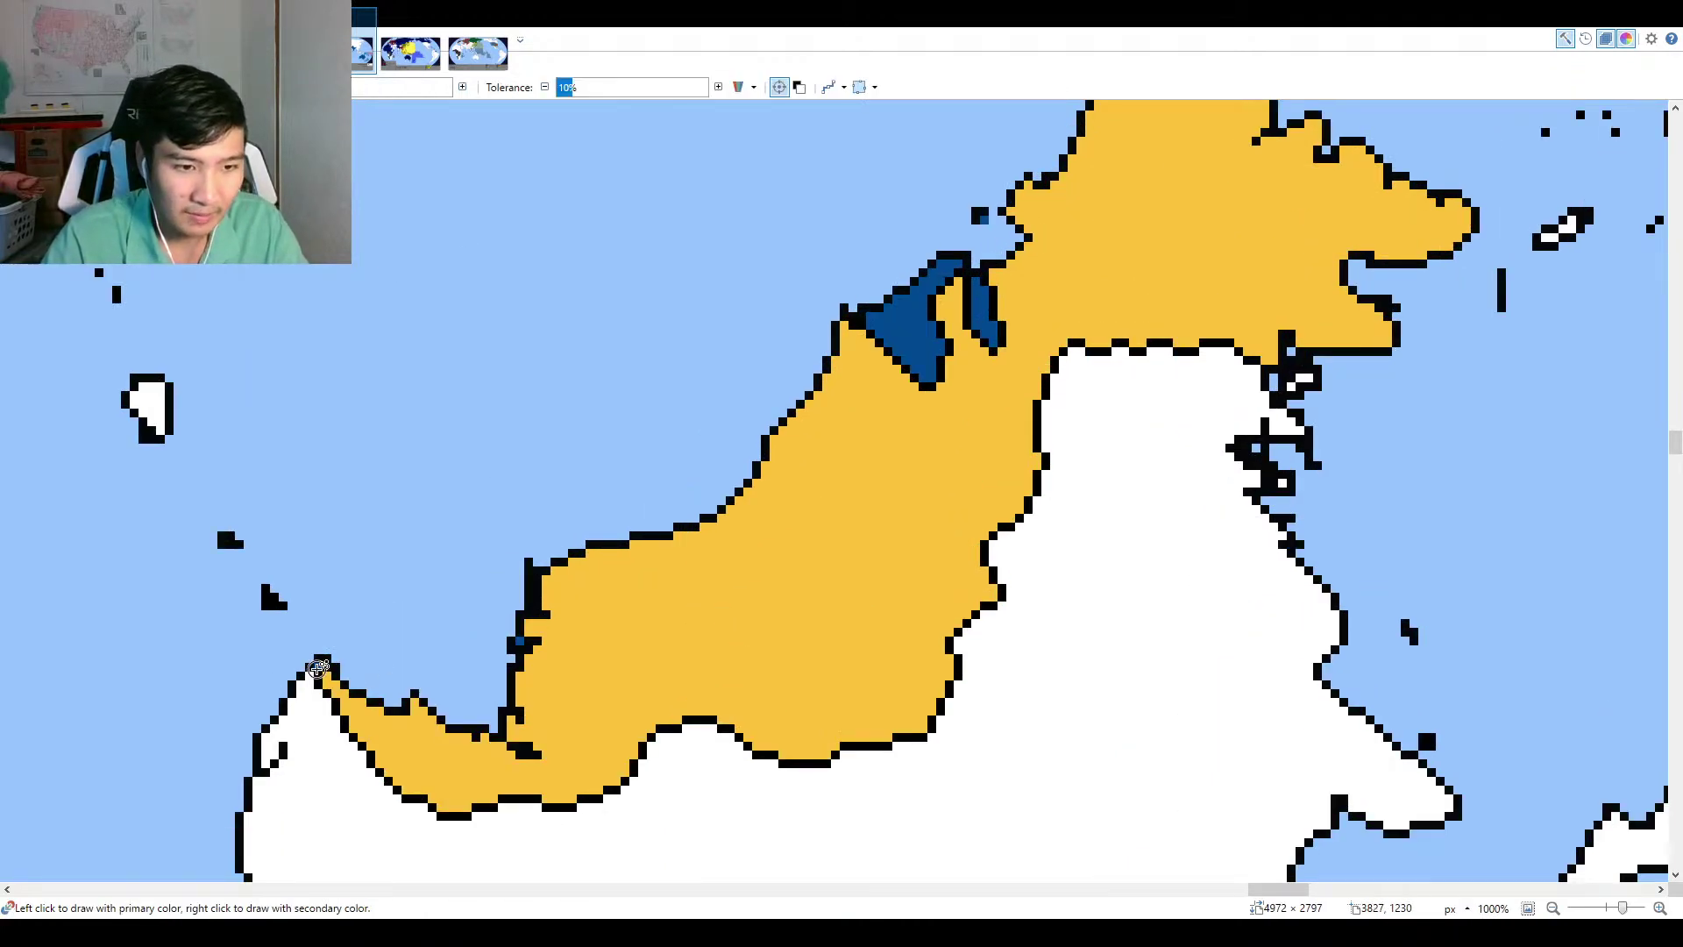
click(521, 642)
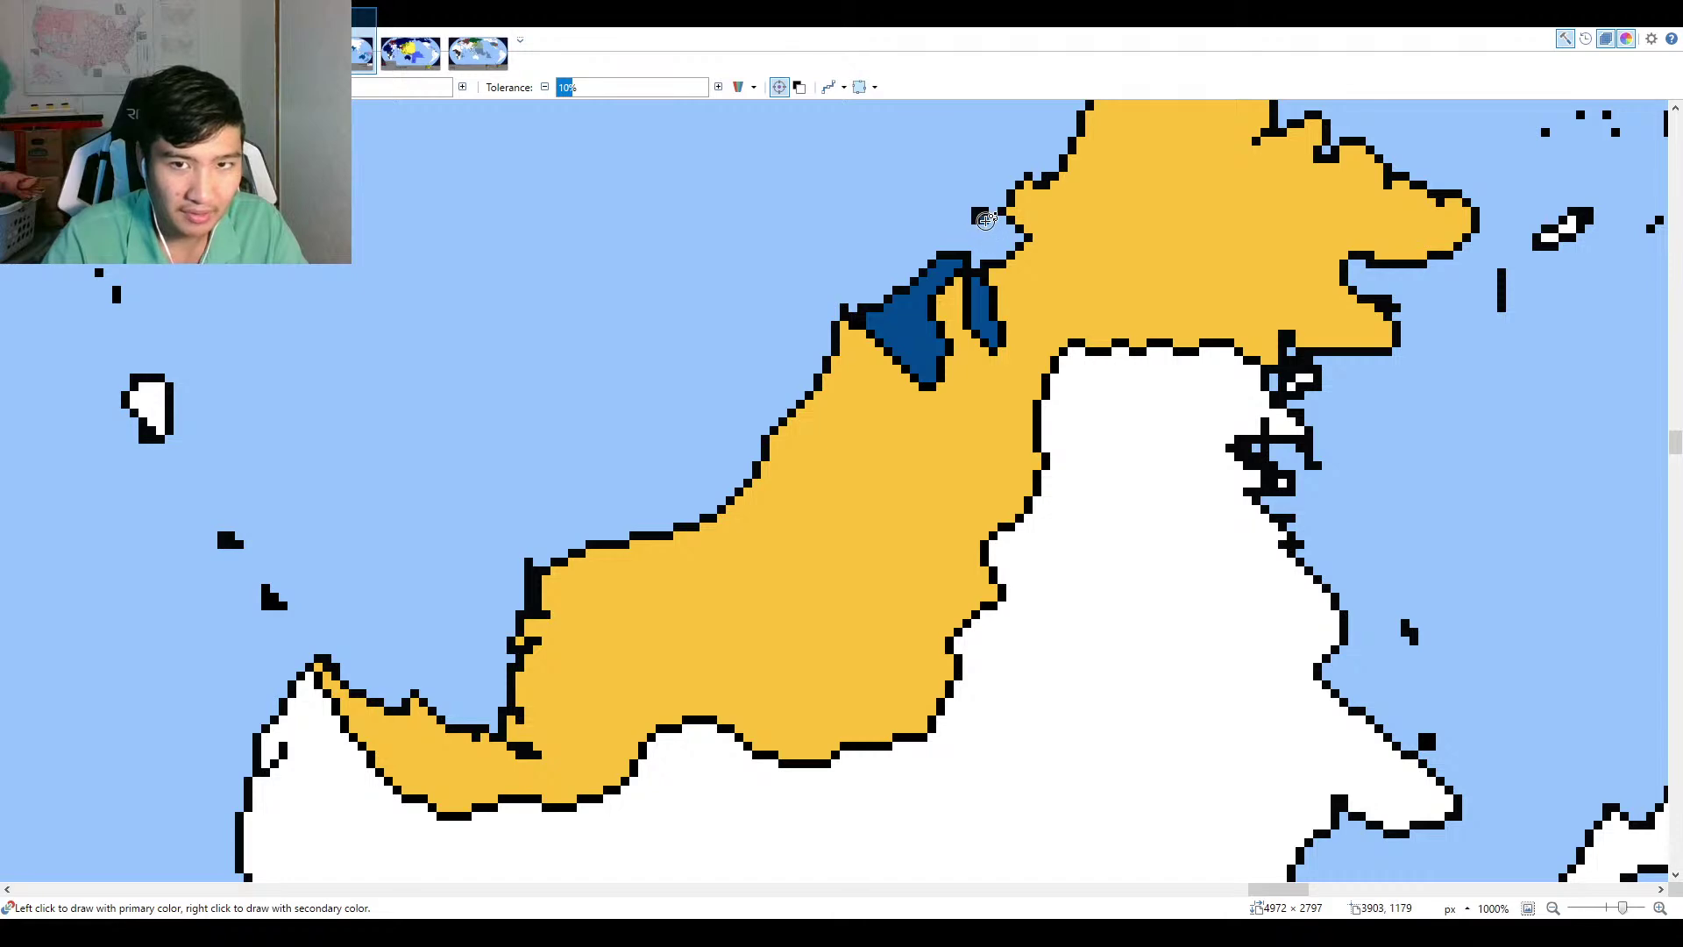
scroll(985, 219, down, 4)
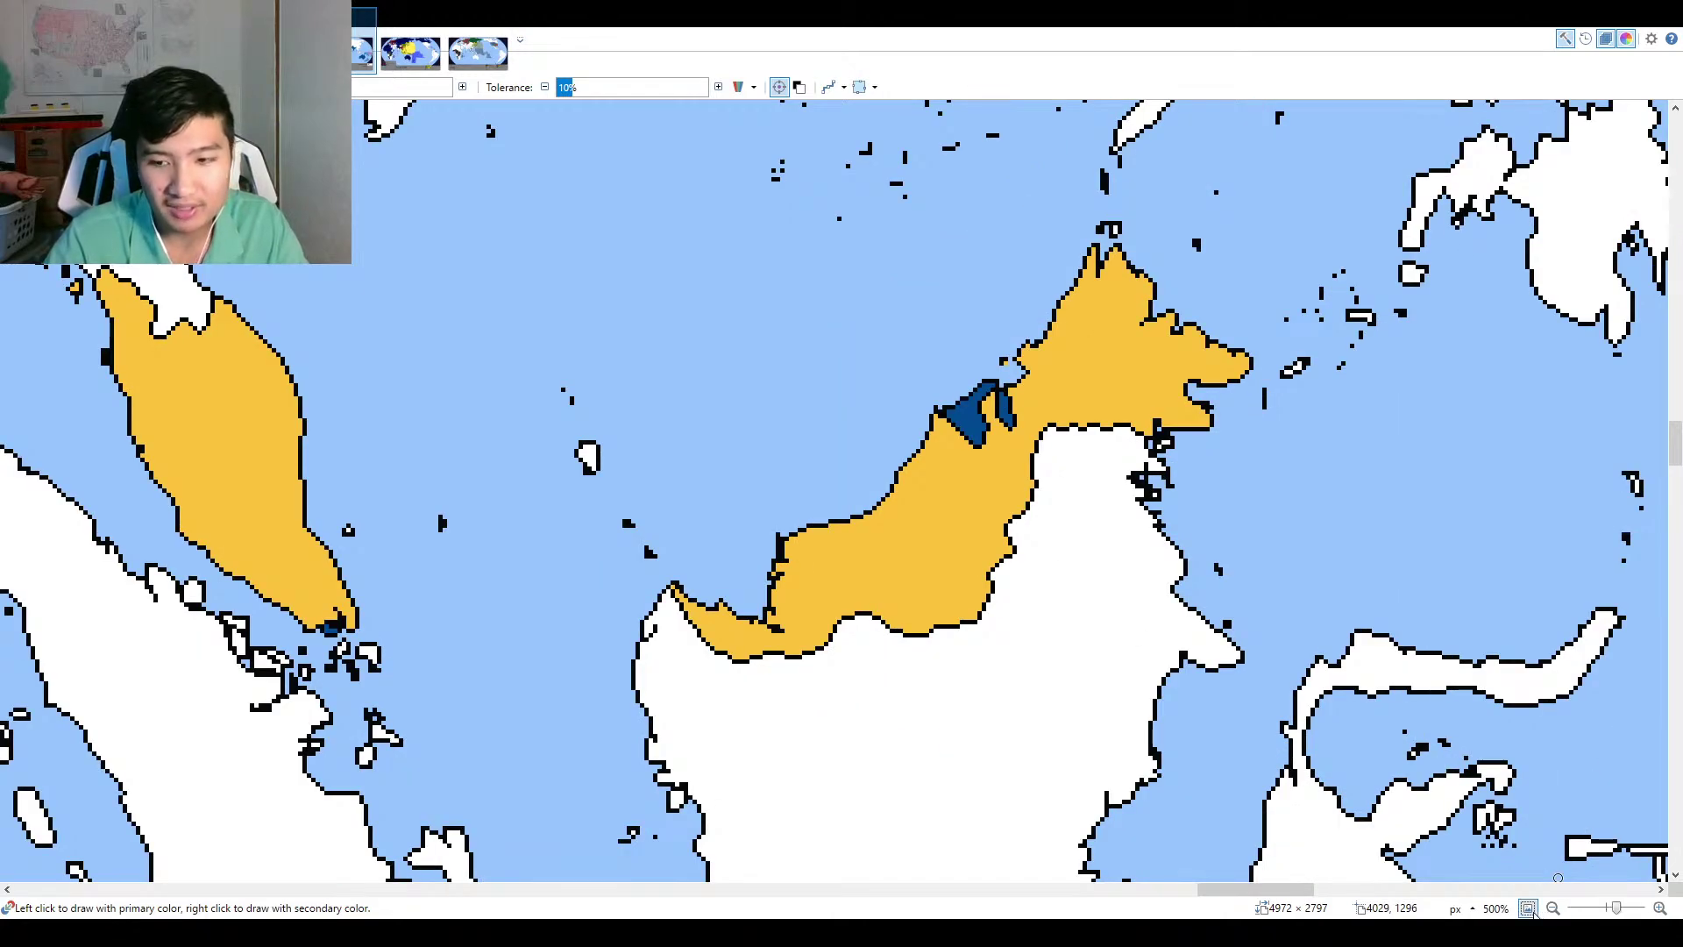
click(1529, 909)
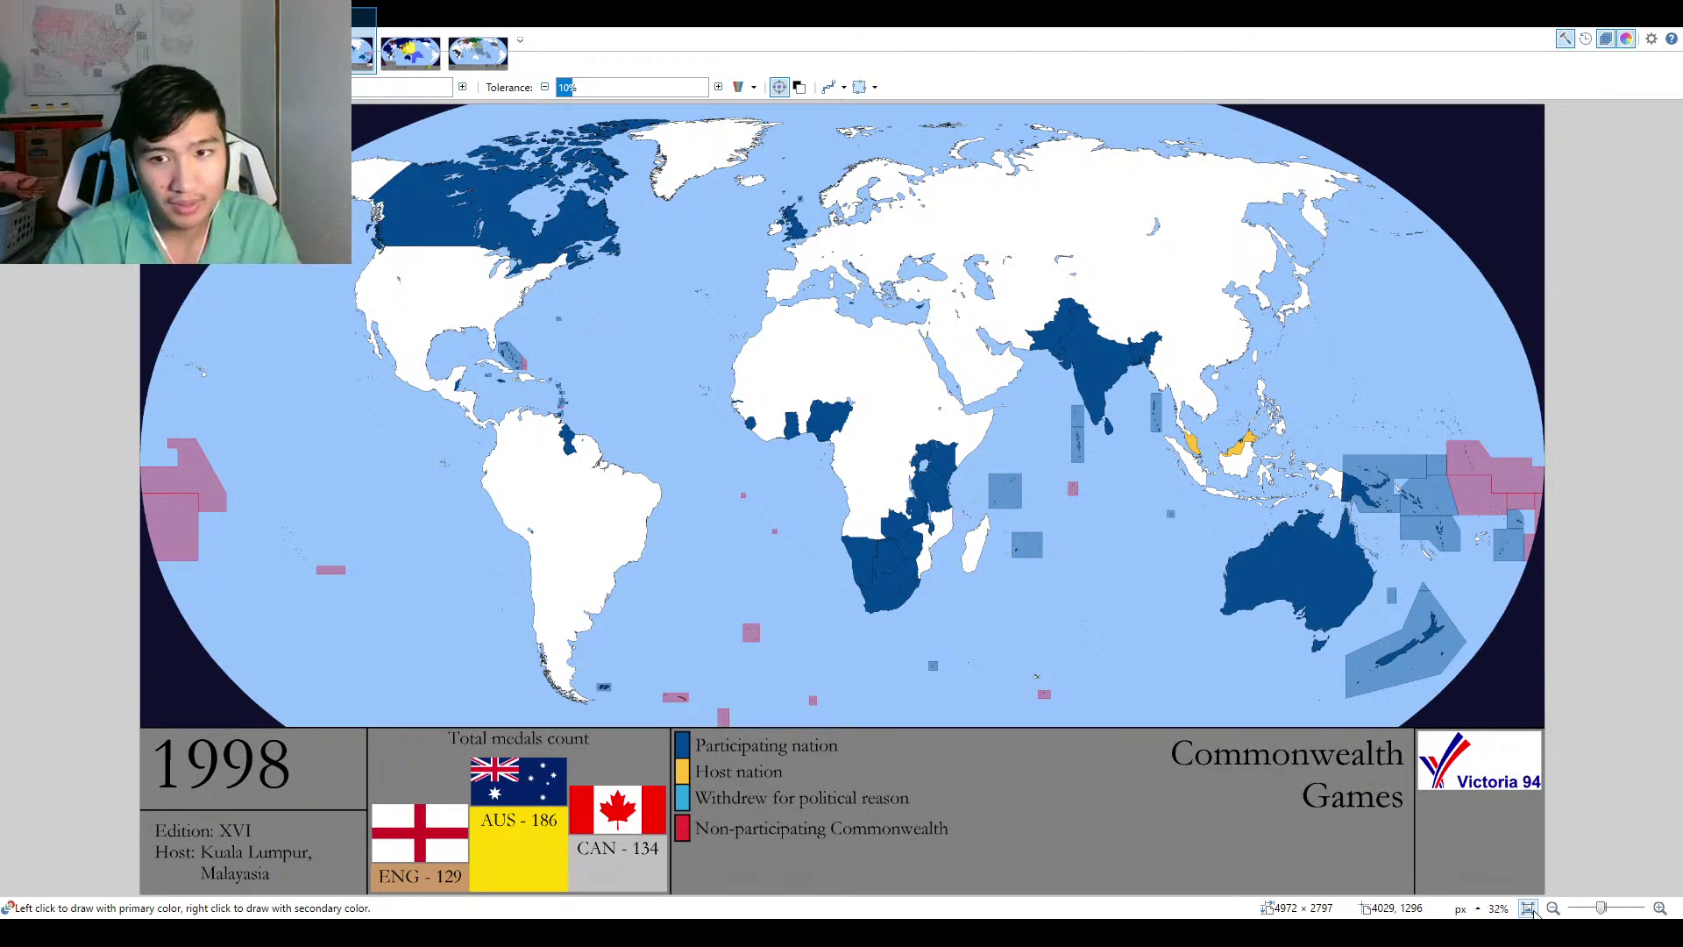
Paste the Kuala Lumpur 98 logo onto the map and move it over the Indian Ocean.
key(k)
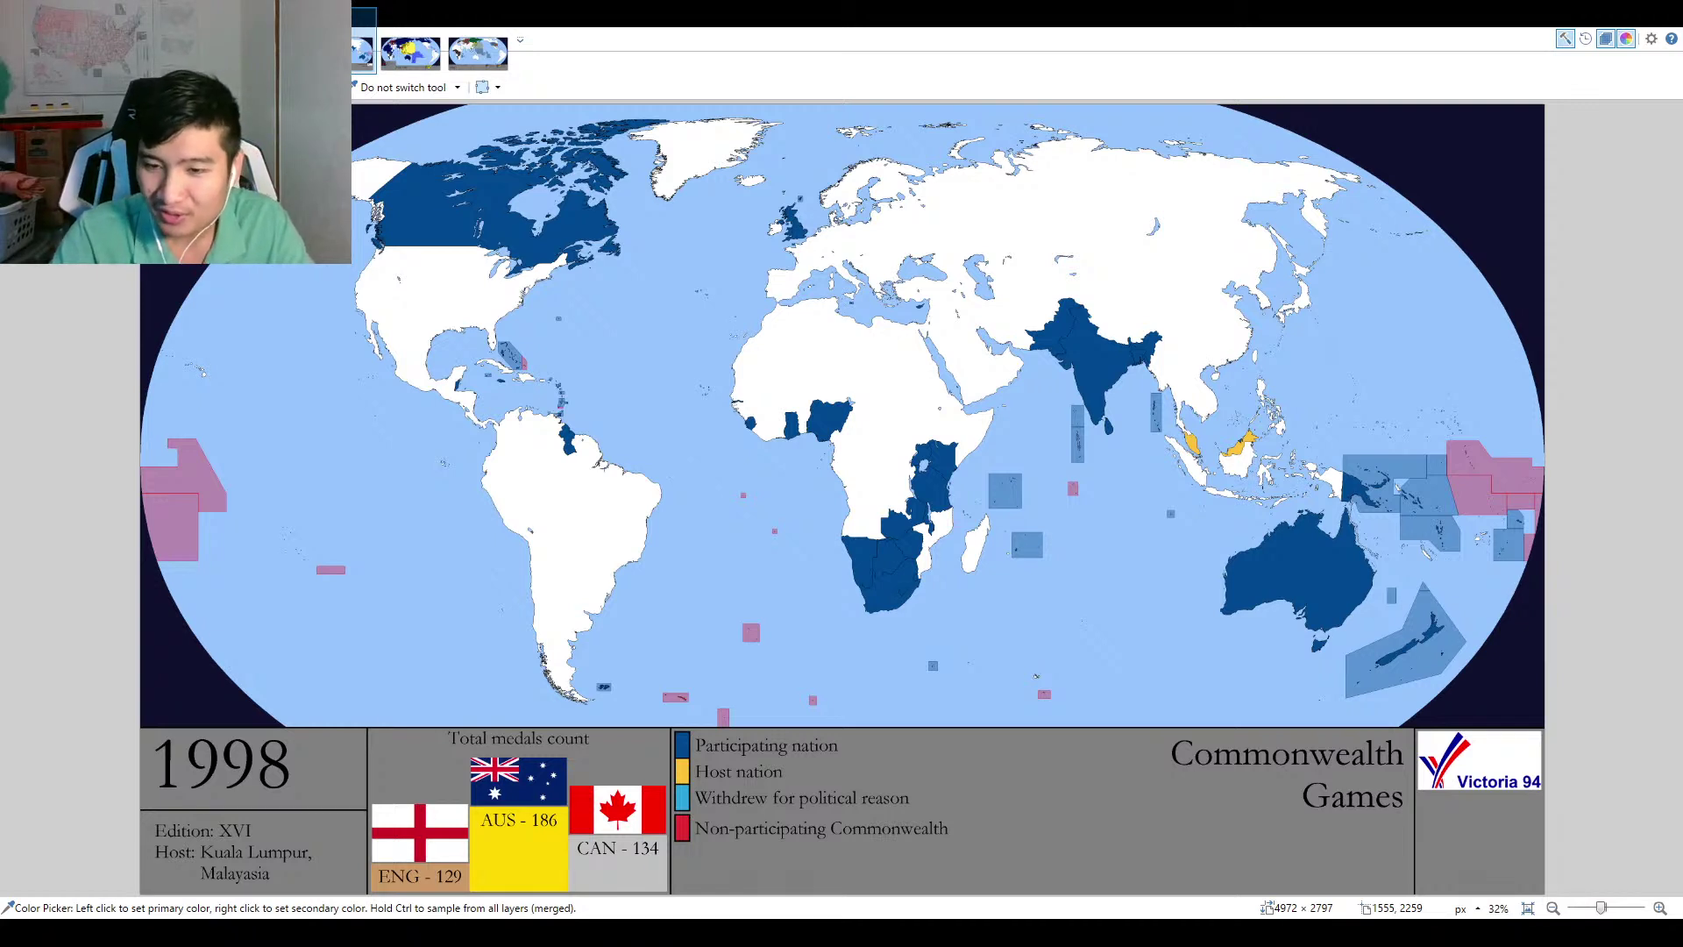
key(s)
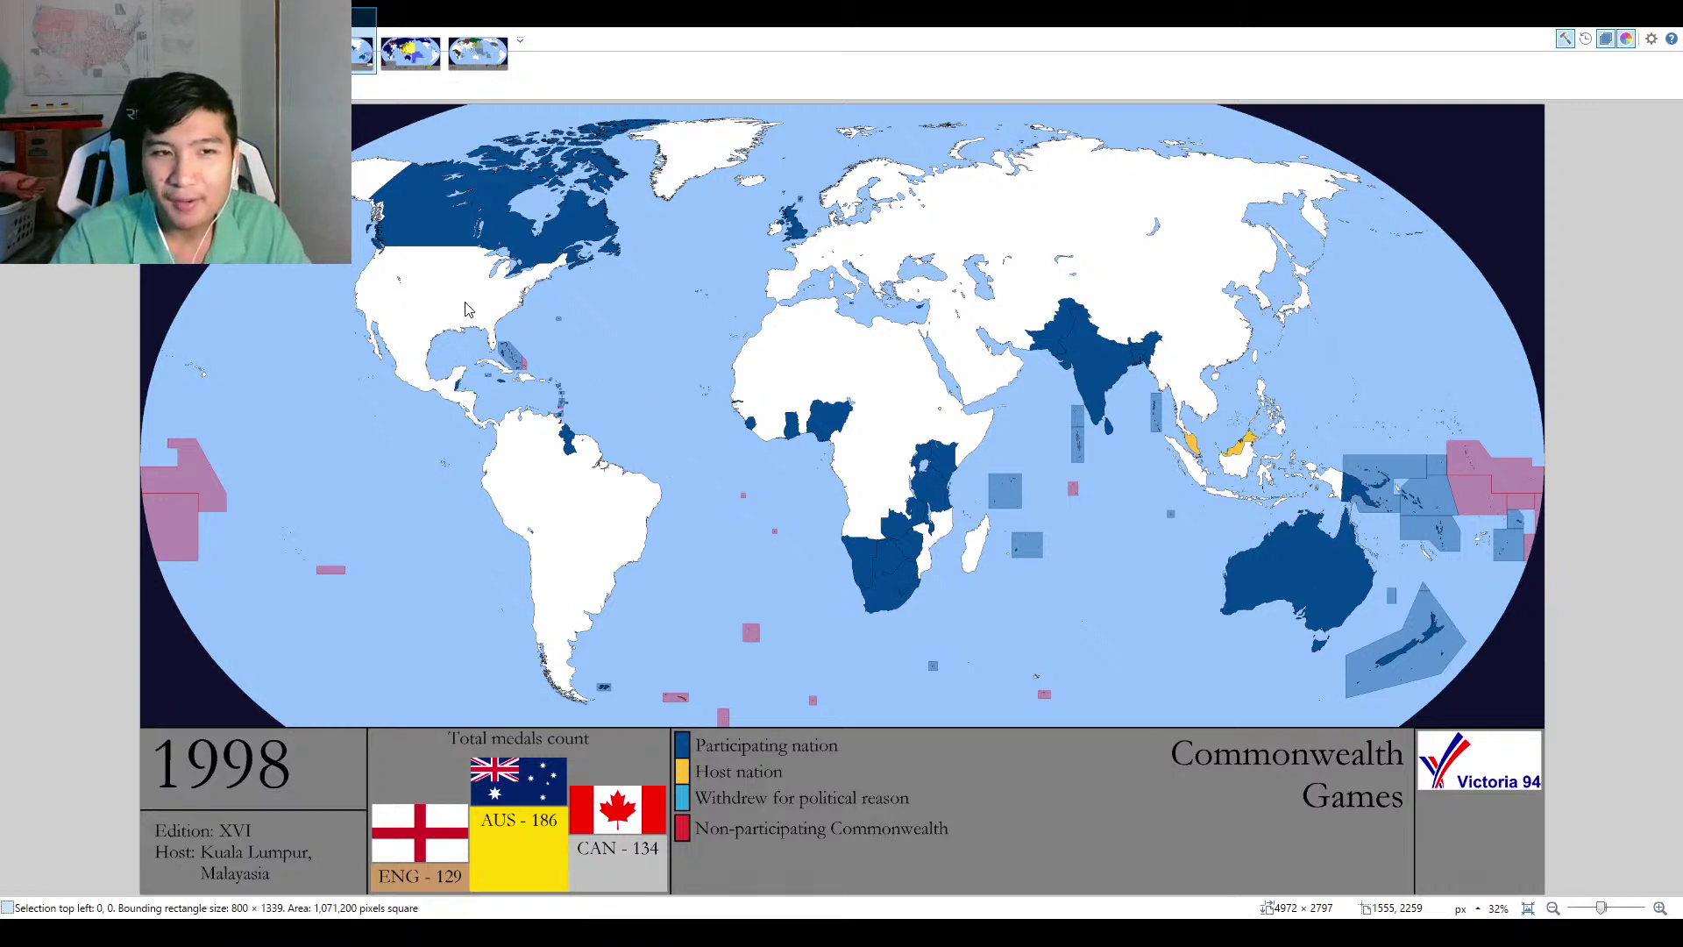
key(ctrl+v)
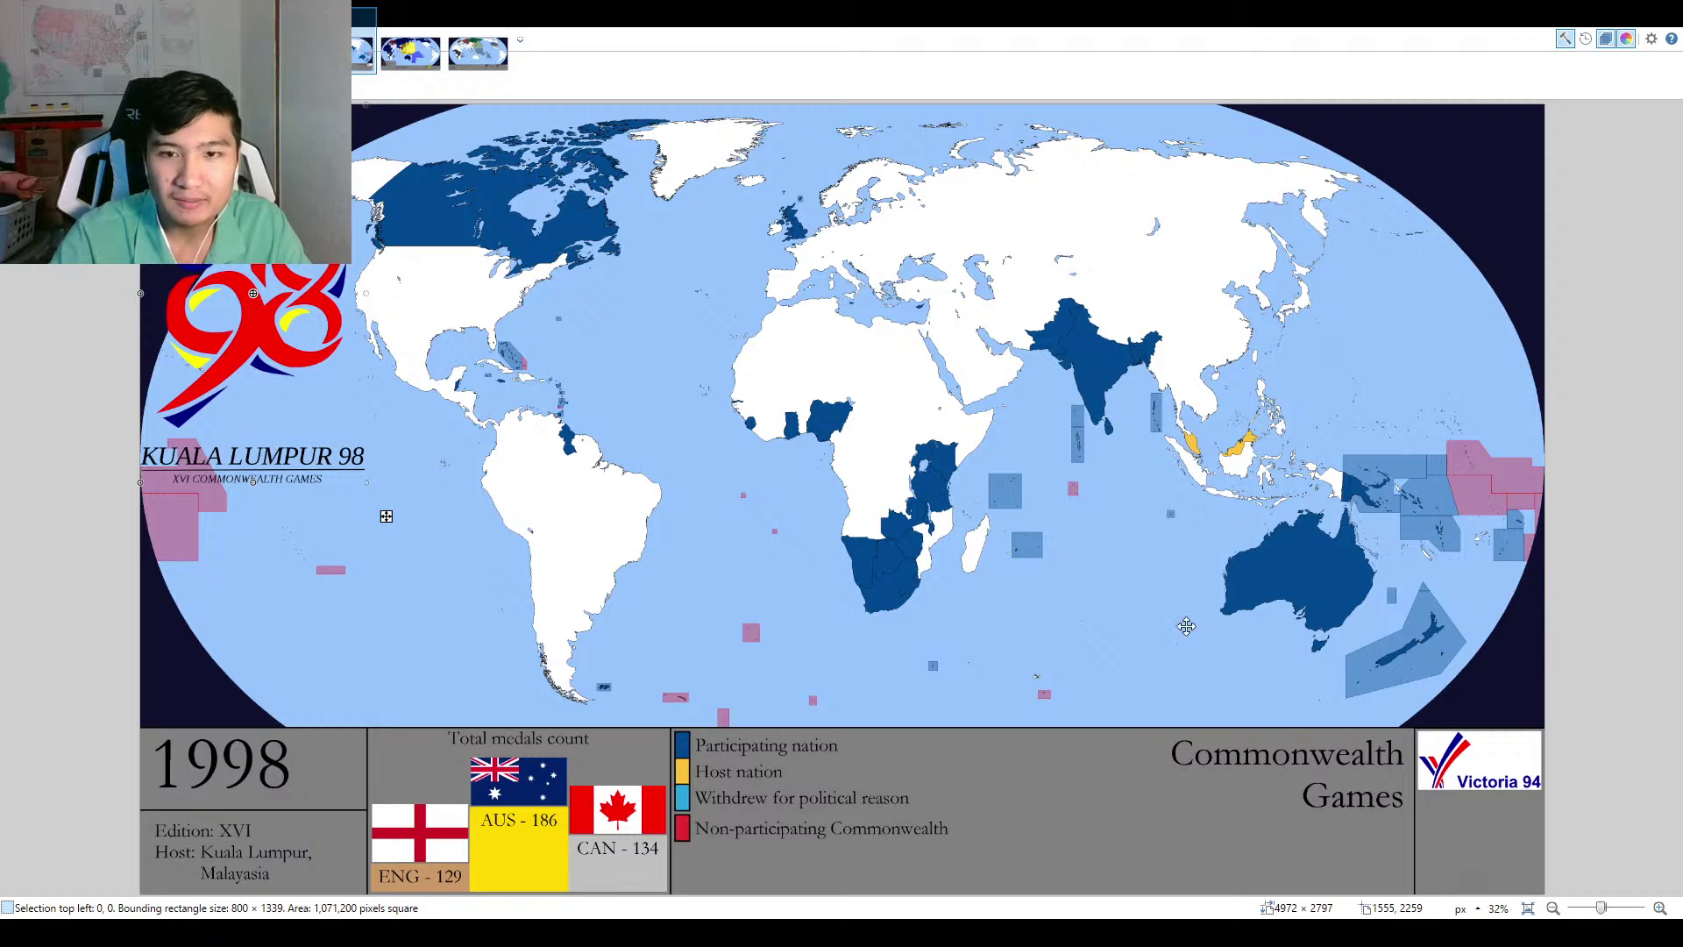
drag(385, 516, 1197, 745)
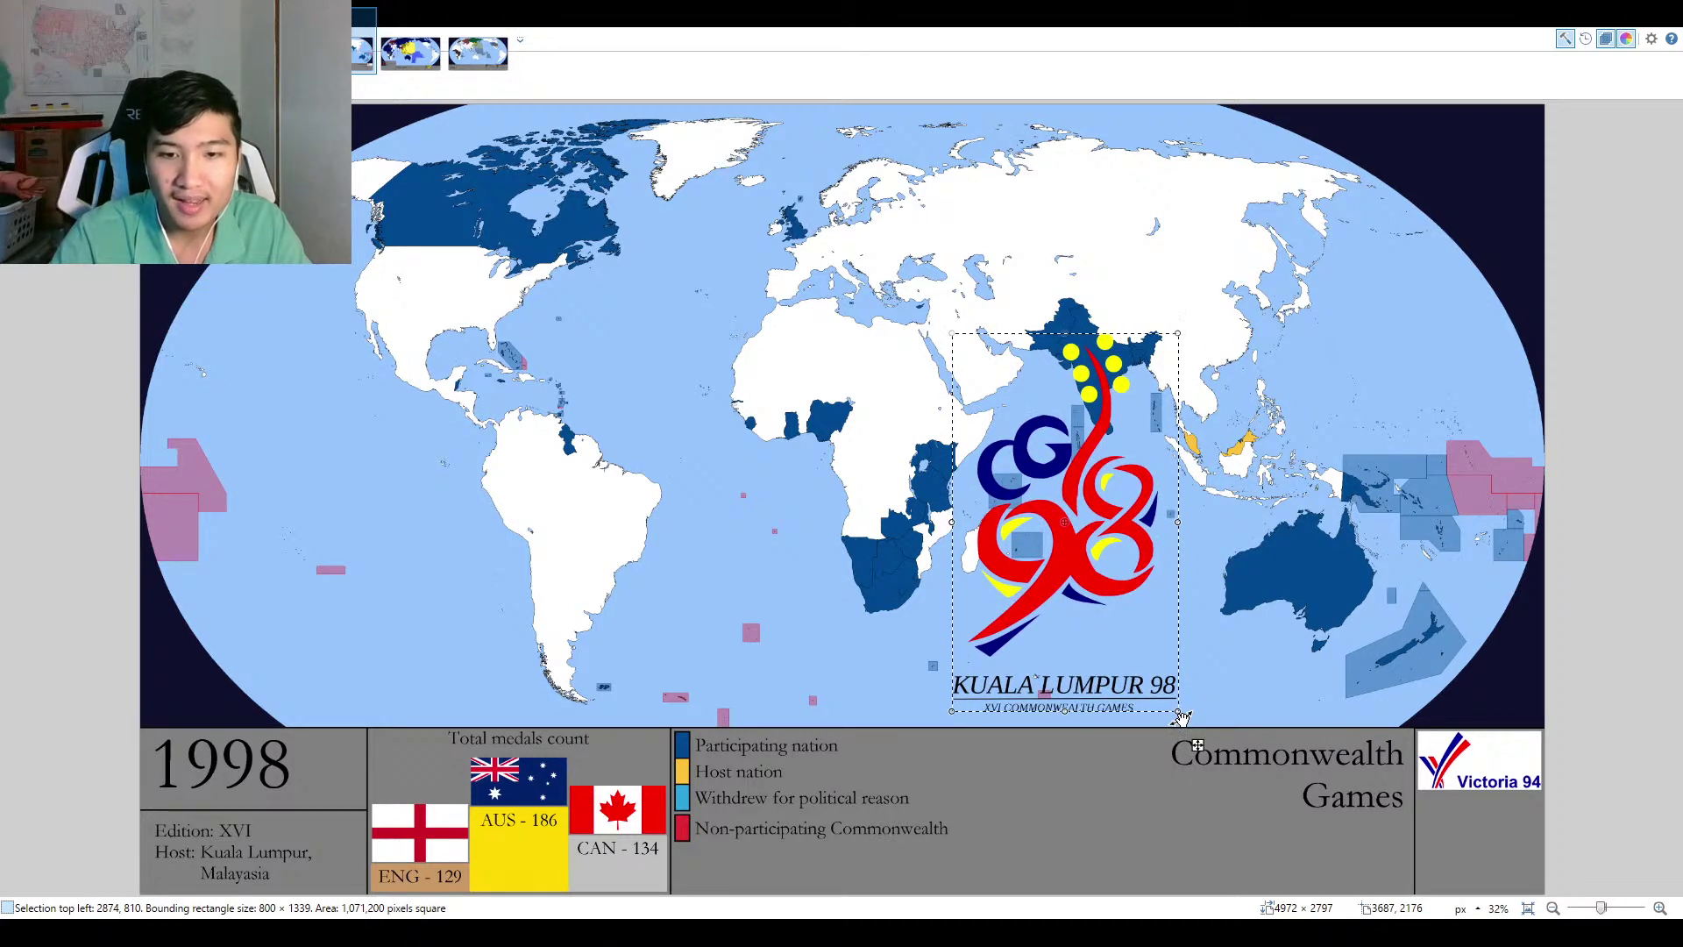
click(999, 460)
drag(999, 460, 1009, 471)
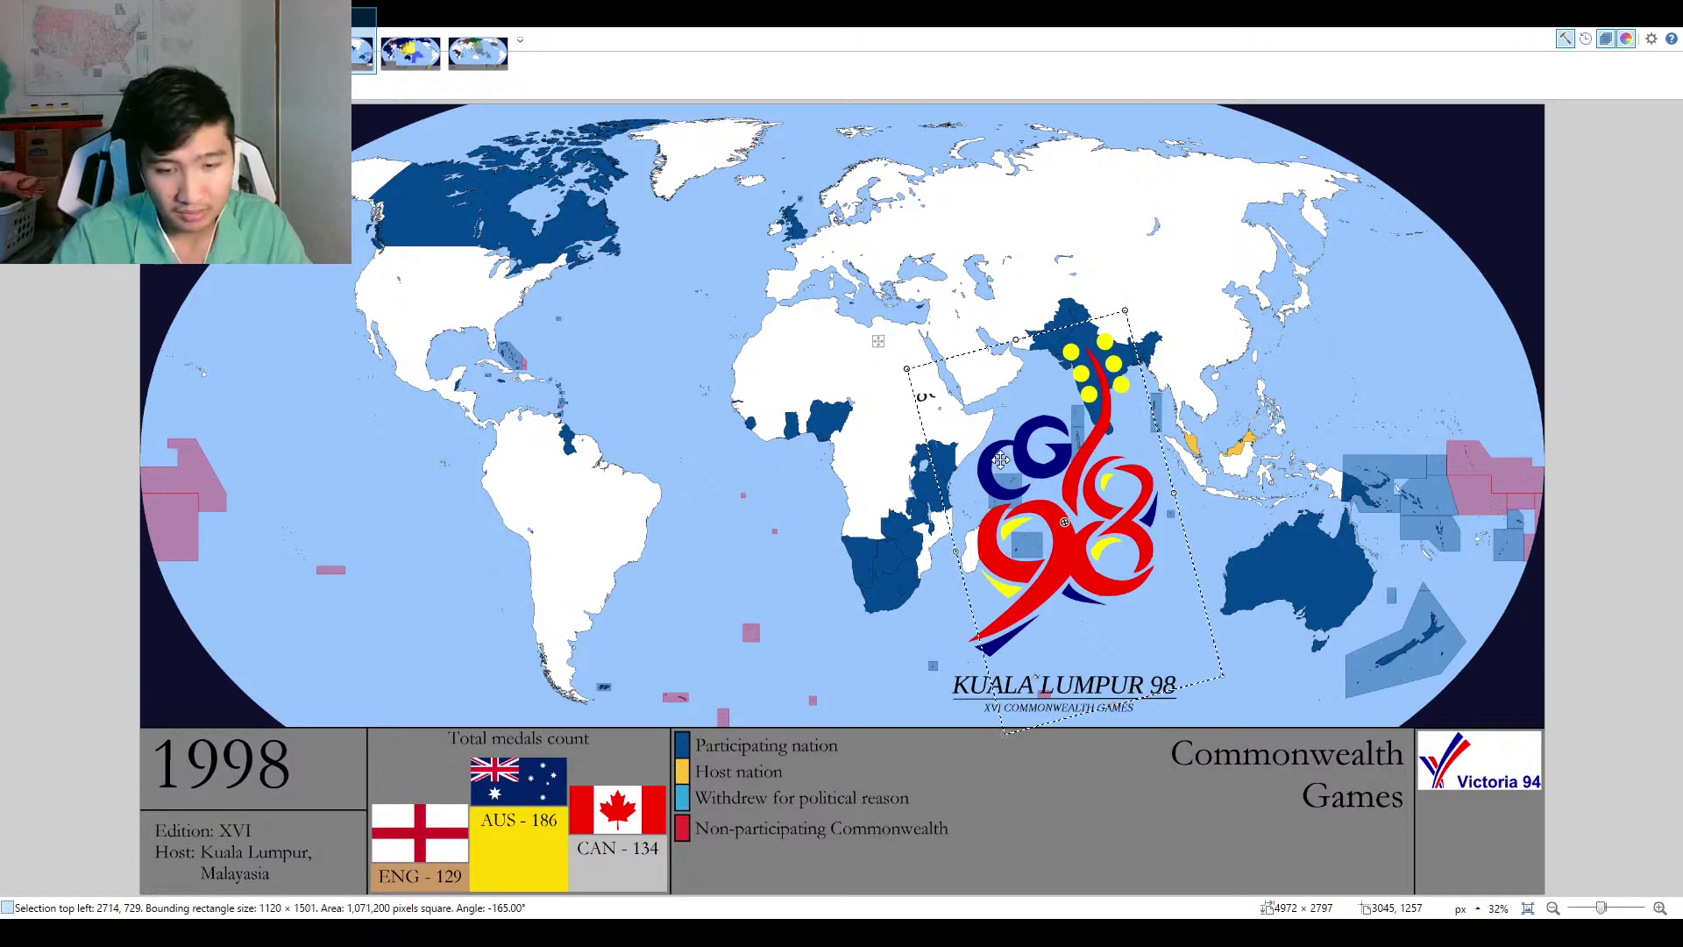
key(ctrl+z)
key(ctrl+z)
key(ctrl+z)
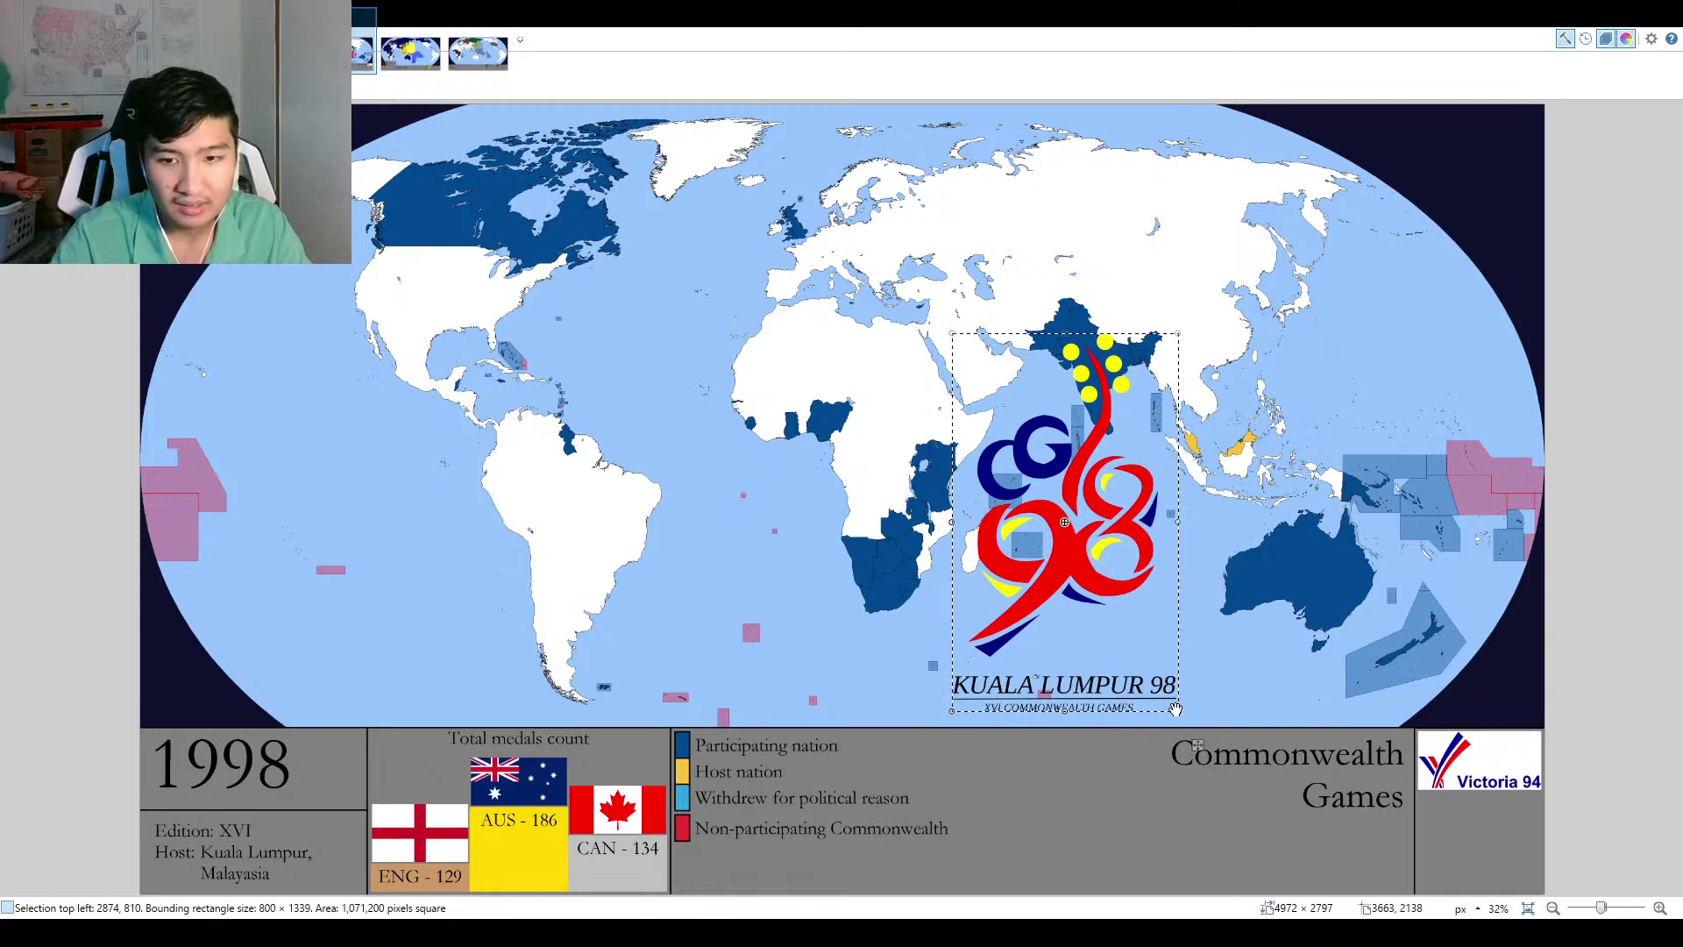
Shrink the pasted logo to 203 × 341 px and move it over the Victoria 94 logo.
key(ctrl+z)
key(ctrl+z)
key(ctrl+z)
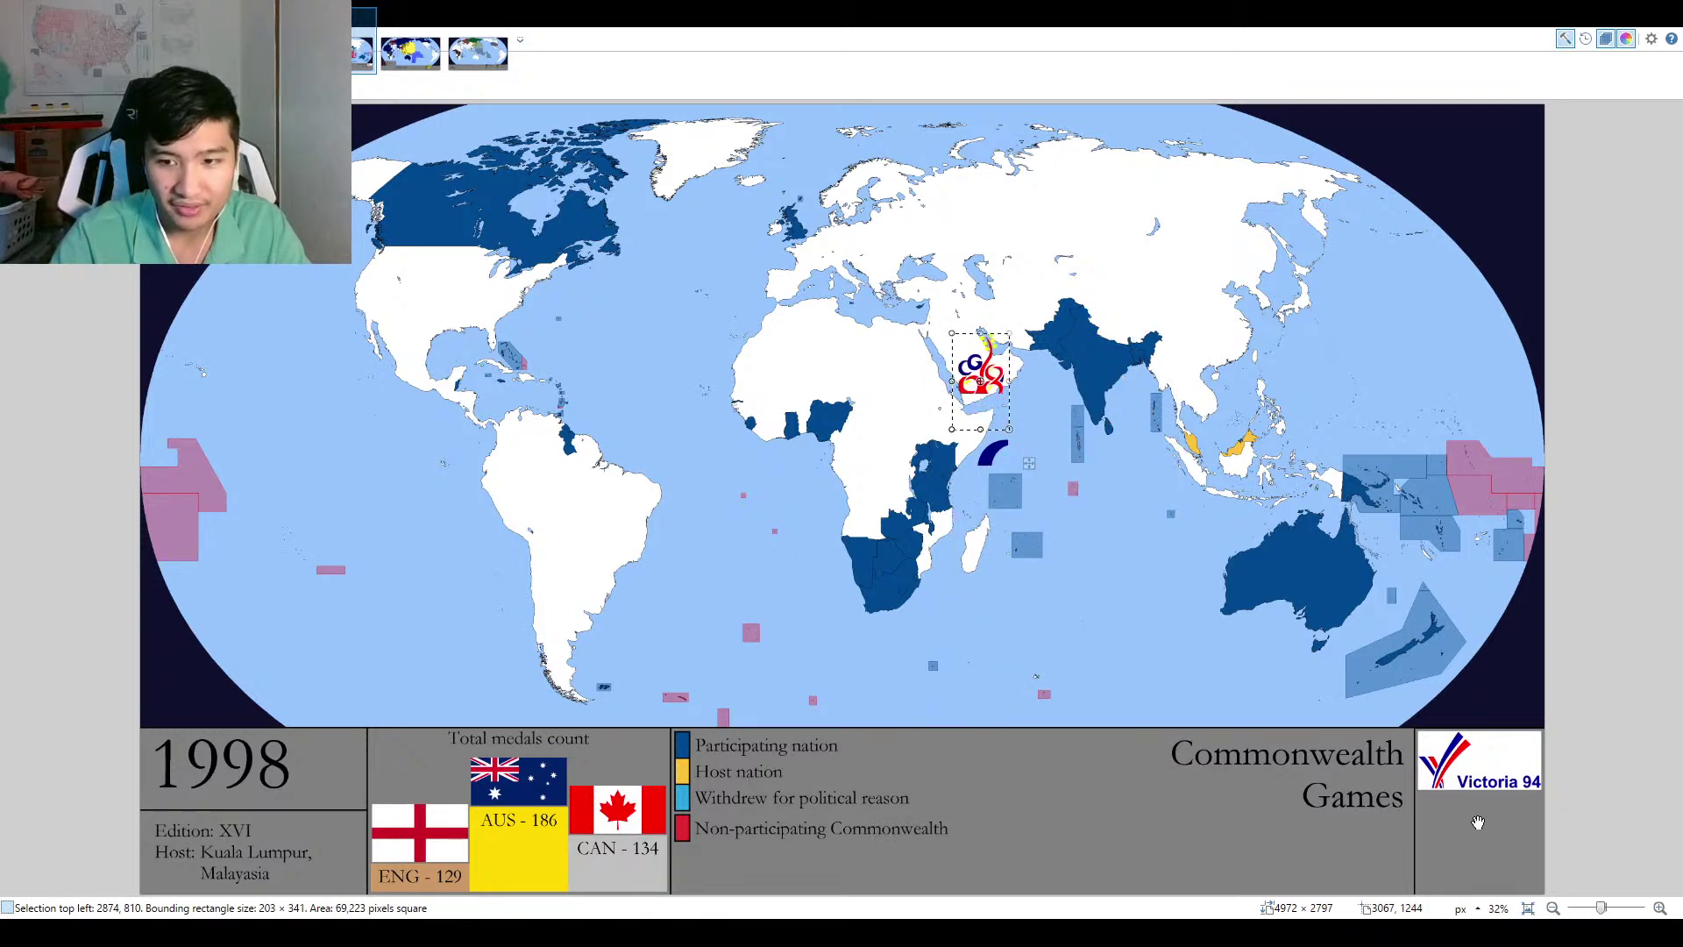
key(ctrl+z)
key(ctrl+y)
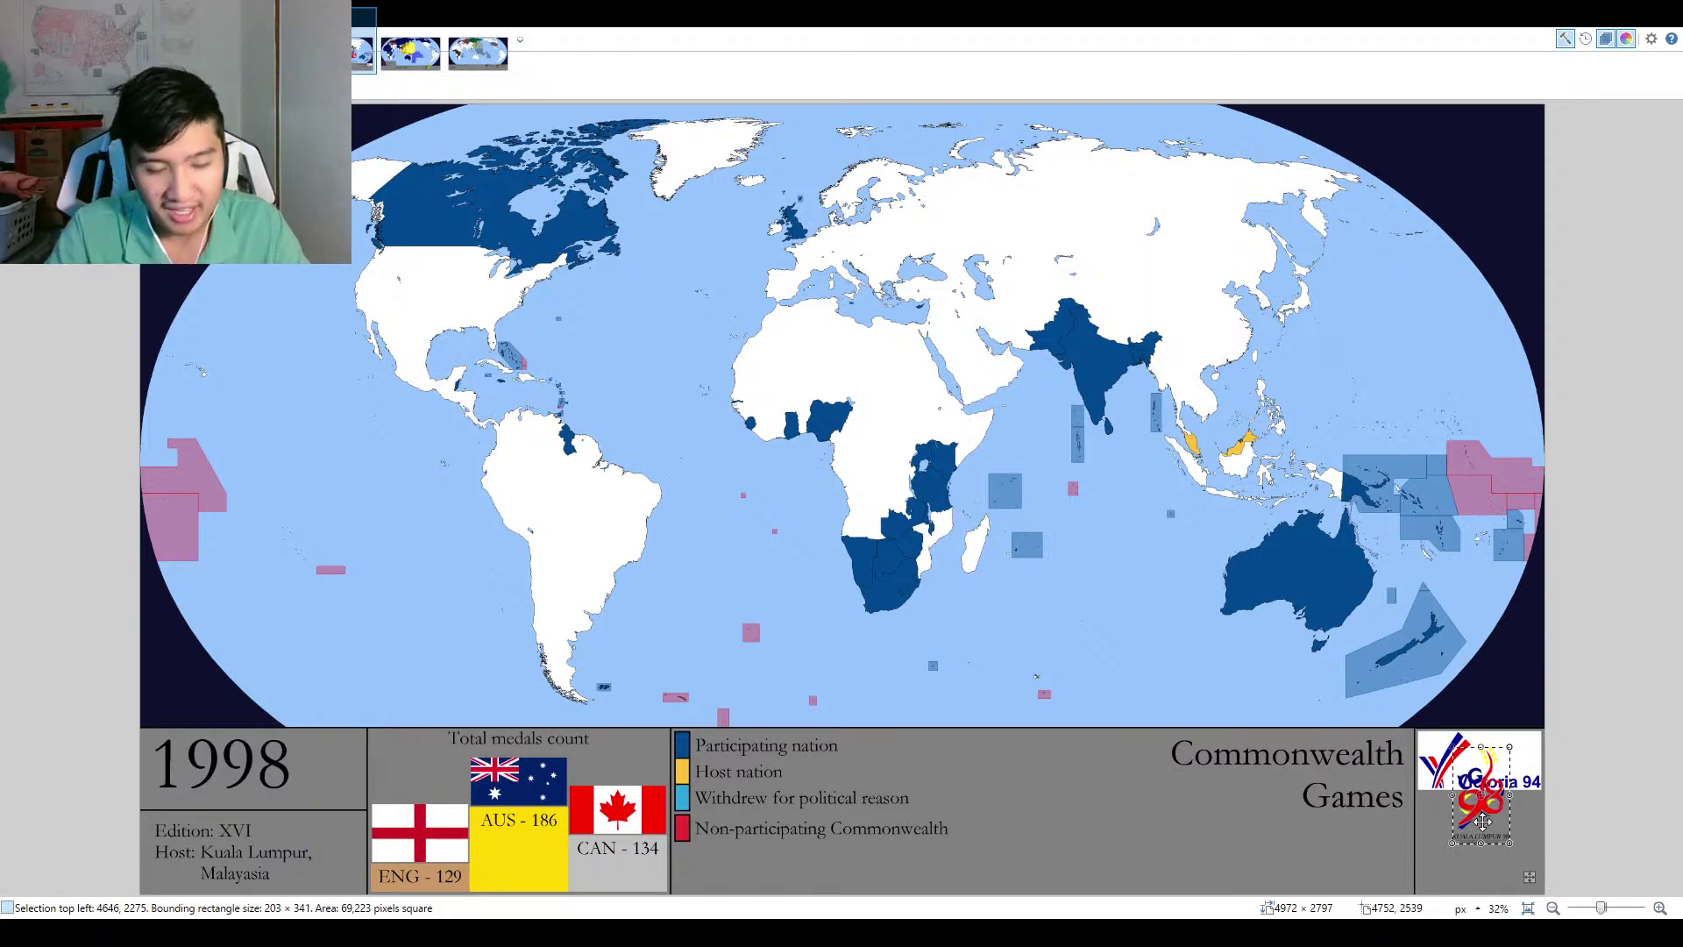
Align the pasted logo's top-left corner with the Victoria 94 logo's white background at 4525, 2219.
scroll(1480, 745, up, 1)
scroll(1480, 746, up, 3)
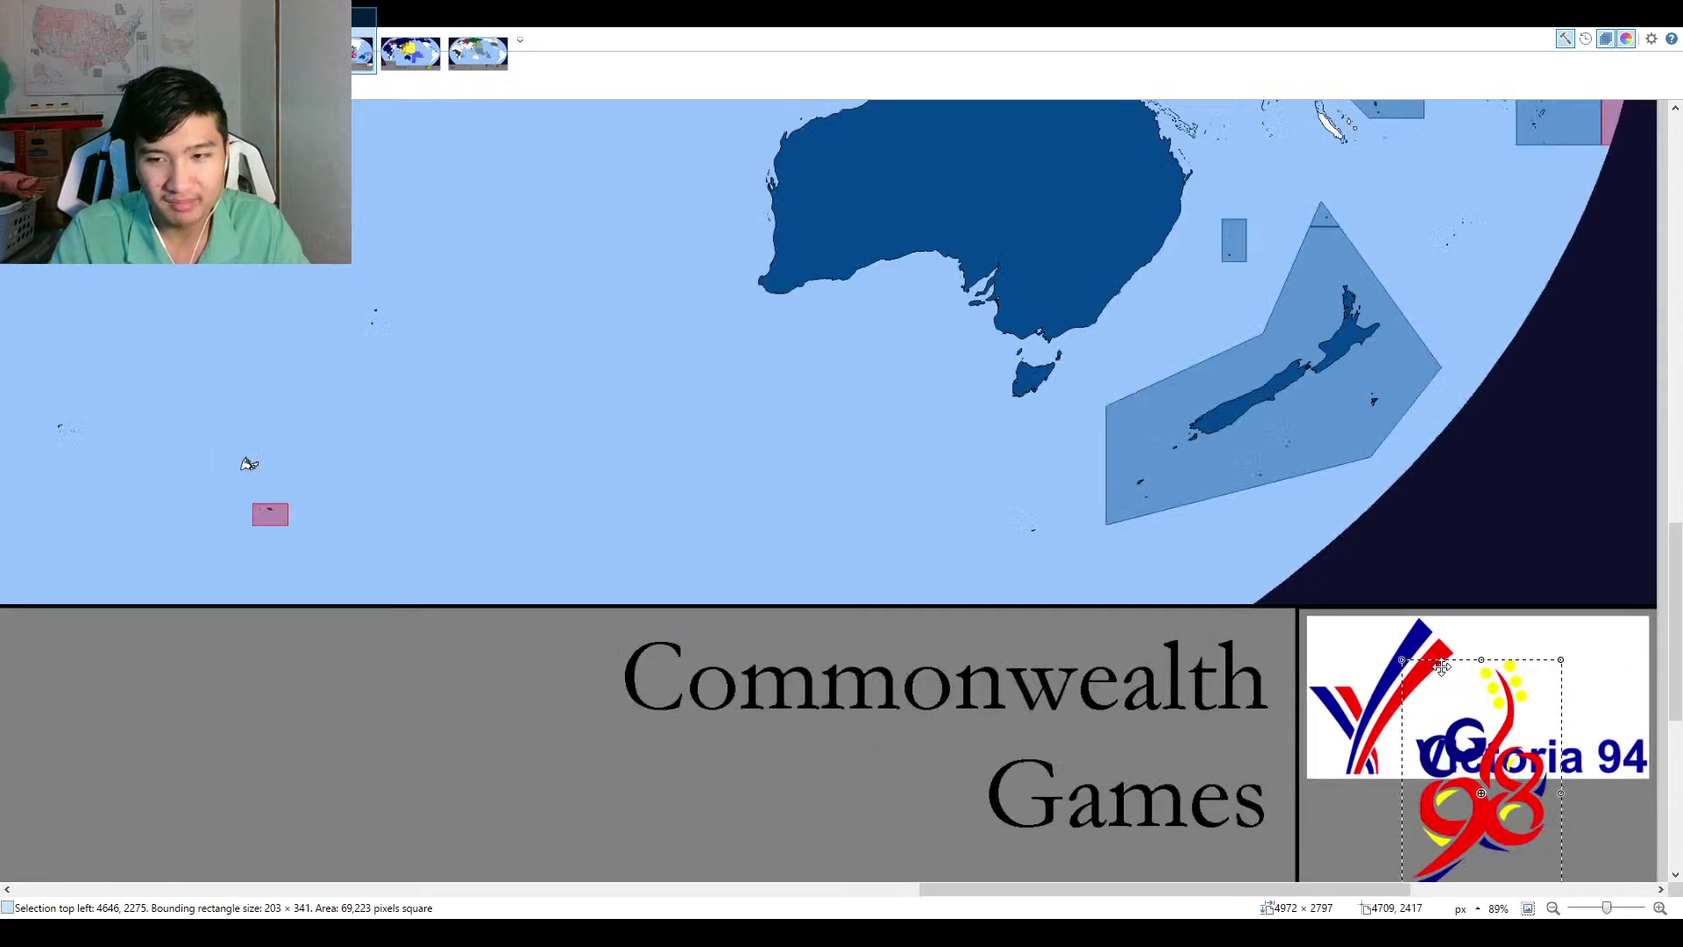
scroll(1295, 632, up, 3)
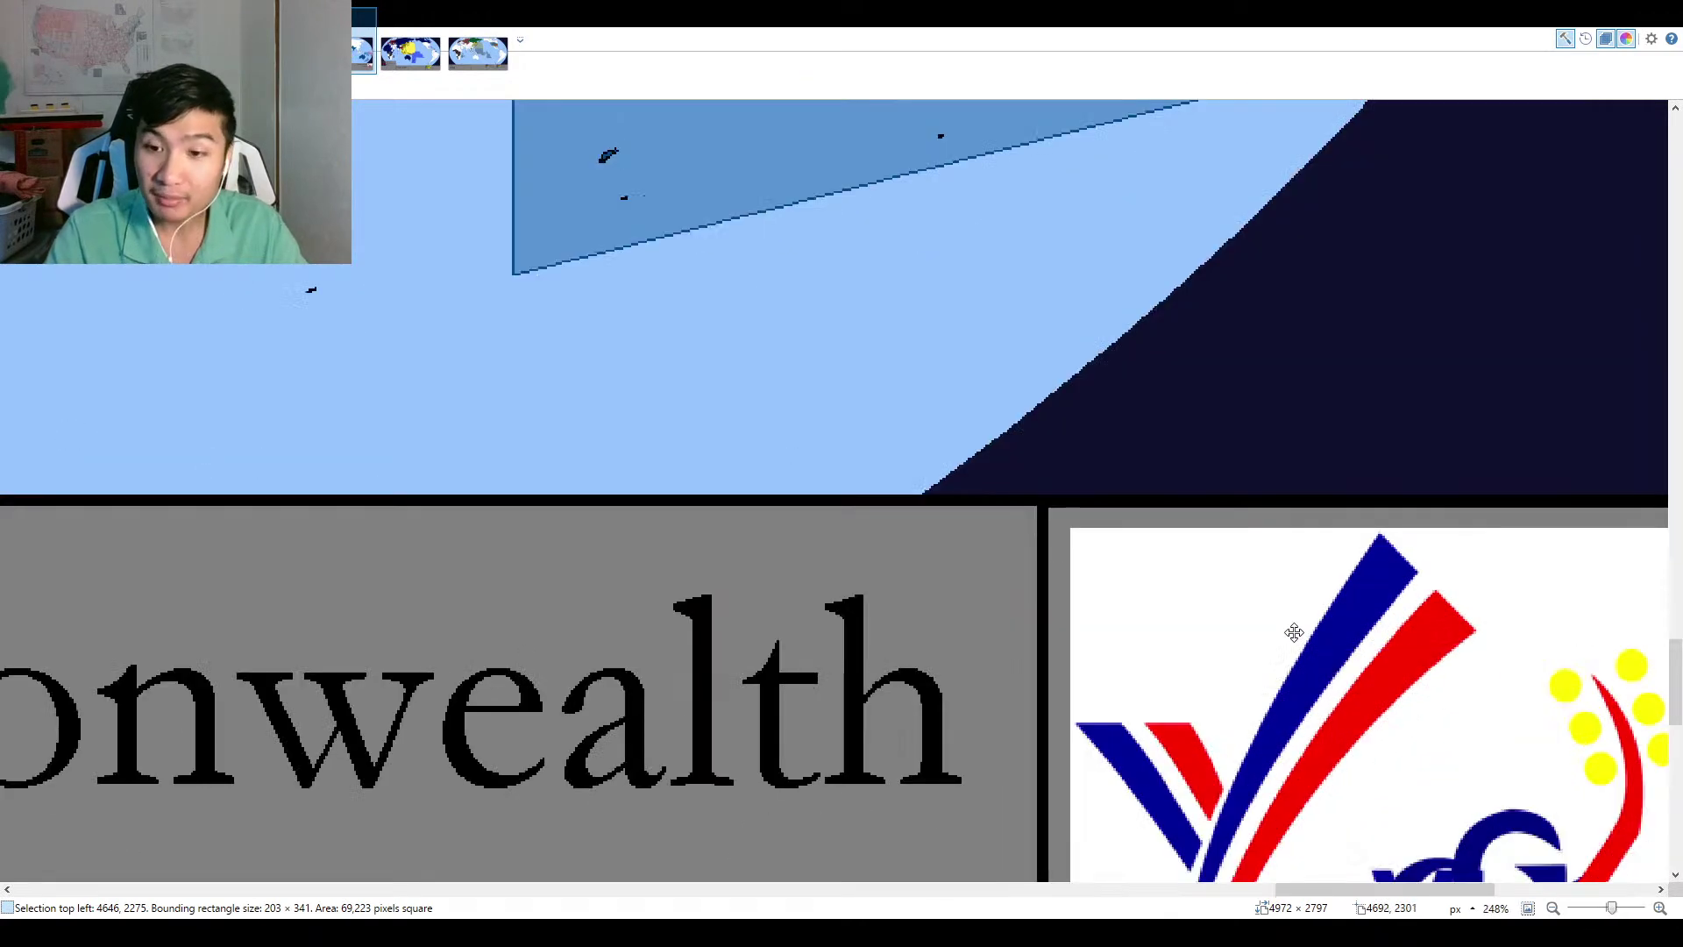
drag(1295, 631, 1153, 582)
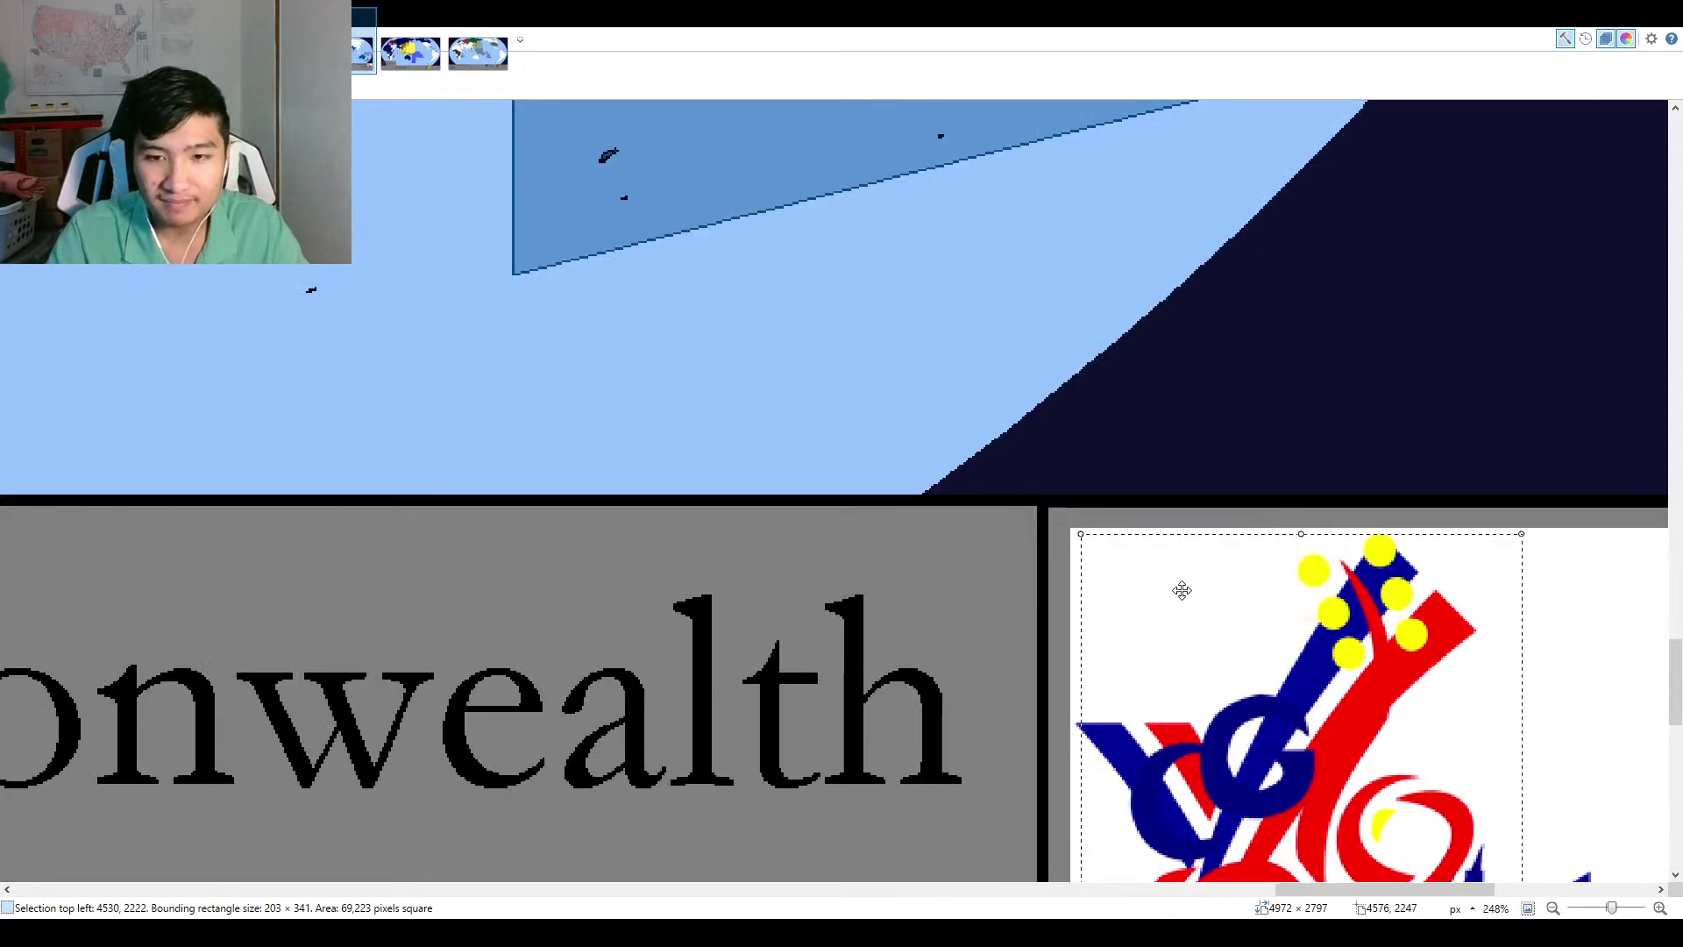
scroll(1182, 588, up, 6)
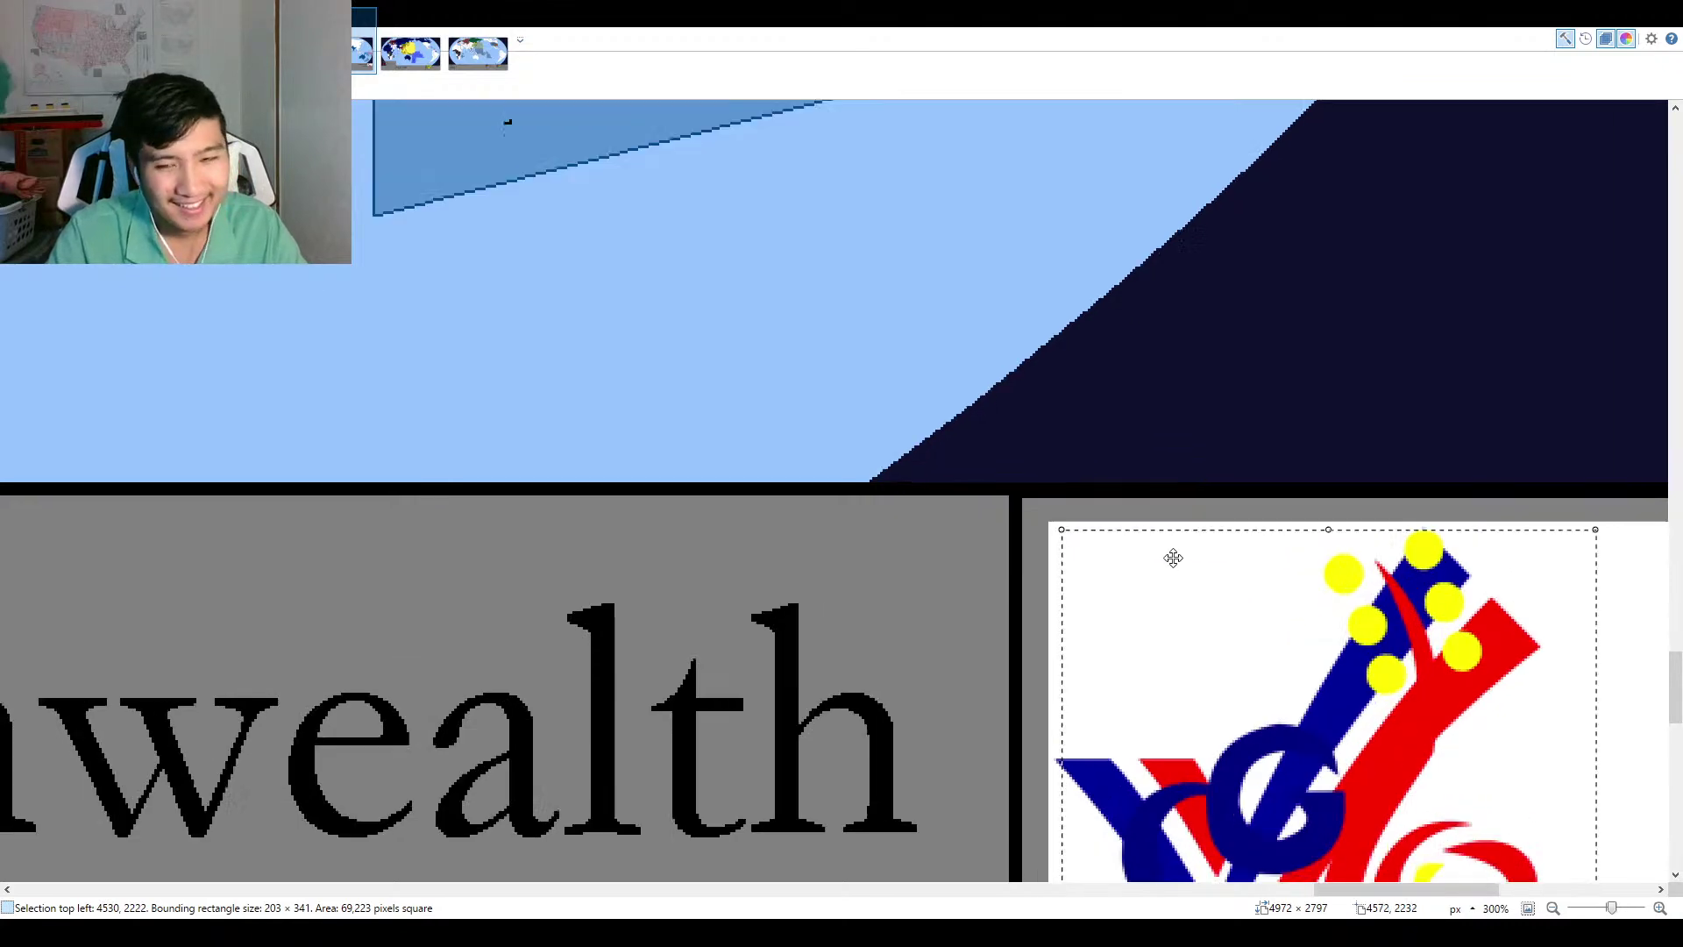
drag(1127, 545, 934, 518)
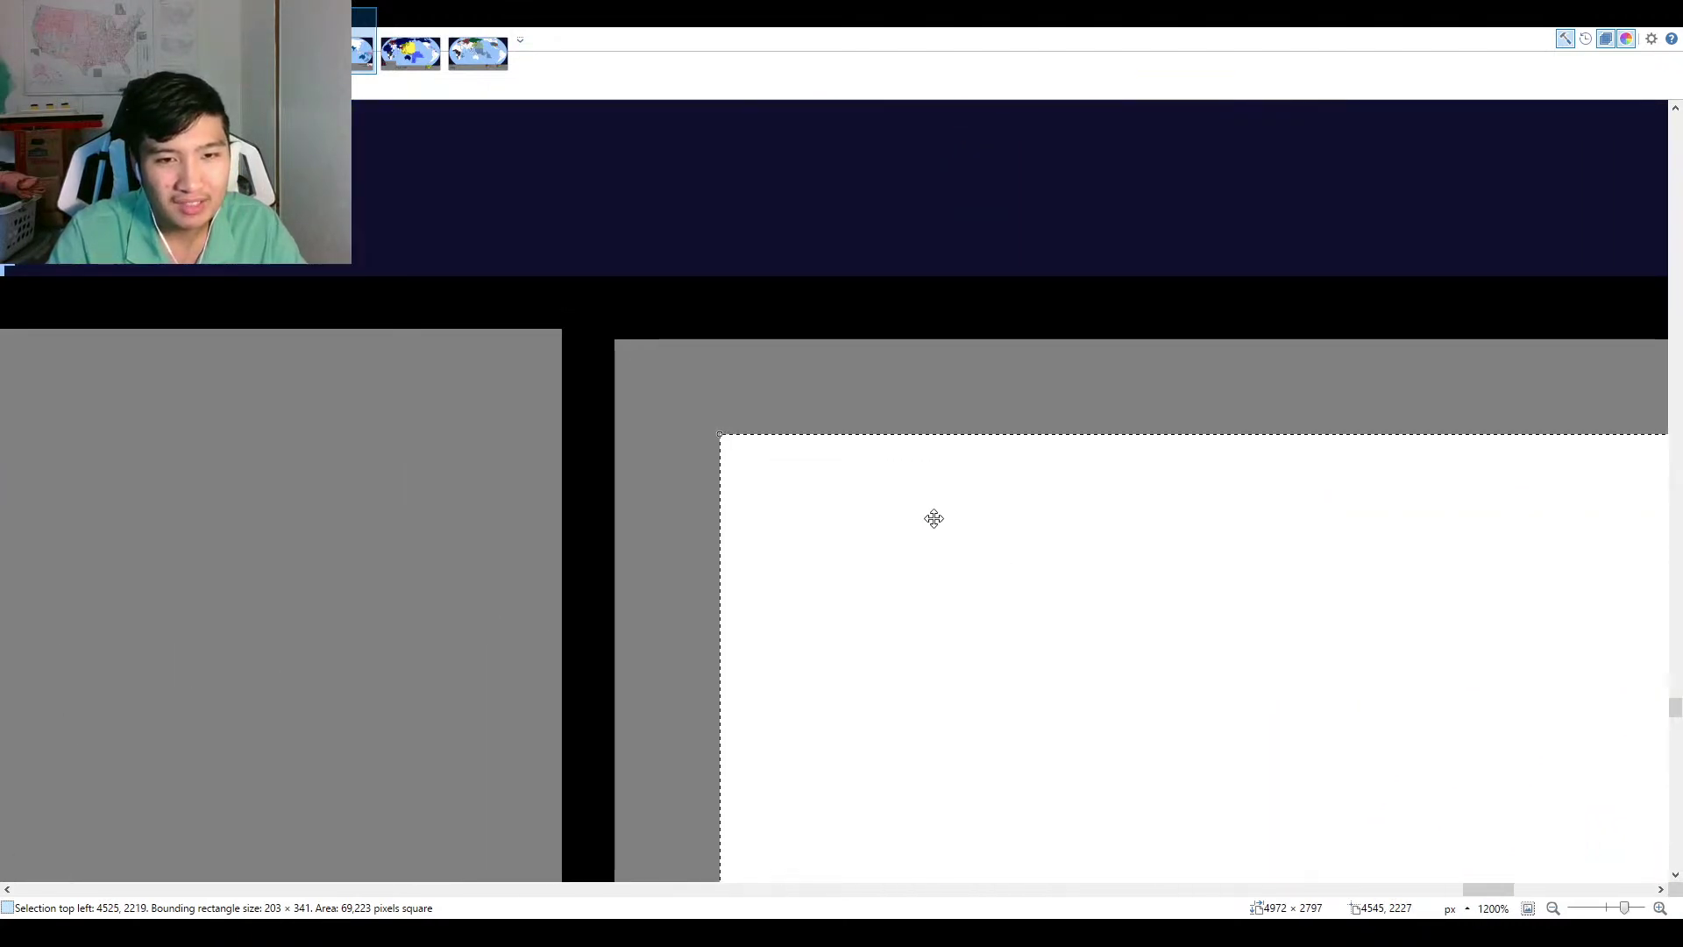
Enlarge the Kuala Lumpur 98 logo proportionally to about 342 × 573 px so it spans the height of the logo box.
scroll(933, 518, down, 8)
scroll(613, 455, down, 5)
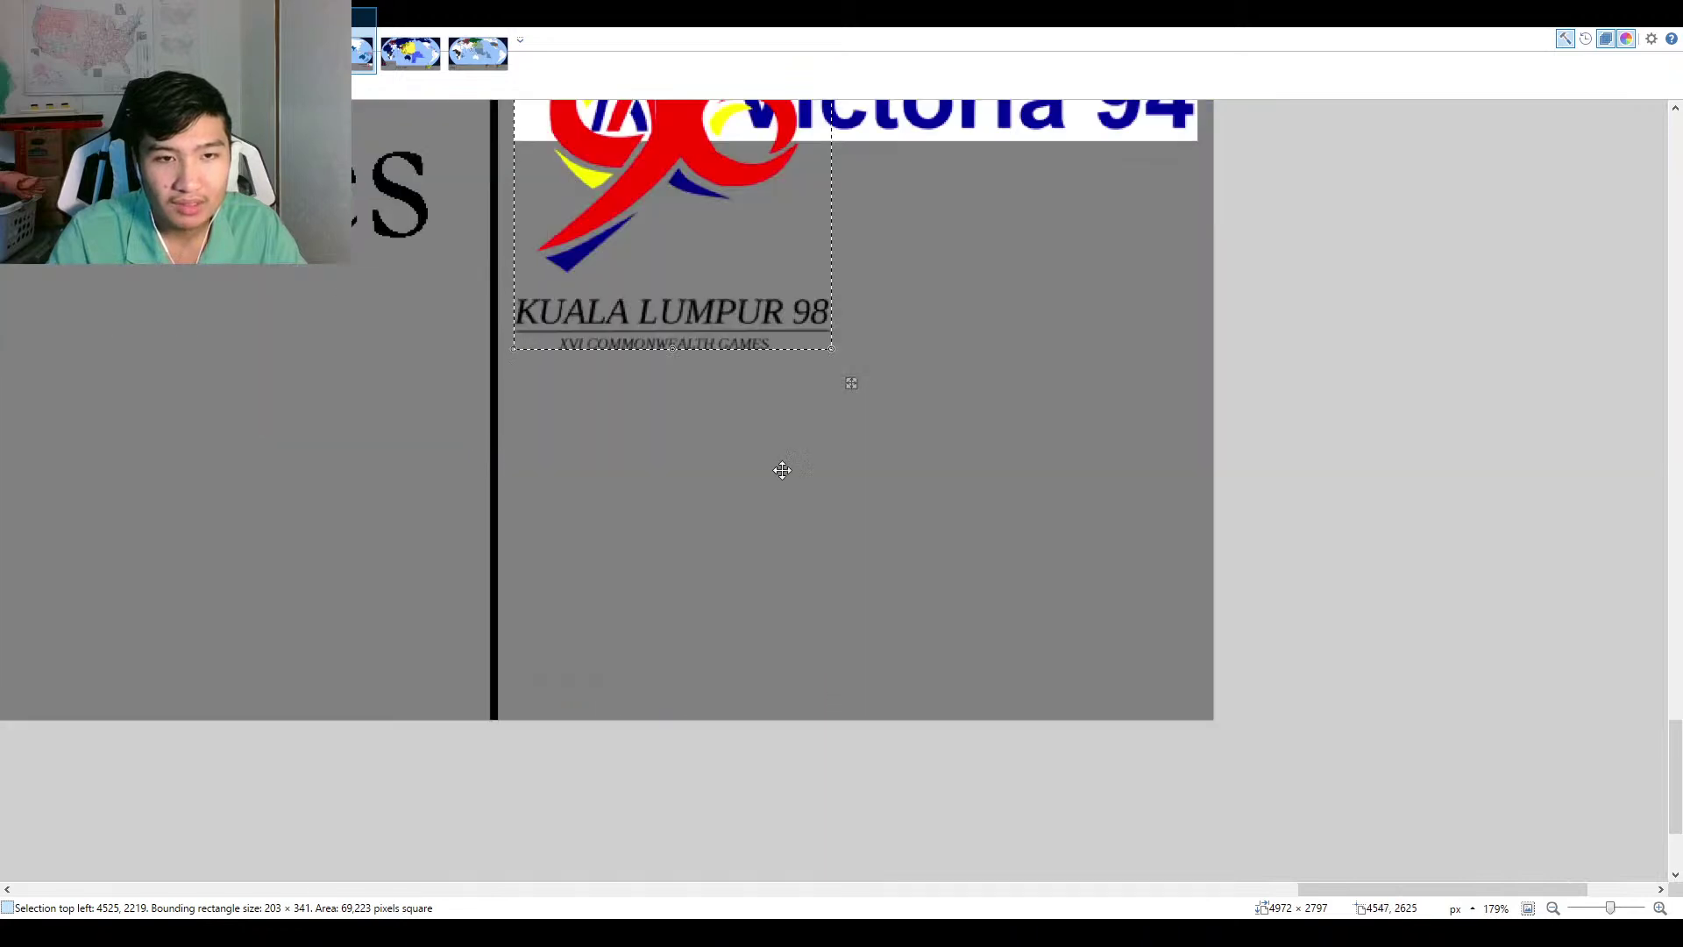
drag(853, 379, 1070, 746)
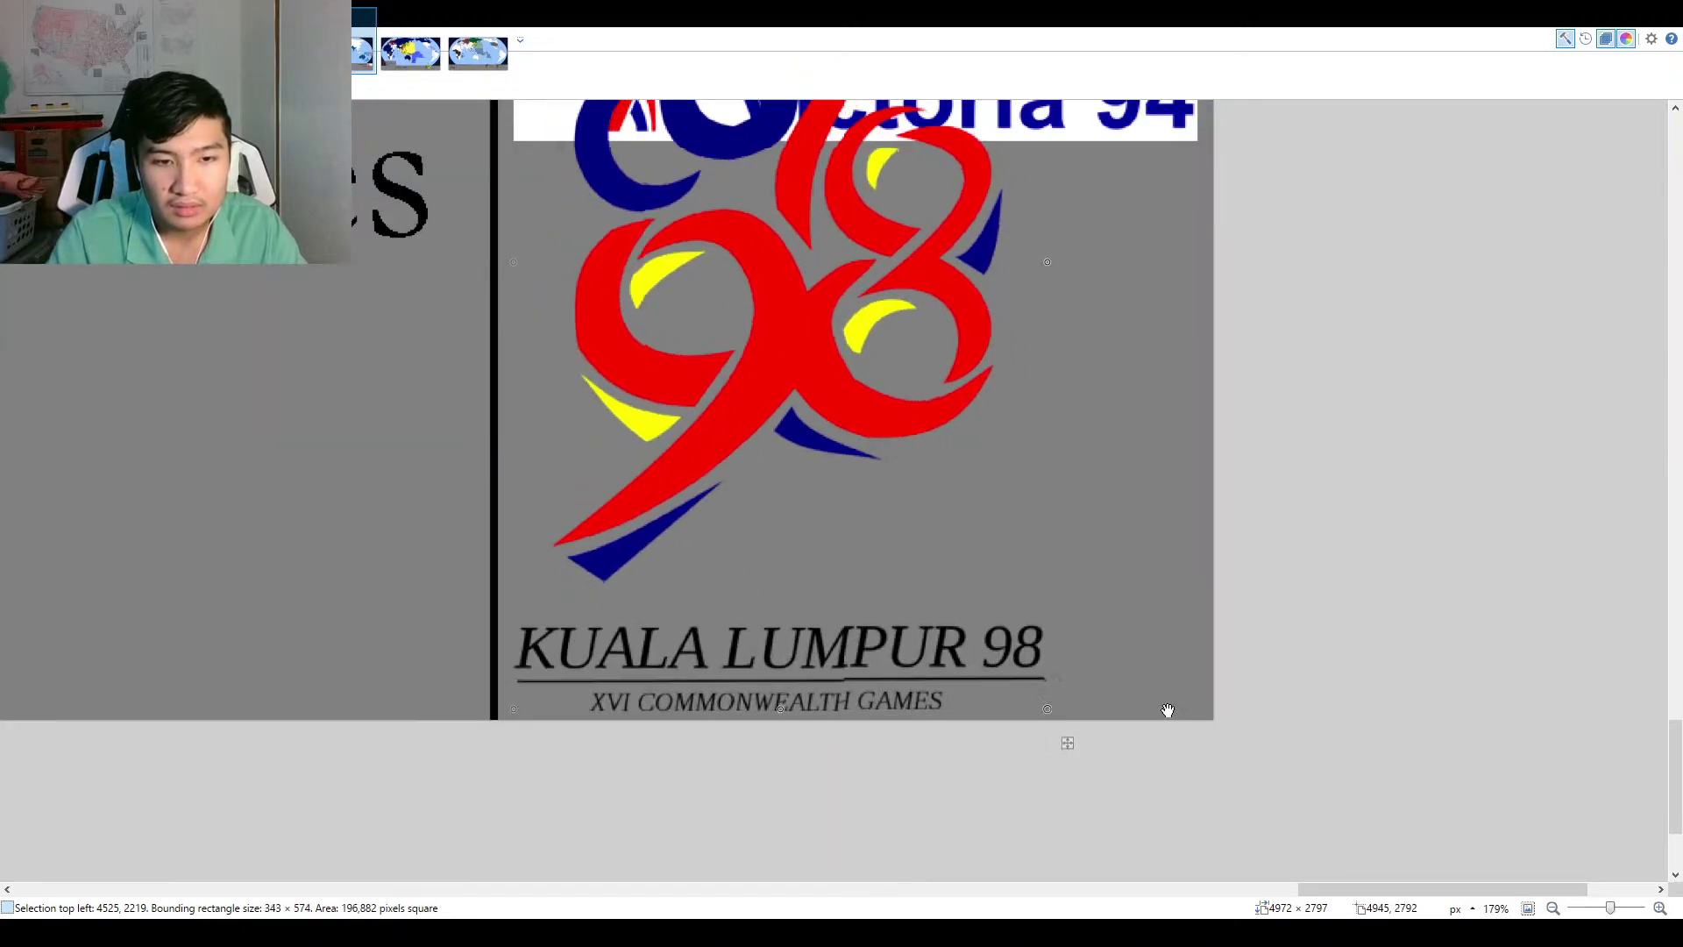
scroll(1039, 701, up, 3)
scroll(1043, 718, up, 3)
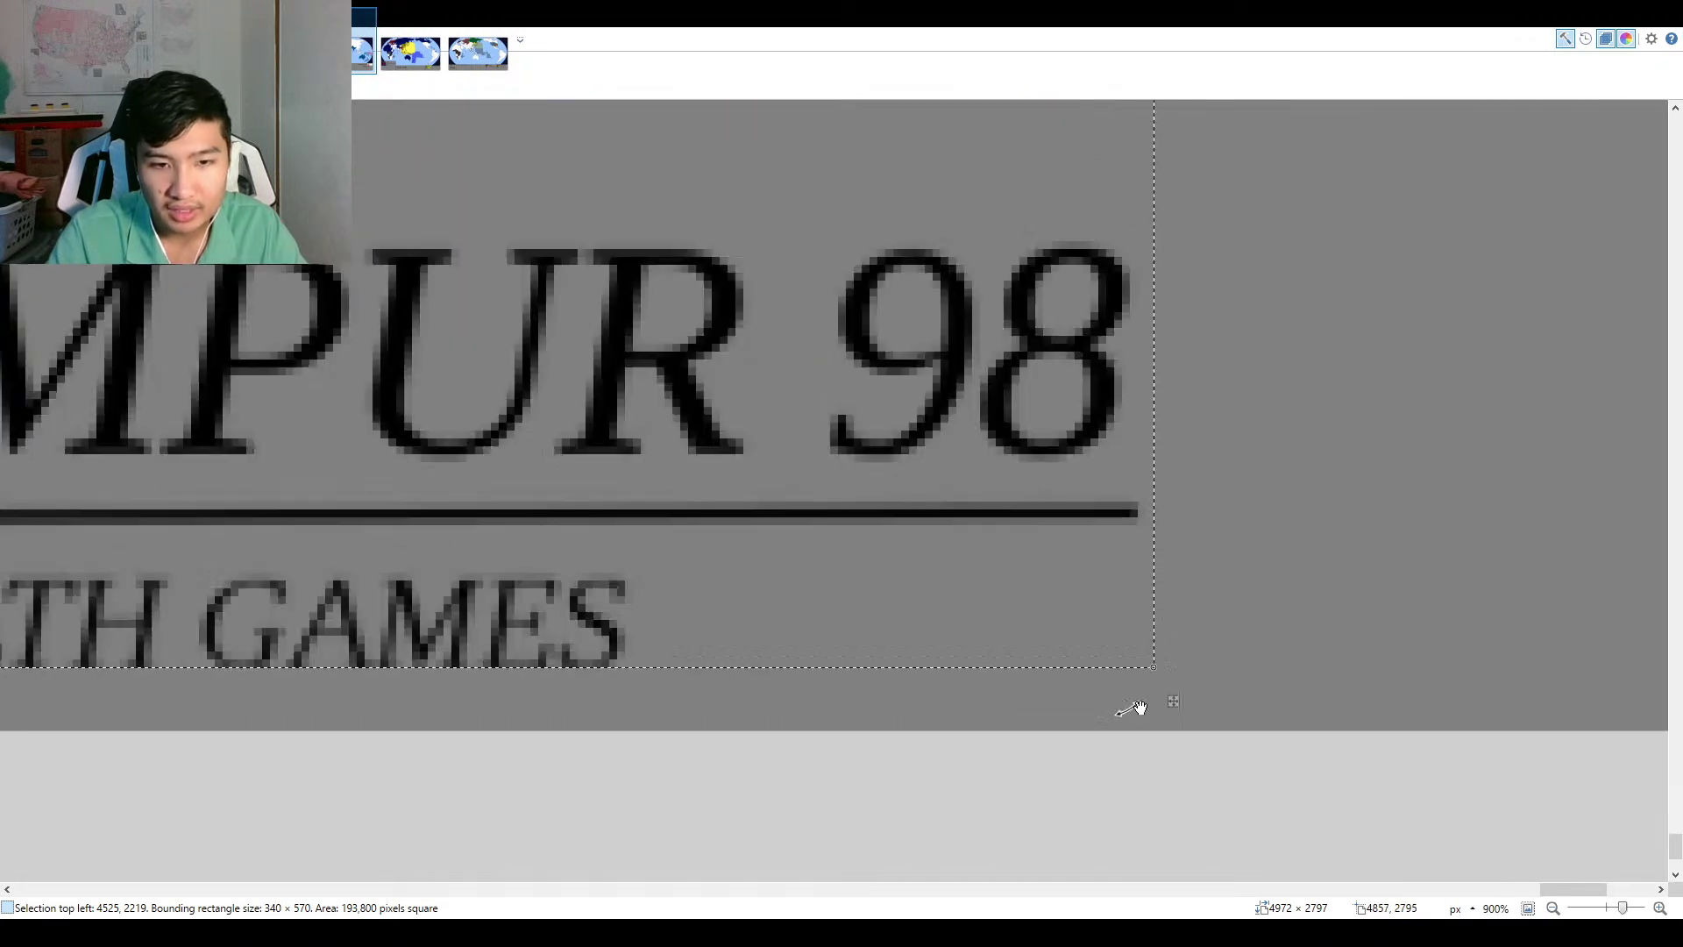
mouse_move(1175, 680)
mouse_down()
mouse_move(1157, 676)
mouse_move(1239, 738)
mouse_move(1191, 699)
mouse_up()
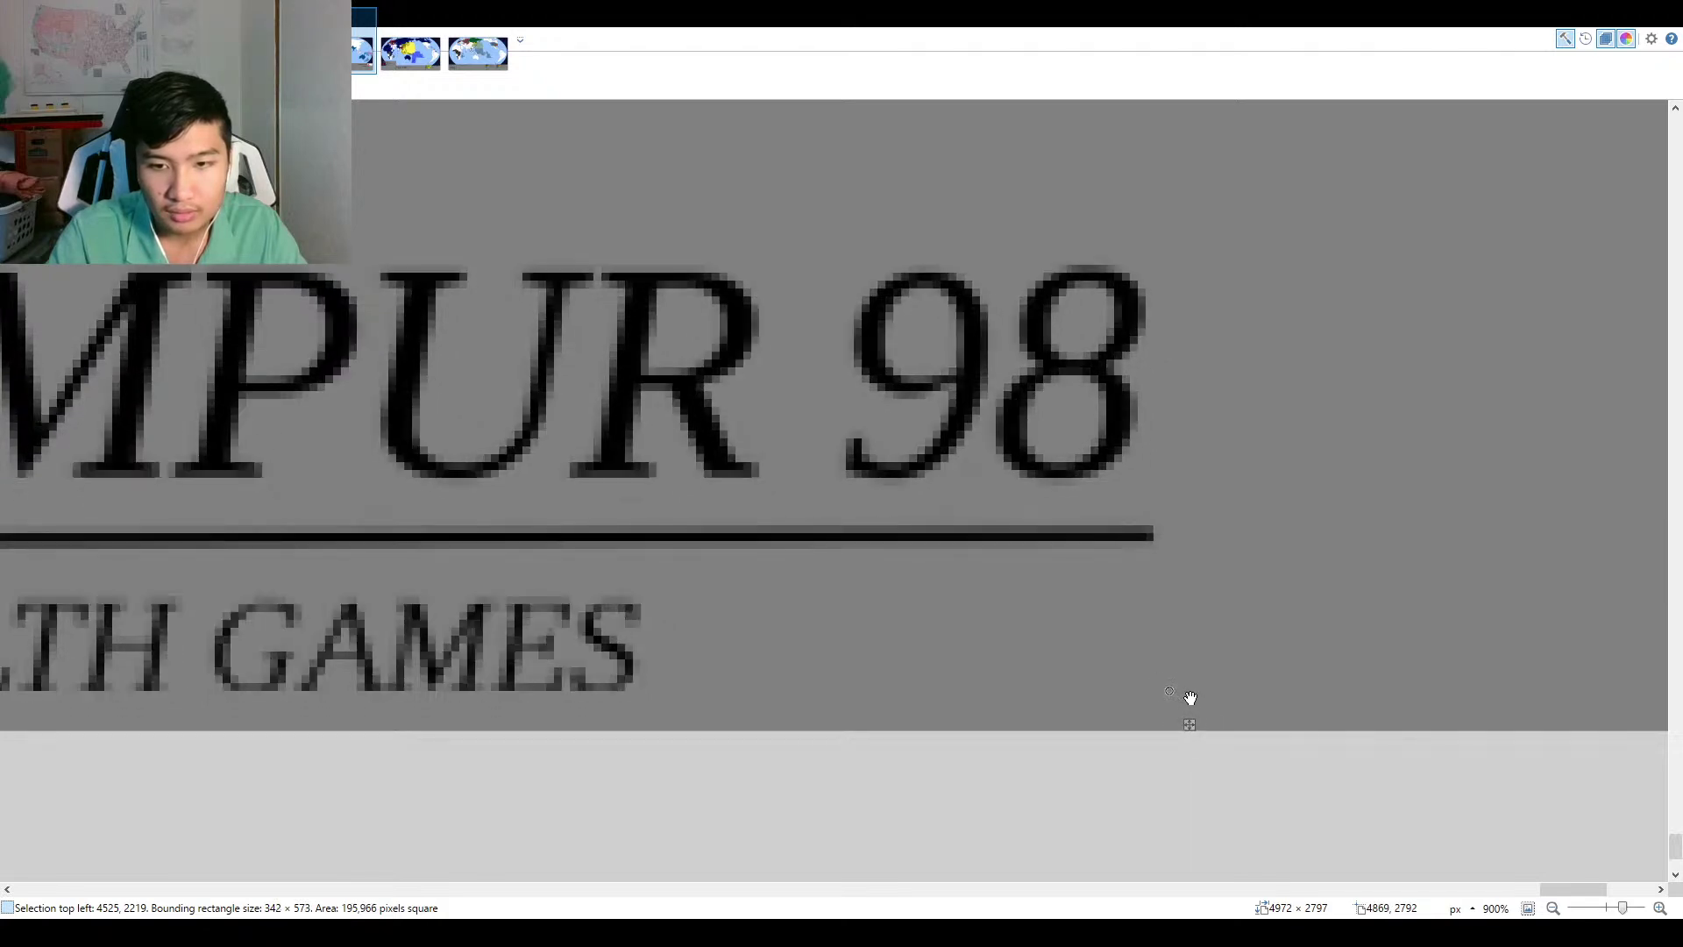
scroll(1186, 695, down, 5)
scroll(1071, 682, up, 5)
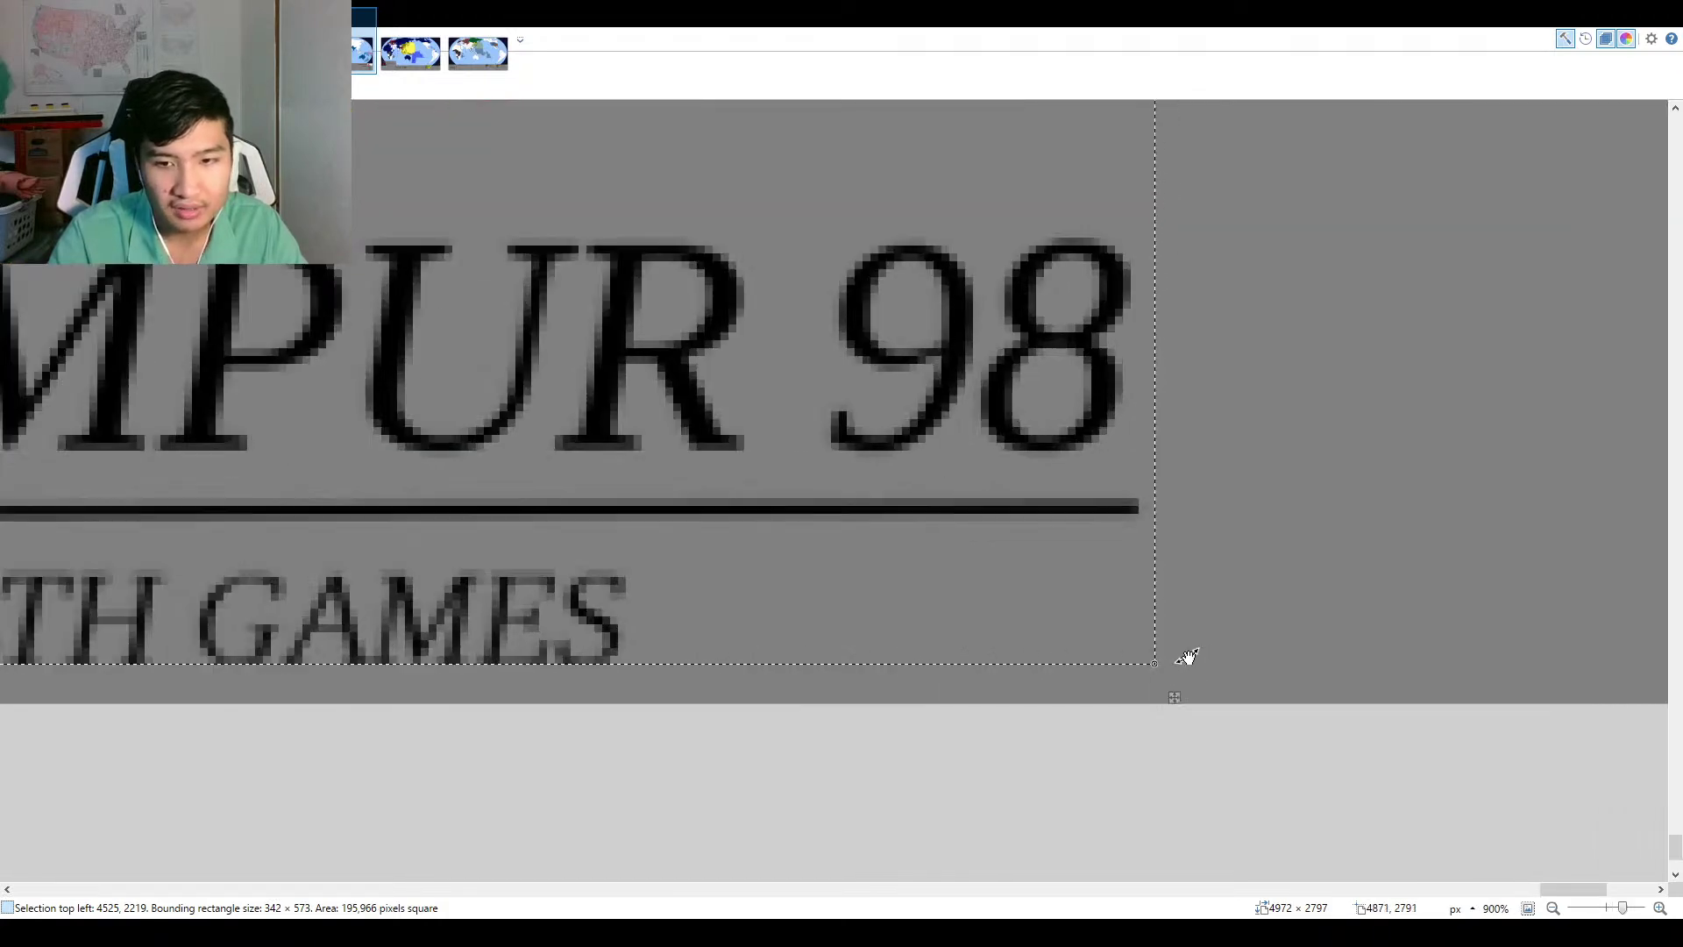
Nudge the pasted Kuala Lumpur 98 logo slightly up and left, and fill its transparent background with white.
drag(1187, 661, 1131, 644)
key(r)
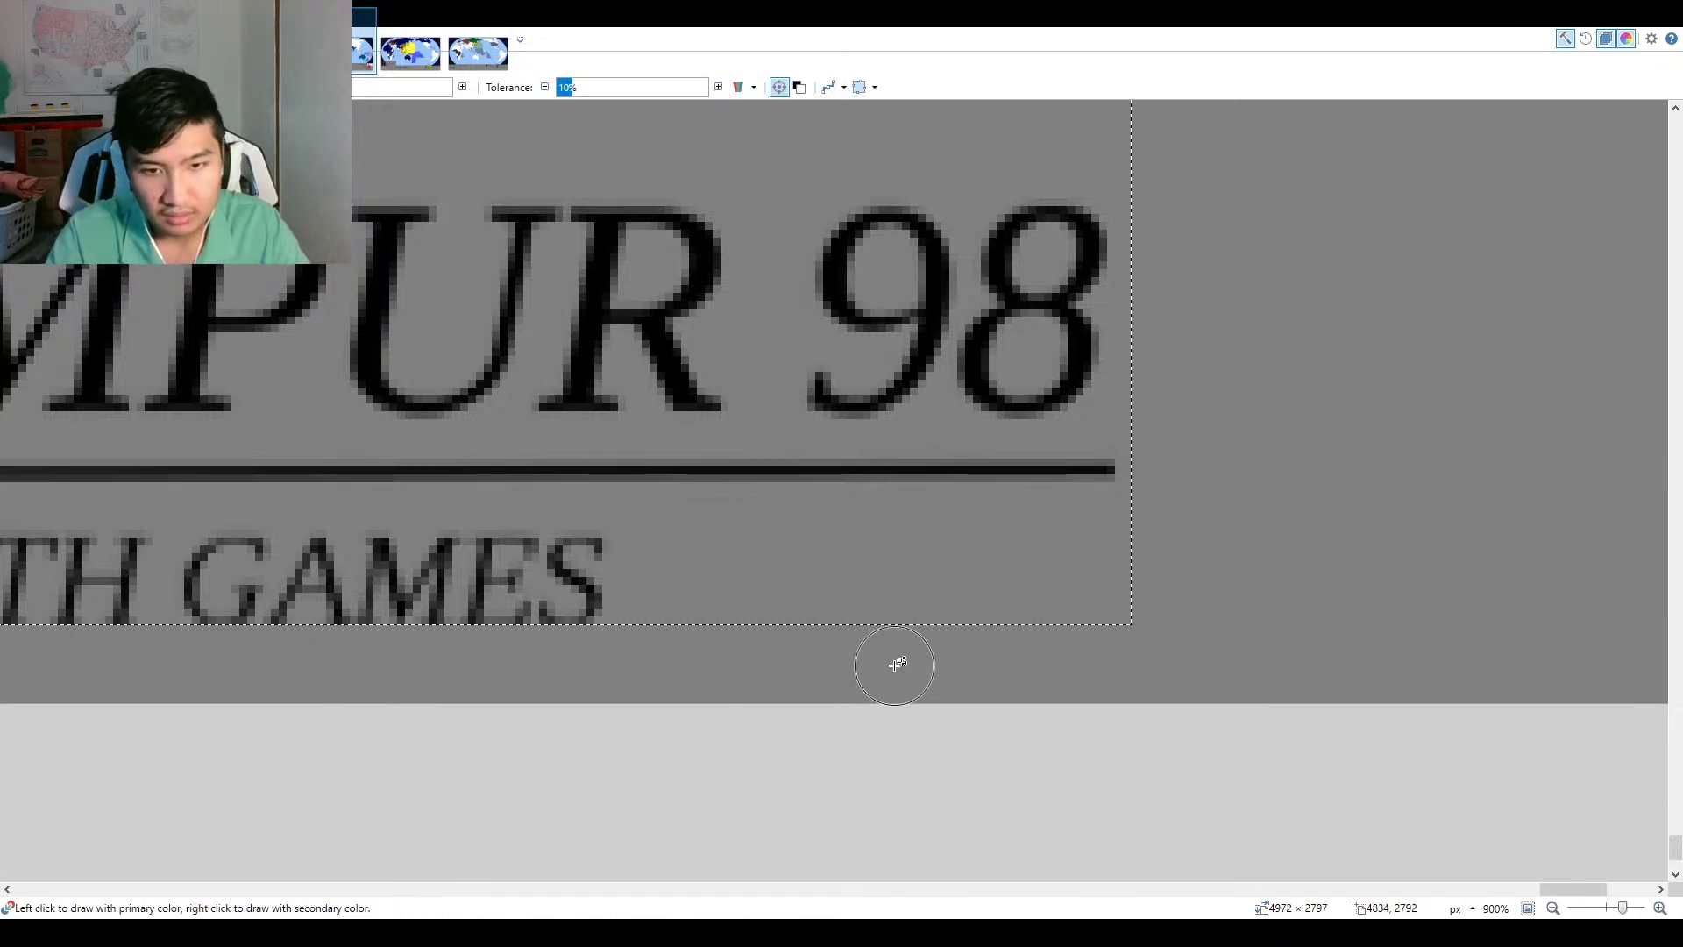
scroll(1008, 653, down, 5)
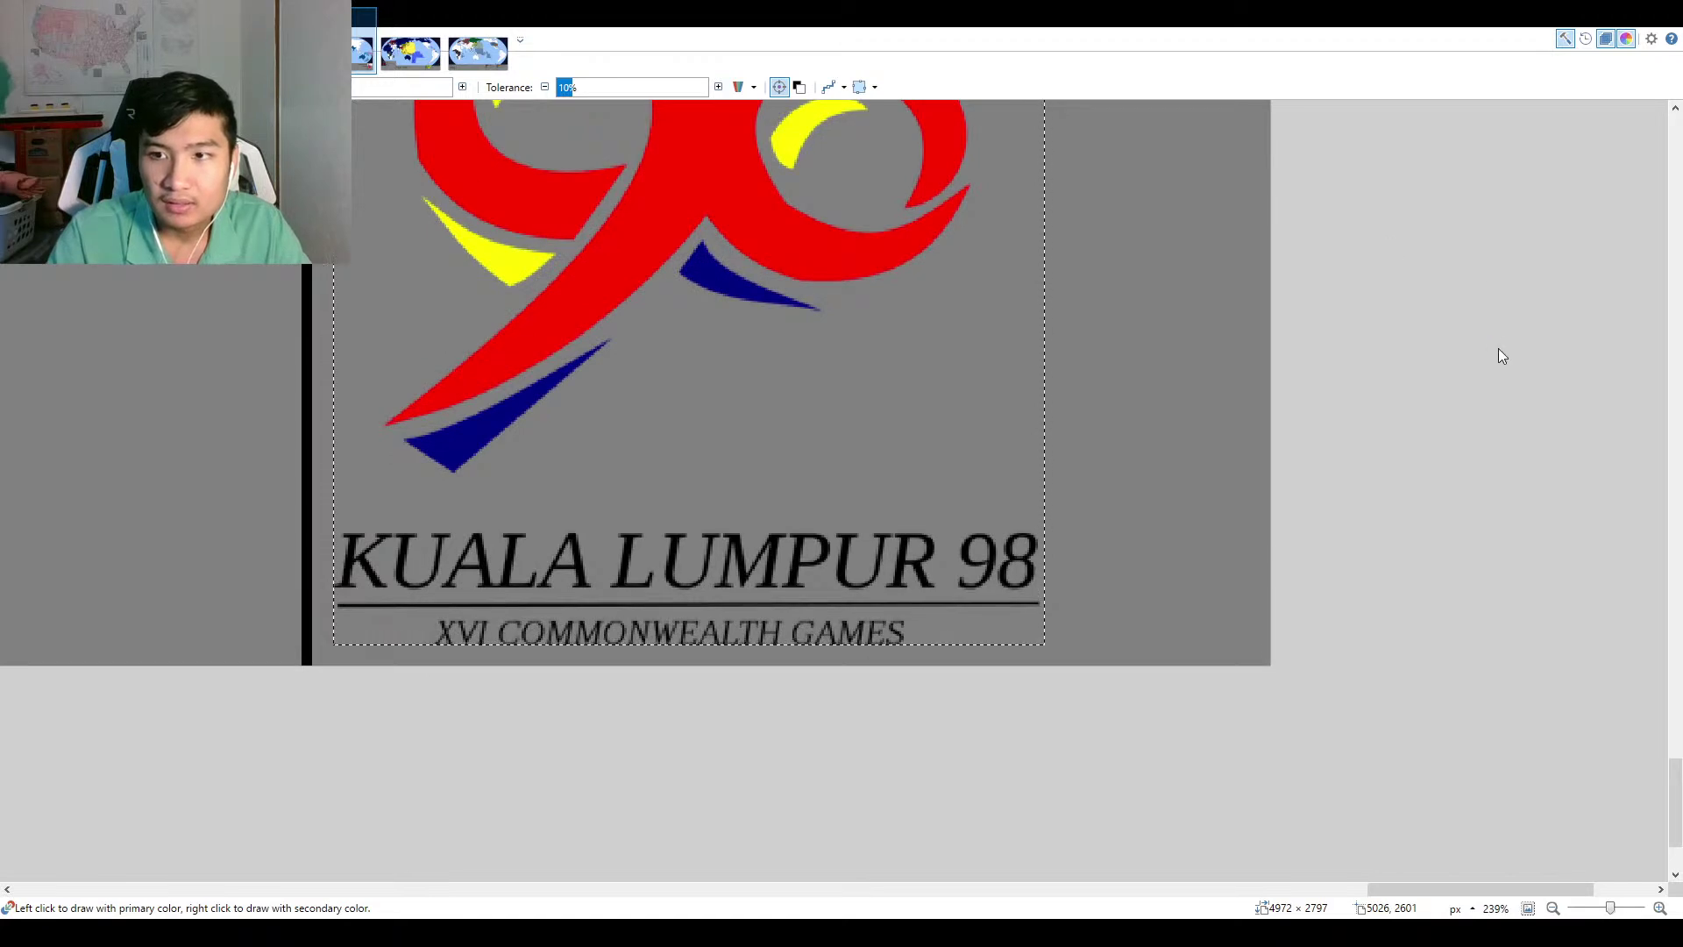
key(f)
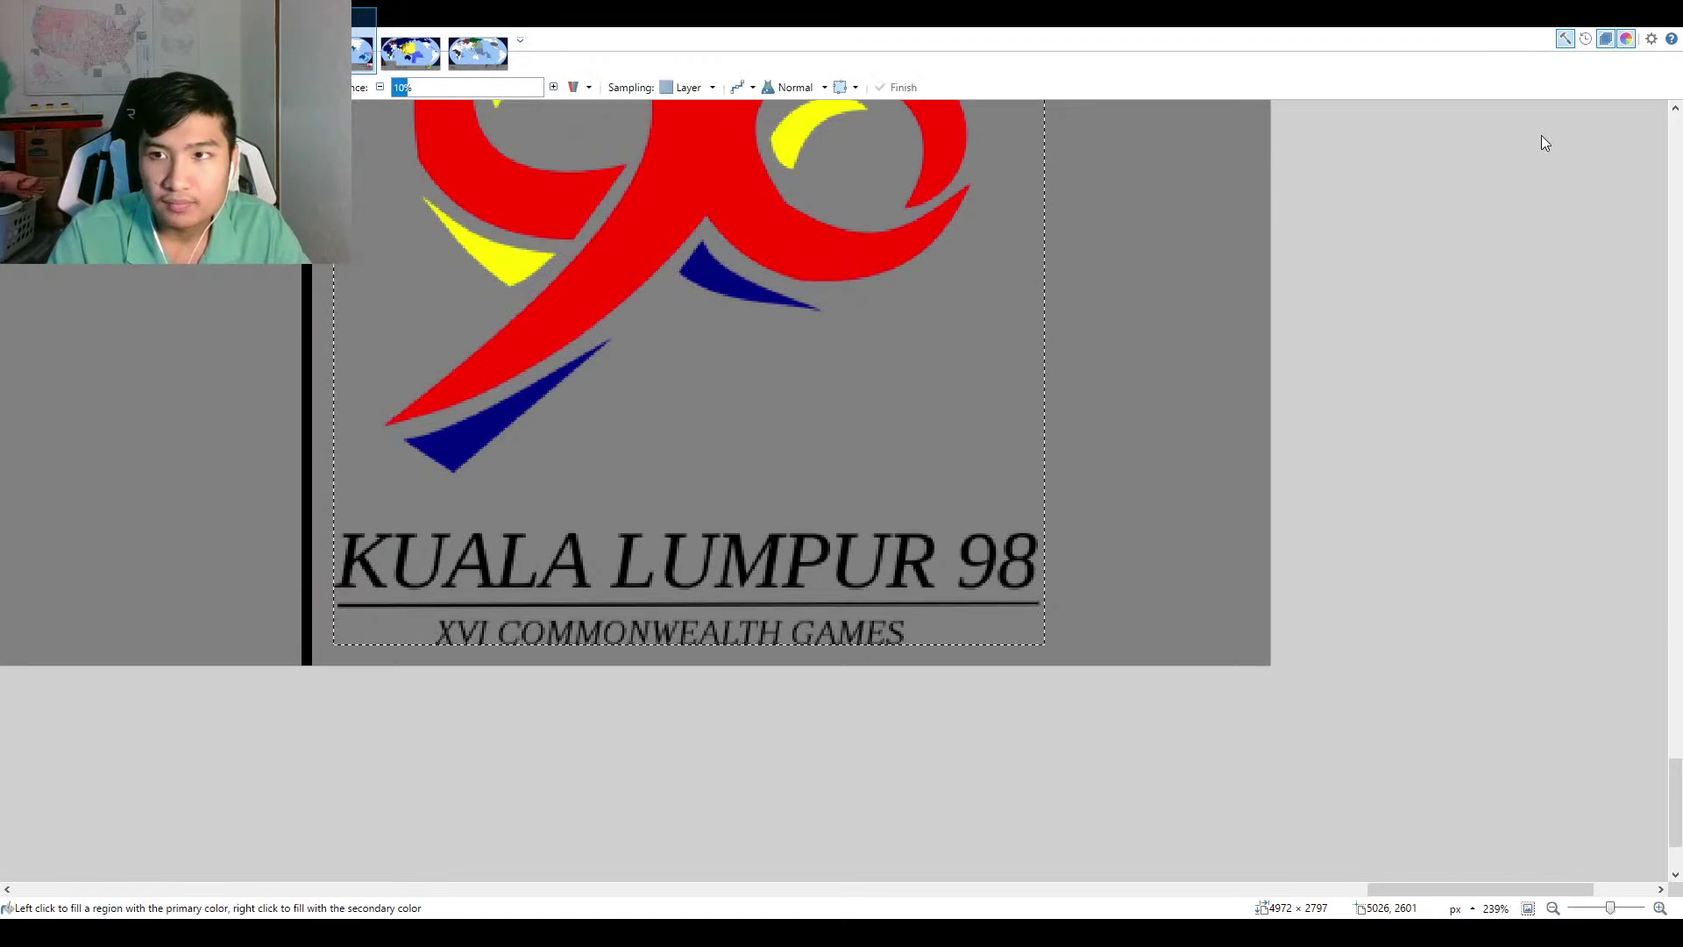
click(824, 313)
scroll(921, 493, down, 4)
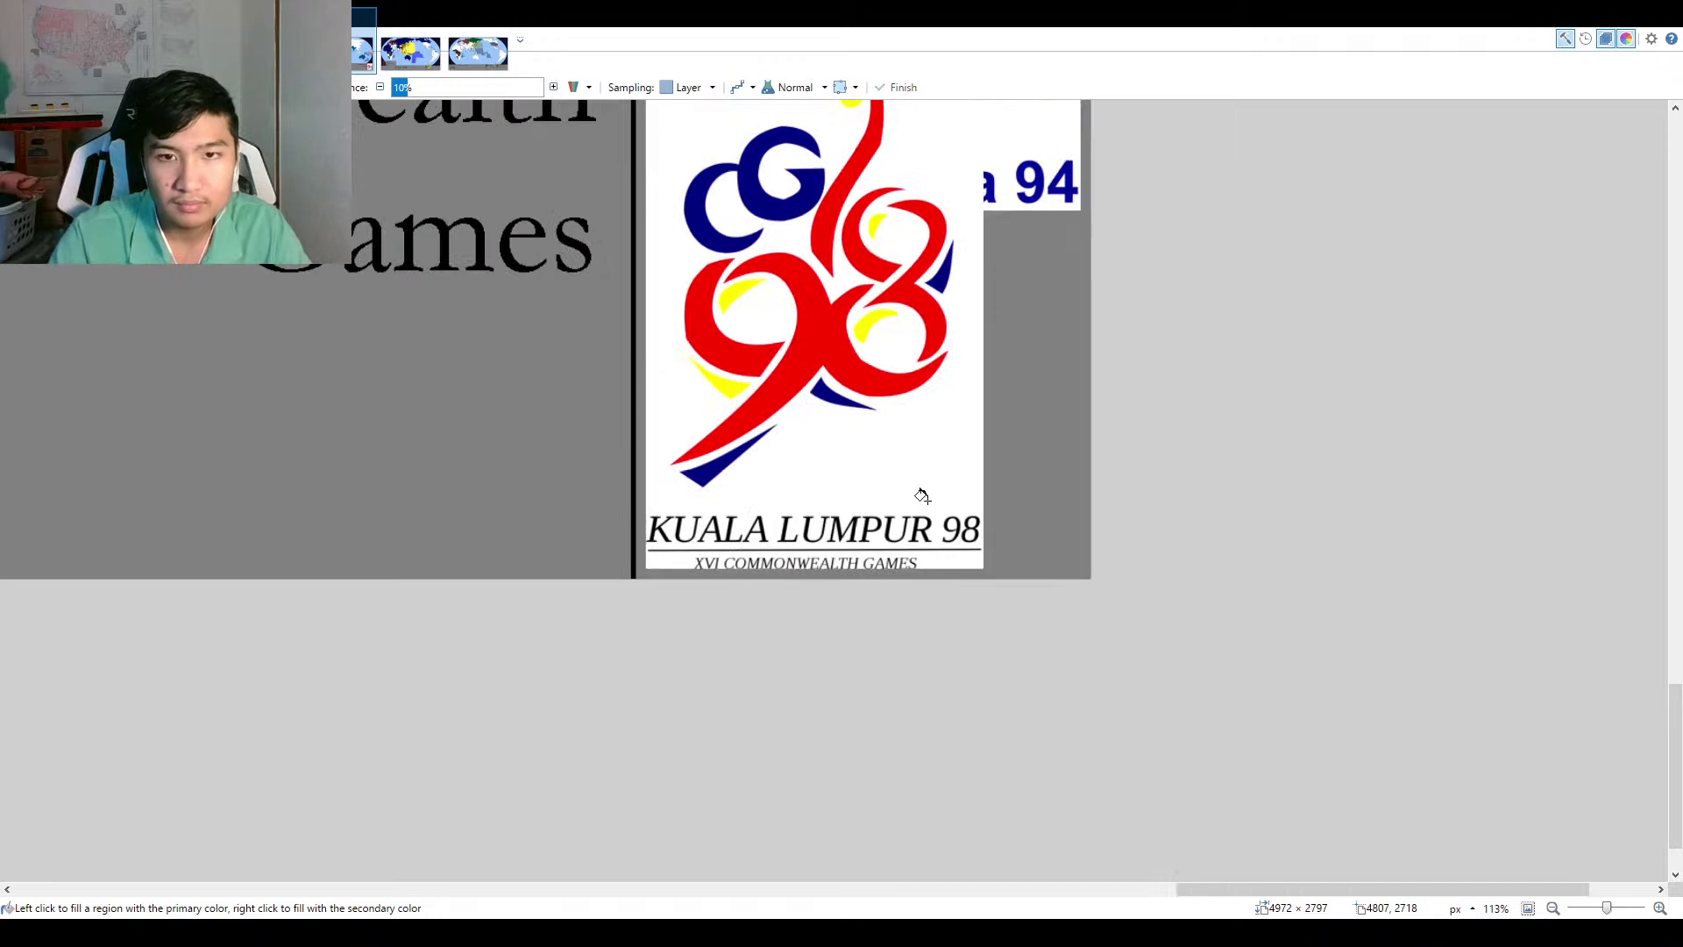
scroll(922, 495, up, 3)
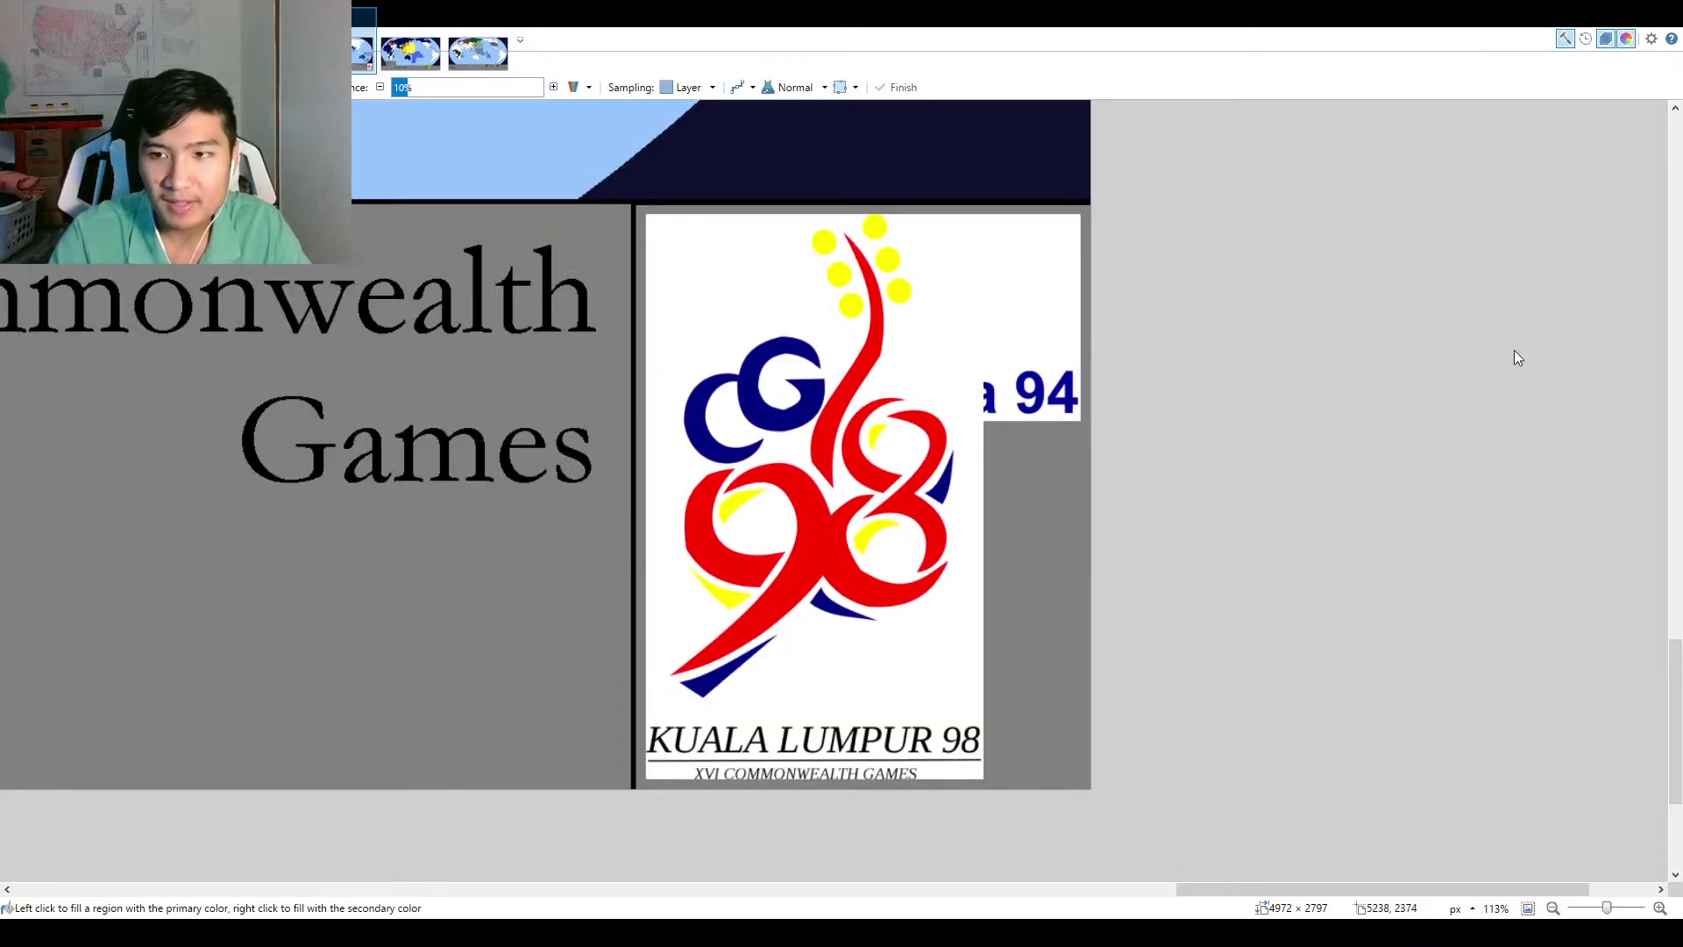
Cover the leftover Victoria 94 logo with a solid grey rectangle of about 540 × 626 px behind the new logo.
key(o)
scroll(662, 221, up, 3)
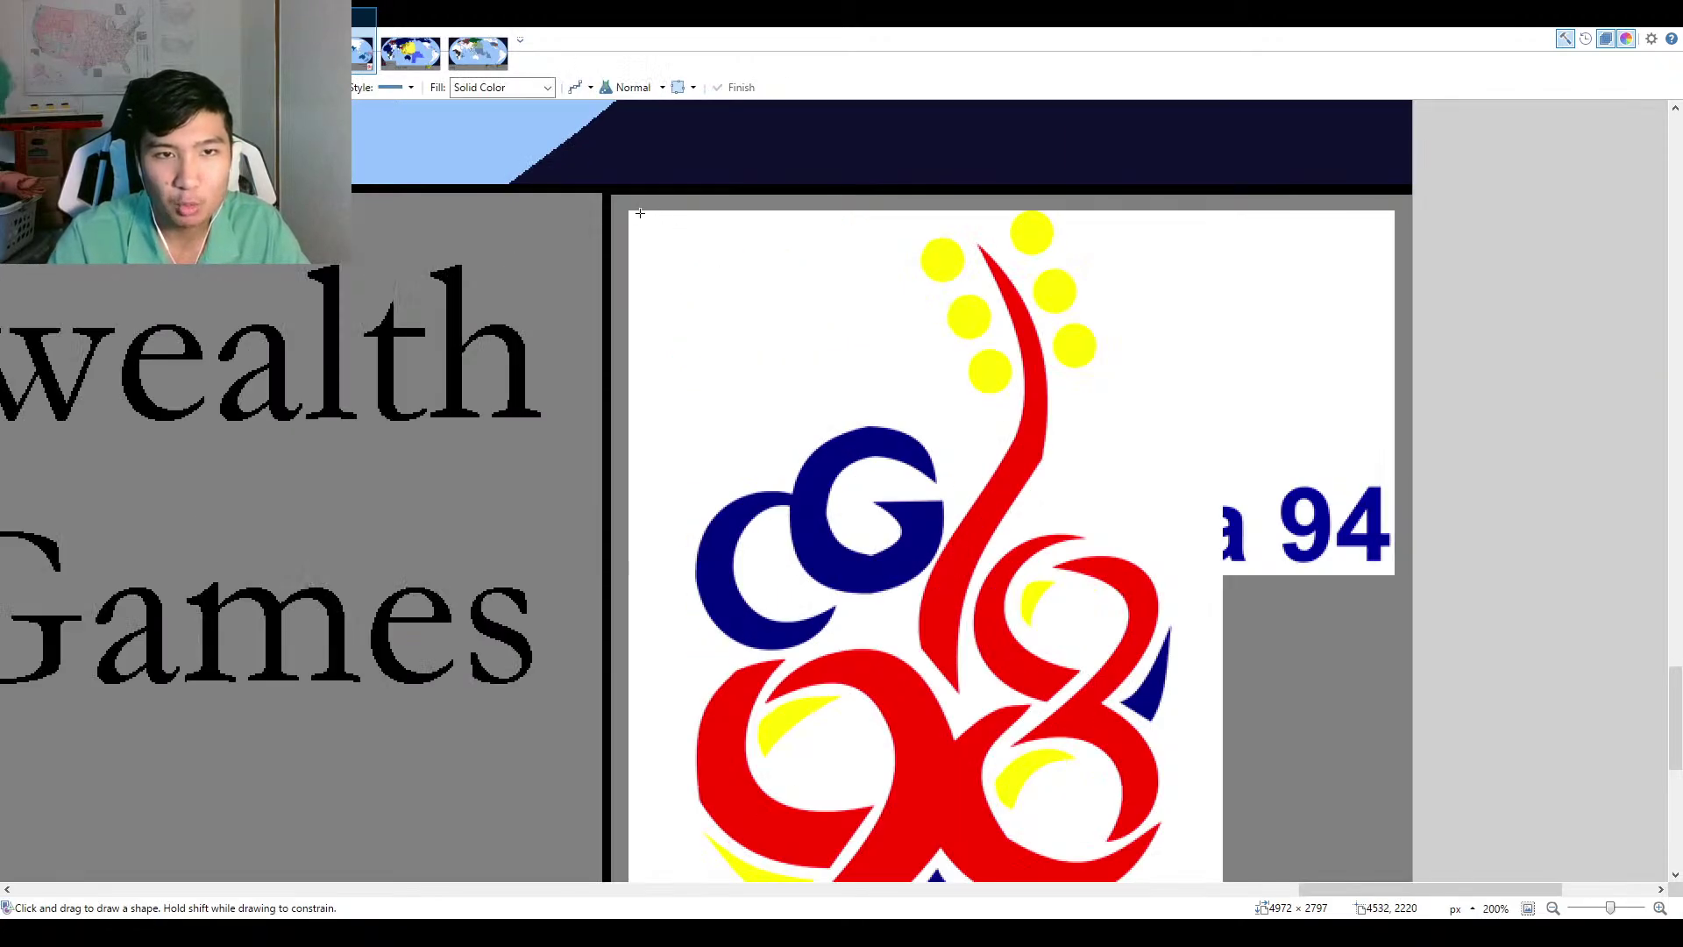
drag(619, 207, 1565, 911)
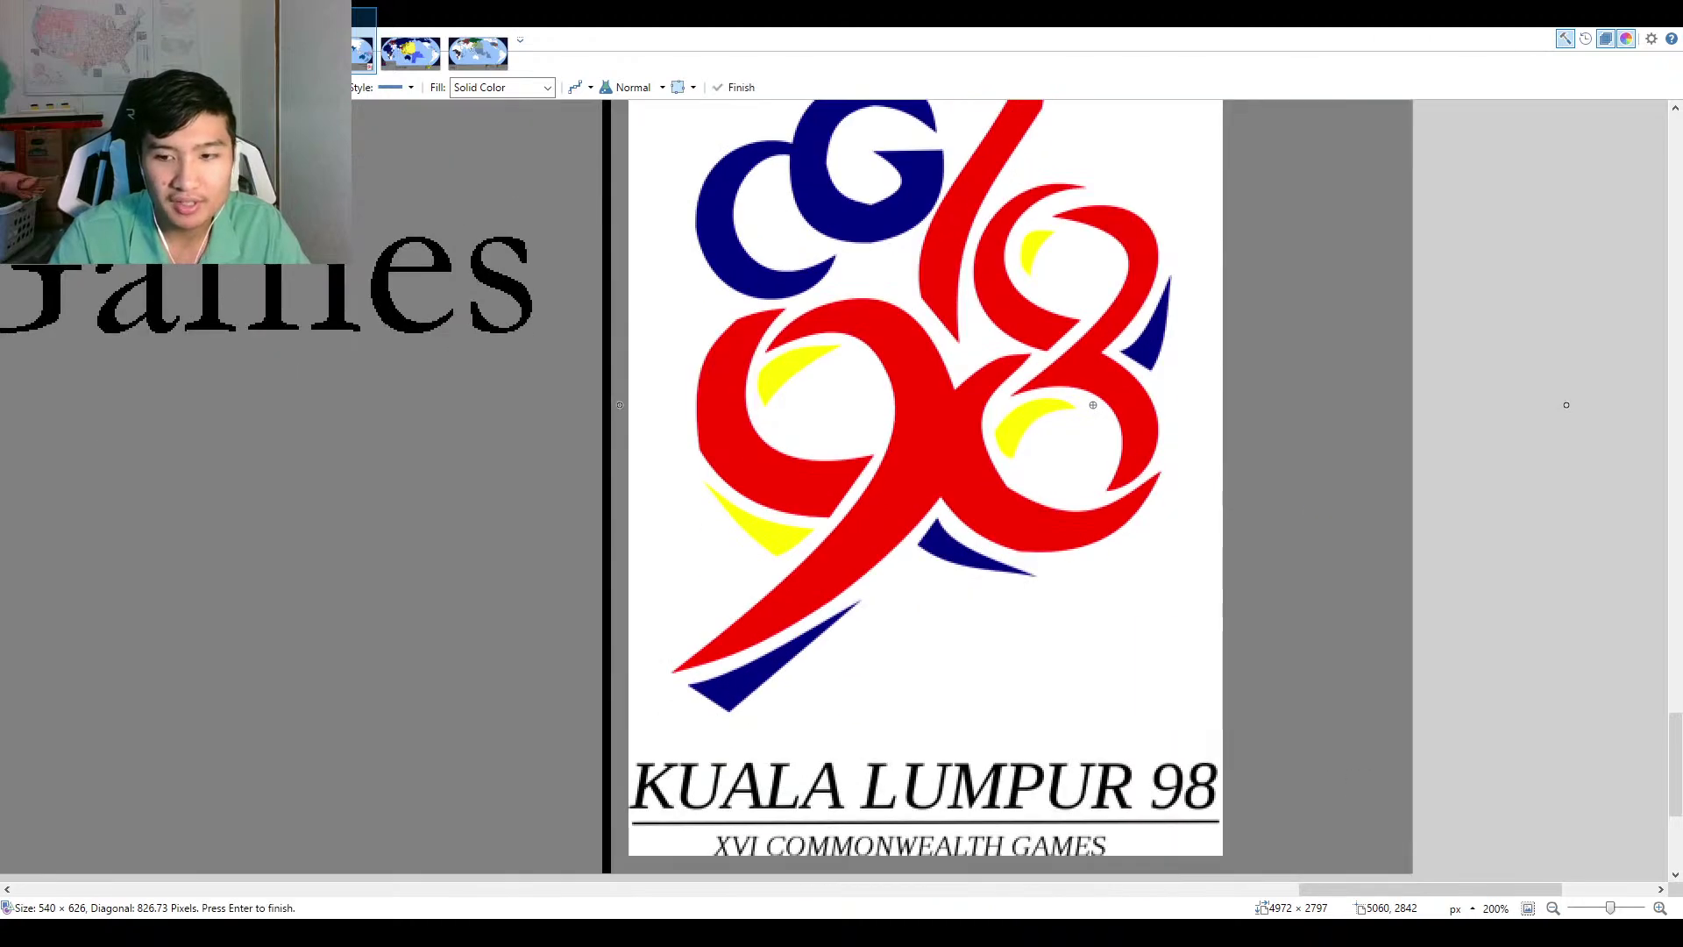
click(1526, 908)
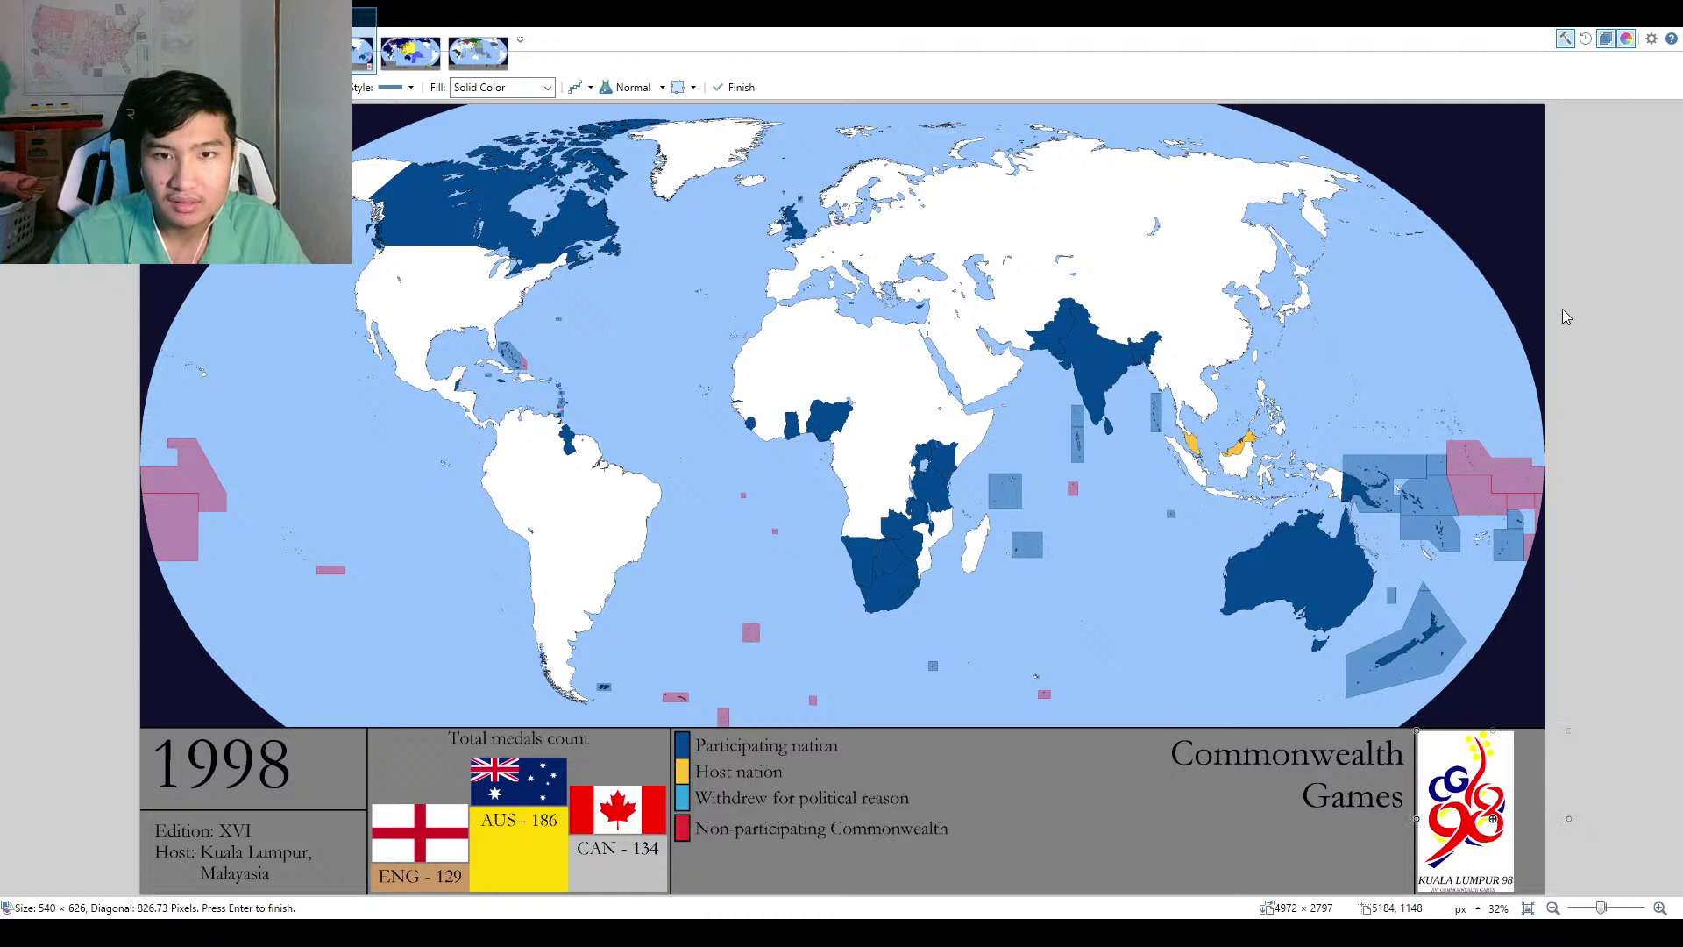
key(Return)
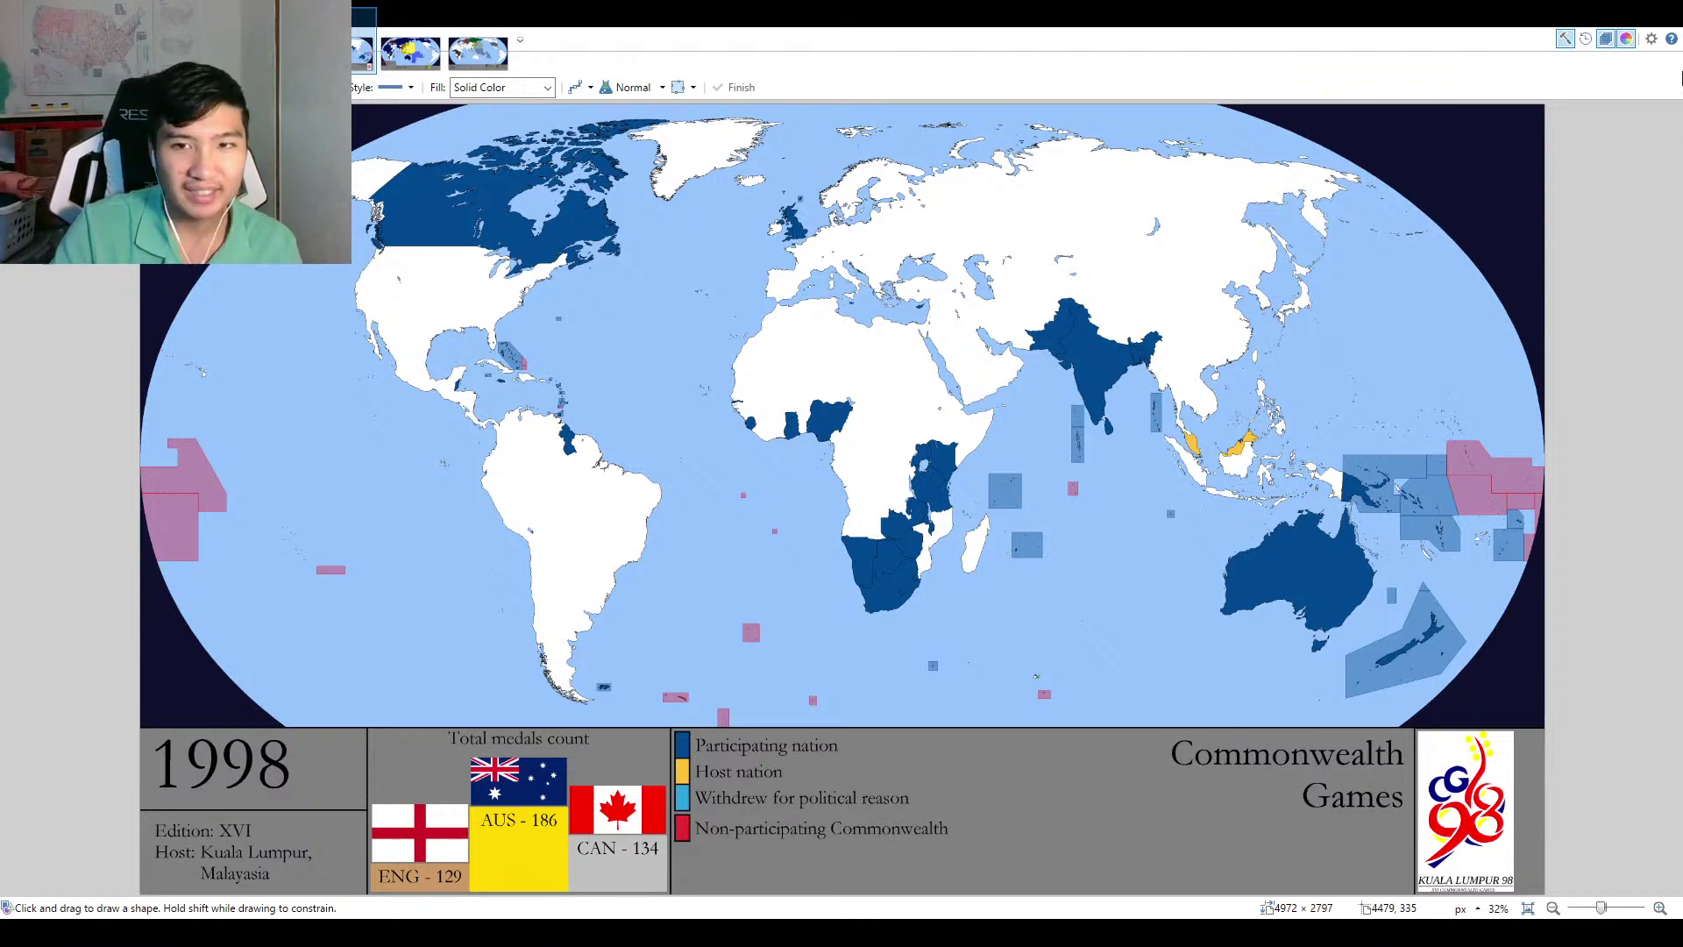
key(f)
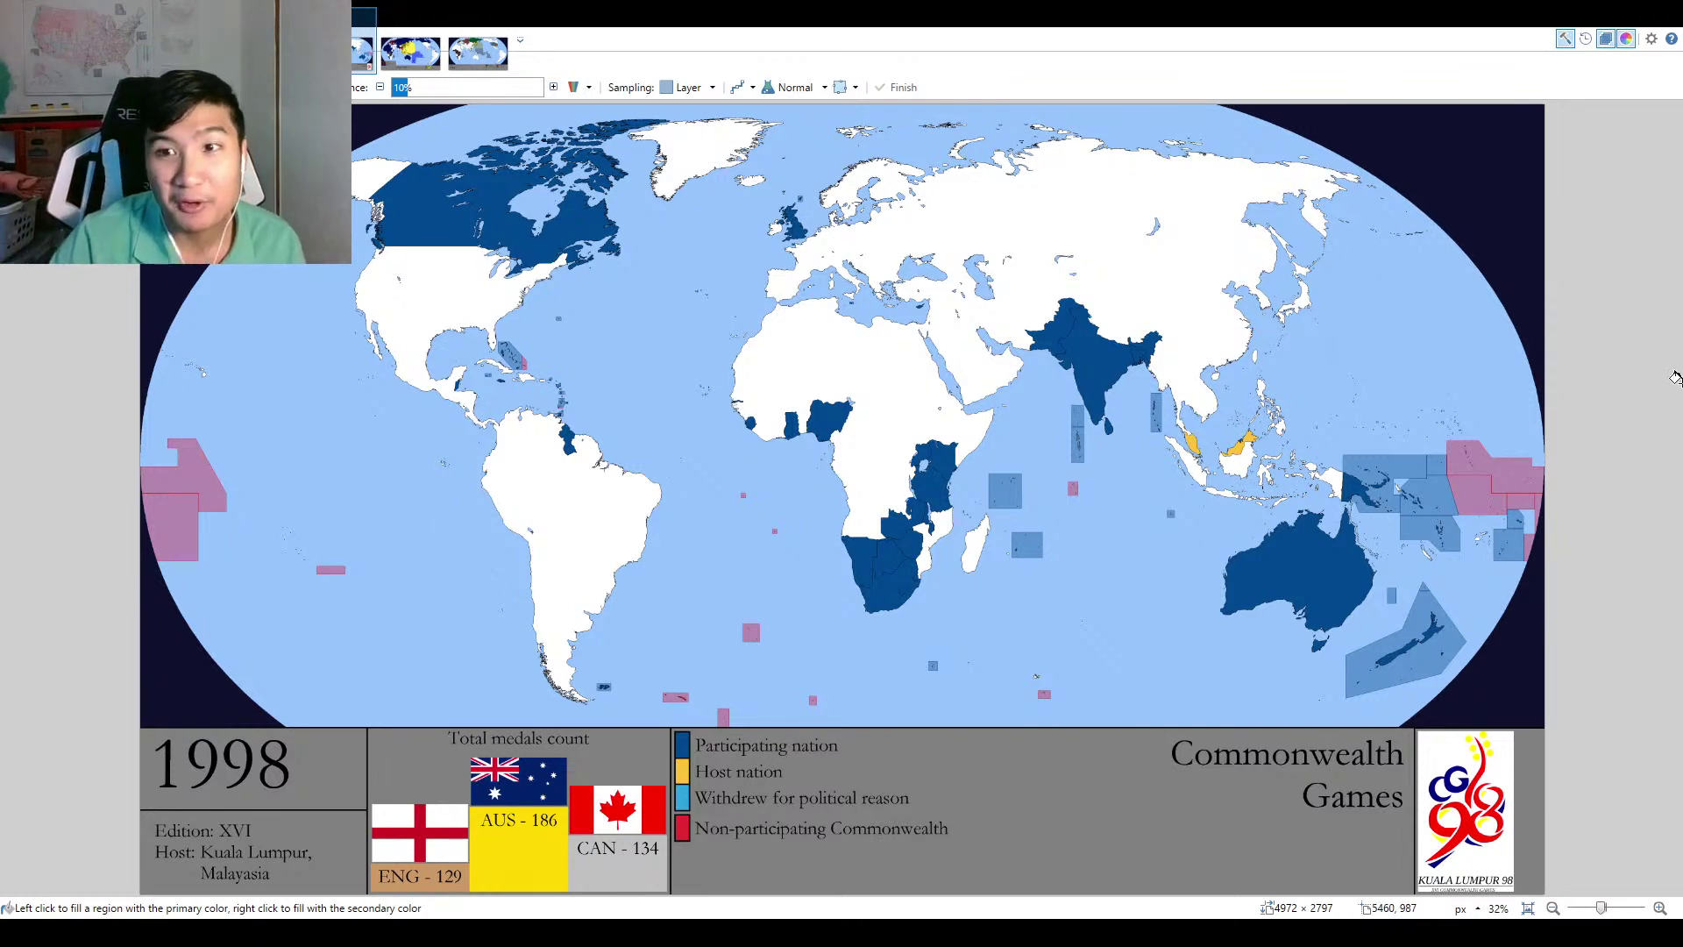
scroll(1367, 870, up, 3)
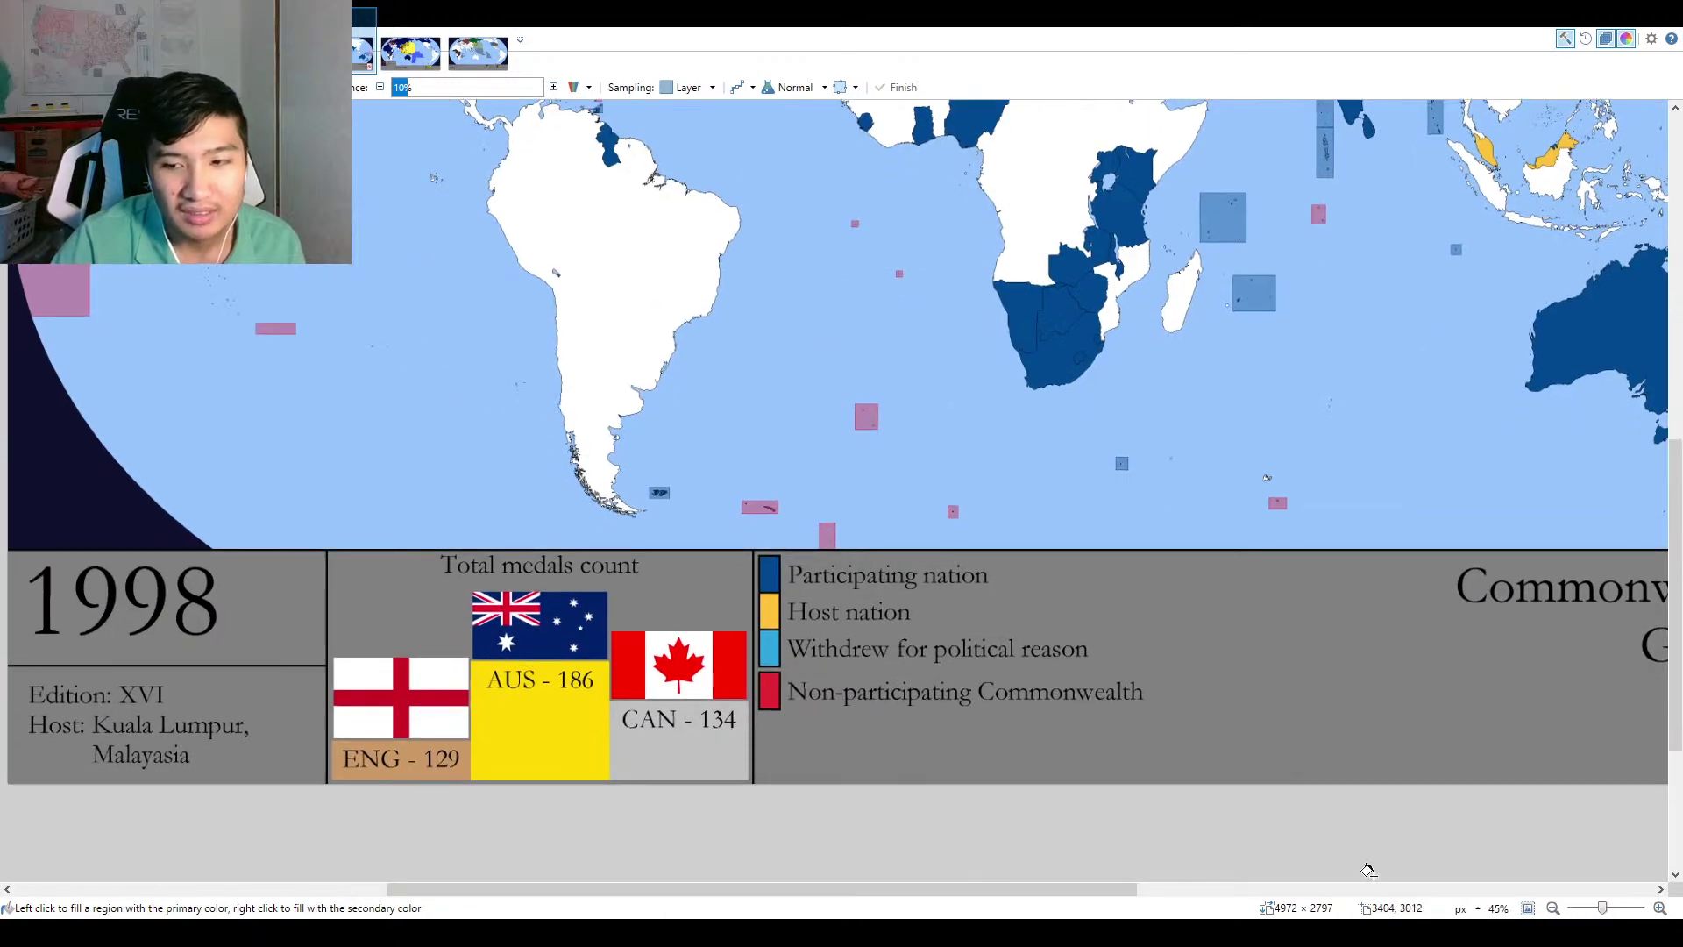
click(1525, 909)
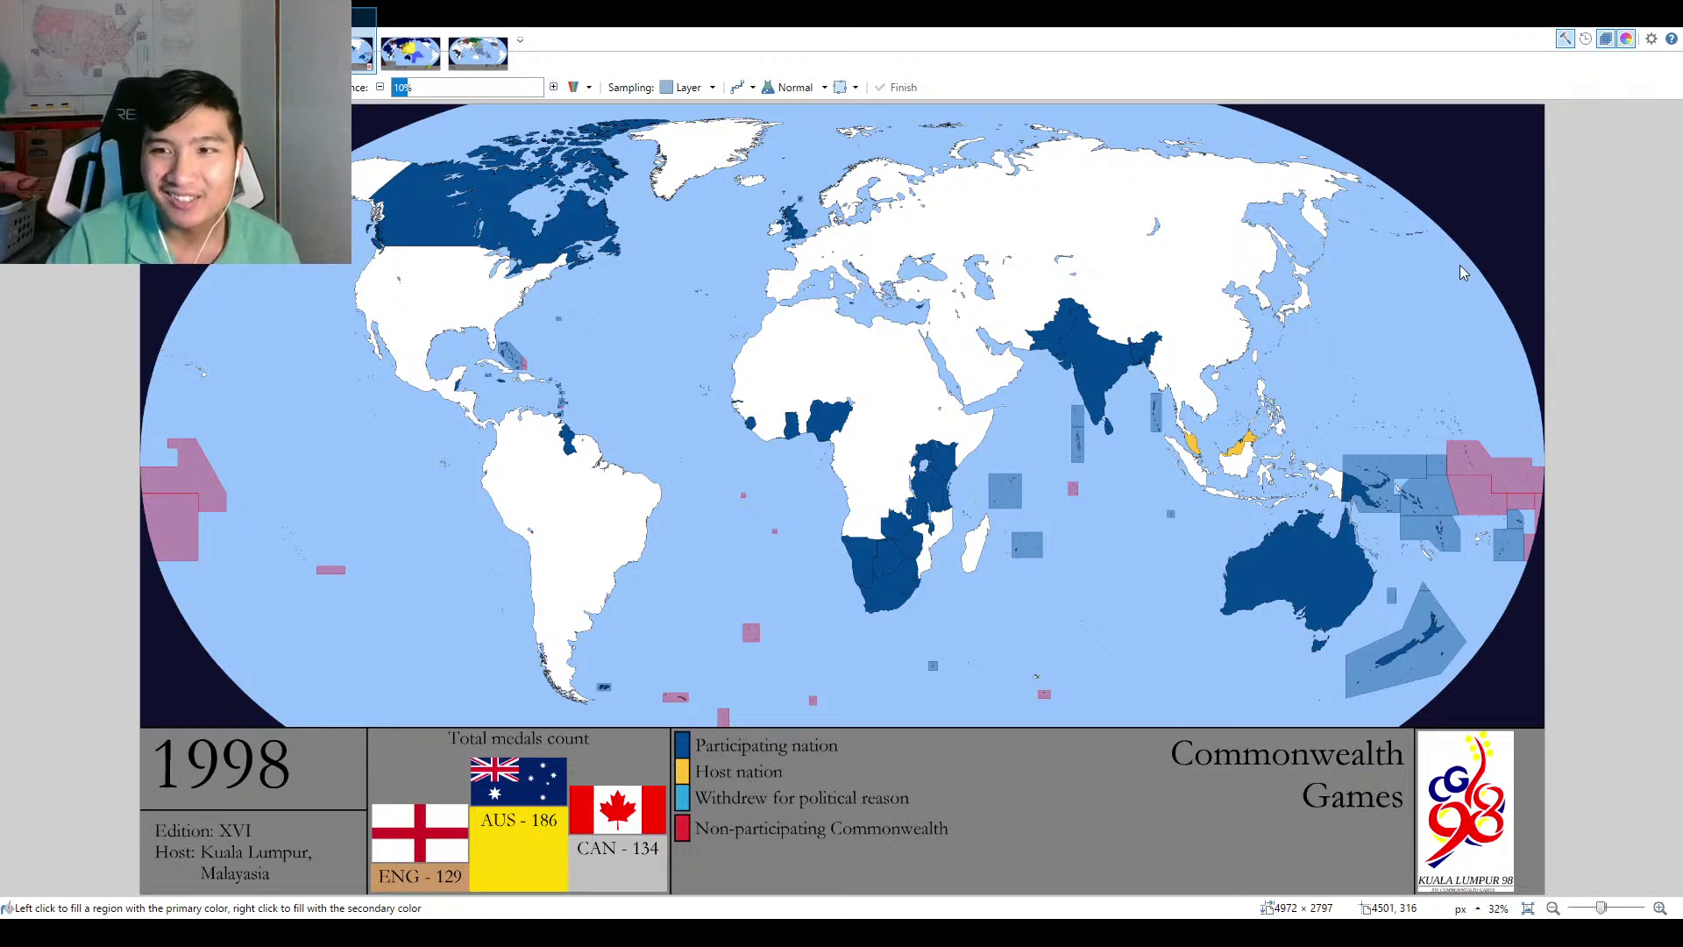
Draw a dark blue rectangle outline of 12 × 10 px around the small islands just east of the Virgin Islands.
key(k)
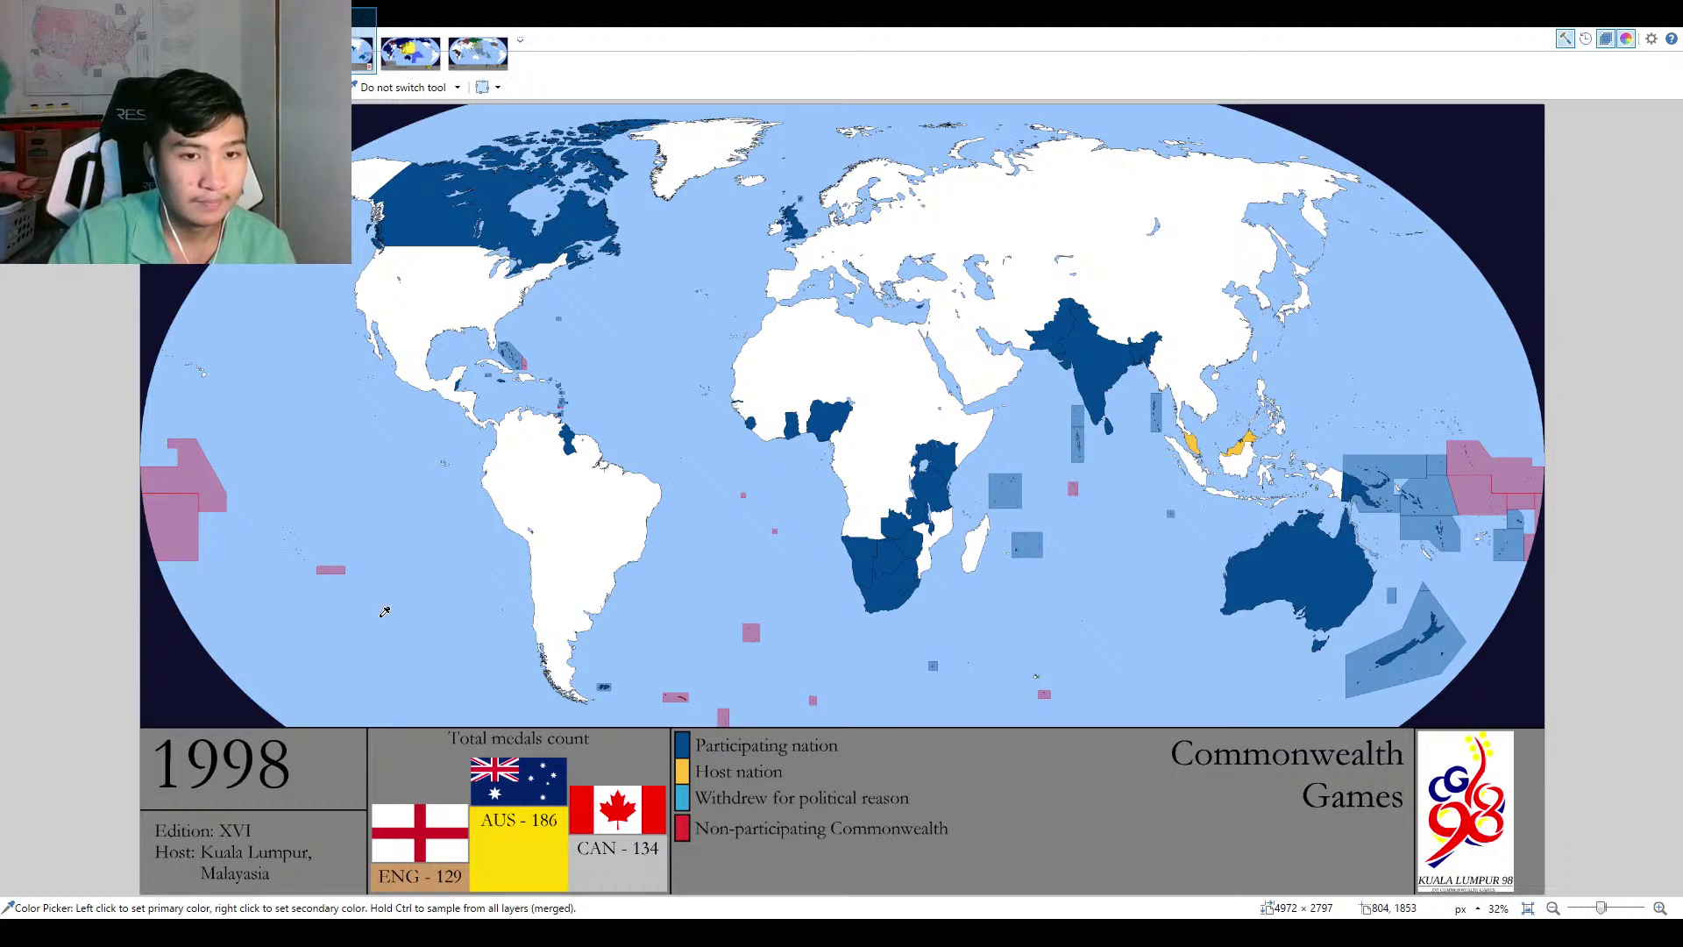
scroll(520, 394, up, 5)
scroll(603, 377, up, 3)
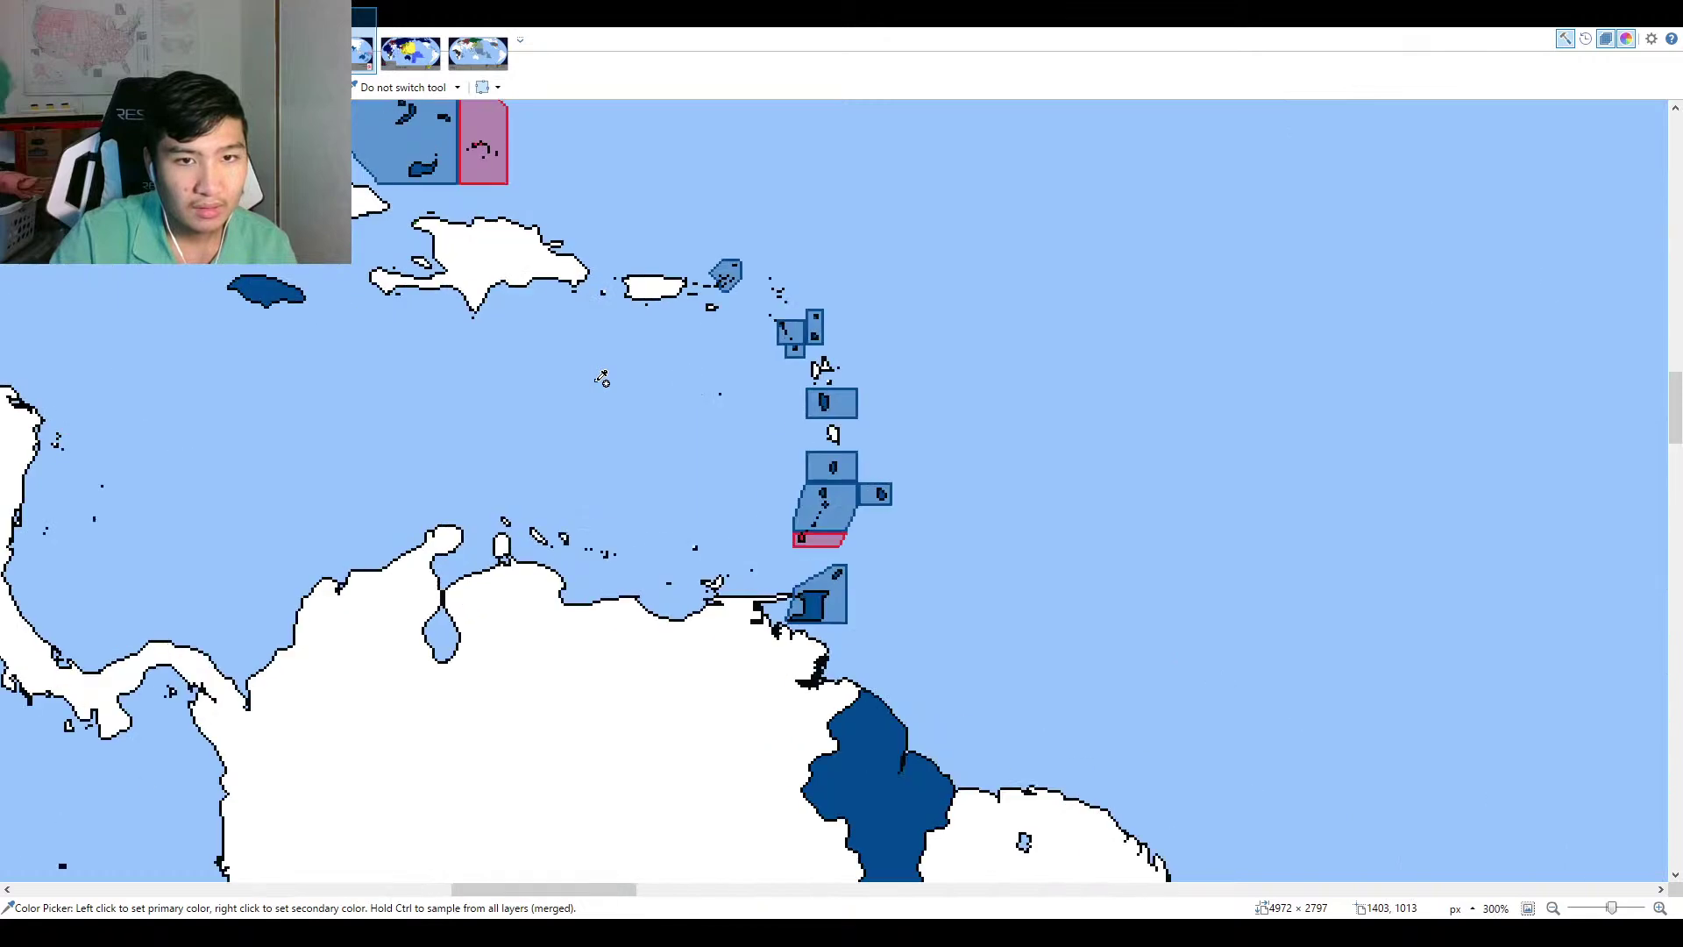
scroll(784, 310, up, 3)
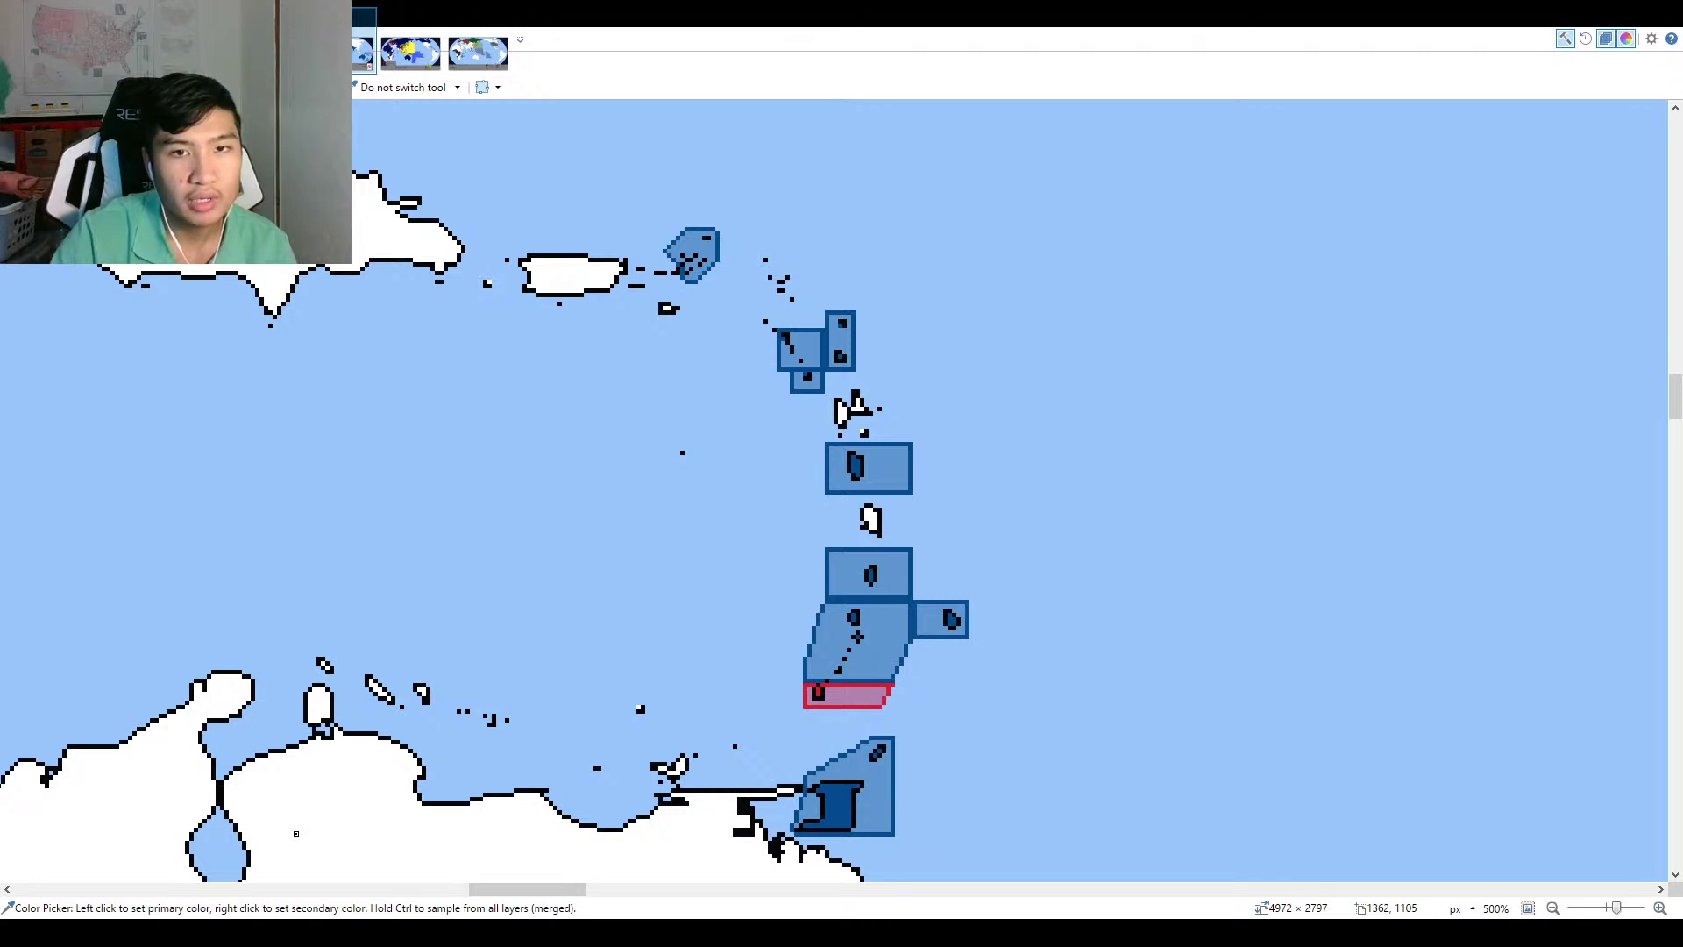
scroll(646, 247, up, 5)
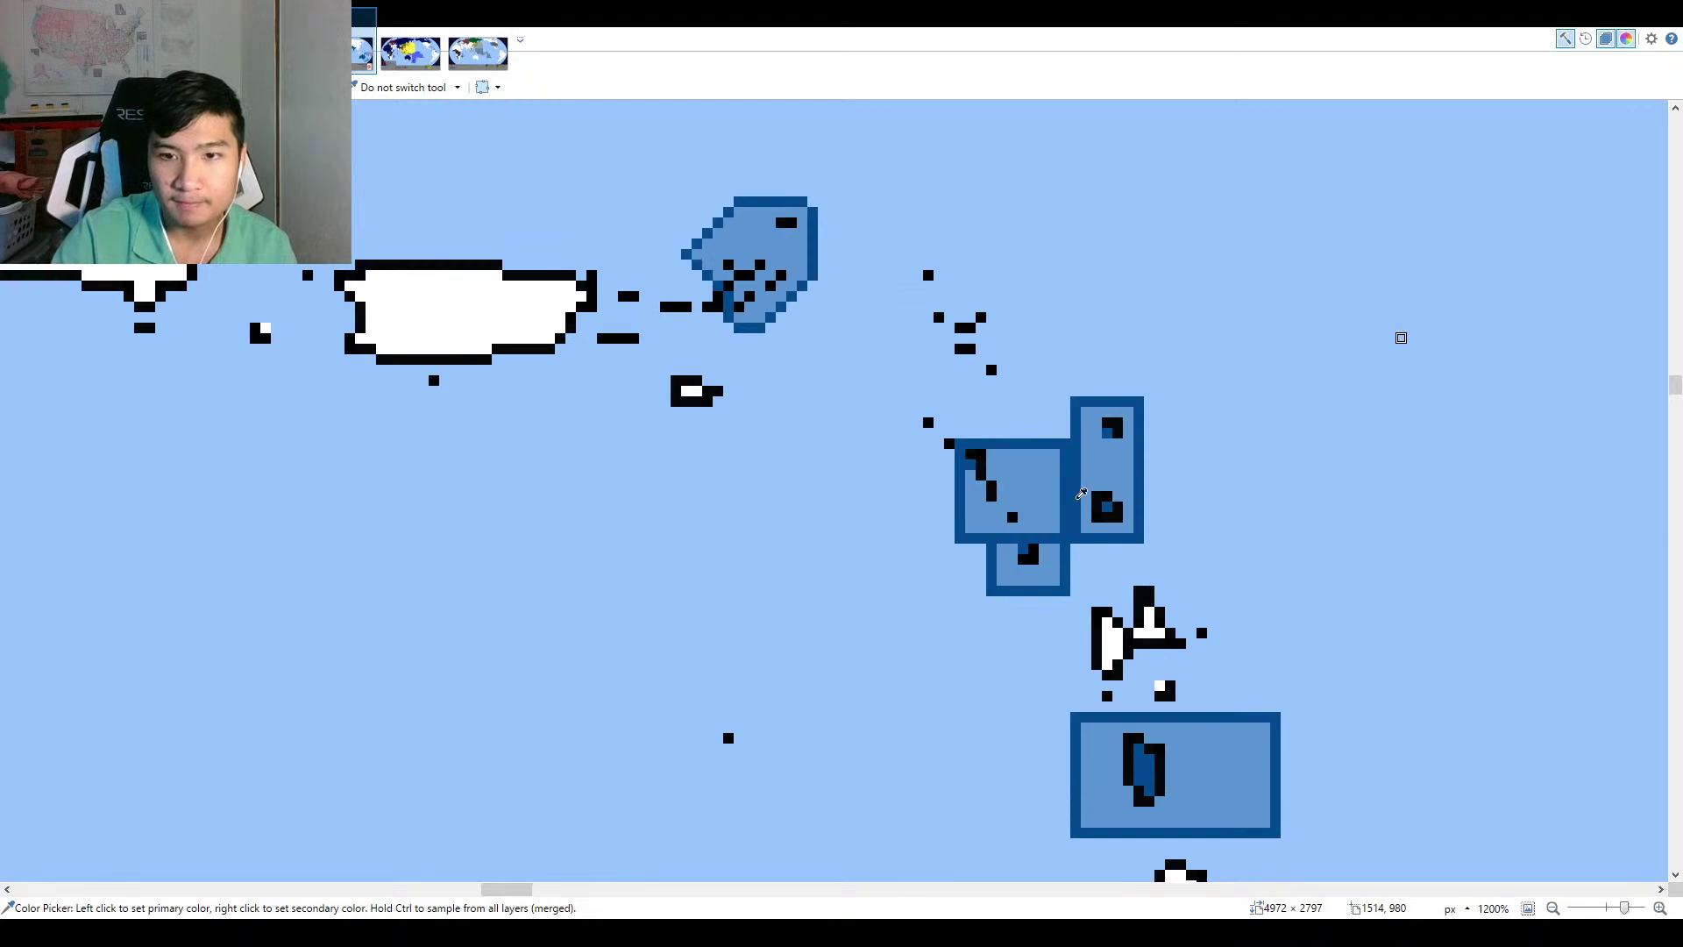
key(o)
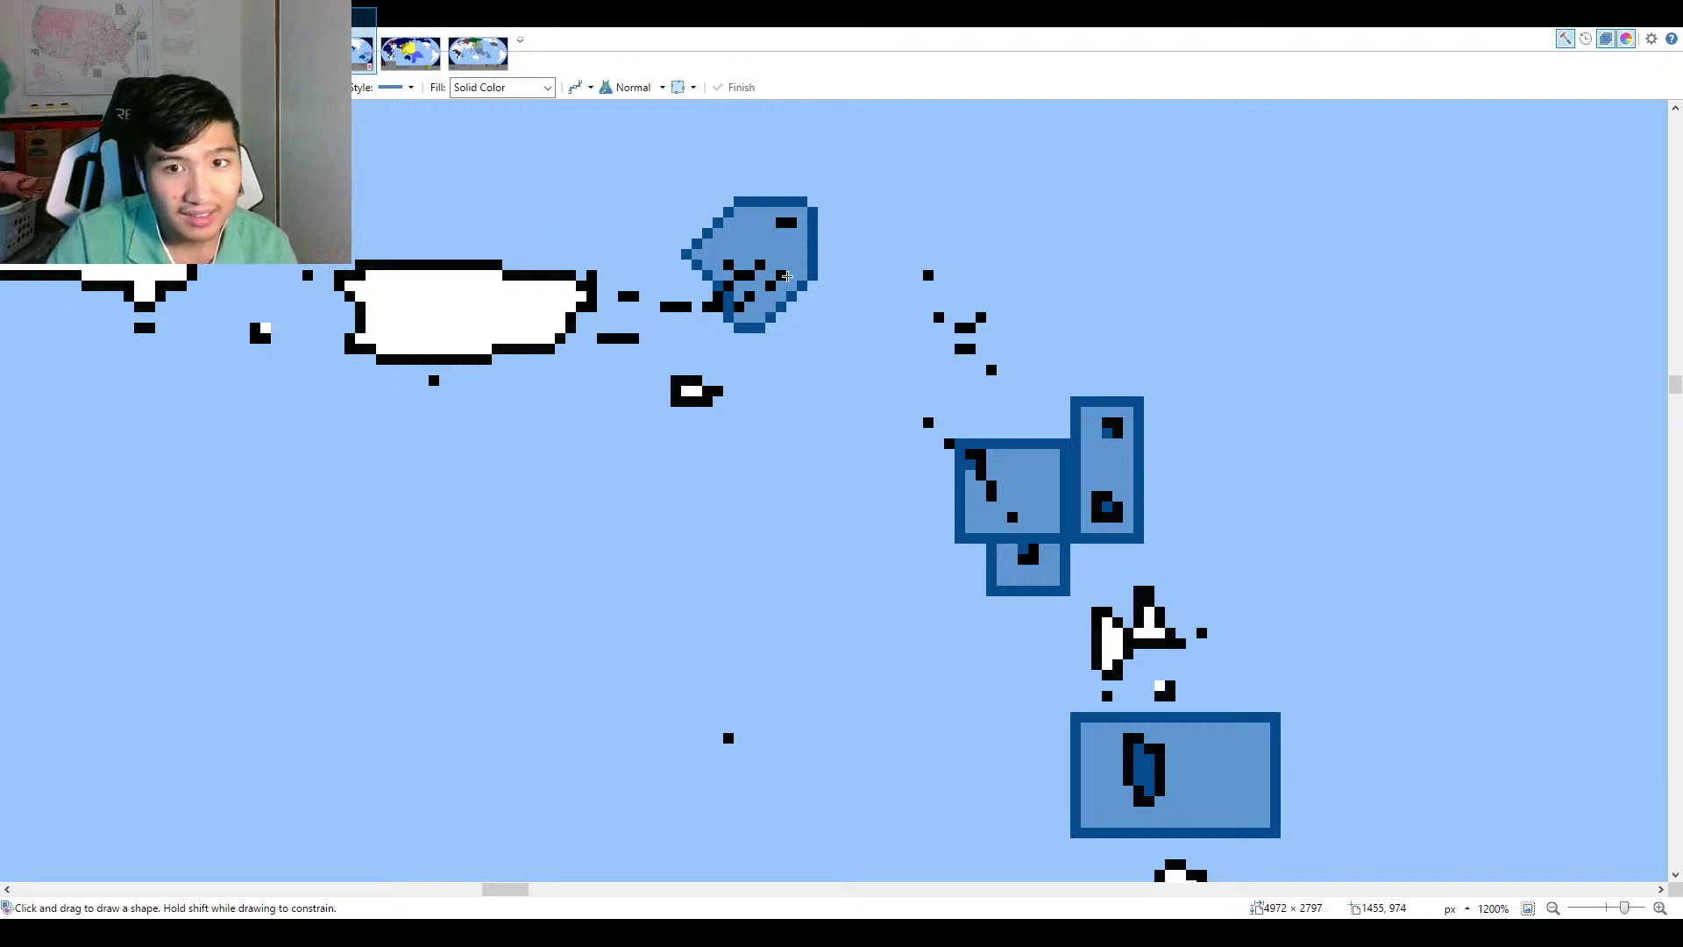
scroll(916, 263, up, 4)
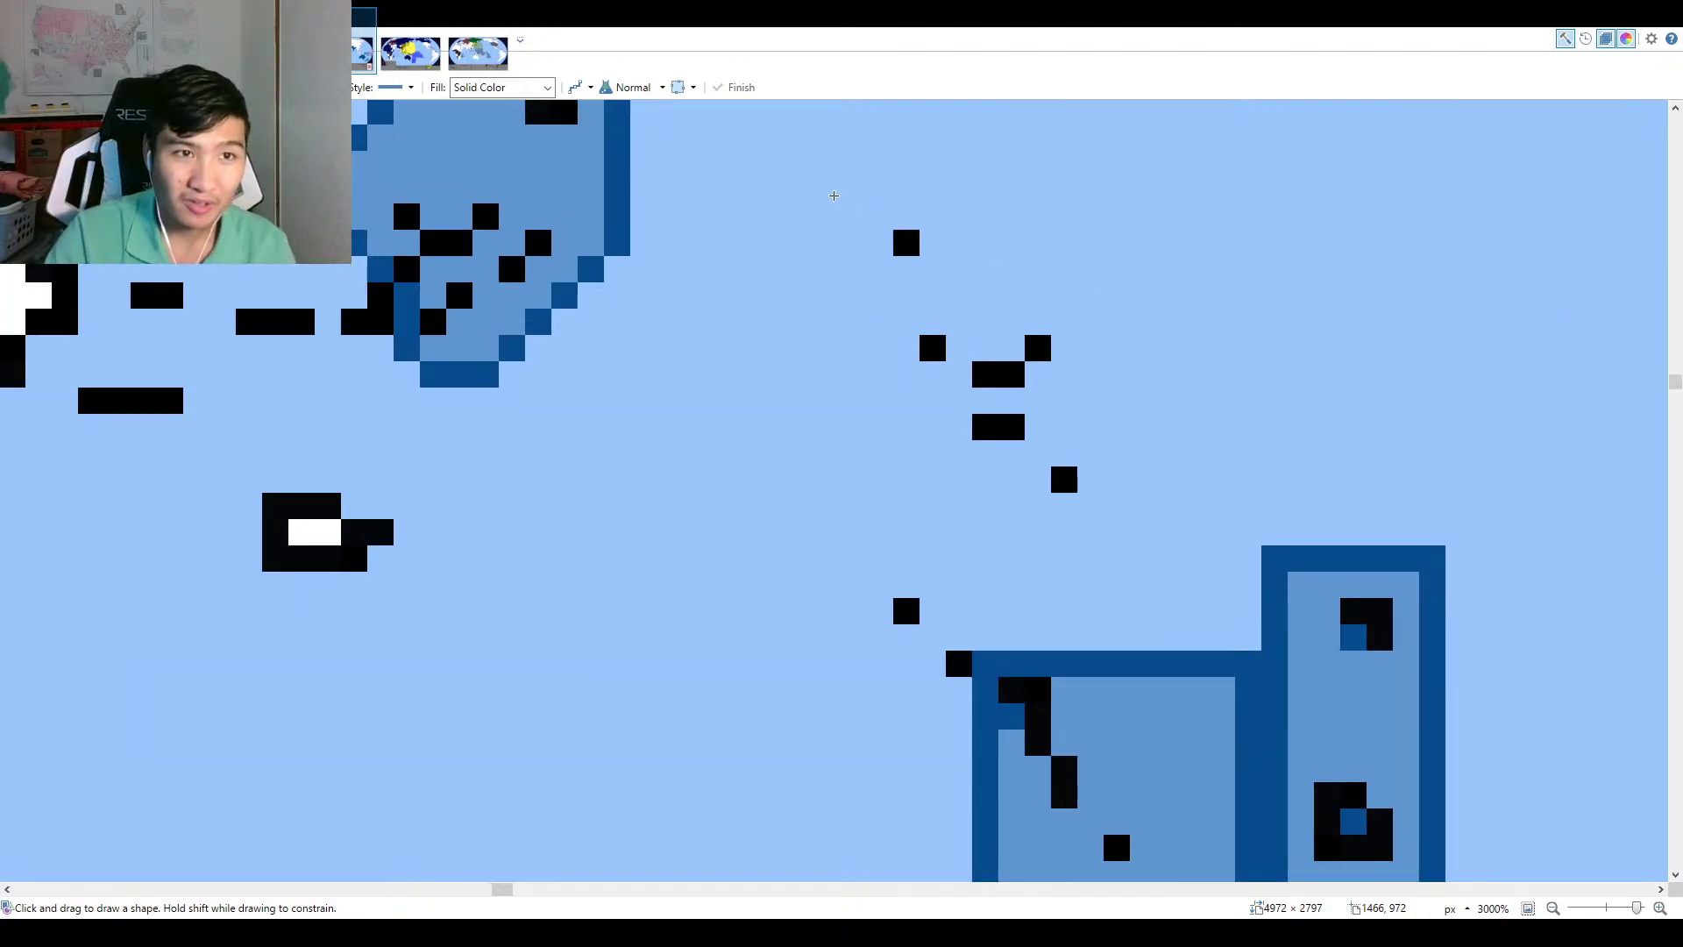
drag(826, 189, 1124, 408)
drag(977, 171, 984, 149)
scroll(1050, 400, down, 1)
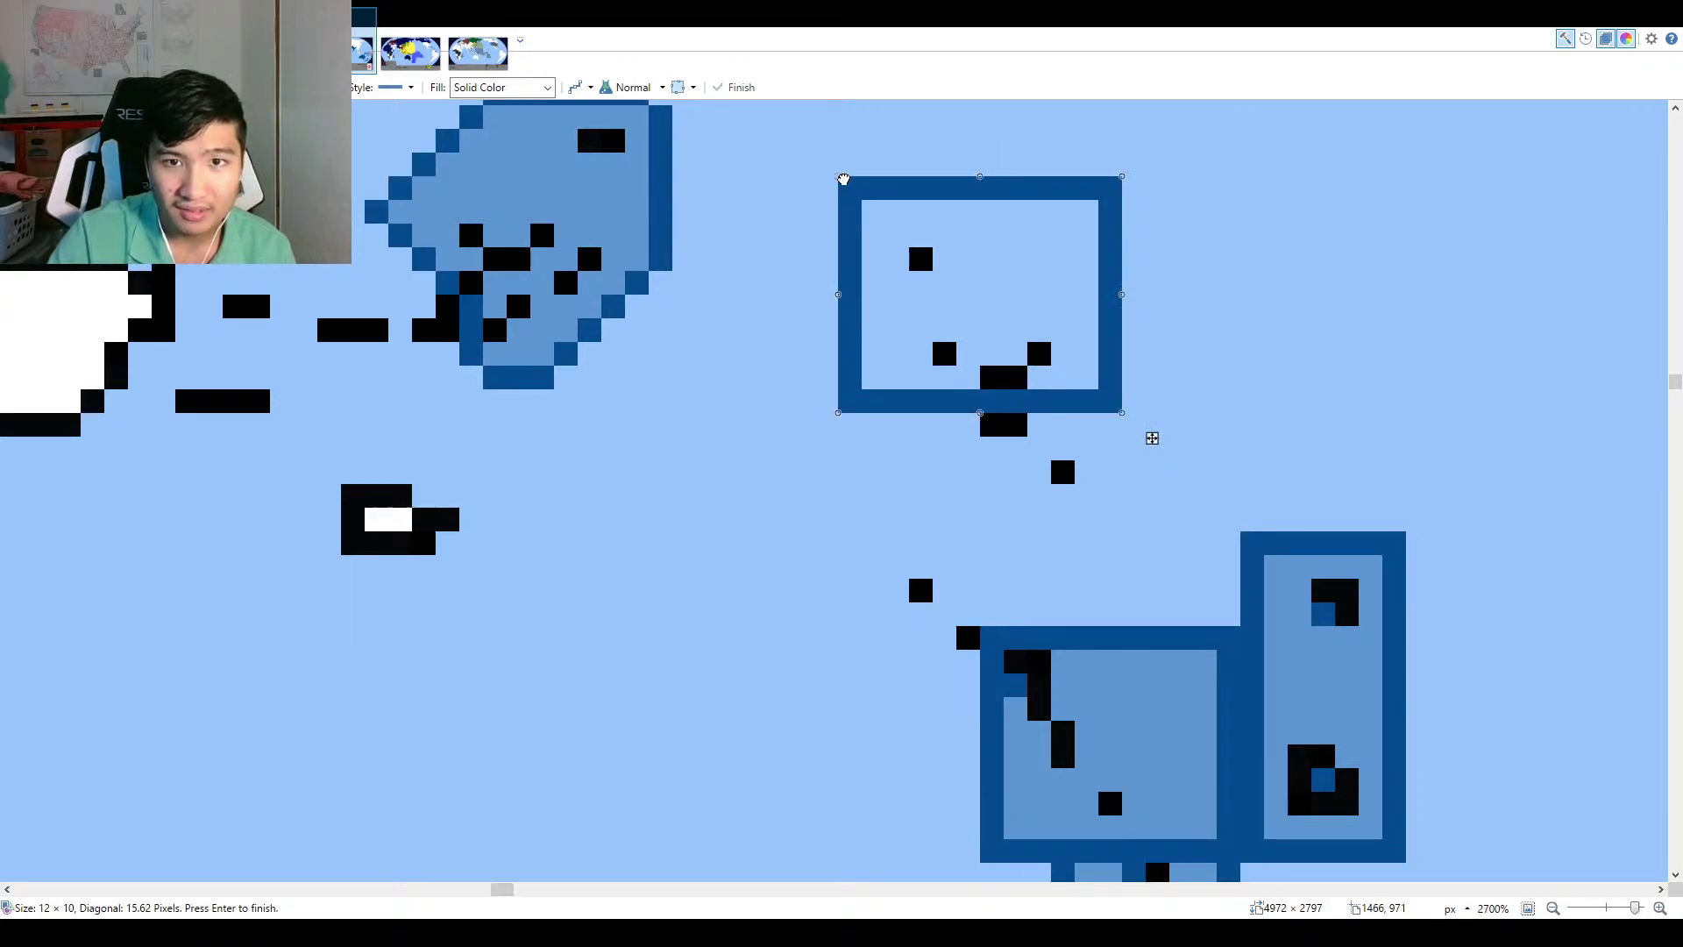
mouse_move(843, 178)
mouse_down()
mouse_move(857, 185)
mouse_move(840, 169)
mouse_up()
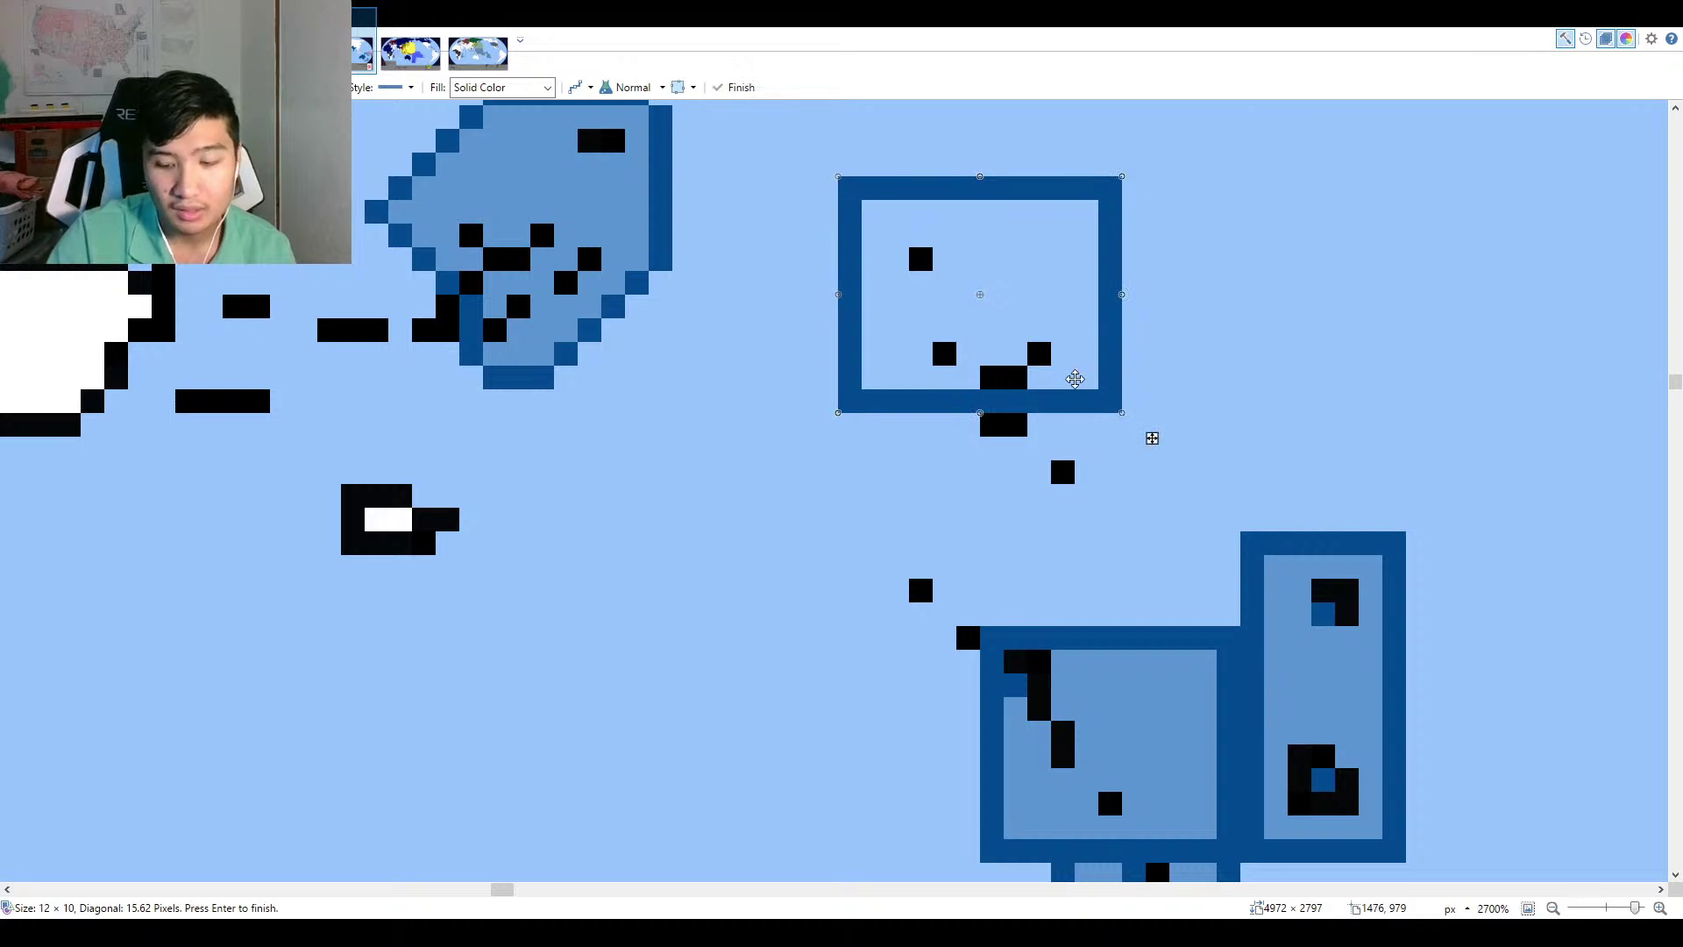
key(Return)
Fill the new Caribbean rectangle with the translucent blue sampled from the neighbouring participating-island box.
key(k)
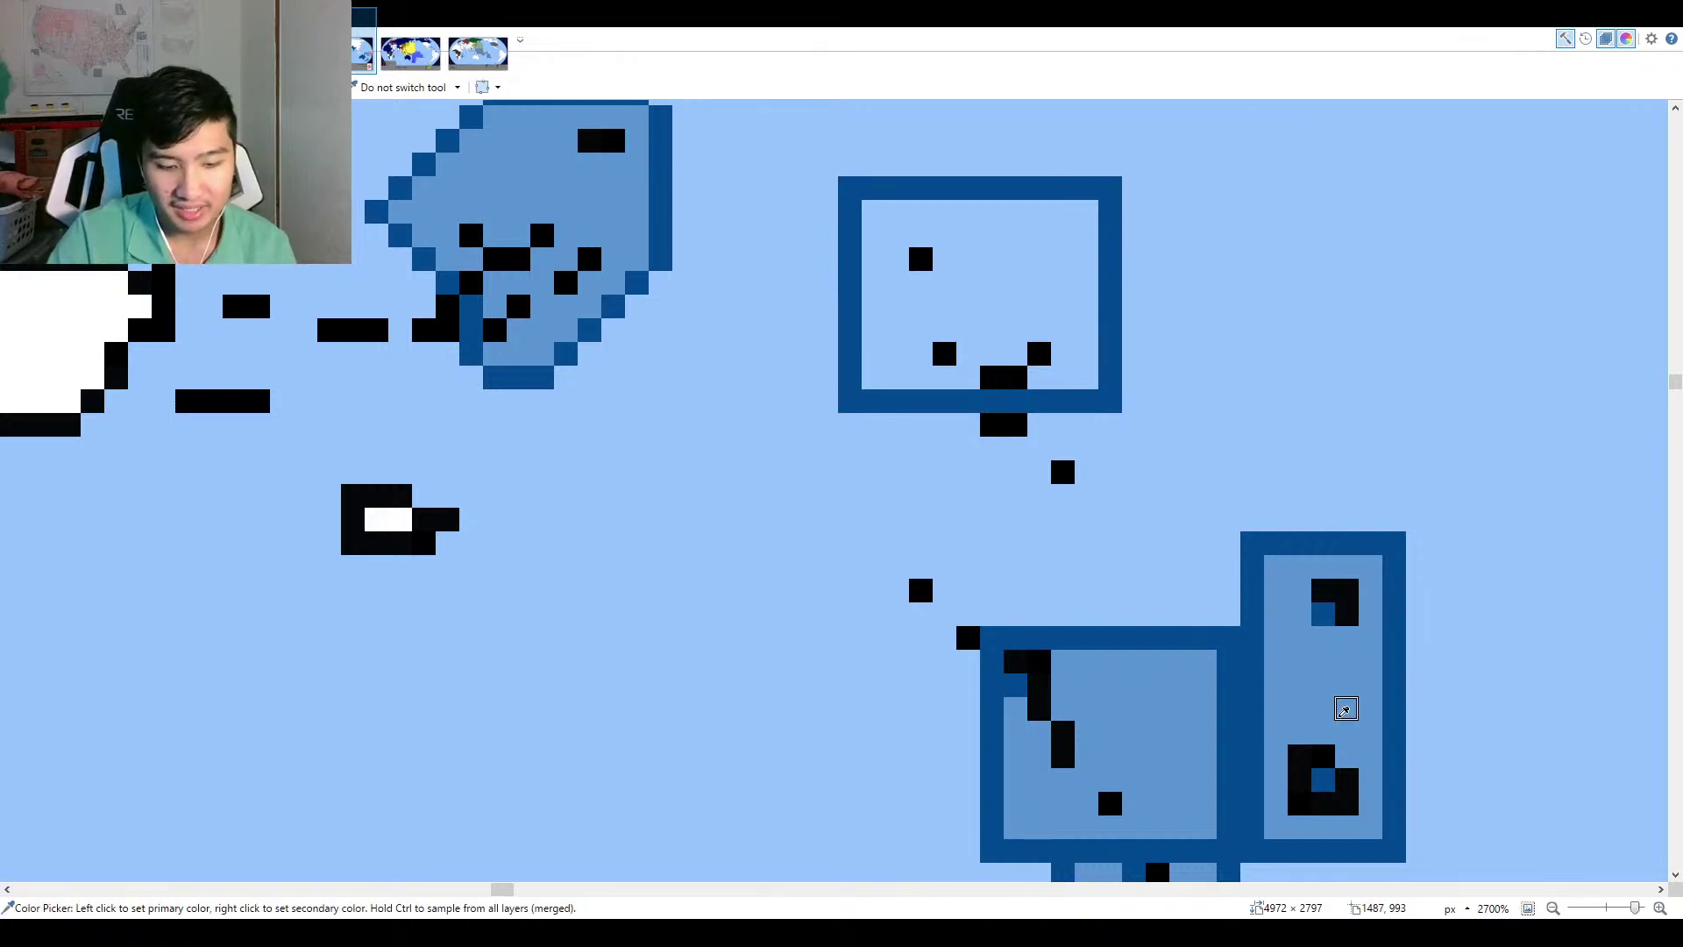
click(1346, 709)
key(f)
click(1041, 282)
scroll(901, 603, down, 10)
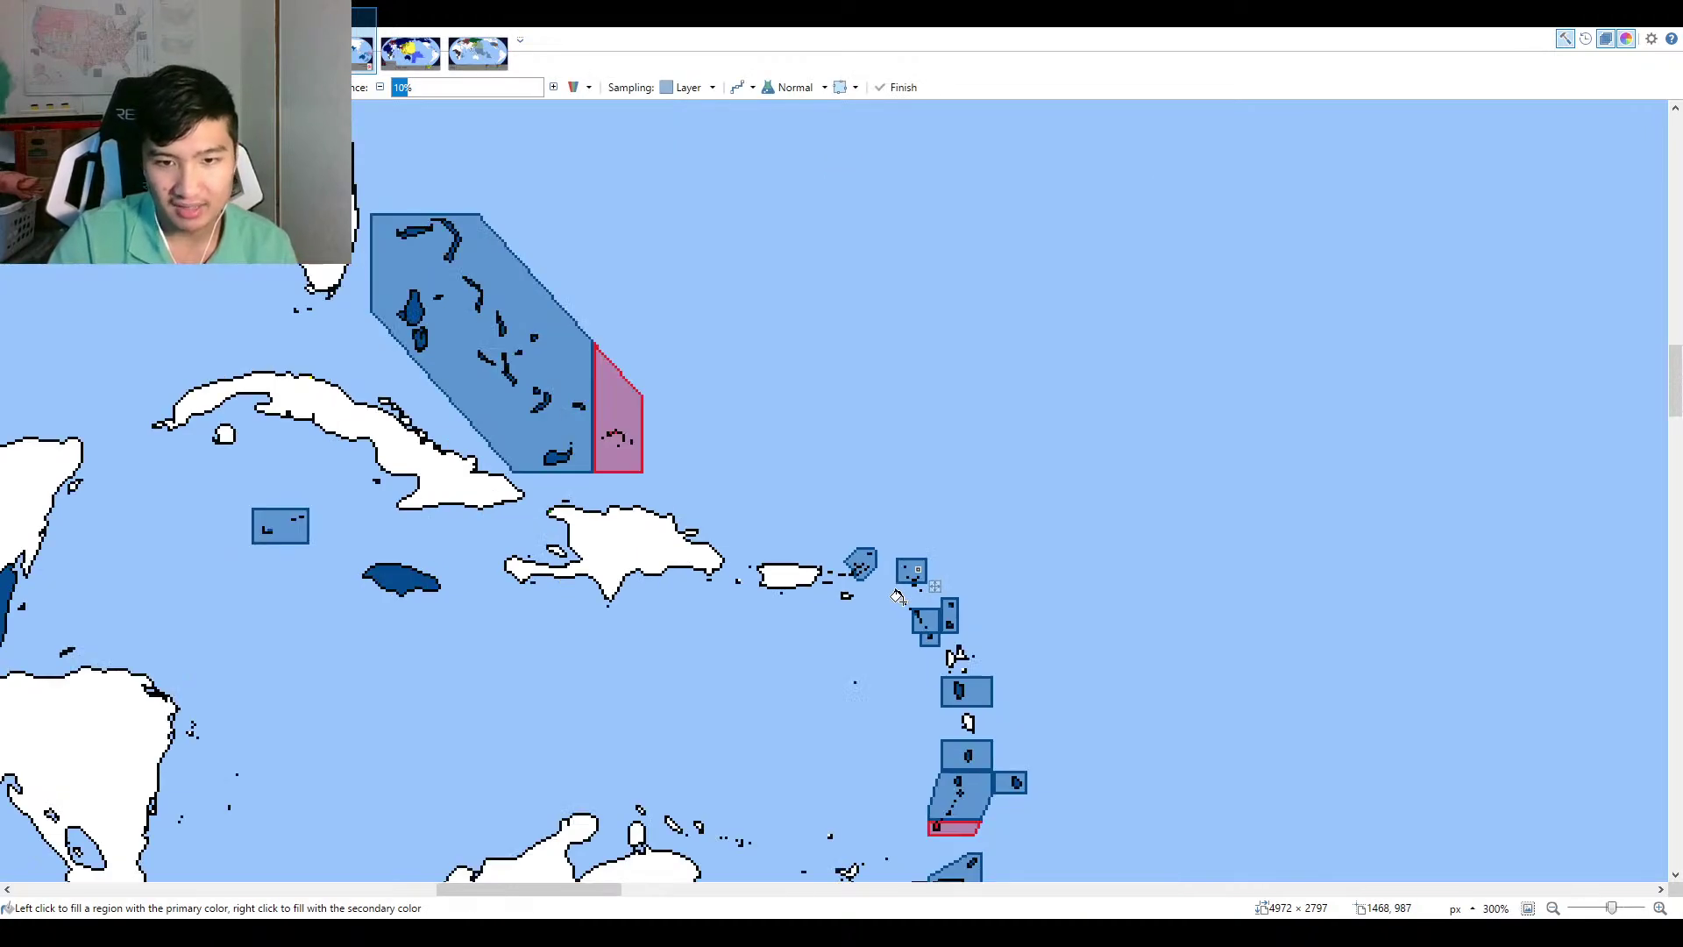
click(1527, 909)
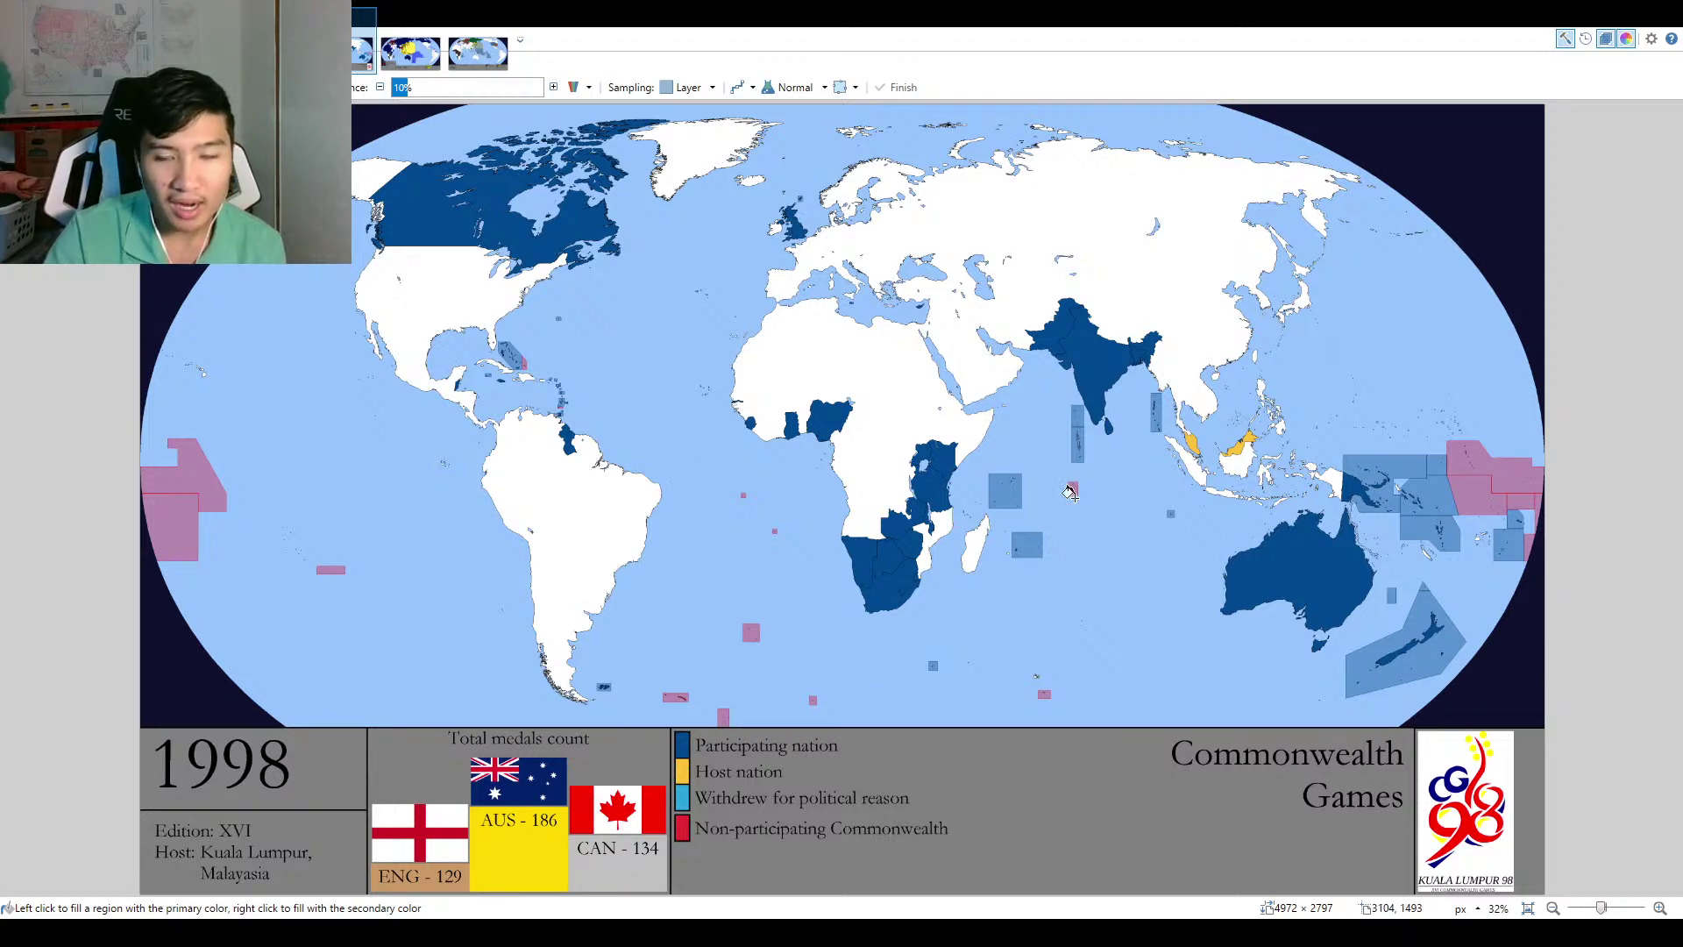
Fill Mozambique with the dark blue participating-nation colour and check its coastline for unfilled spots.
key(k)
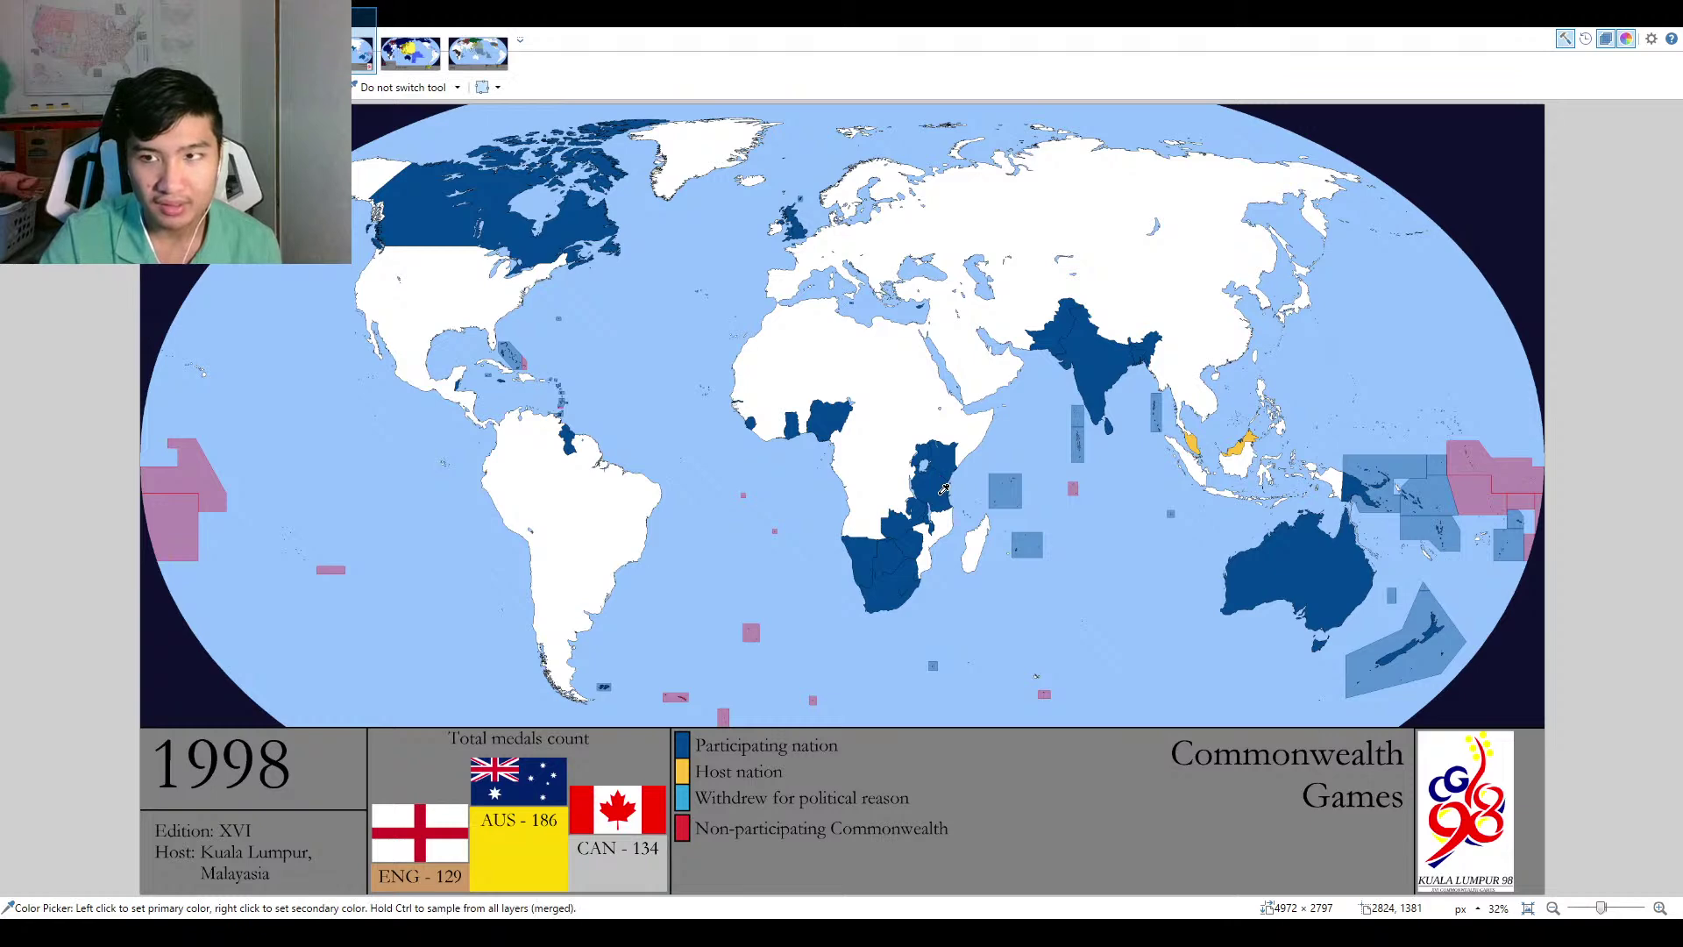
key(f)
click(934, 556)
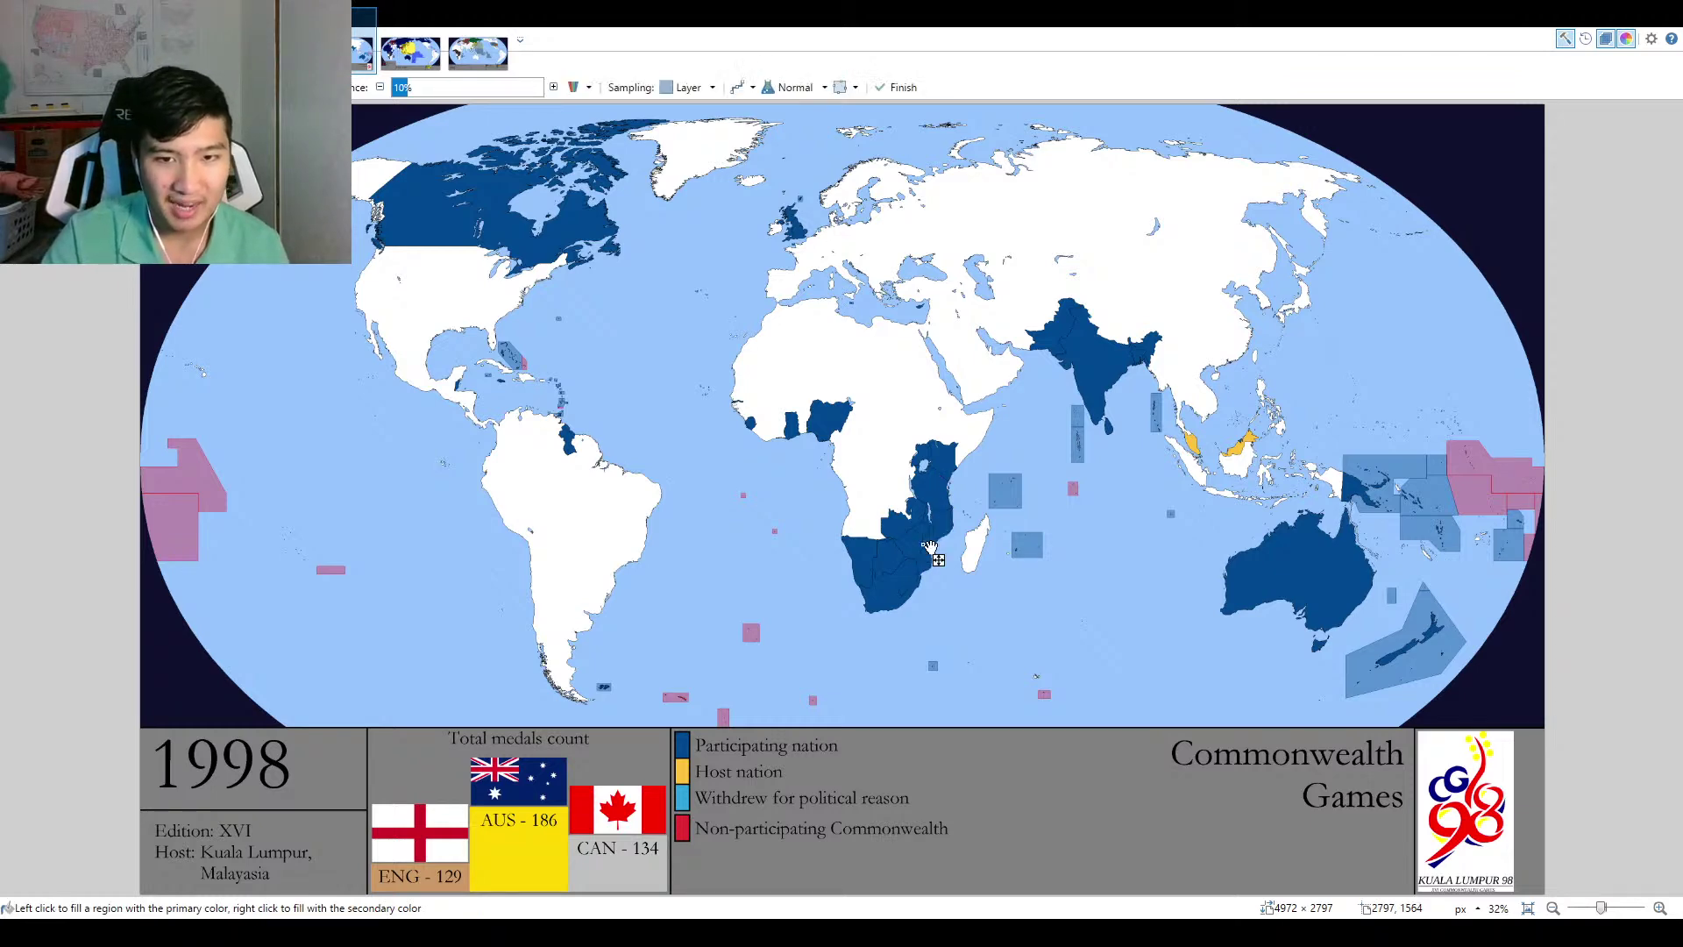
scroll(947, 529, up, 2)
scroll(957, 517, up, 2)
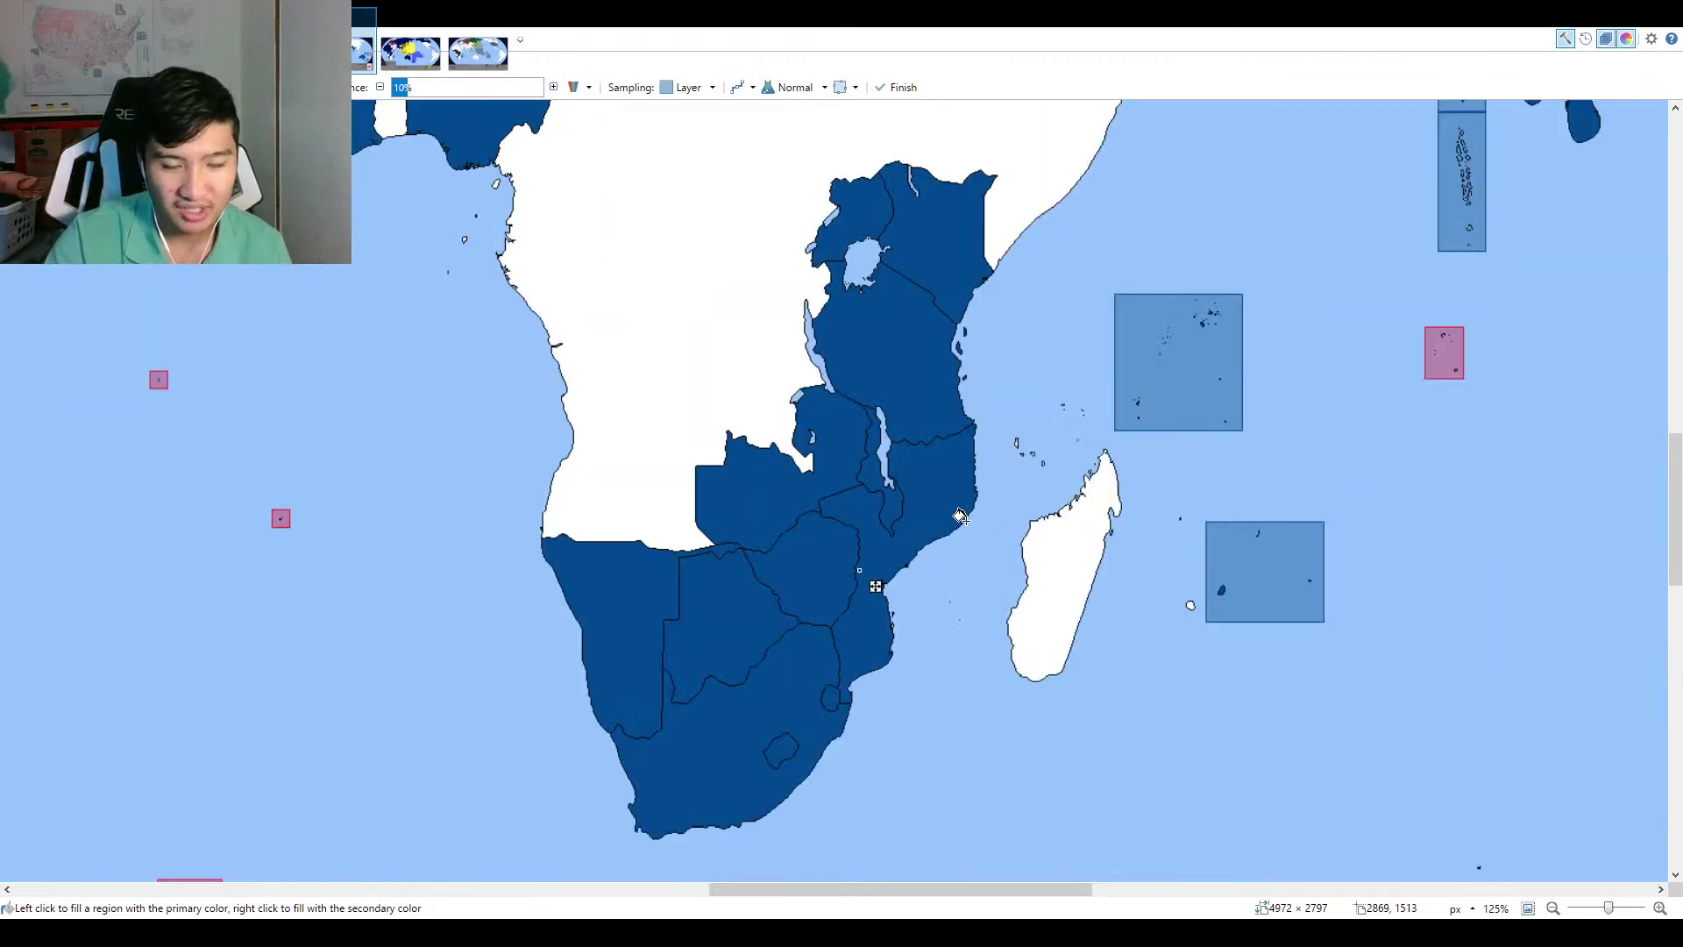
scroll(926, 580, up, 2)
scroll(927, 580, up, 3)
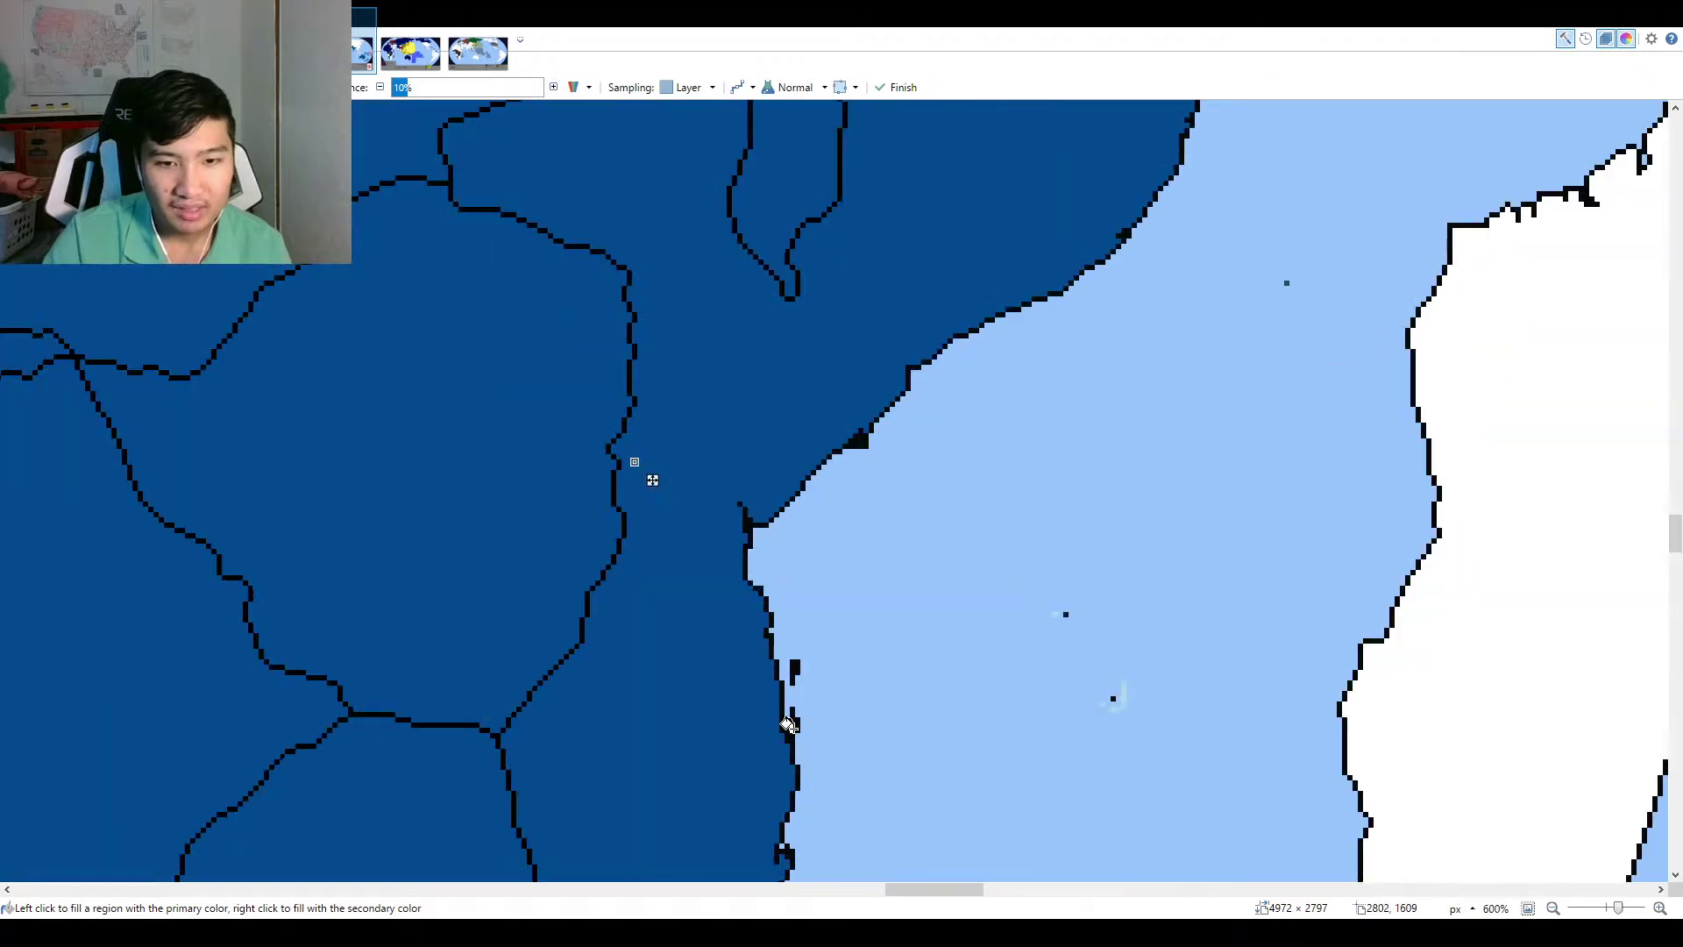
scroll(652, 480, down, 6)
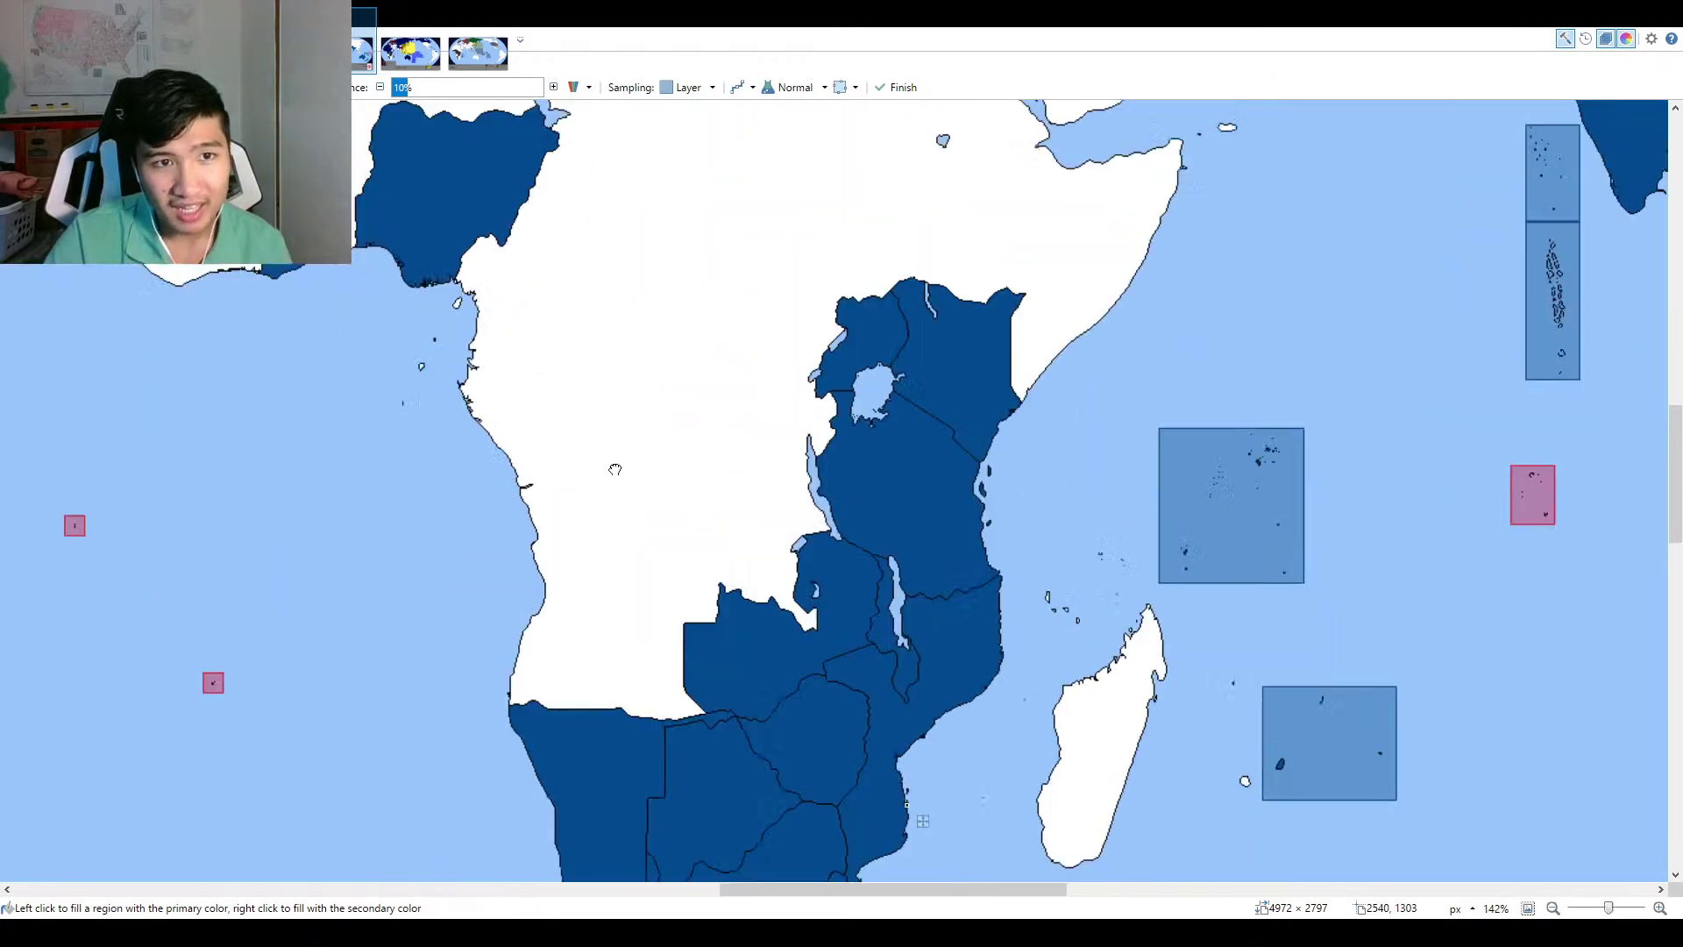
Inspect the unfilled area east of Nigeria and the borders around the East African lakes for missing Commonwealth nations.
scroll(660, 477, up, 2)
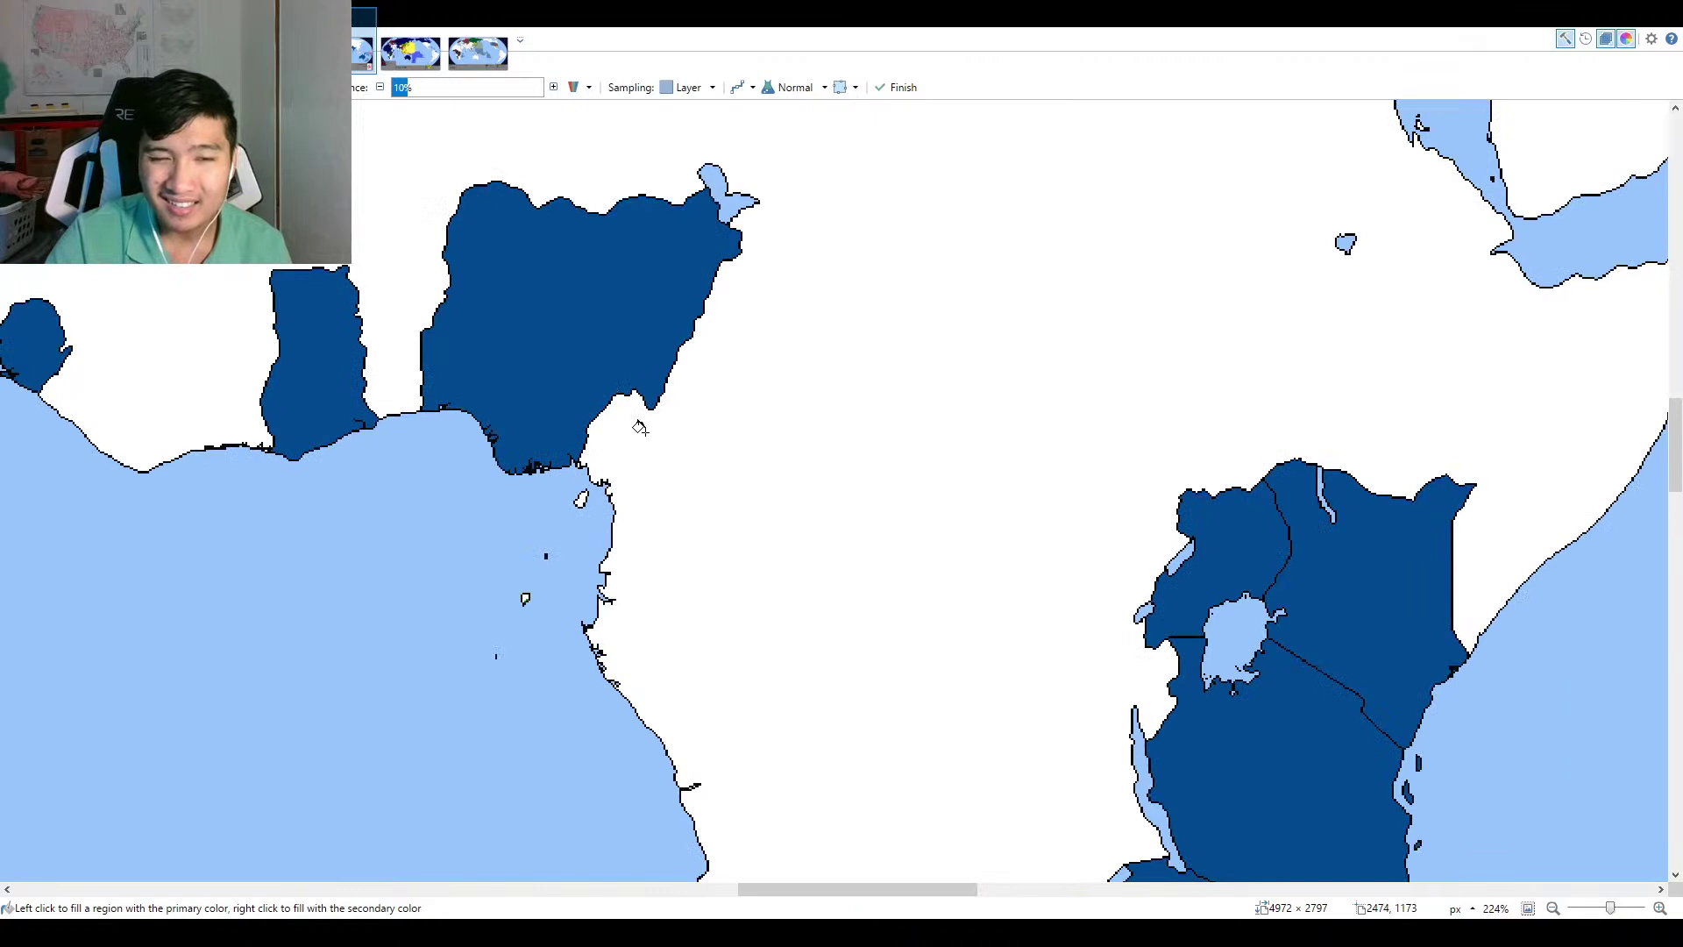
scroll(640, 426, up, 3)
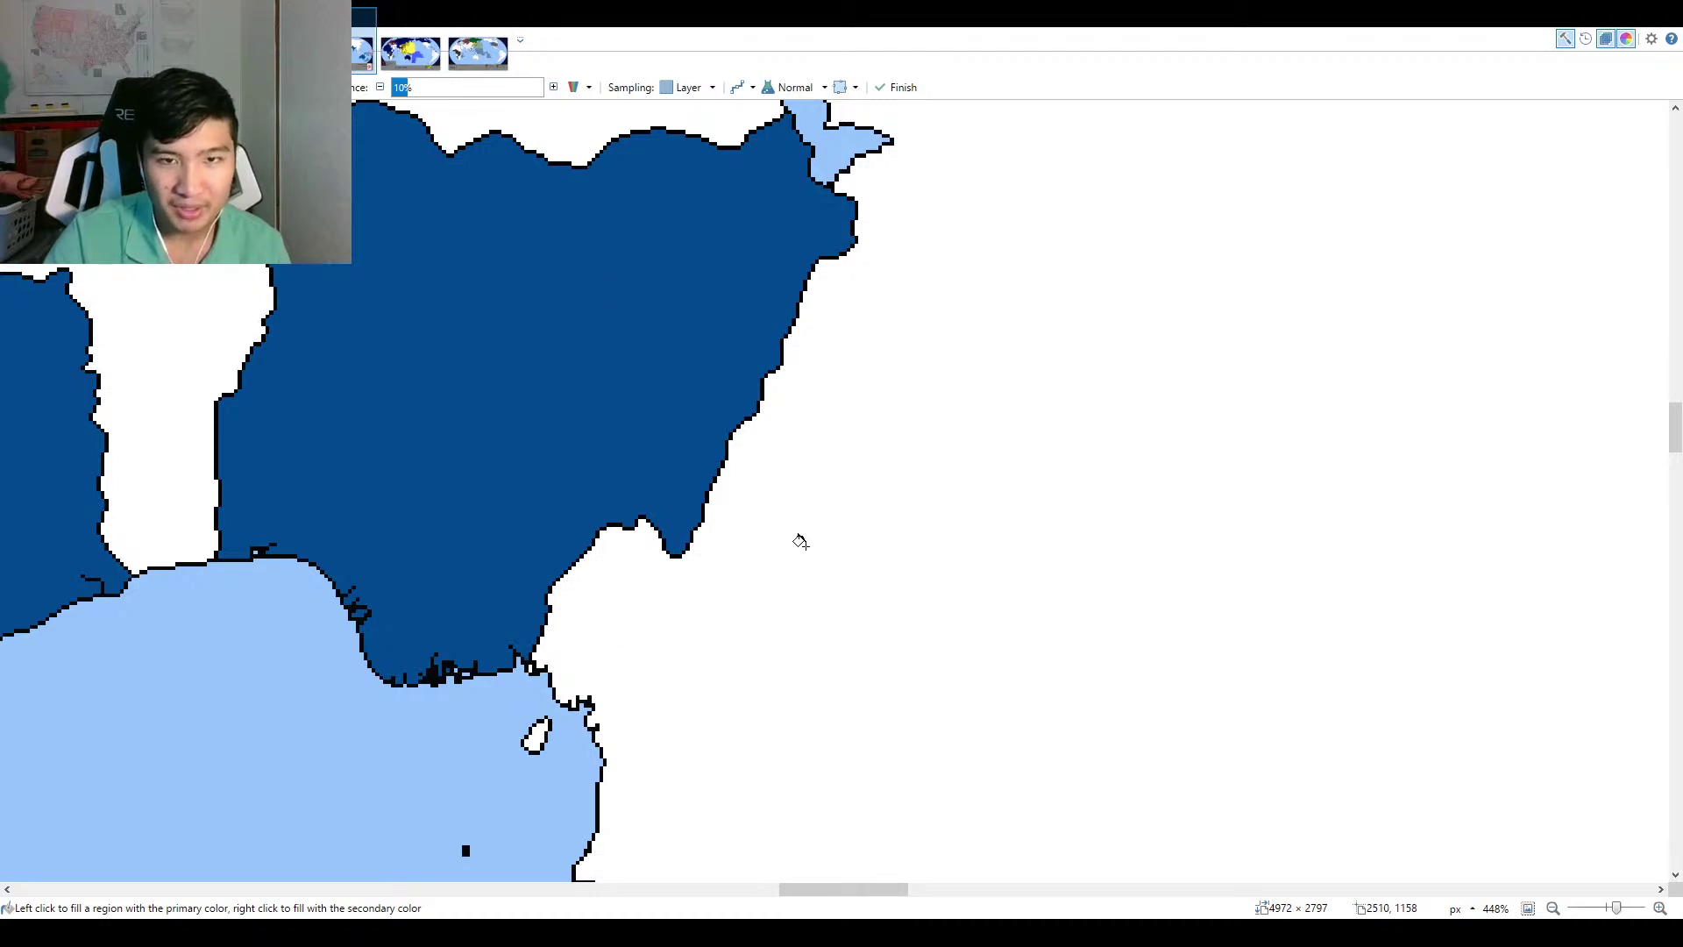
scroll(807, 544, down, 5)
scroll(853, 413, up, 2)
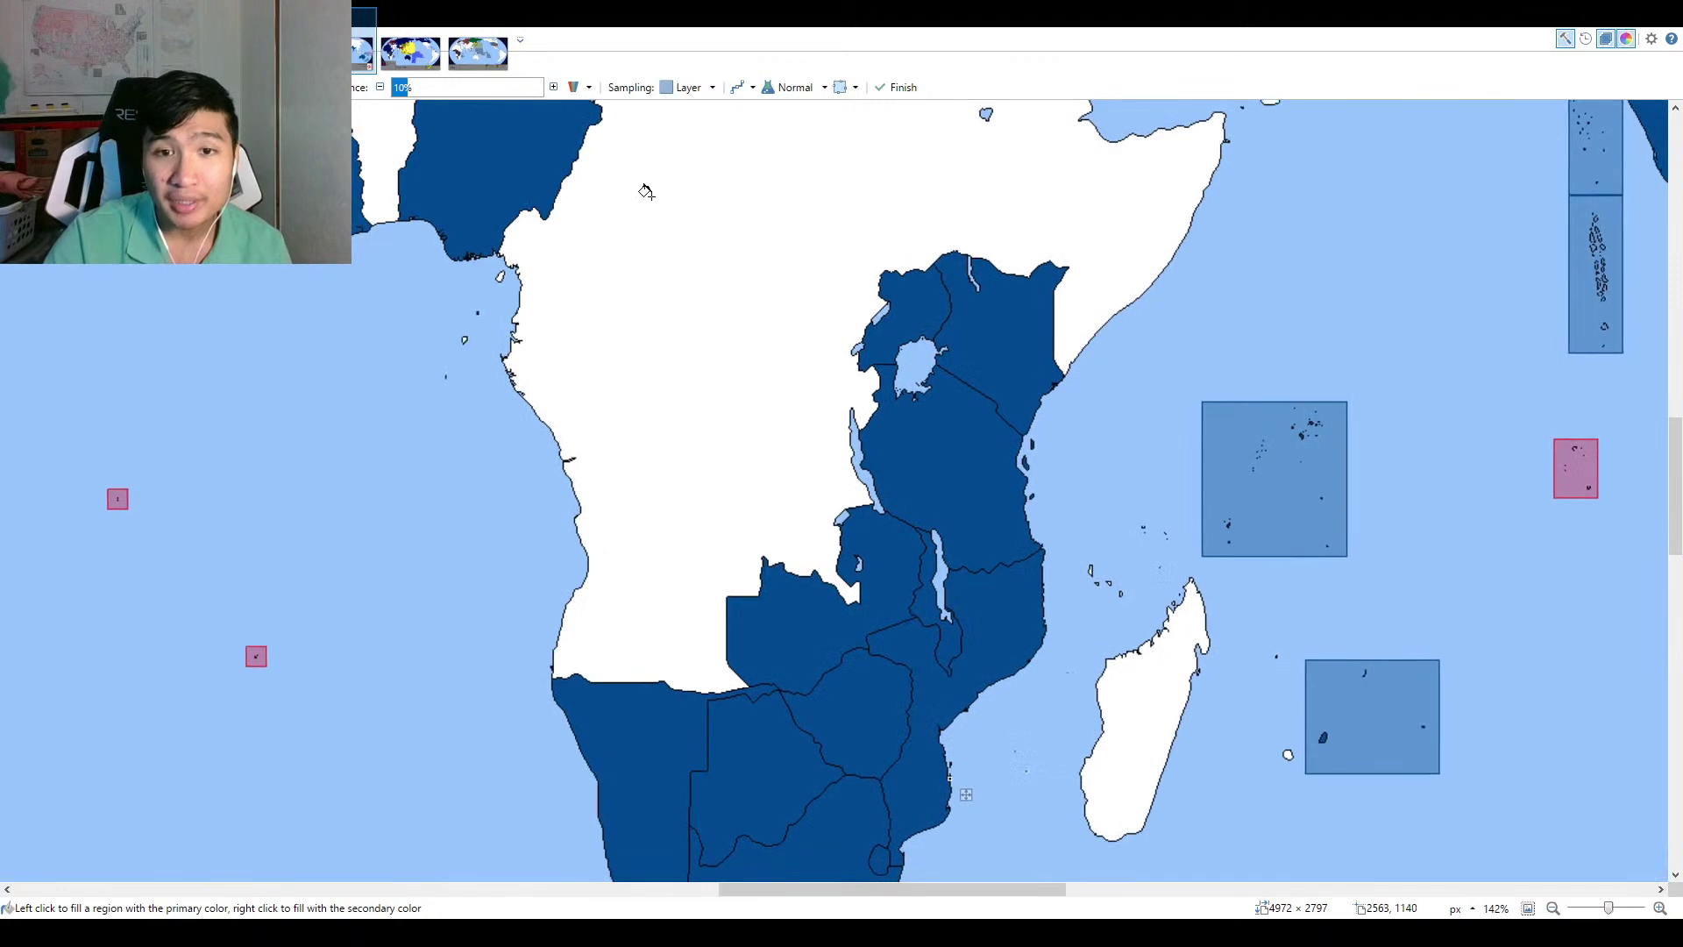
scroll(1008, 708, up, 2)
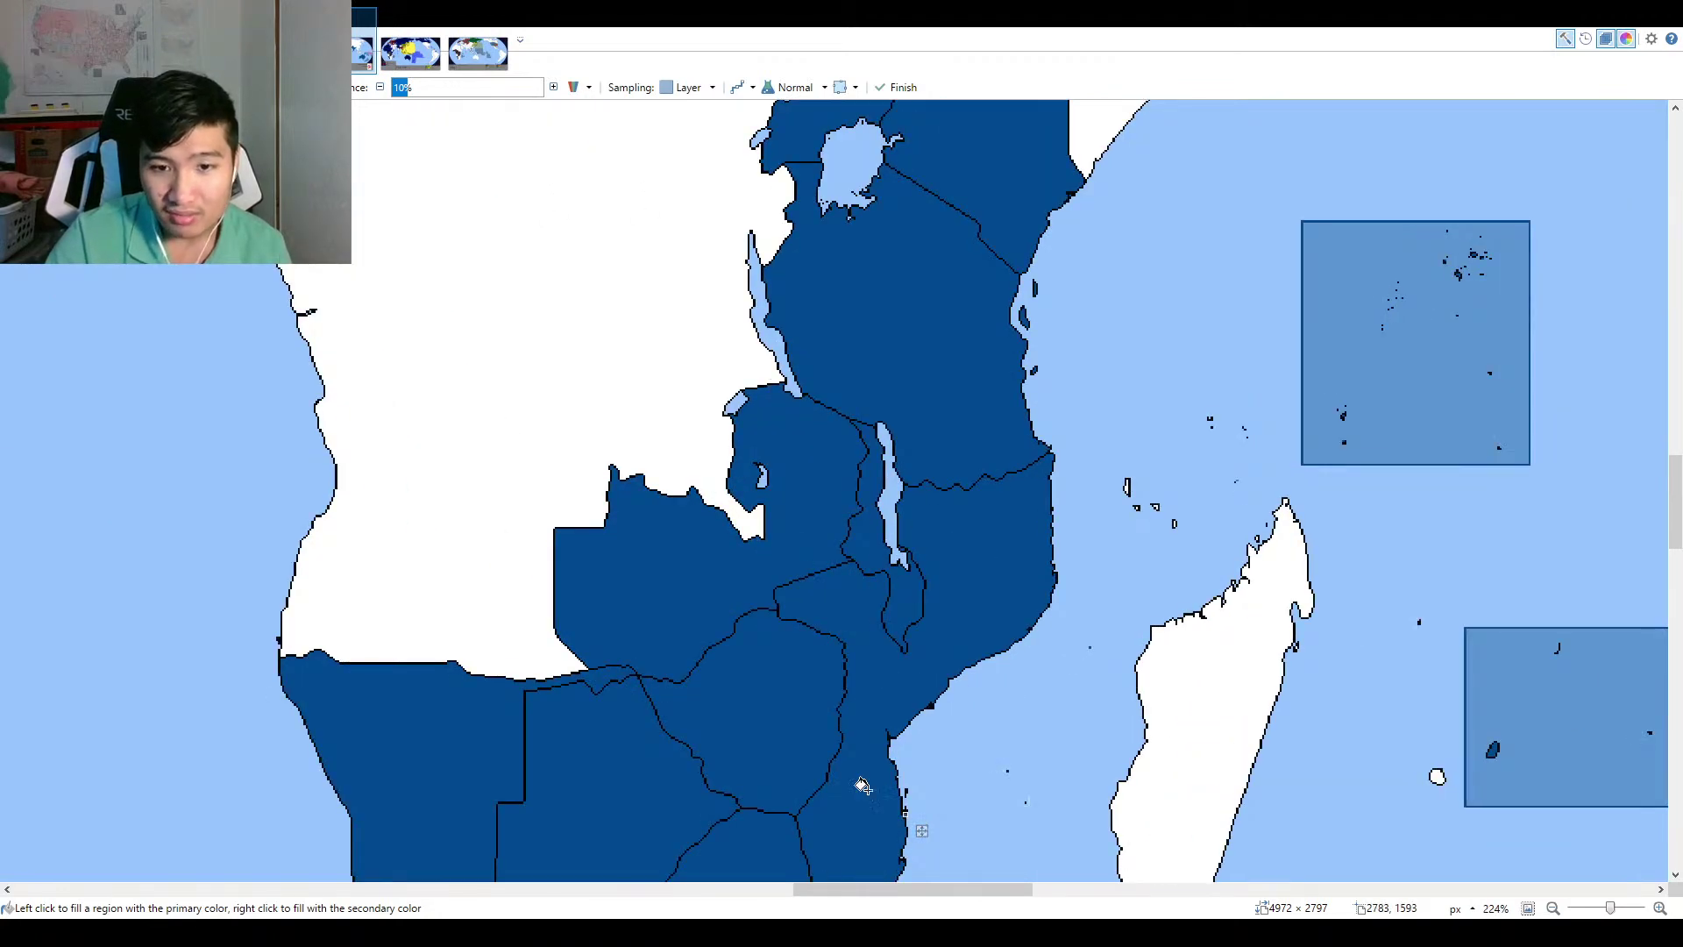
scroll(863, 787, up, 3)
scroll(863, 535, up, 1)
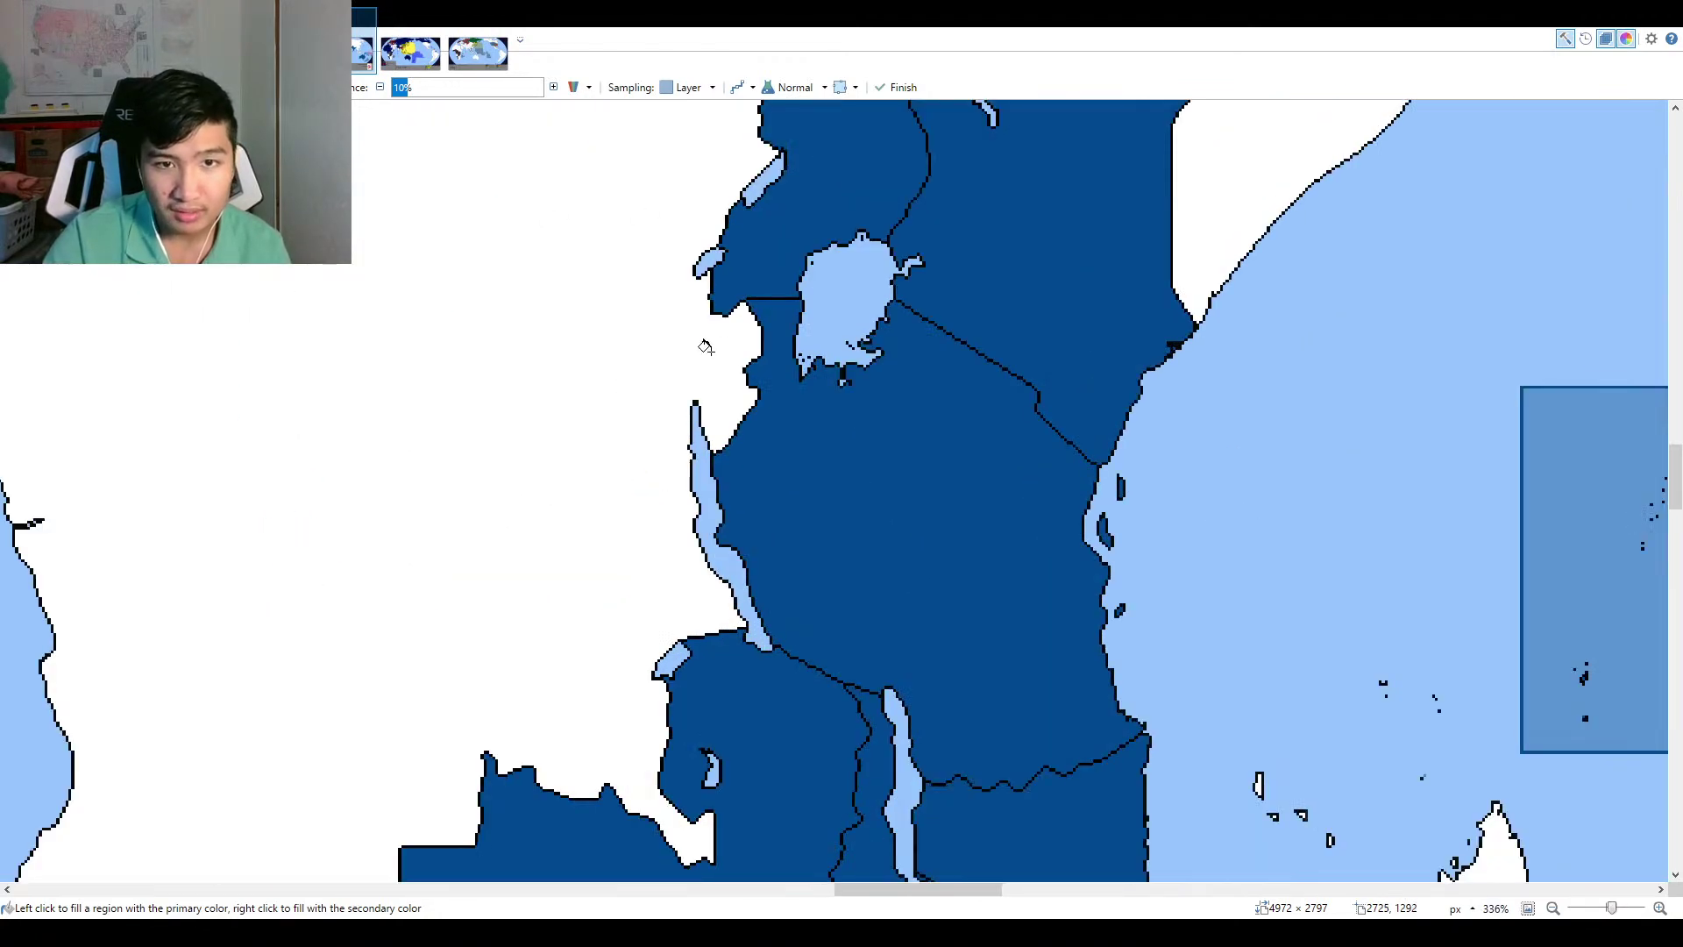
scroll(865, 419, down, 2)
scroll(865, 420, down, 2)
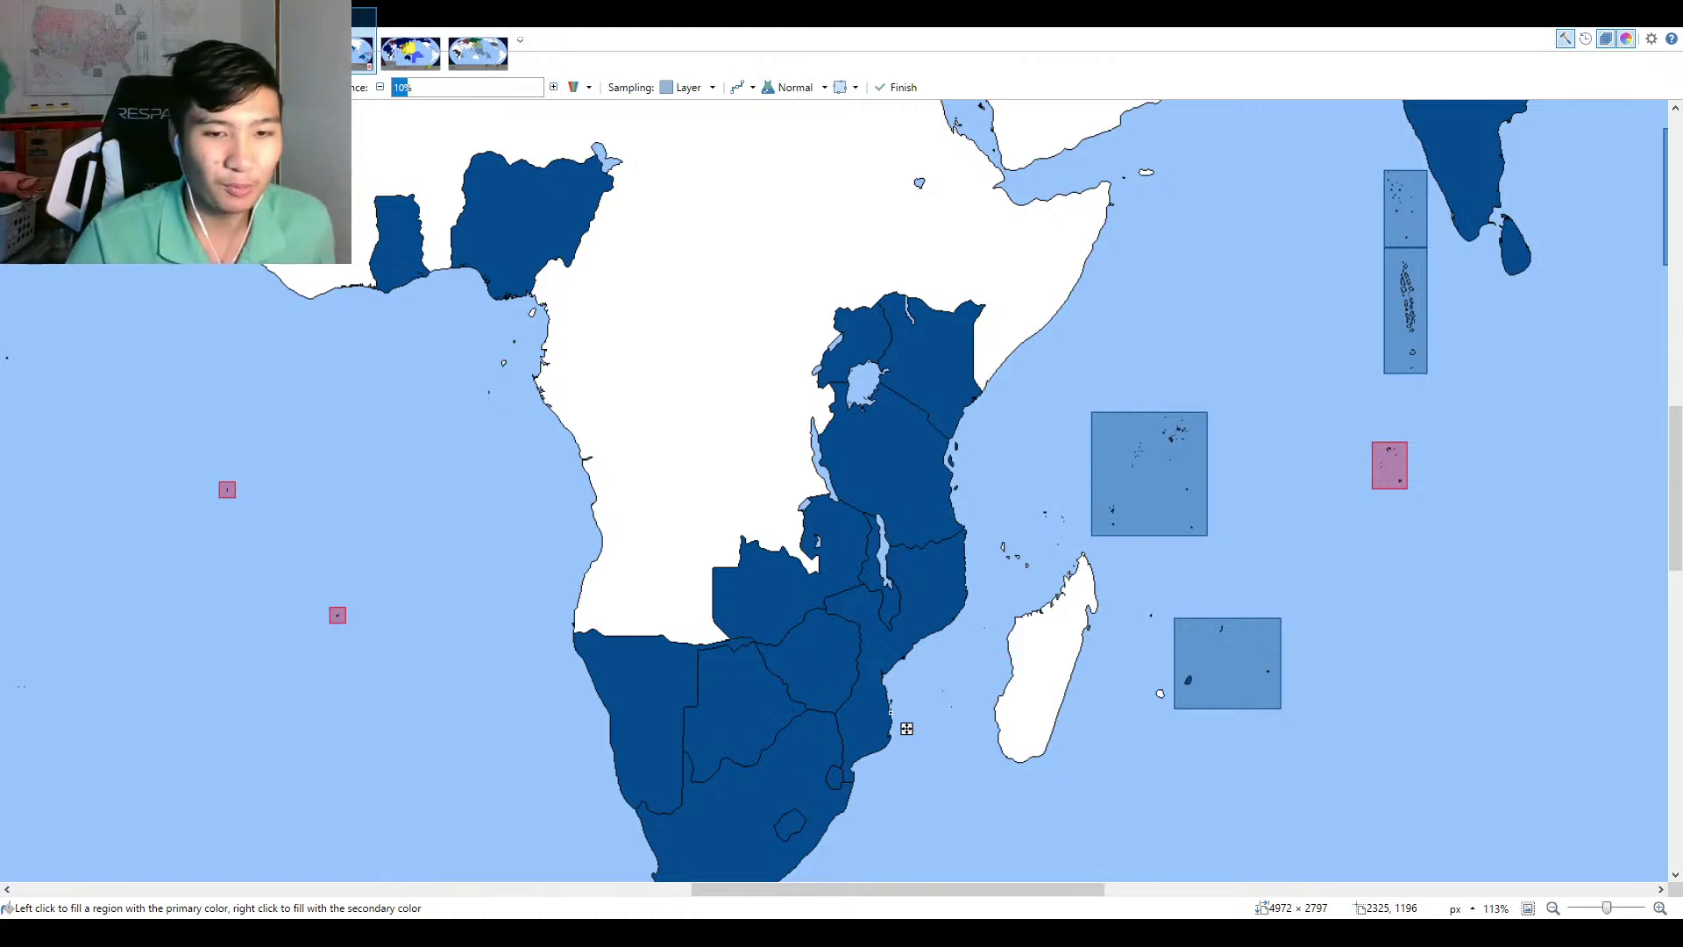
Overlay the 1998 Commonwealth of Nations map and keep only the rectangular strips covering Cameroon's eastern and southern borders.
click(938, 519)
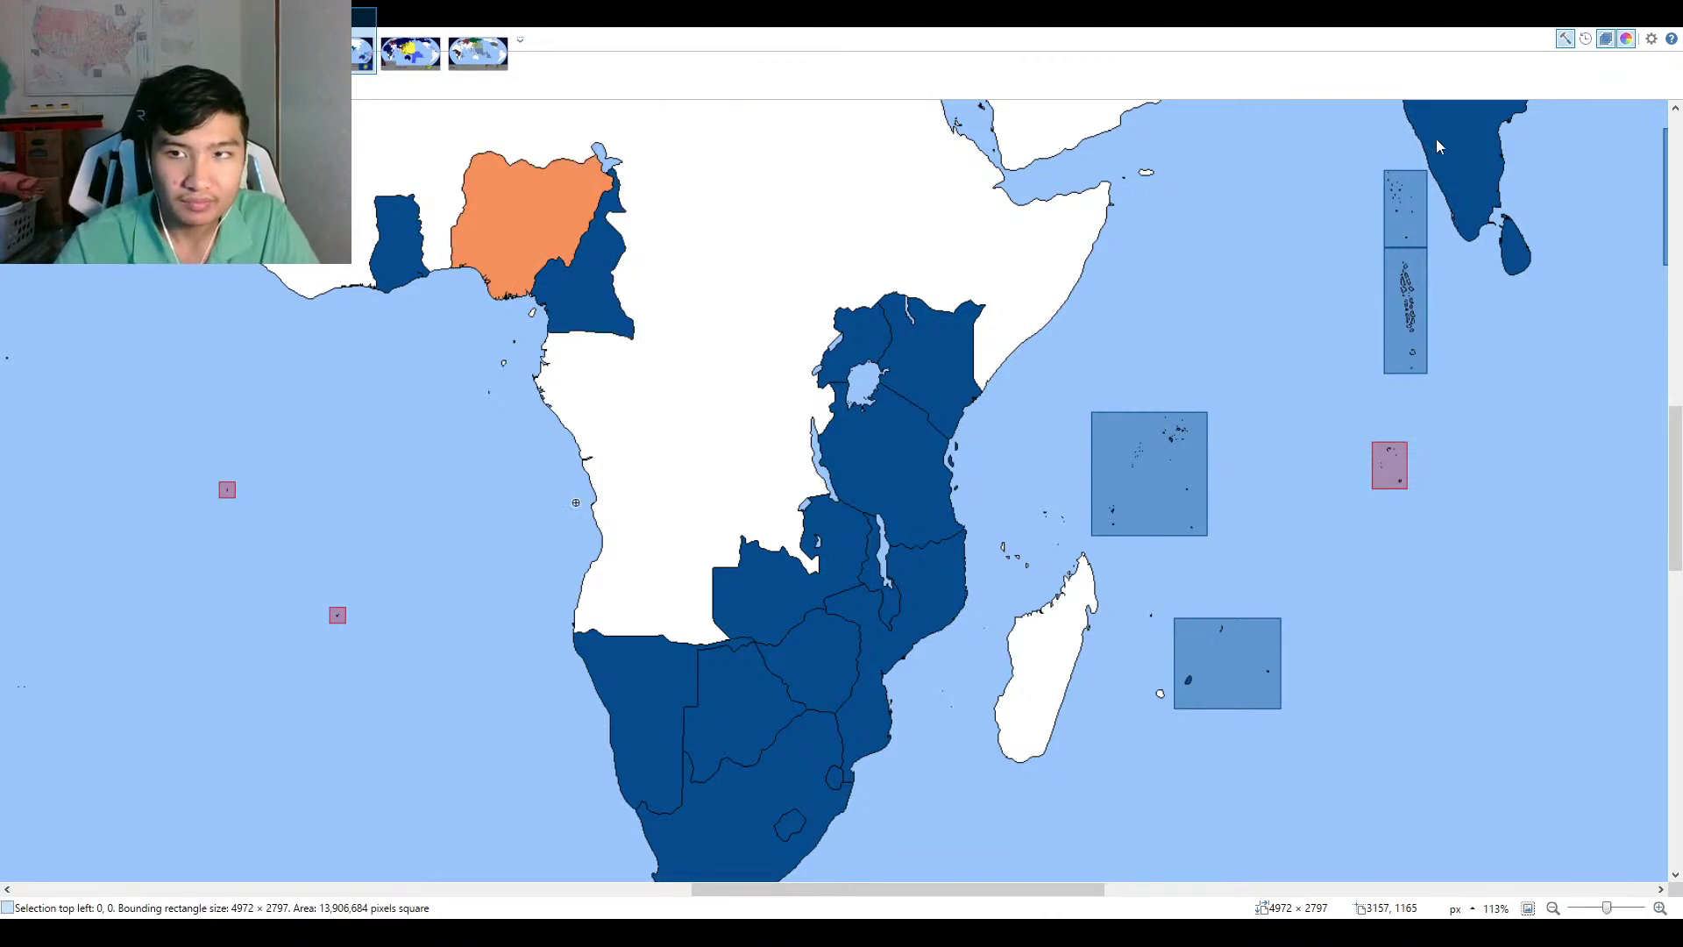
key(s)
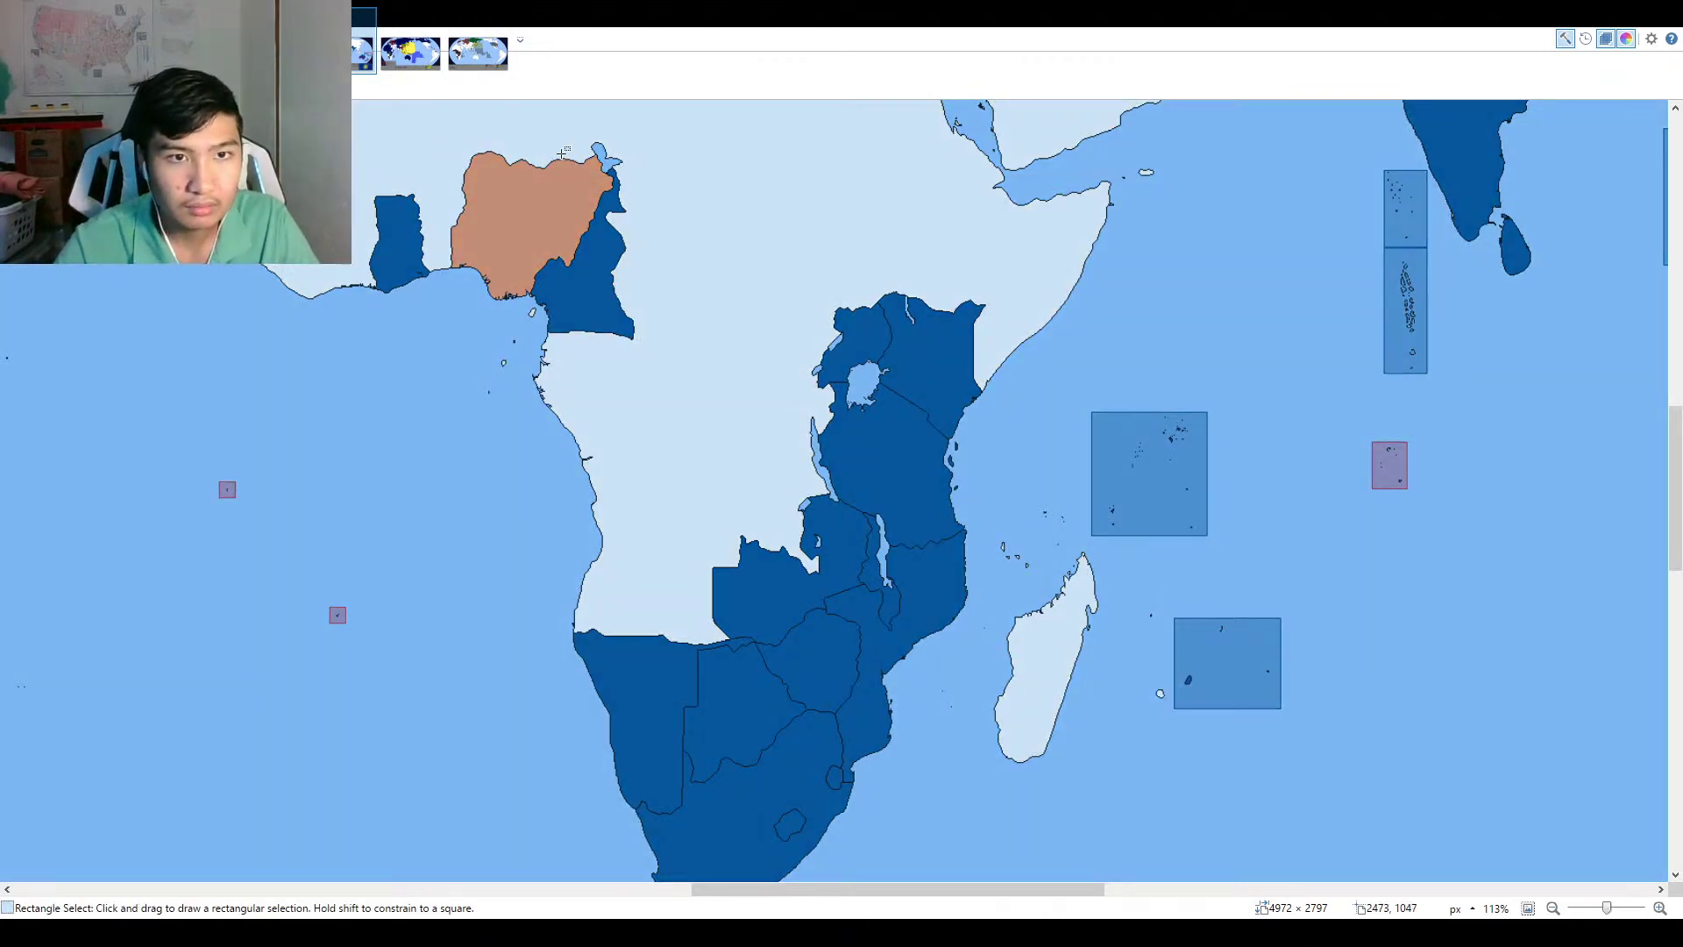
scroll(587, 159, up, 2)
drag(601, 169, 689, 489)
drag(503, 446, 623, 481)
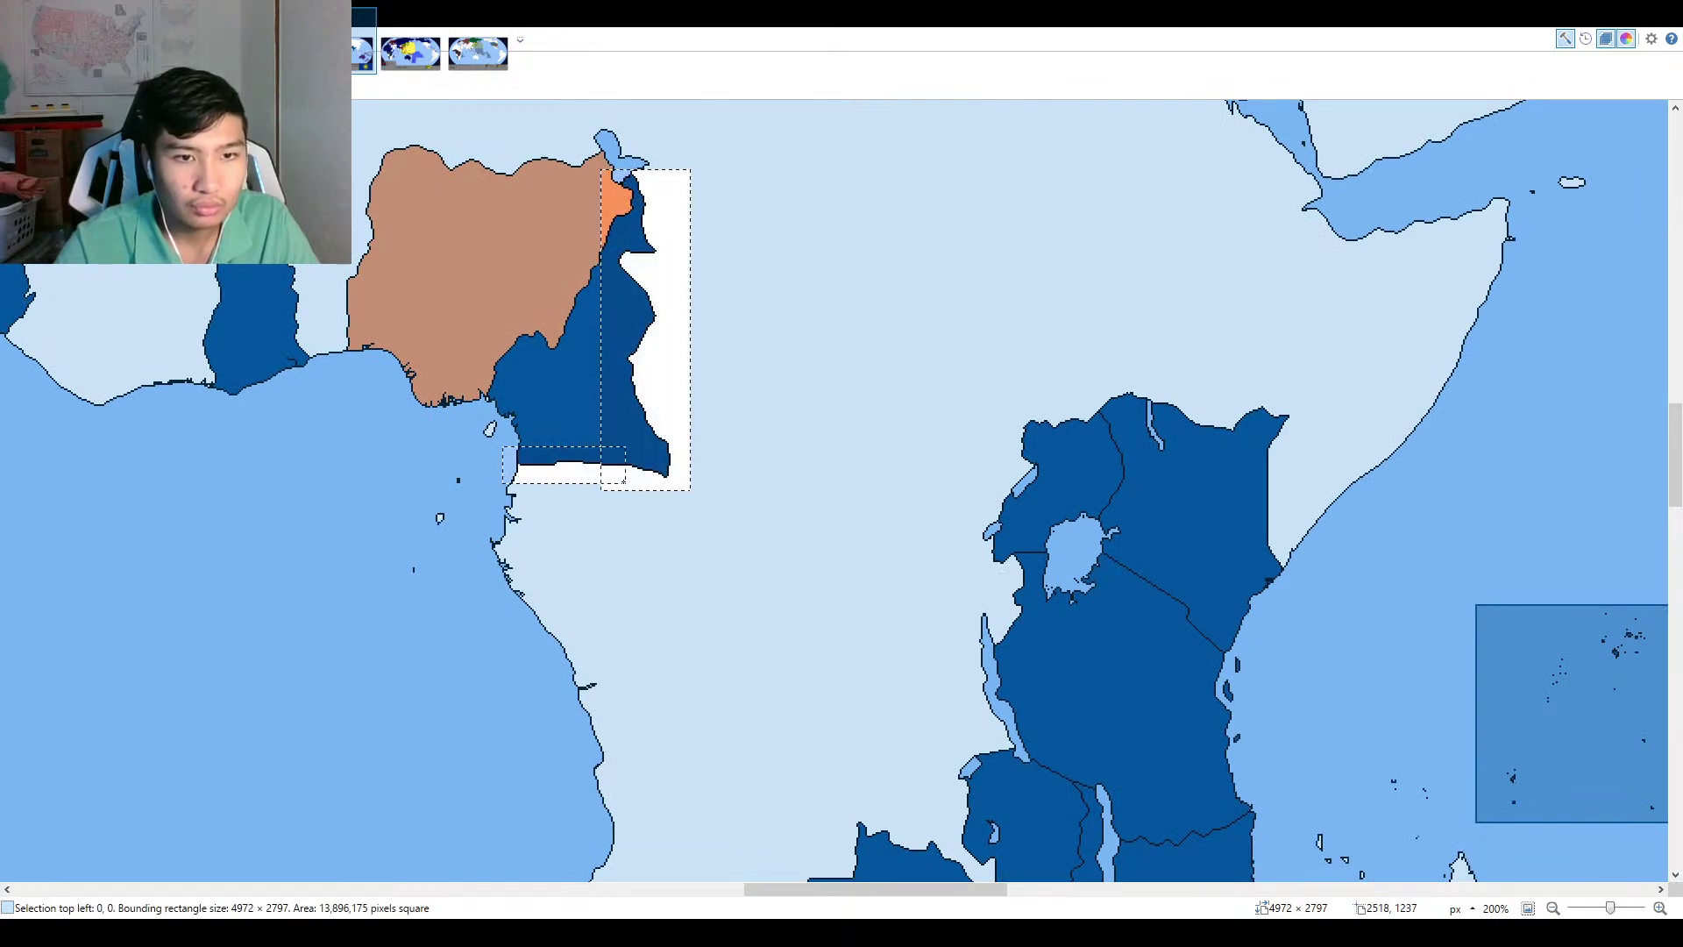
scroll(894, 369, down, 2)
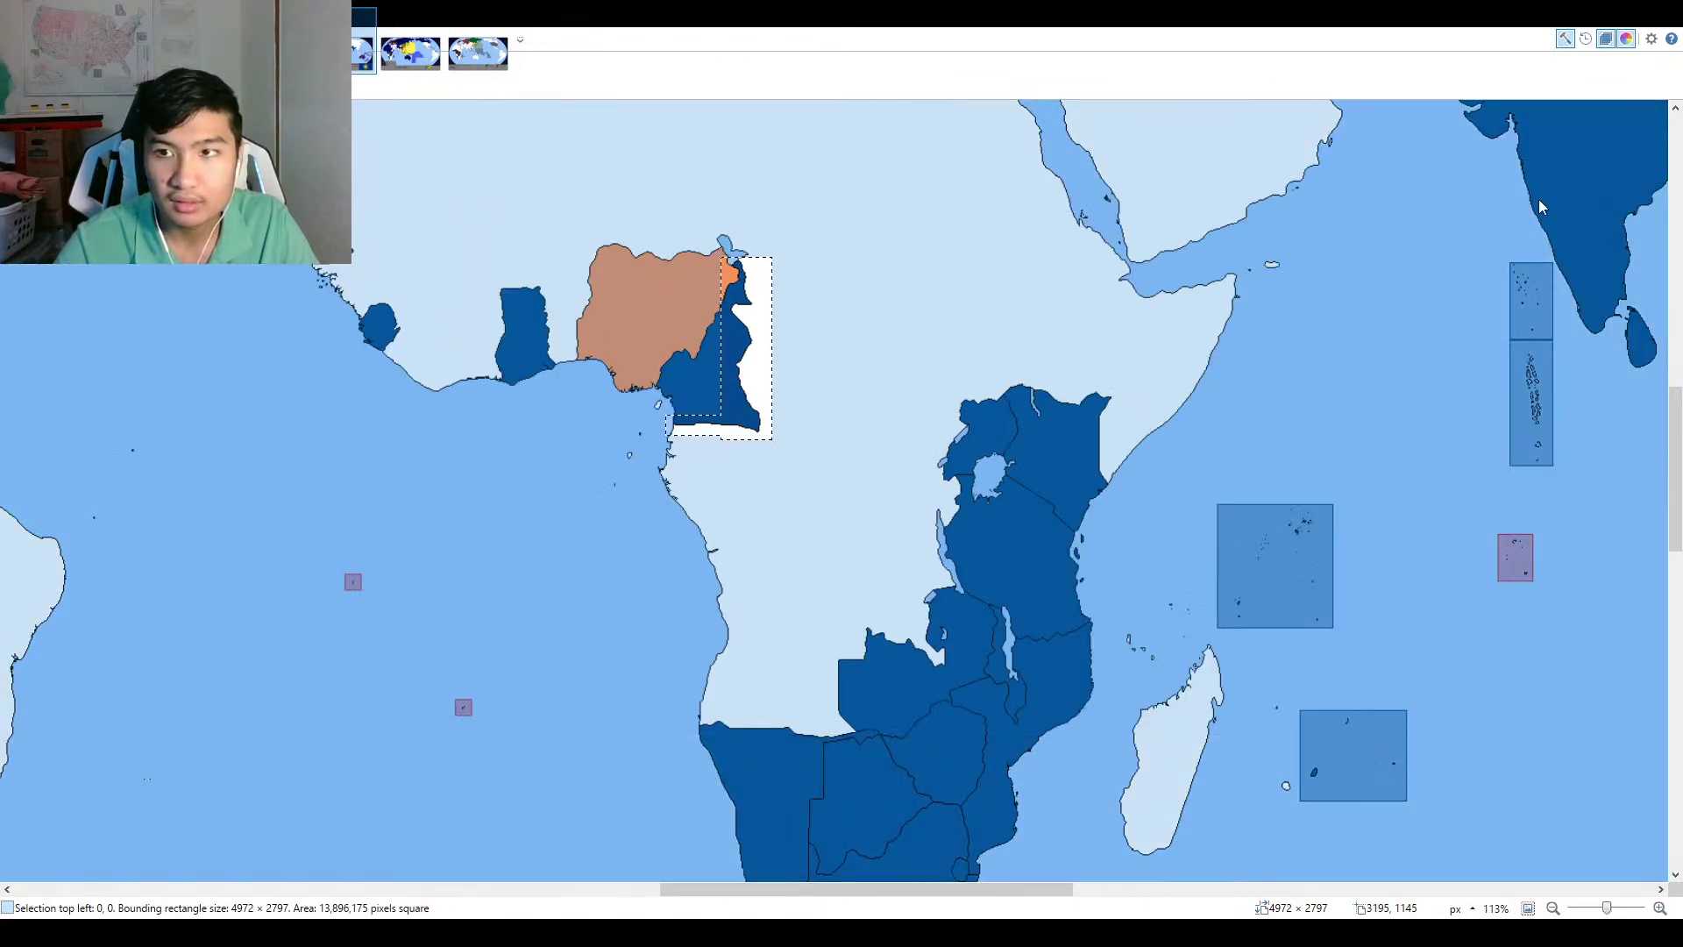
key(ctrl+z)
key(ctrl+z)
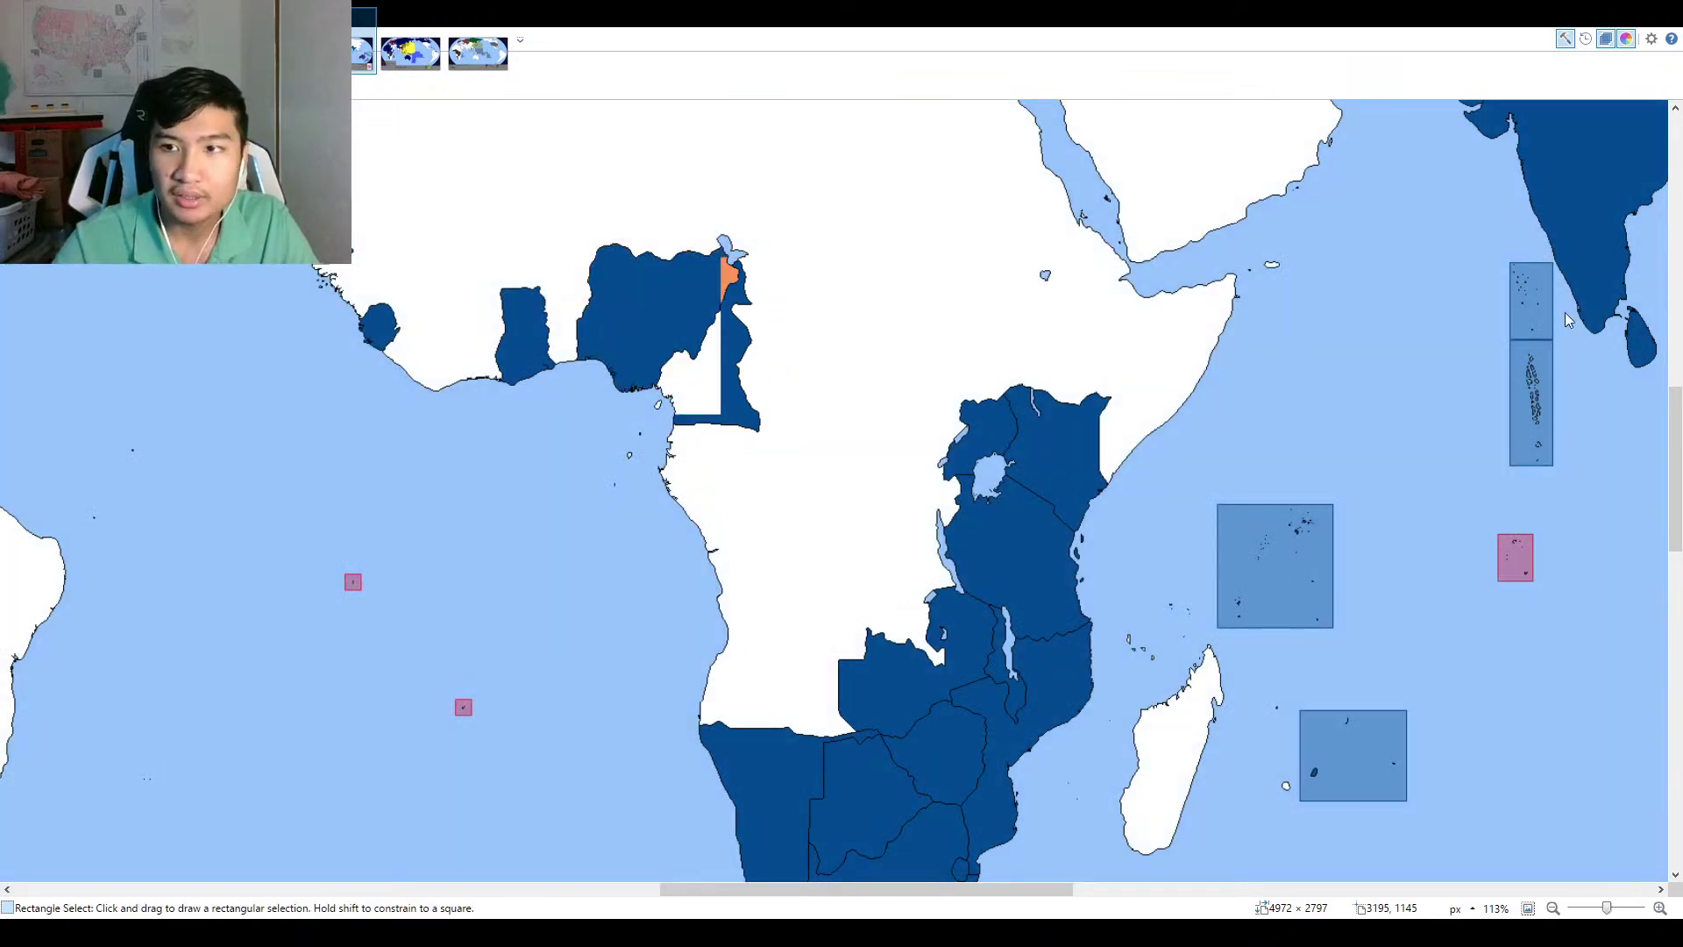
Fill Cameroon's blank interior and the leftover orange sliver of Nigeria with the dark blue participating-nation colour.
key(f)
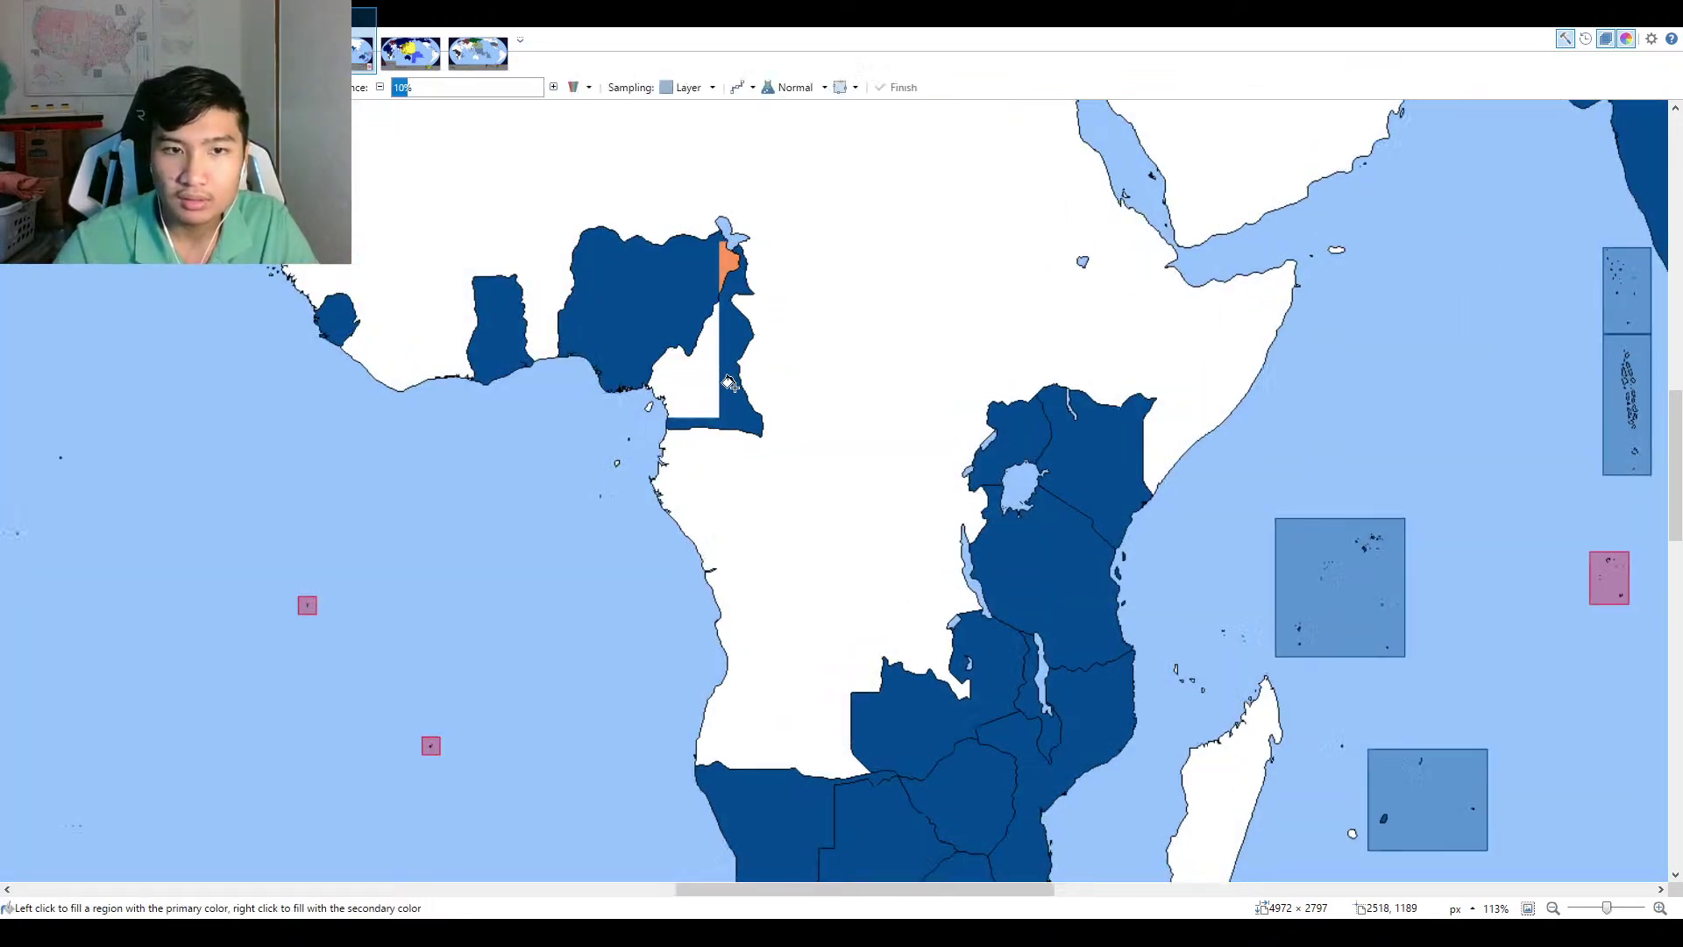
scroll(620, 386, up, 6)
scroll(468, 386, down, 4)
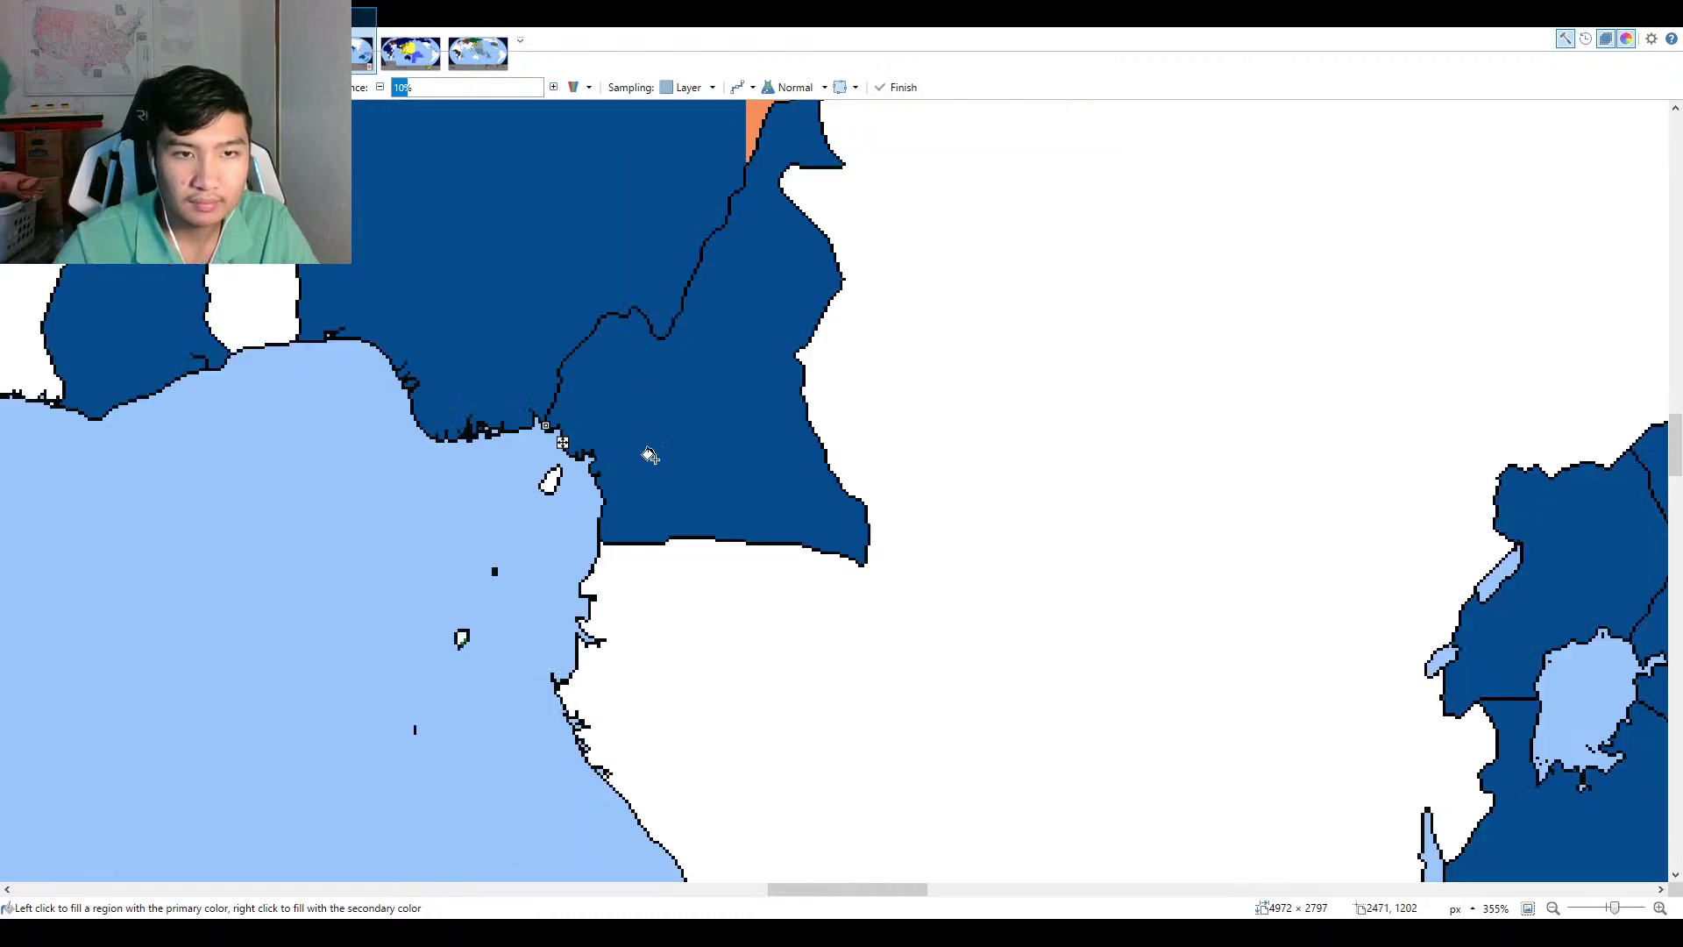
click(745, 135)
scroll(751, 320, down, 5)
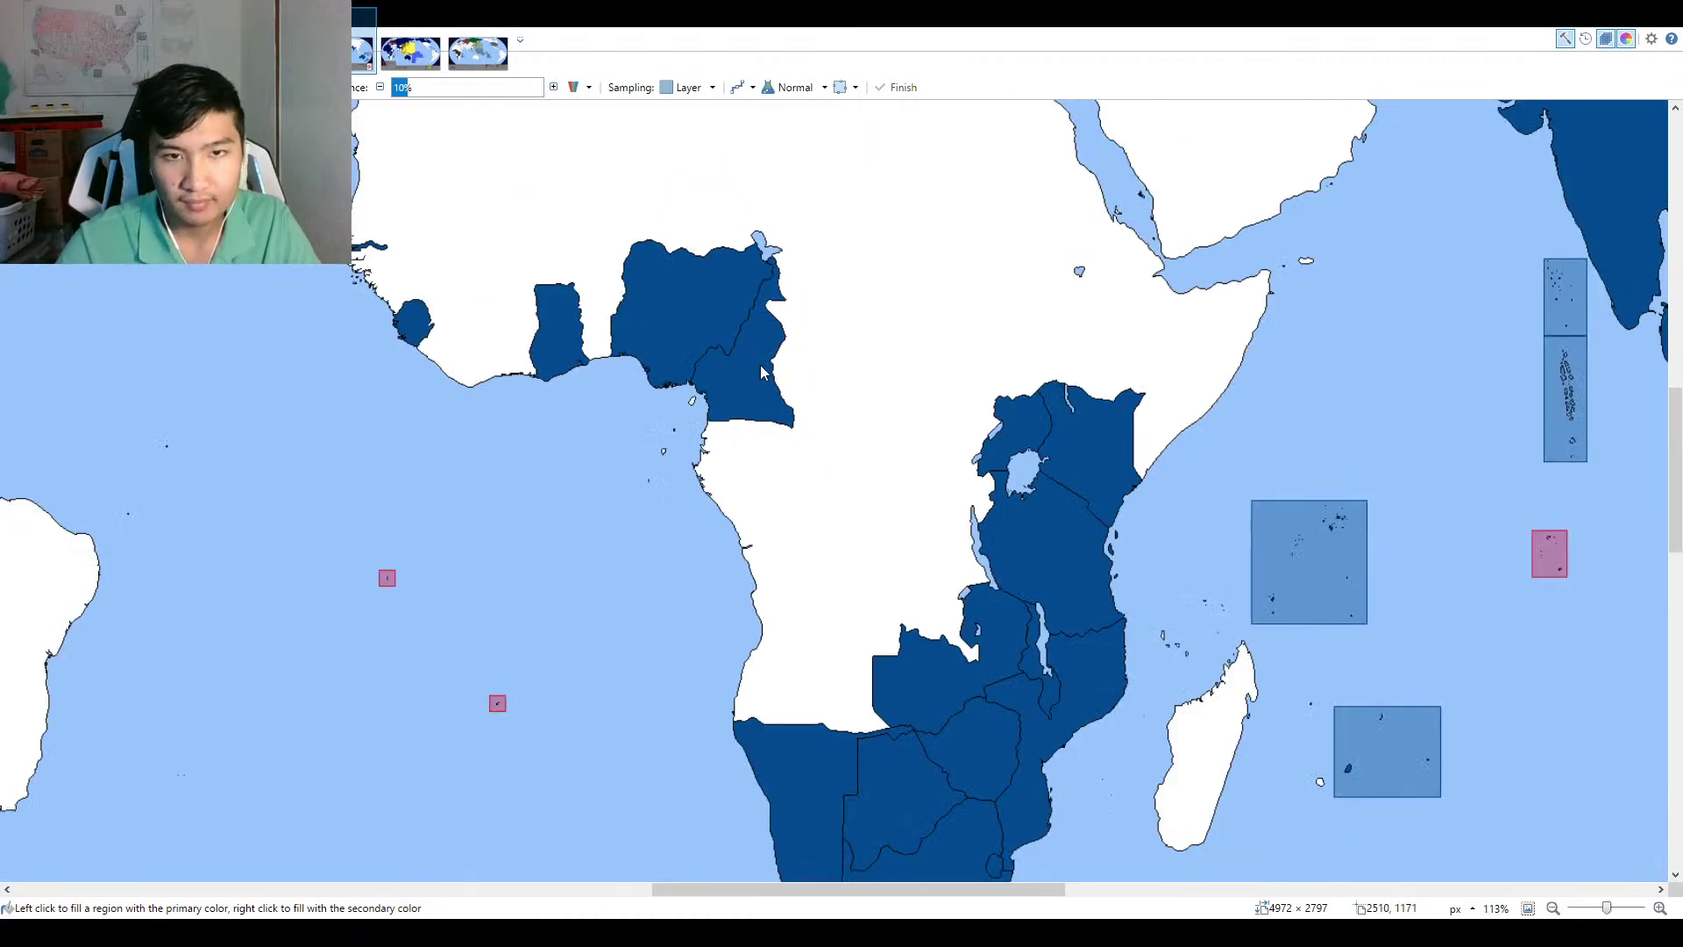
Recolour Cameroon with the legend's red Non-participating Commonwealth colour and review the medals panel.
scroll(755, 361, down, 4)
click(1529, 908)
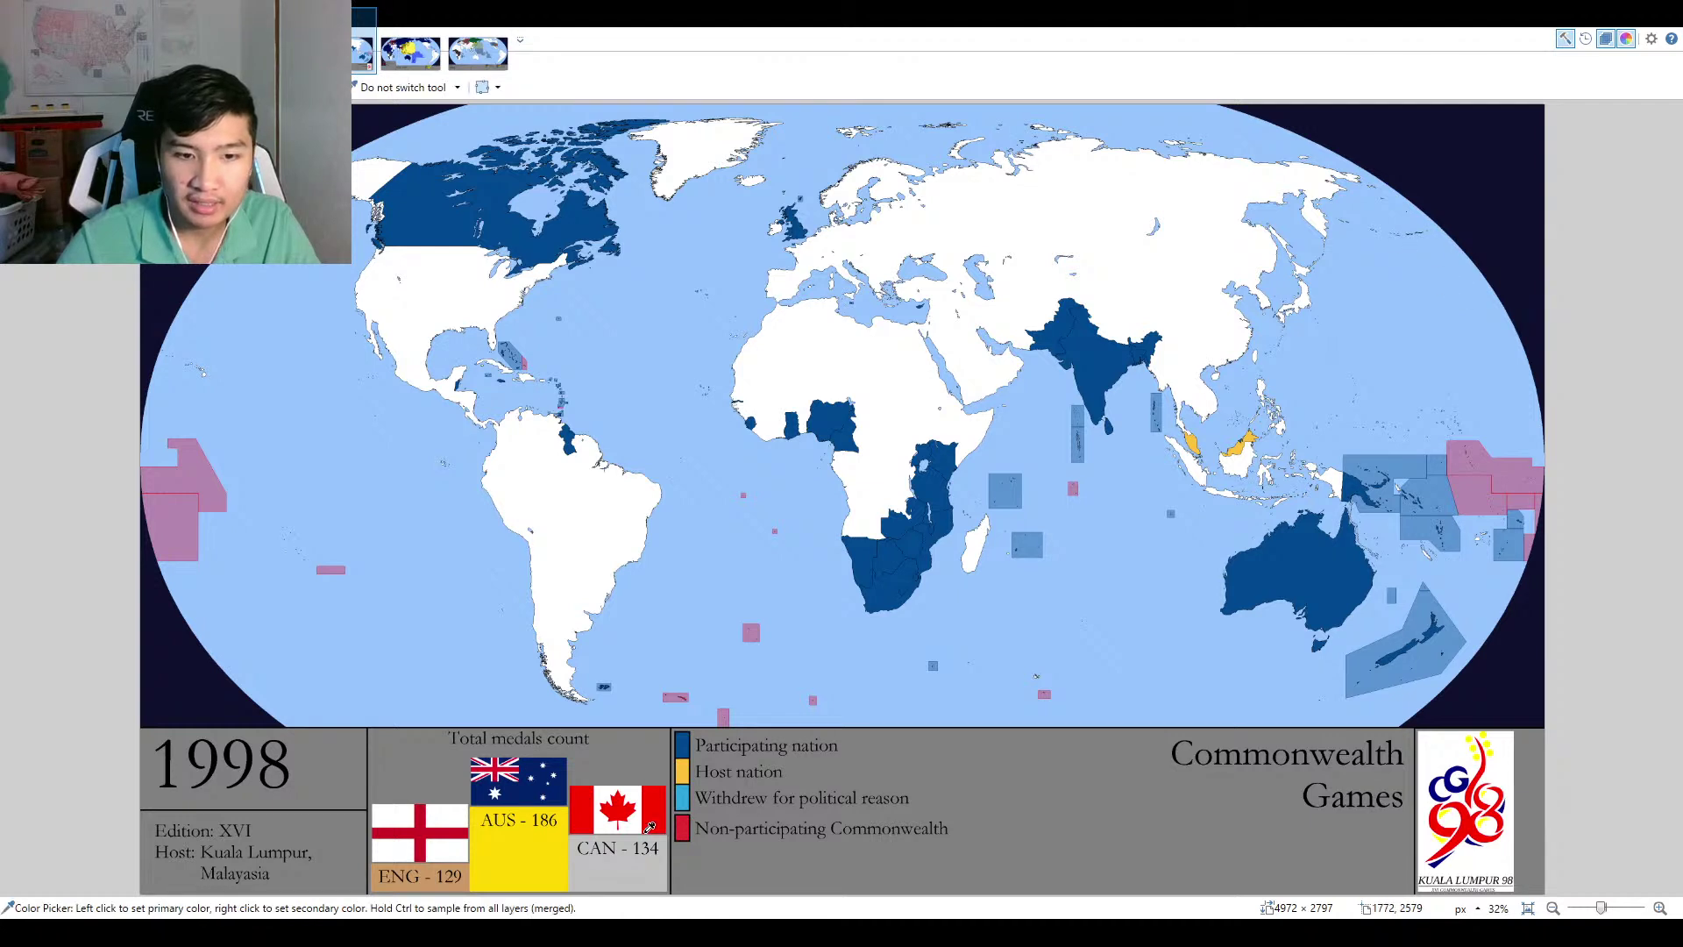
click(844, 446)
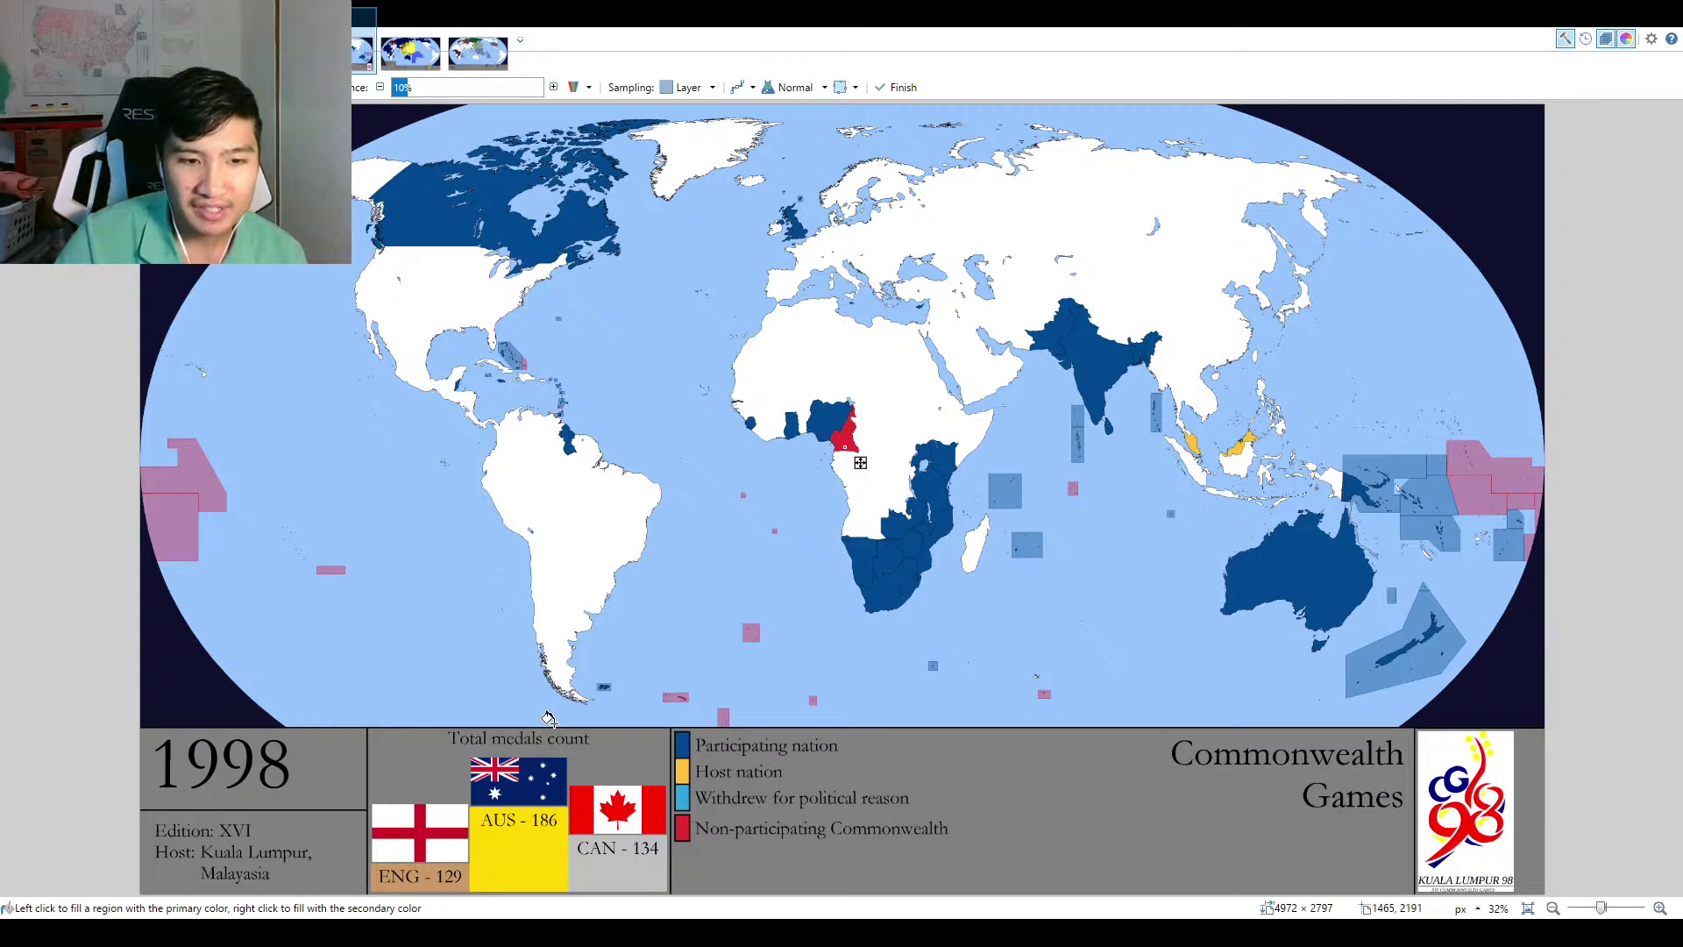
scroll(526, 786, up, 3)
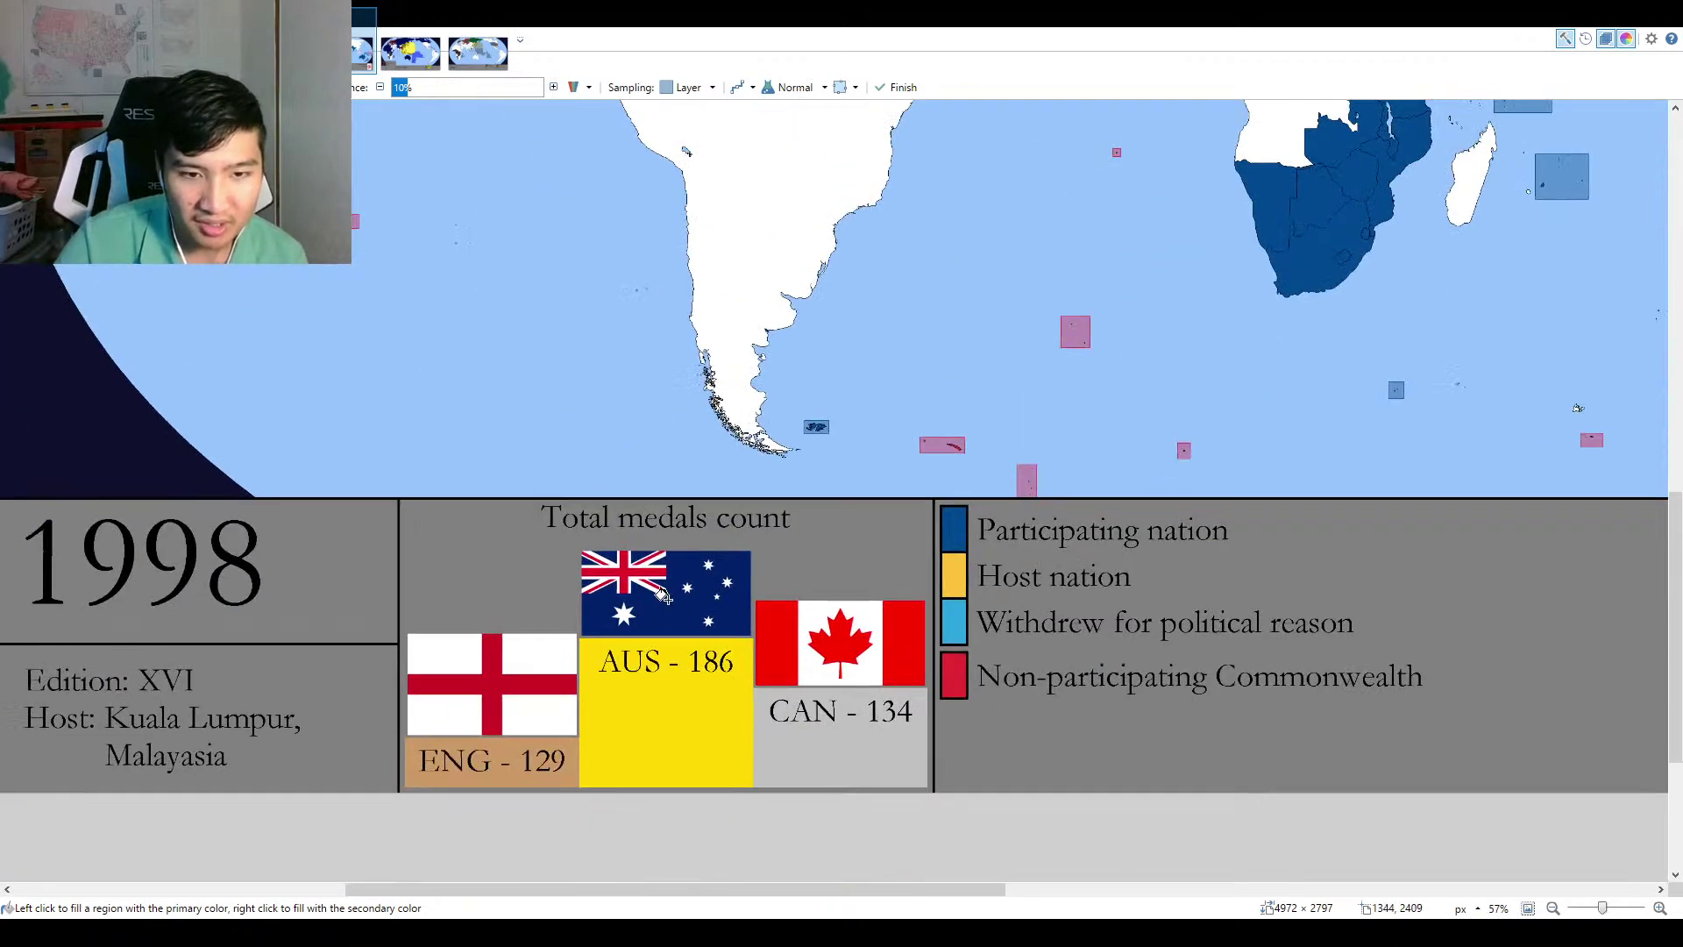
scroll(554, 579, down, 1)
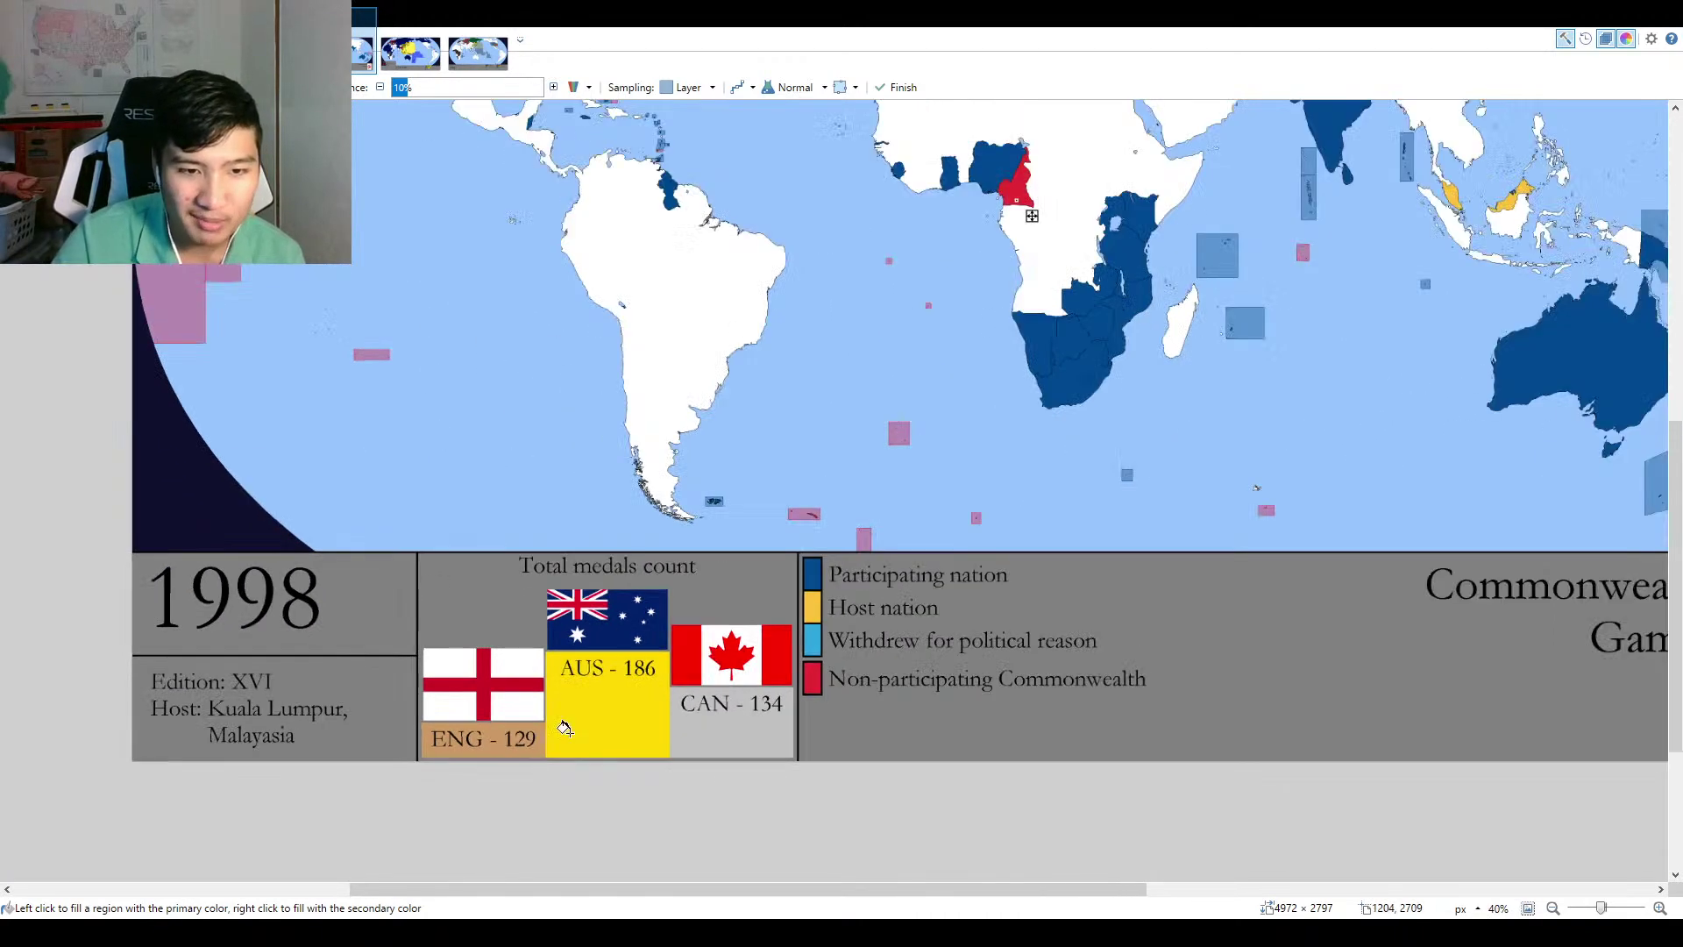
scroll(583, 627, down, 1)
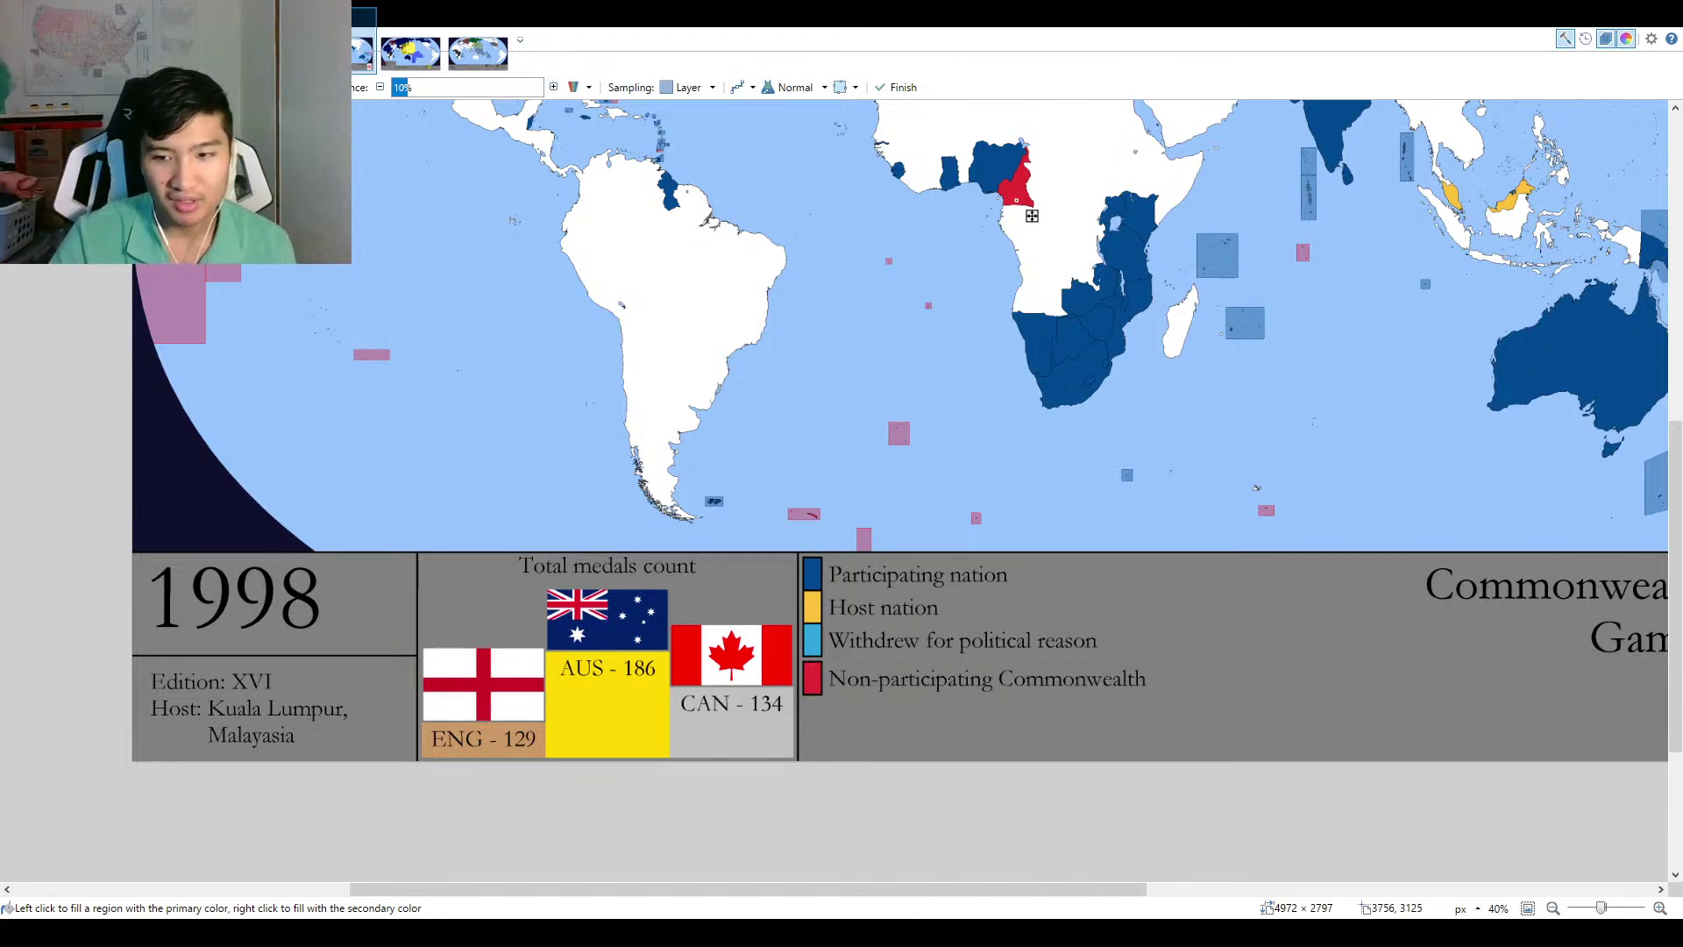
click(1526, 905)
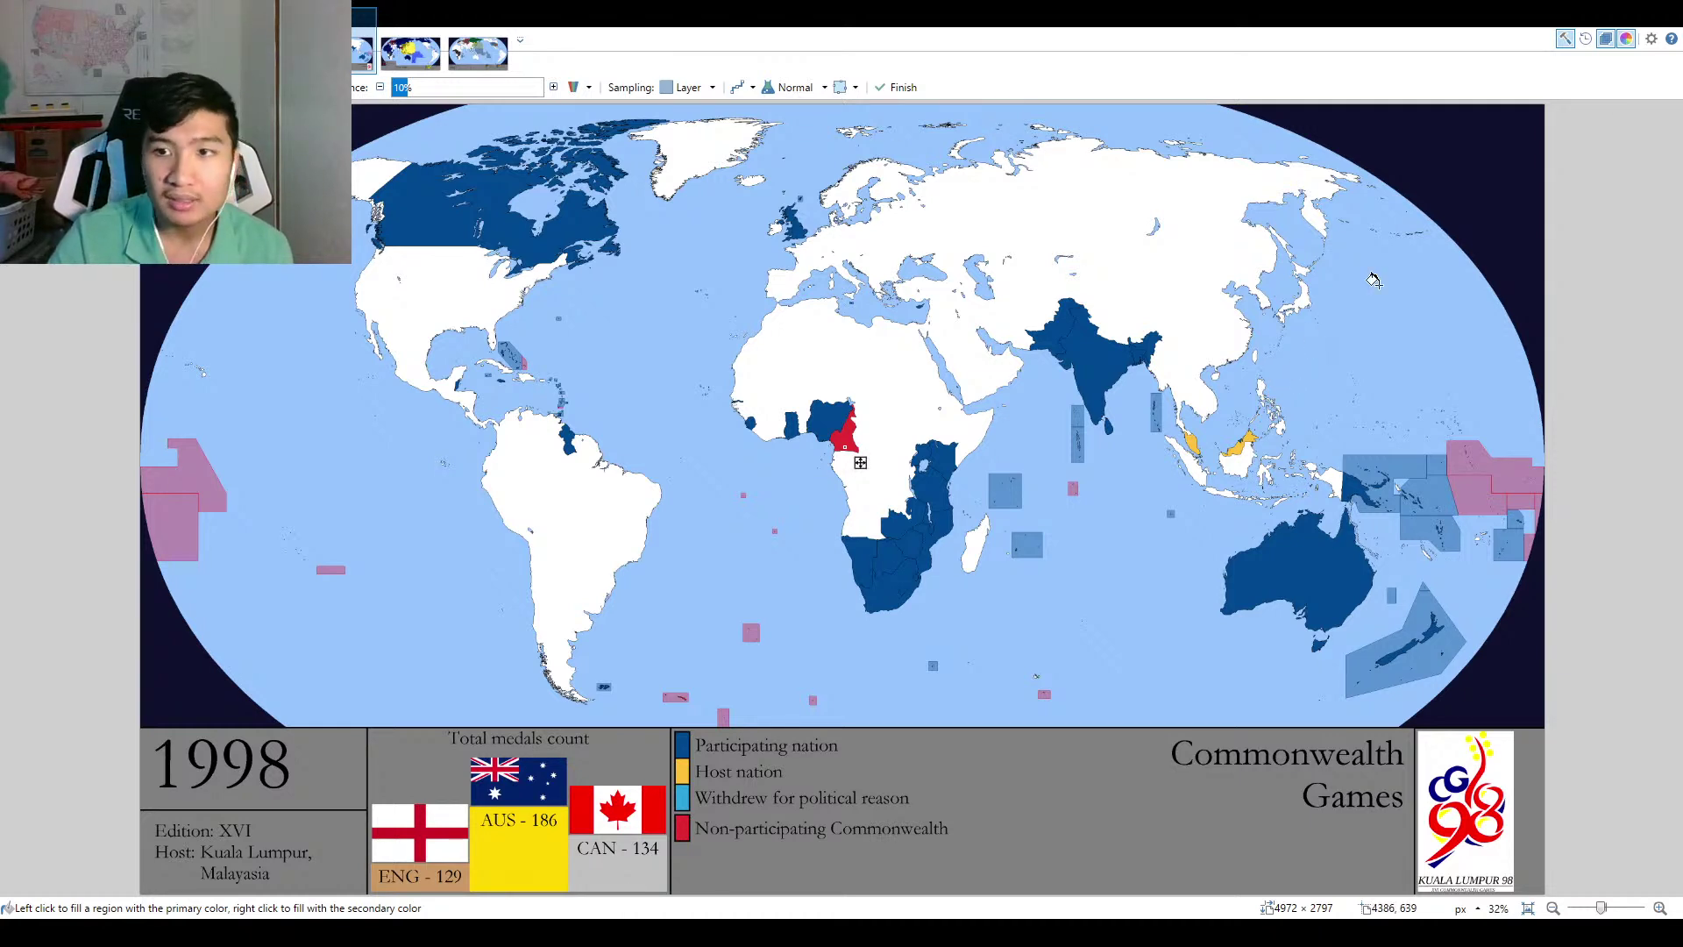
Try overlaying the 1998 Commonwealth of Nations map and the 1990 and 1986 Games maps, removing each one.
key(b)
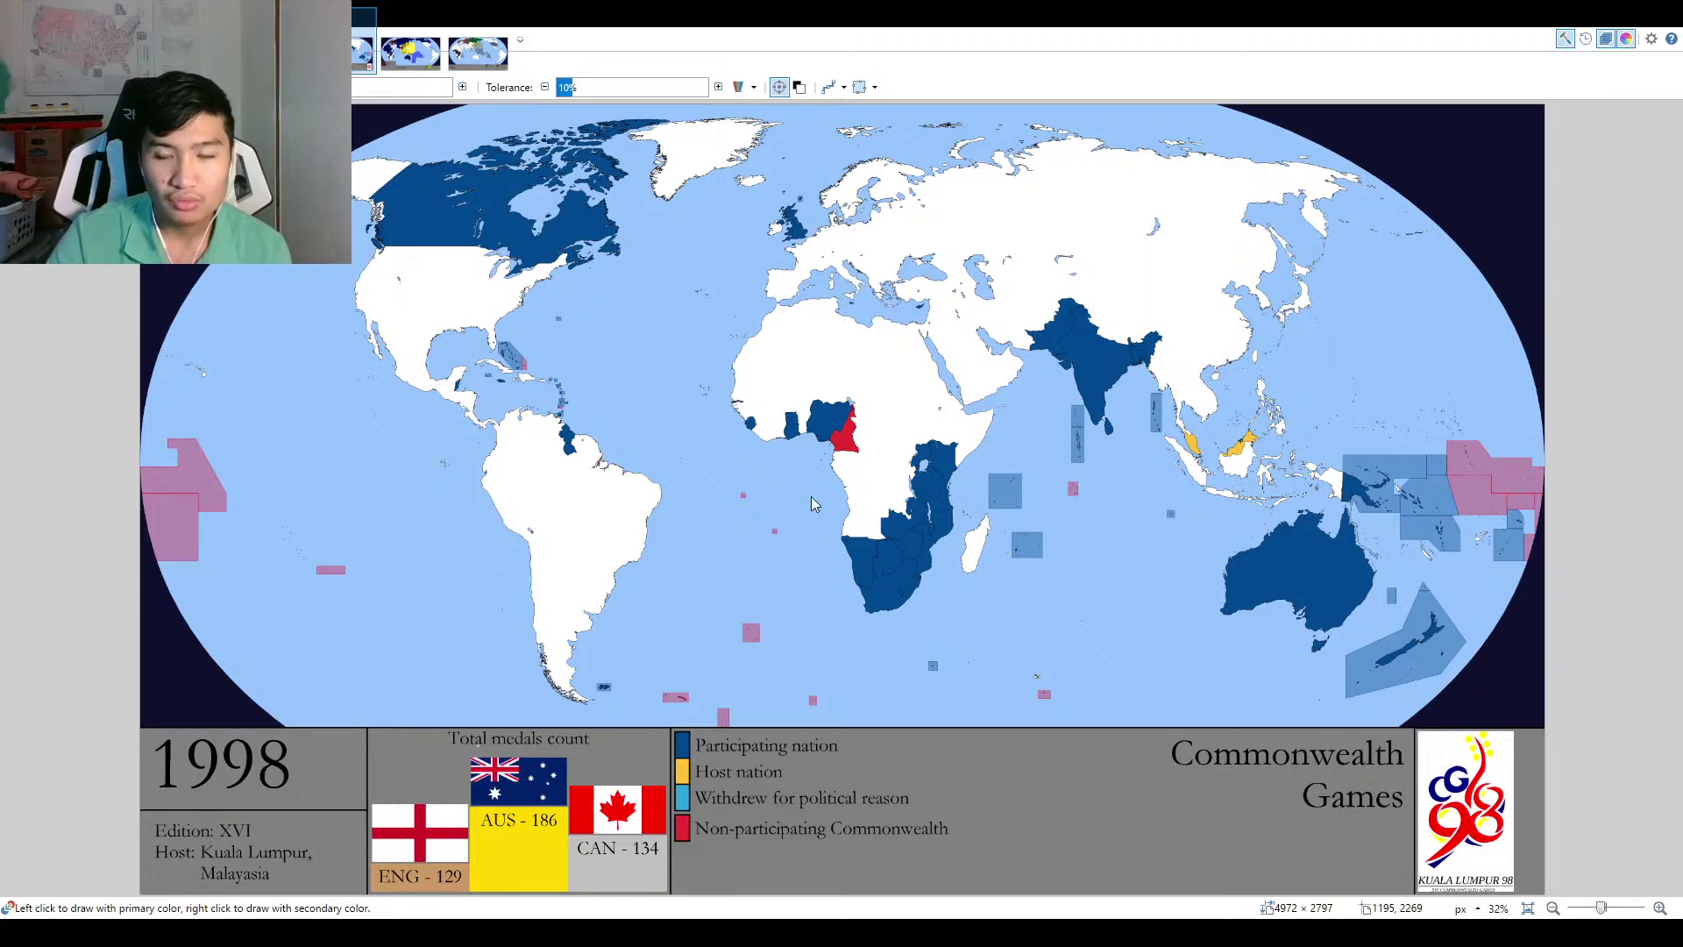
key(ctrl+v)
key(s)
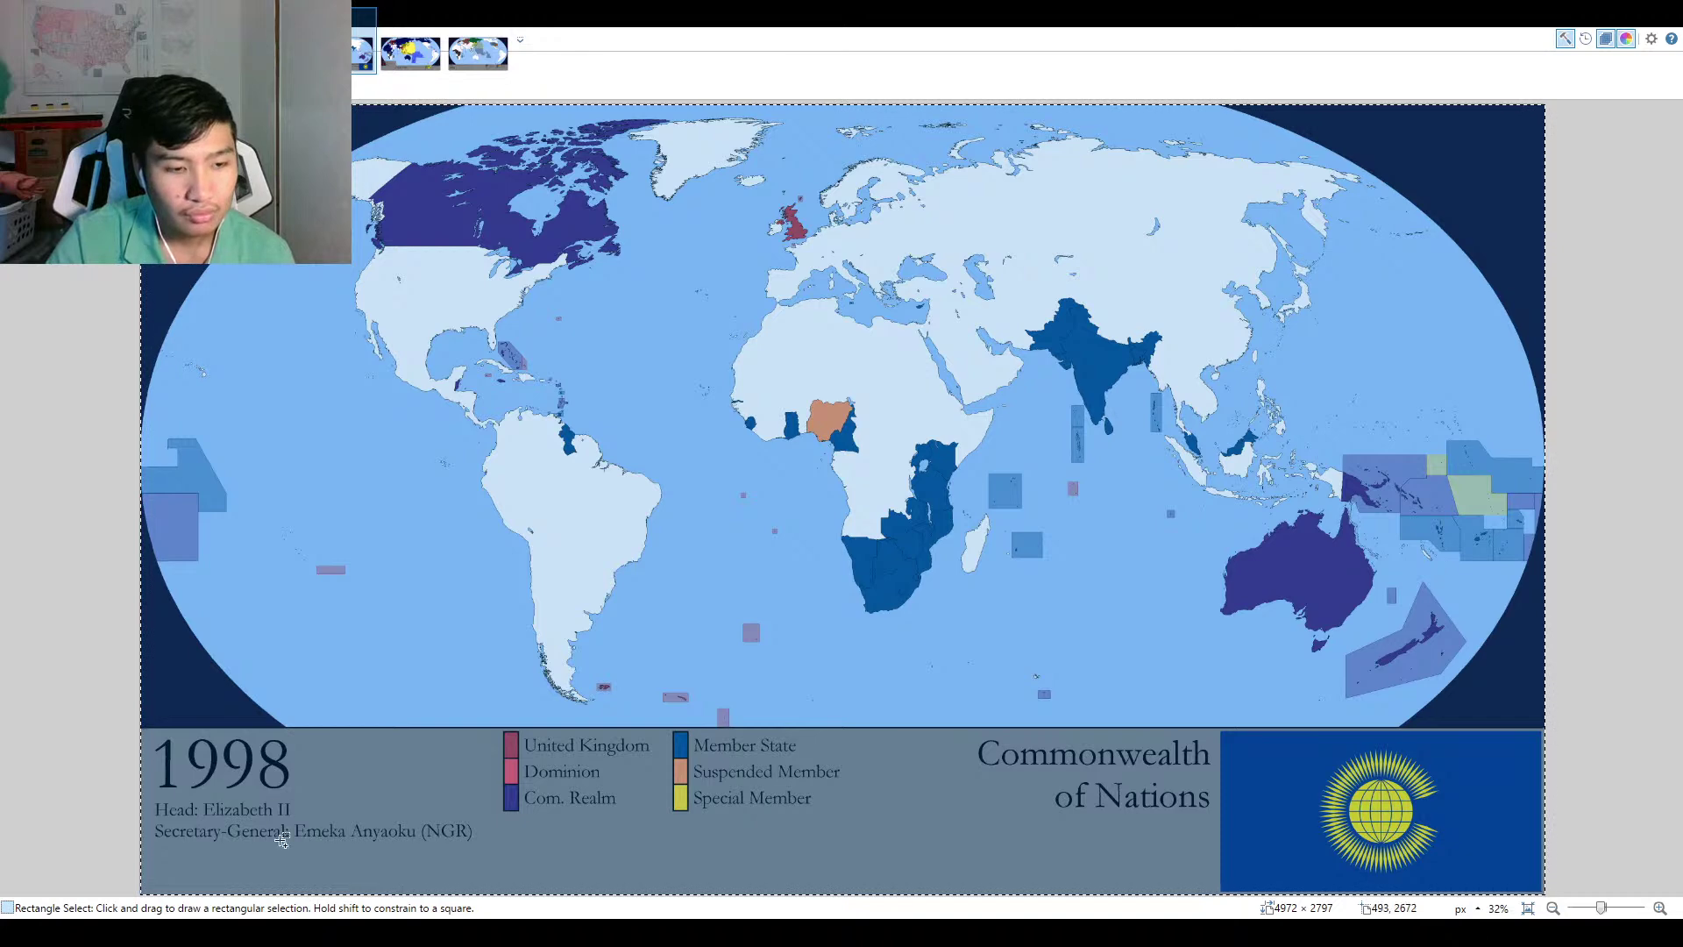
key(ctrl+z)
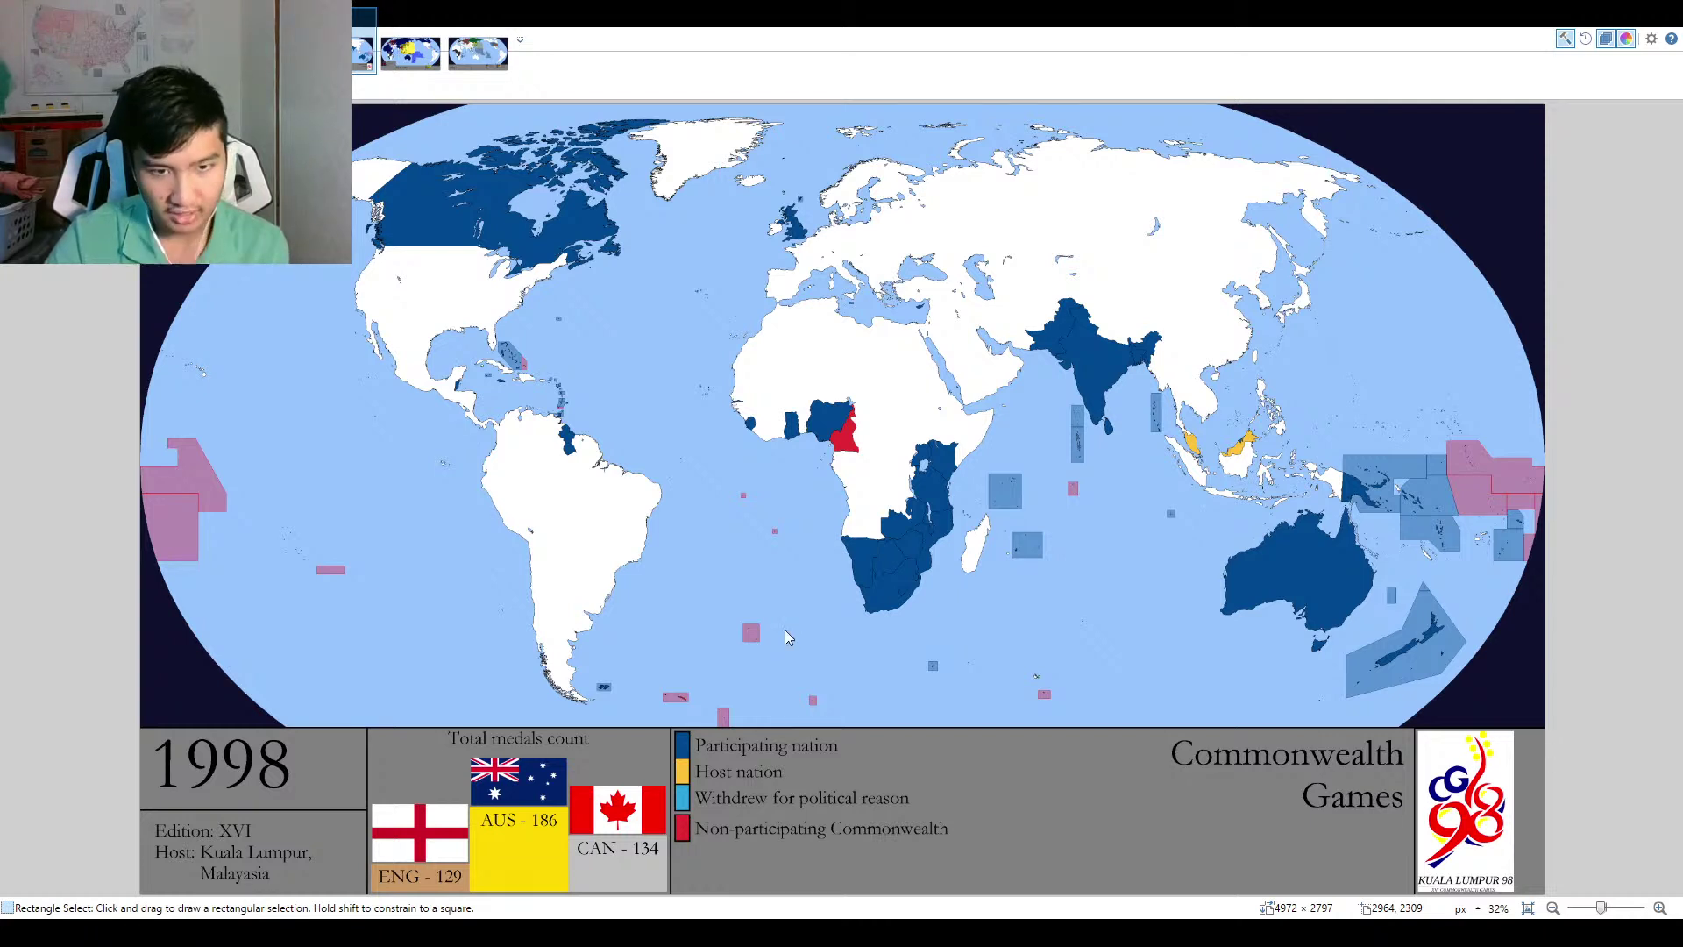
key(ctrl+v)
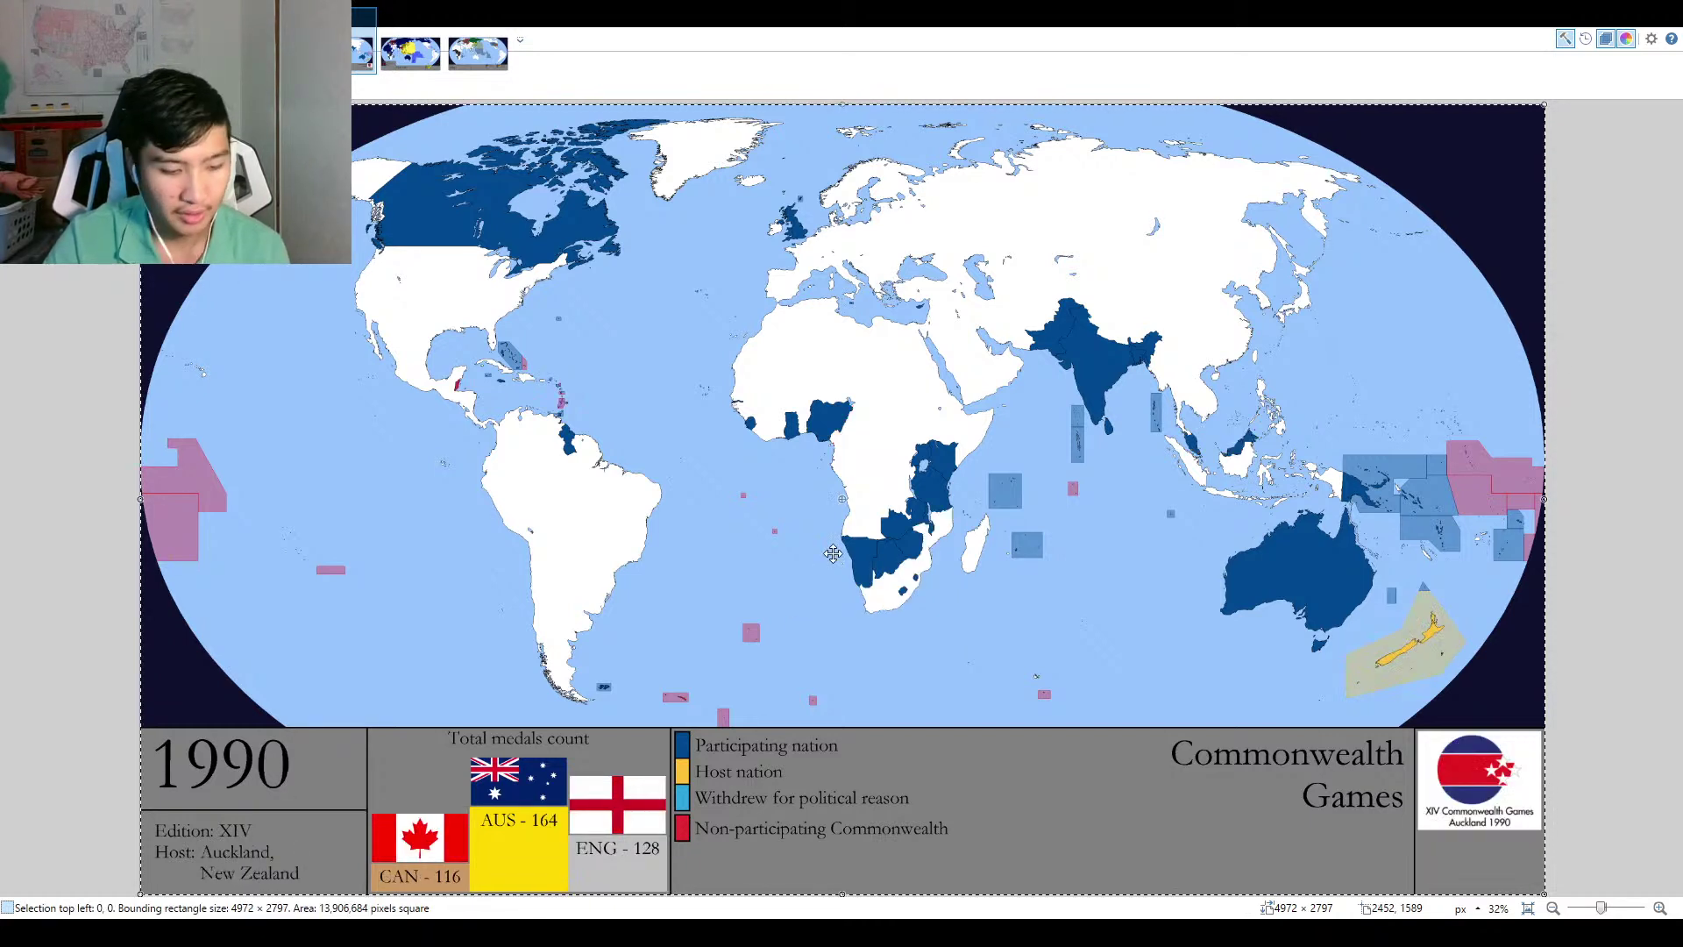
key(ctrl+z)
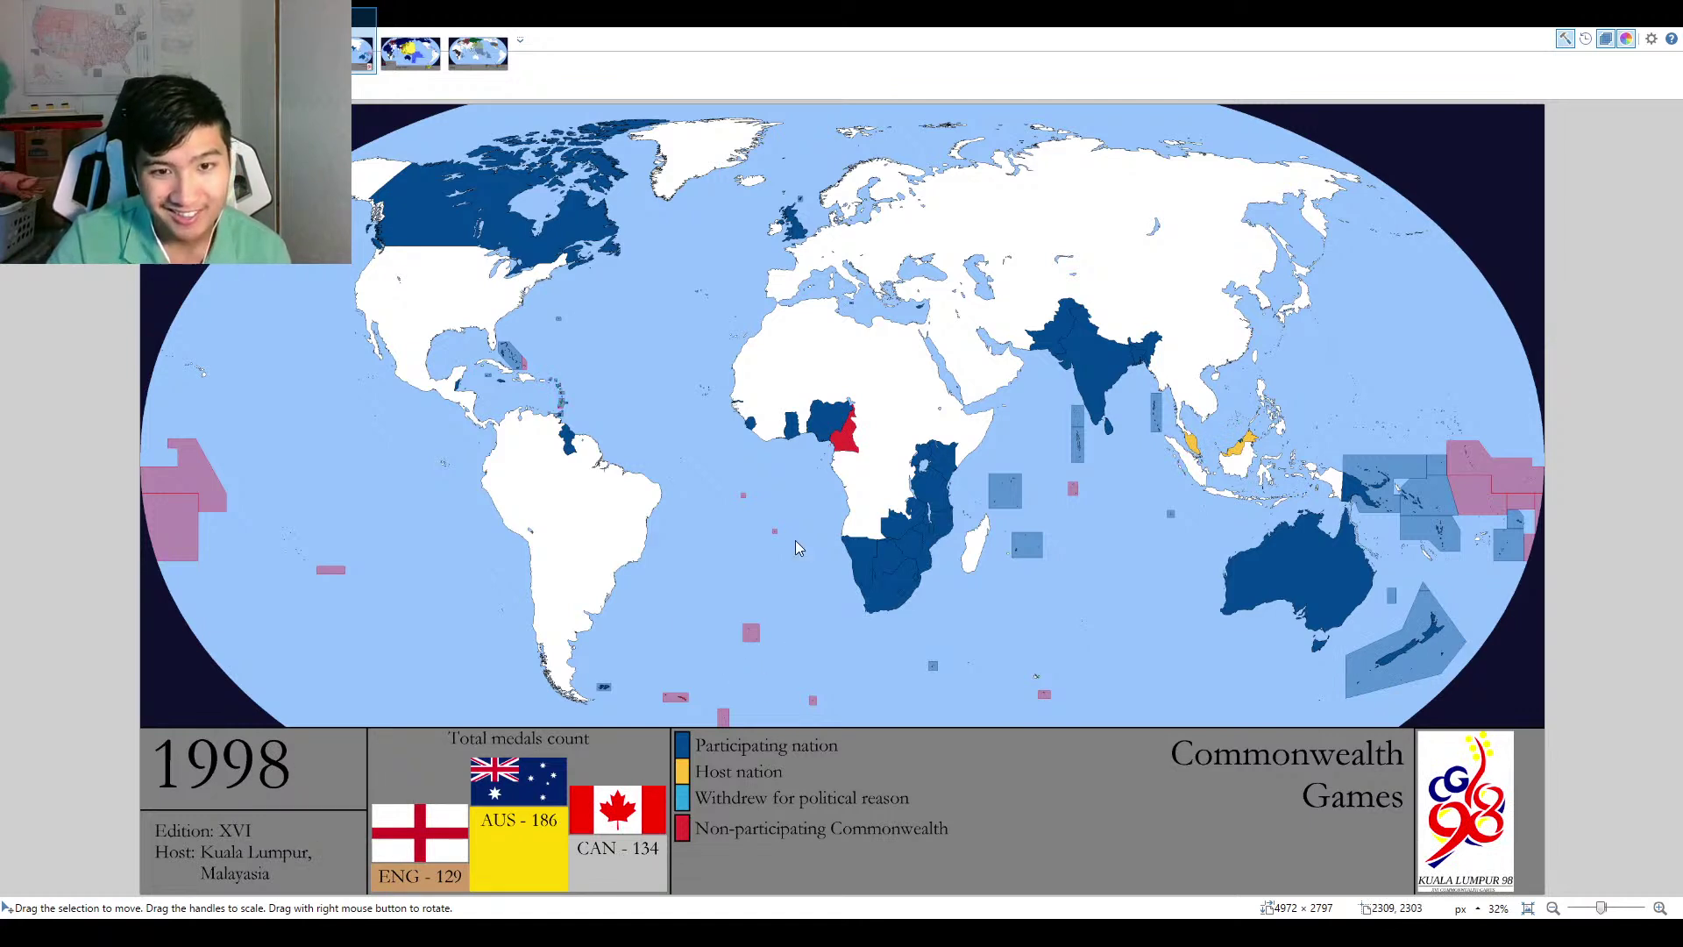
key(ctrl+v)
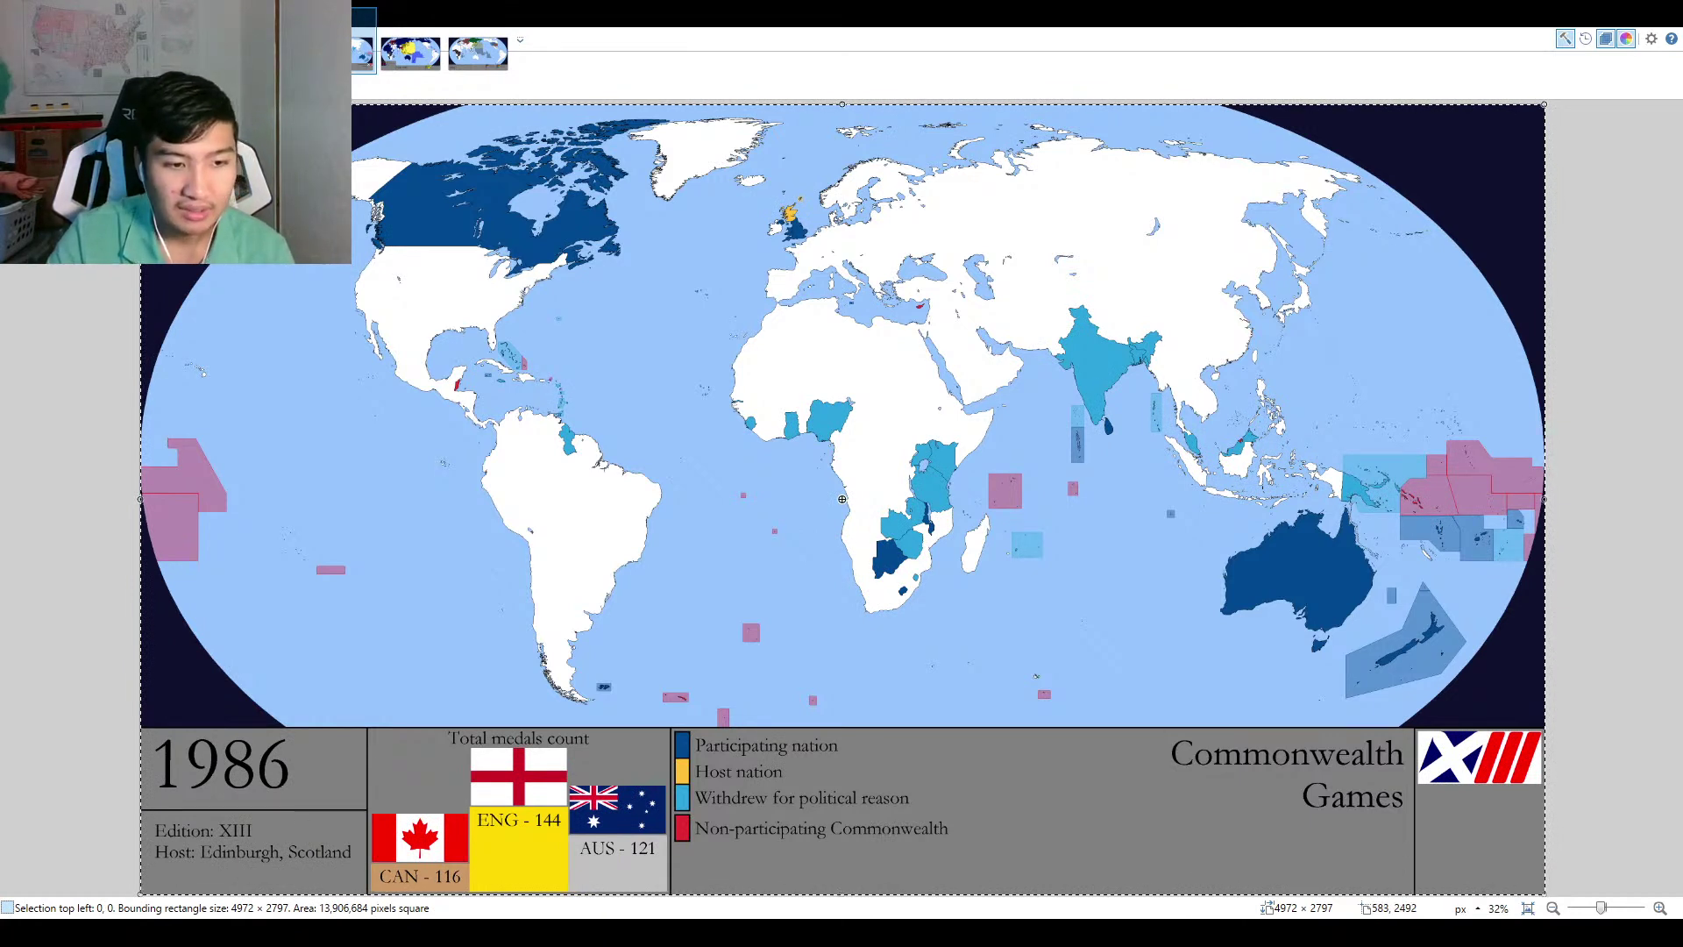
key(ctrl+z)
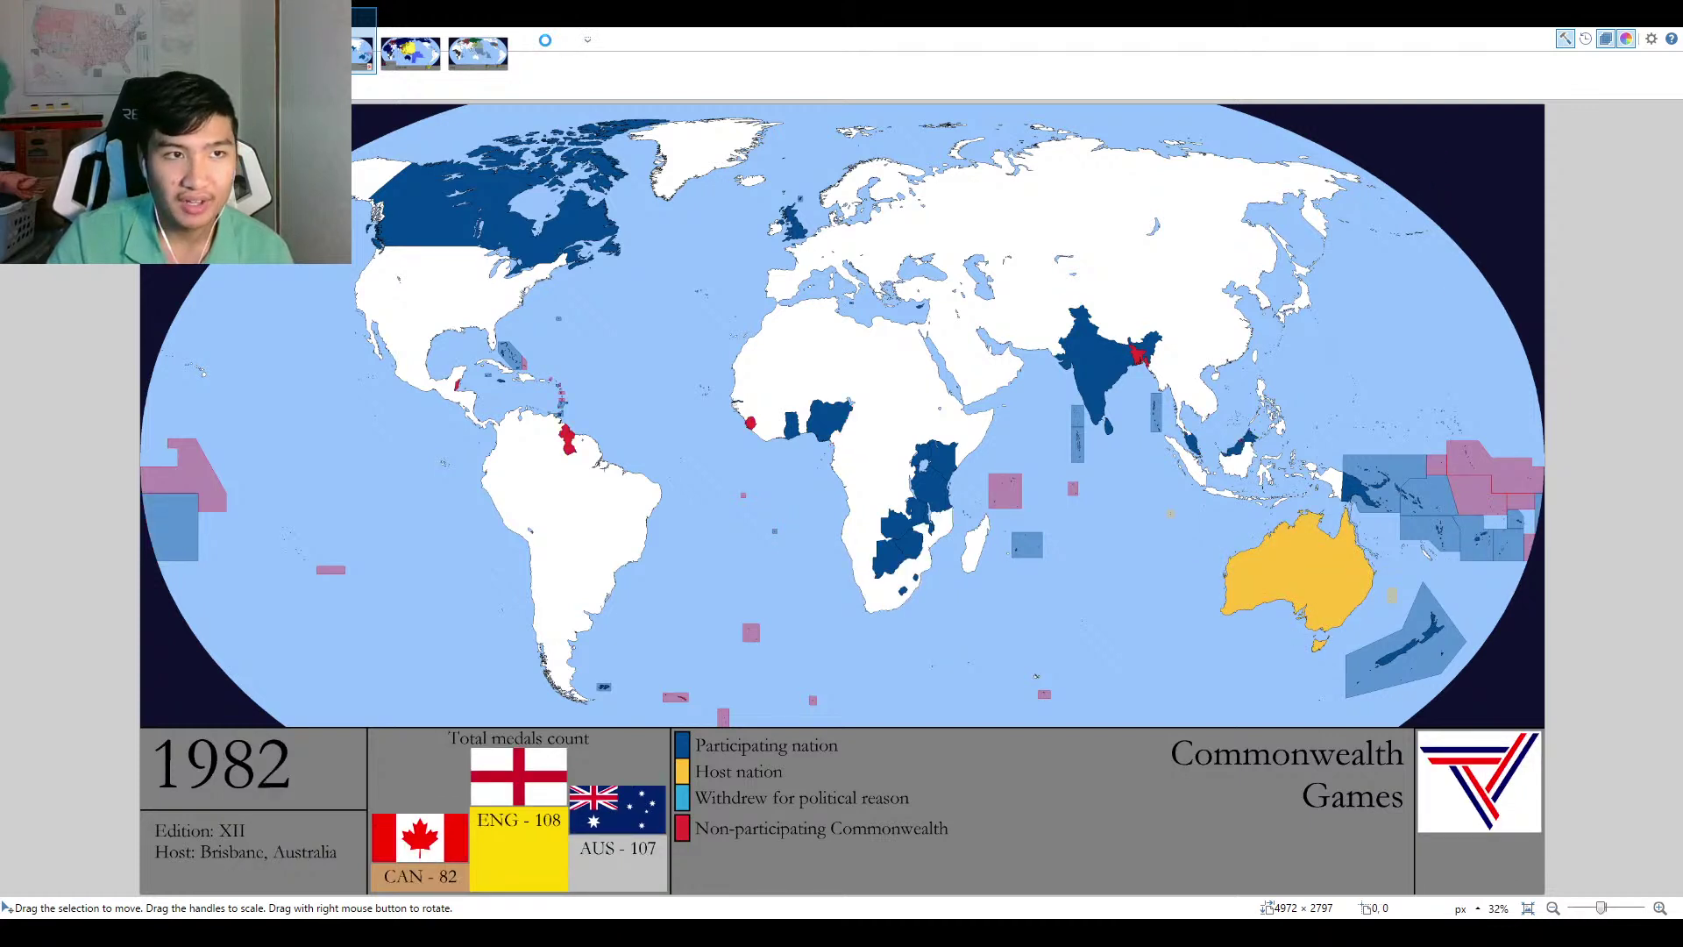
Copy the whole 1982 Commonwealth Games map, close that image and paste the copy over the 1998 map.
key(s)
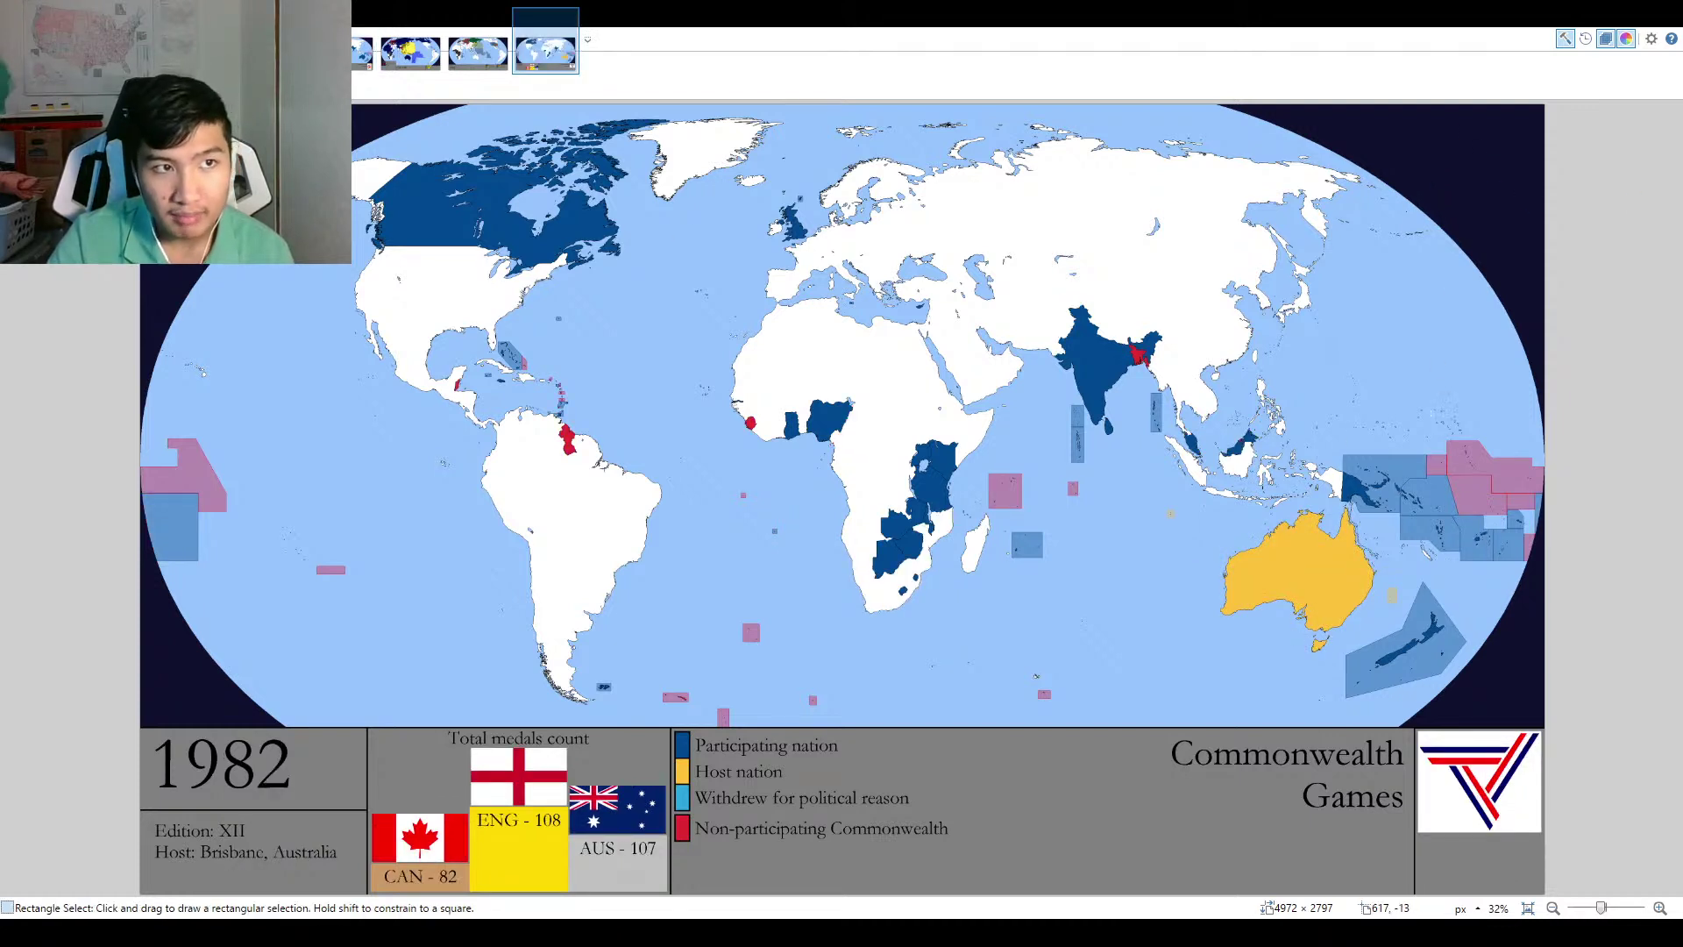
scroll(1374, 663, up, 2)
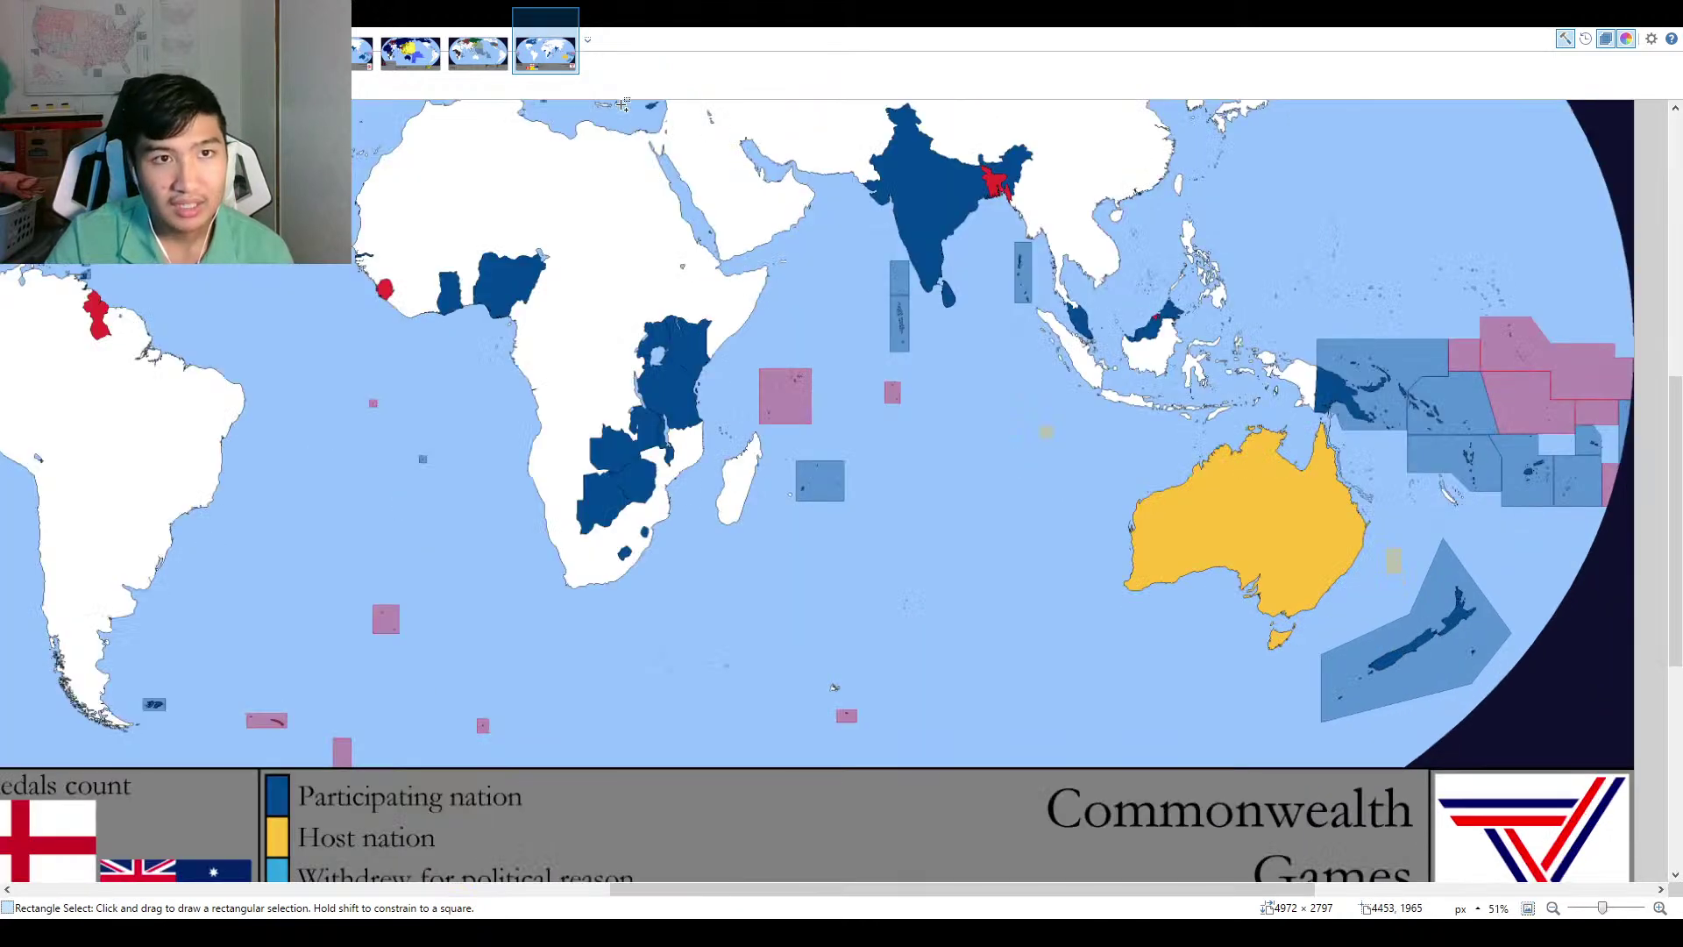
key(ctrl+plus)
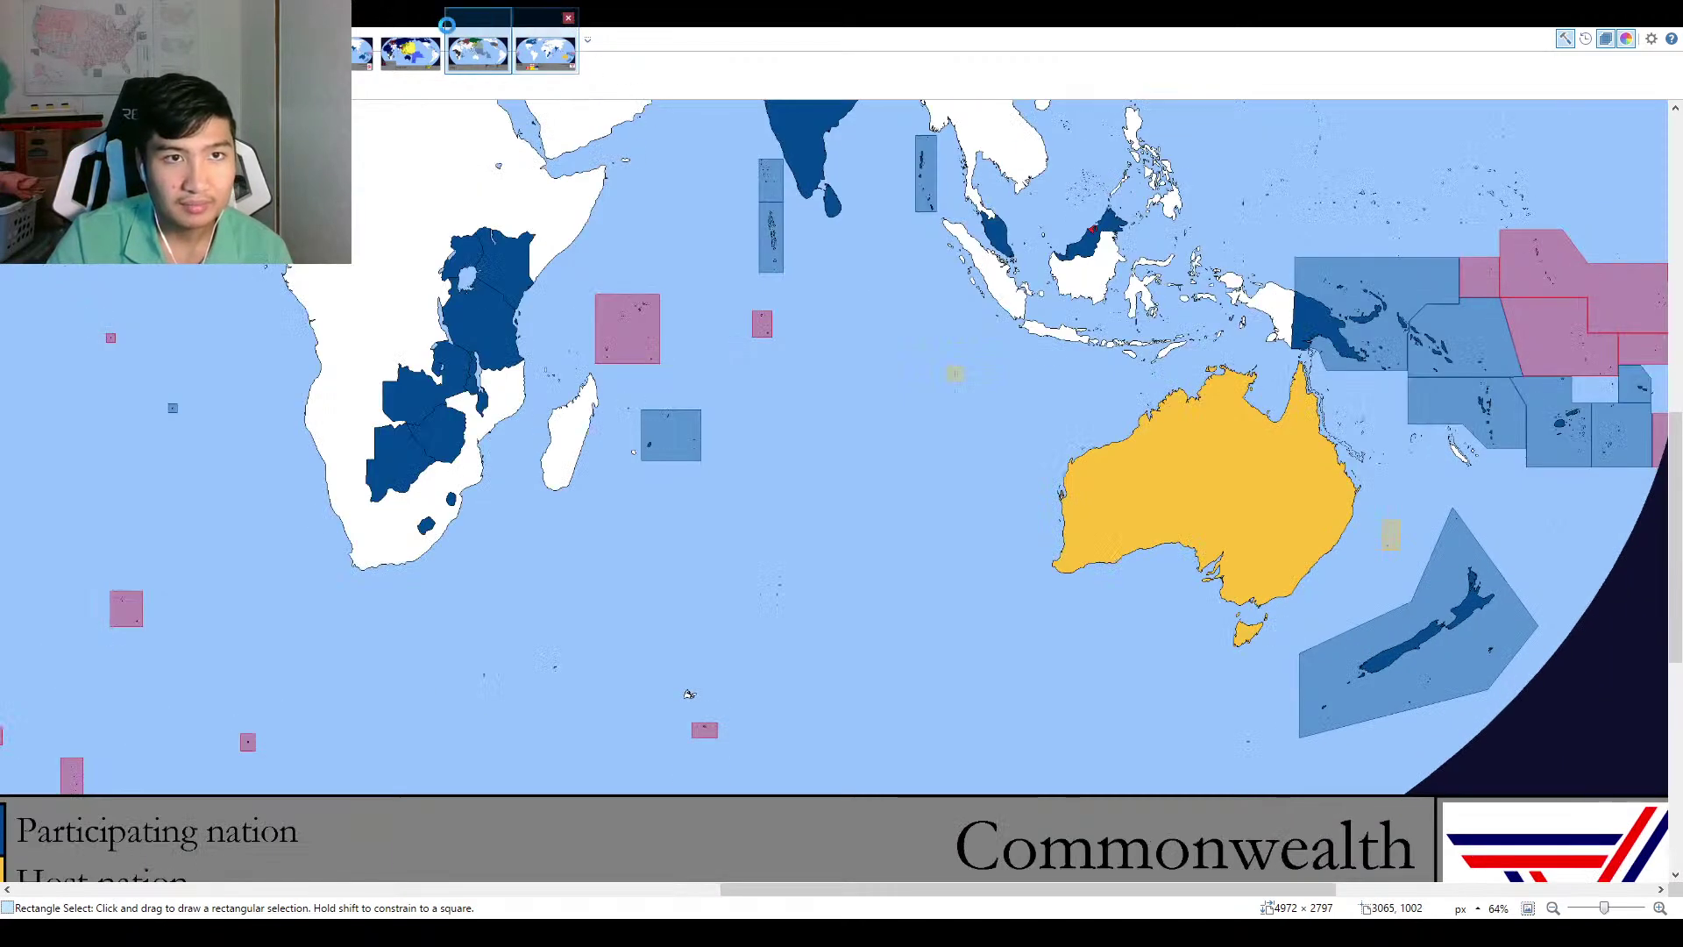
key(ctrl+w)
click(359, 54)
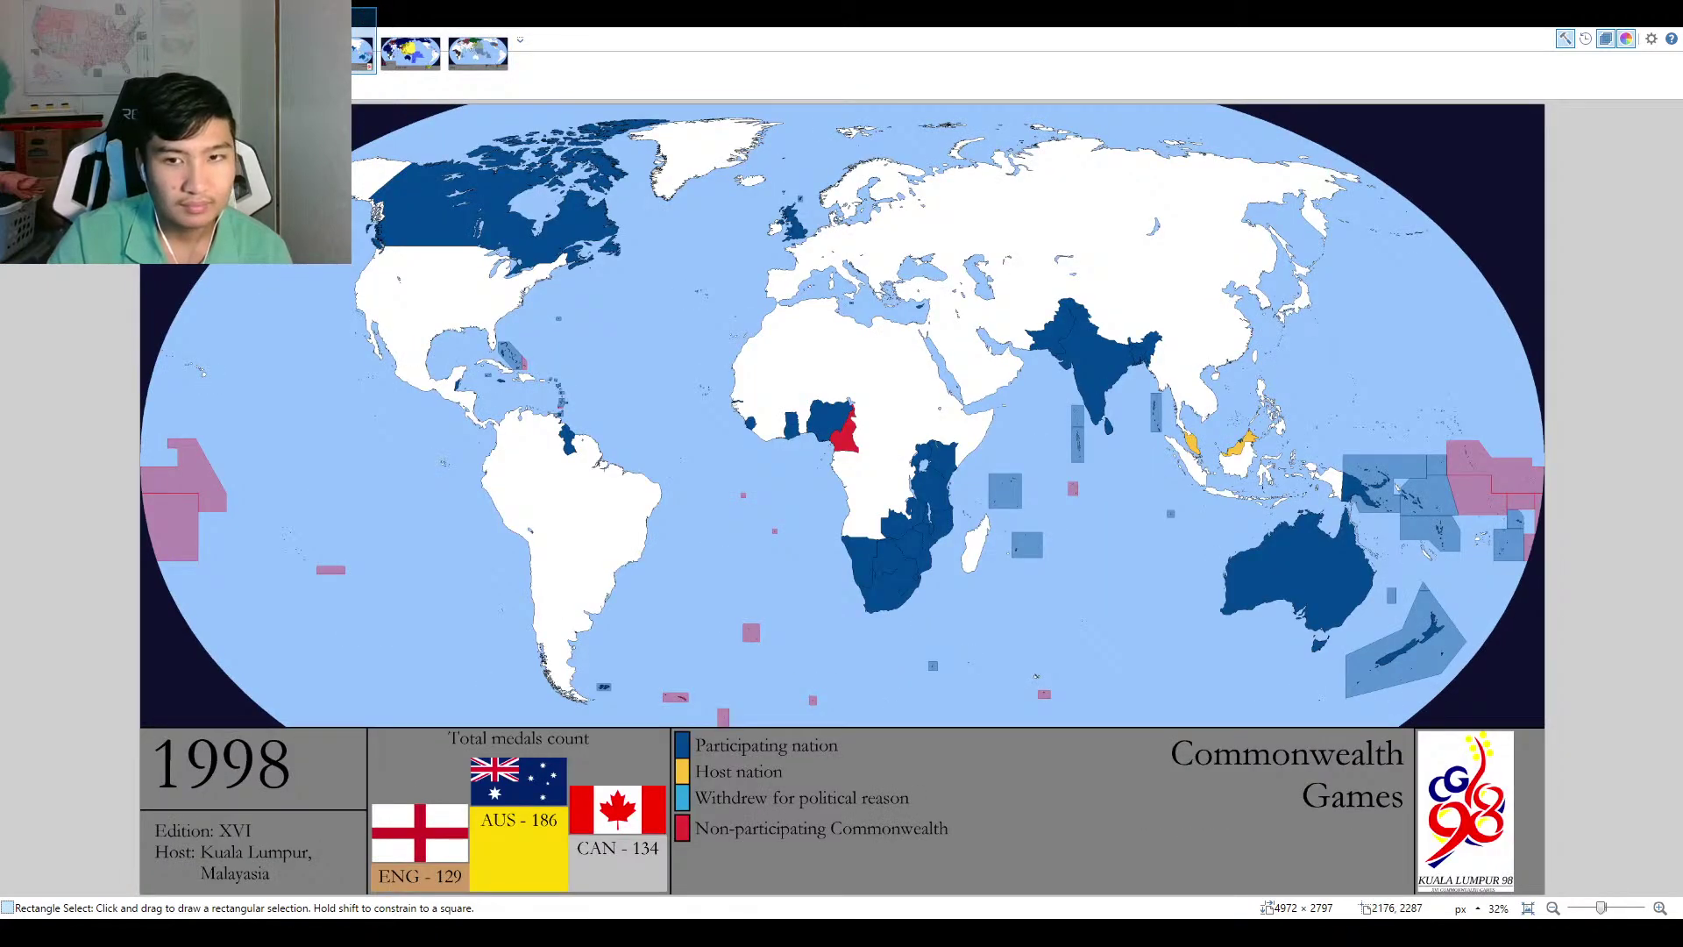
key(ctrl+v)
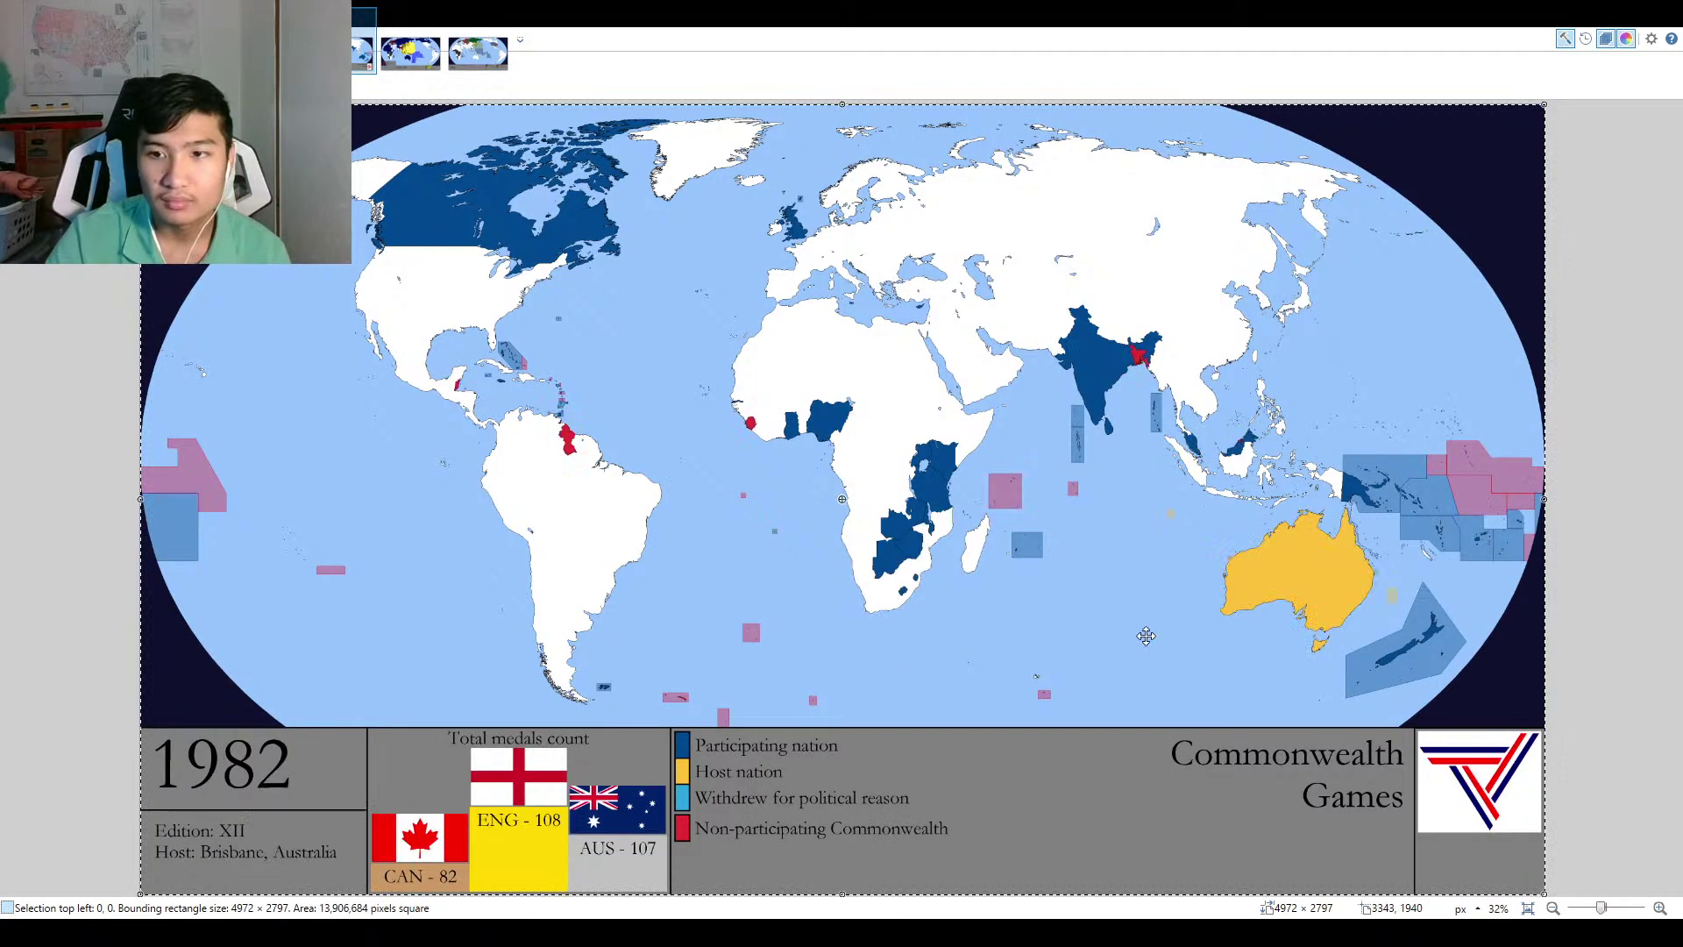
Undo the full-map paste and use the copied 1982 map again to restore only Fiji's blue zone on the 1998 map.
scroll(1481, 456, up, 4)
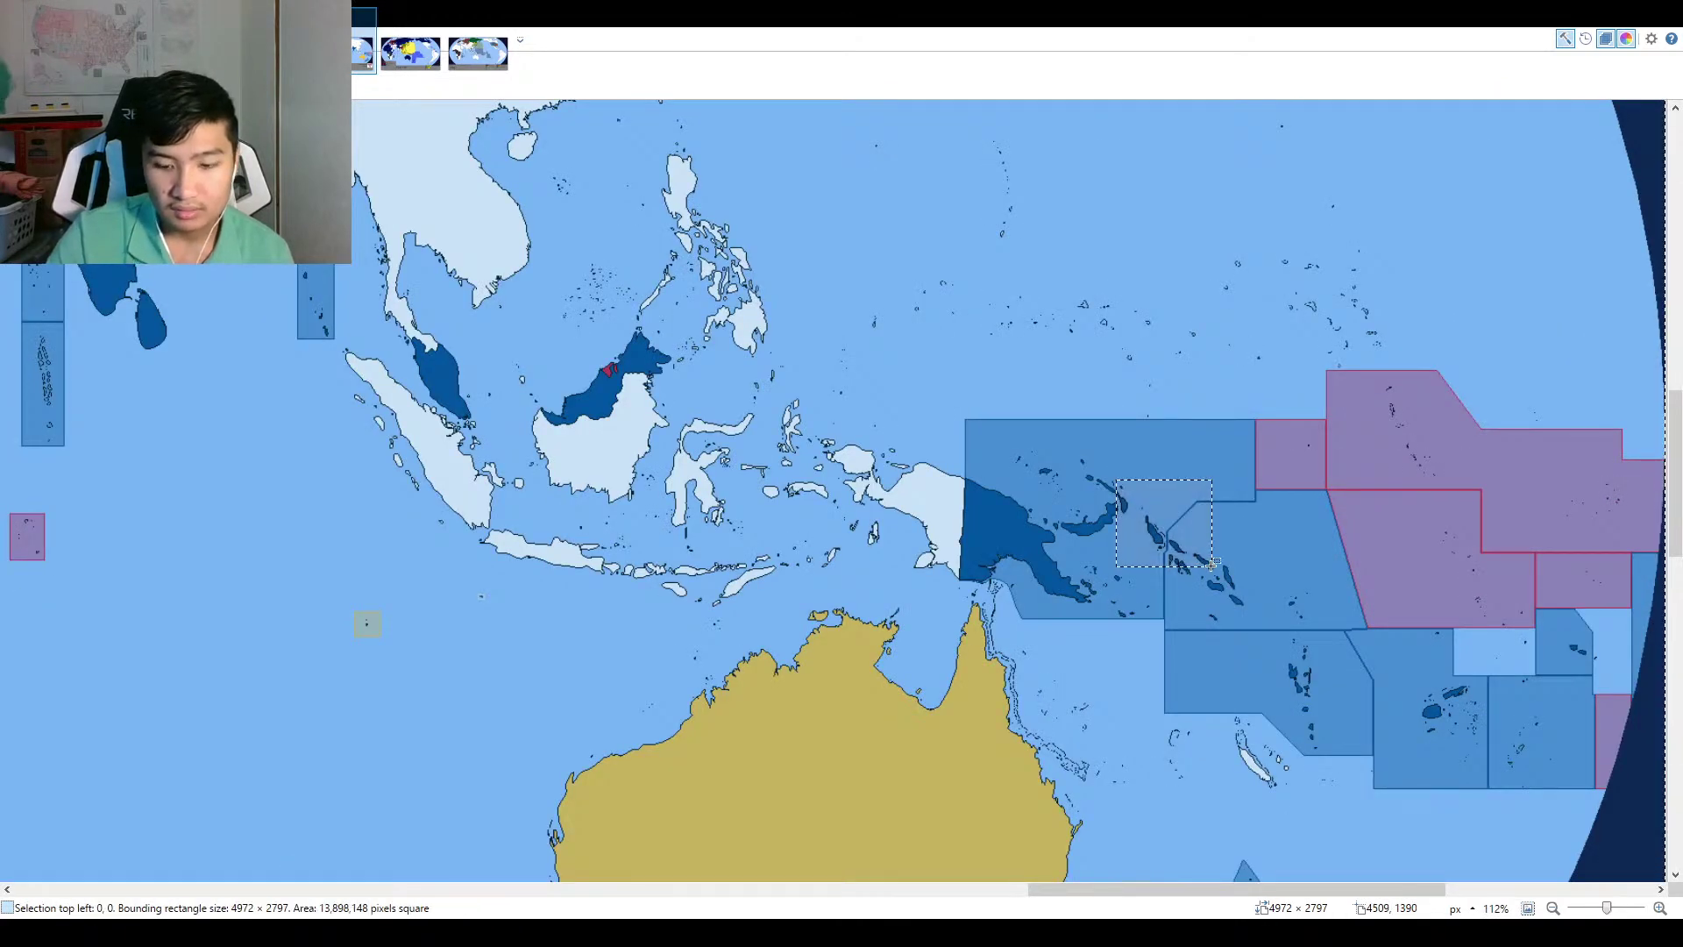
key(ctrl+z)
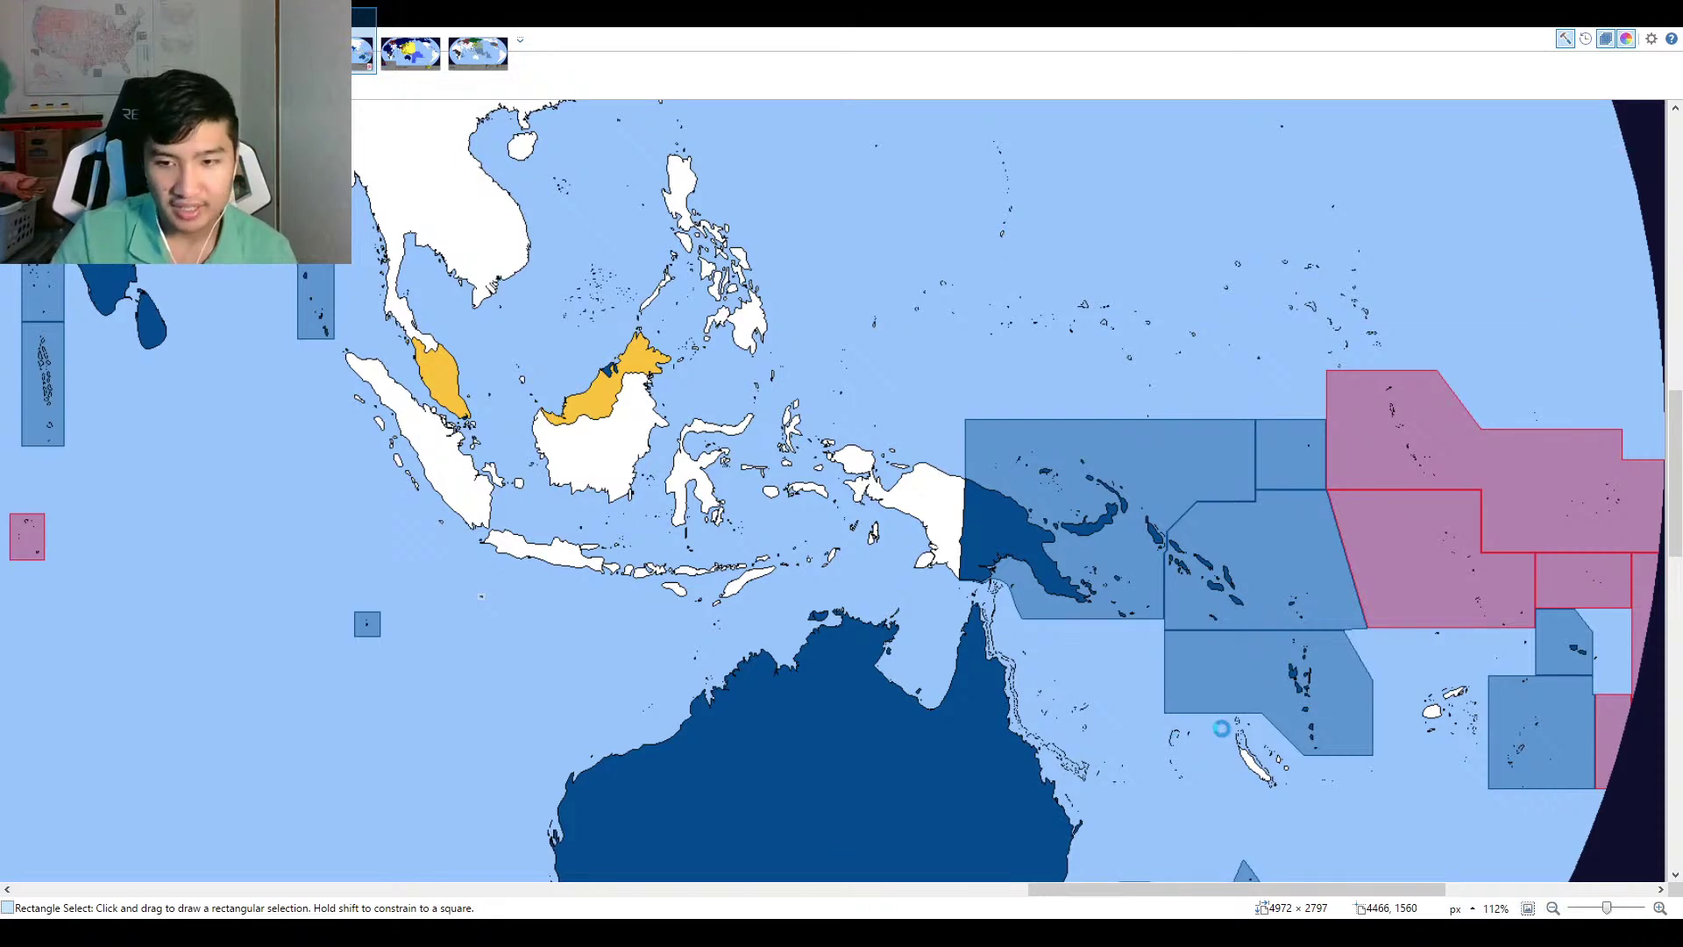
key(ctrl+v)
scroll(1405, 694, up, 6)
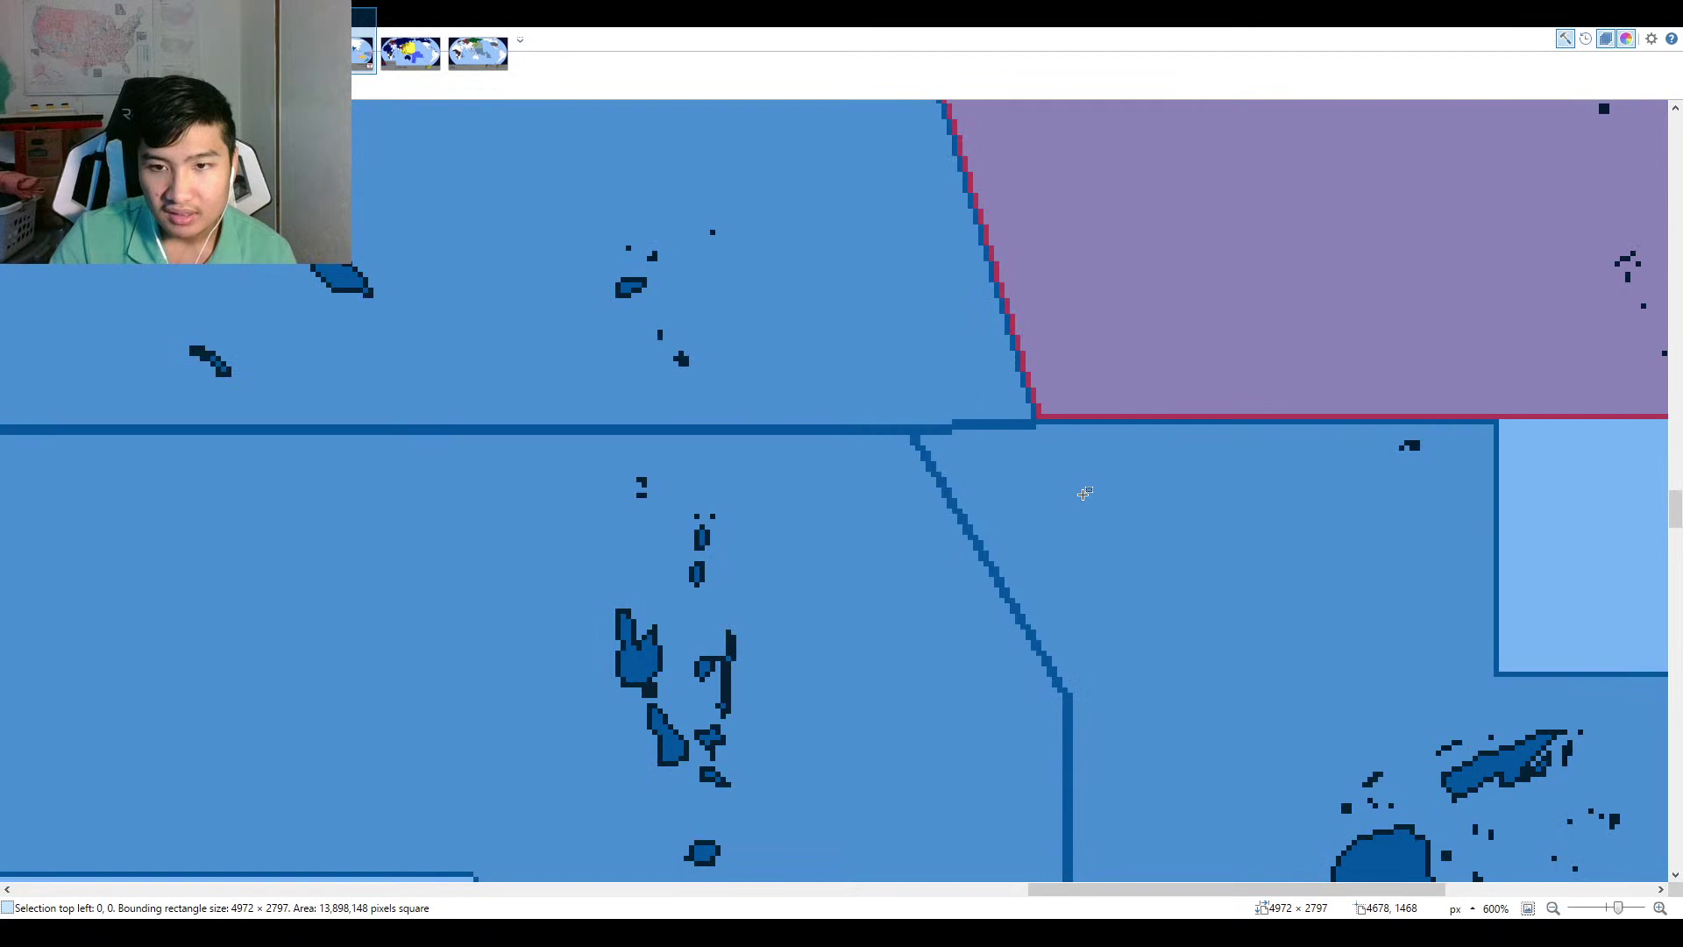
drag(886, 423, 1063, 732)
key(ctrl+d)
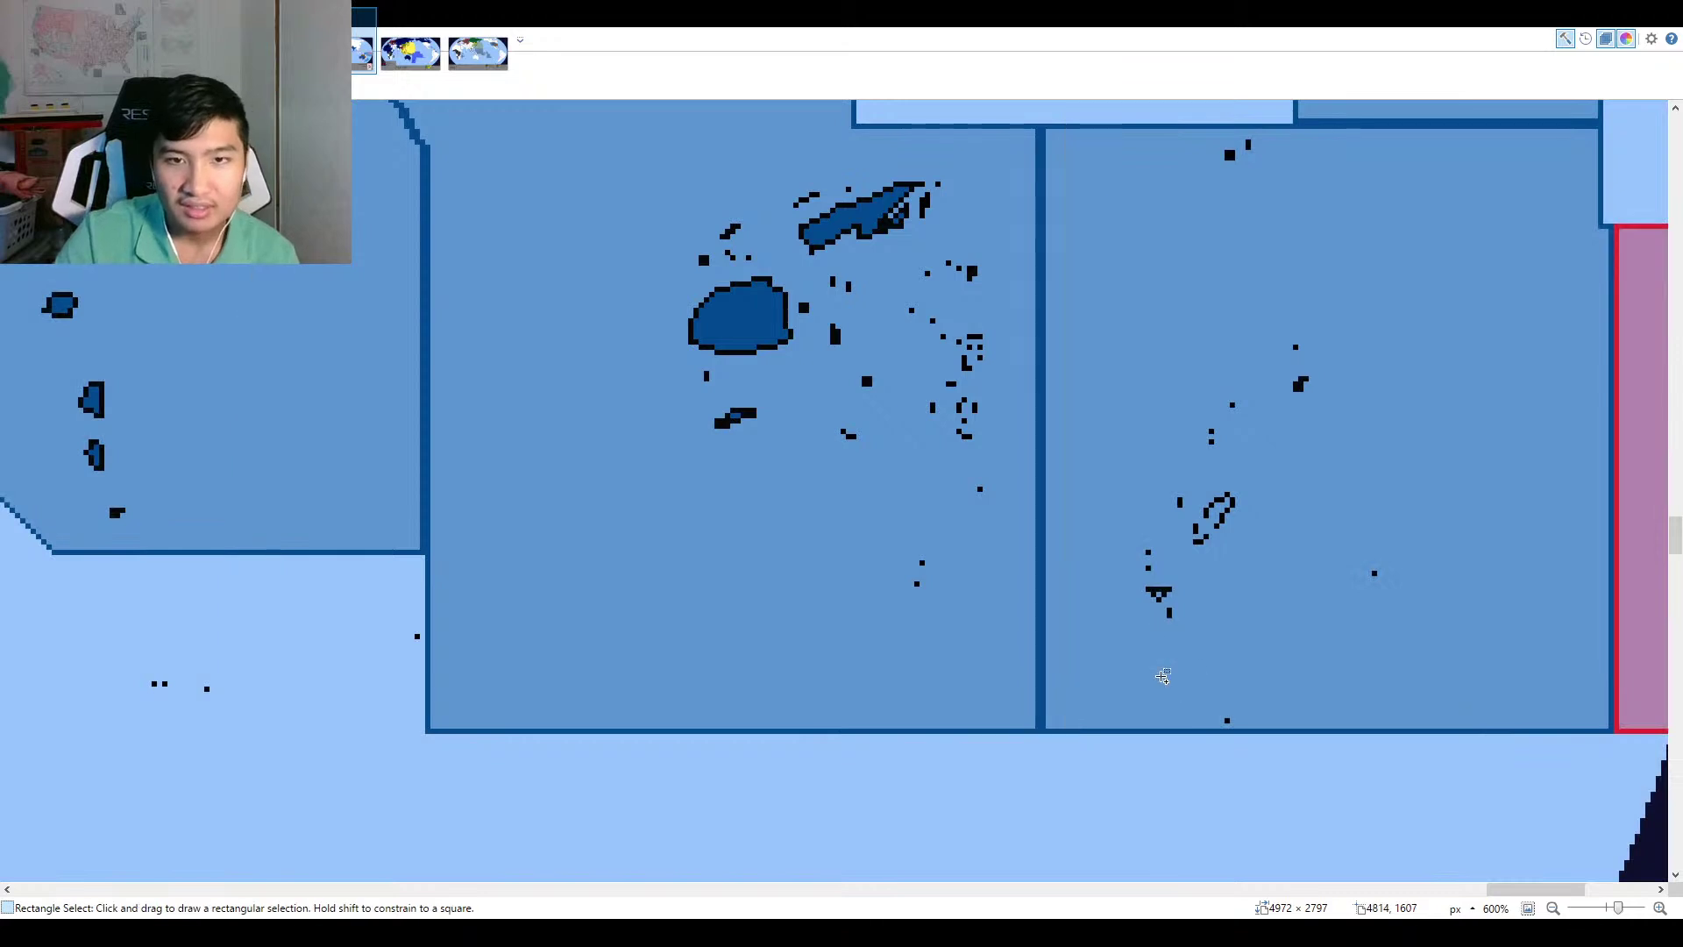
scroll(1163, 675, down, 4)
scroll(1528, 367, down, 1)
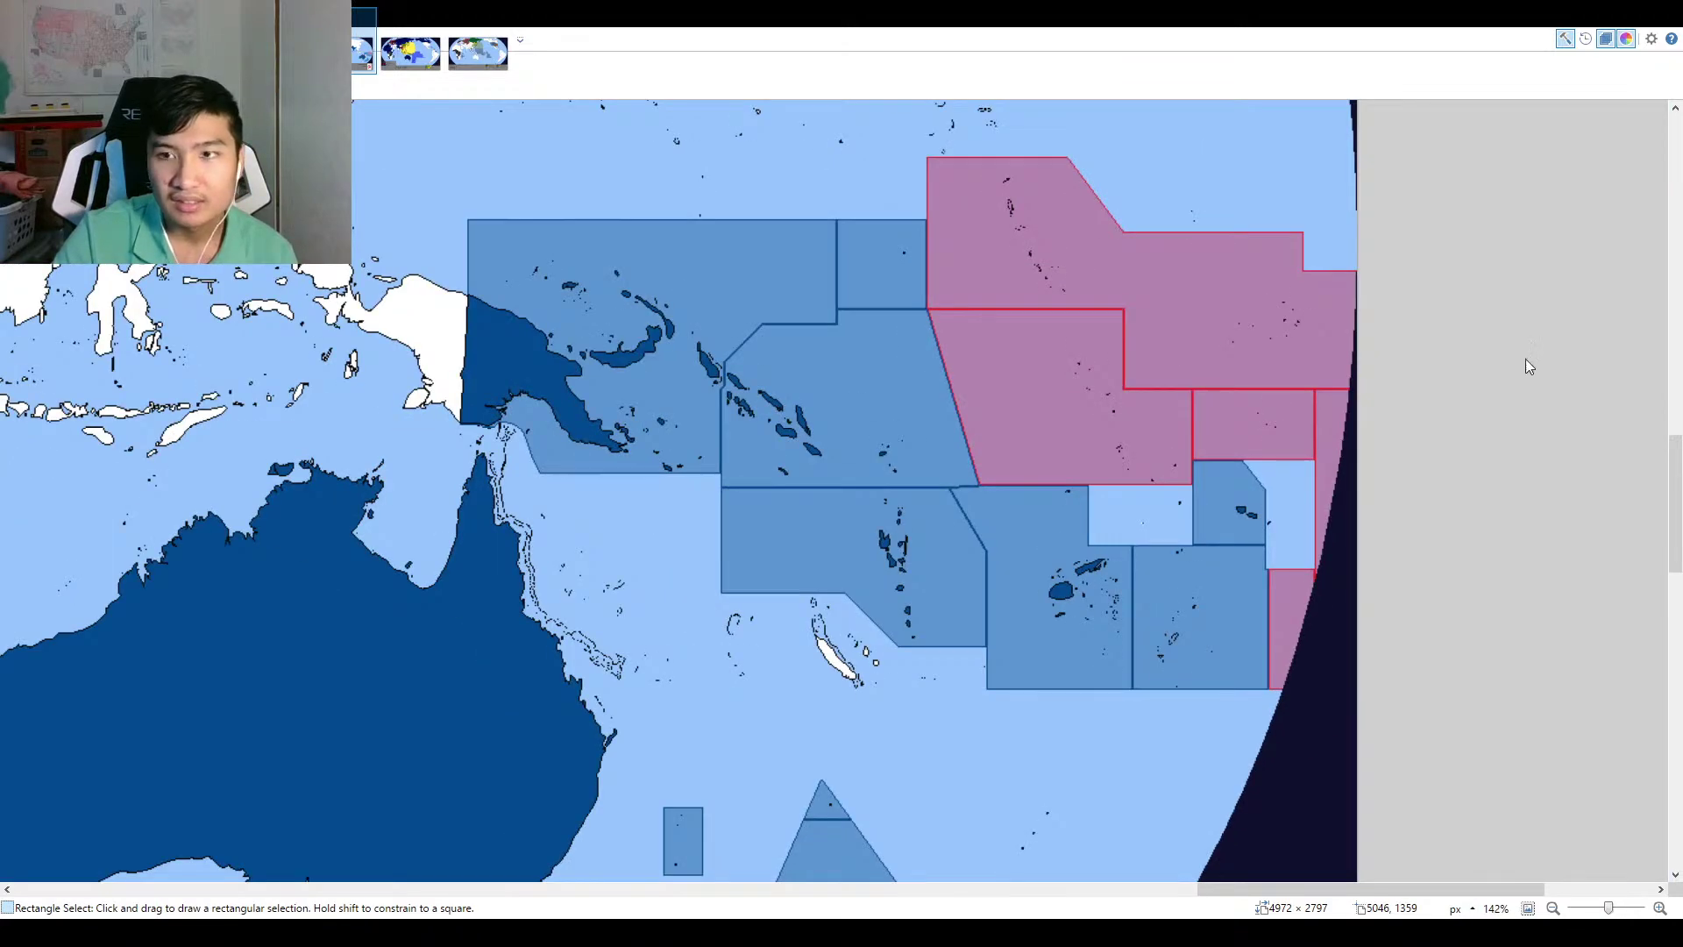
click(1528, 908)
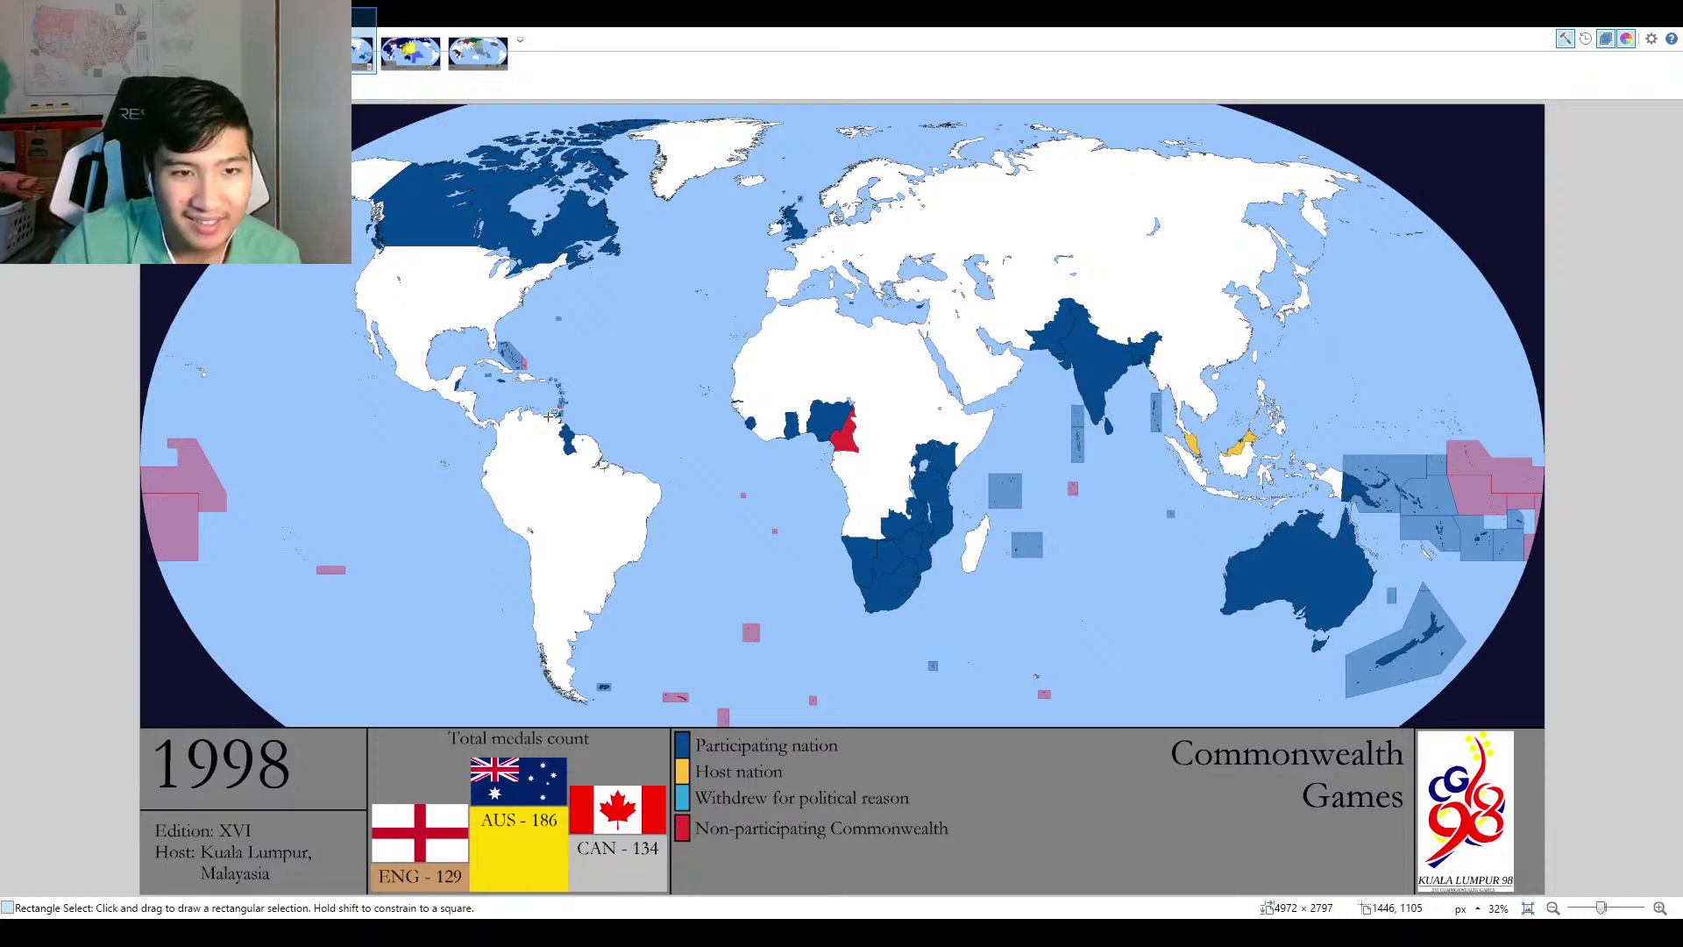
Change Grenada's island, zone and red outline in the Caribbean to the blue participating-nation colours.
scroll(575, 386, up, 5)
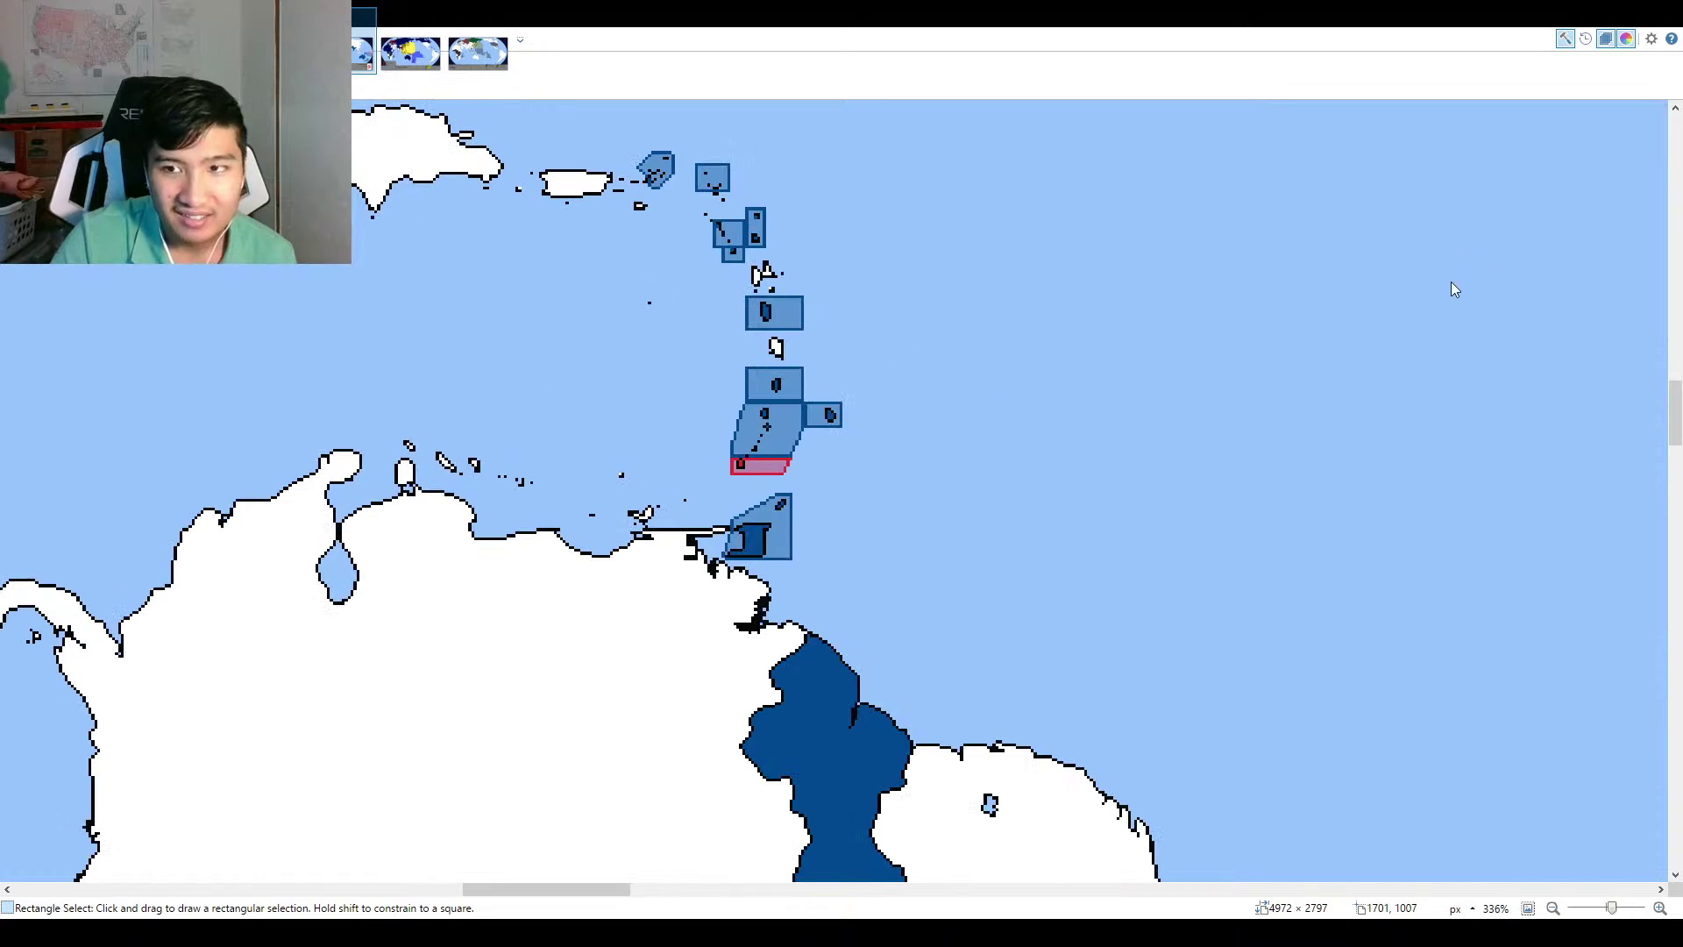
key(f)
scroll(702, 421, up, 5)
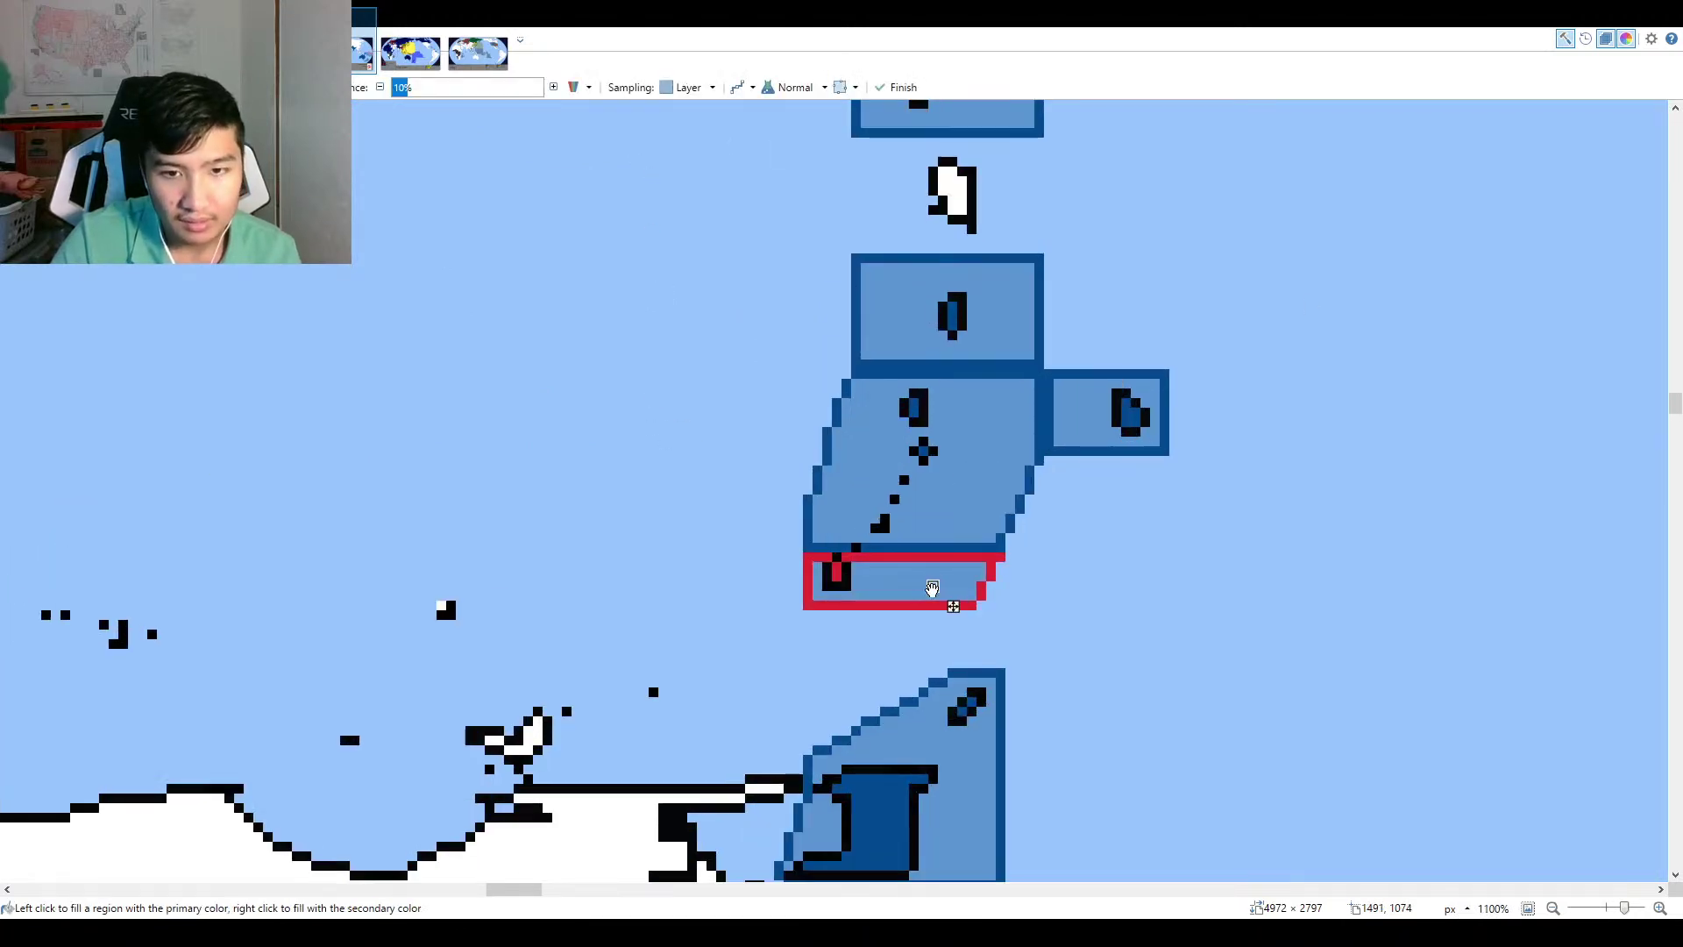
key(k)
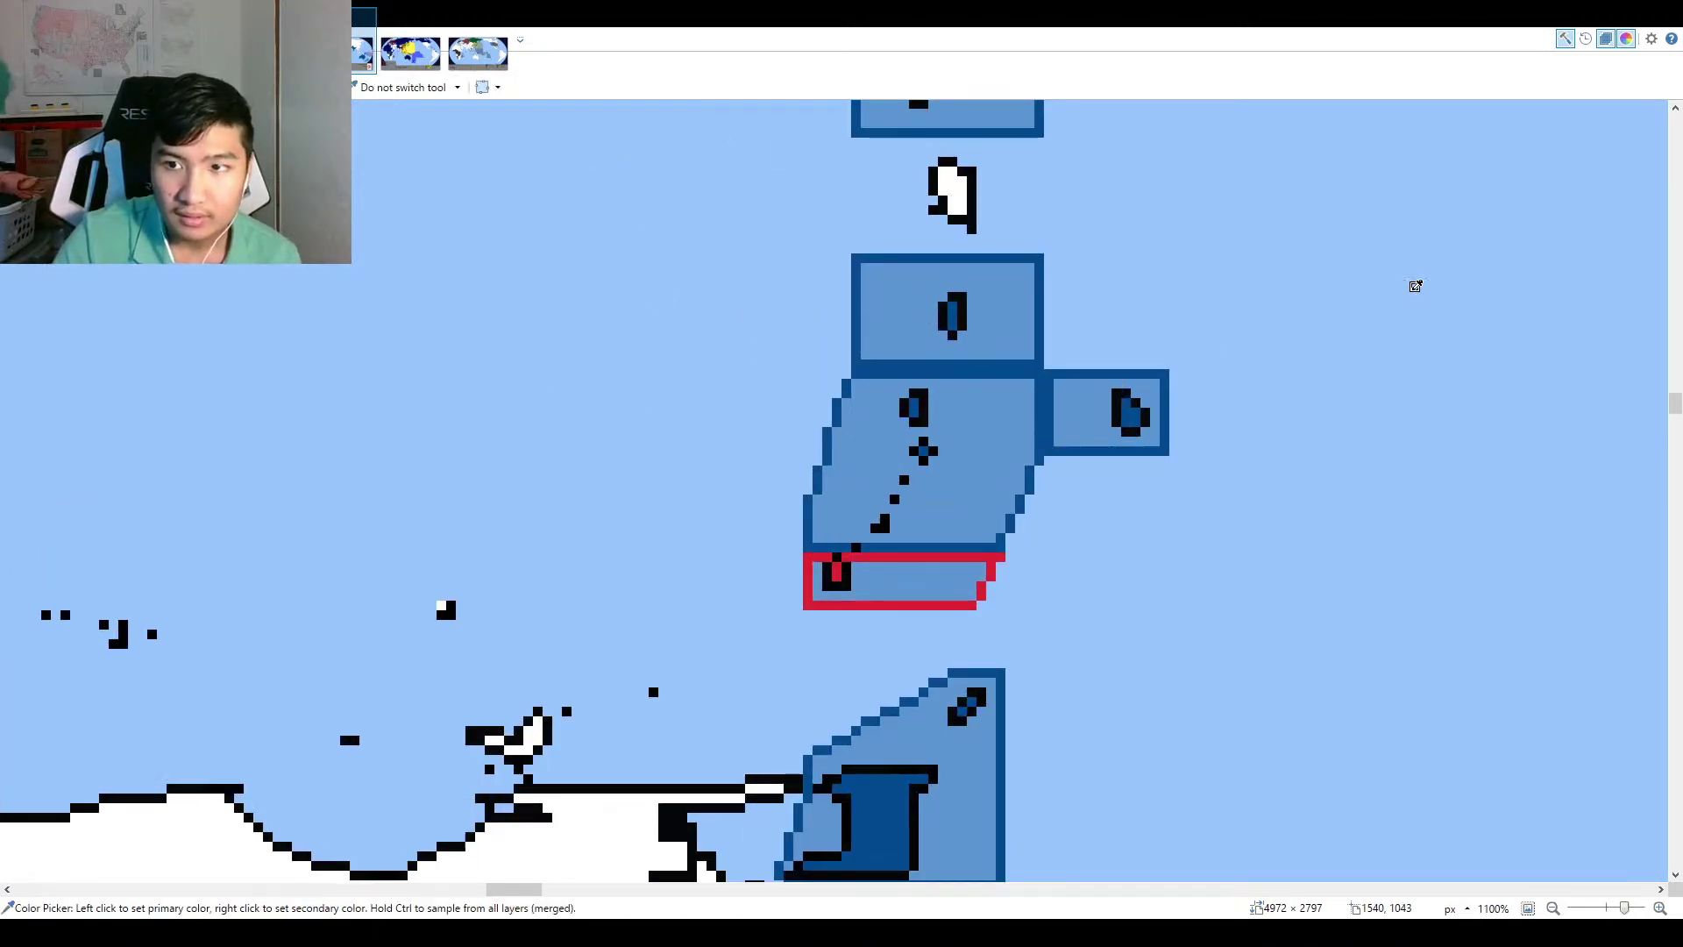
key(f)
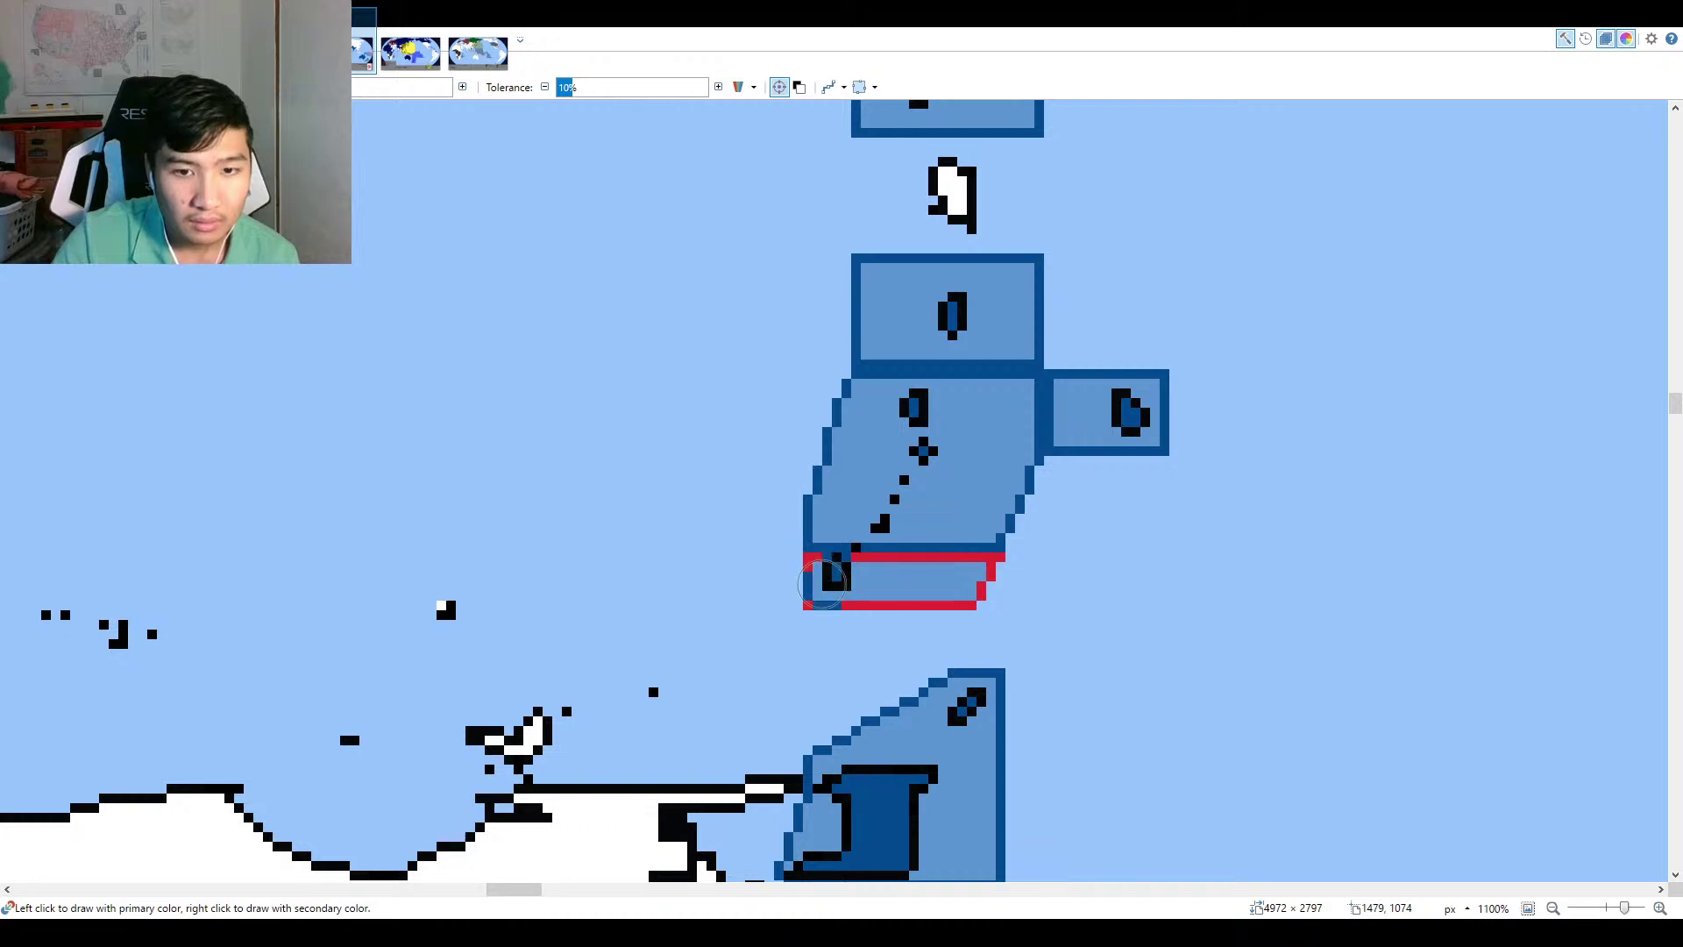
mouse_move(822, 580)
mouse_down()
mouse_move(981, 559)
mouse_move(1006, 577)
mouse_move(846, 603)
mouse_up()
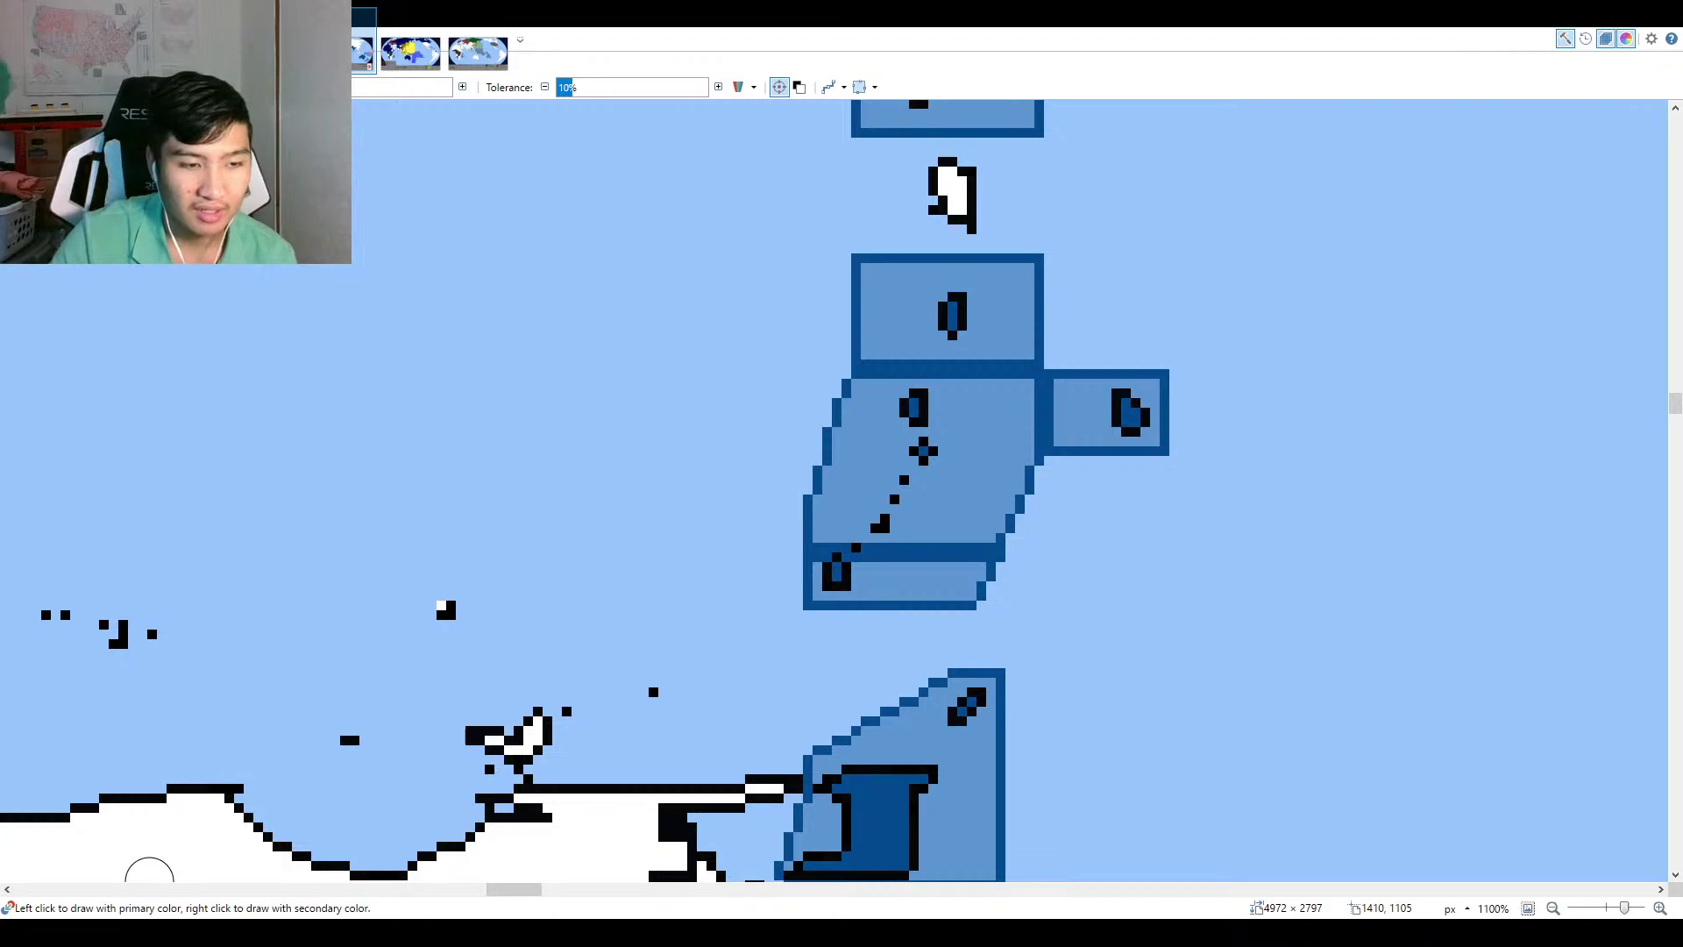
Recolour the leftover dark blue participating-nation pixels of Hong Kong on China's south coast.
scroll(867, 574, down, 5)
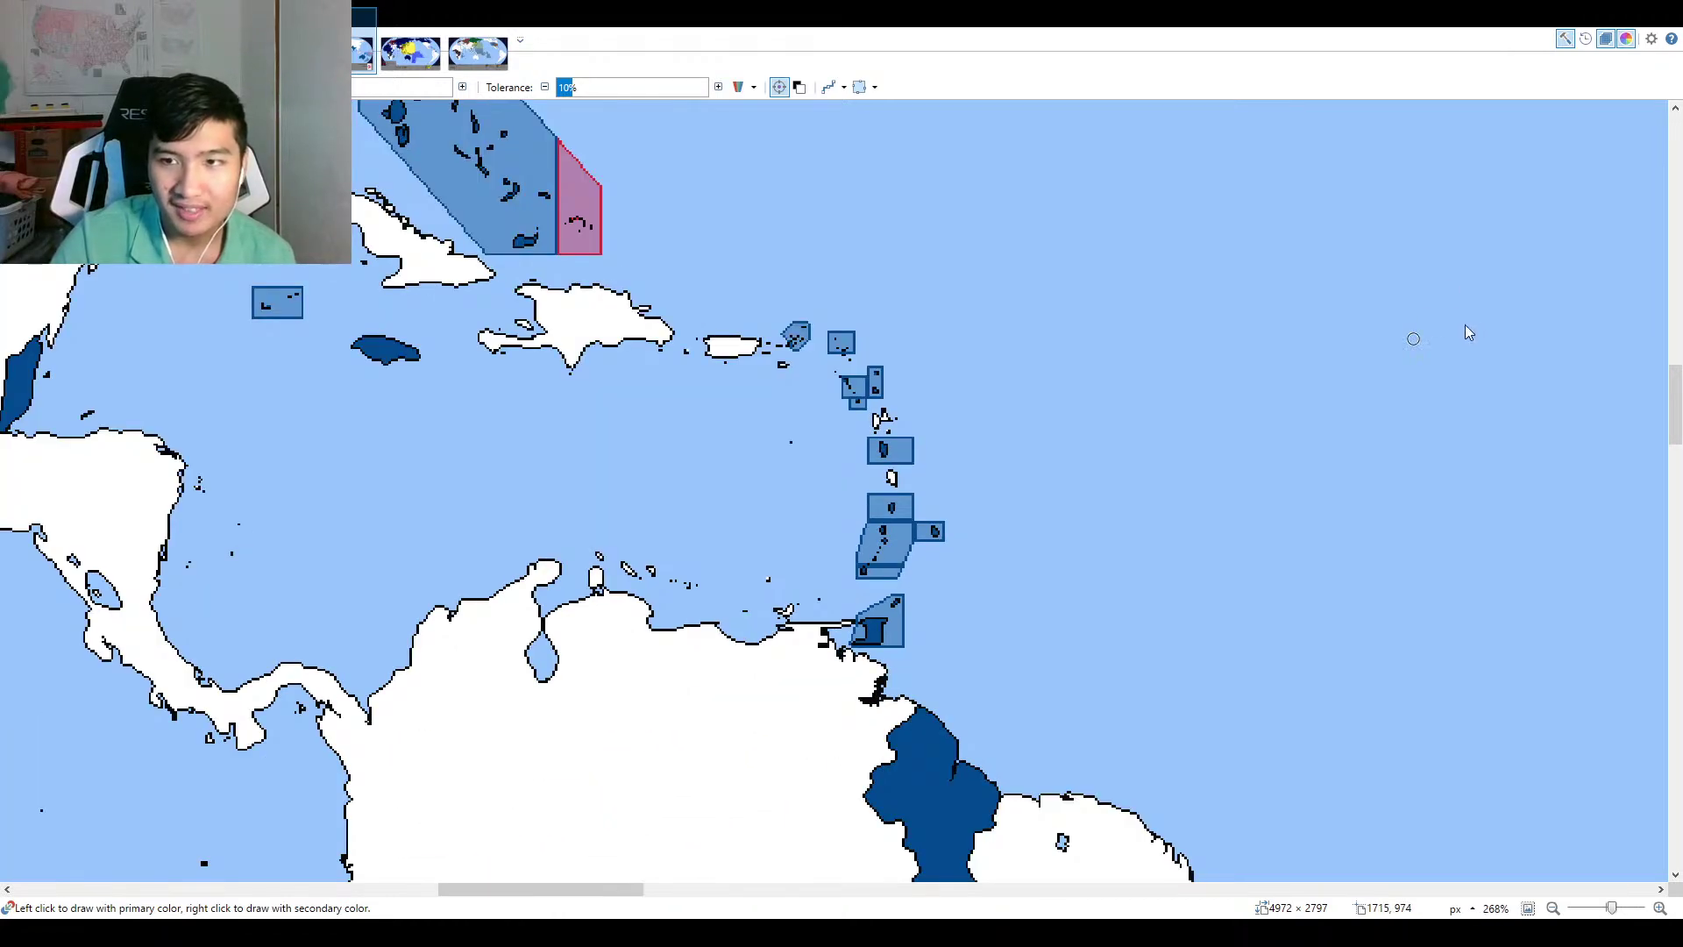
key(p)
scroll(776, 527, down, 1)
scroll(776, 527, down, 4)
scroll(1139, 473, right, 5)
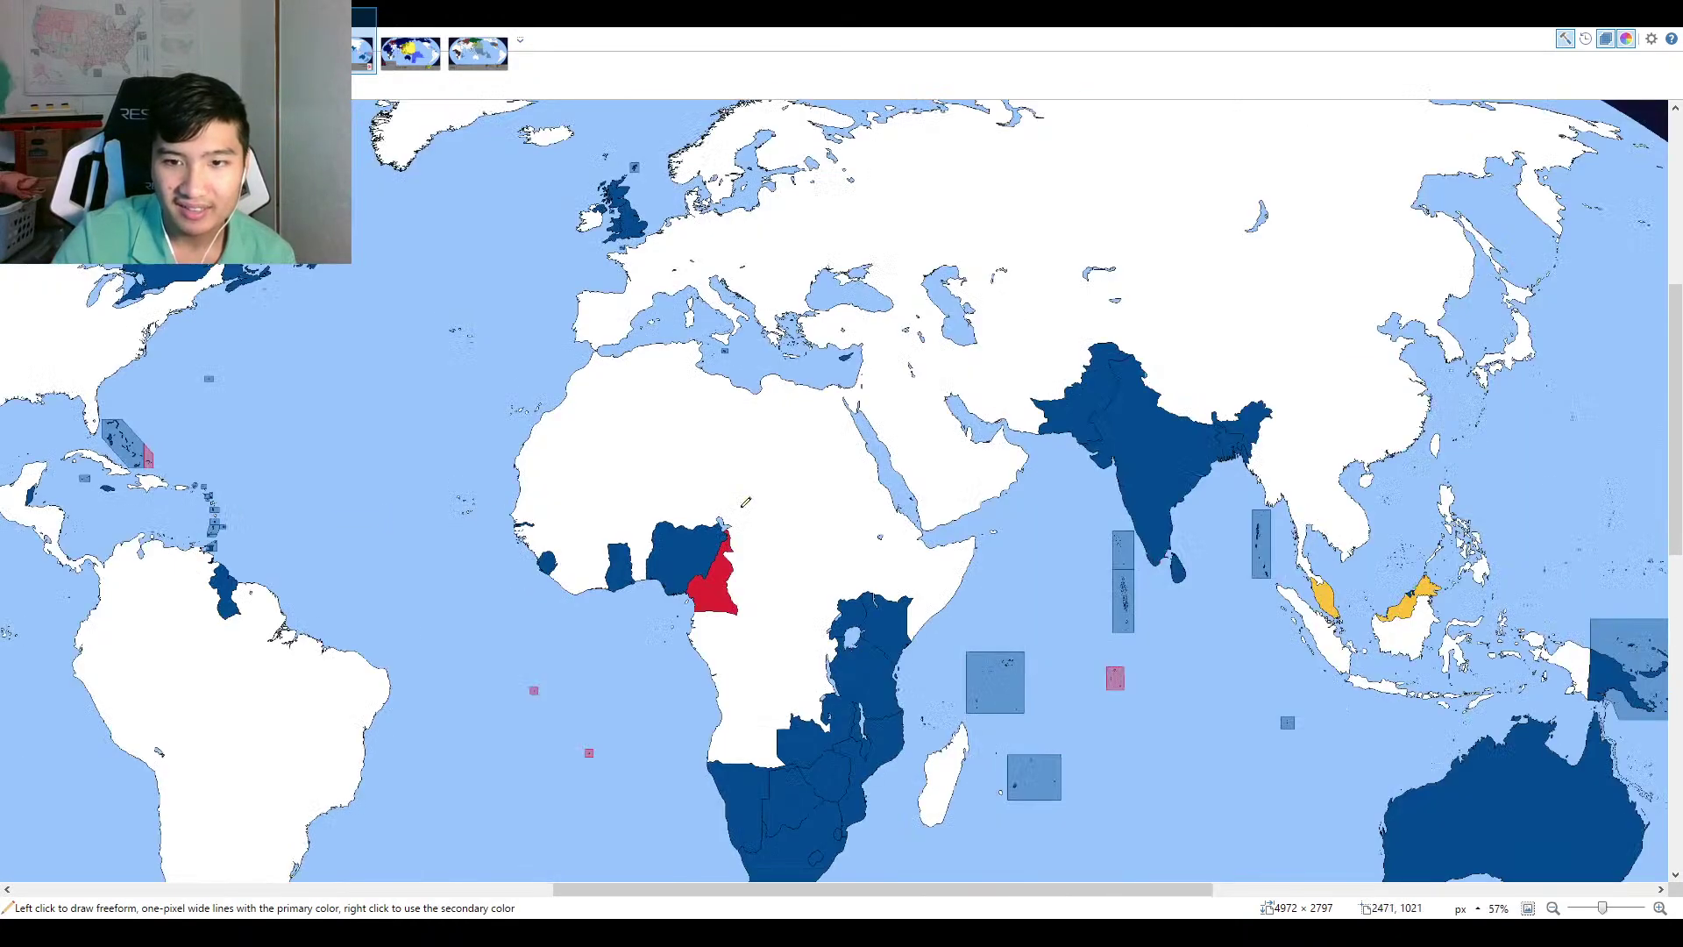
scroll(1489, 414, up, 3)
scroll(1489, 414, up, 10)
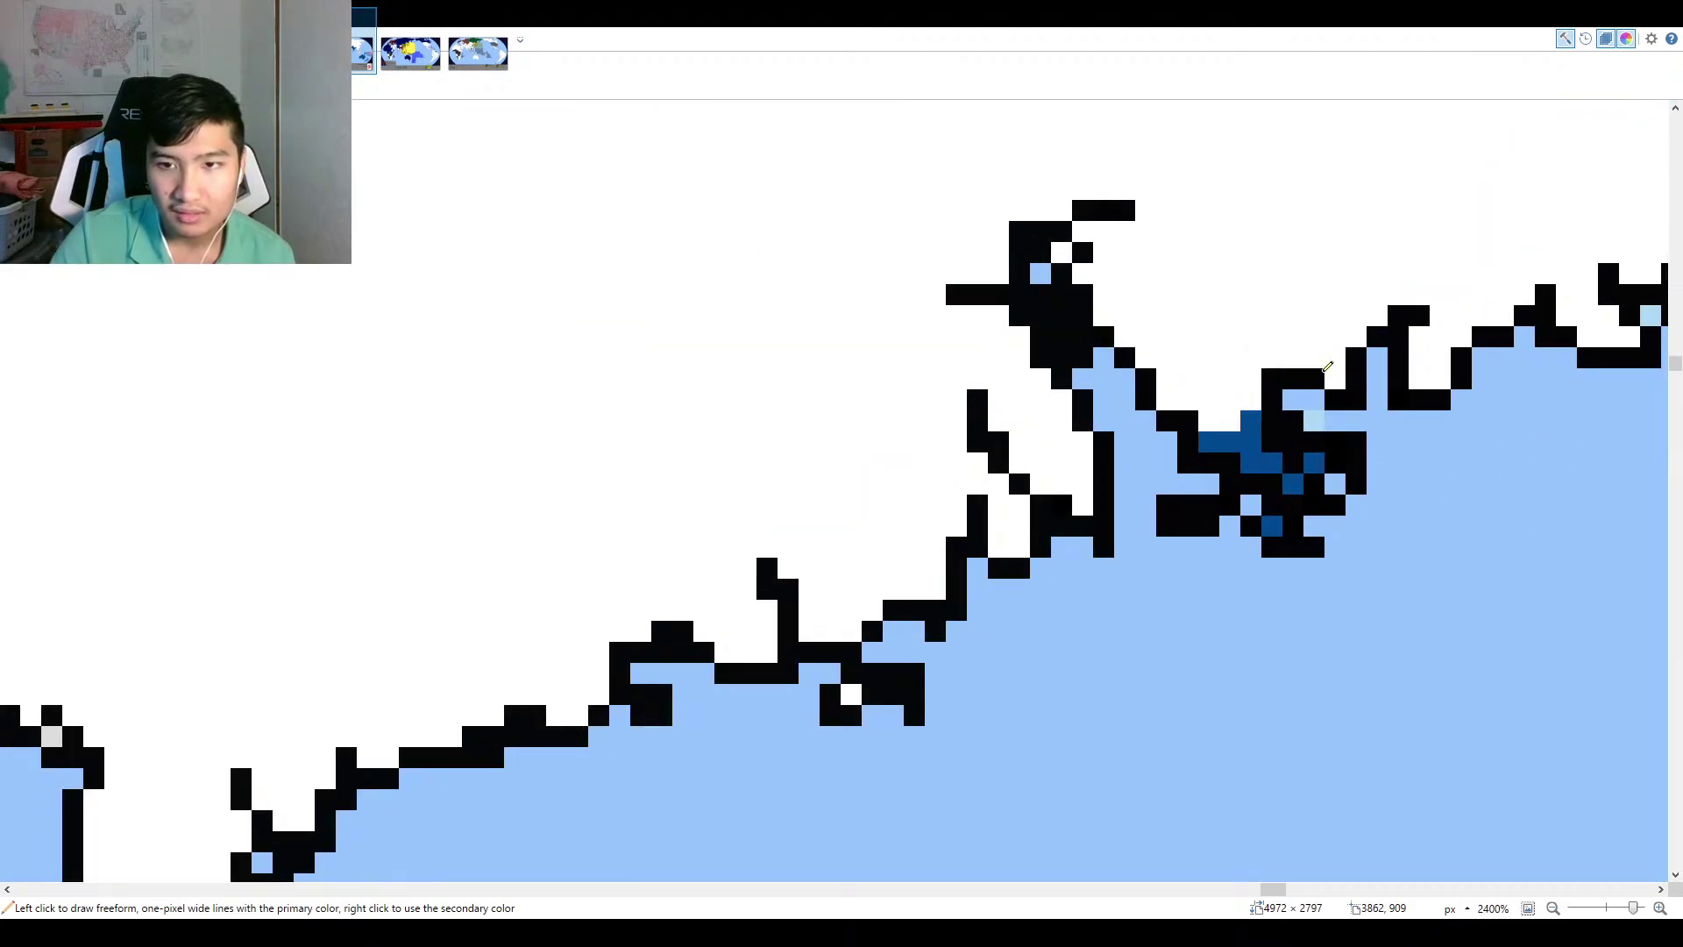
key(r)
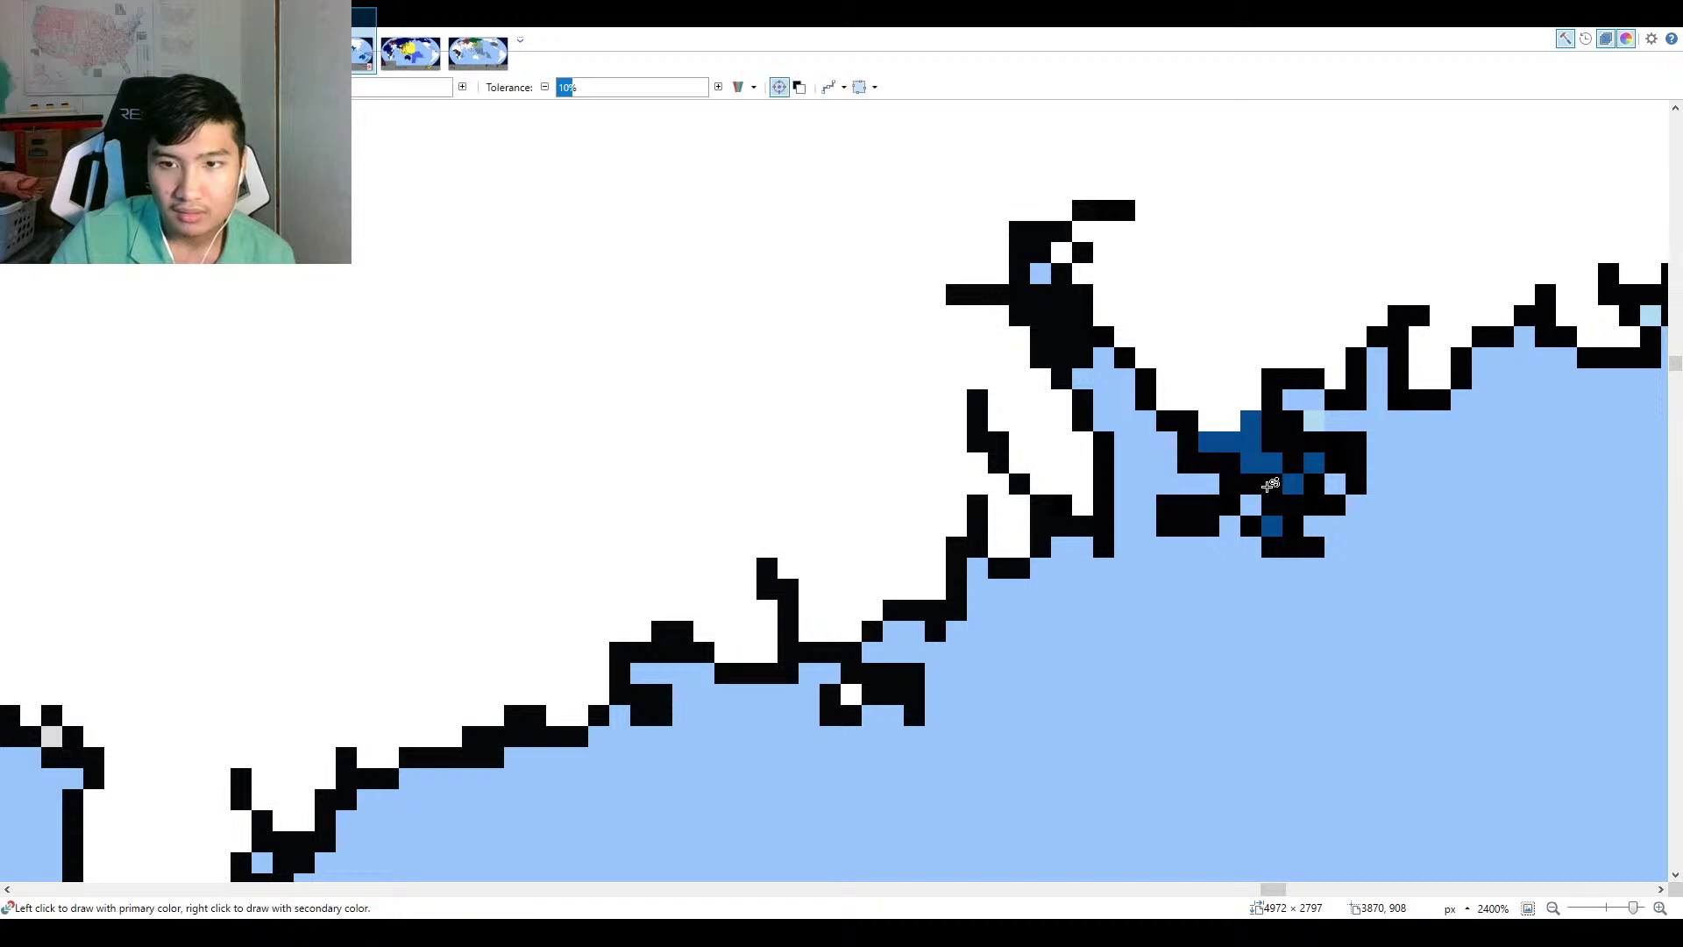
mouse_move(1262, 491)
mouse_down()
mouse_move(1229, 446)
mouse_move(1308, 502)
mouse_up()
click(1527, 908)
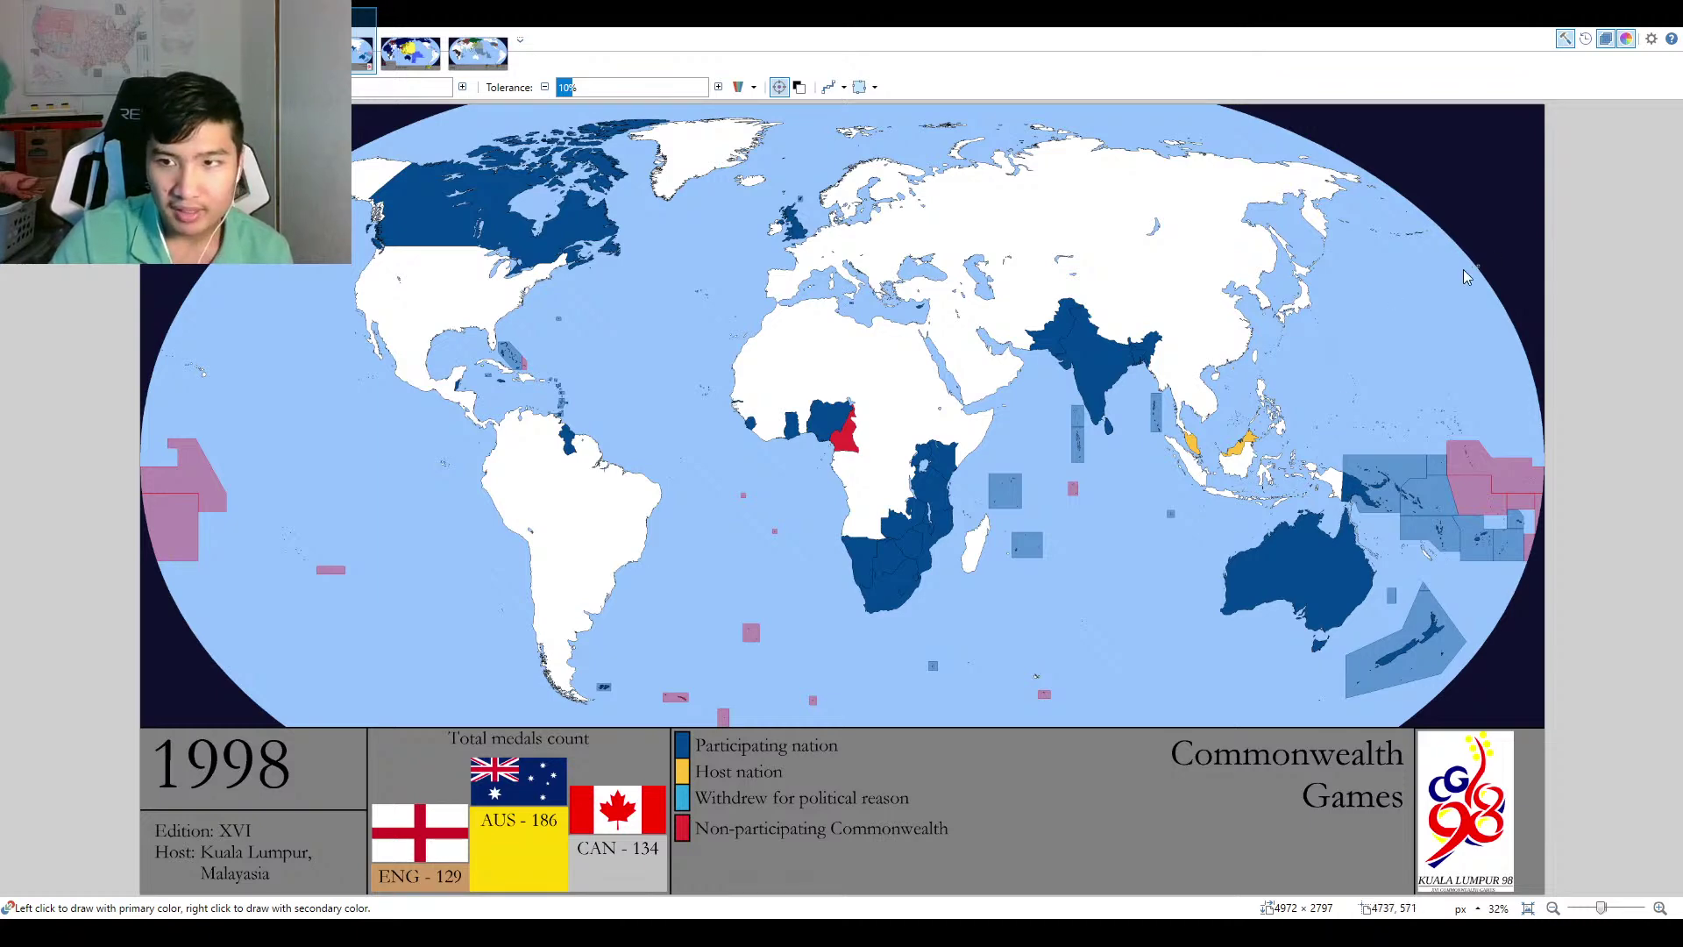
Fill Kiribati's pink zones at both edges of the Pacific with the blue of the participating zones.
key(k)
key(f)
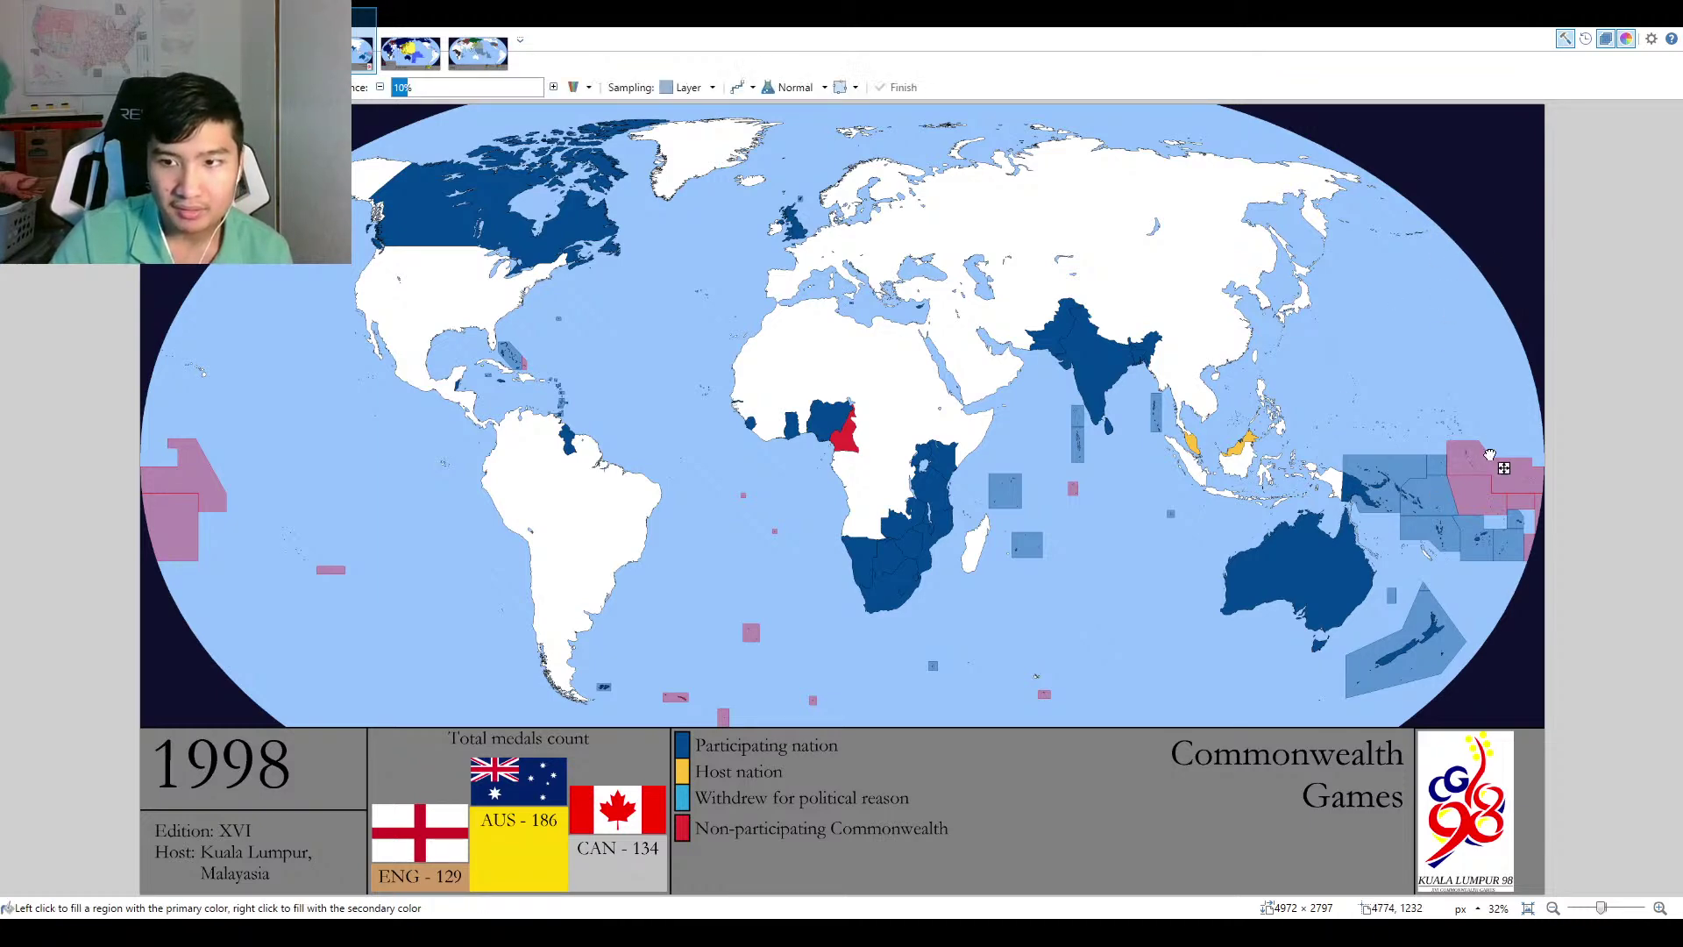
click(1502, 474)
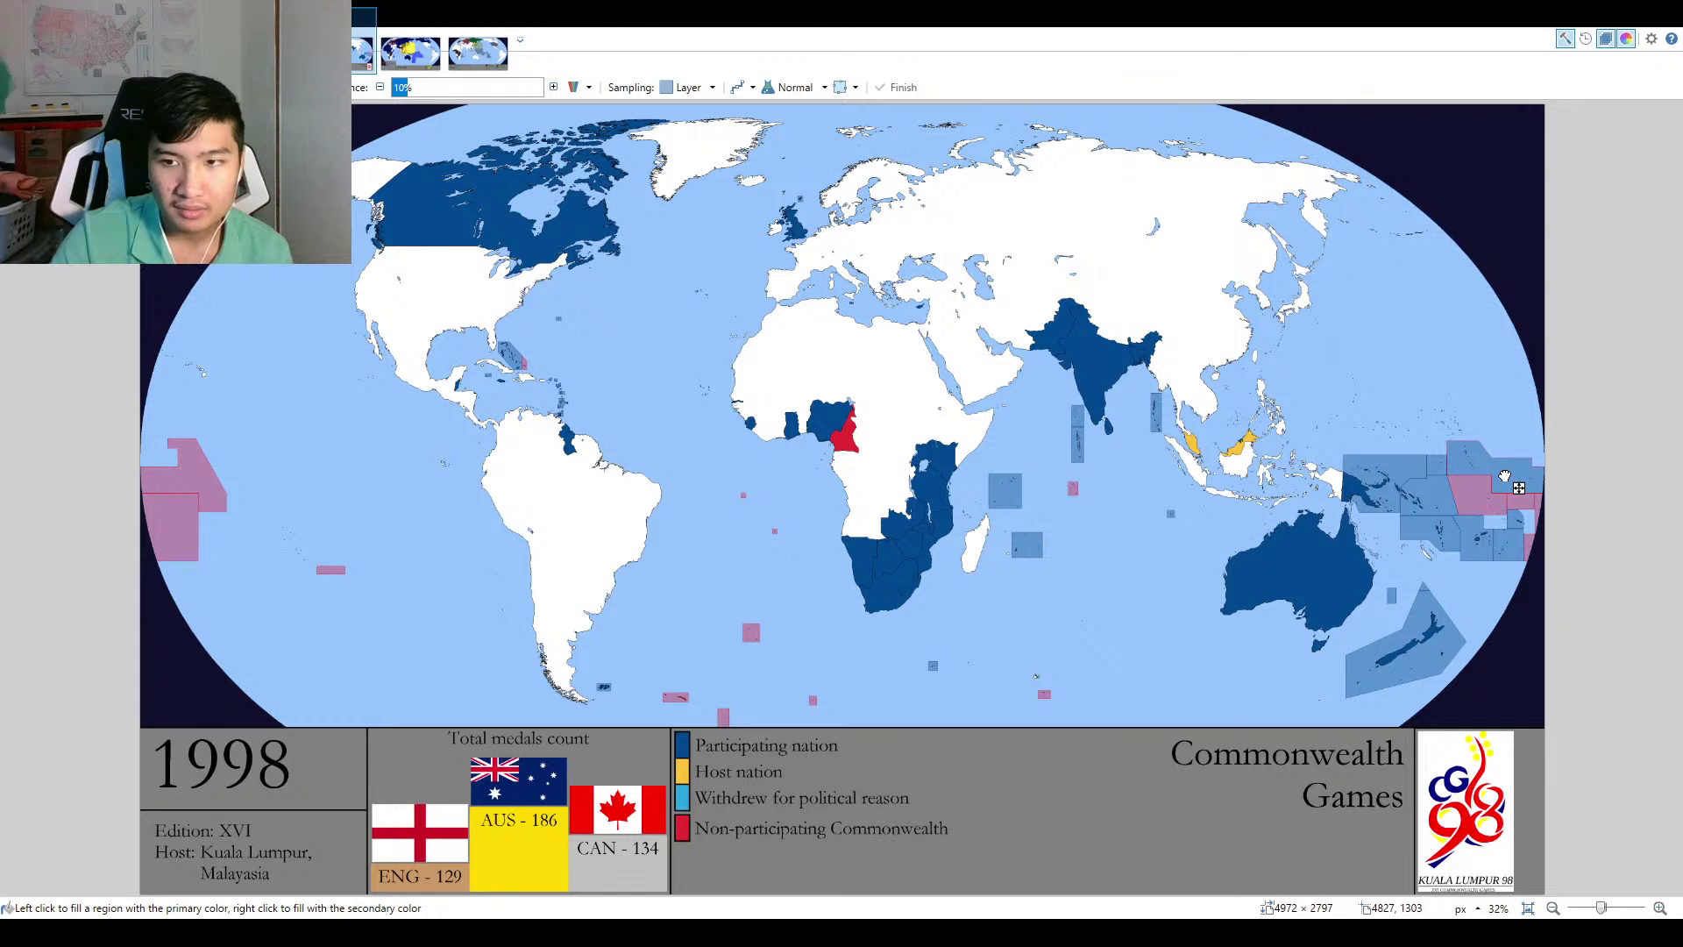
click(193, 477)
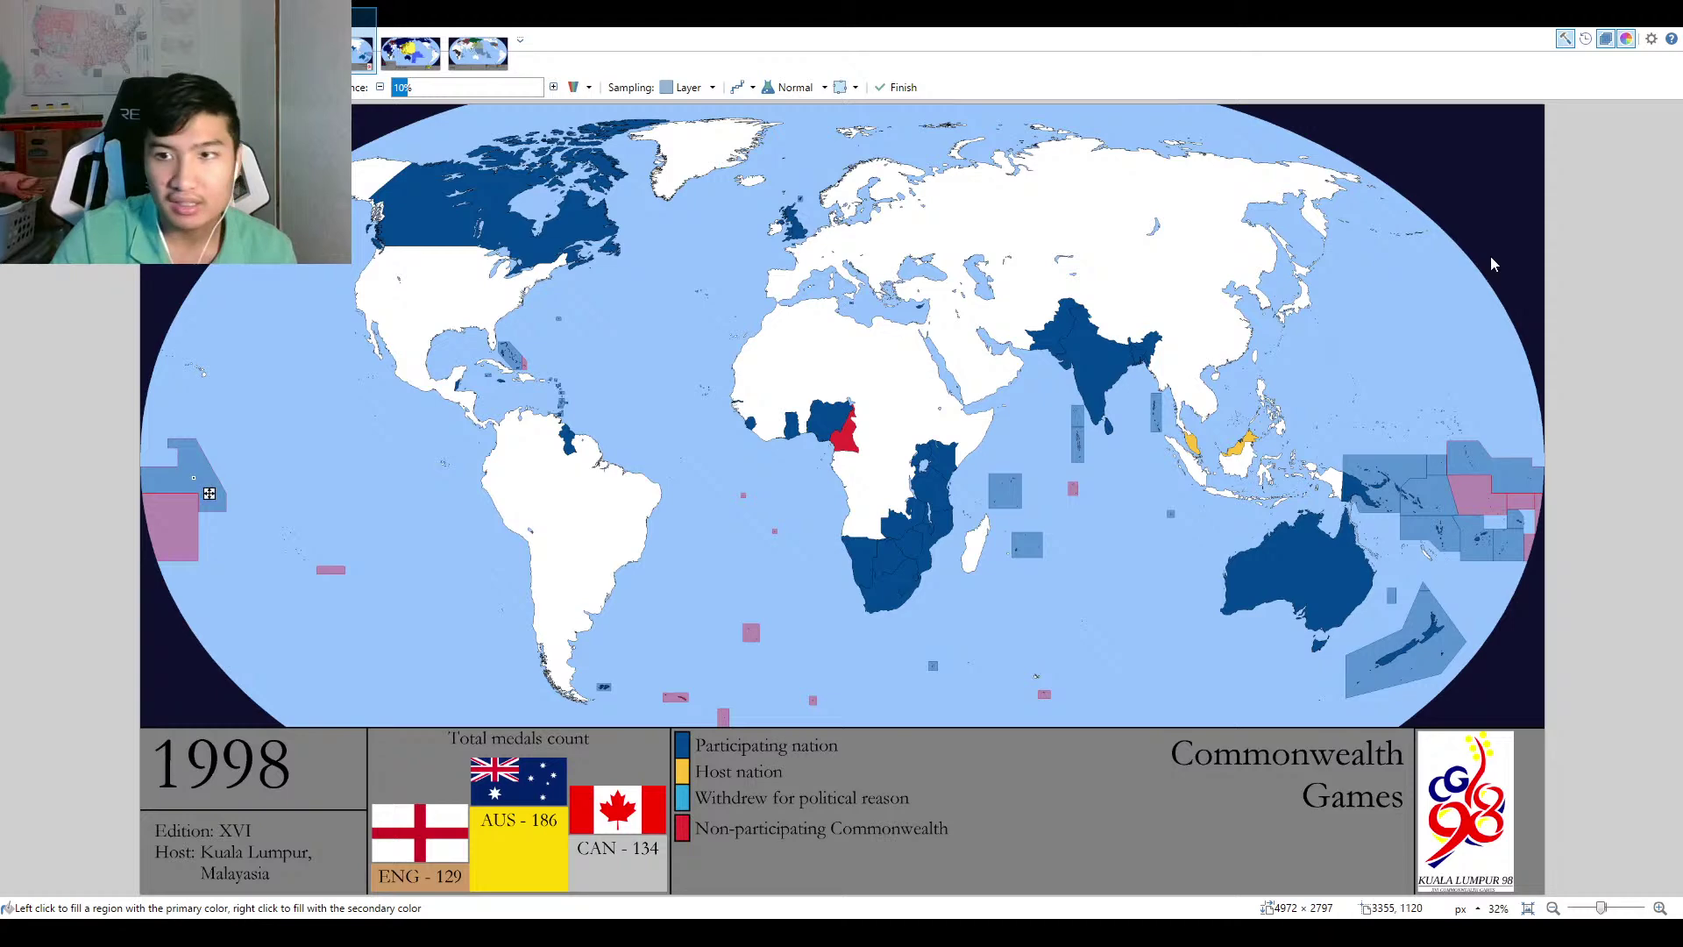
Sample the dark blue outline colour and draw a one-pixel line along the horizontal border between Kiribati's eastern-edge zone and the pink Tuvalu zone.
key(k)
scroll(1477, 292, up, 6)
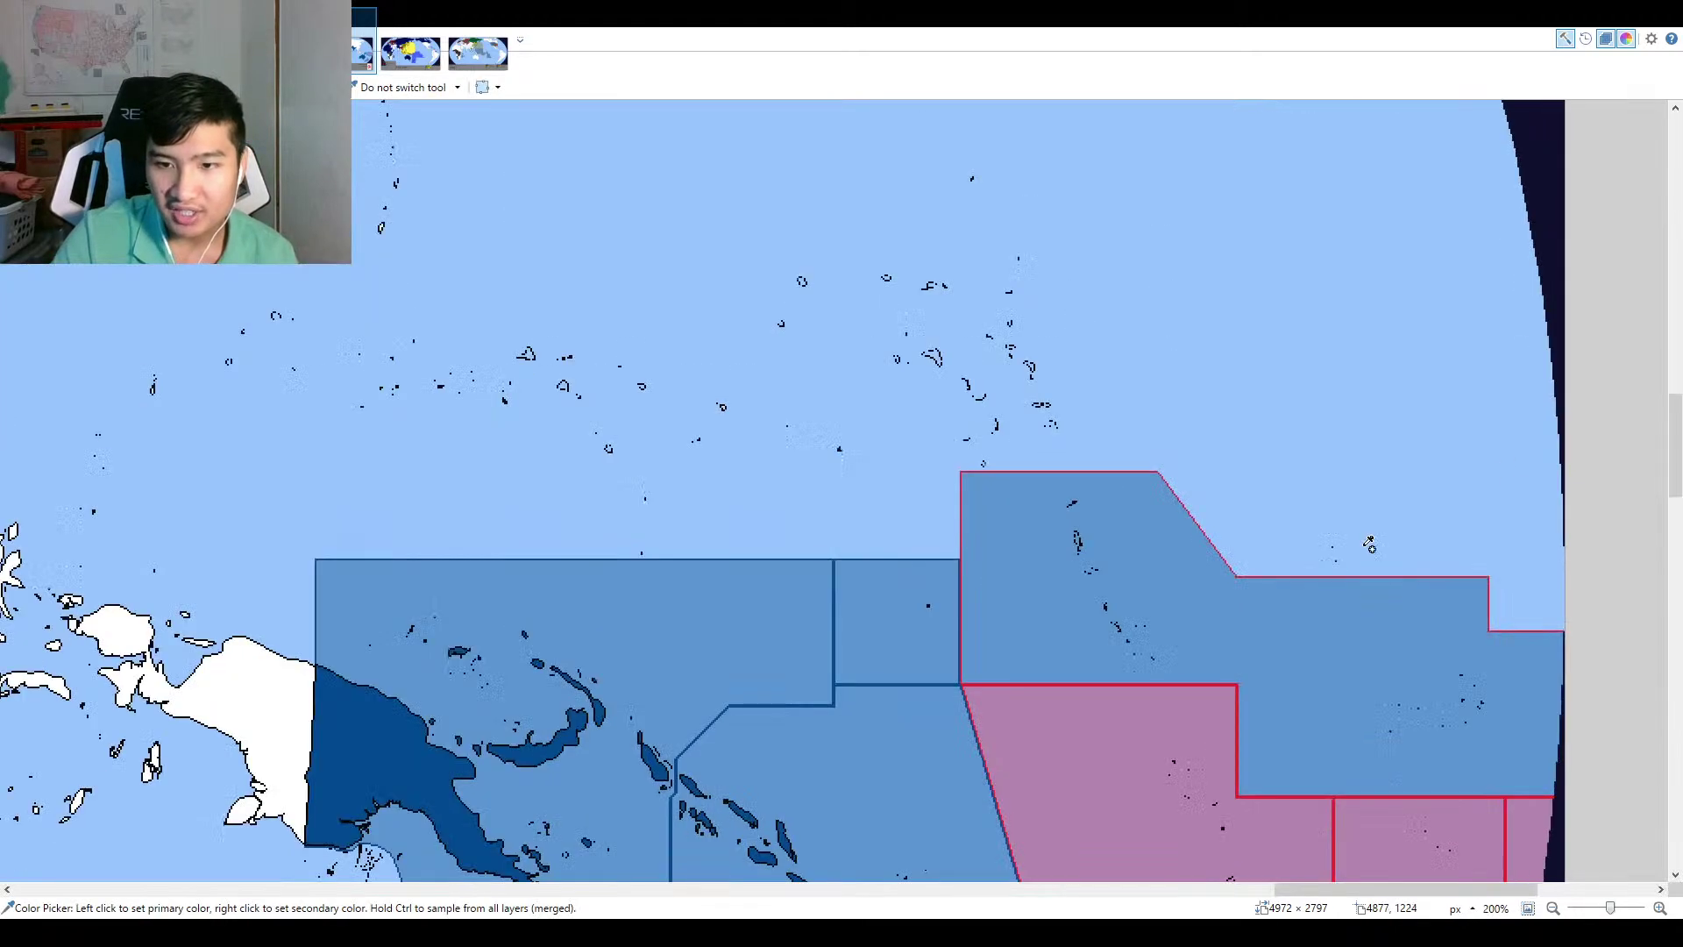
scroll(1157, 615, down, 1)
scroll(1157, 615, up, 1)
scroll(1157, 615, up, 2)
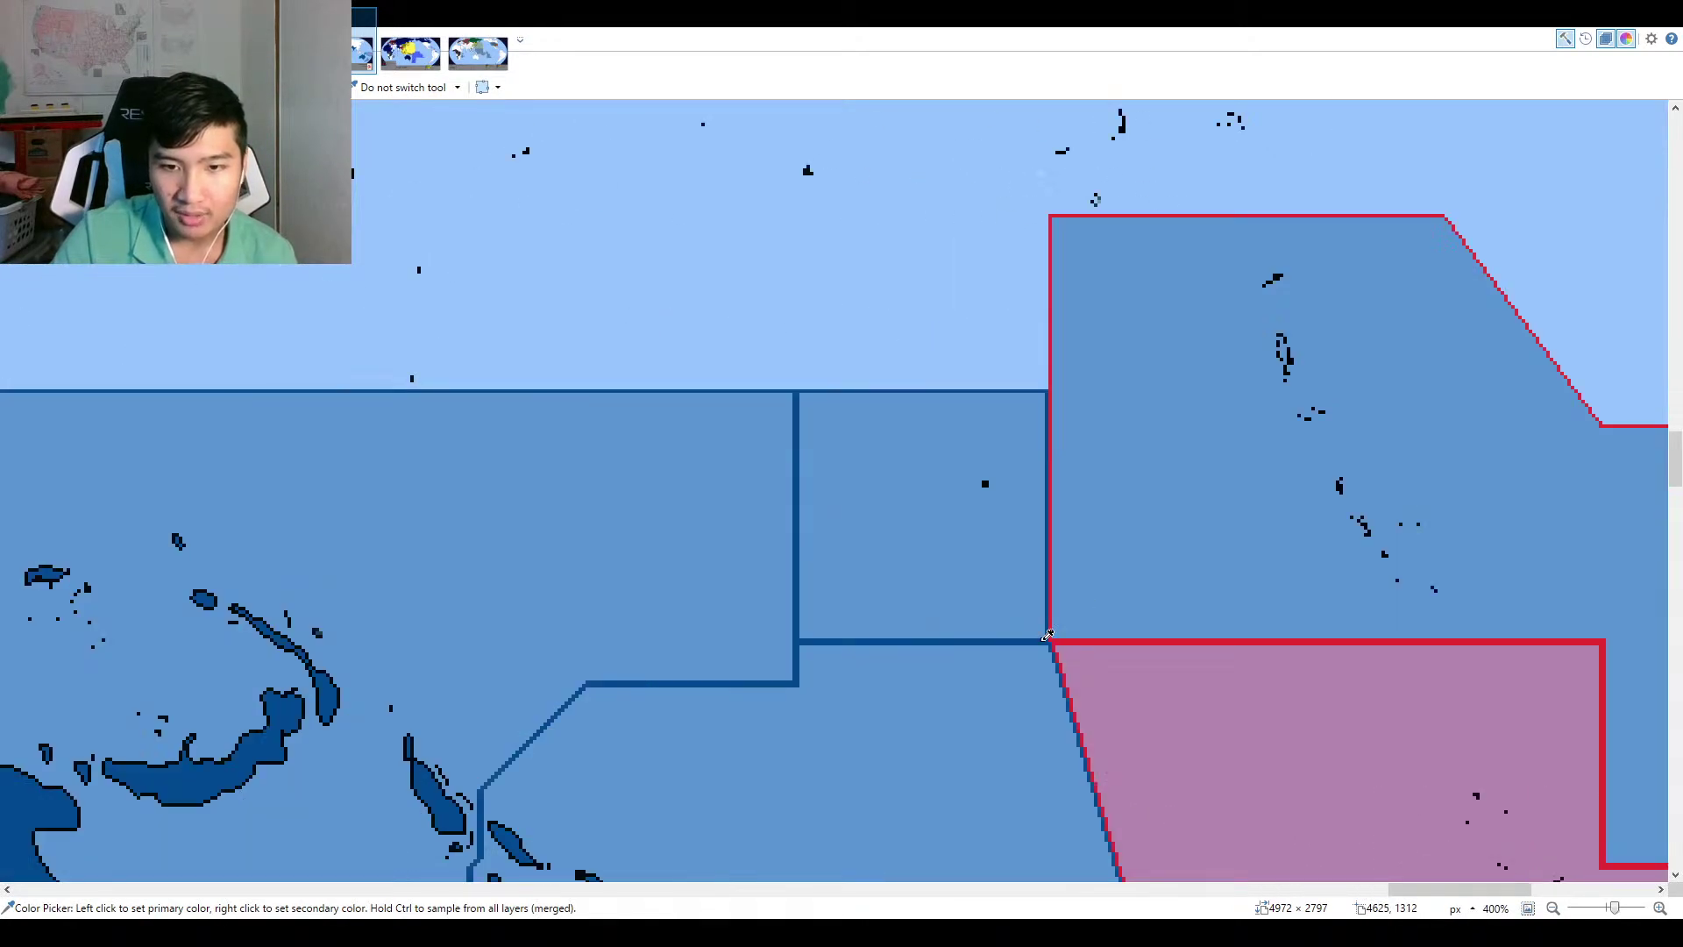
key(p)
scroll(1616, 676, up, 1)
scroll(1616, 675, up, 2)
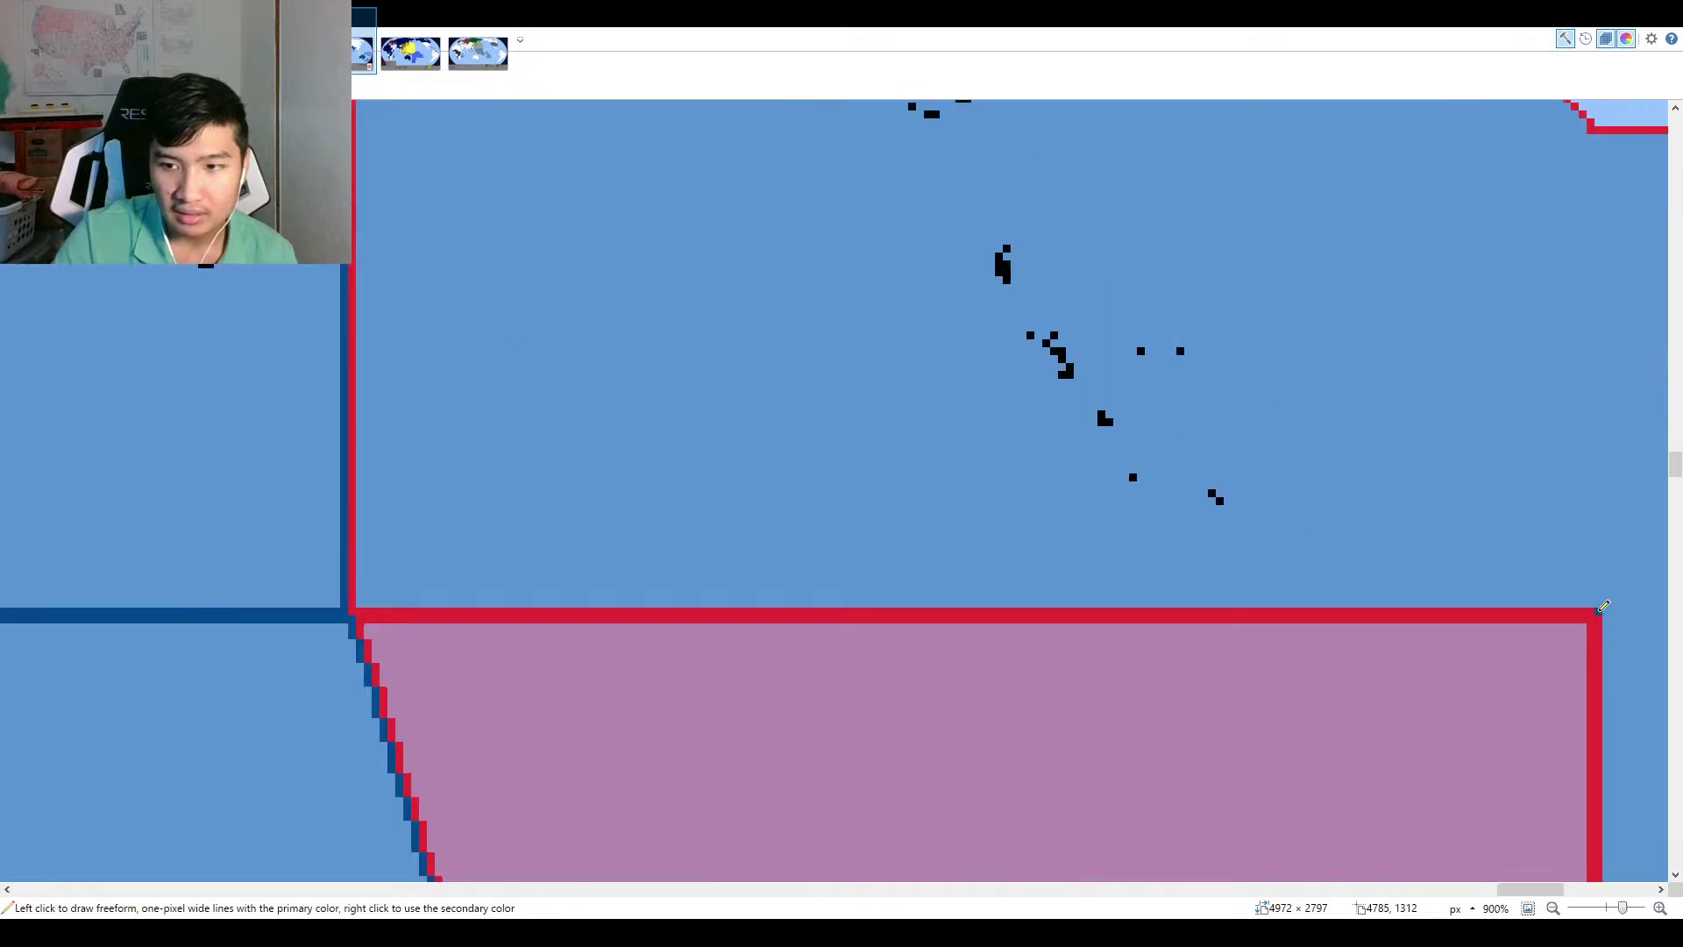
scroll(1604, 605, left, 5)
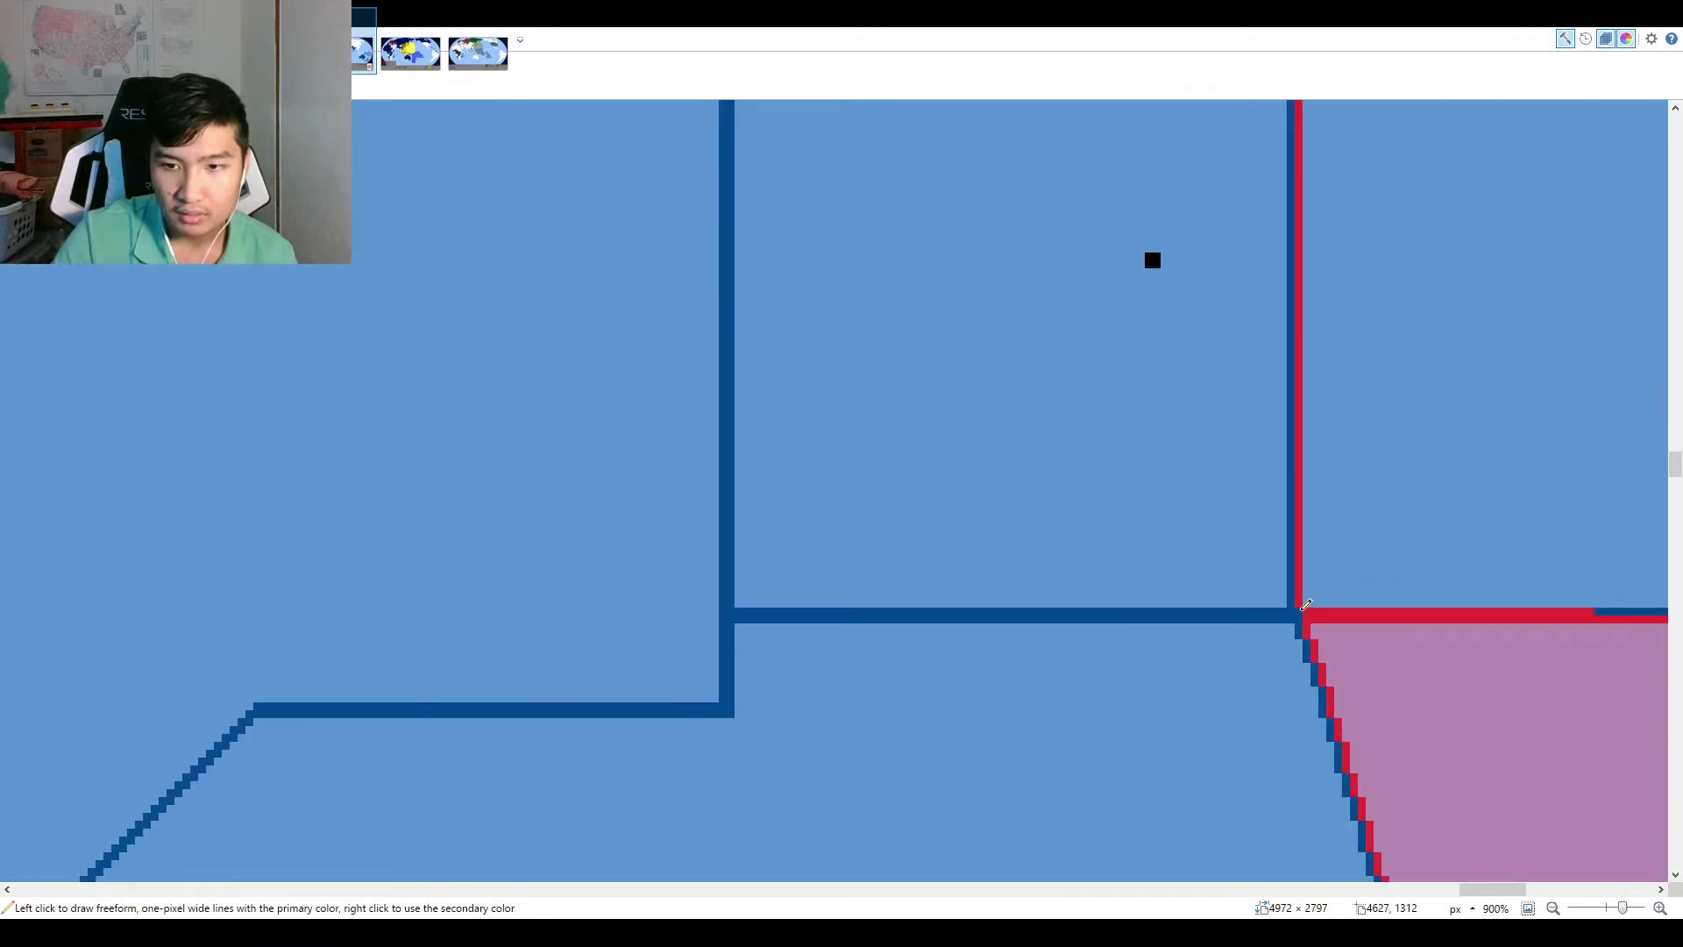
scroll(1306, 605, right, 5)
Draw a one-pixel dark blue line down the vertical border between Kiribati's zone and the pink Tuvalu zone, undoing the stray stroke.
scroll(1145, 544, down, 2)
scroll(1145, 545, down, 1)
scroll(1078, 587, up, 5)
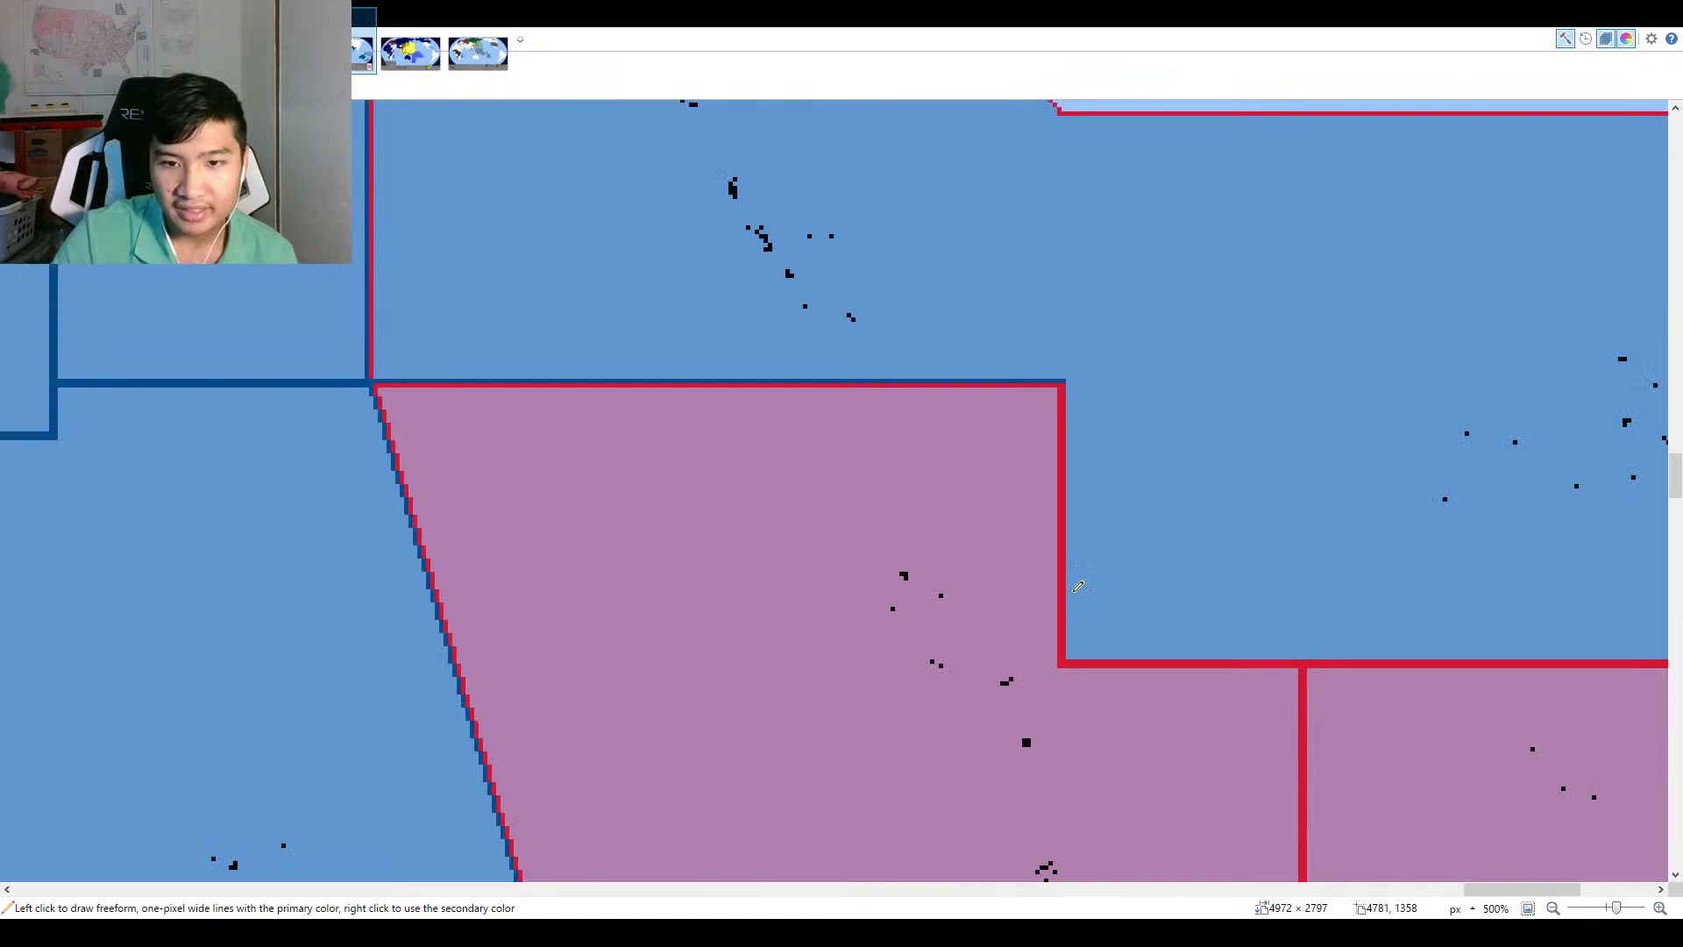
scroll(1016, 699, left, 5)
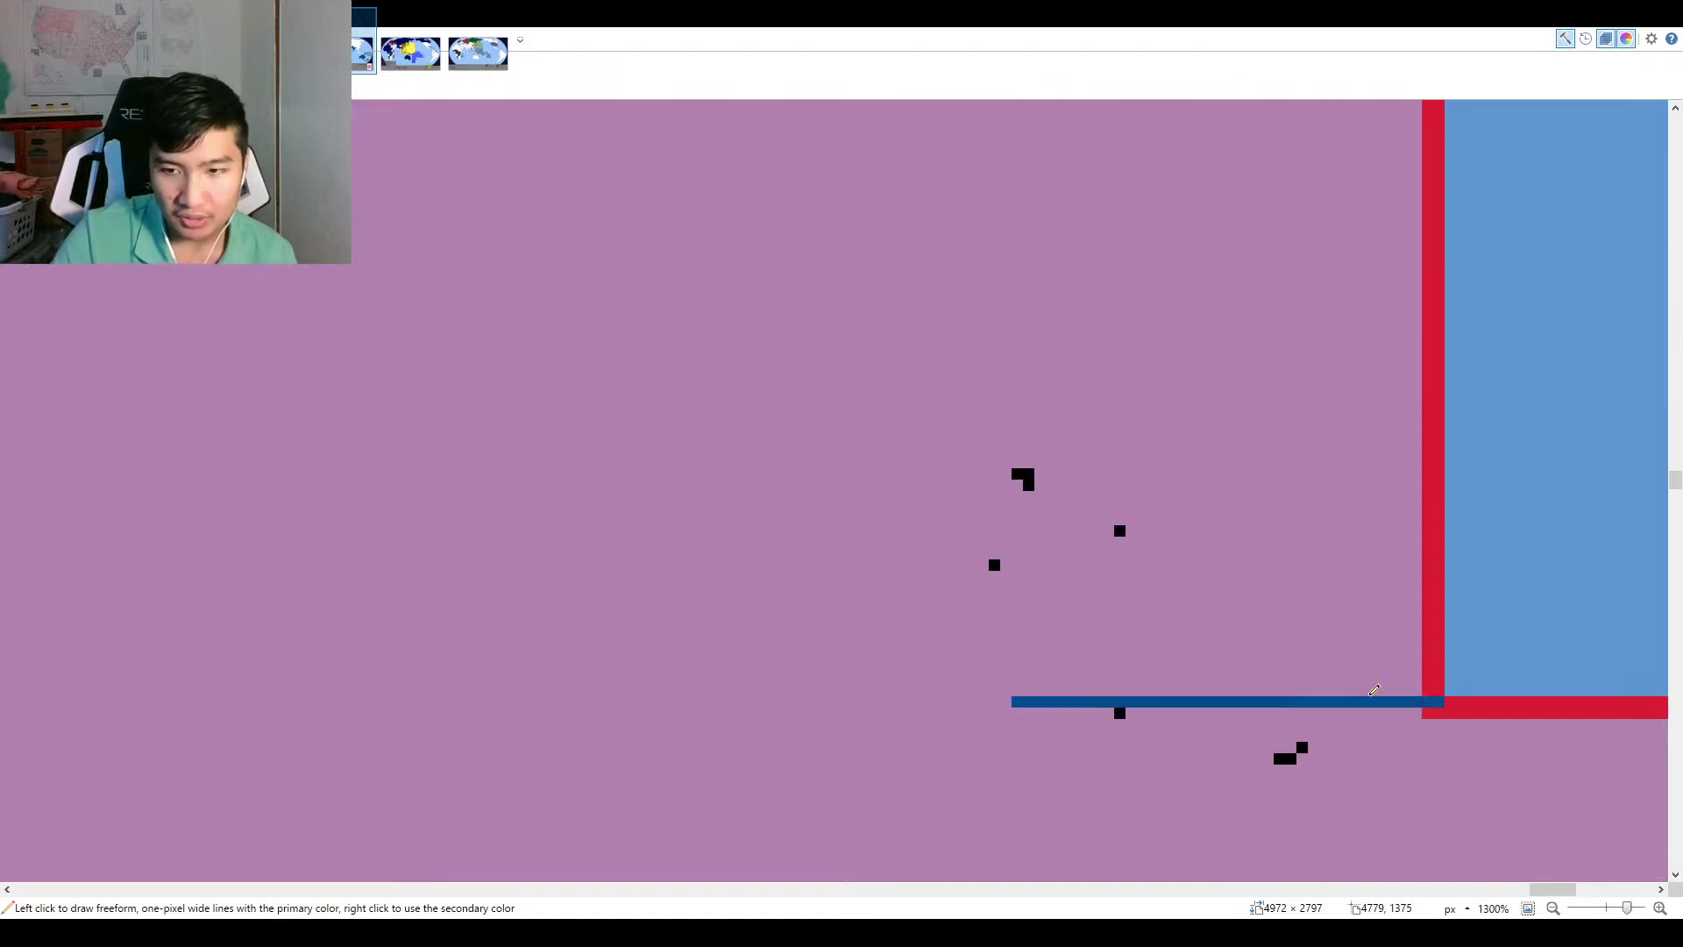
drag(1449, 699, 1440, 695)
scroll(1441, 697, up, 6)
mouse_move(1440, 504)
mouse_down()
mouse_move(1430, 659)
mouse_move(1444, 524)
mouse_up()
key(ctrl+z)
click(1438, 511)
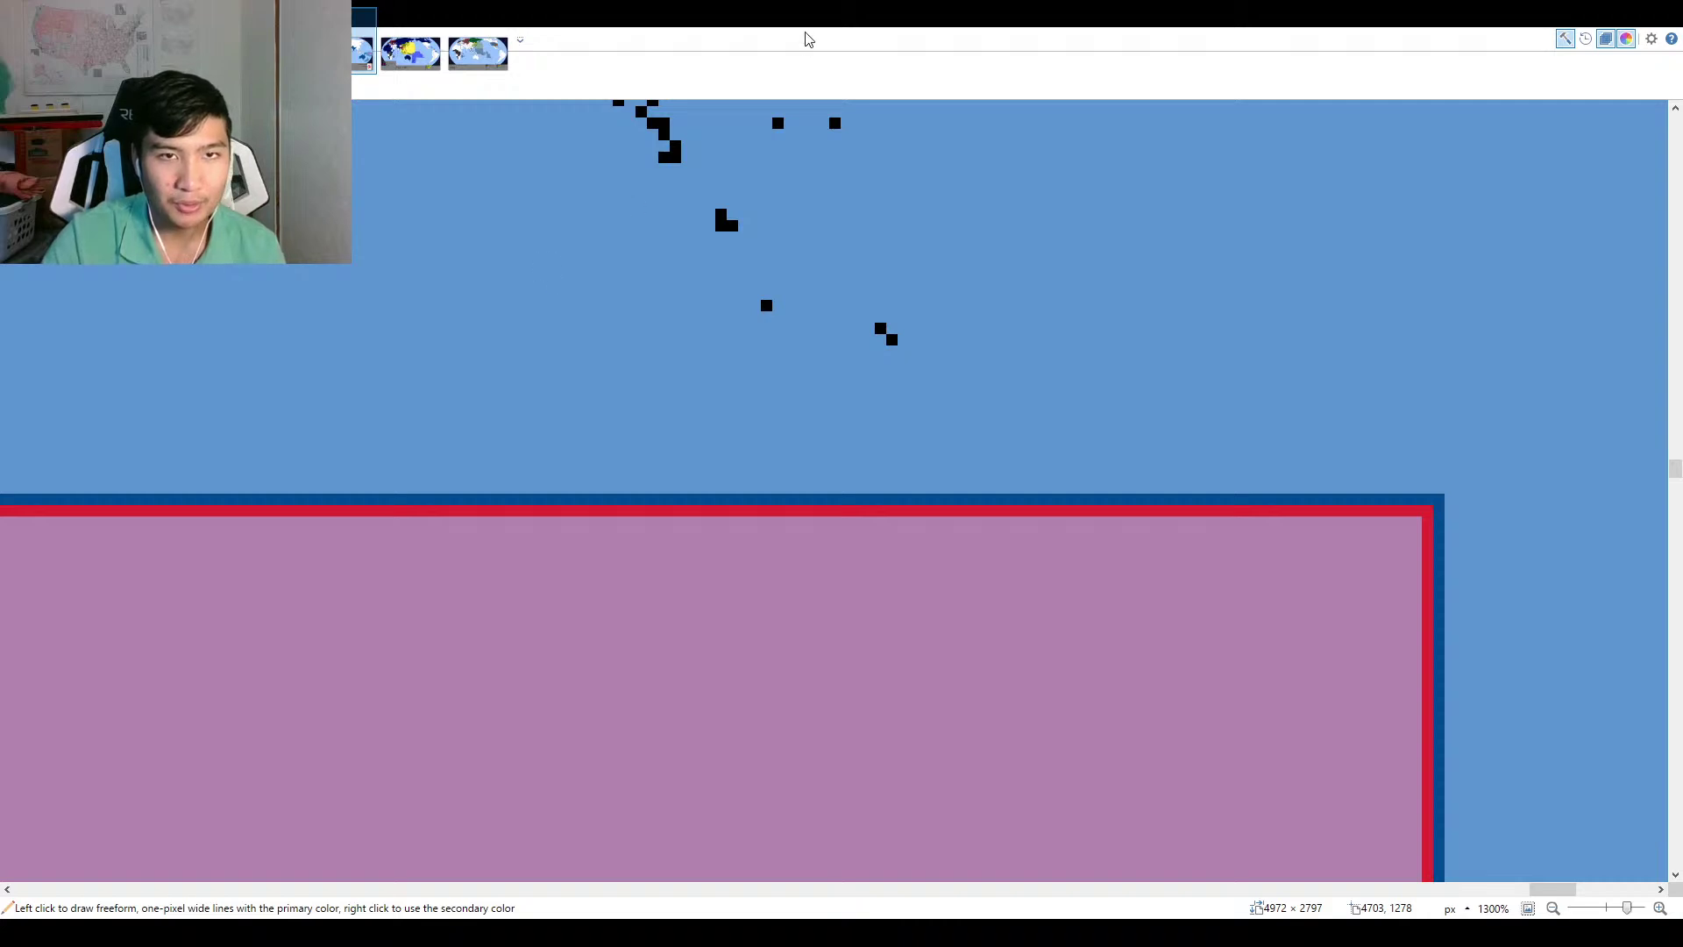
Extend the one-pixel dark blue outline along the southern border of Kiribati's zone to the map's edge.
scroll(847, 343, down, 3)
scroll(833, 593, up, 3)
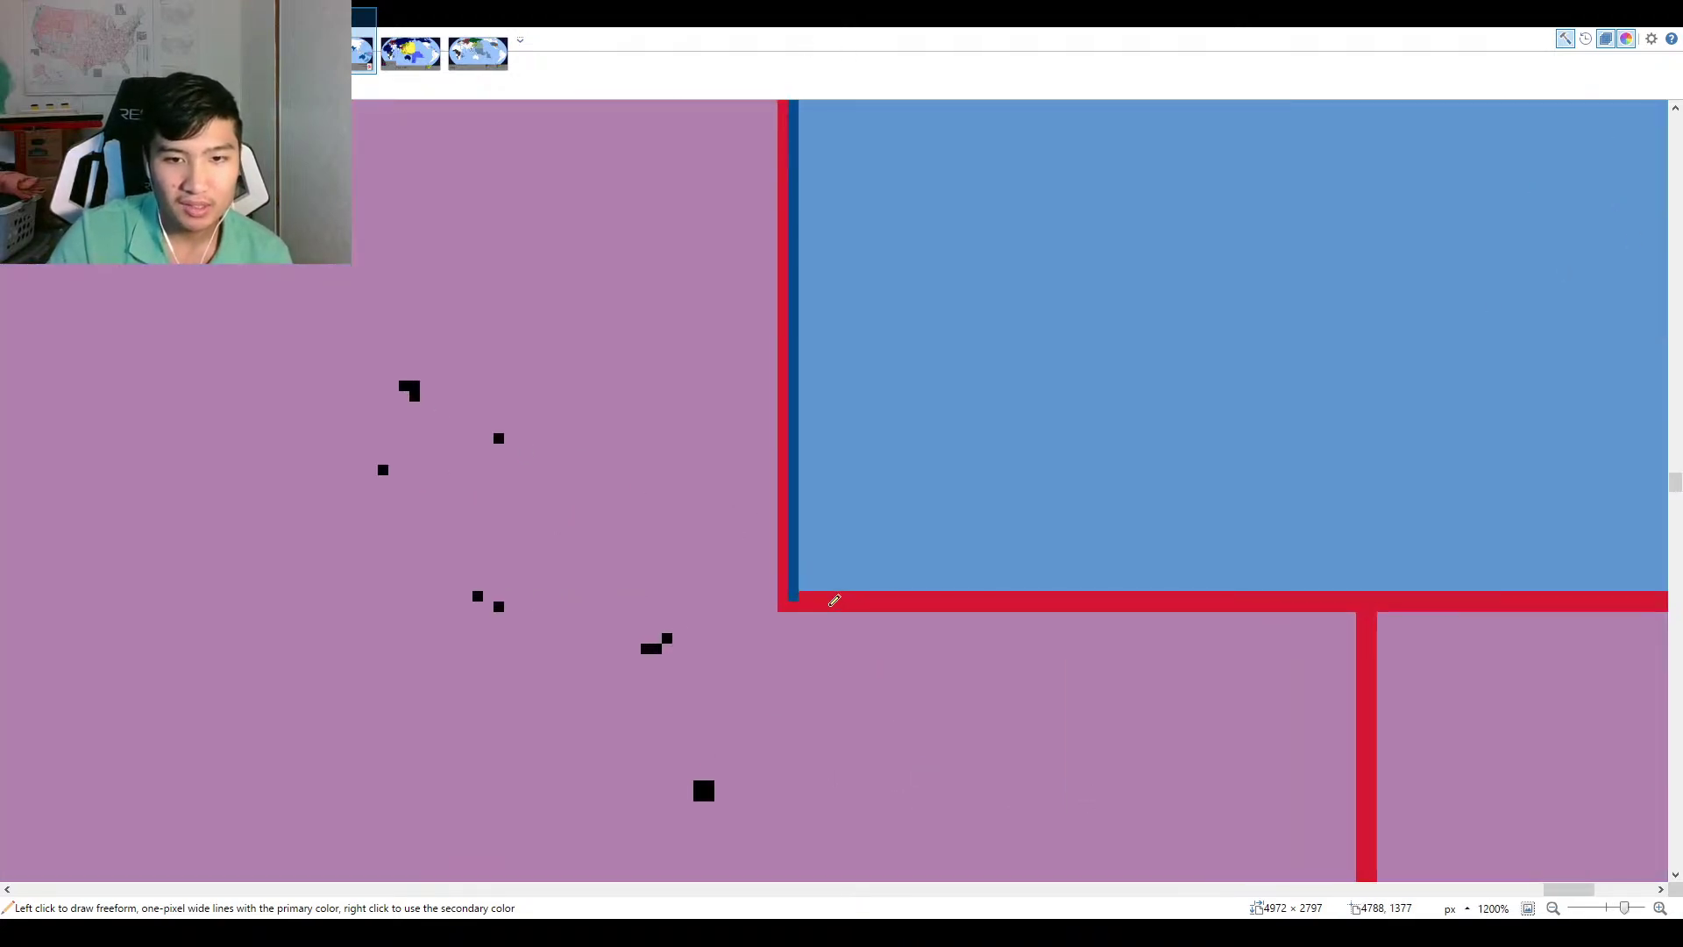
scroll(809, 590, right, 10)
drag(809, 590, 809, 590)
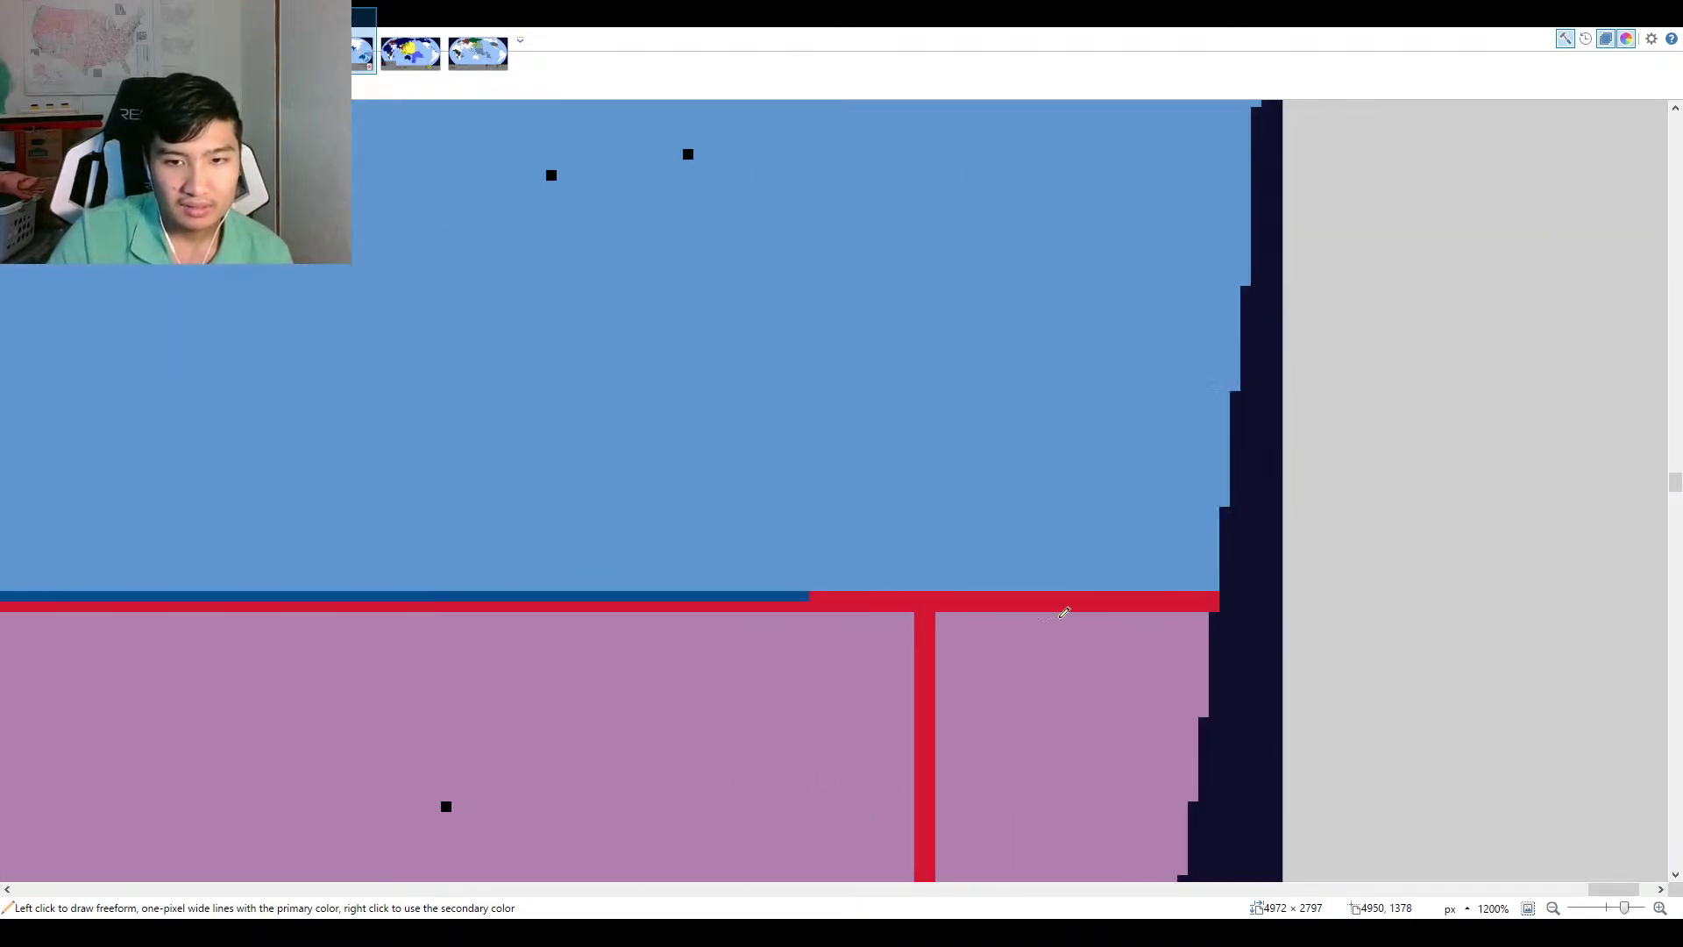
scroll(1218, 597, down, 6)
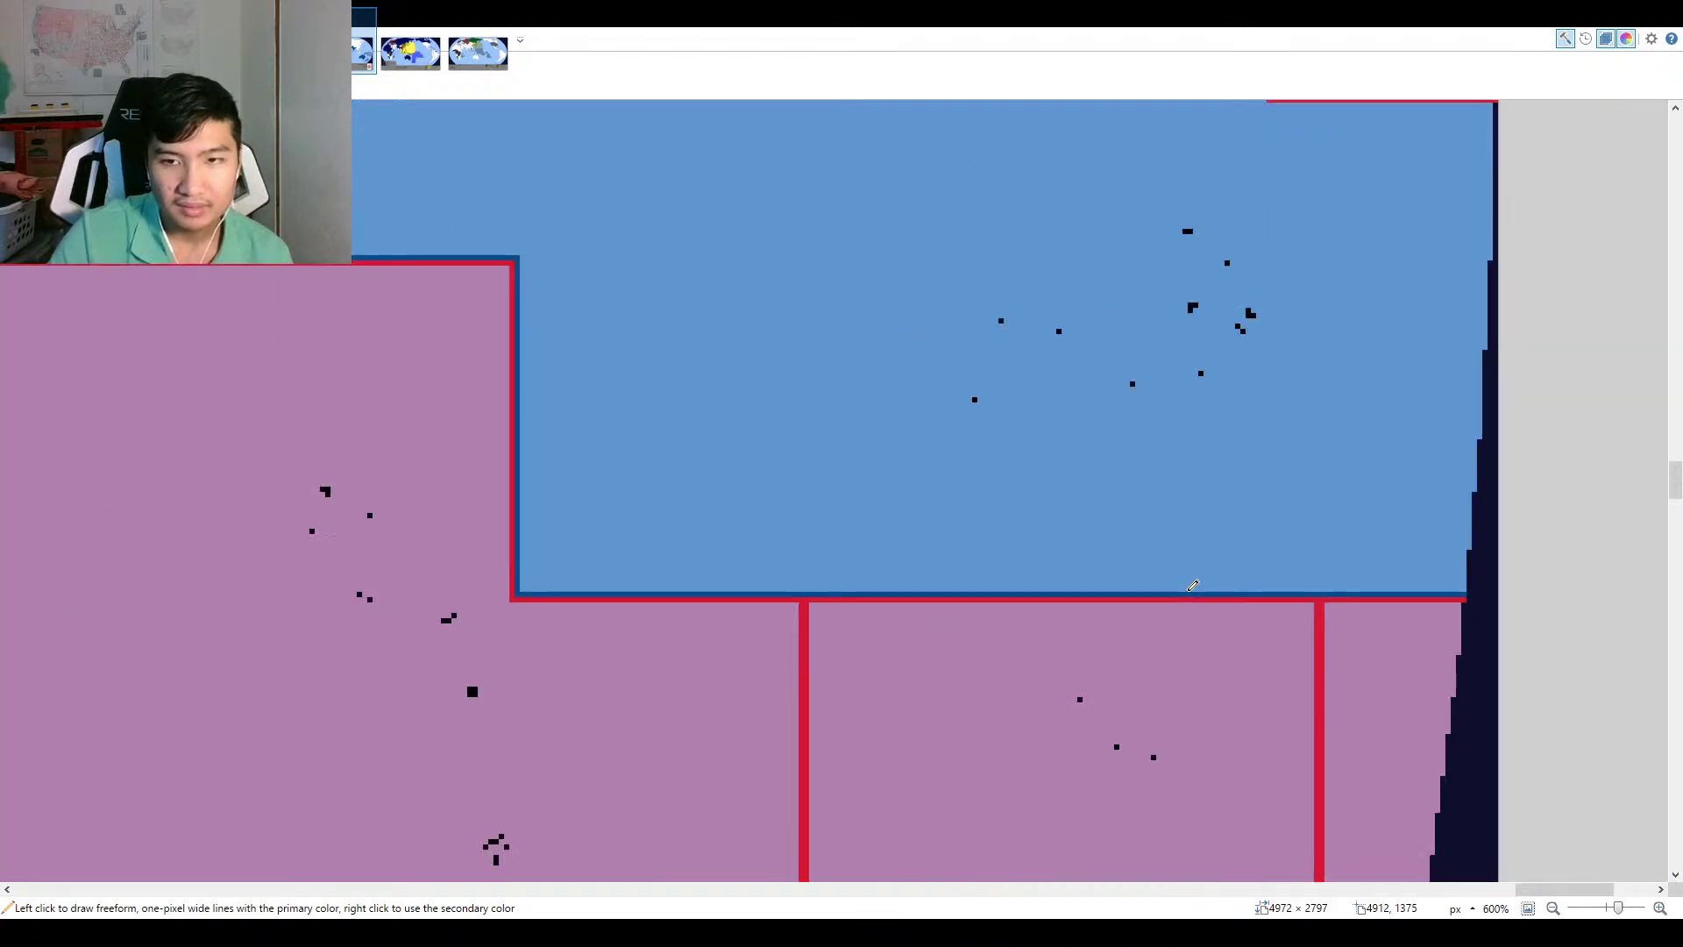
Fill the straight red outer edges of Kiribati's zone north of Tuvalu with dark blue.
key(f)
scroll(846, 470, up, 3)
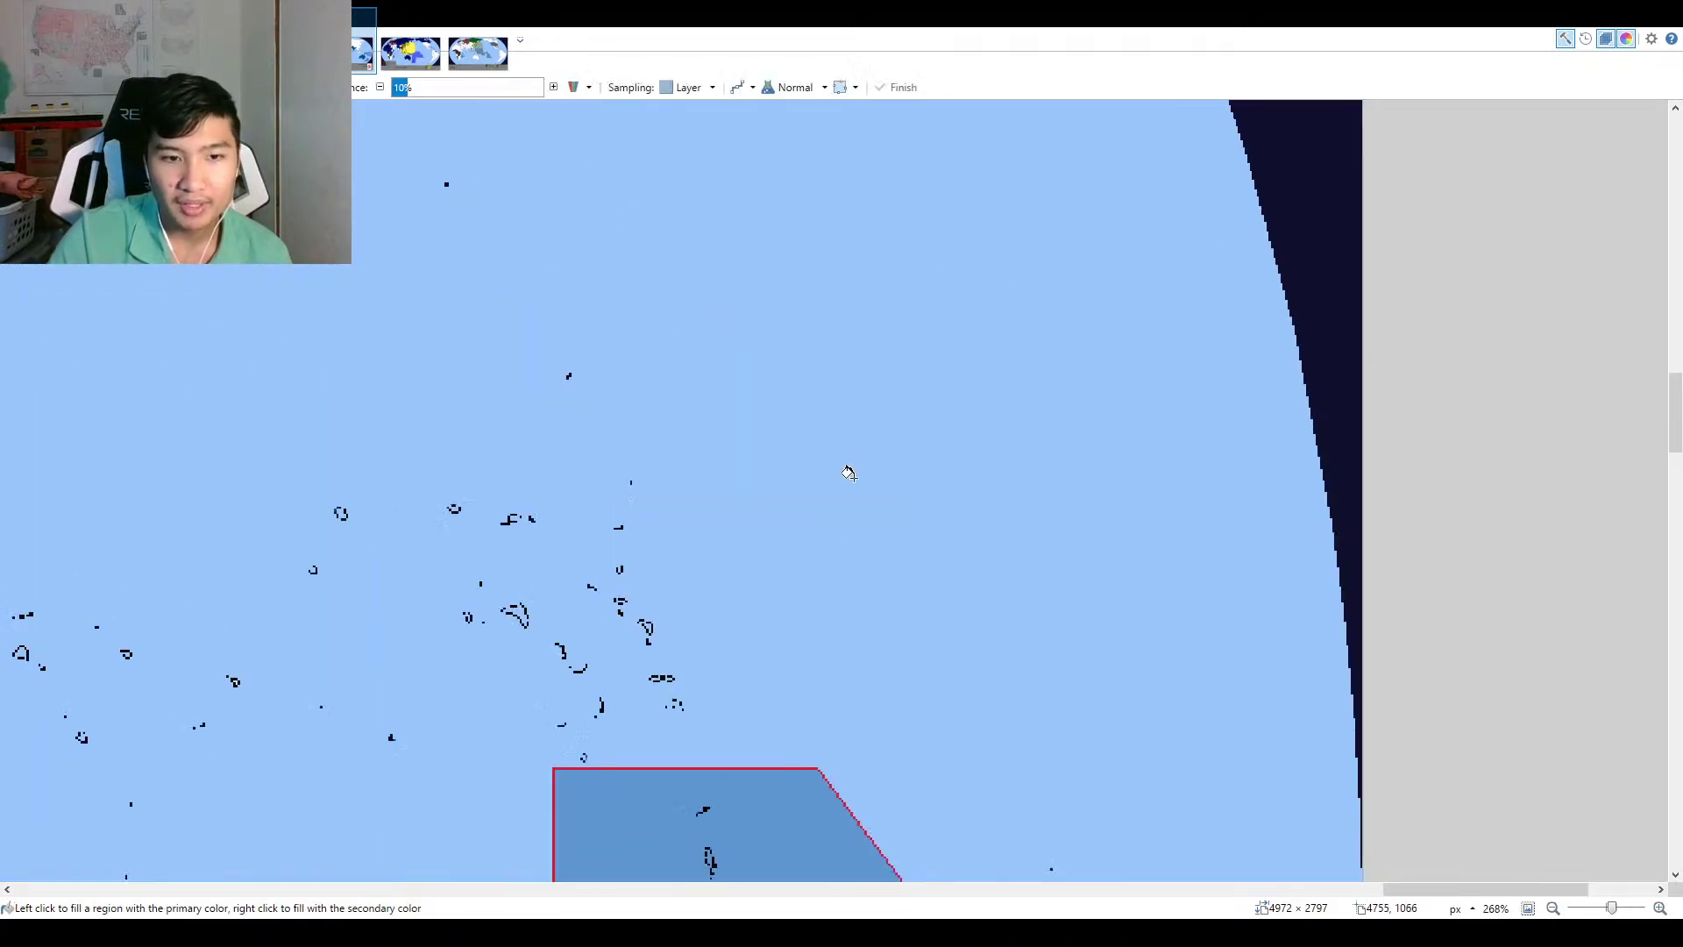
click(912, 741)
scroll(891, 579, up, 3)
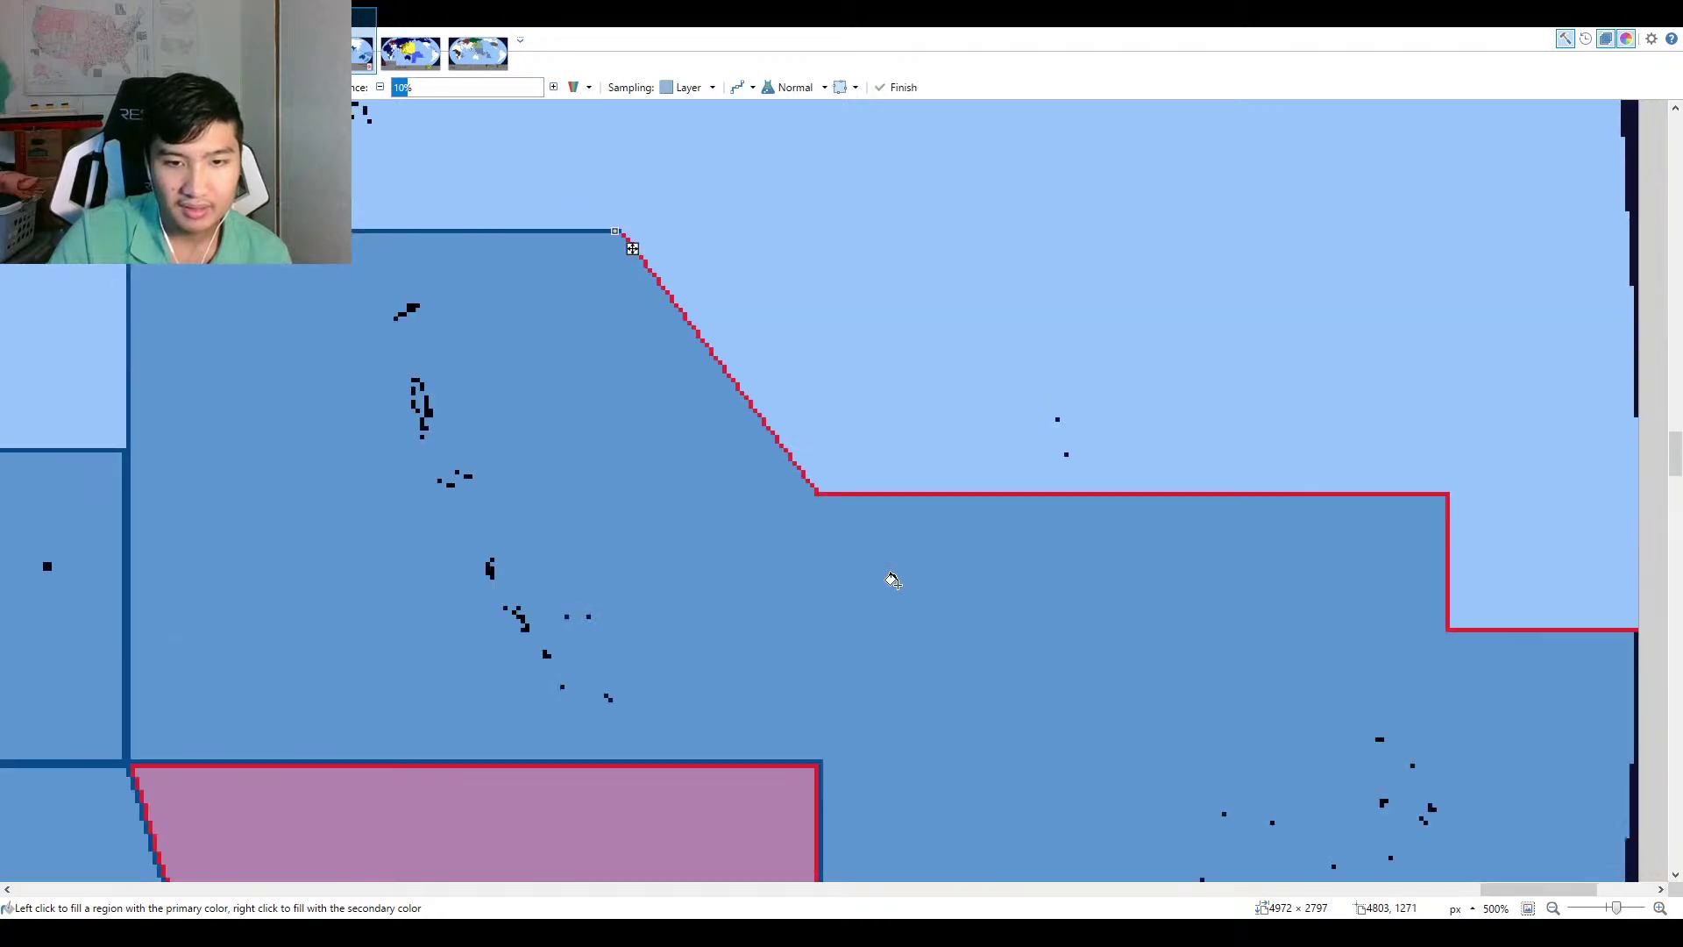
click(752, 404)
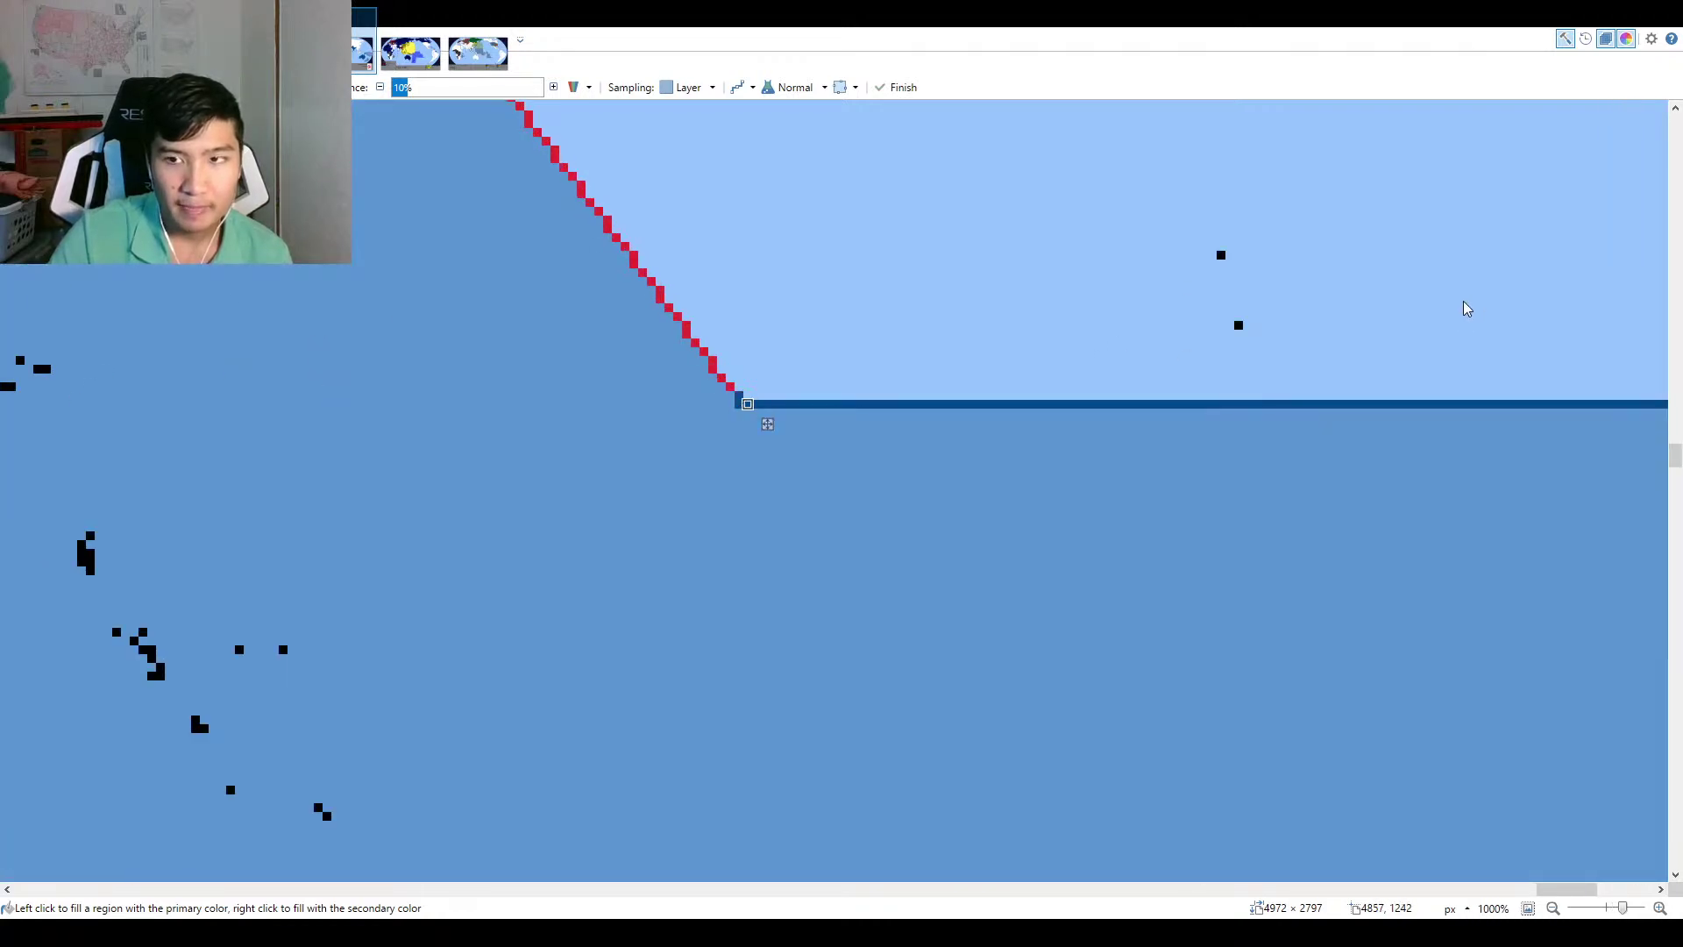
Recolour the remaining red diagonal edge of Kiribati's zone dark blue.
key(p)
scroll(771, 571, up, 4)
drag(351, 306, 469, 456)
drag(740, 820, 463, 426)
scroll(845, 574, down, 10)
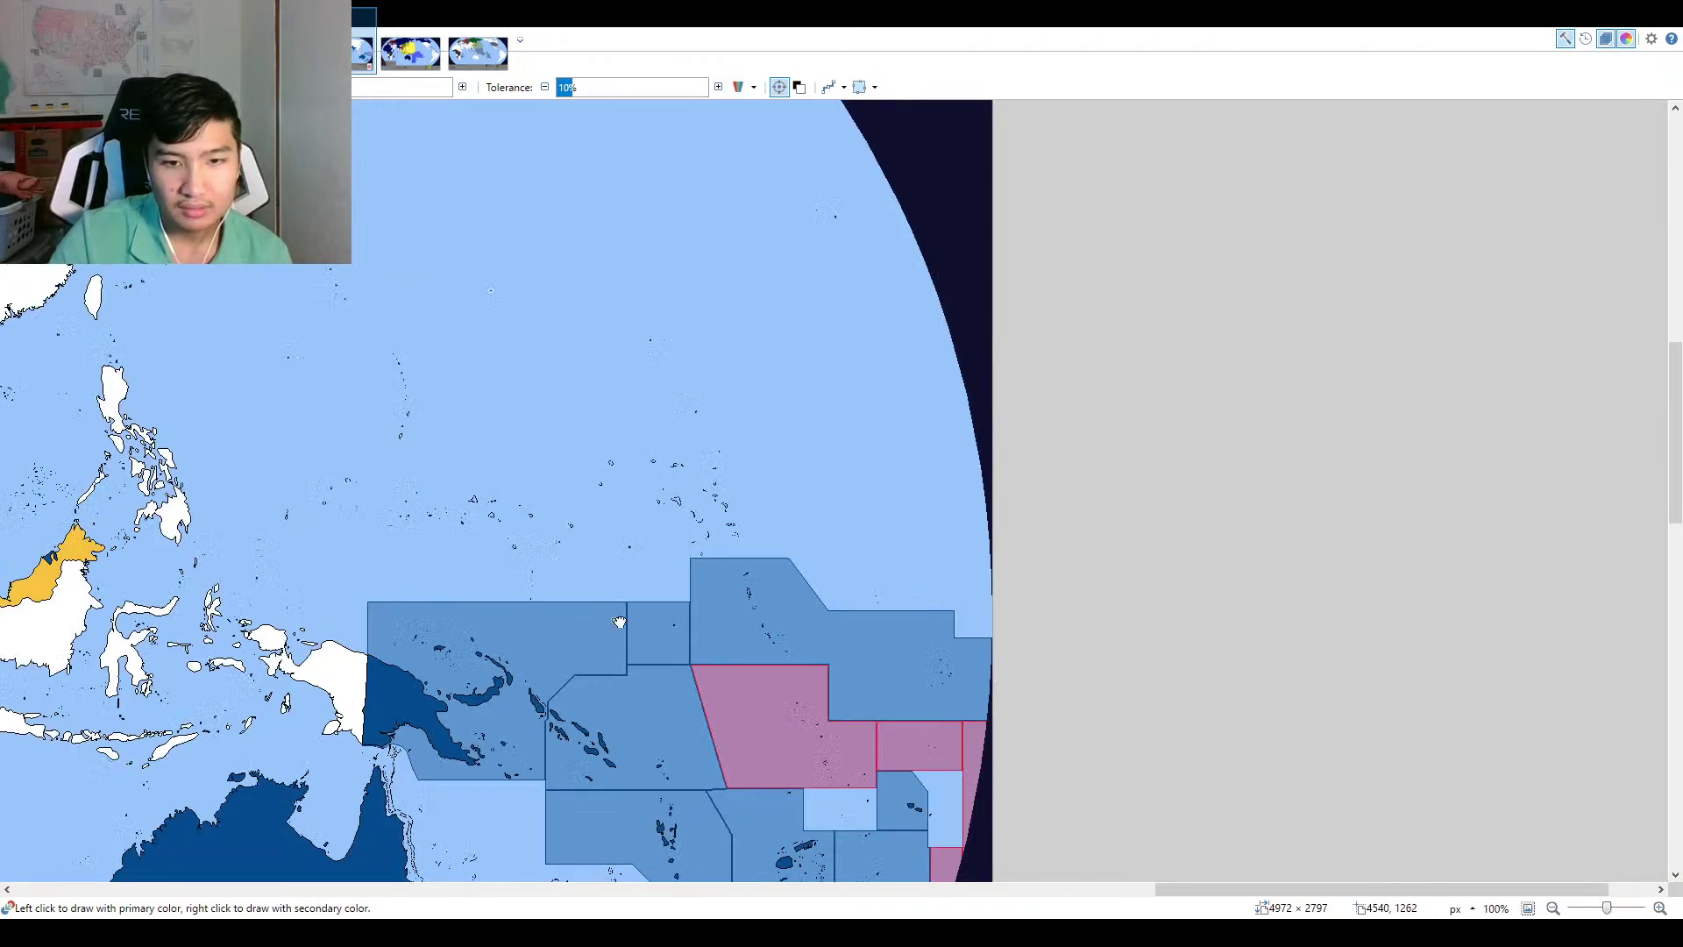
Draw a one-pixel dark blue line up the vertical border between Kiribati's zone and the pink zone at the map's western edge.
scroll(1392, 248, left, 20)
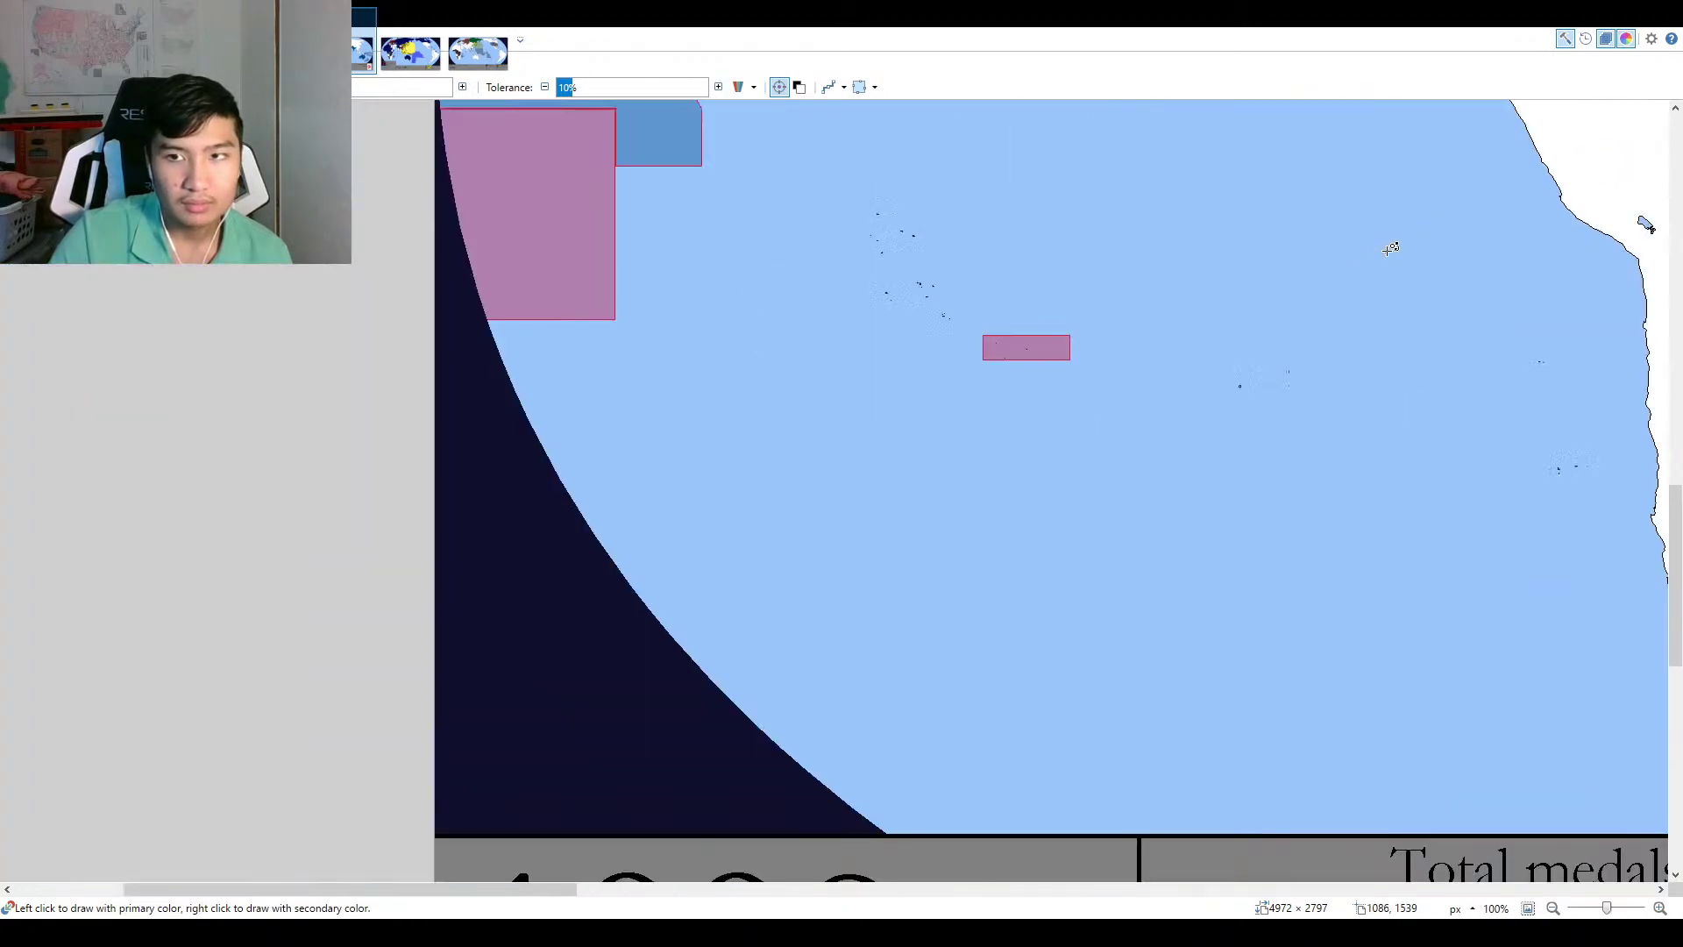
scroll(1431, 275, up, 5)
scroll(760, 624, up, 8)
key(p)
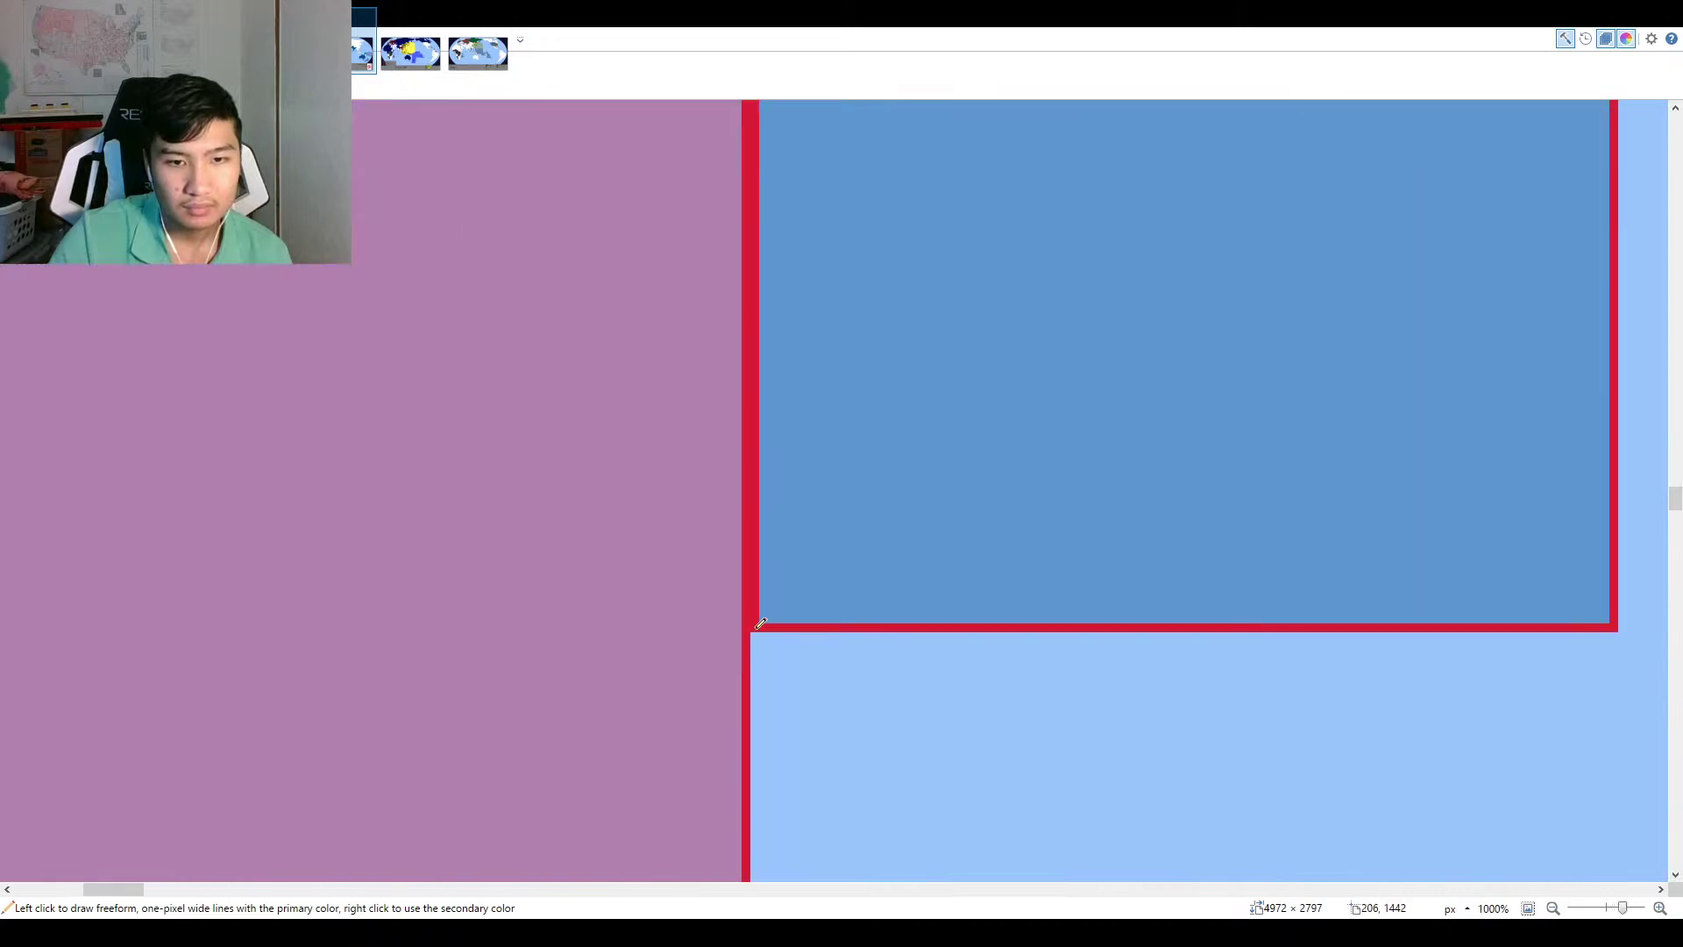
drag(758, 624, 753, 475)
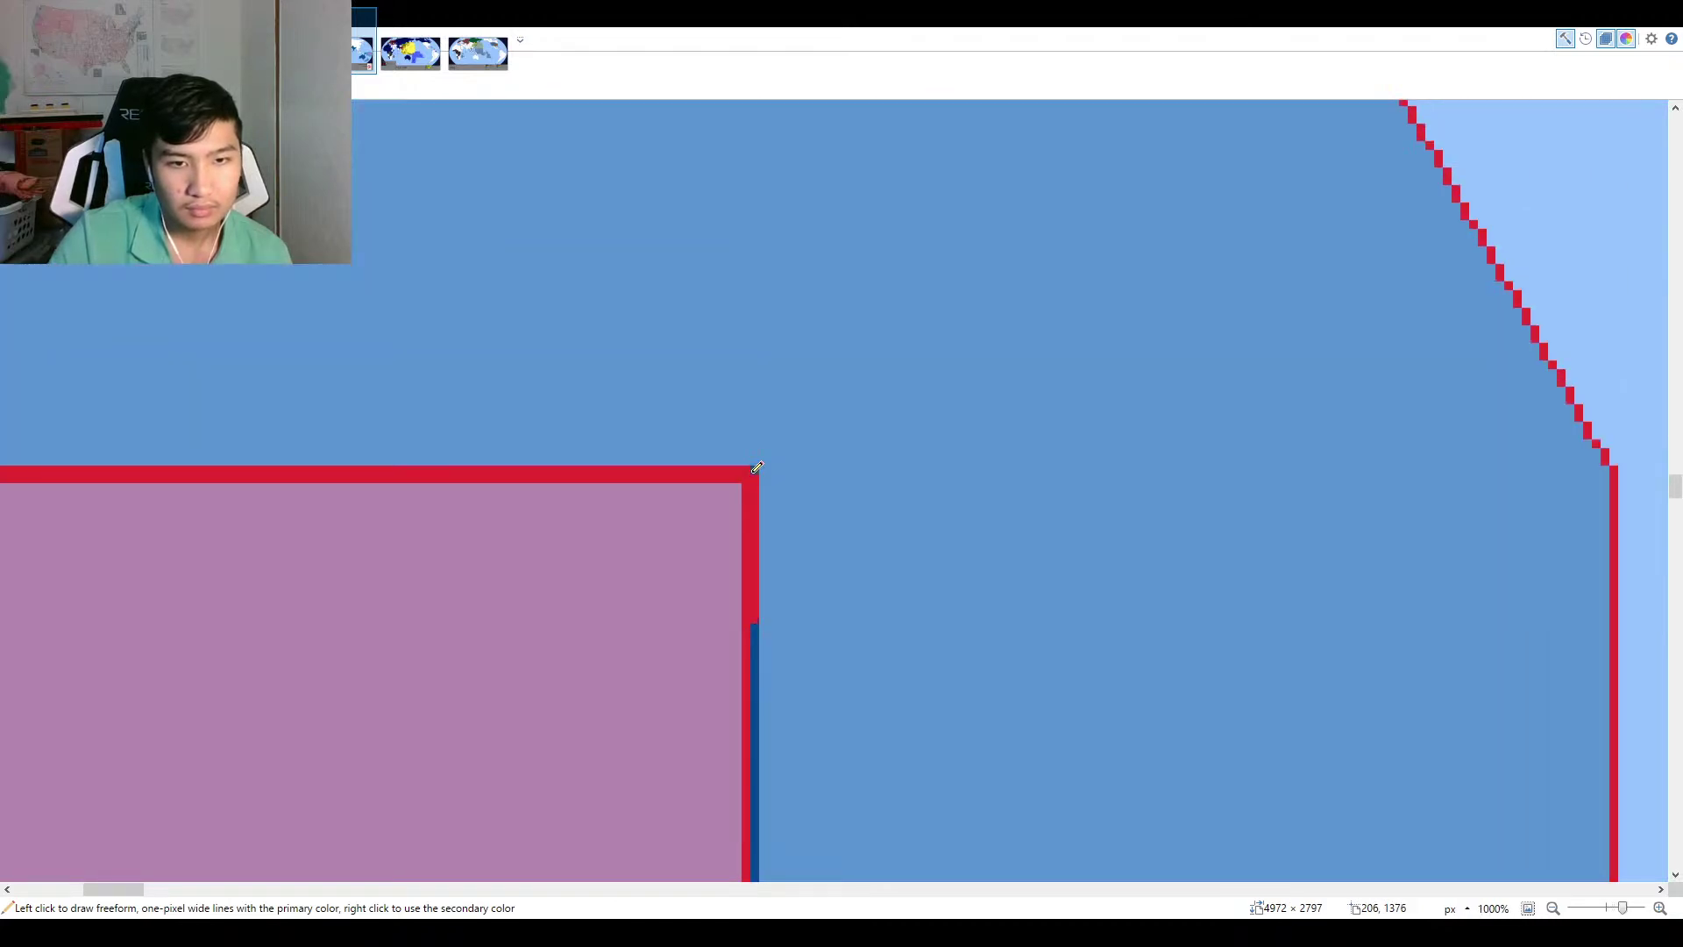
scroll(757, 467, down, 3)
scroll(757, 451, up, 1)
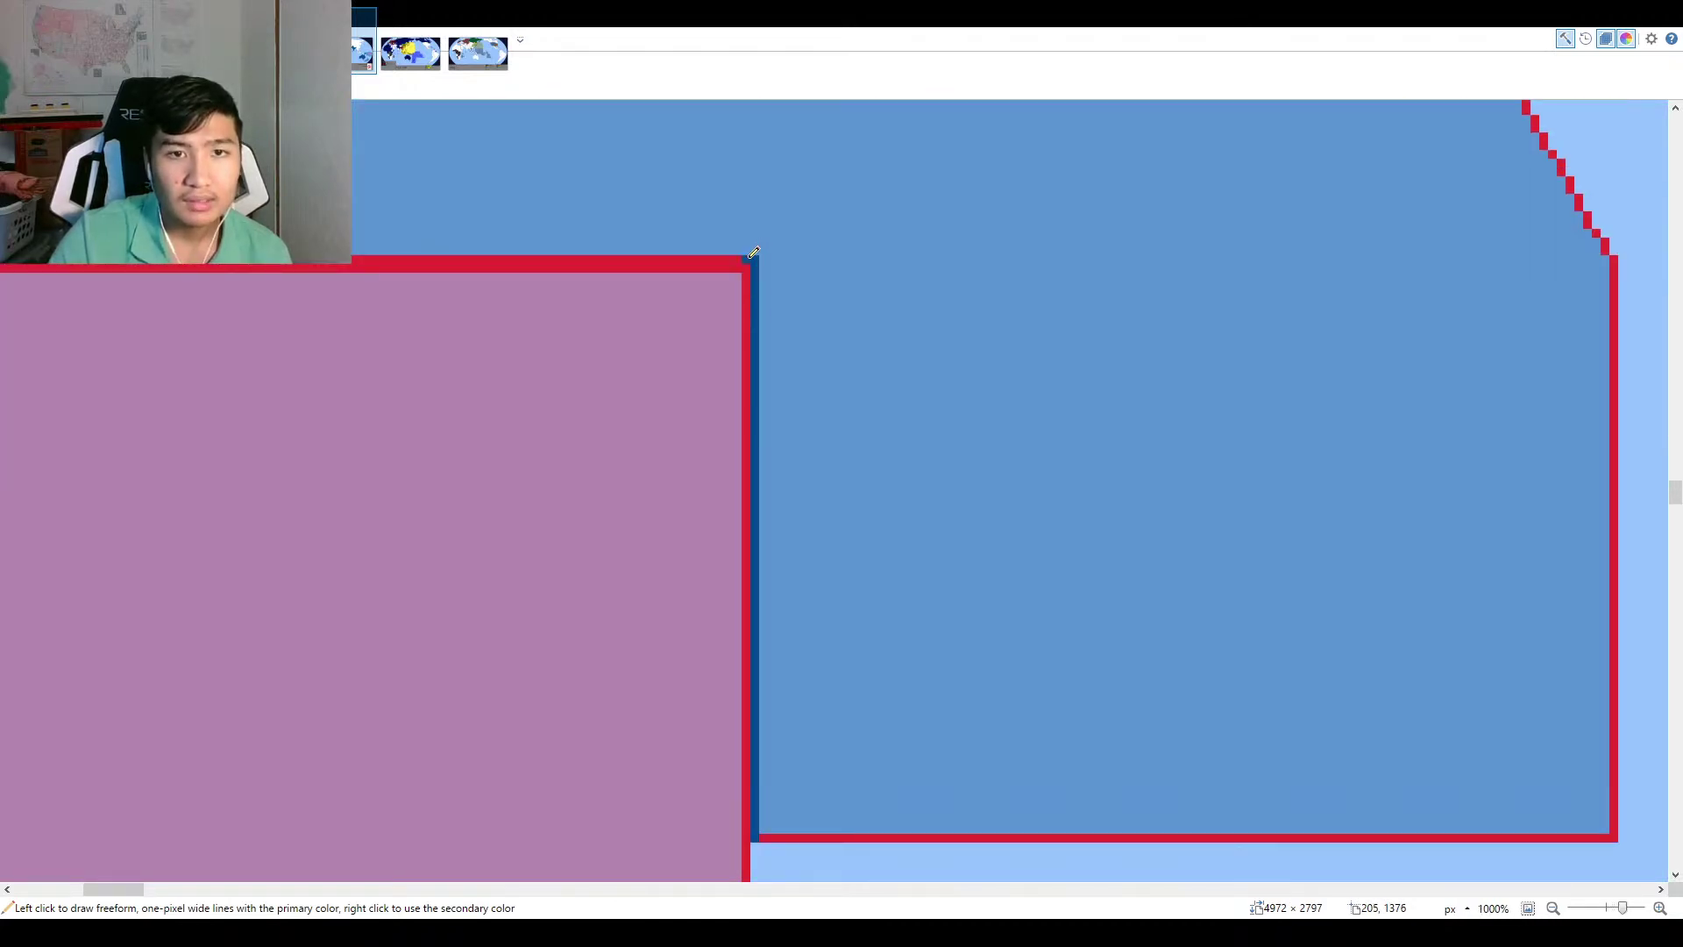
Extend the one-pixel dark blue outline along the pink zone's northern border to the map's western edge.
scroll(753, 253, left, 6)
drag(753, 255, 693, 250)
scroll(753, 253, left, 6)
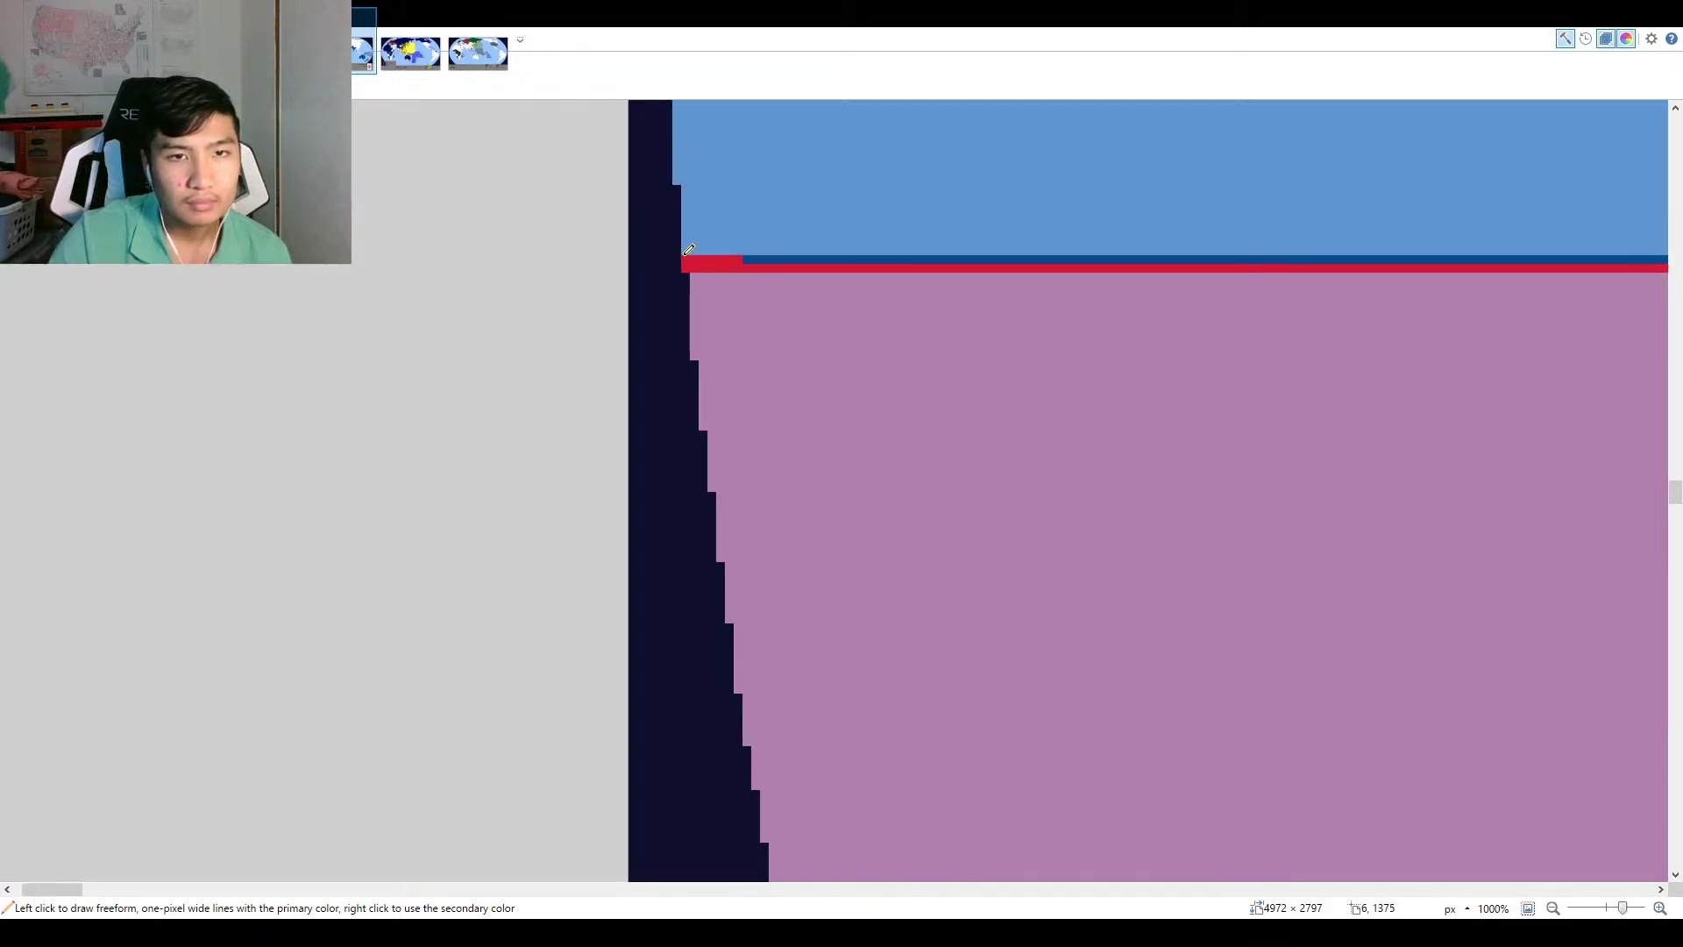
scroll(688, 252, right, 2)
Fill the straight red outer edges of Kiribati's zone on the map's western side with dark blue.
key(f)
scroll(619, 412, down, 3)
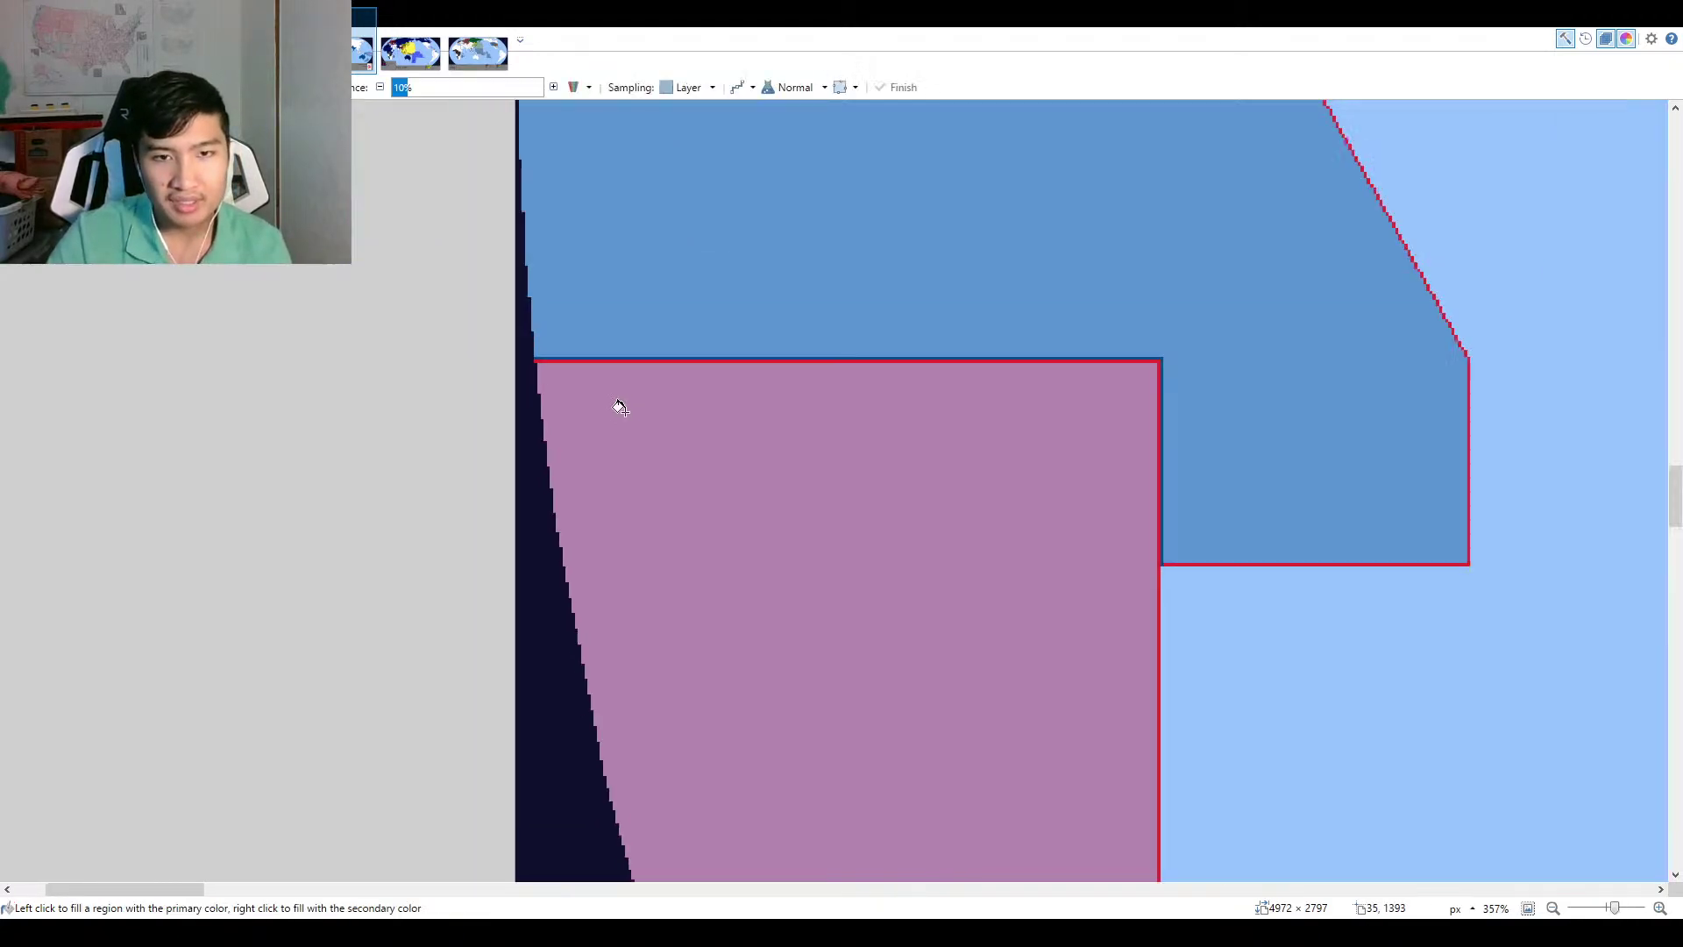
scroll(1459, 551, up, 3)
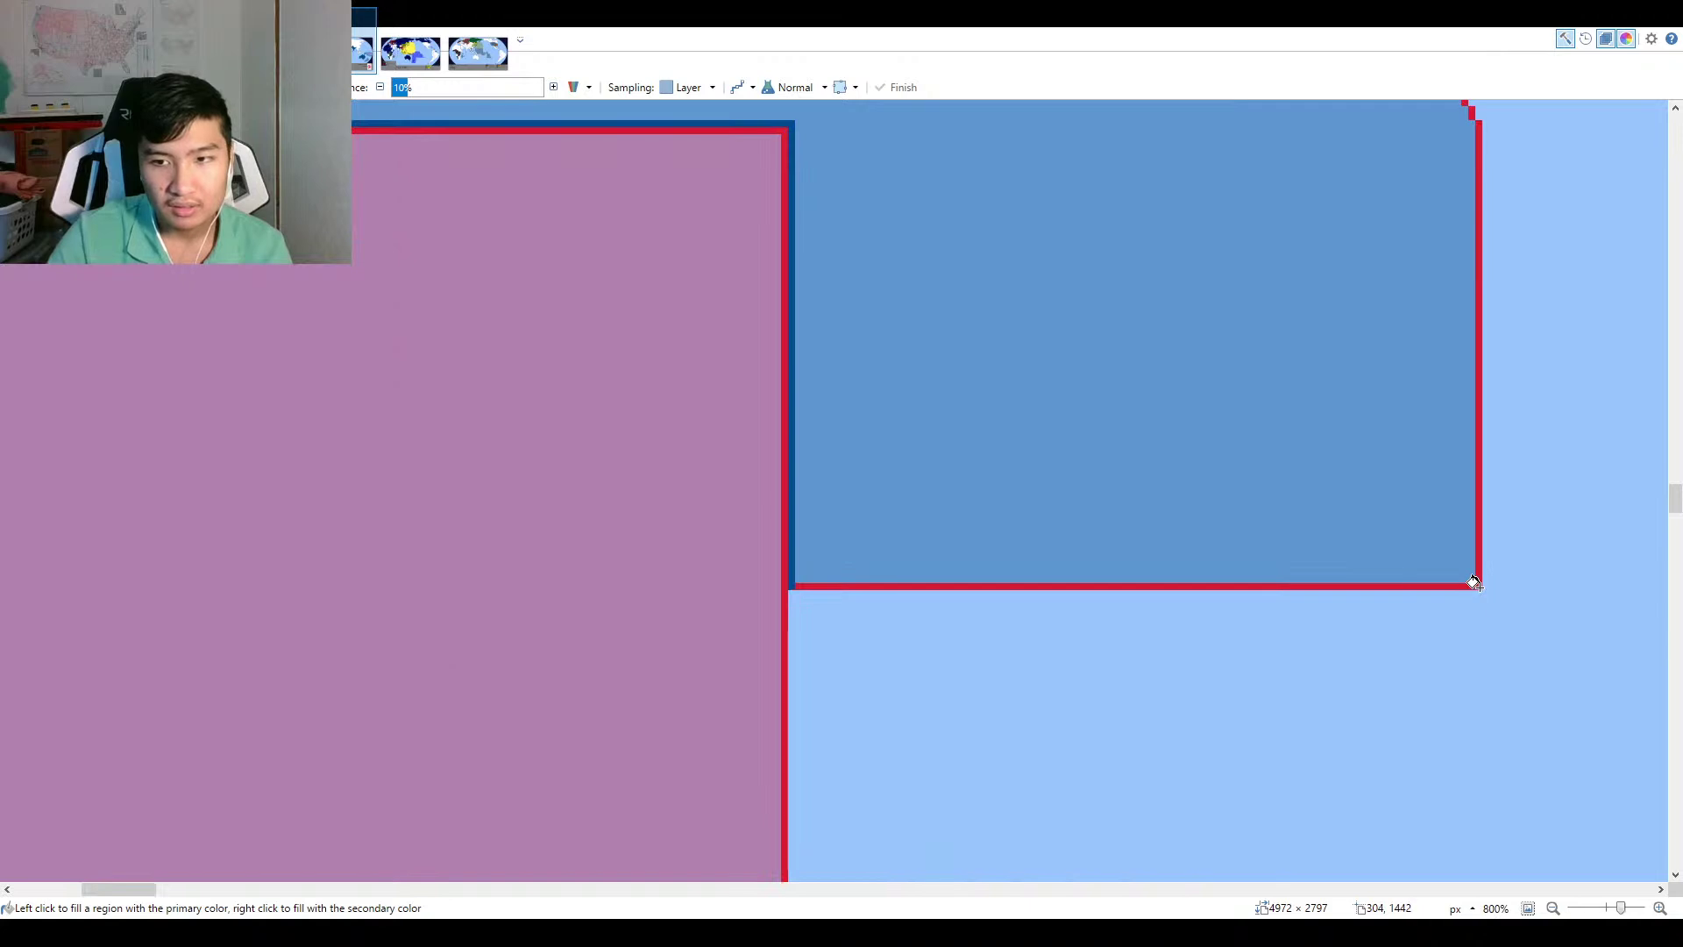
click(1473, 580)
scroll(1446, 574, up, 5)
key(p)
scroll(1044, 522, down, 3)
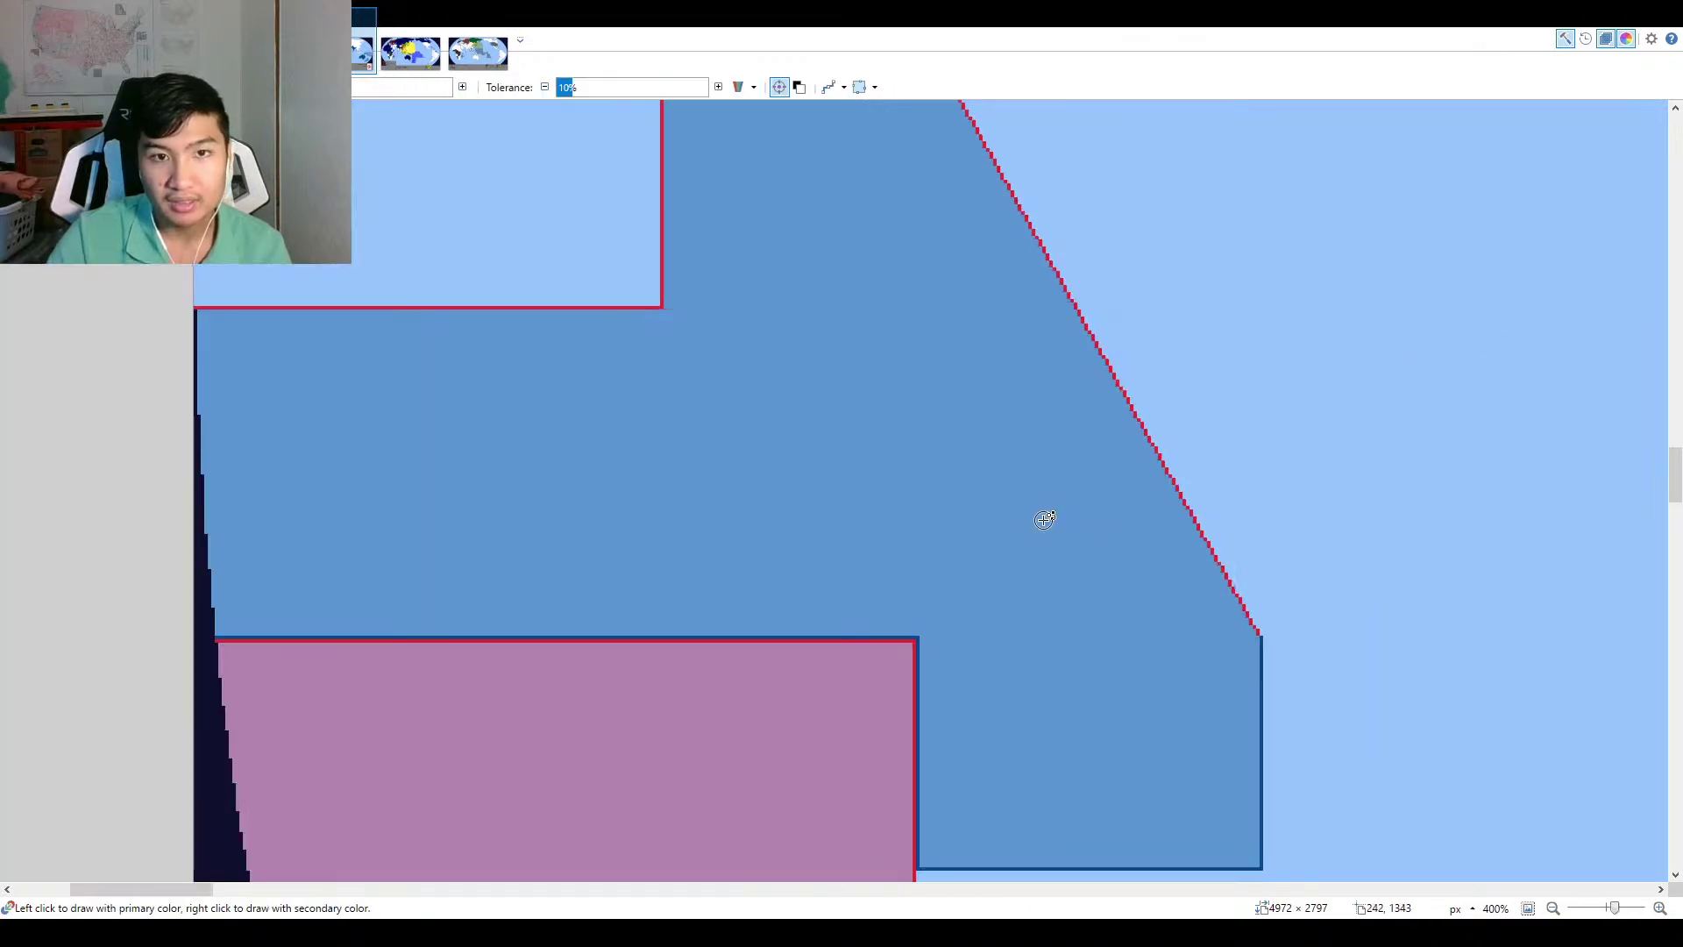
key(f)
scroll(684, 284, up, 4)
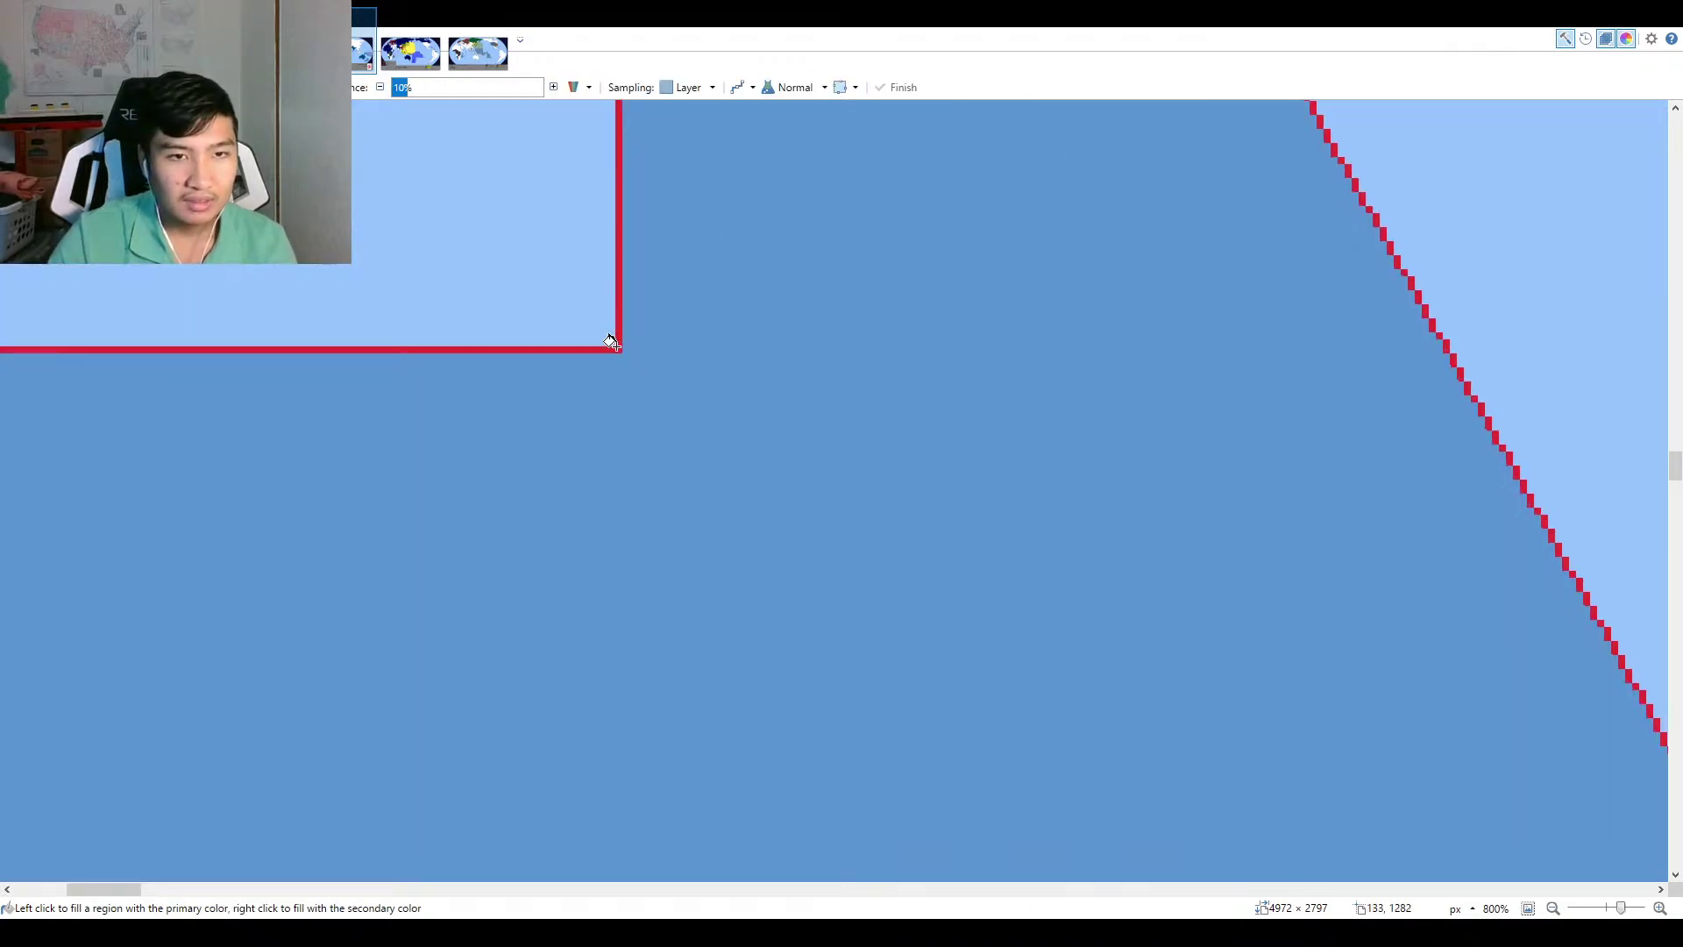
click(618, 350)
Recolour the red diagonal eastern edge of Kiribati's western-side zone dark blue down to its lower corner.
key(p)
scroll(1060, 447, up, 6)
scroll(999, 289, down, 1)
scroll(902, 149, right, 2)
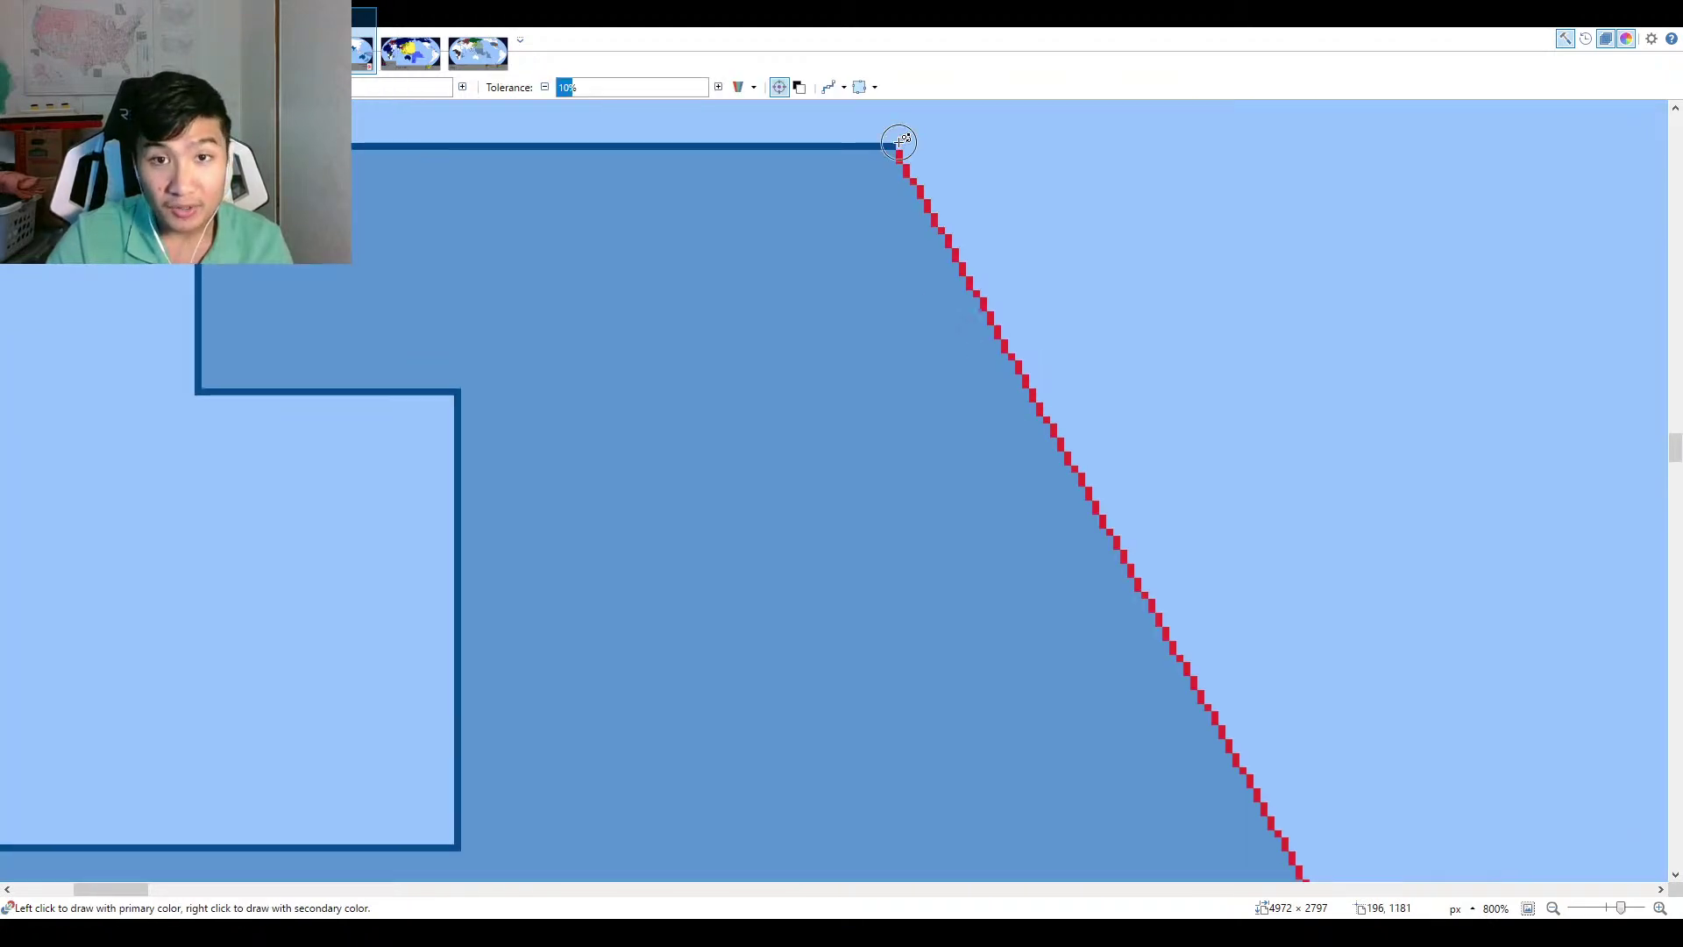
mouse_move(898, 155)
mouse_down()
mouse_move(986, 273)
mouse_move(1033, 384)
mouse_move(959, 275)
mouse_move(1224, 739)
mouse_up()
scroll(1223, 738, down, 3)
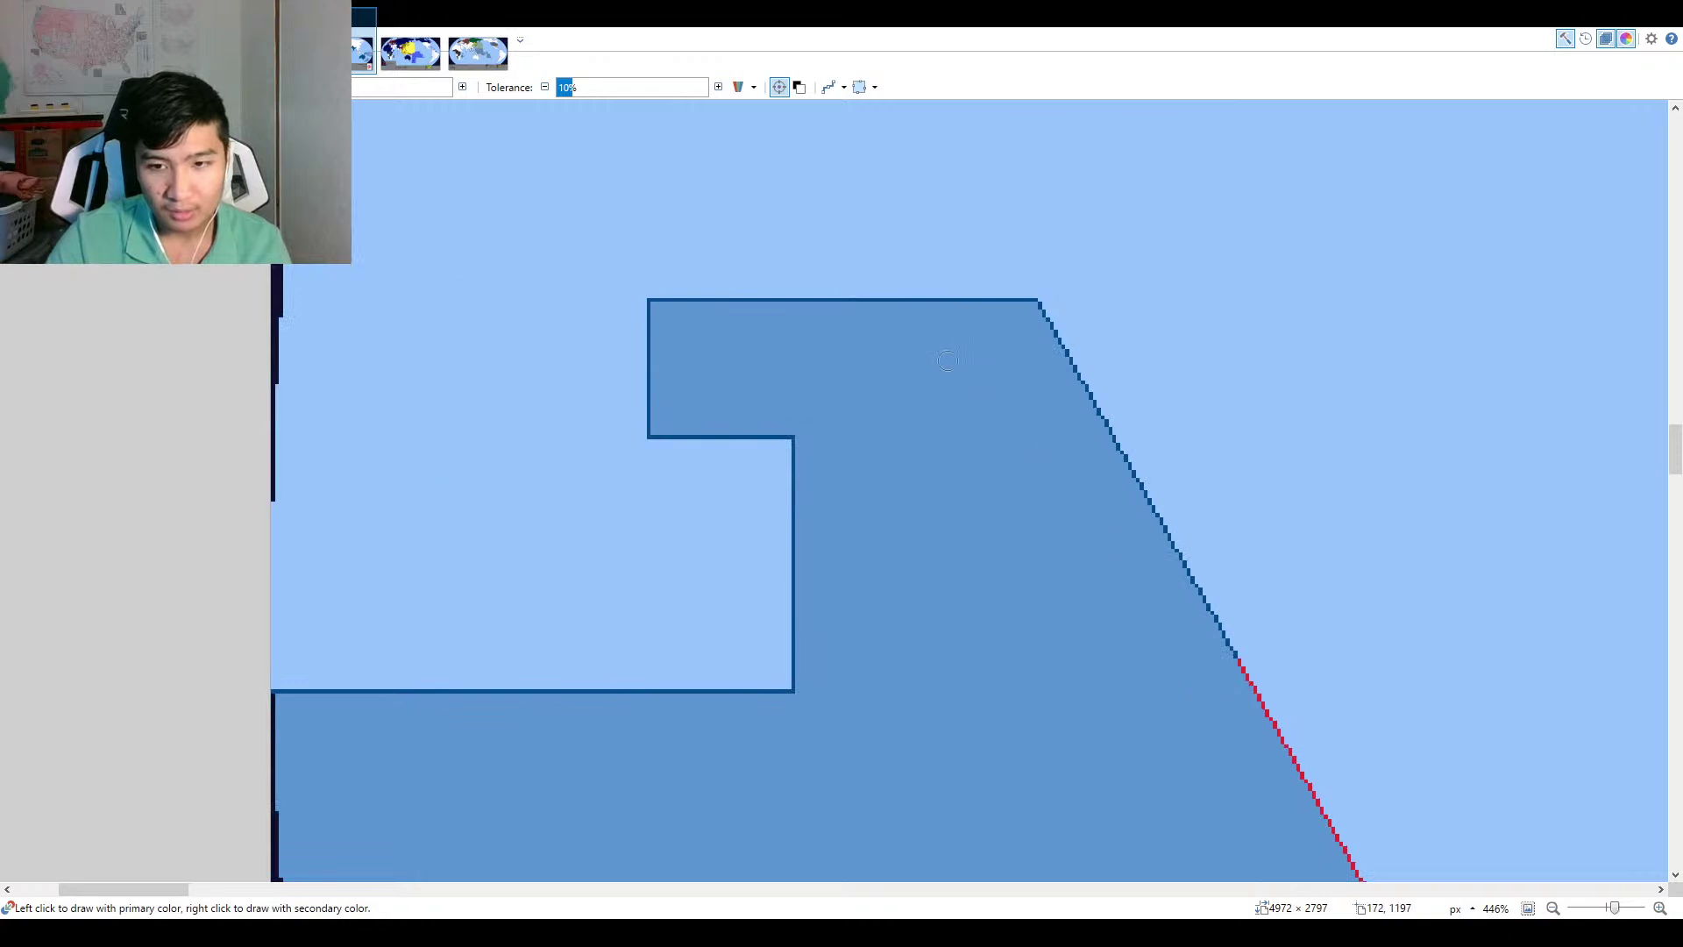
scroll(1334, 622, down, 3)
scroll(1051, 403, right, 4)
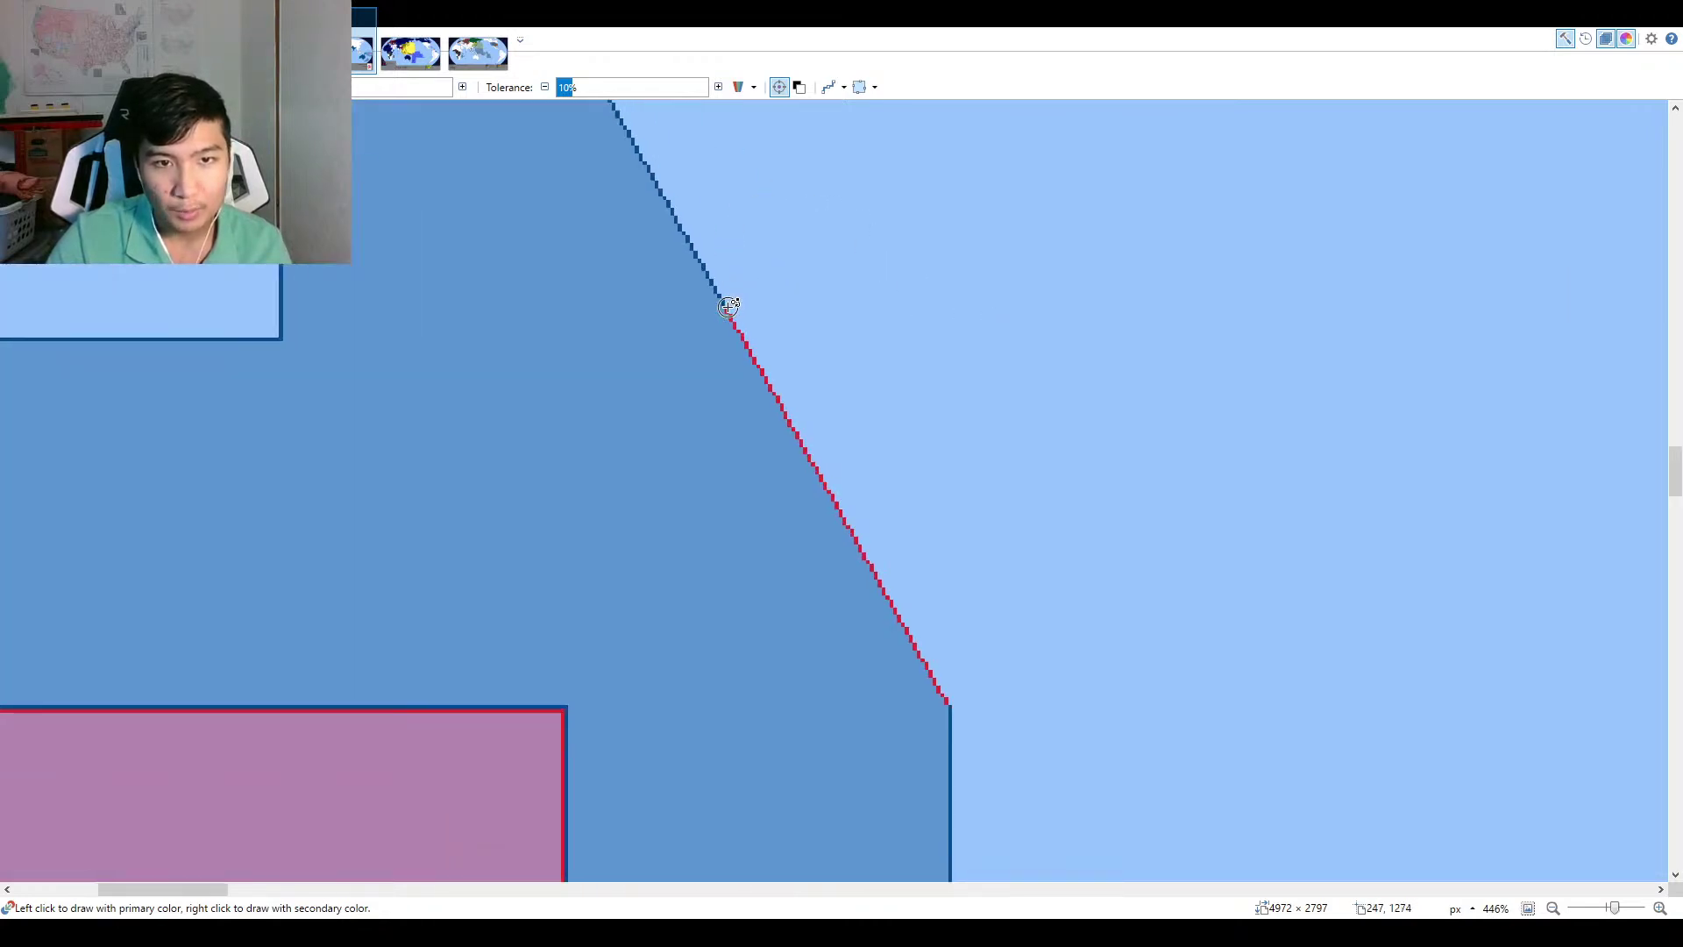
drag(766, 371, 950, 706)
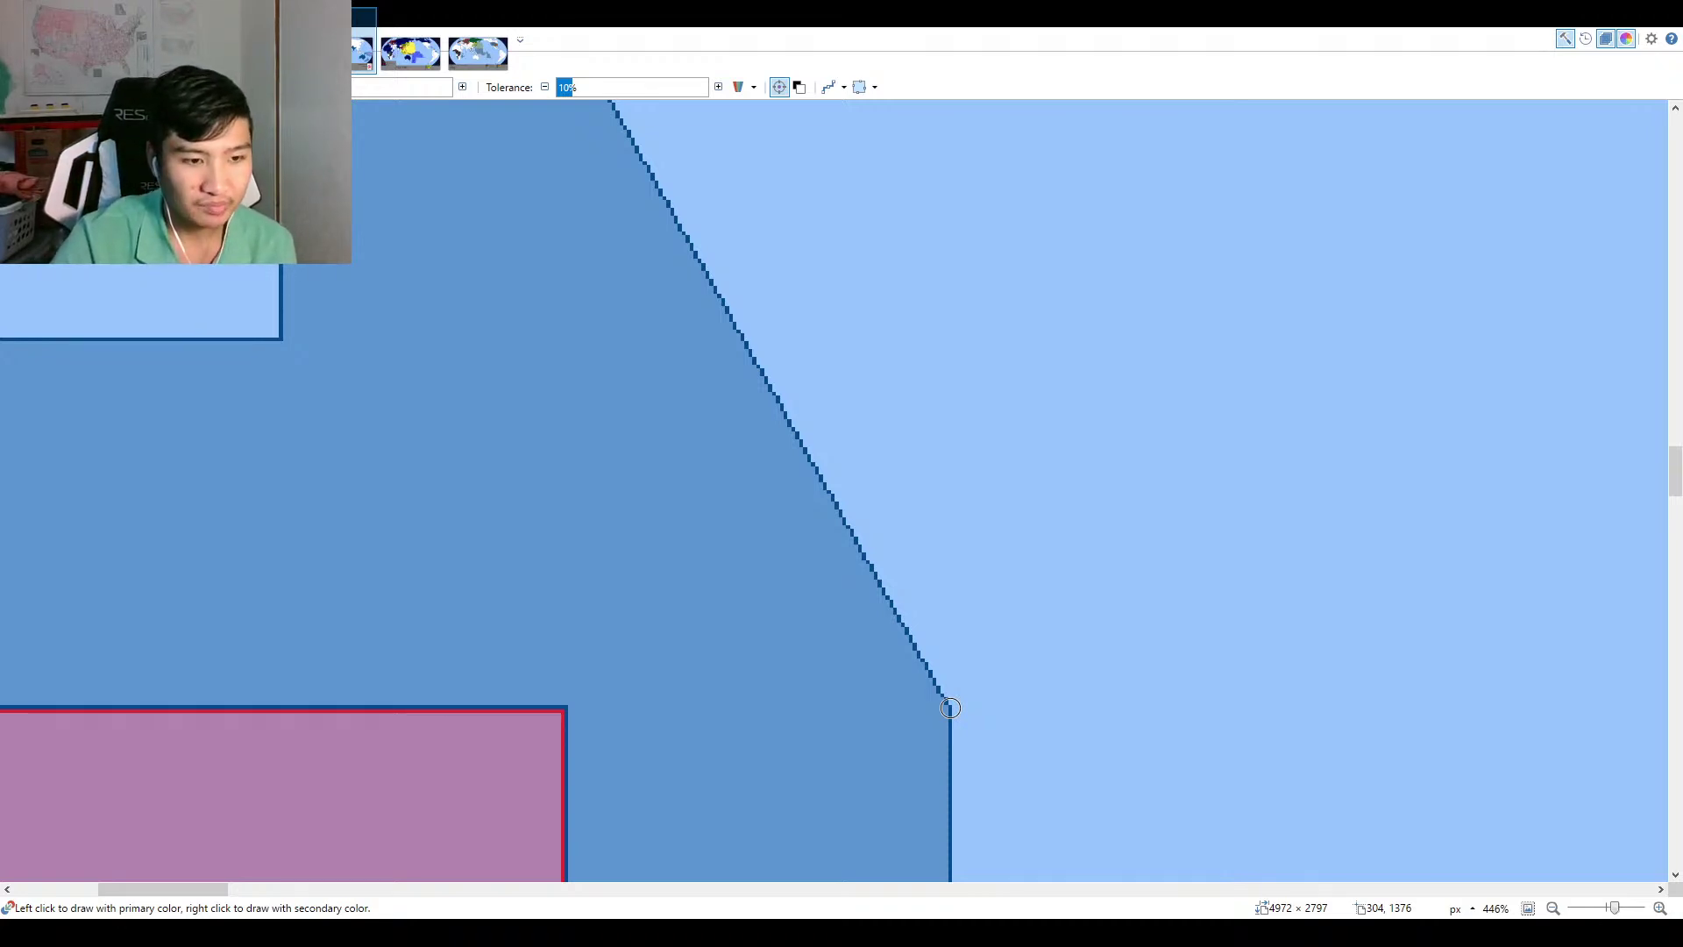
Fill the leftover light blue patch on India's northern border with the participating dark blue.
click(1528, 908)
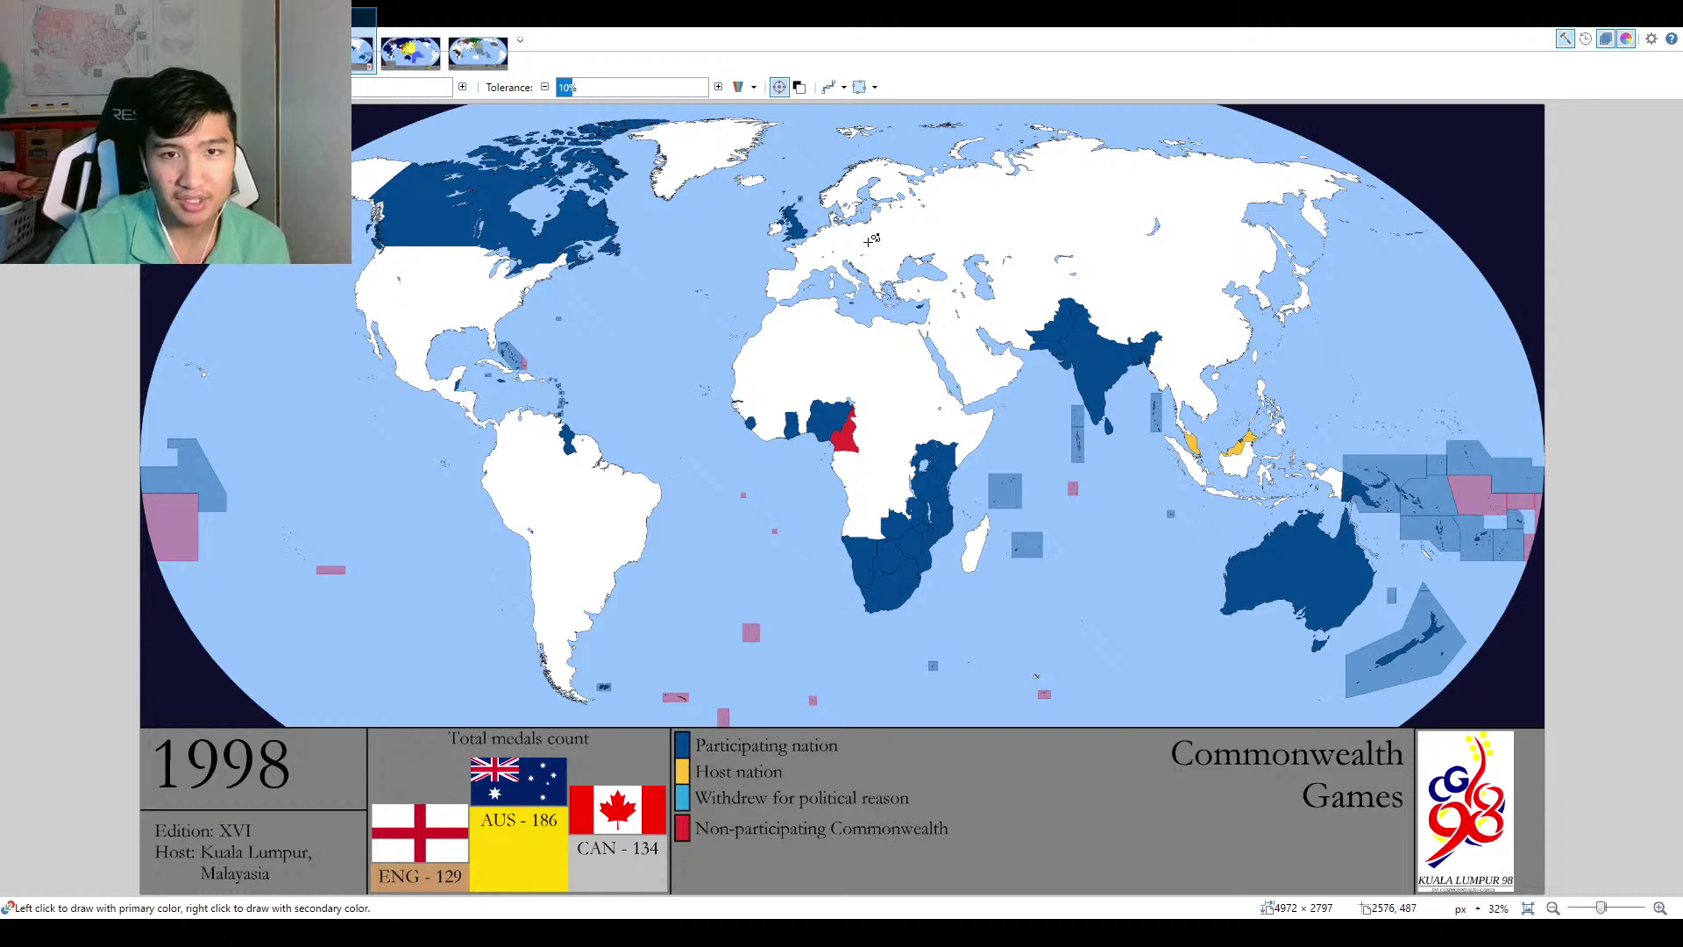
scroll(775, 205, up, 5)
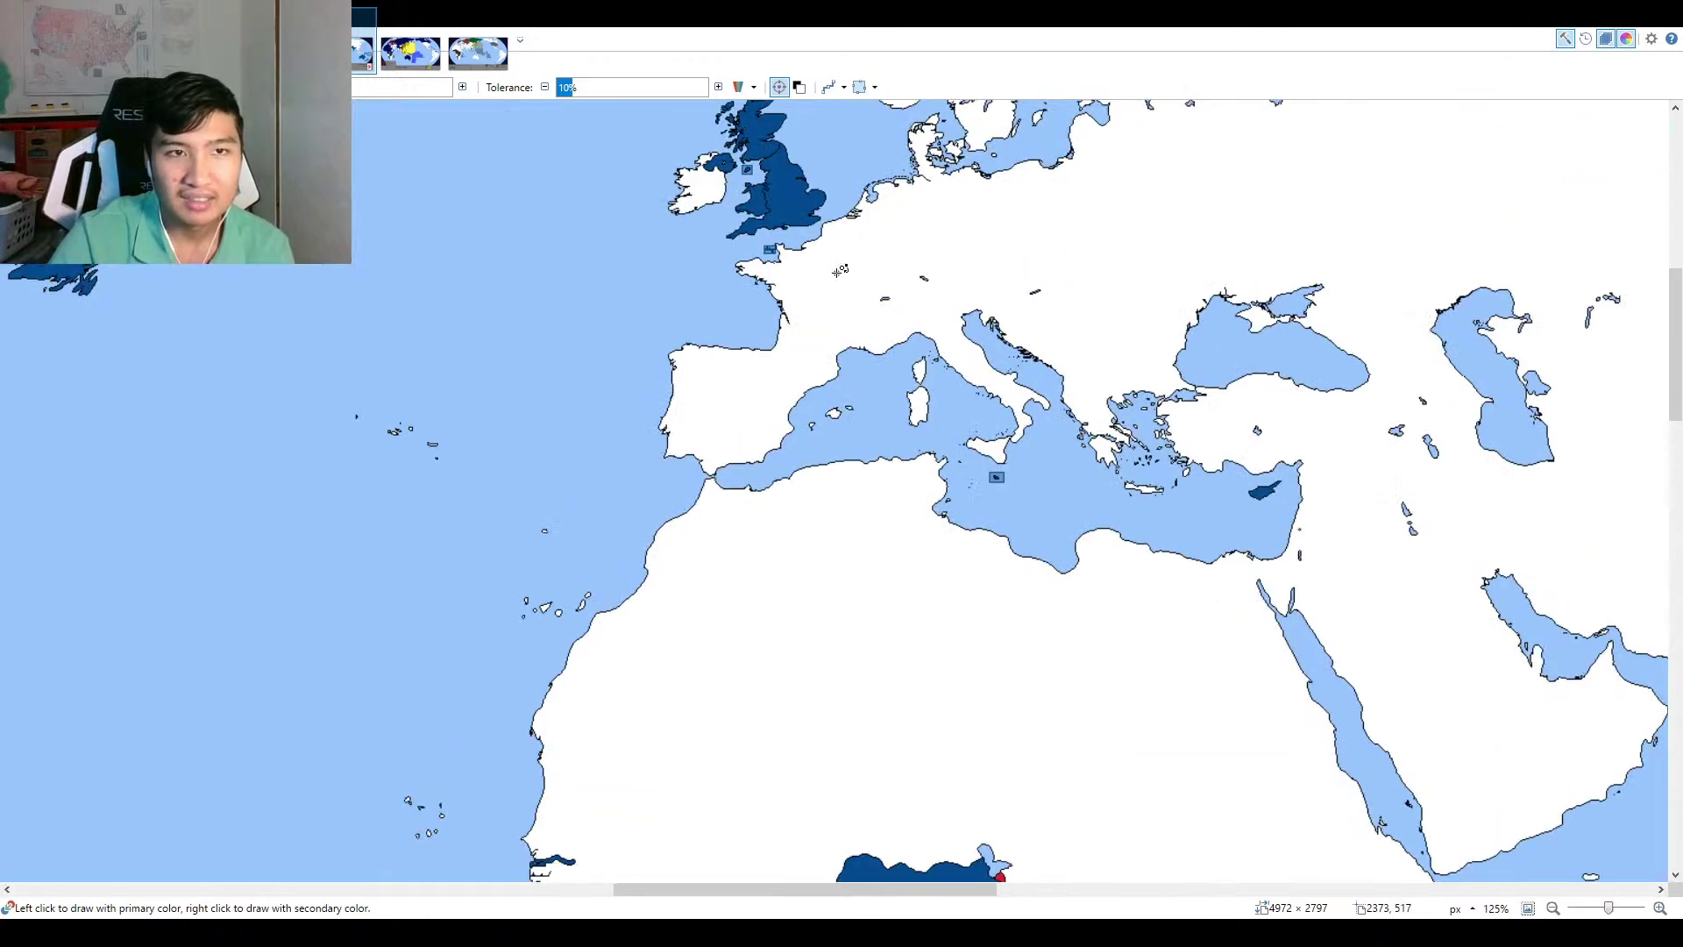
scroll(701, 473, down, 1)
scroll(661, 456, up, 2)
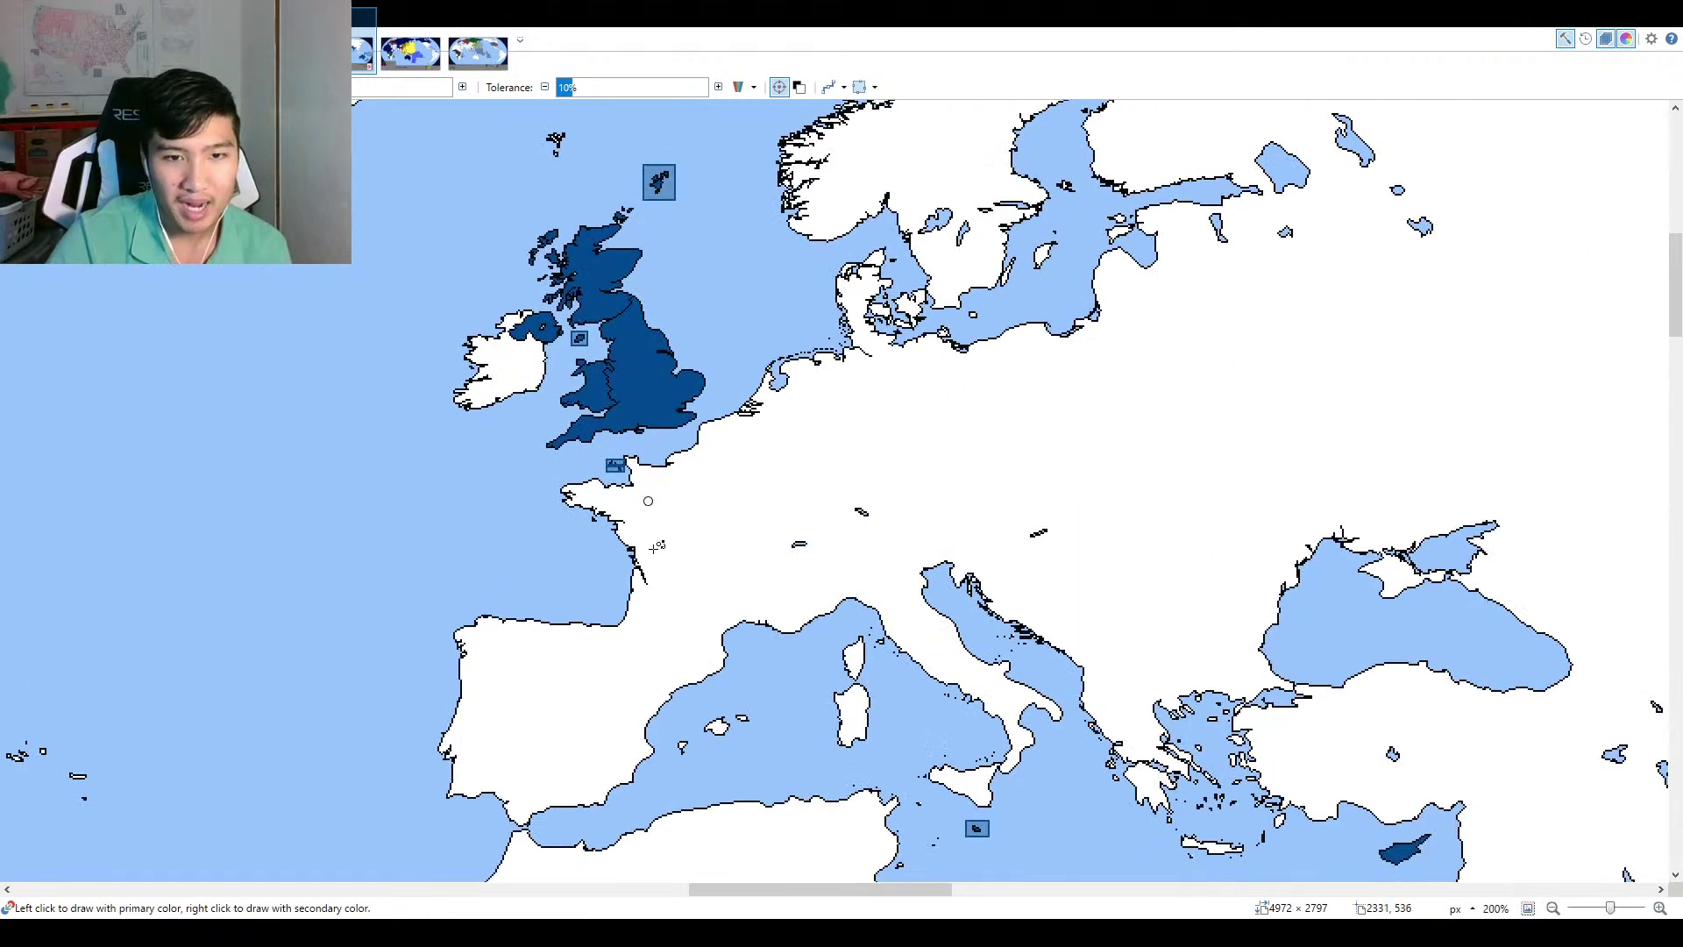
scroll(655, 512, down, 1)
scroll(655, 510, down, 2)
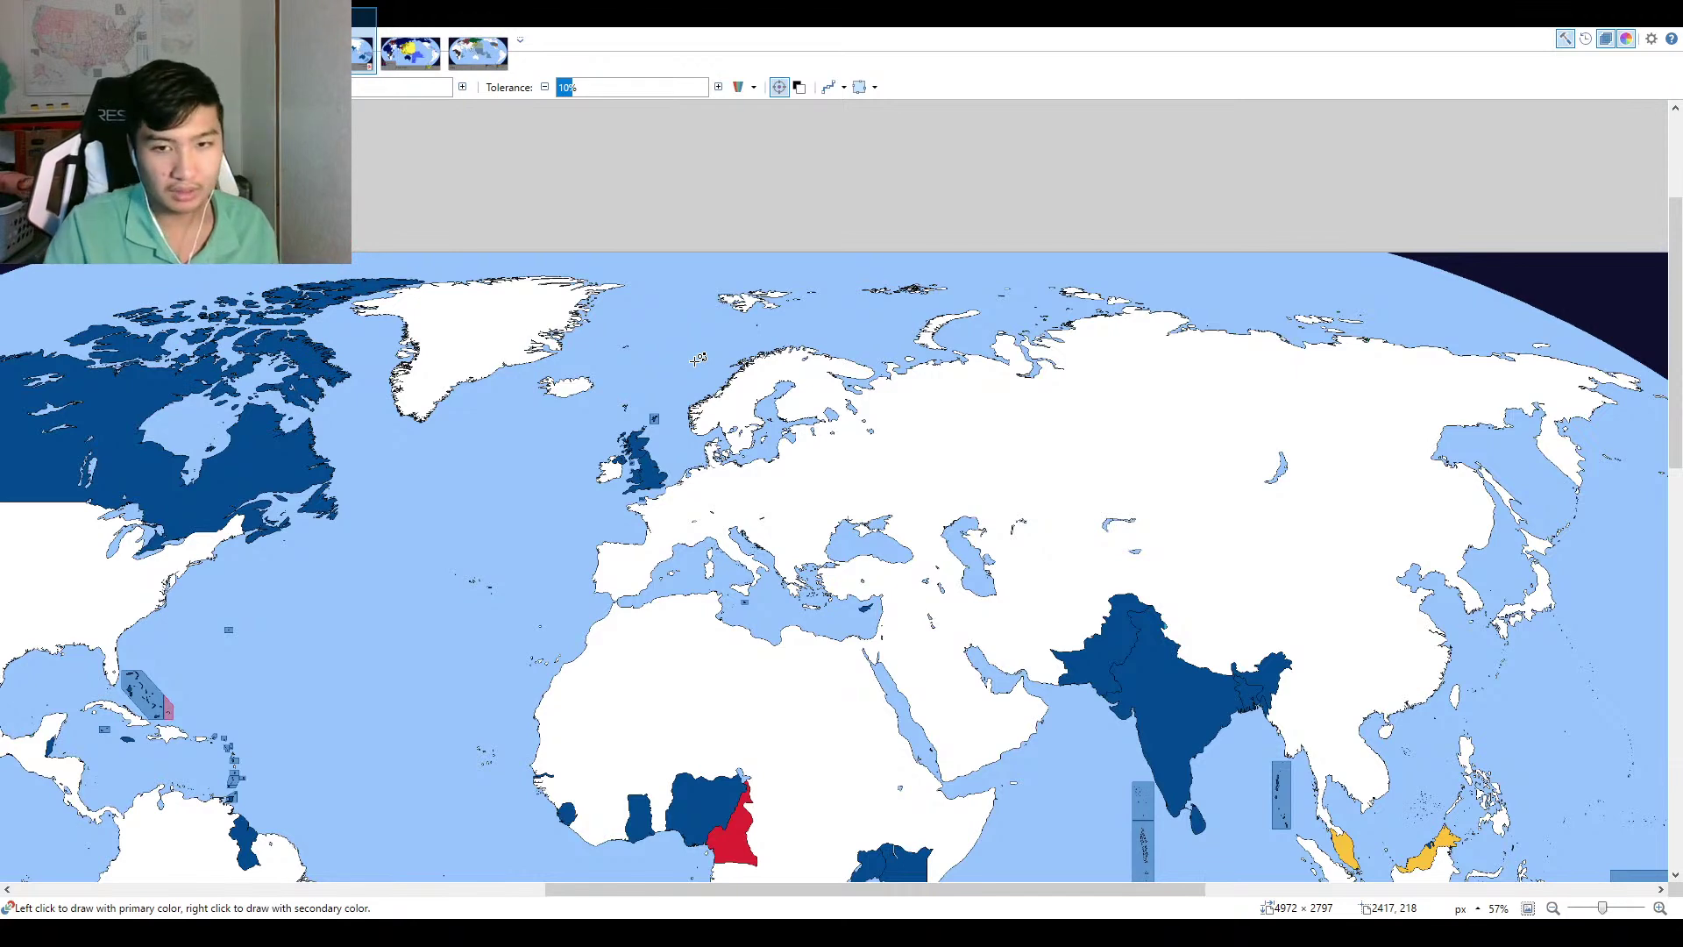
drag(1181, 663, 1048, 532)
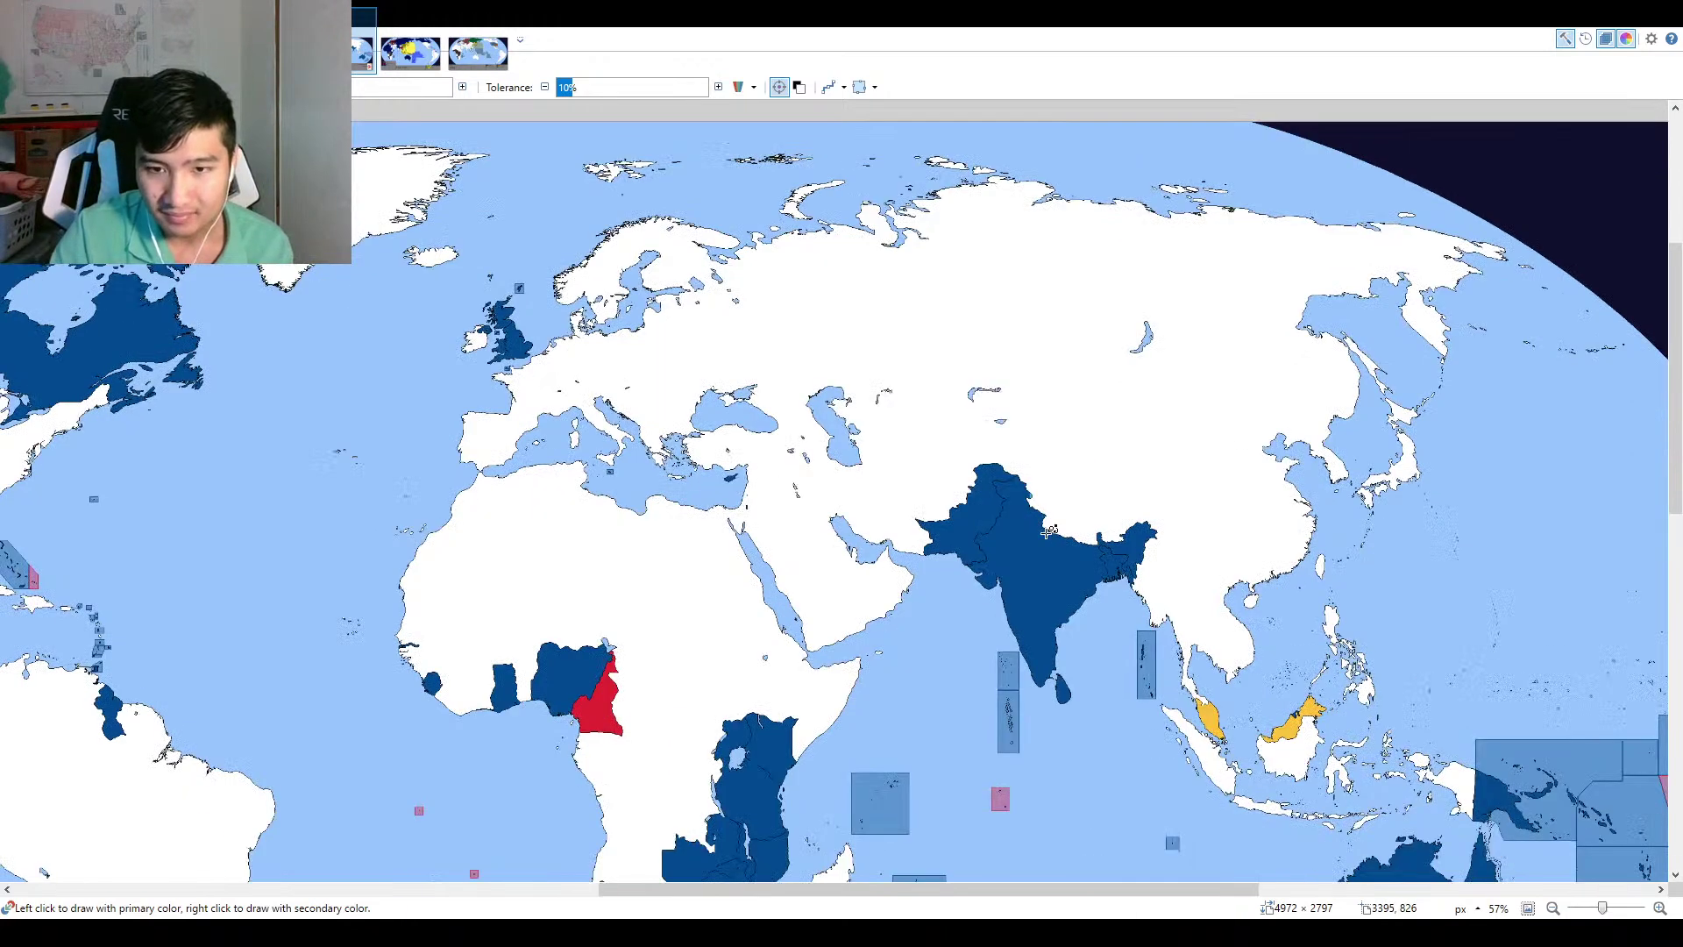
scroll(1047, 532, up, 6)
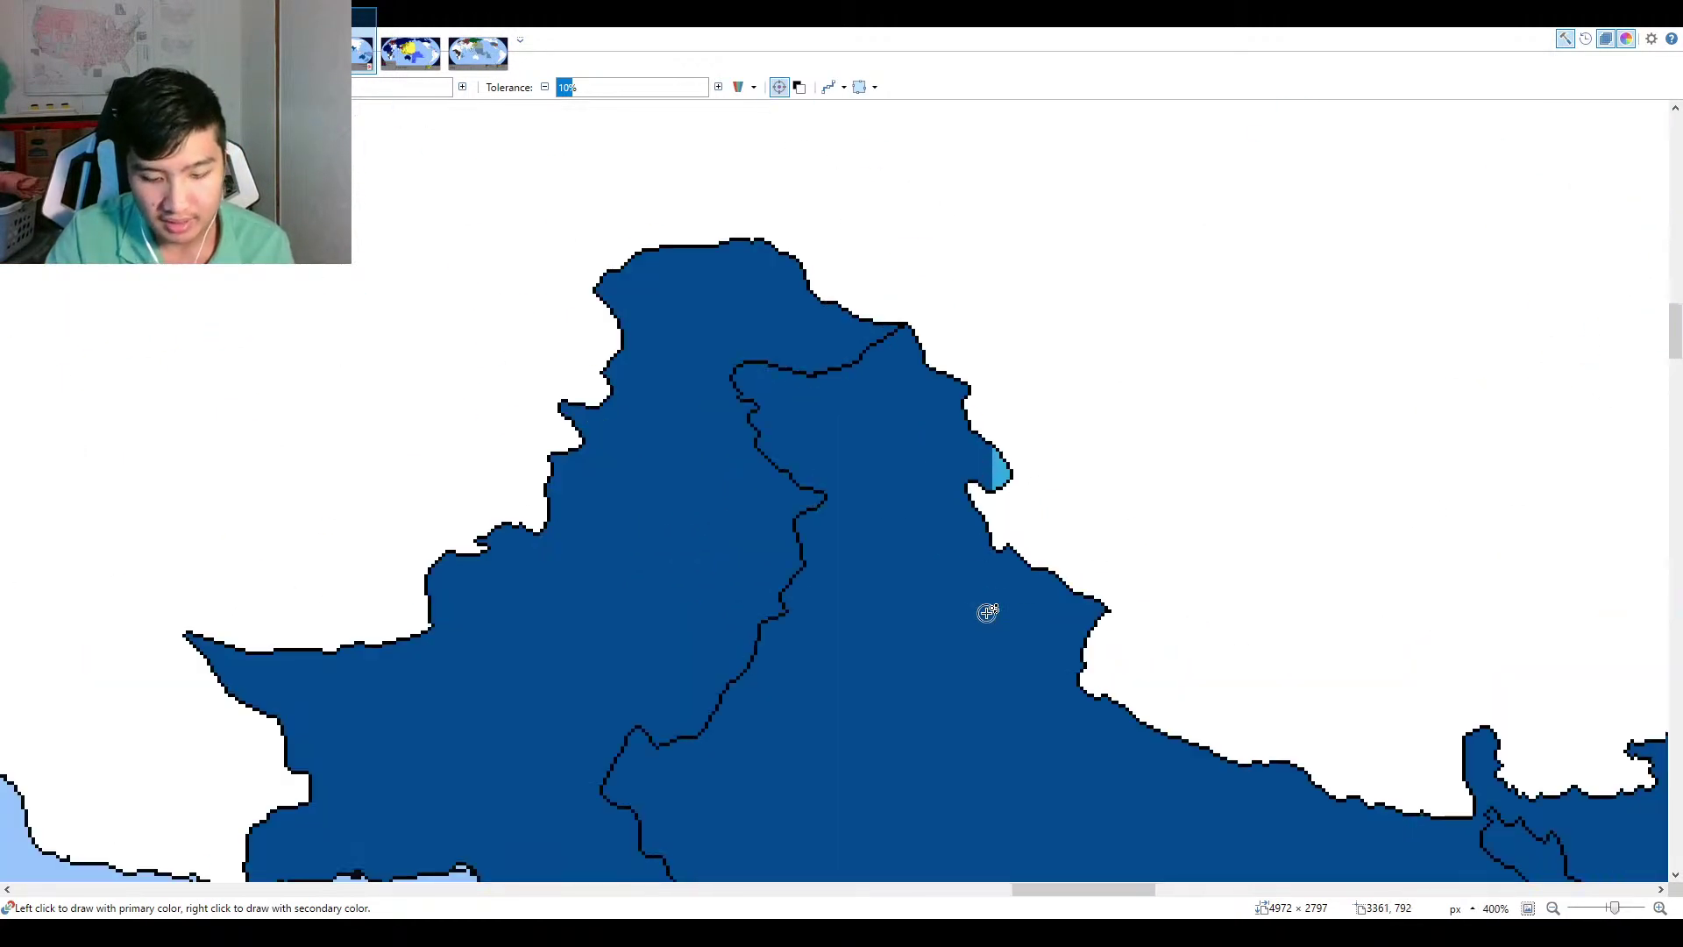
key(f)
key(f)
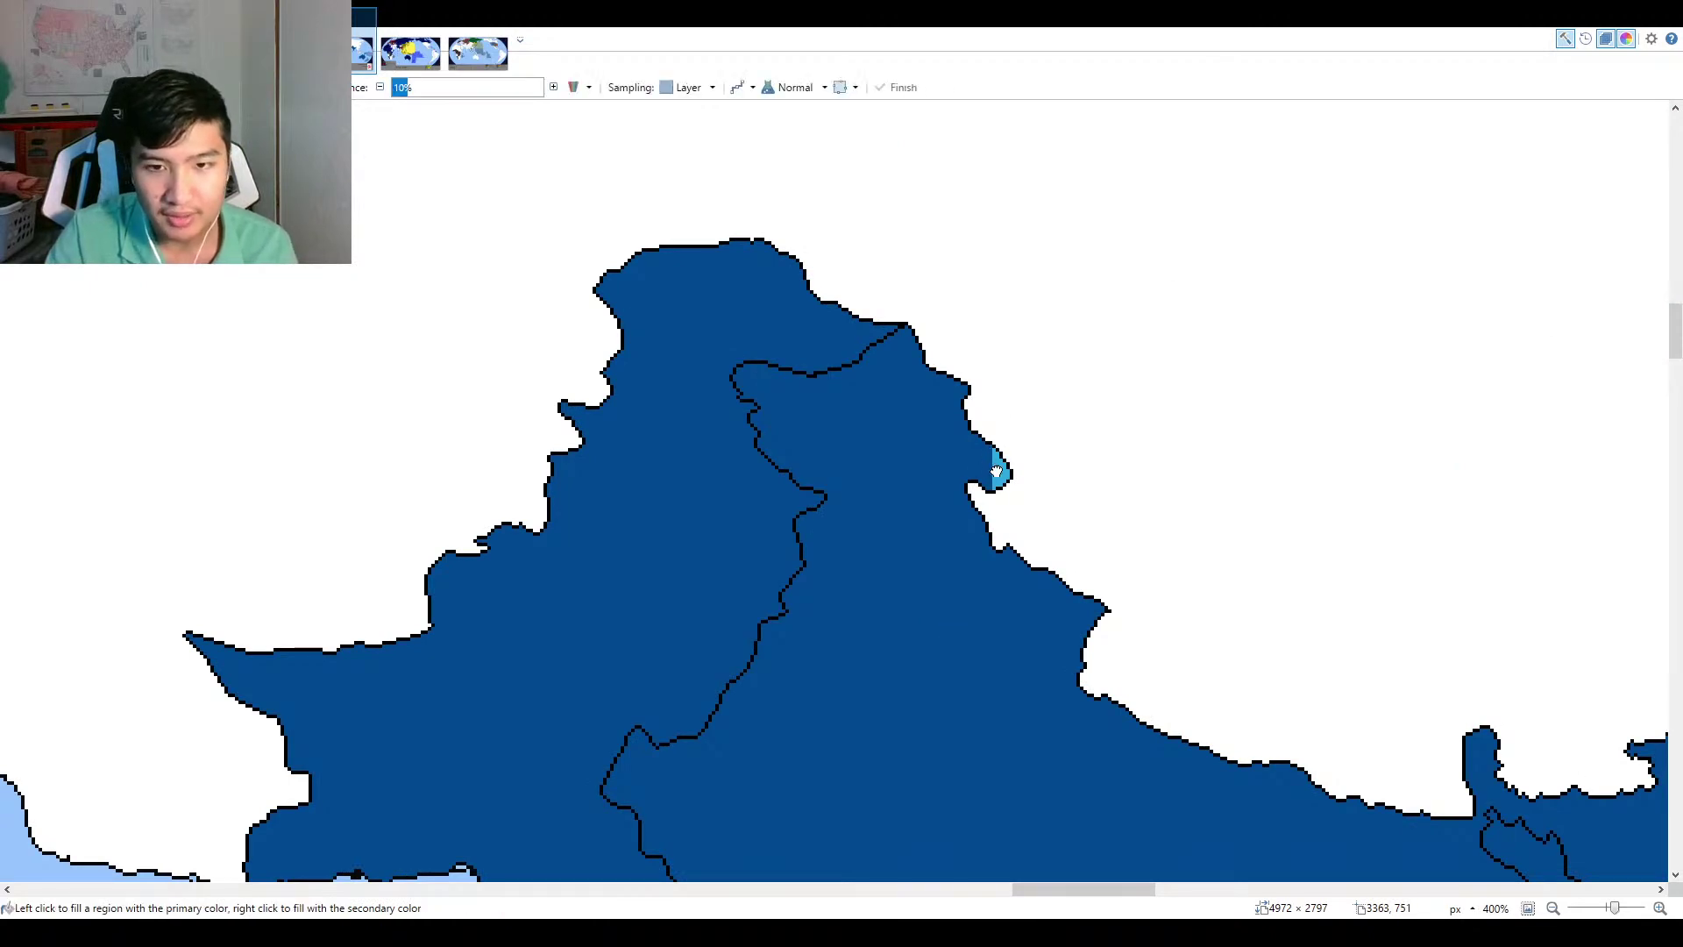
click(997, 471)
scroll(996, 473, down, 2)
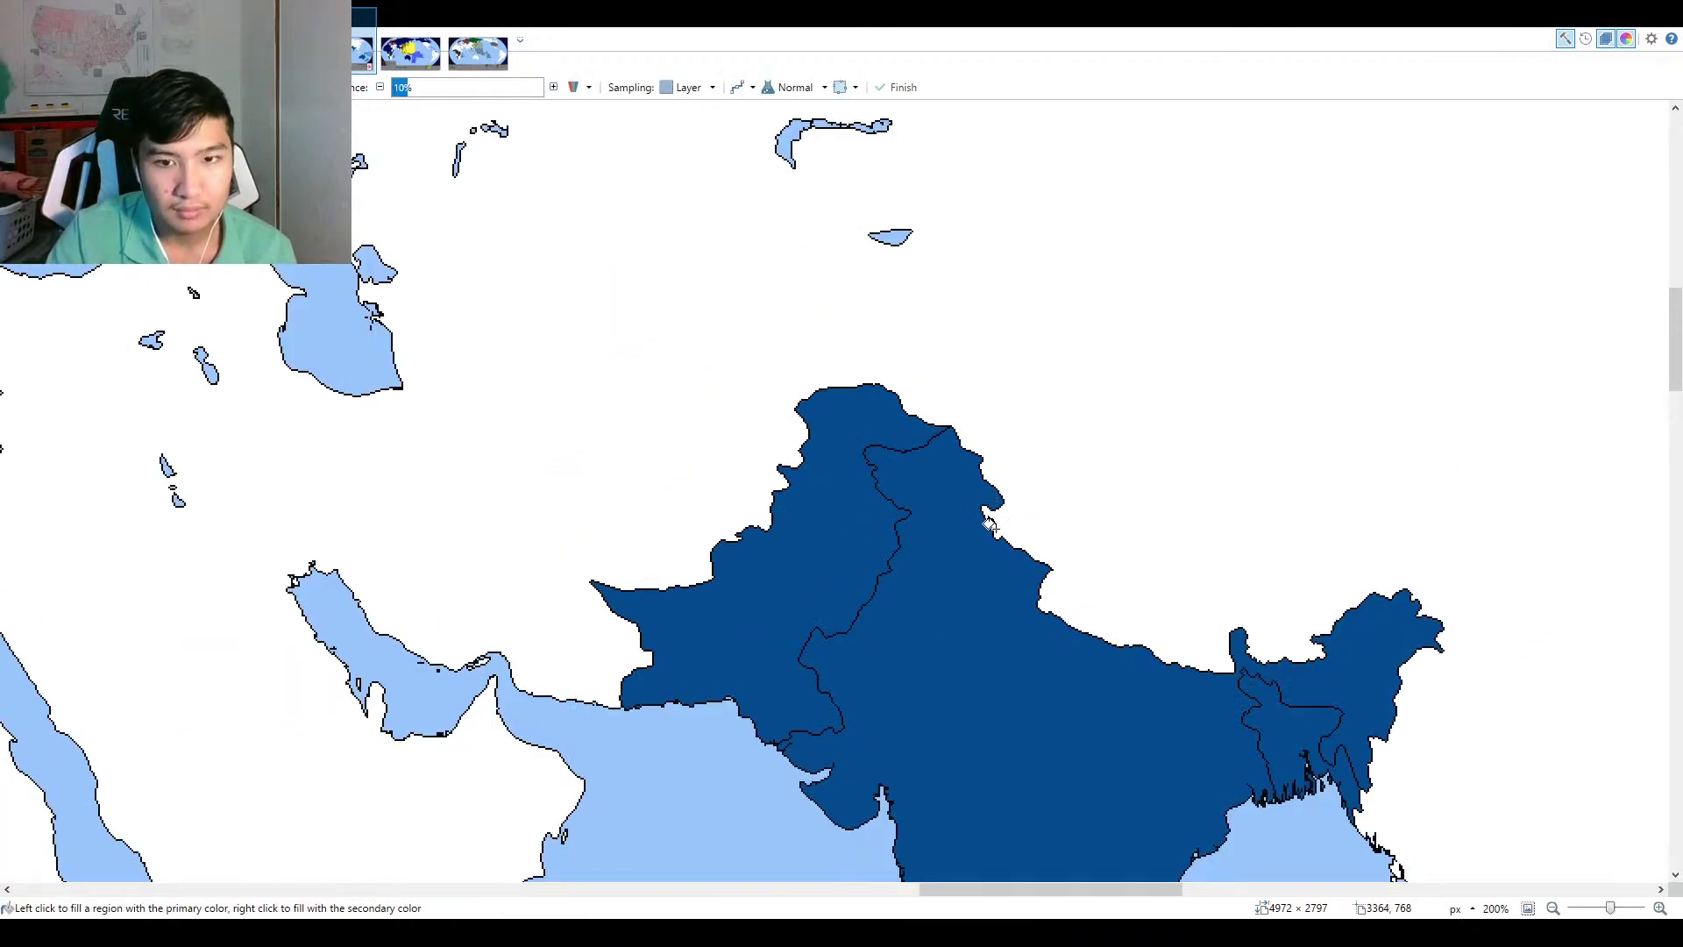
Fill Nigeria with the non-participating red.
click(1528, 908)
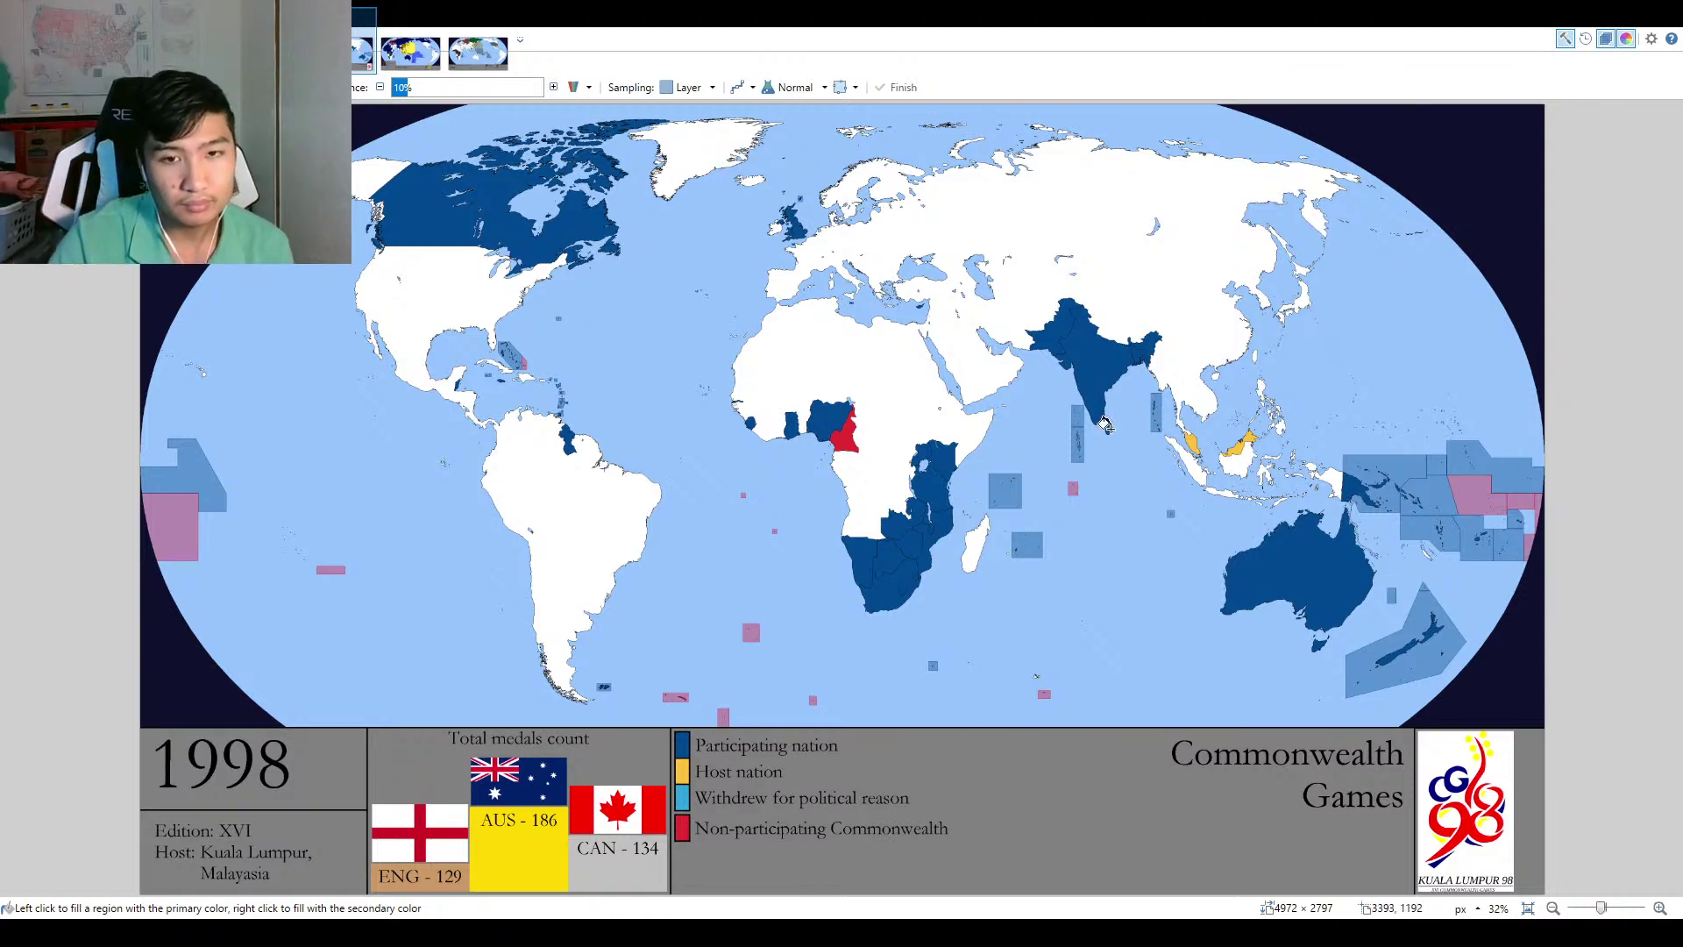
ctrl+scroll(946, 412, up, 1)
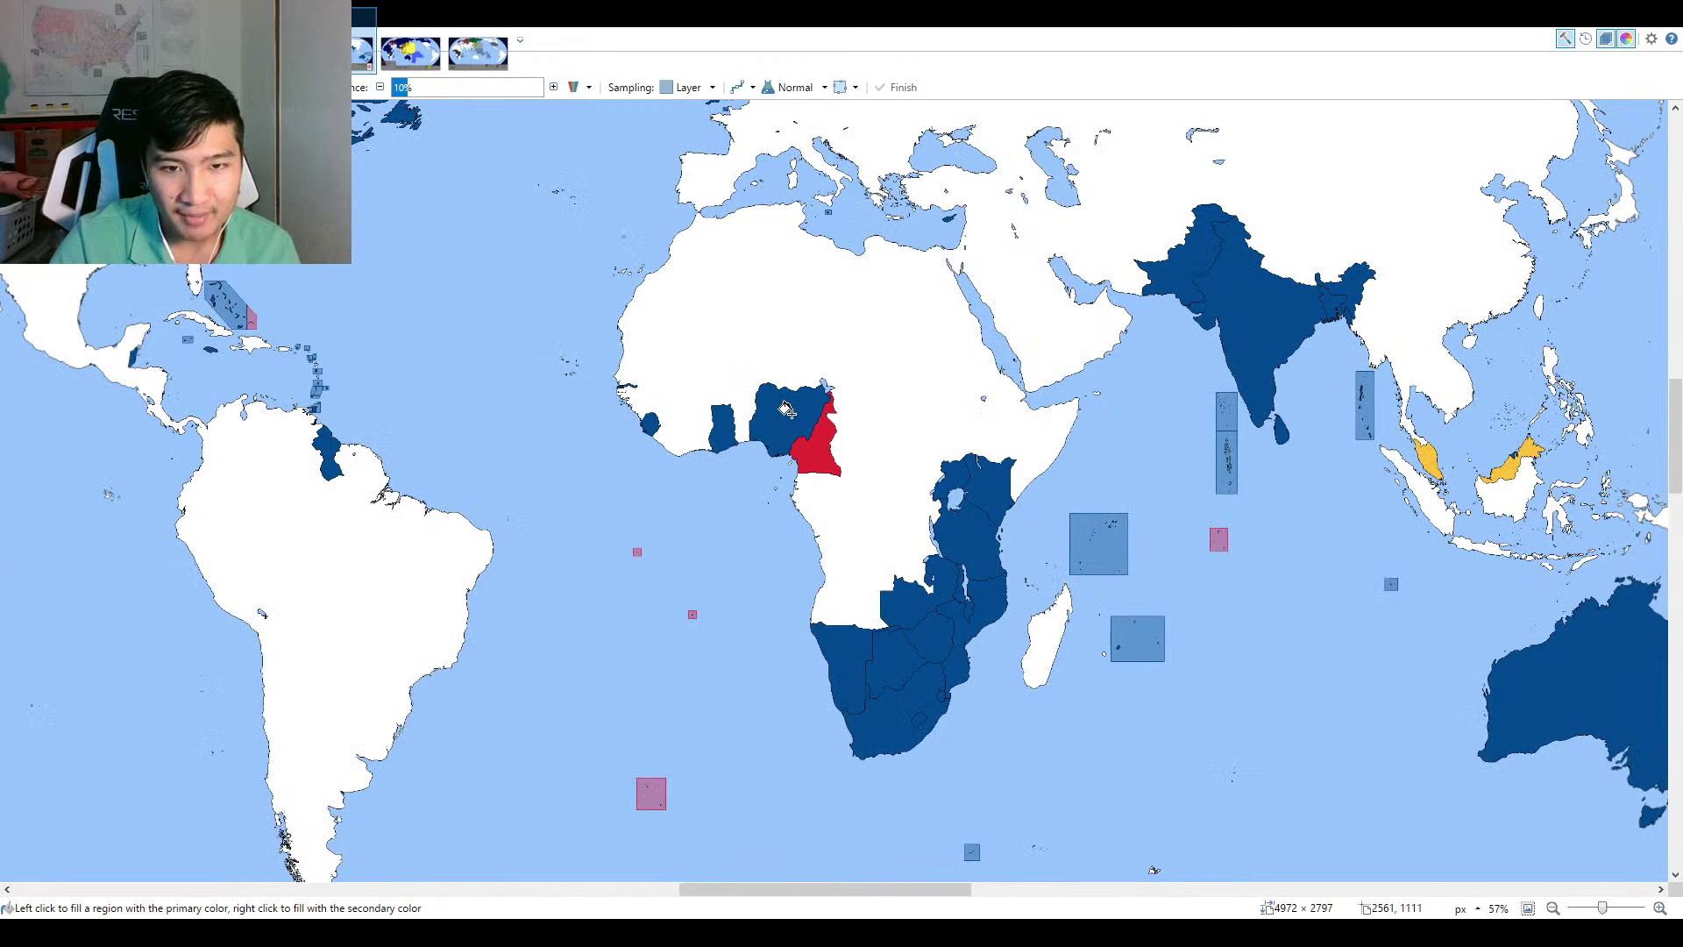
ctrl+scroll(762, 430, up, 7)
click(773, 417)
Fill Cameroon with the participating dark blue and the small fragments along Nigeria's coast with red.
ctrl+scroll(937, 667, up, 3)
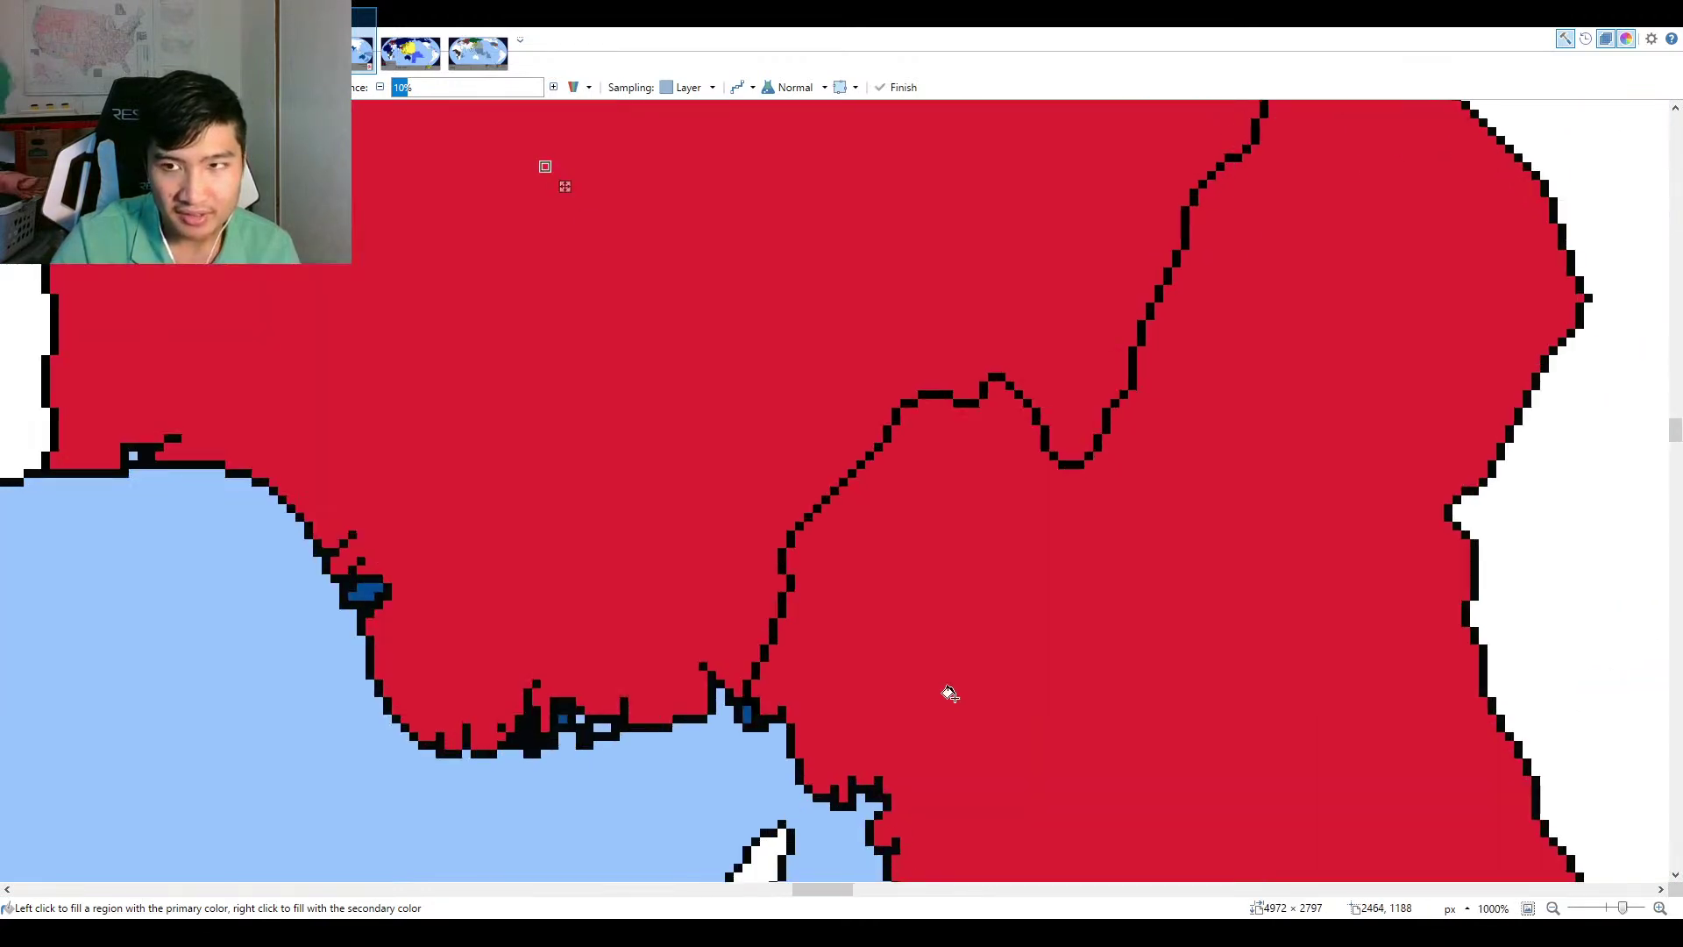
click(954, 692)
click(563, 718)
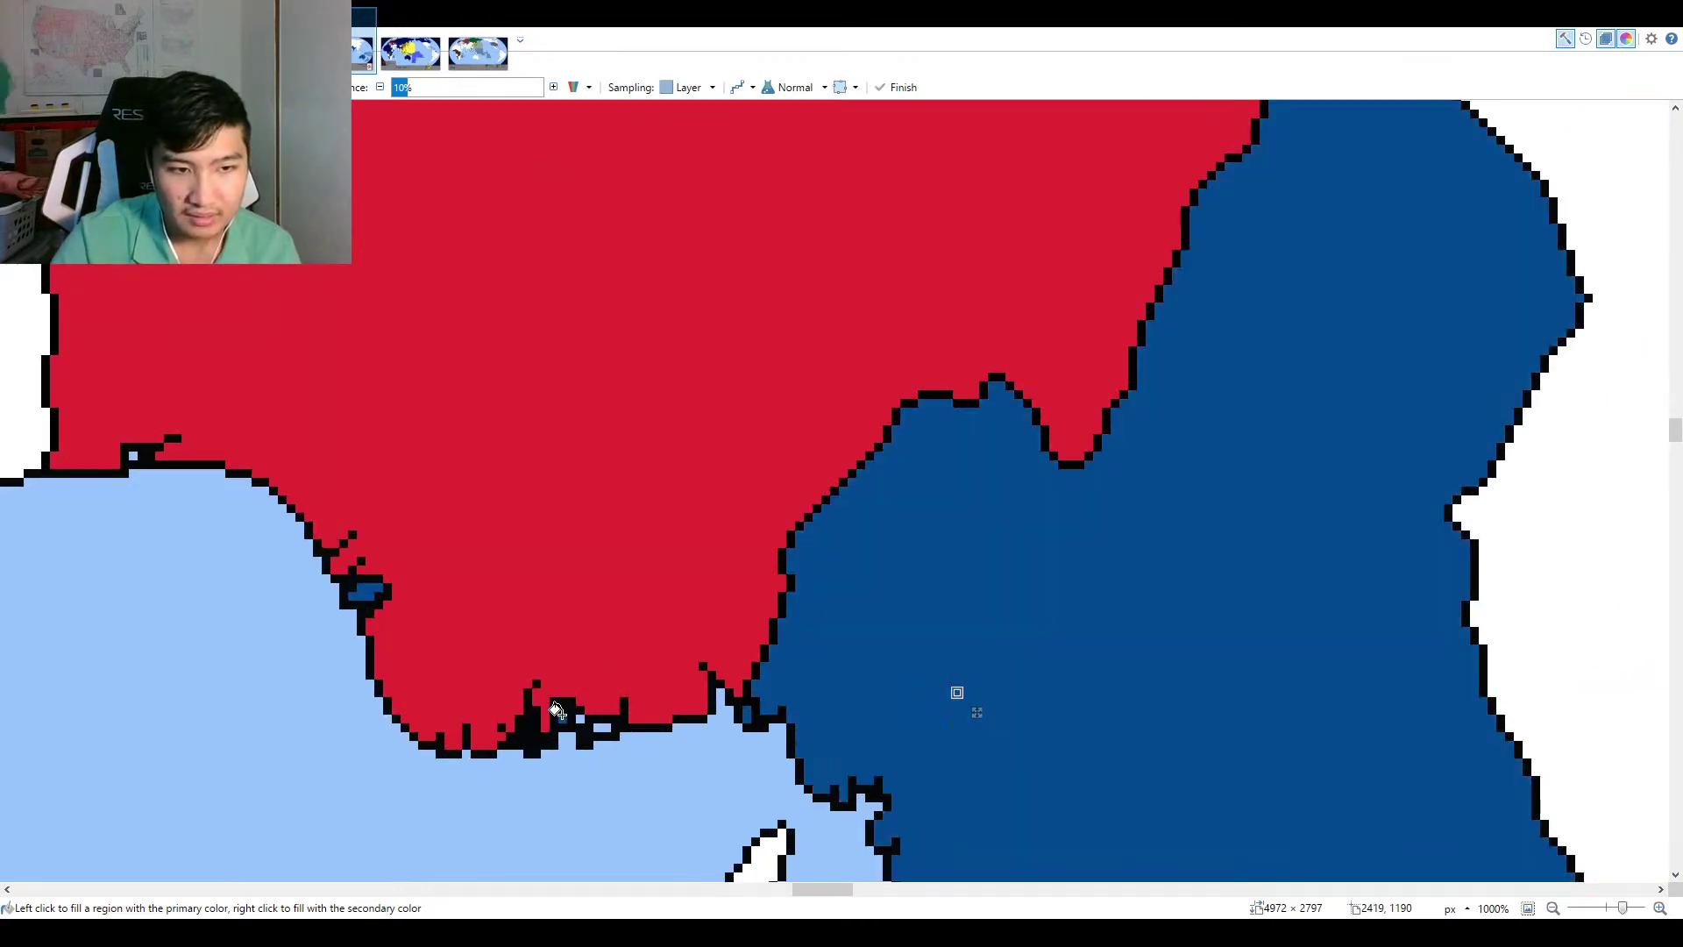
click(361, 596)
ctrl+scroll(666, 523, down, 6)
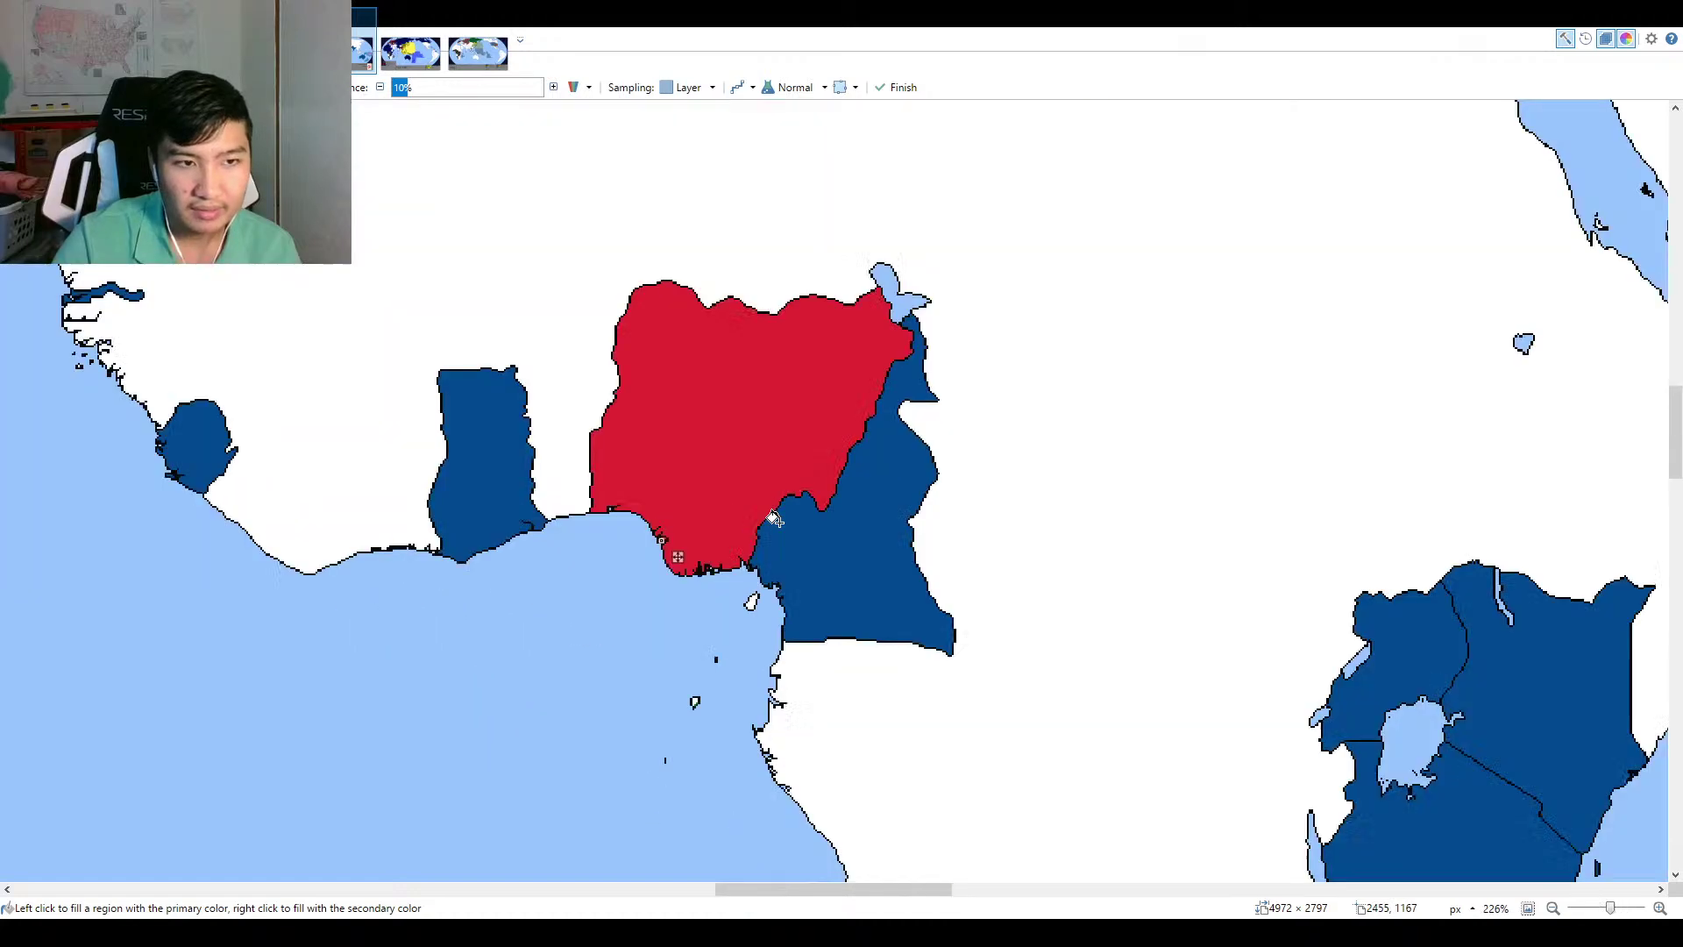
ctrl+scroll(666, 523, down, 2)
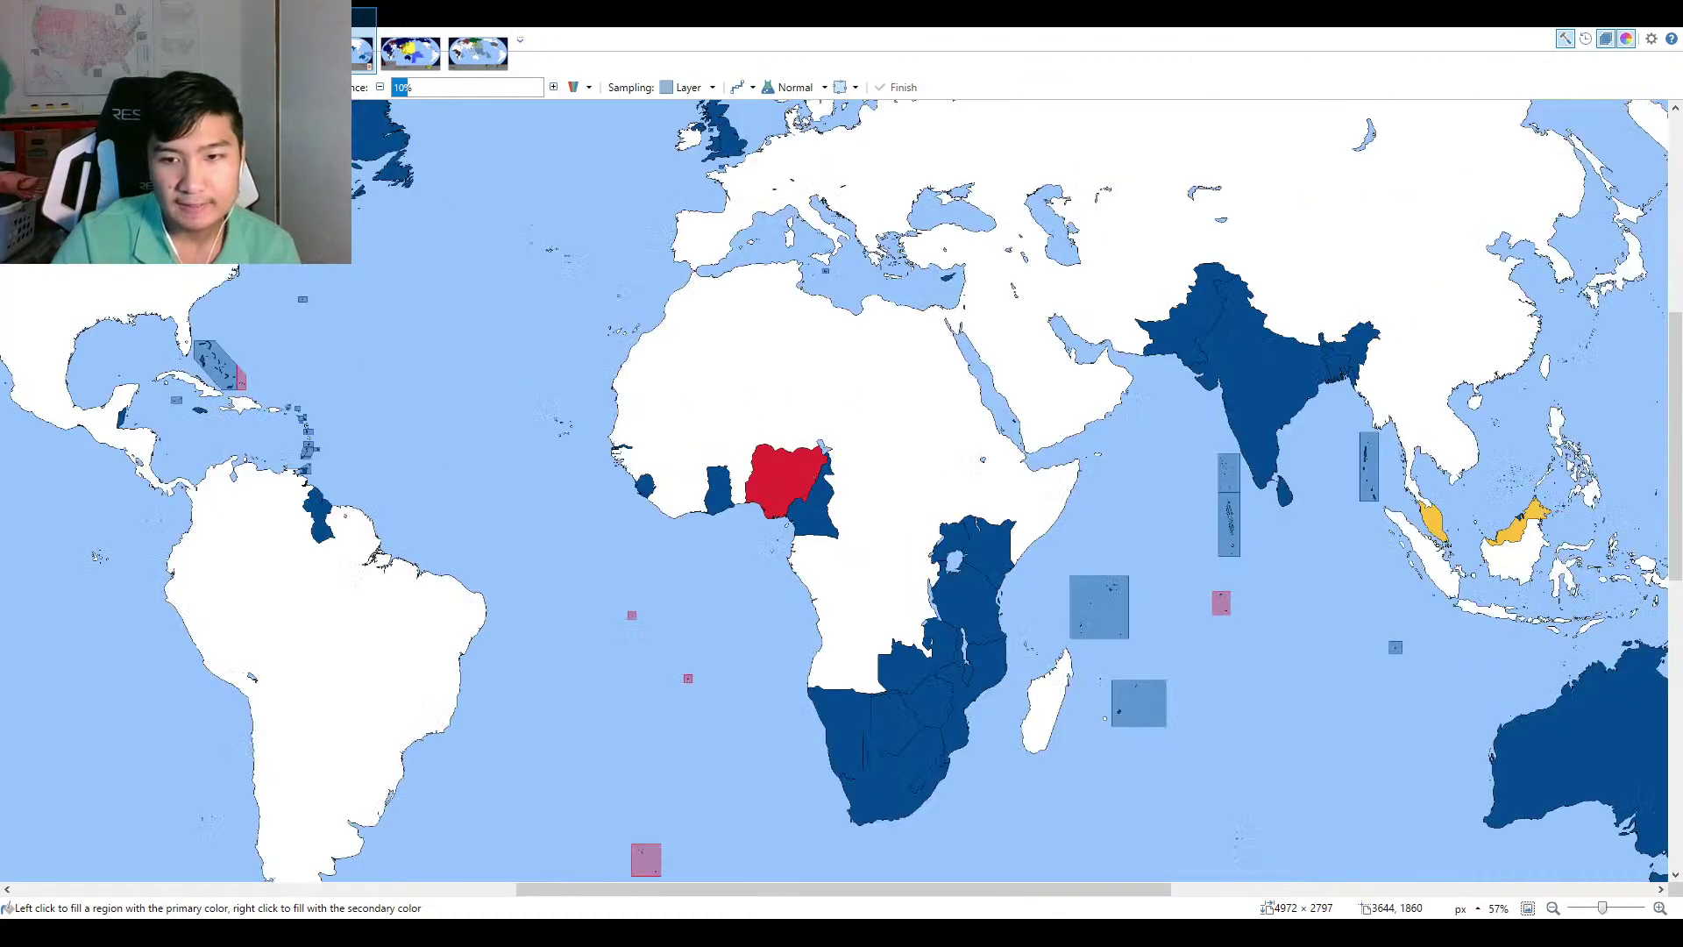
Examine the southern Chinese coast around Hong Kong on the map.
click(1527, 908)
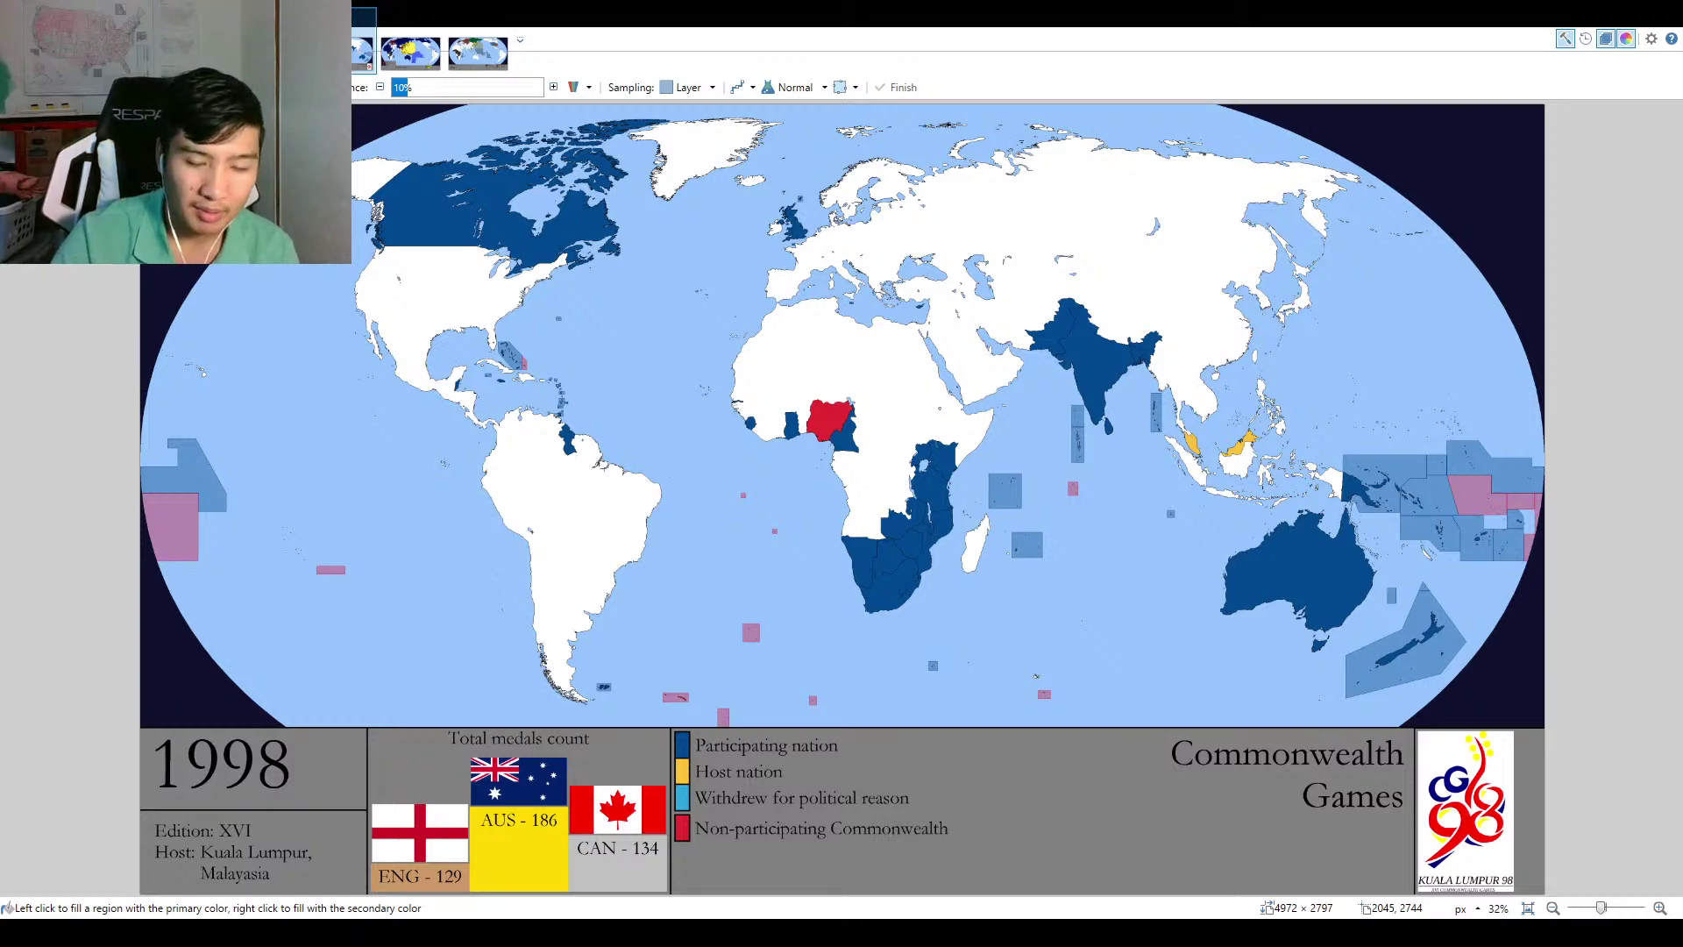
scroll(870, 474, up, 3)
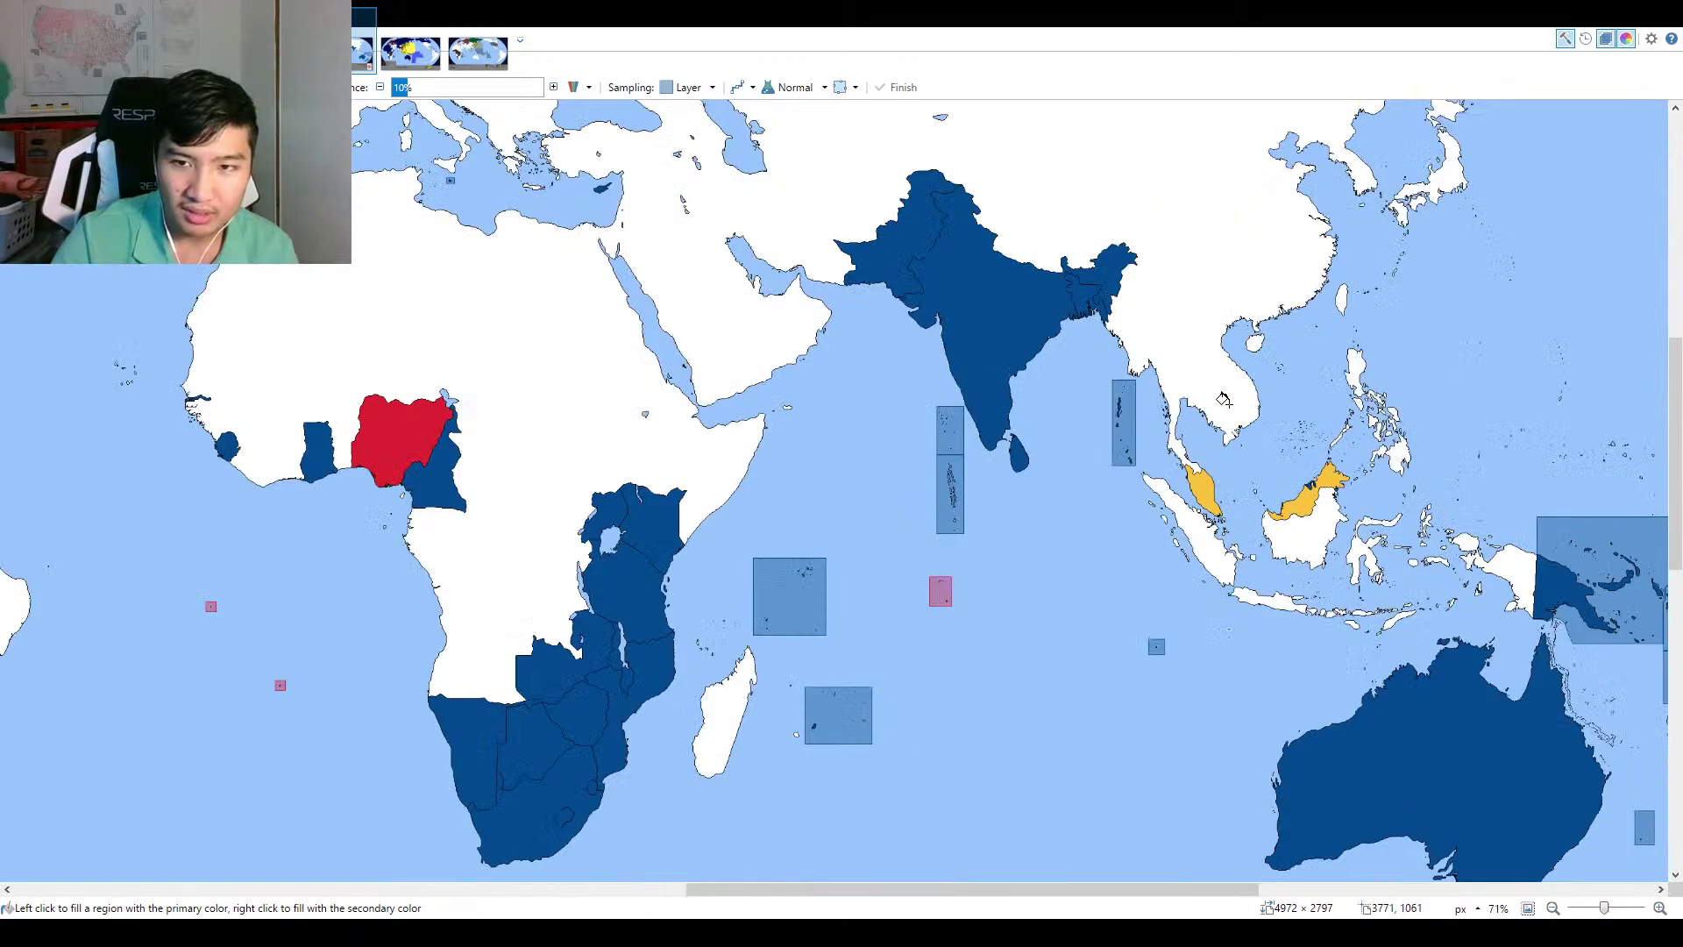
scroll(870, 474, up, 8)
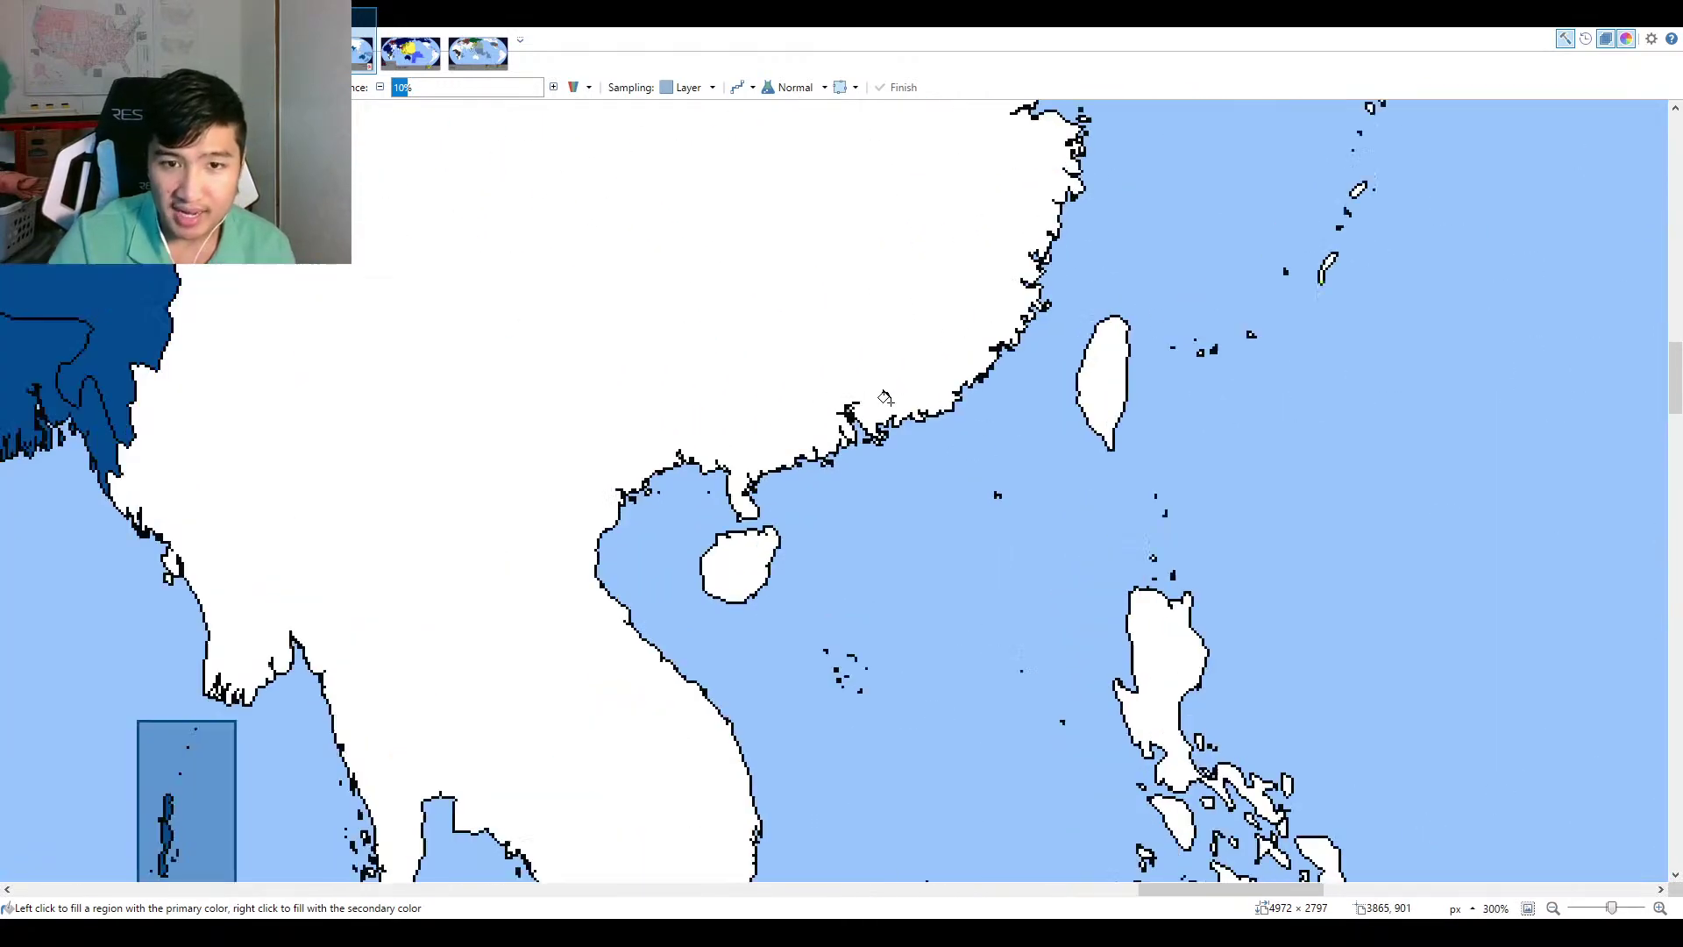
scroll(885, 398, down, 6)
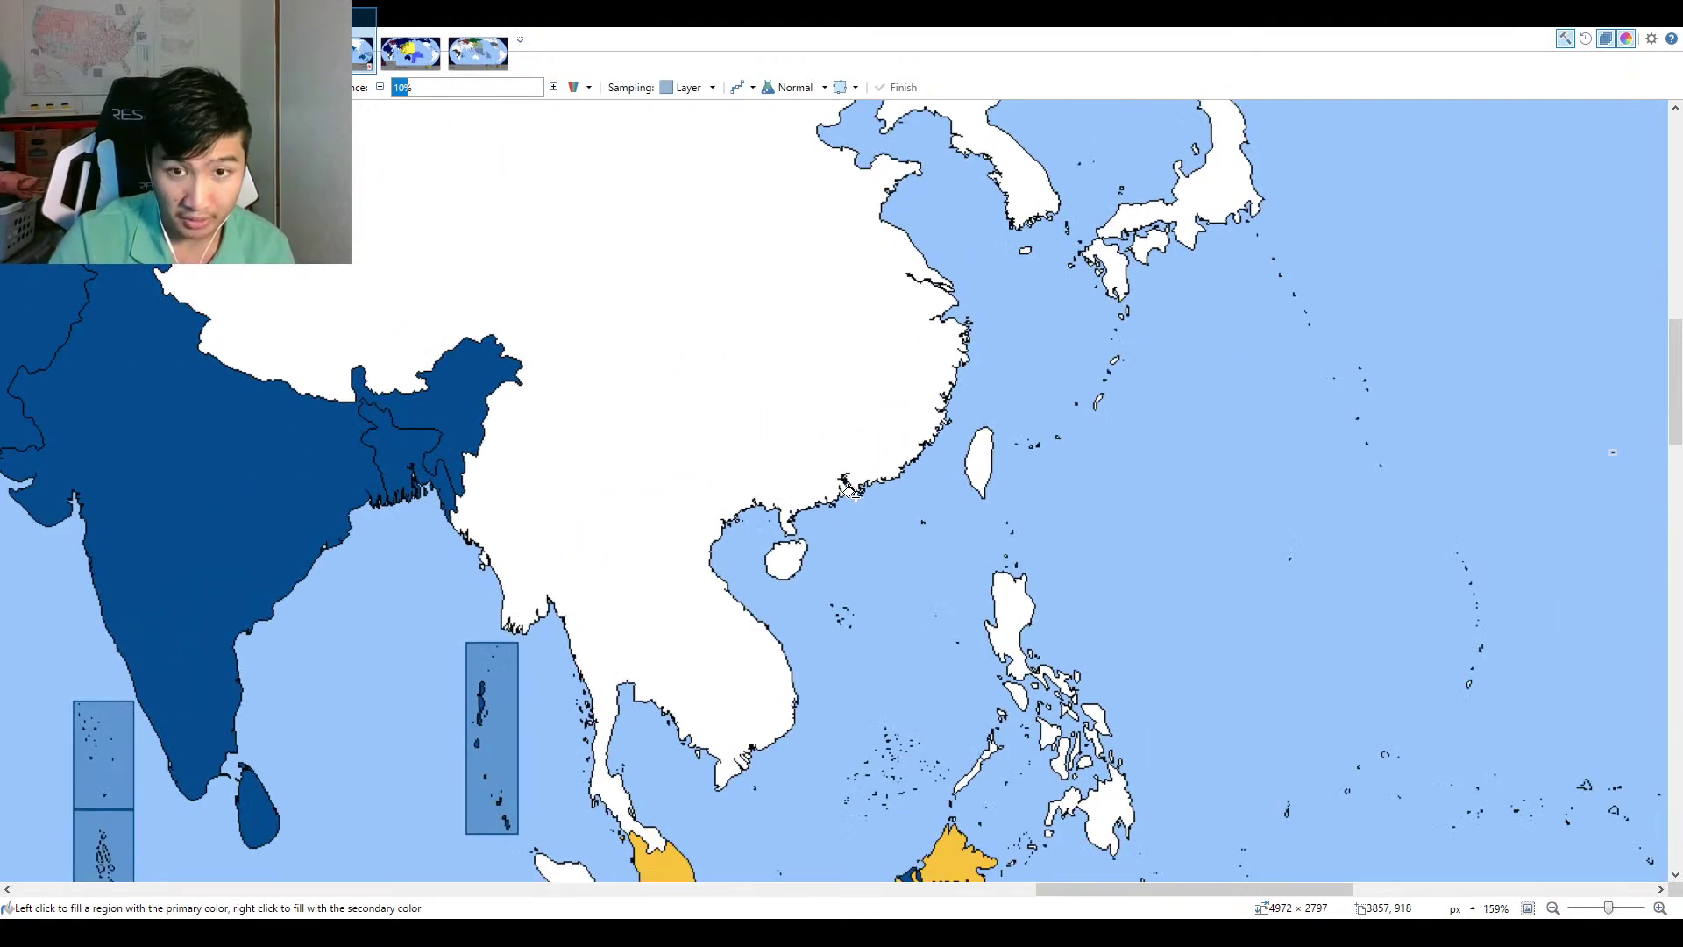
scroll(850, 544, down, 3)
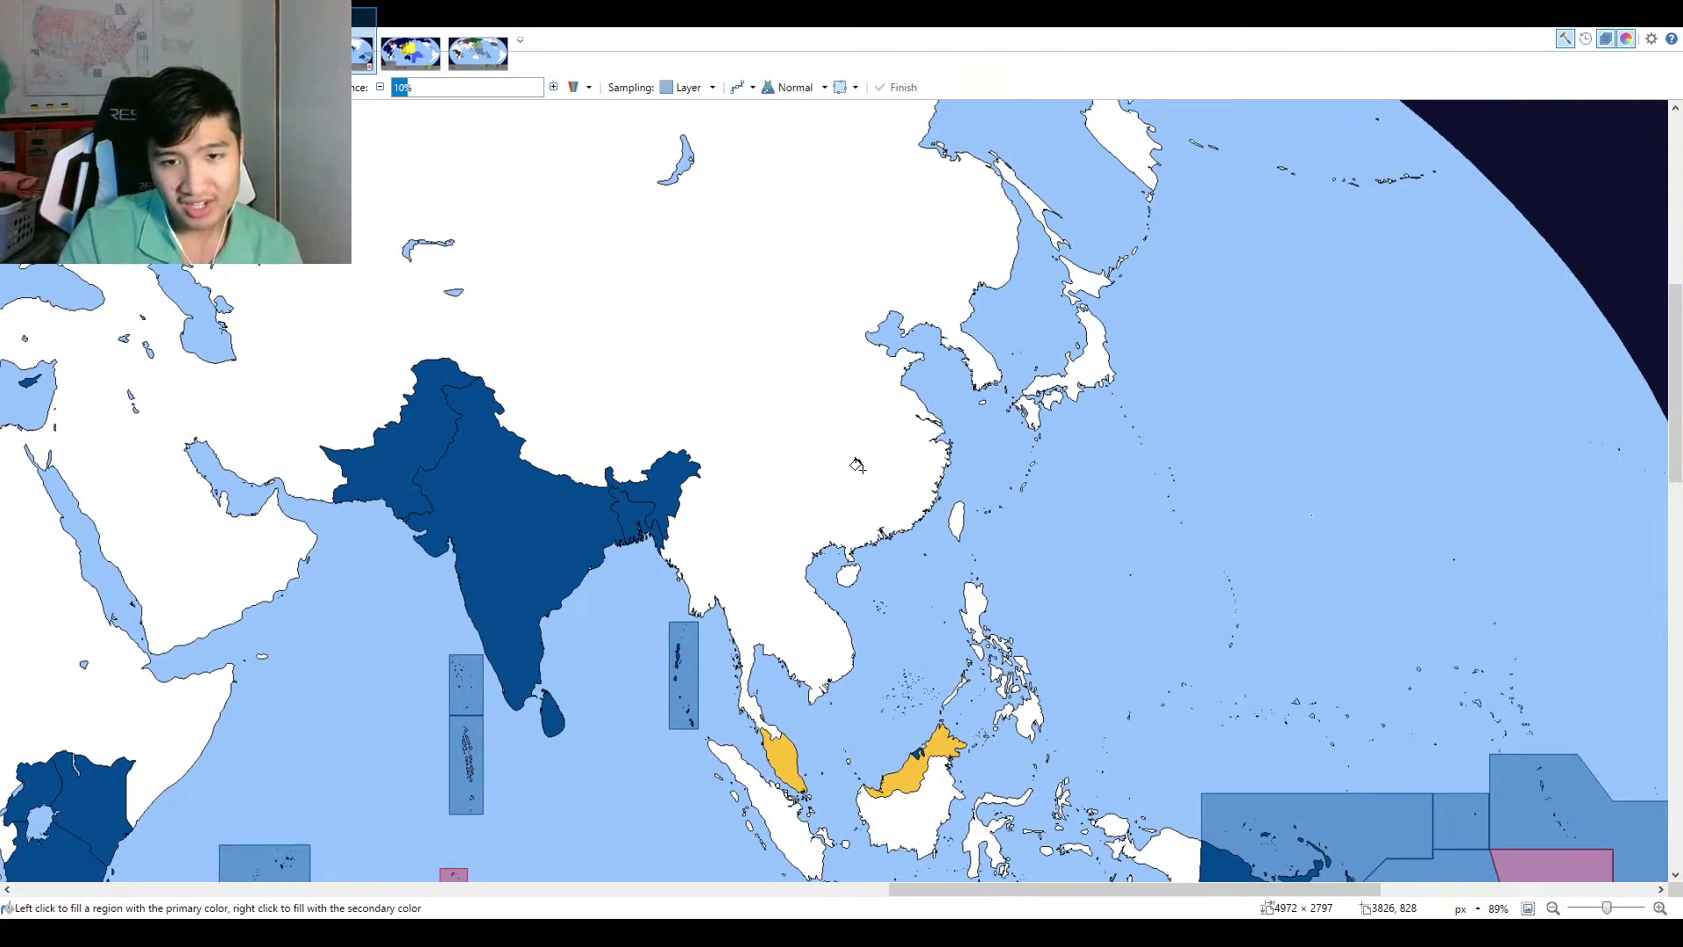
scroll(858, 465, up, 5)
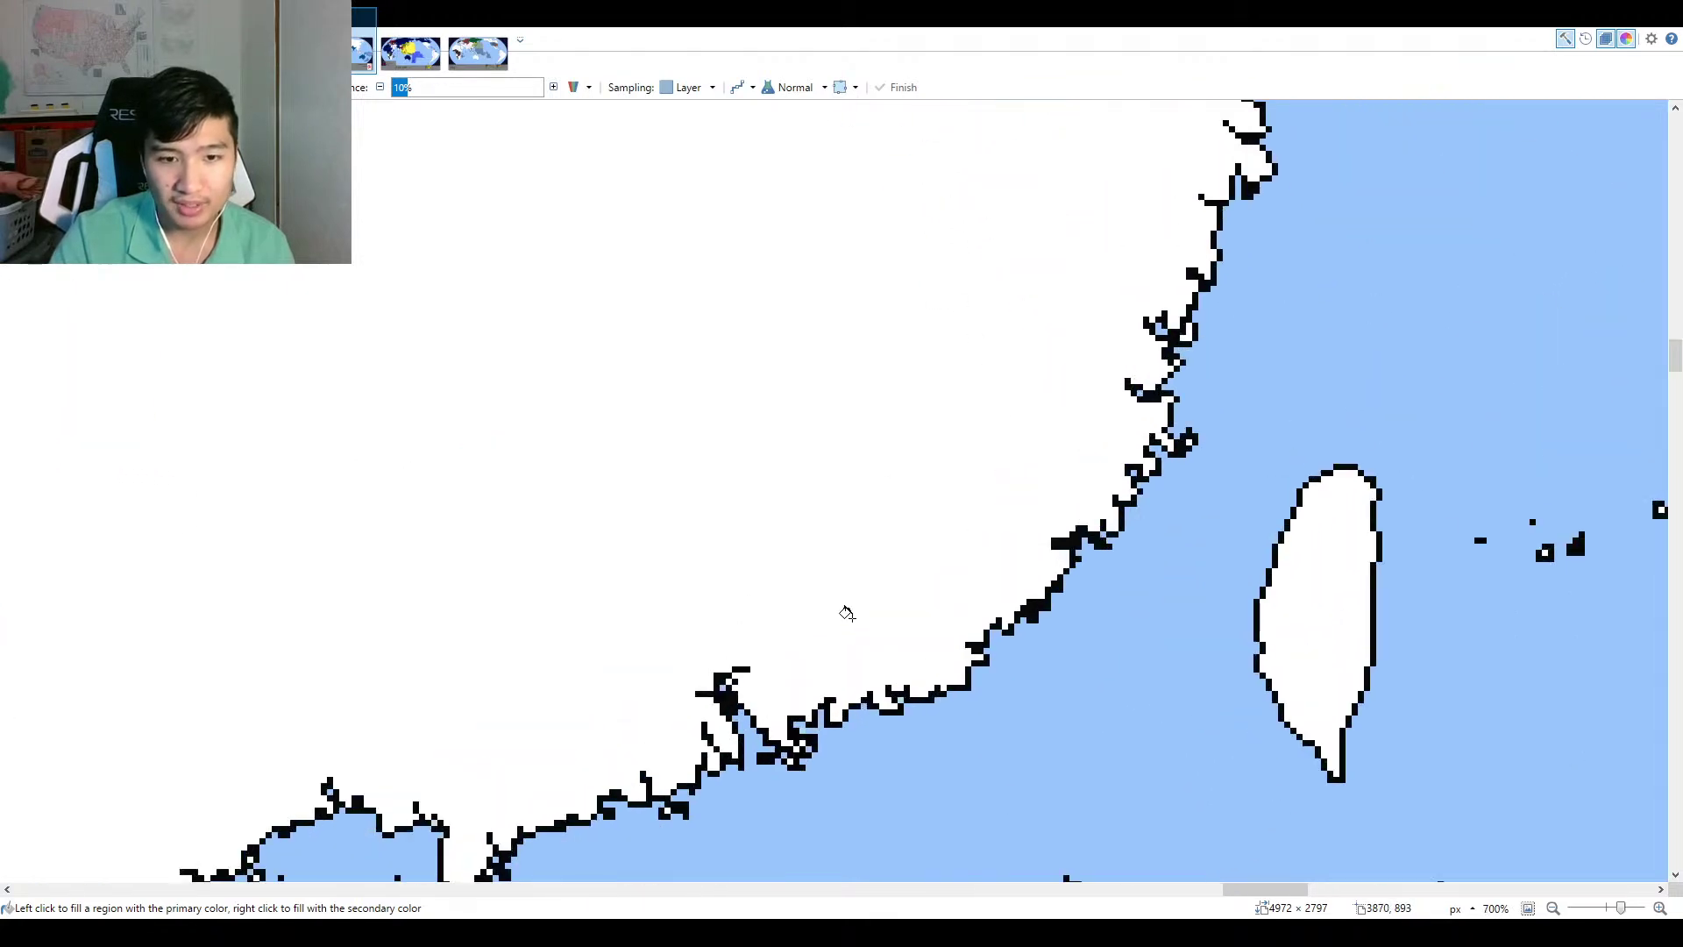
scroll(676, 507, down, 4)
scroll(712, 591, up, 2)
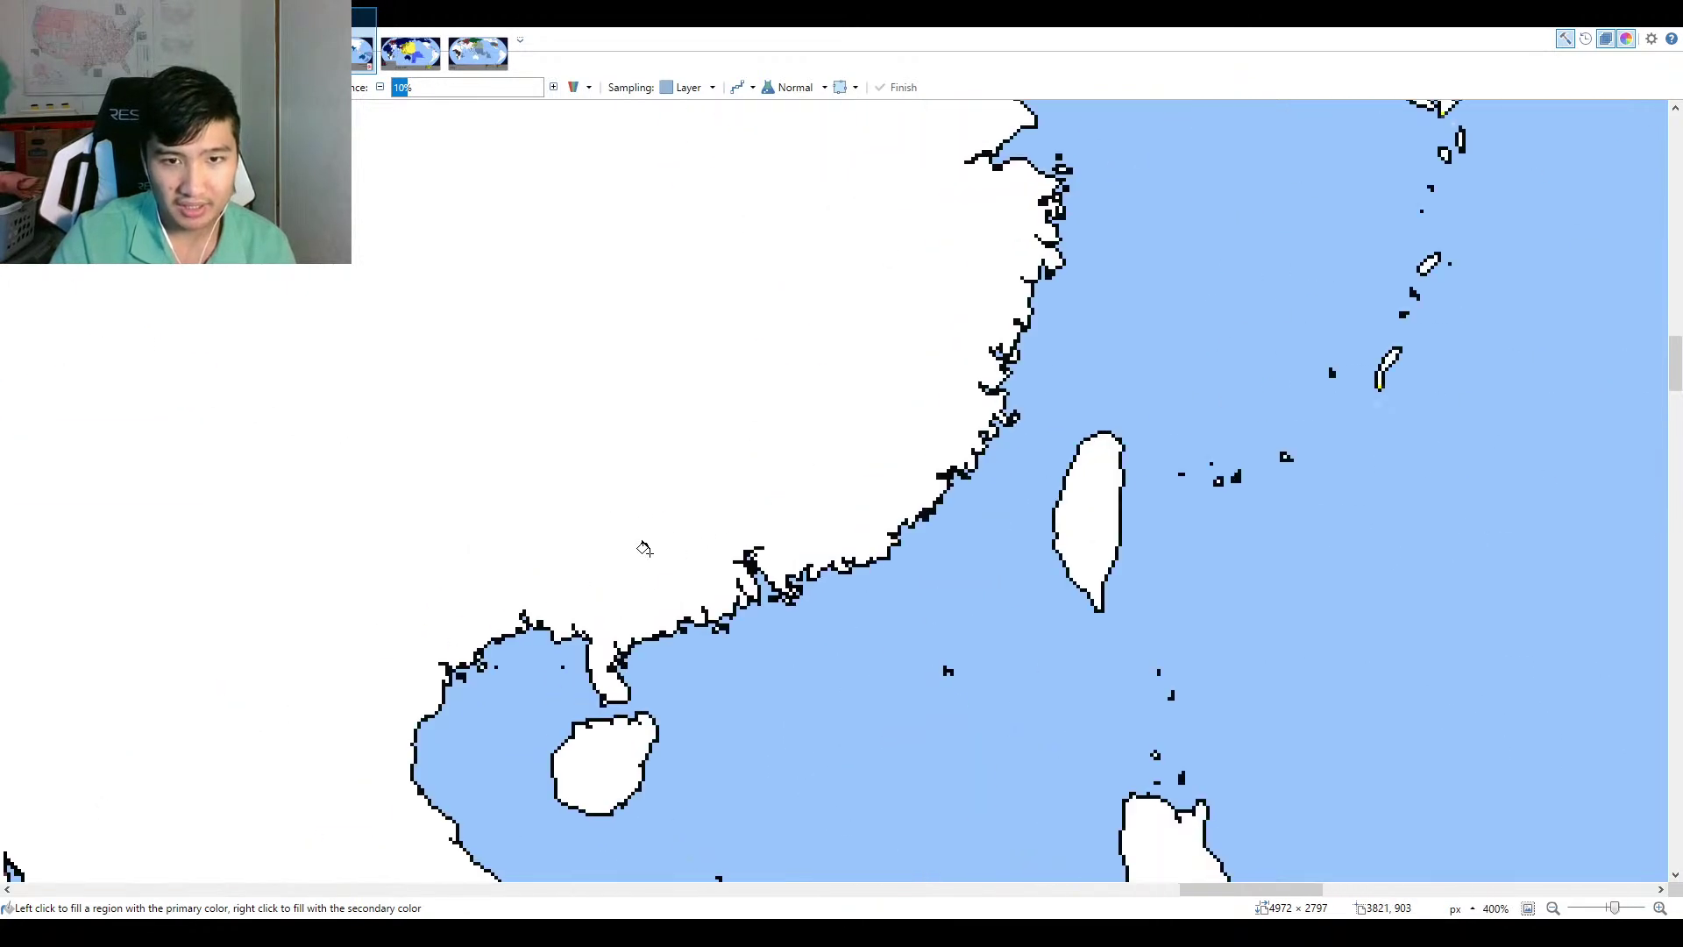
scroll(1055, 478, down, 4)
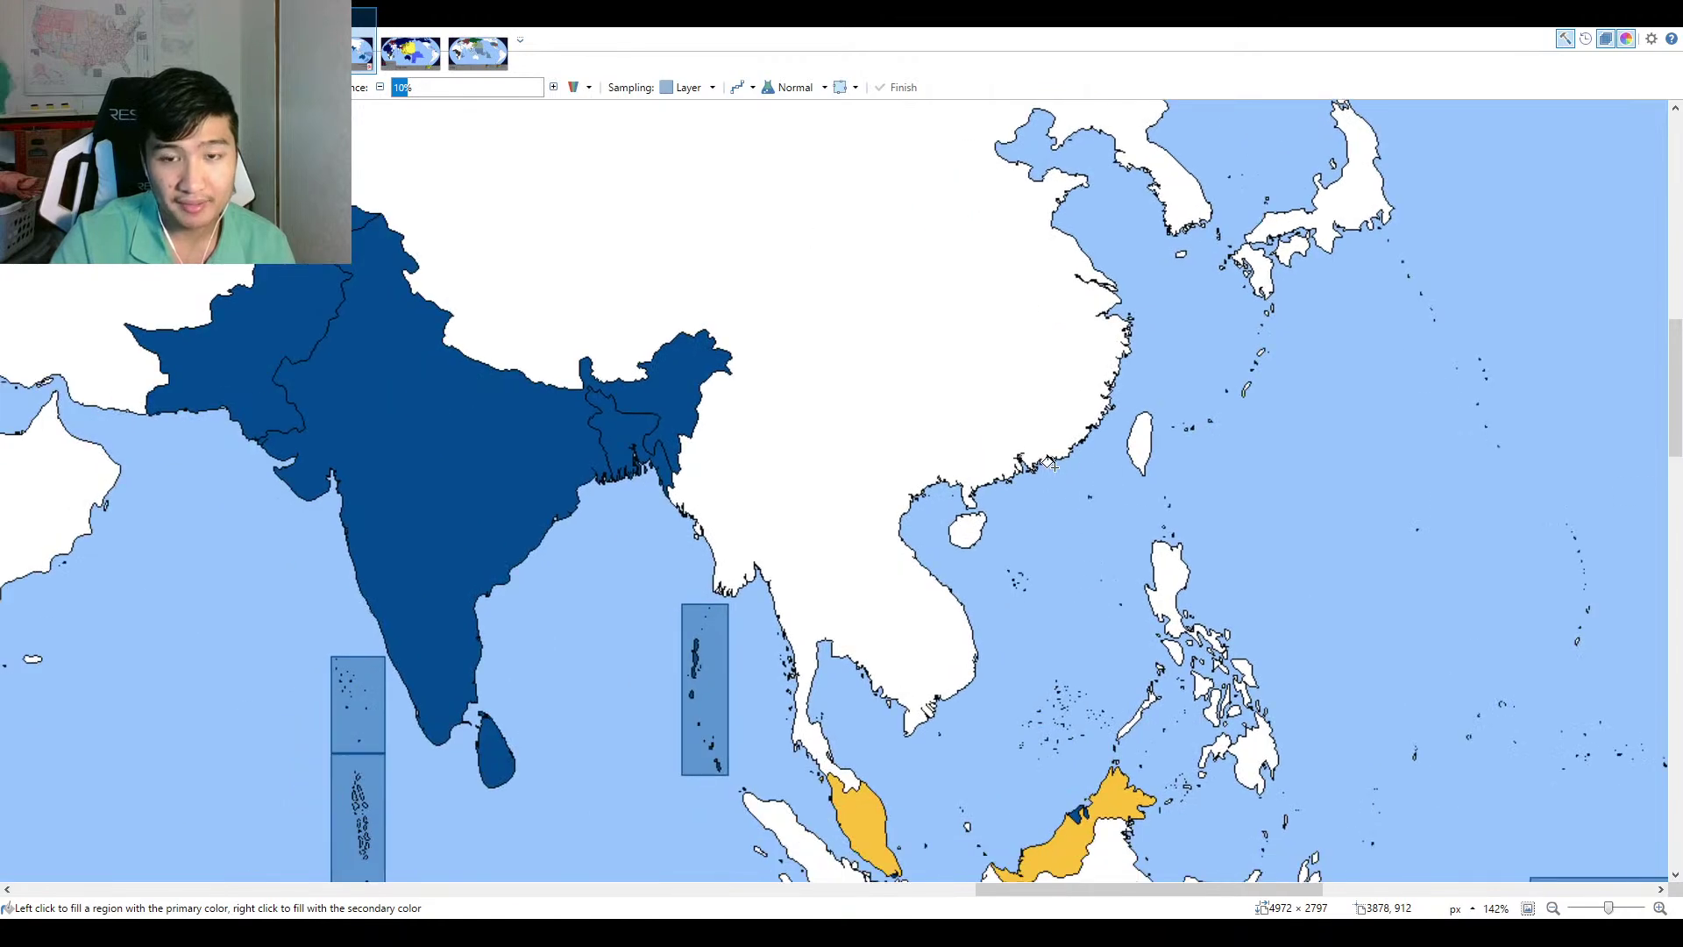
scroll(999, 442, up, 2)
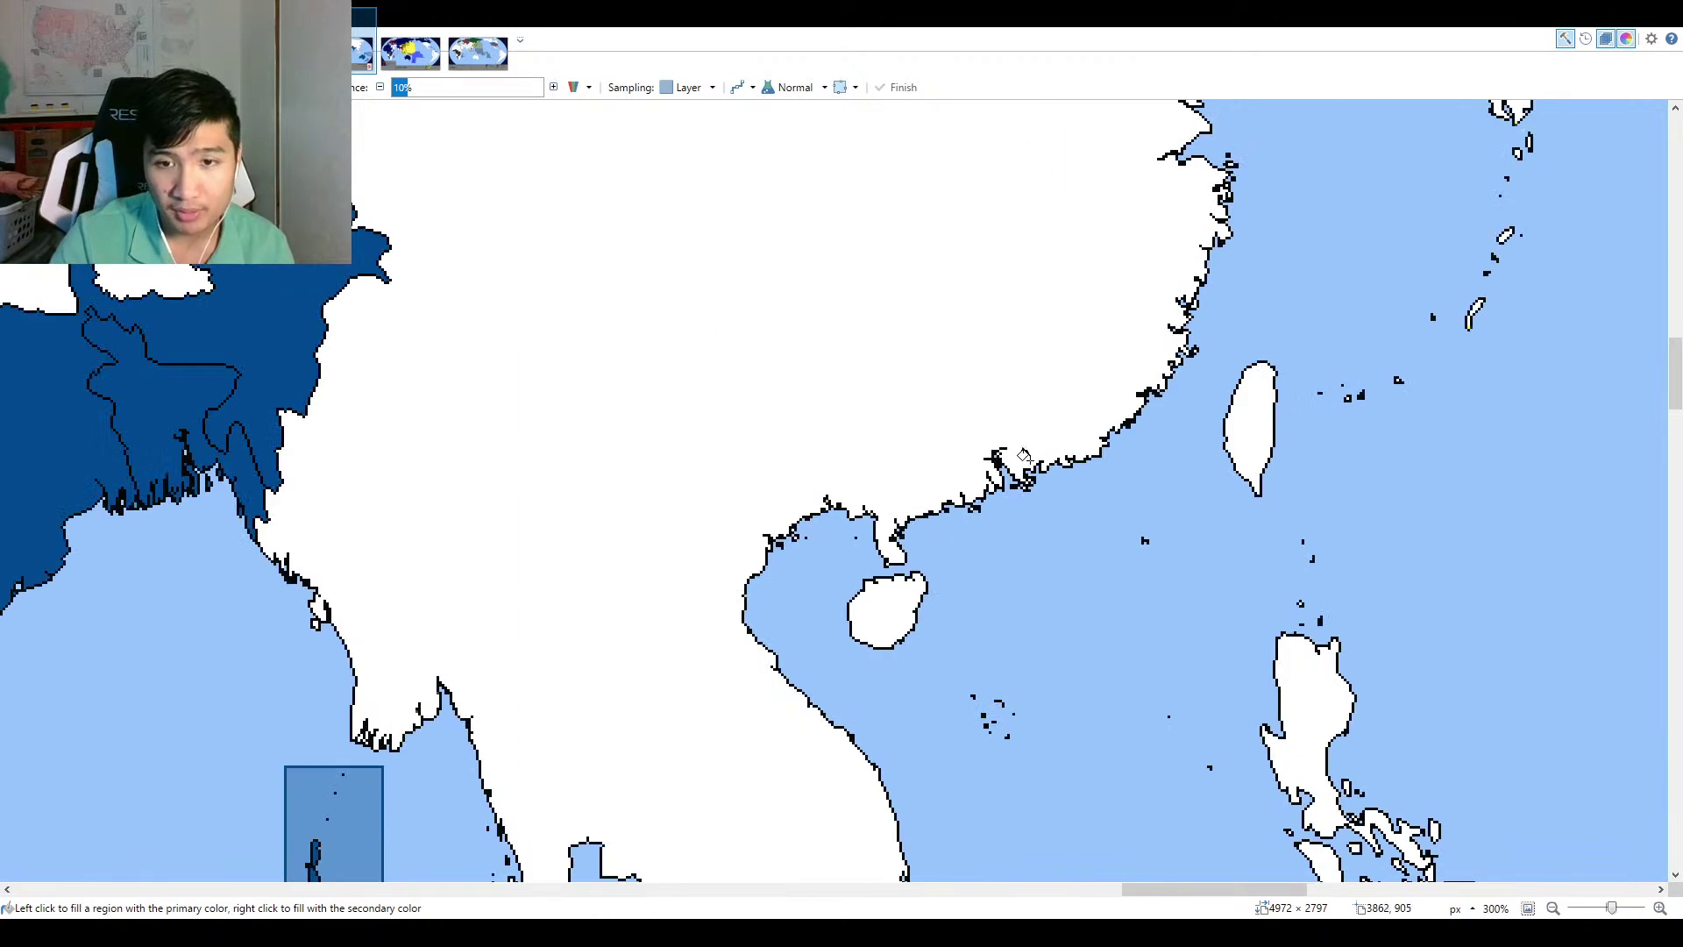
scroll(993, 495, down, 1)
scroll(993, 495, down, 5)
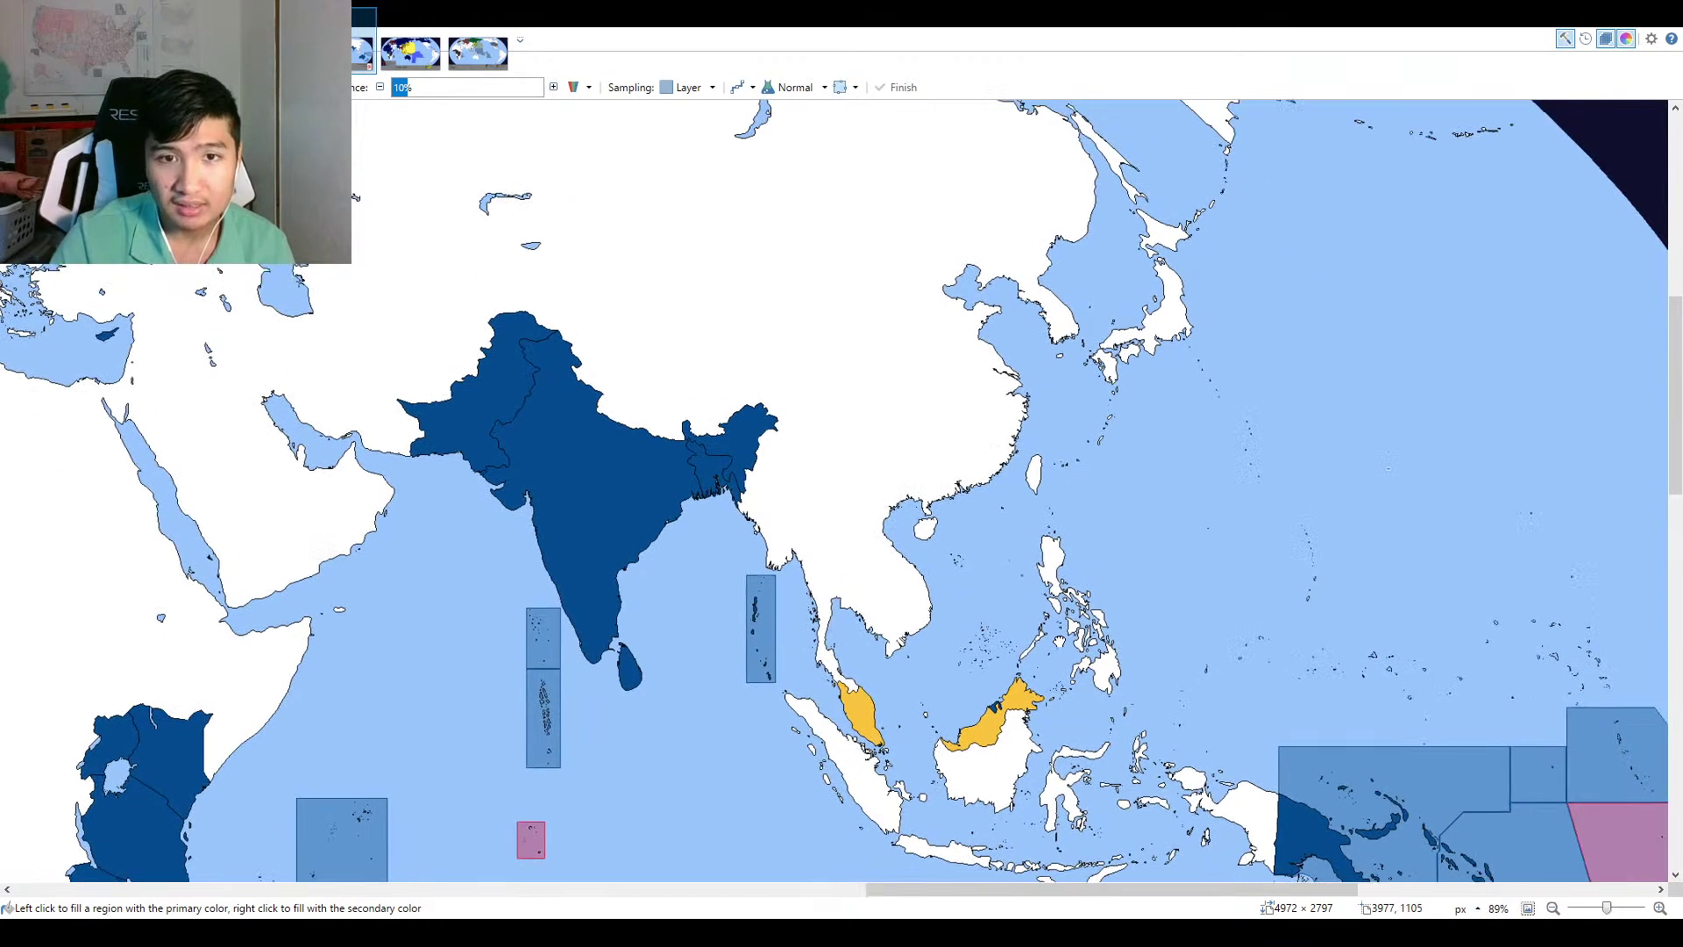
scroll(975, 383, up, 1)
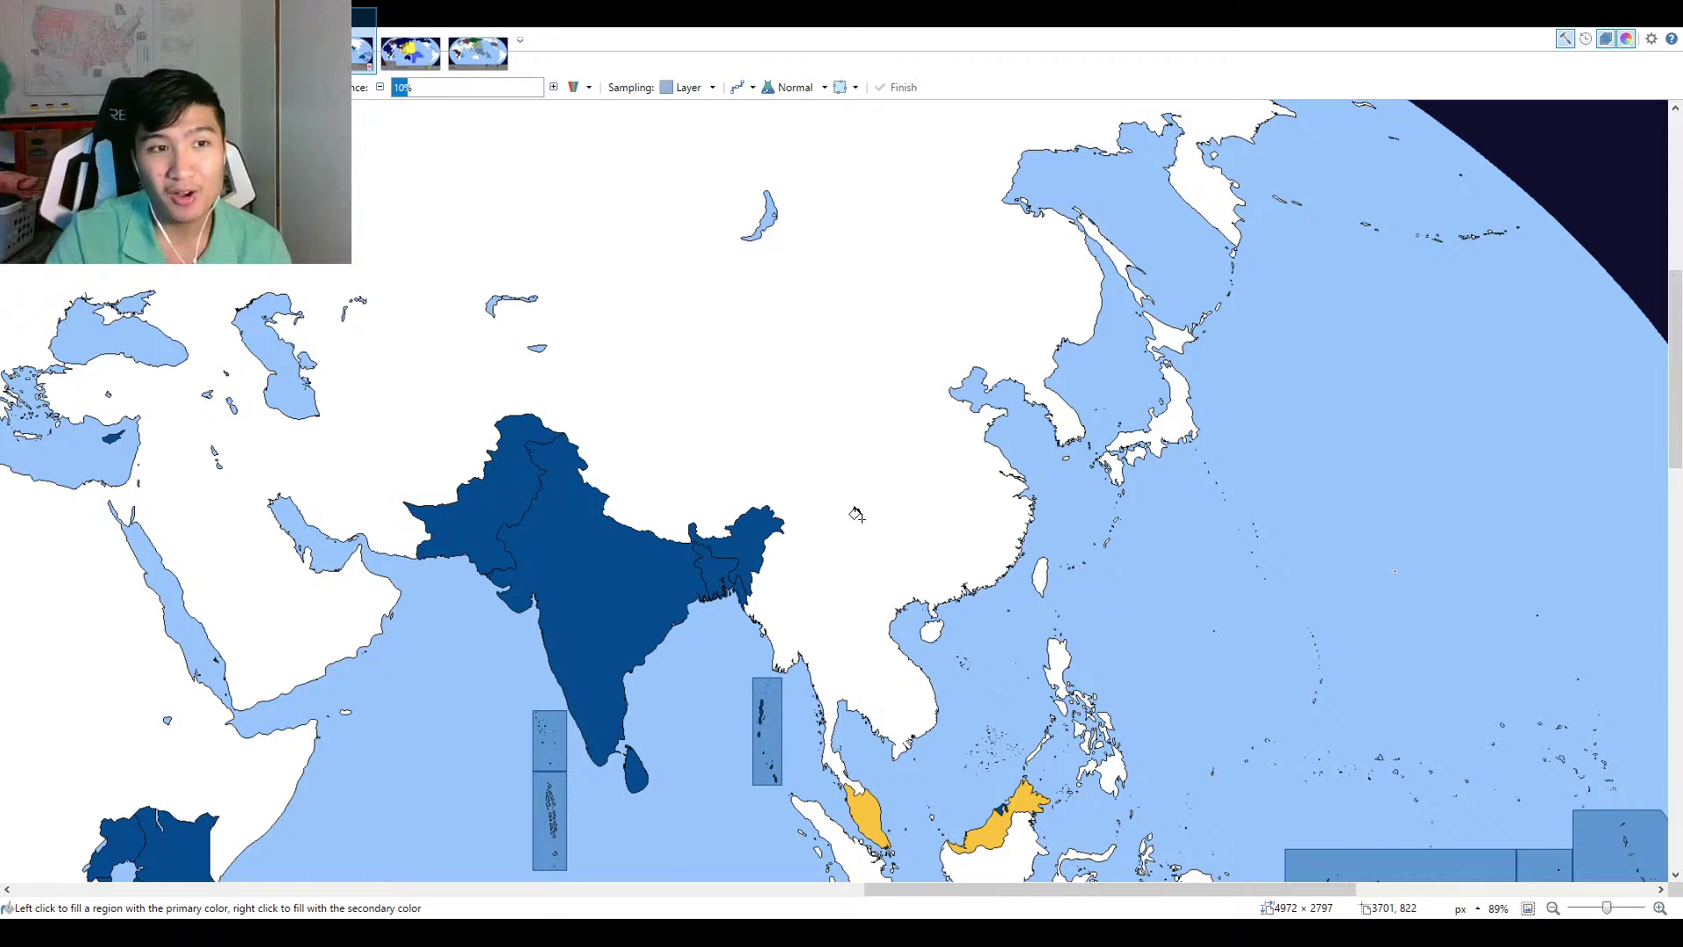
click(1527, 908)
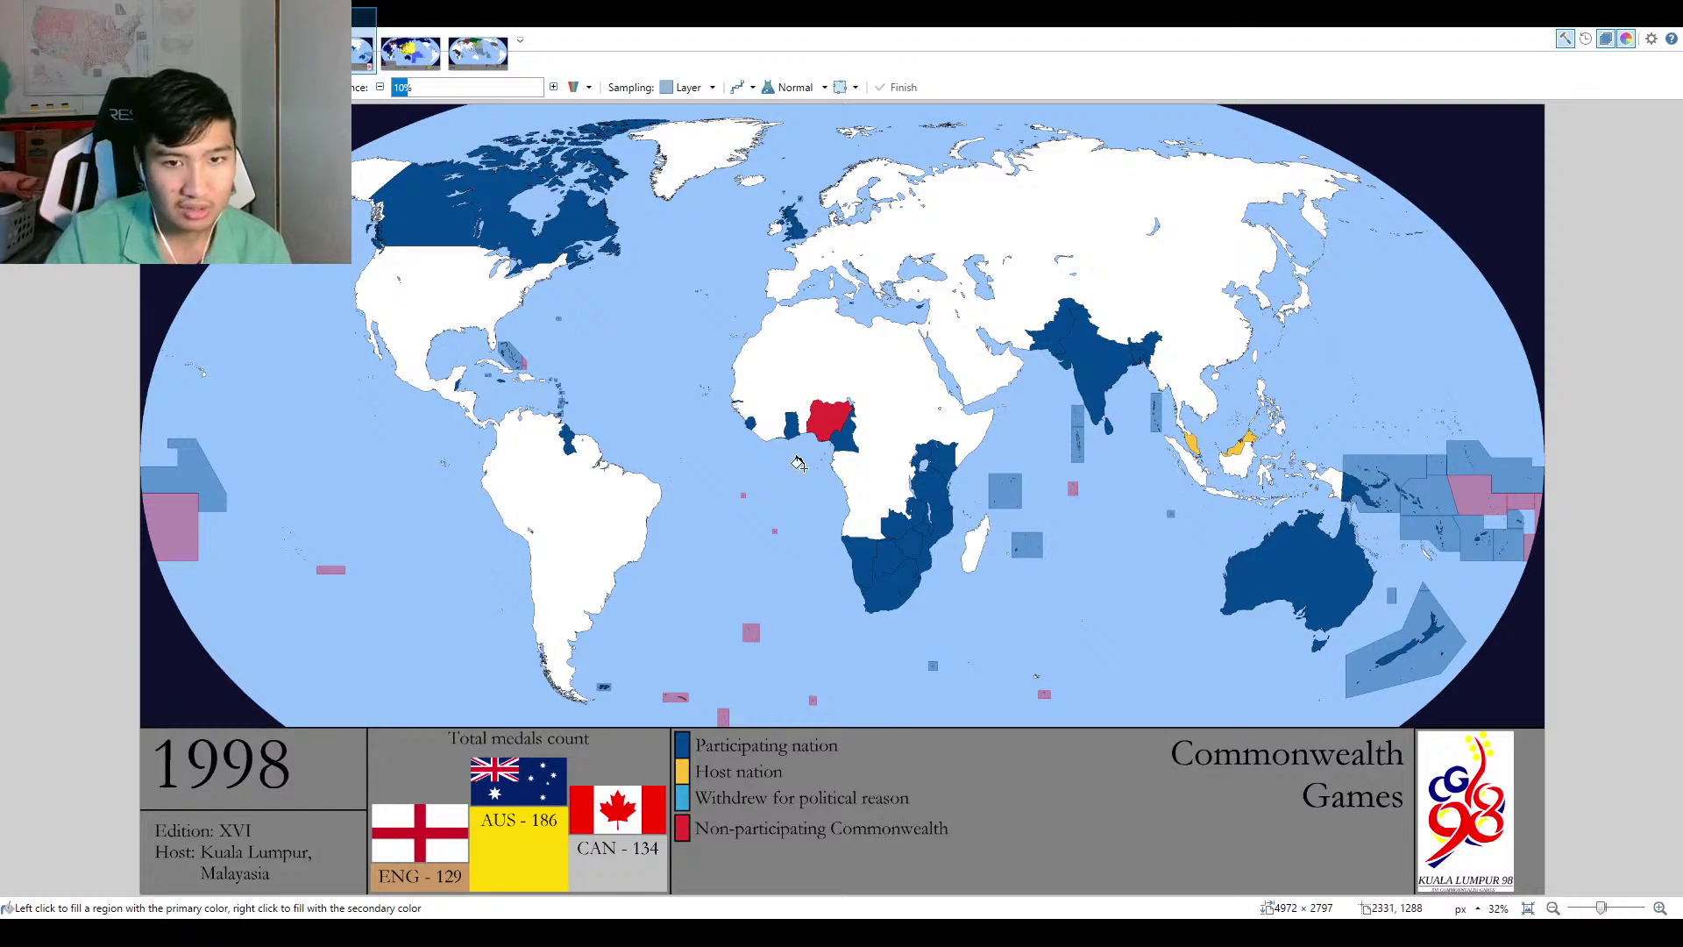
Recolour the small Saint Helena box in the South Atlantic, including its outline and island, with the participating blue shades.
scroll(774, 530, up, 12)
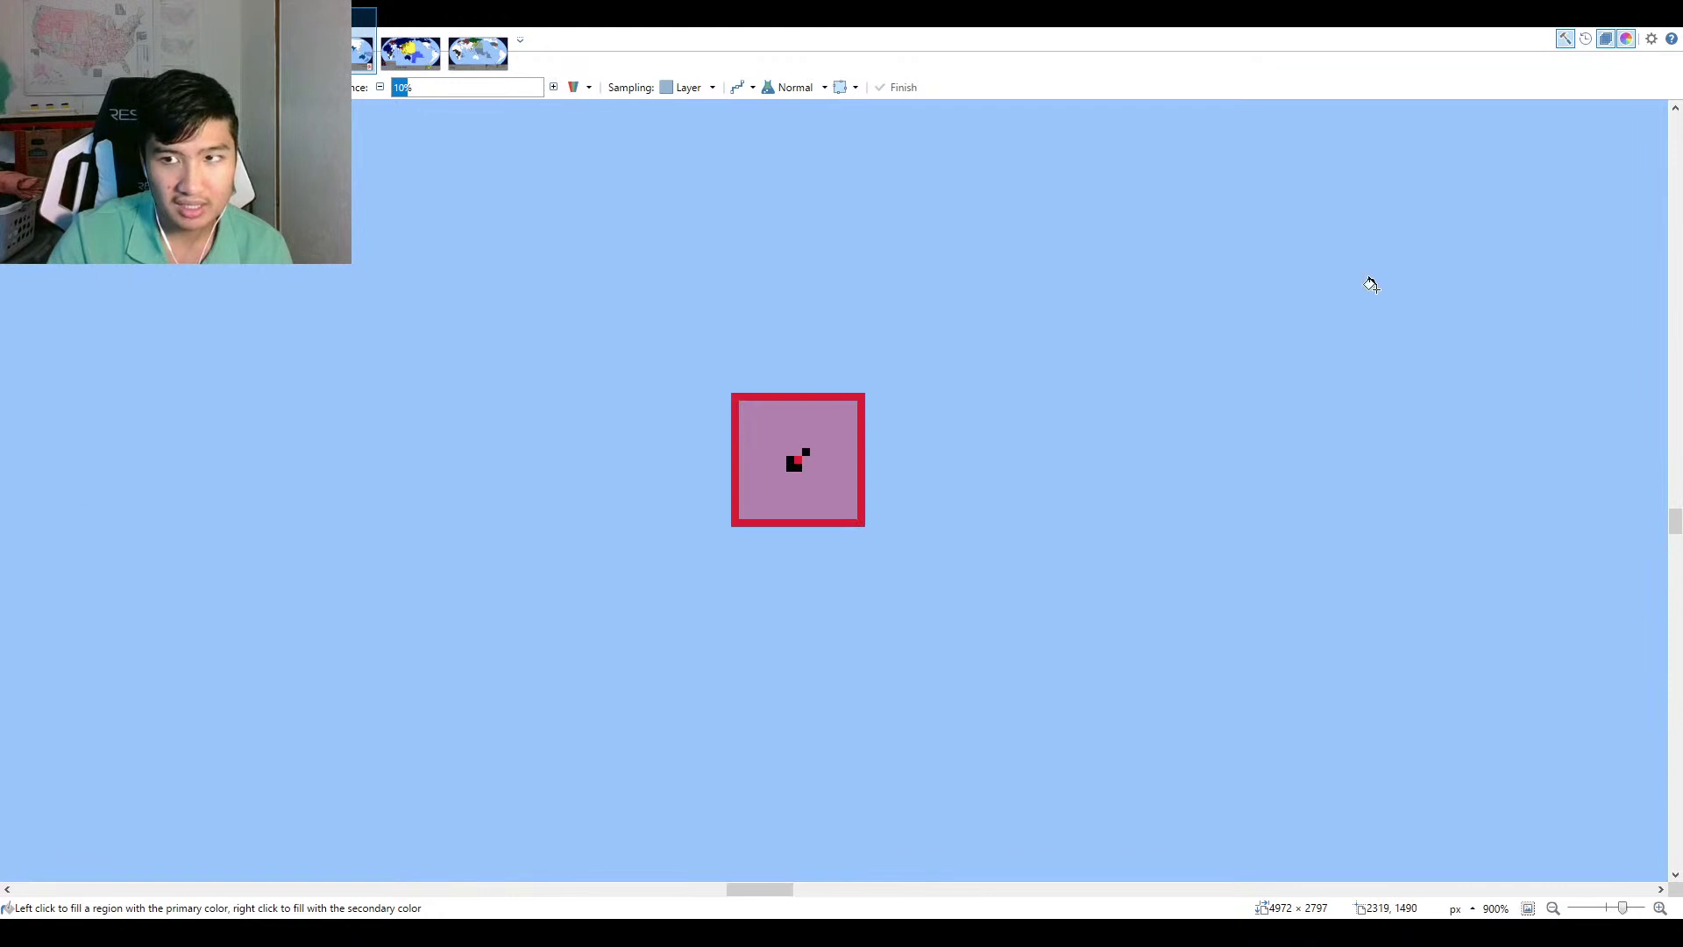
scroll(828, 515, up, 1)
click(793, 452)
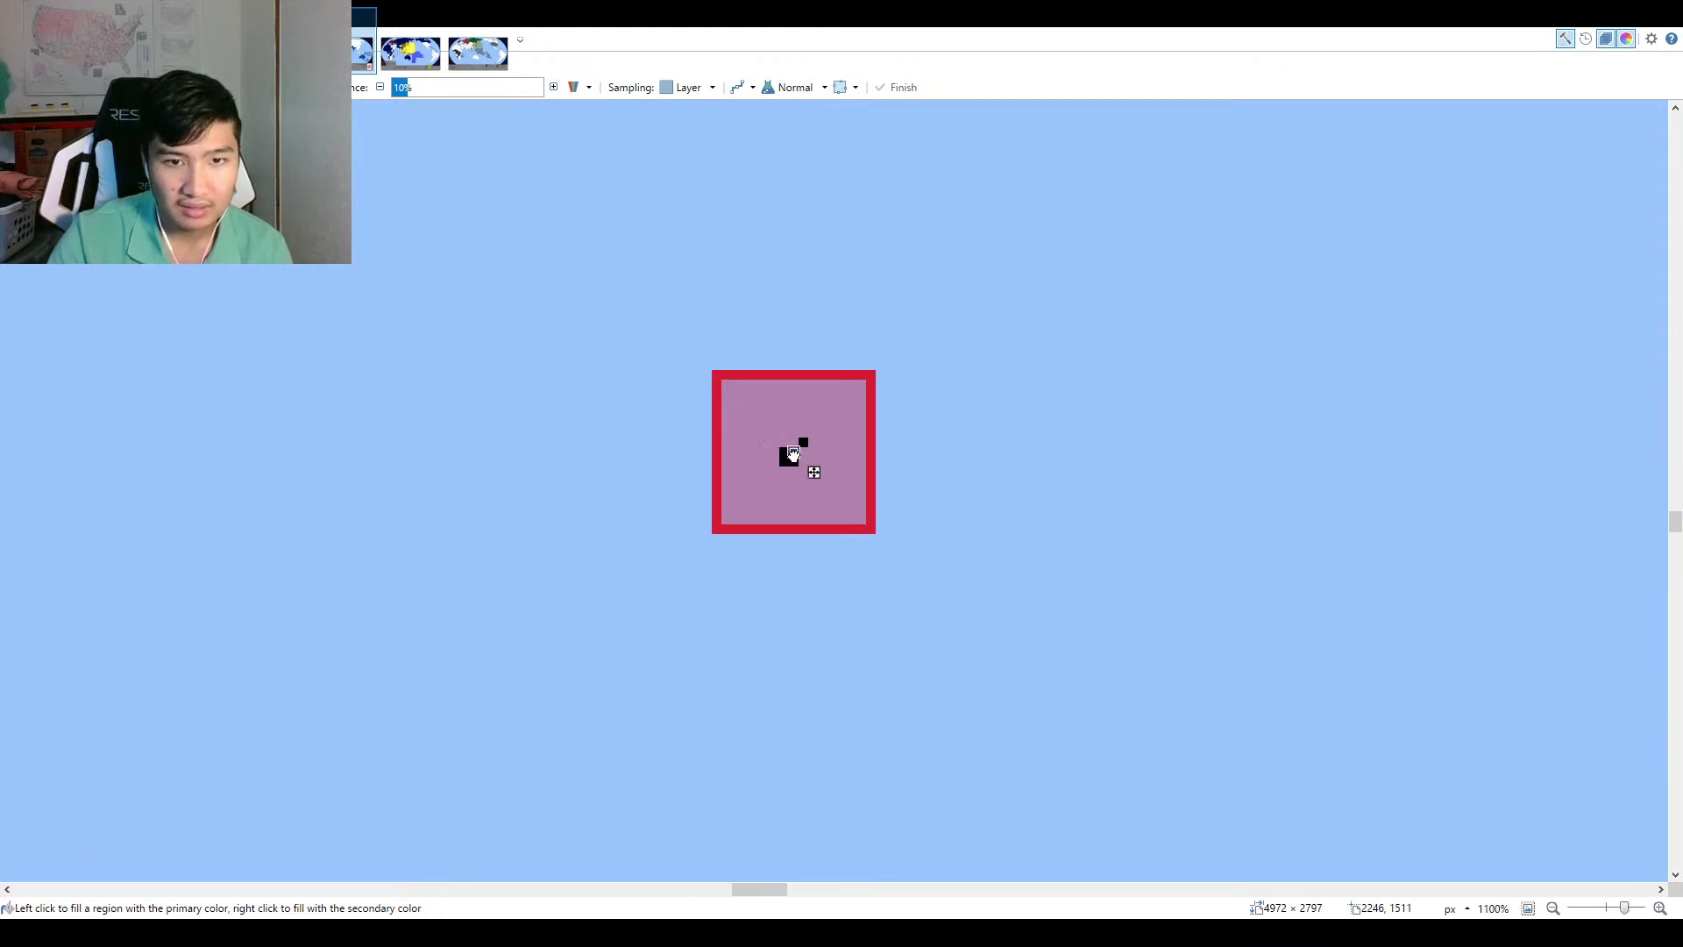
click(871, 530)
scroll(1510, 300, down, 8)
key(k)
scroll(500, 415, down, 3)
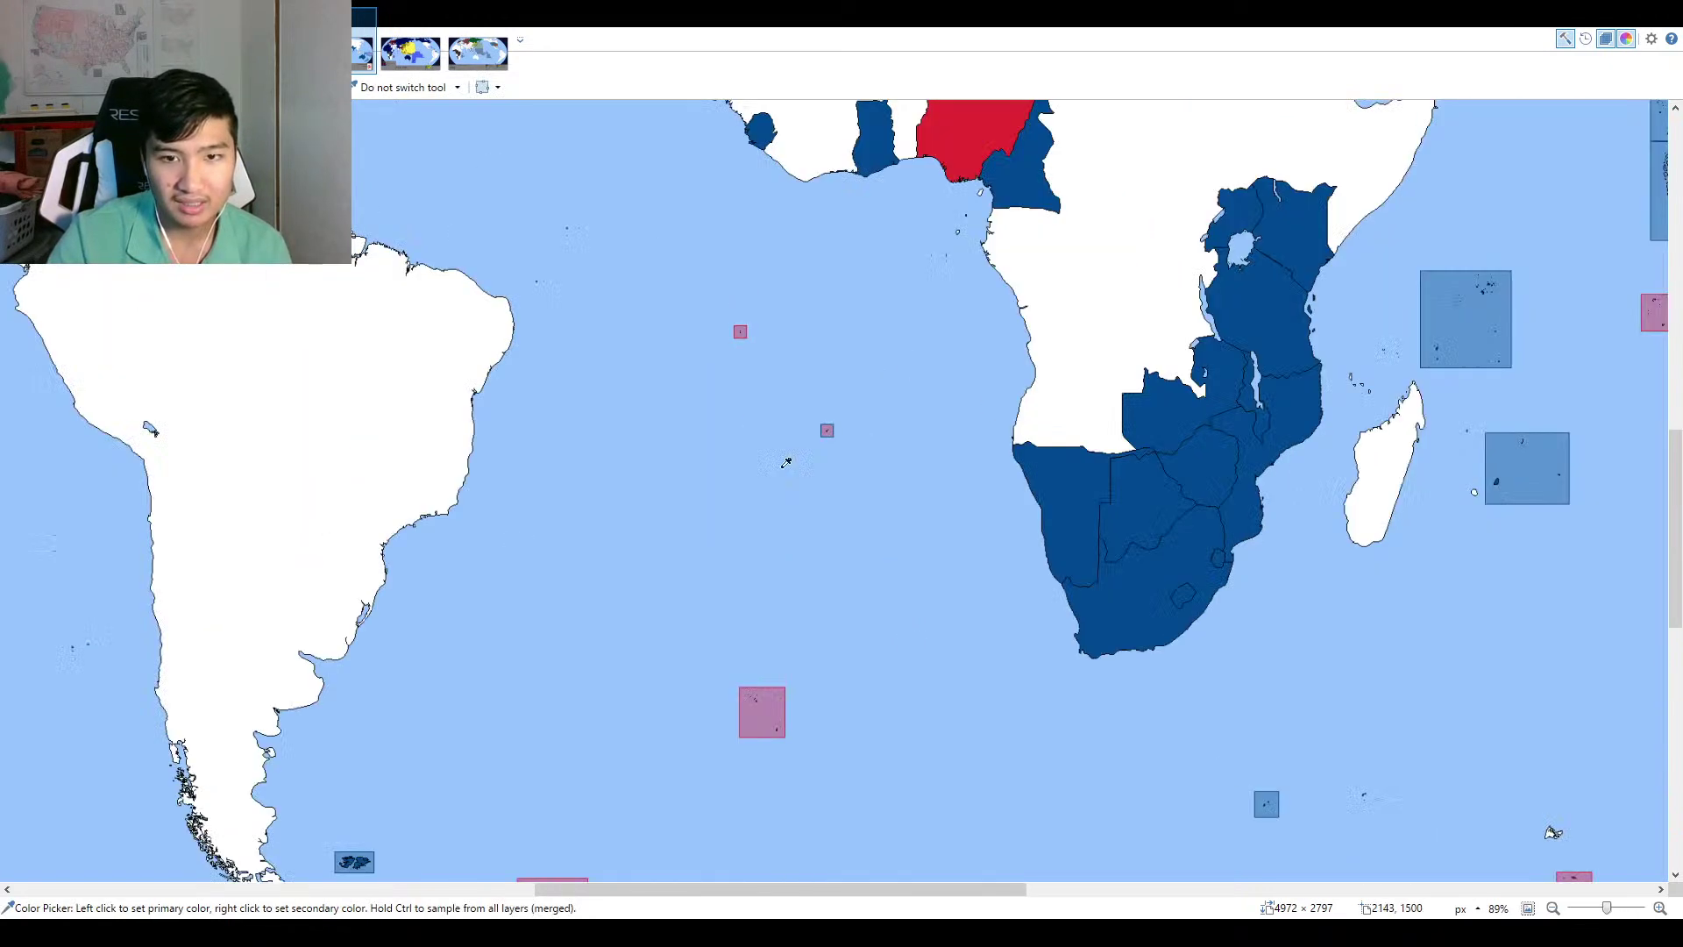
key(f)
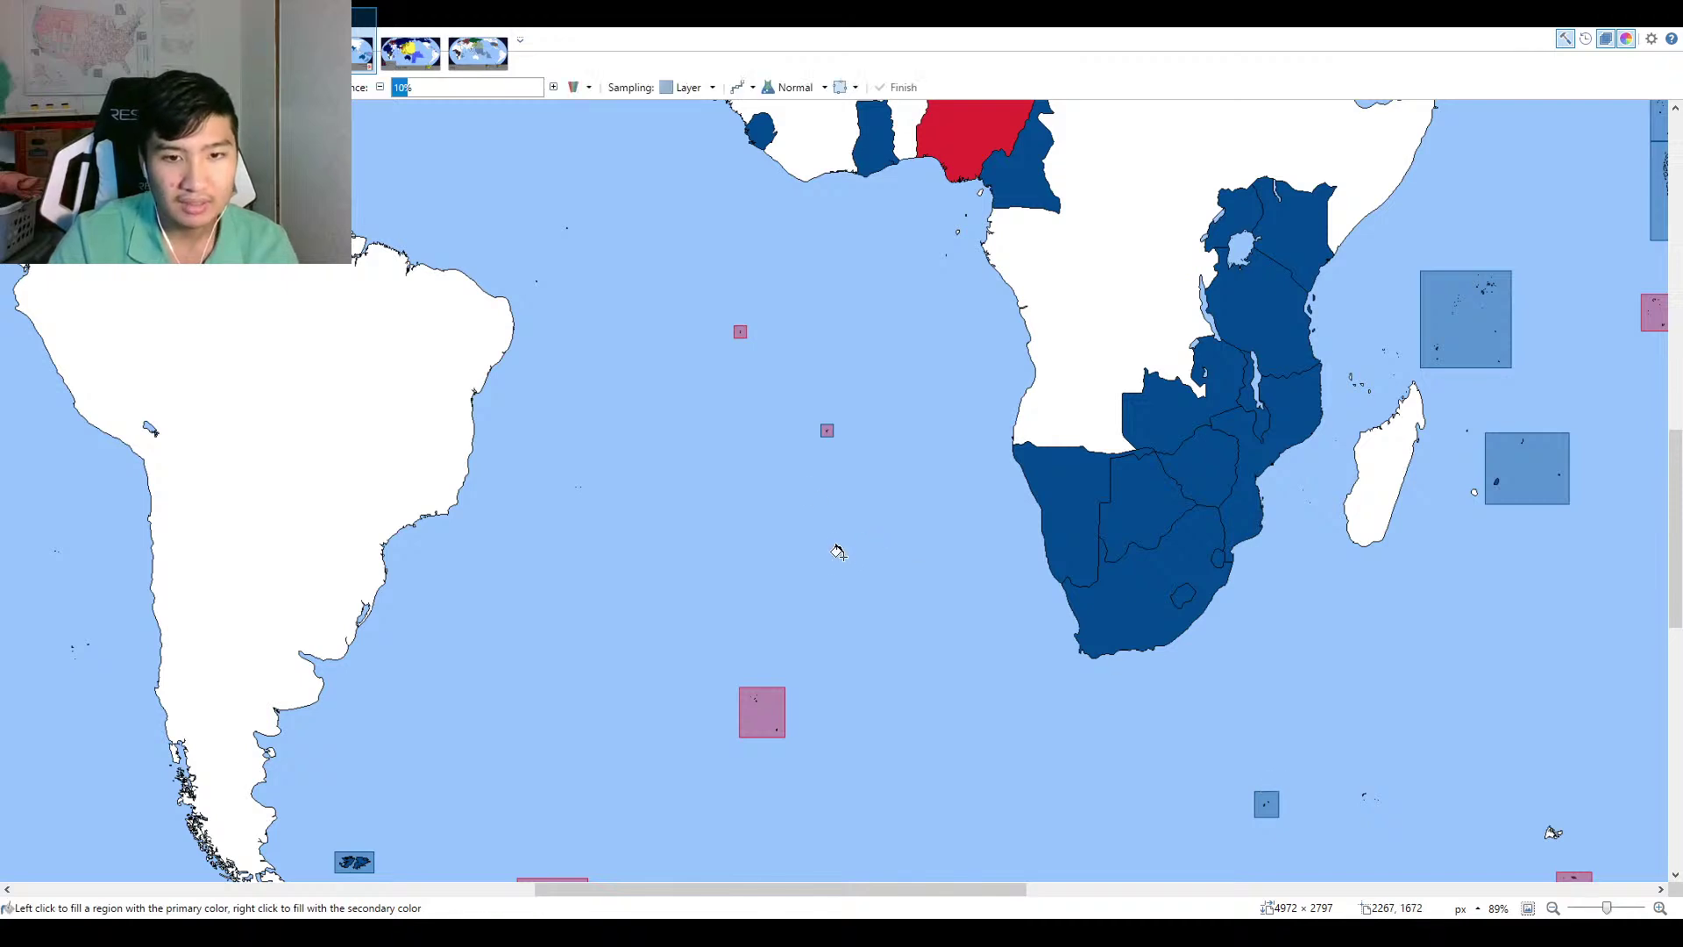
click(826, 430)
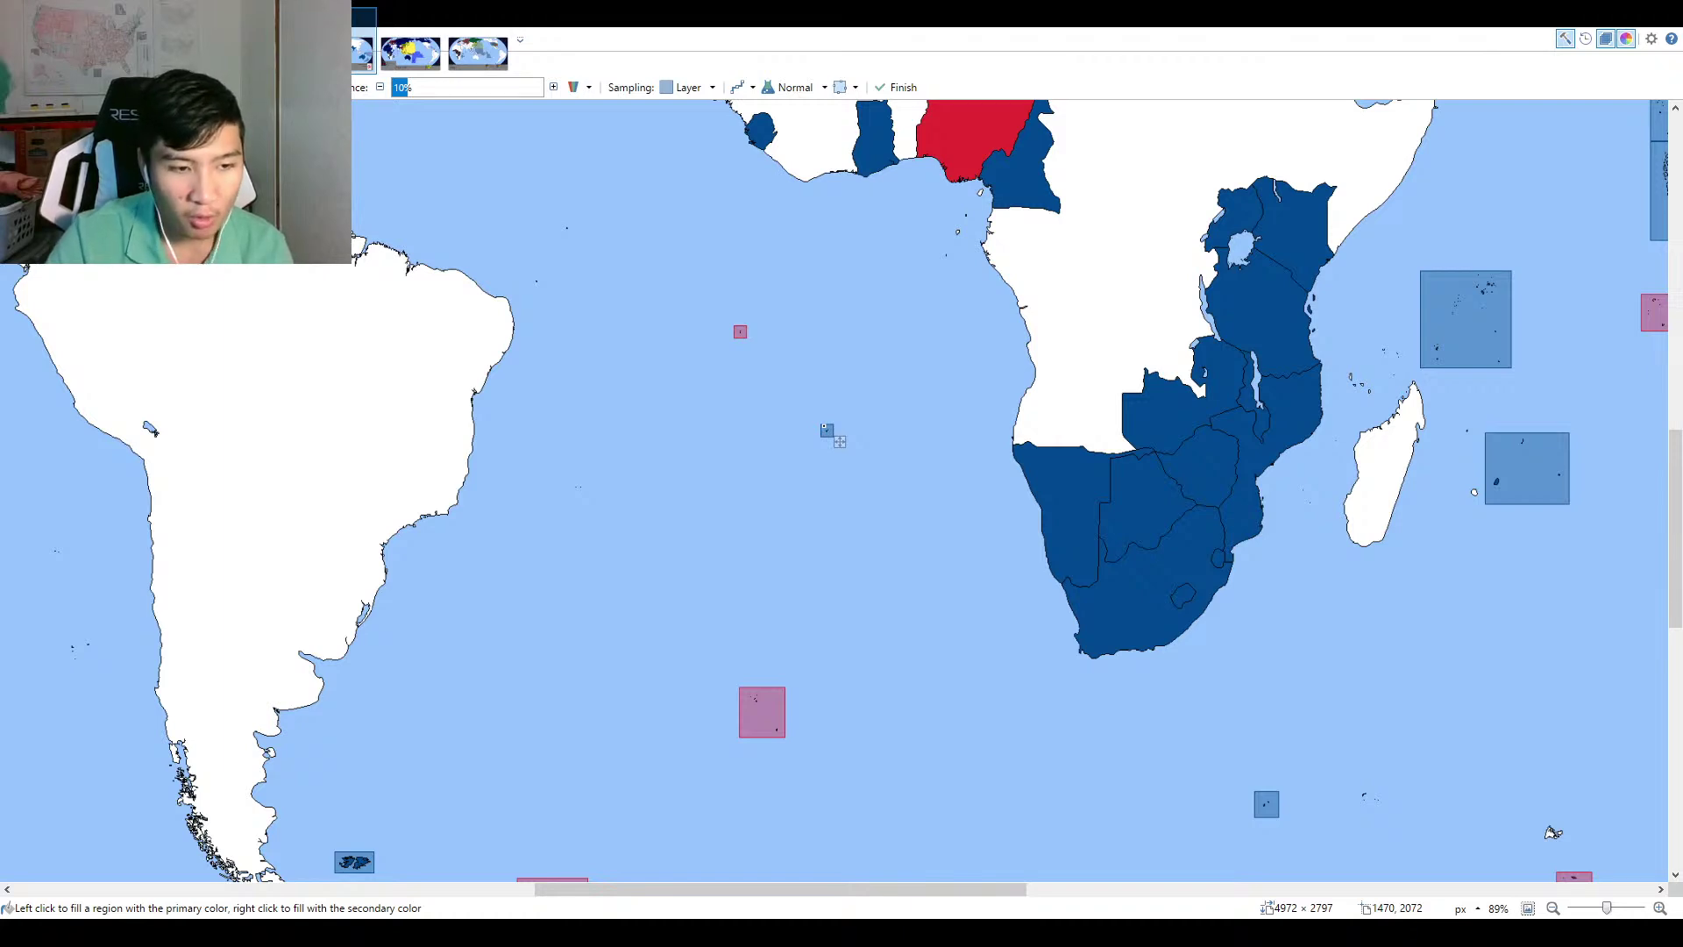
scroll(652, 580, down, 1)
scroll(652, 581, down, 3)
scroll(1236, 497, up, 6)
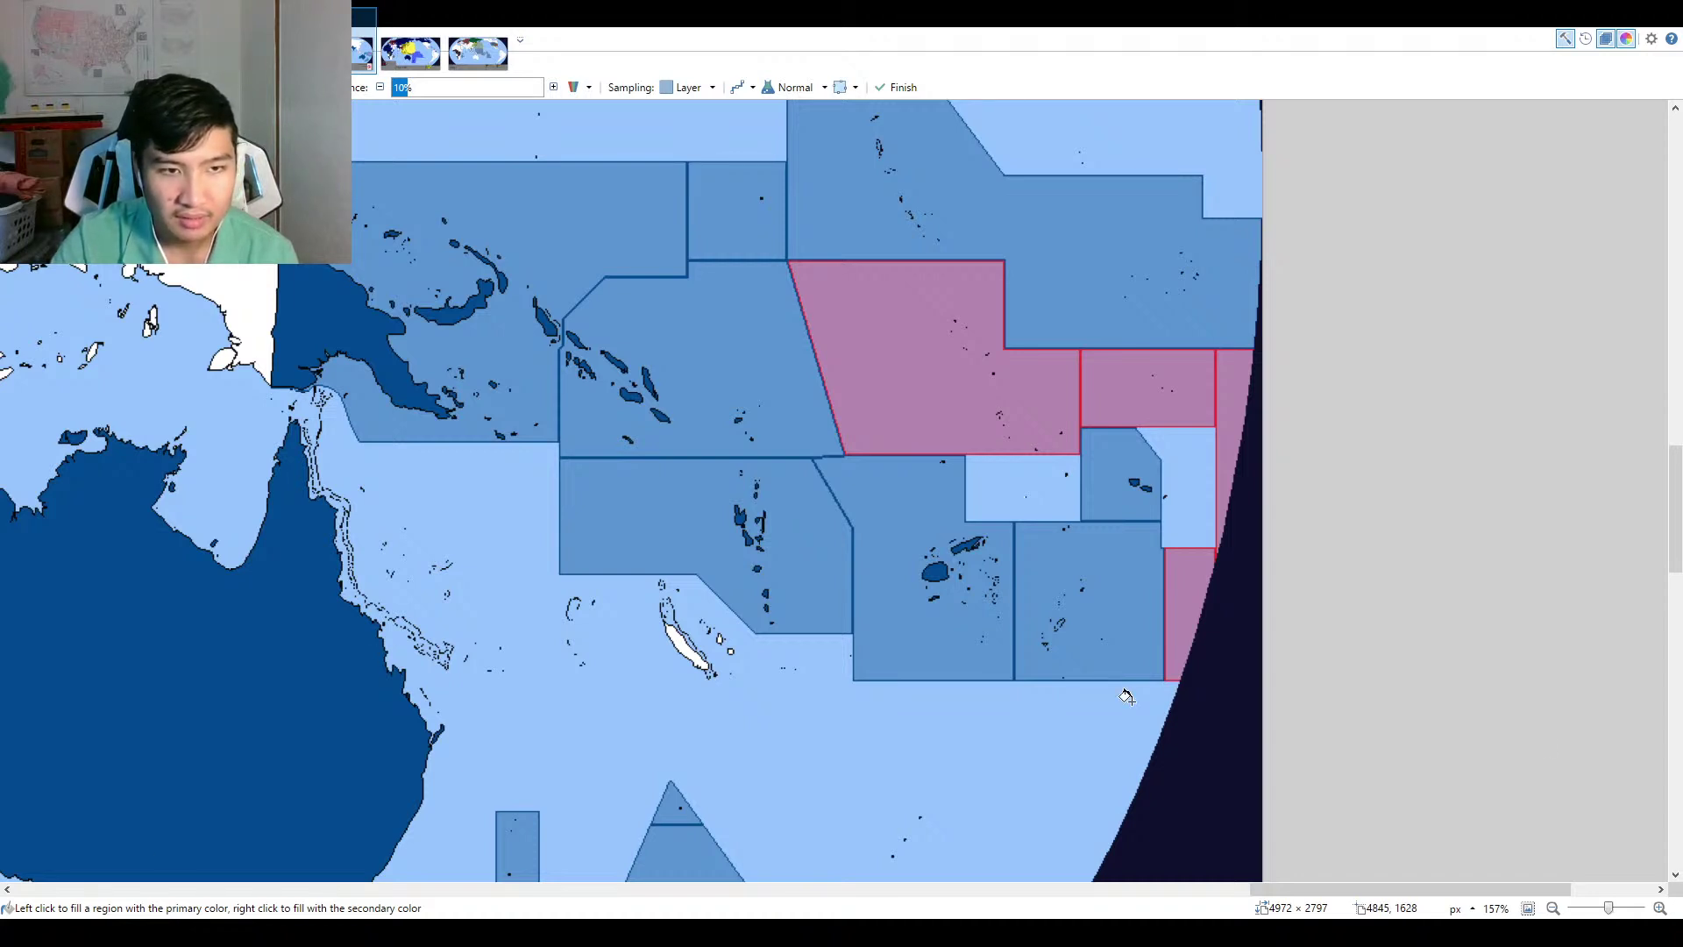
click(1527, 908)
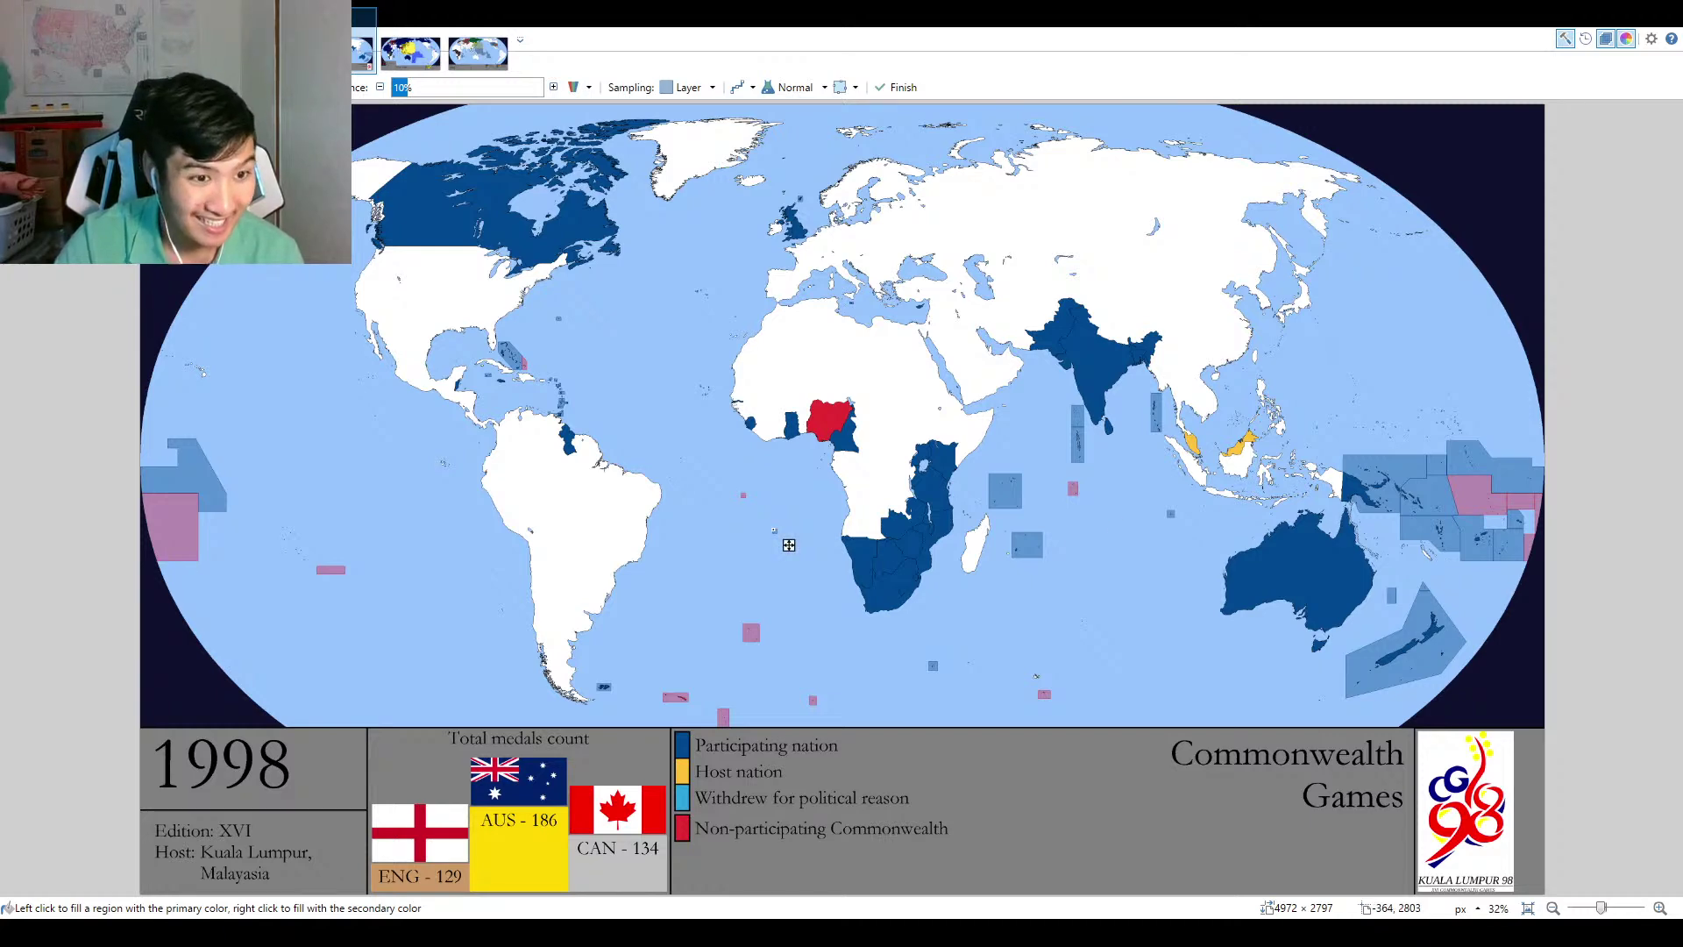
Recolour the Turks and Caicos zone beside the Bahamas, including its islands and red outline, with the participating blues.
scroll(707, 459, up, 7)
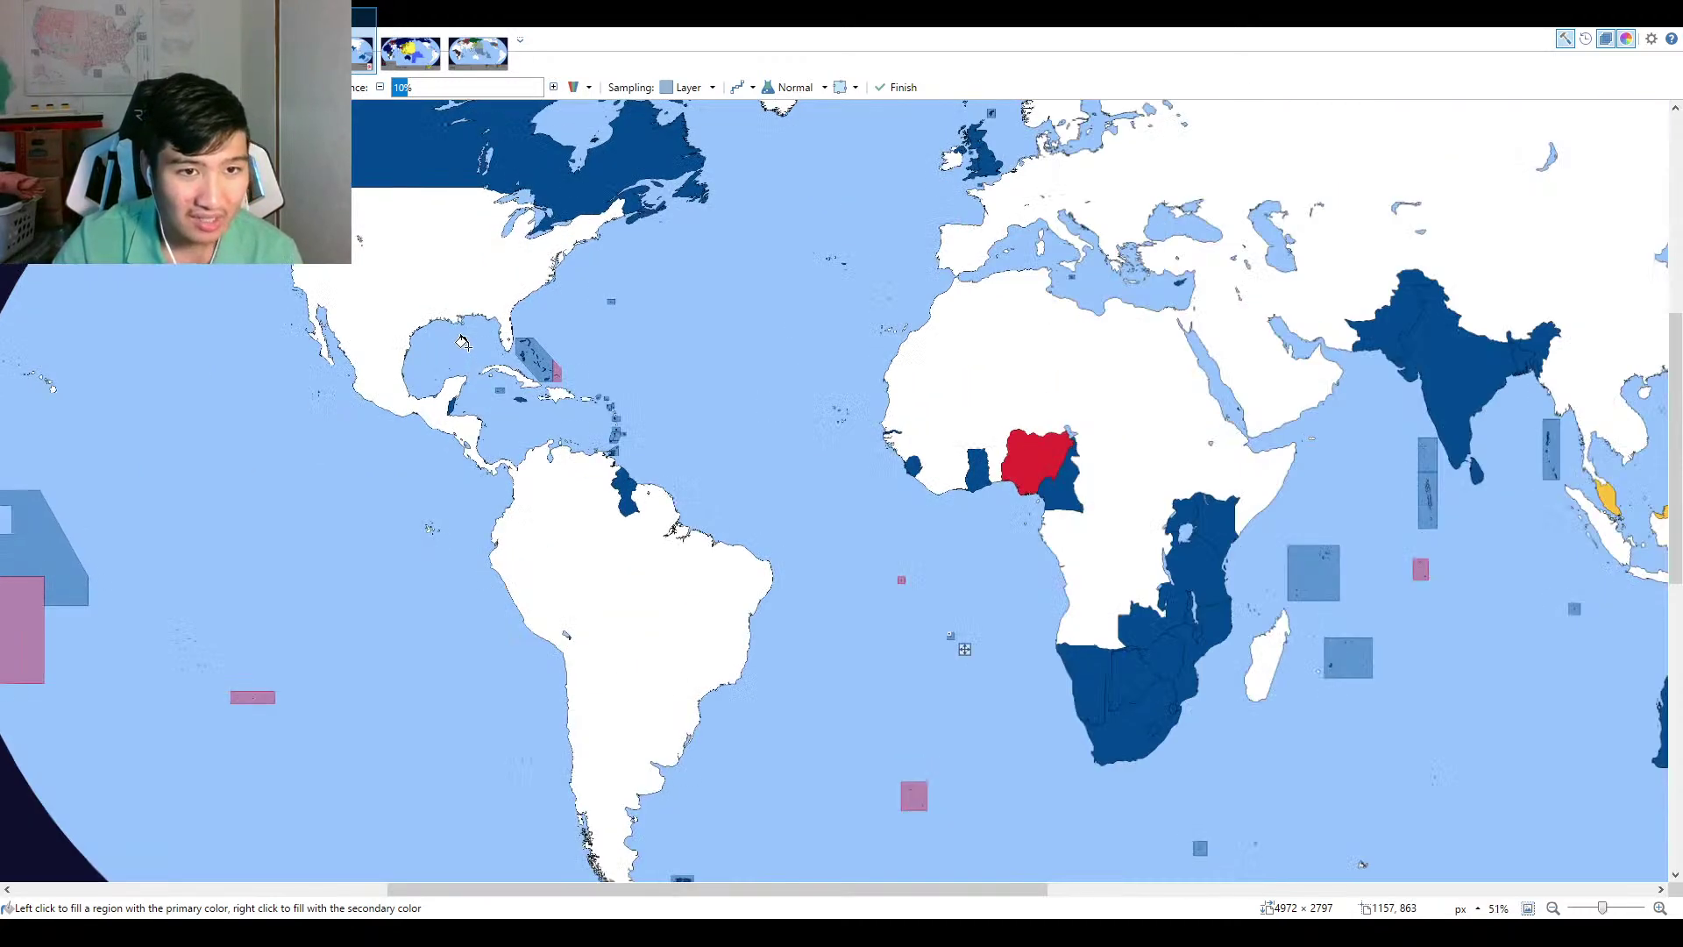
scroll(877, 404, up, 1)
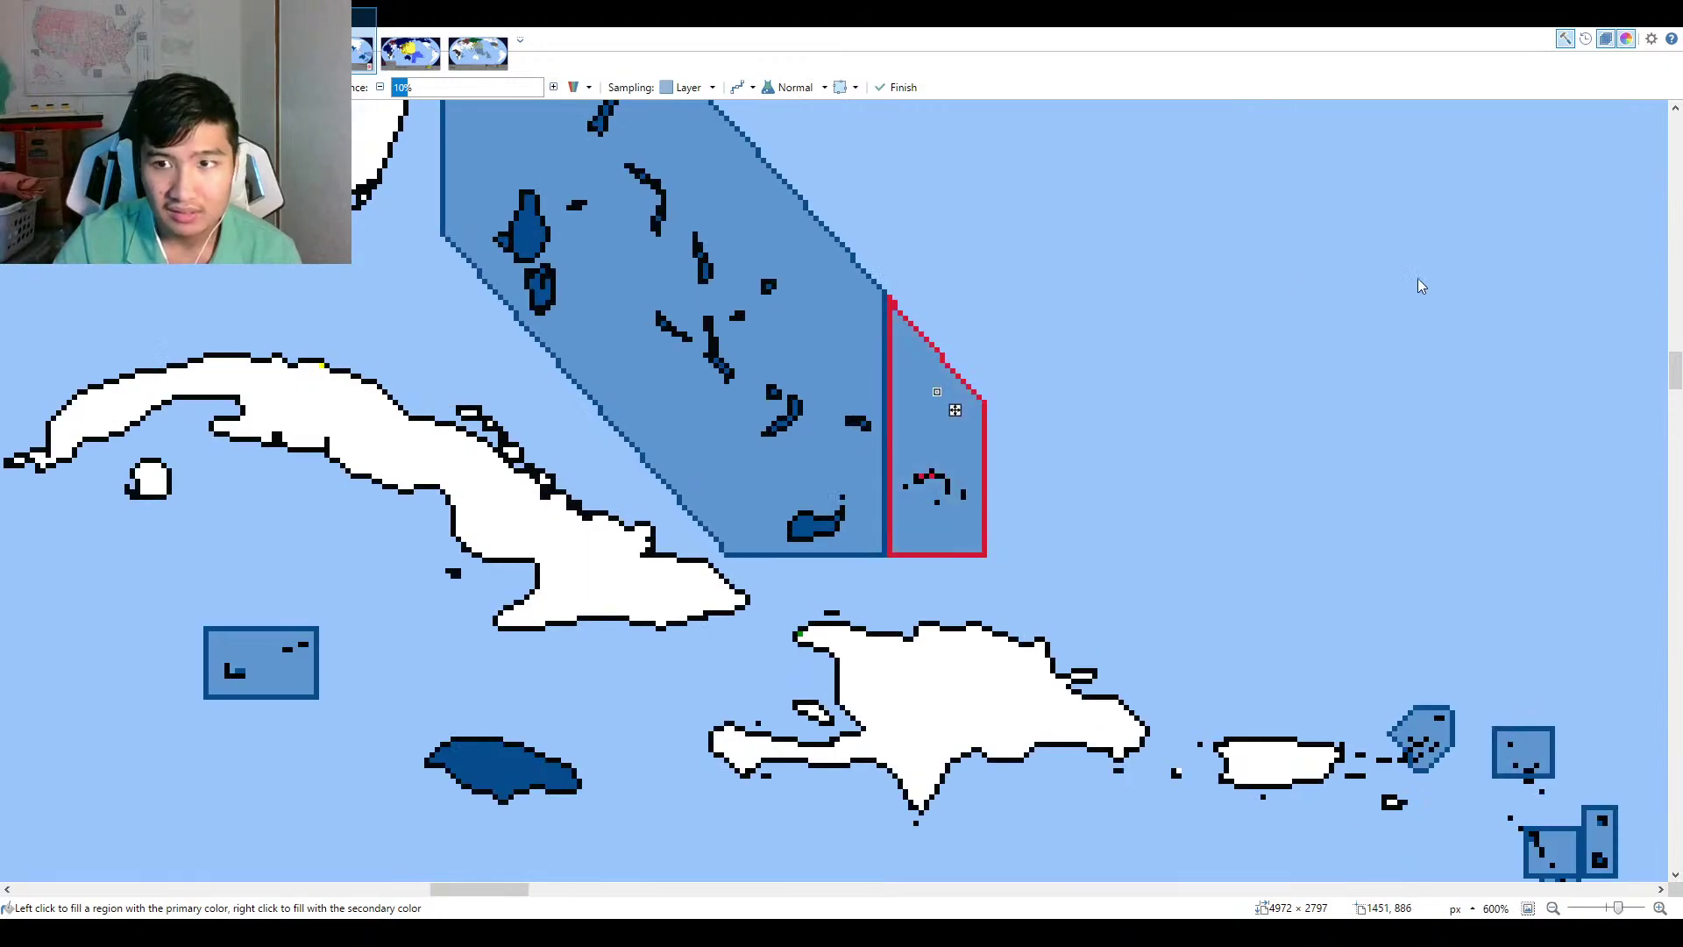
key(k)
click(517, 760)
key(p)
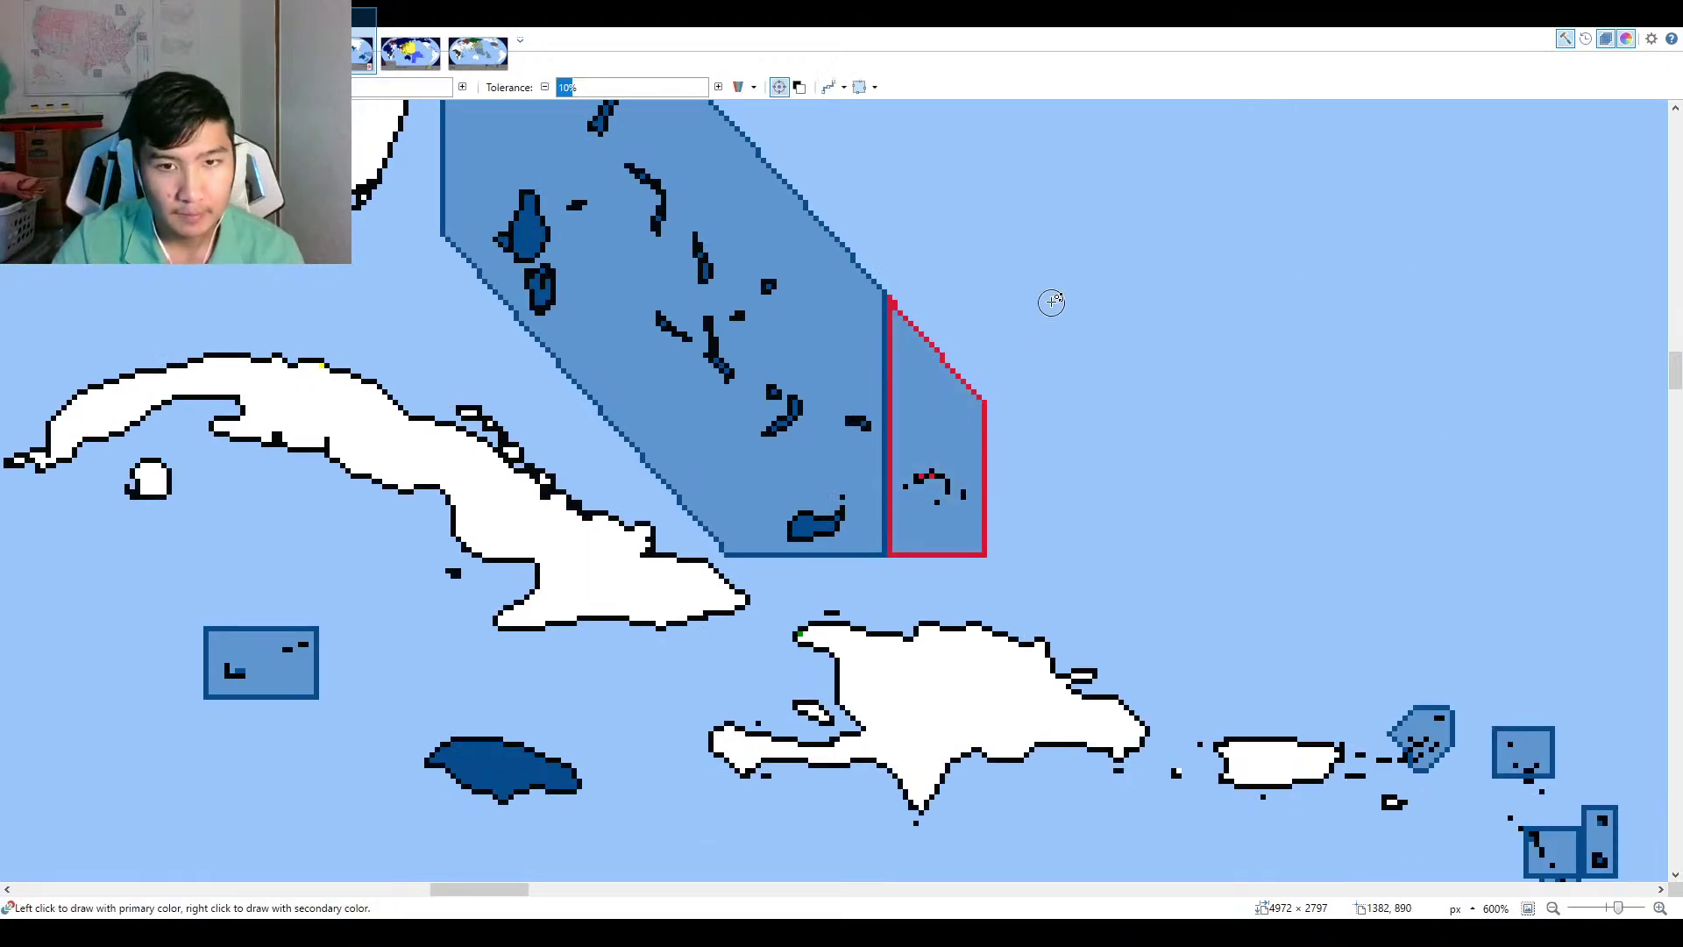
scroll(864, 327, up, 2)
mouse_move(842, 307)
mouse_down()
mouse_move(1001, 628)
mouse_move(881, 743)
mouse_move(841, 456)
mouse_move(841, 723)
mouse_up()
scroll(831, 839, down, 5)
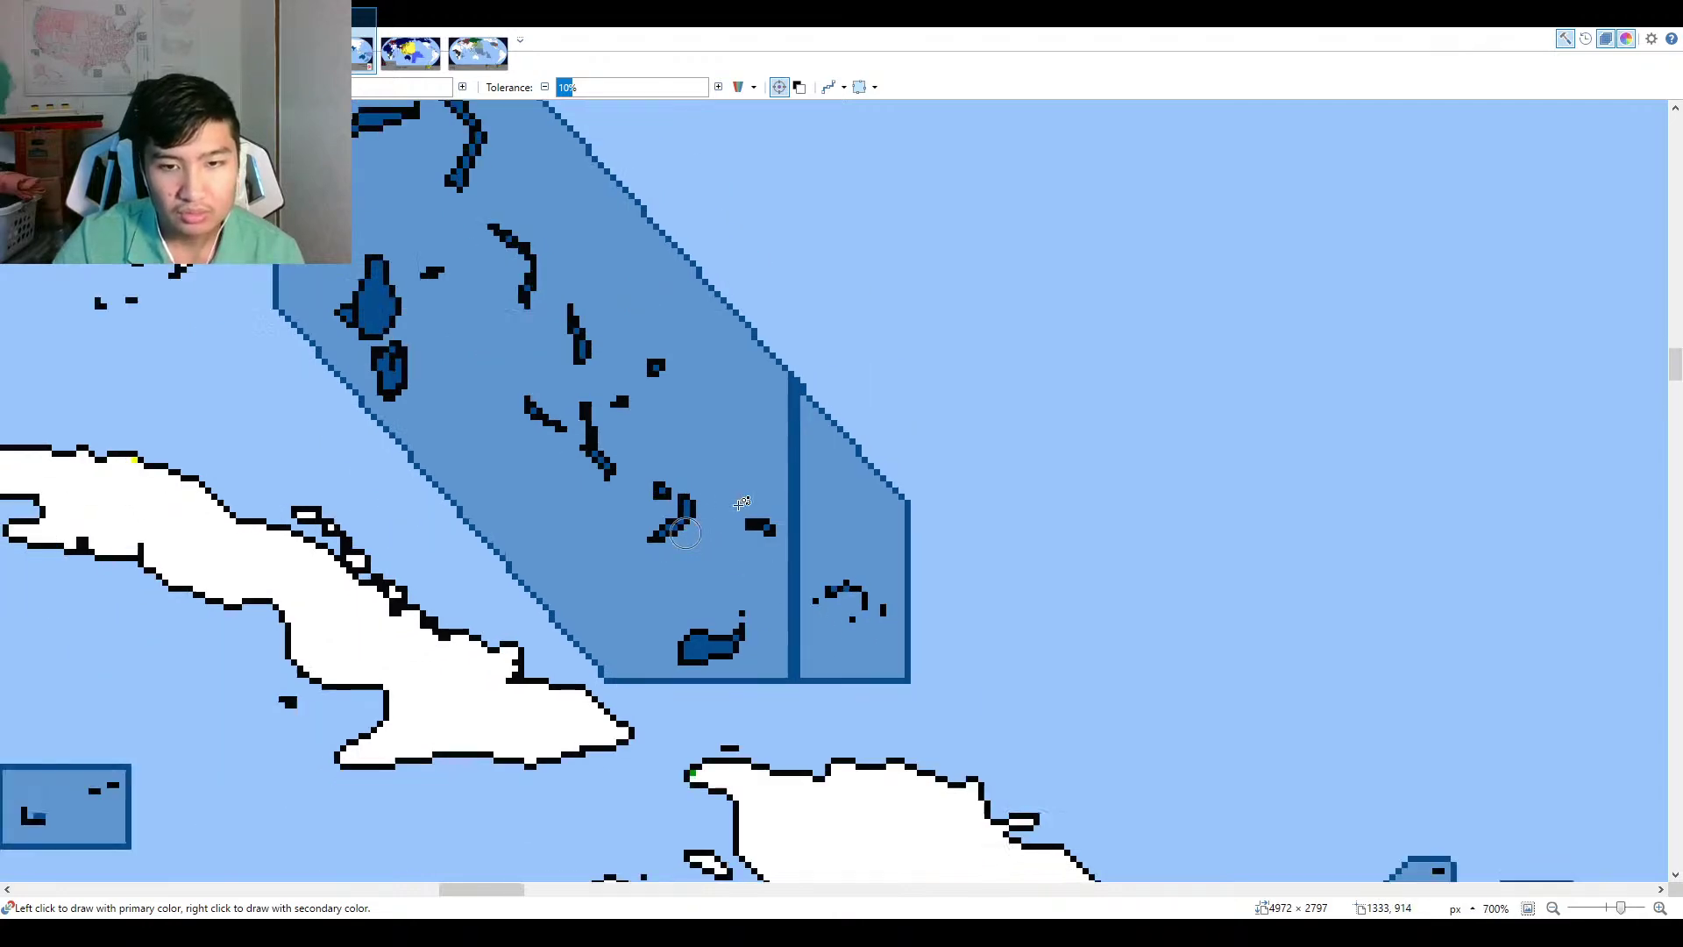
Redraw the Tuvalu zone's eastern border and a short stretch of its southern border in the participating dark blue with the Pencil.
scroll(1382, 796, down, 6)
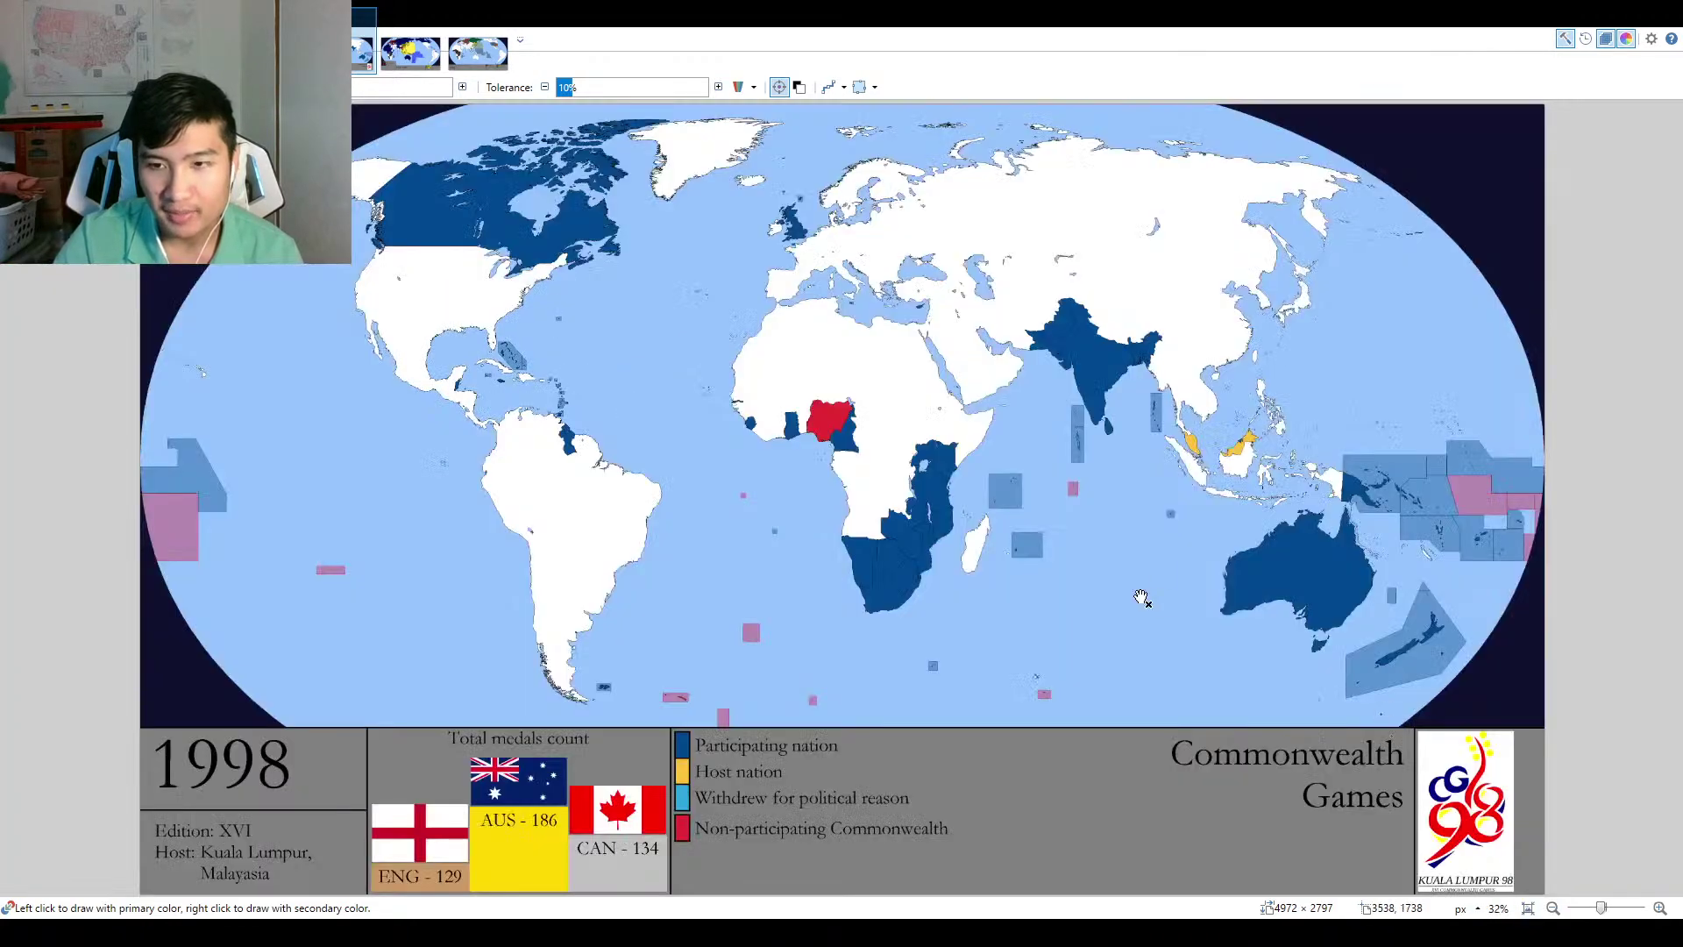
scroll(1143, 599, up, 3)
scroll(1522, 662, up, 6)
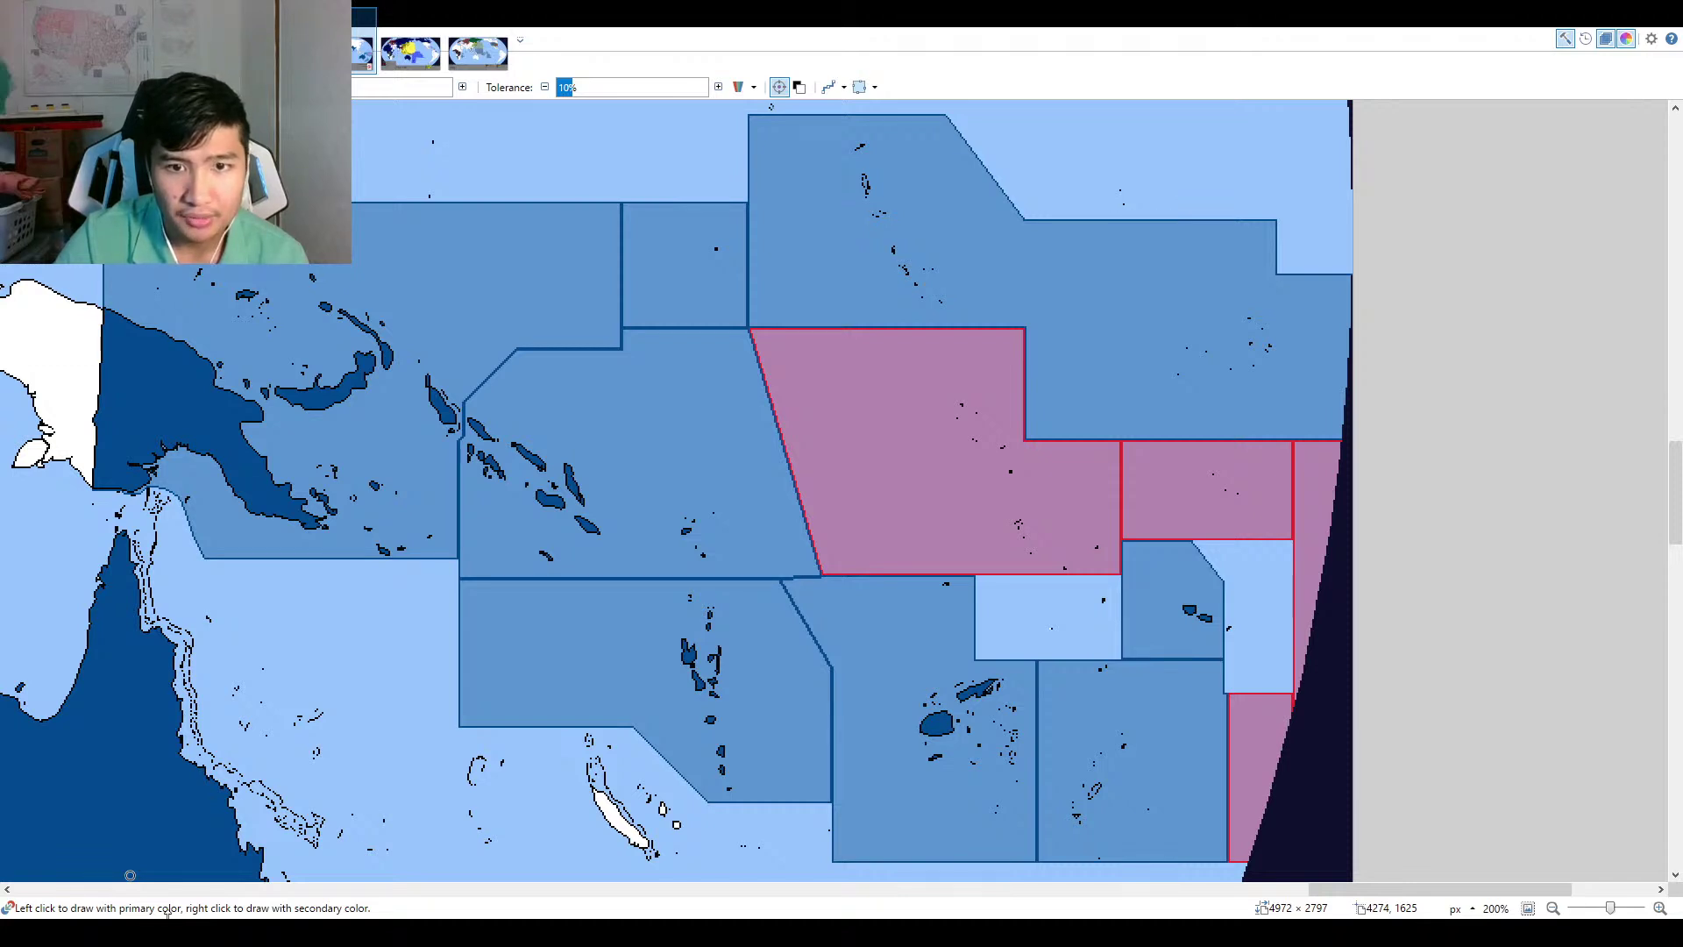
scroll(1325, 477, up, 1)
key(f)
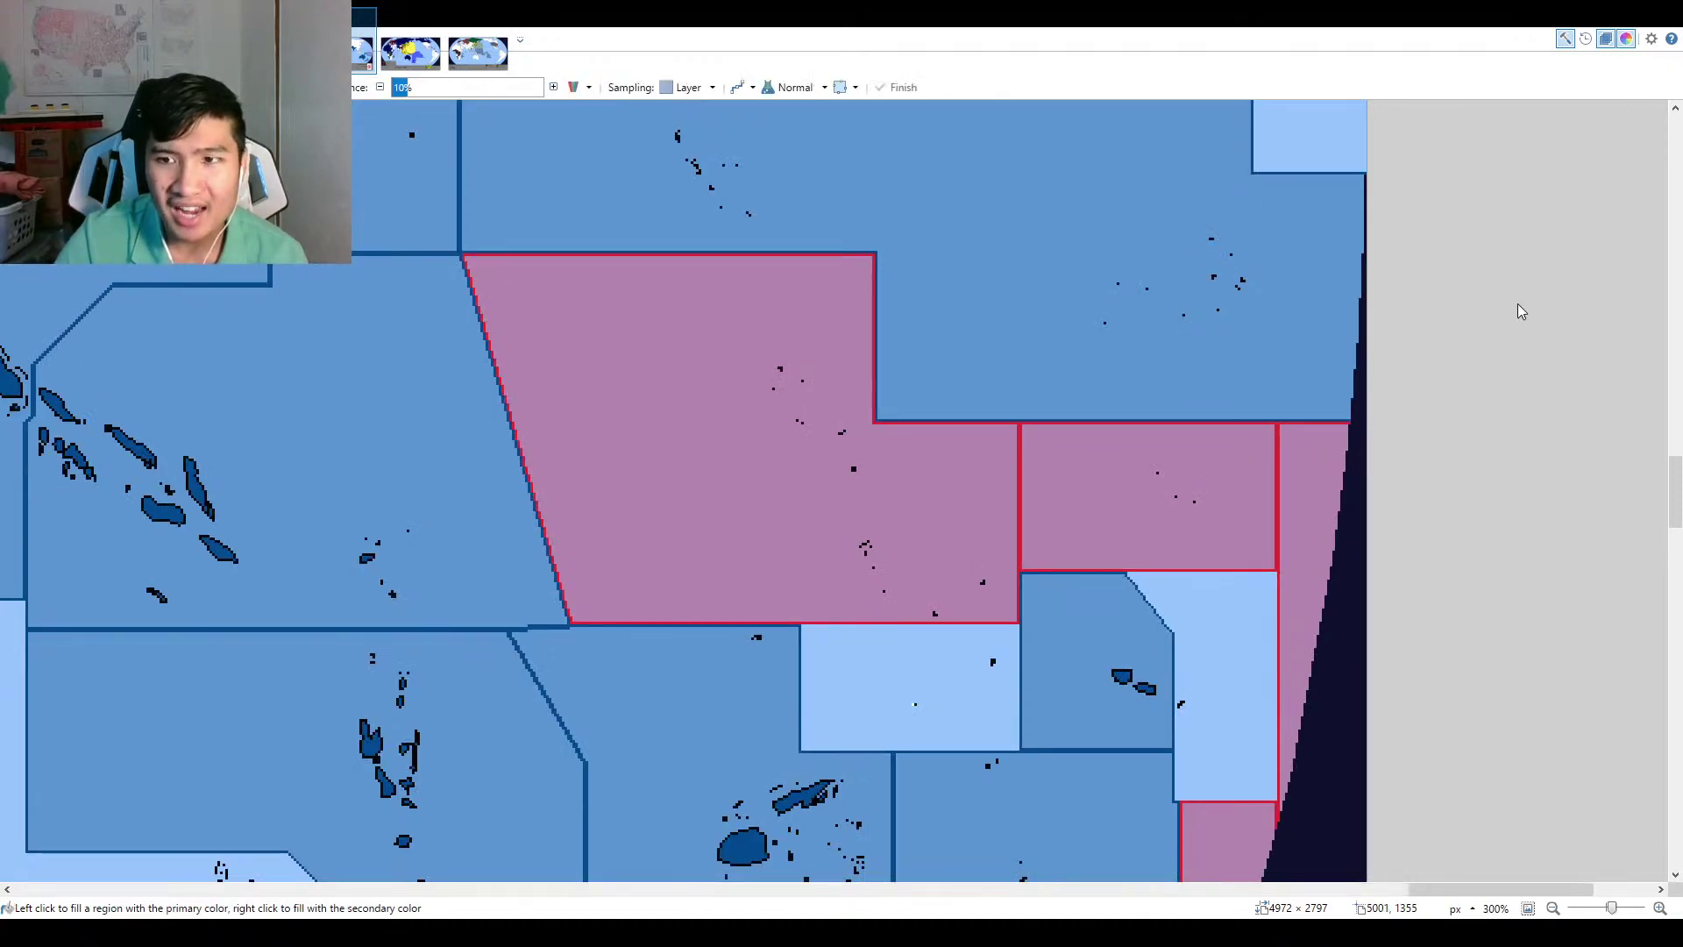
key(p)
scroll(1038, 635, up, 2)
scroll(1038, 635, up, 4)
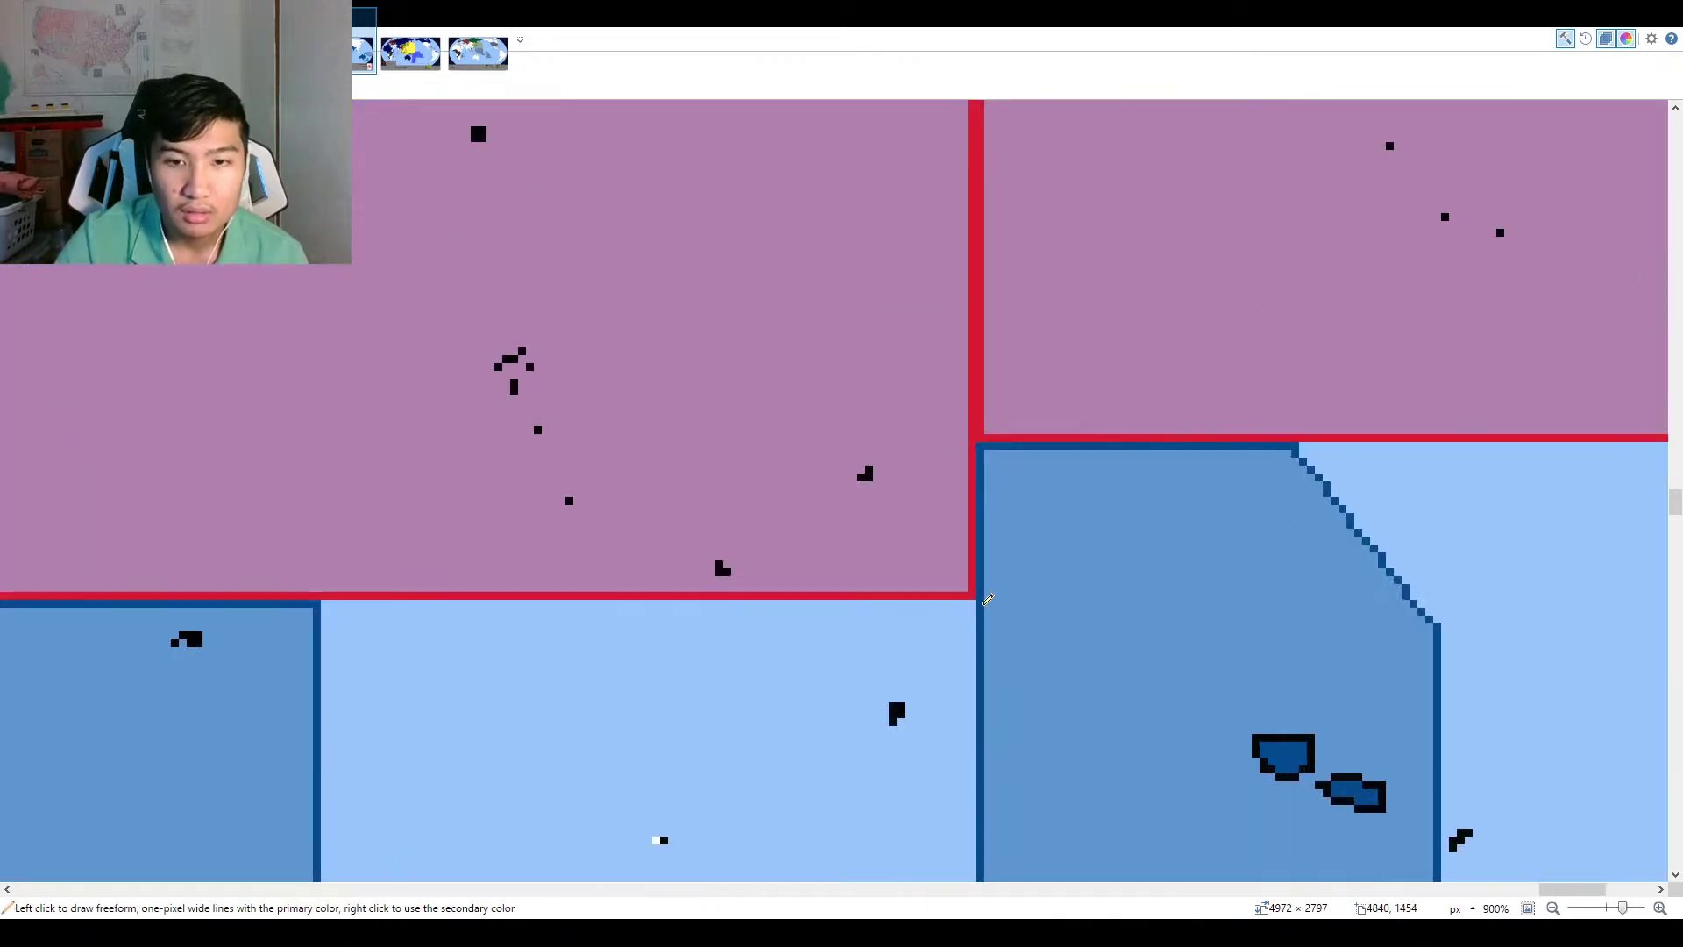
scroll(975, 589, left, 1)
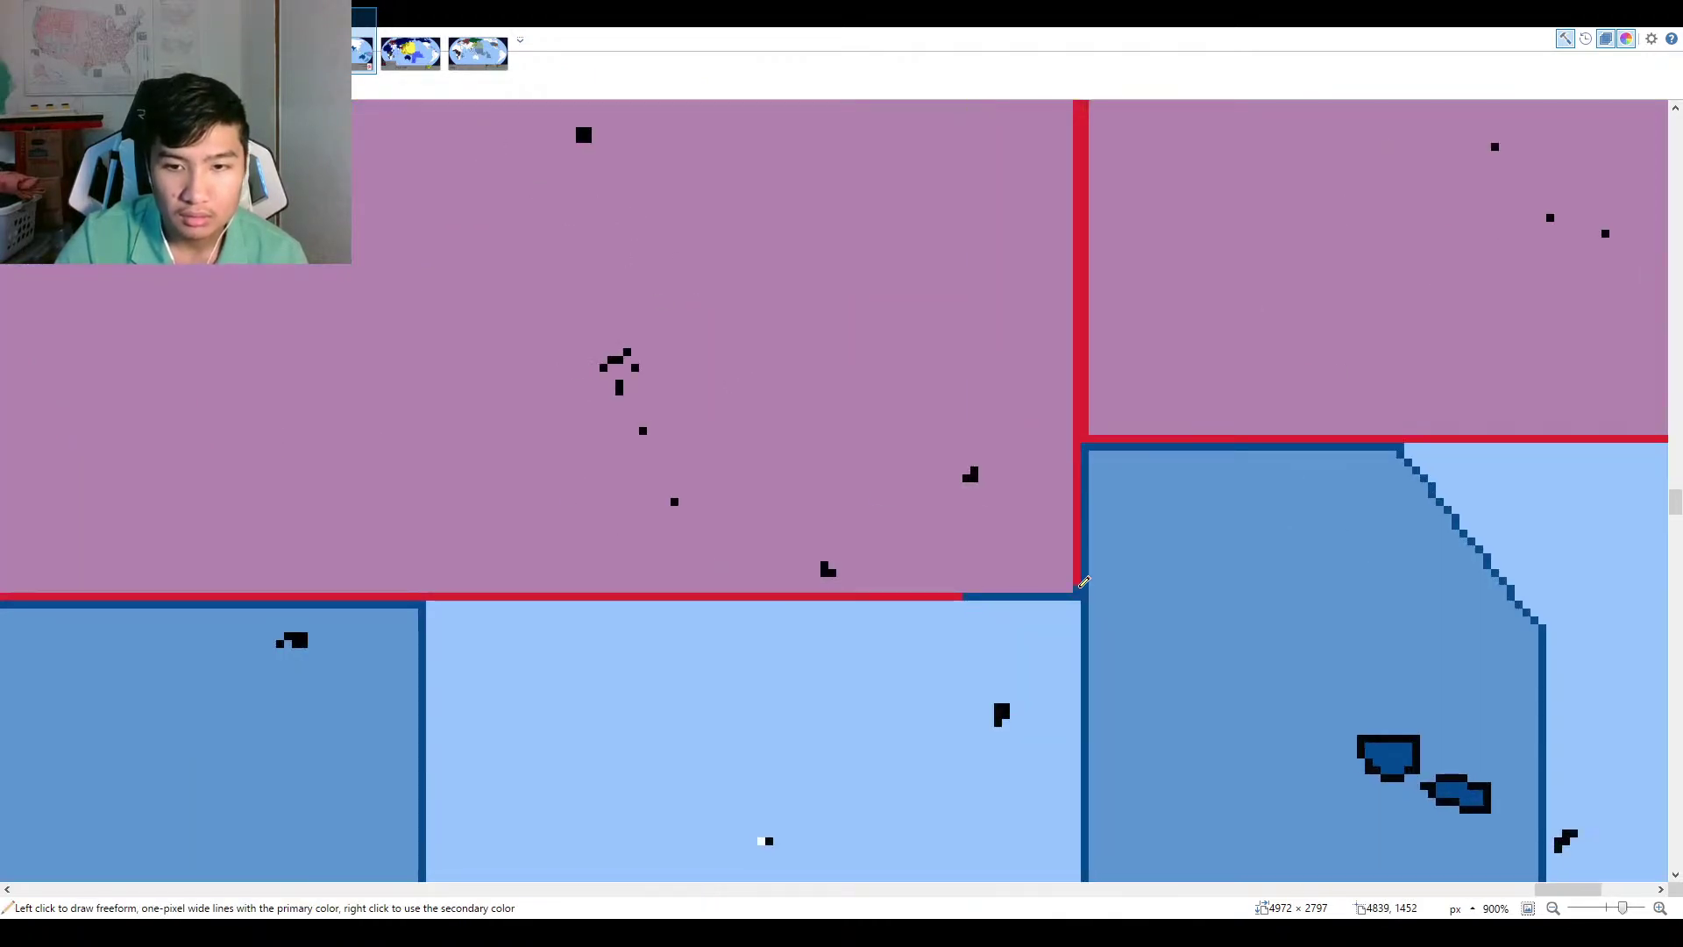
scroll(1083, 574, up, 5)
drag(1085, 581, 1085, 523)
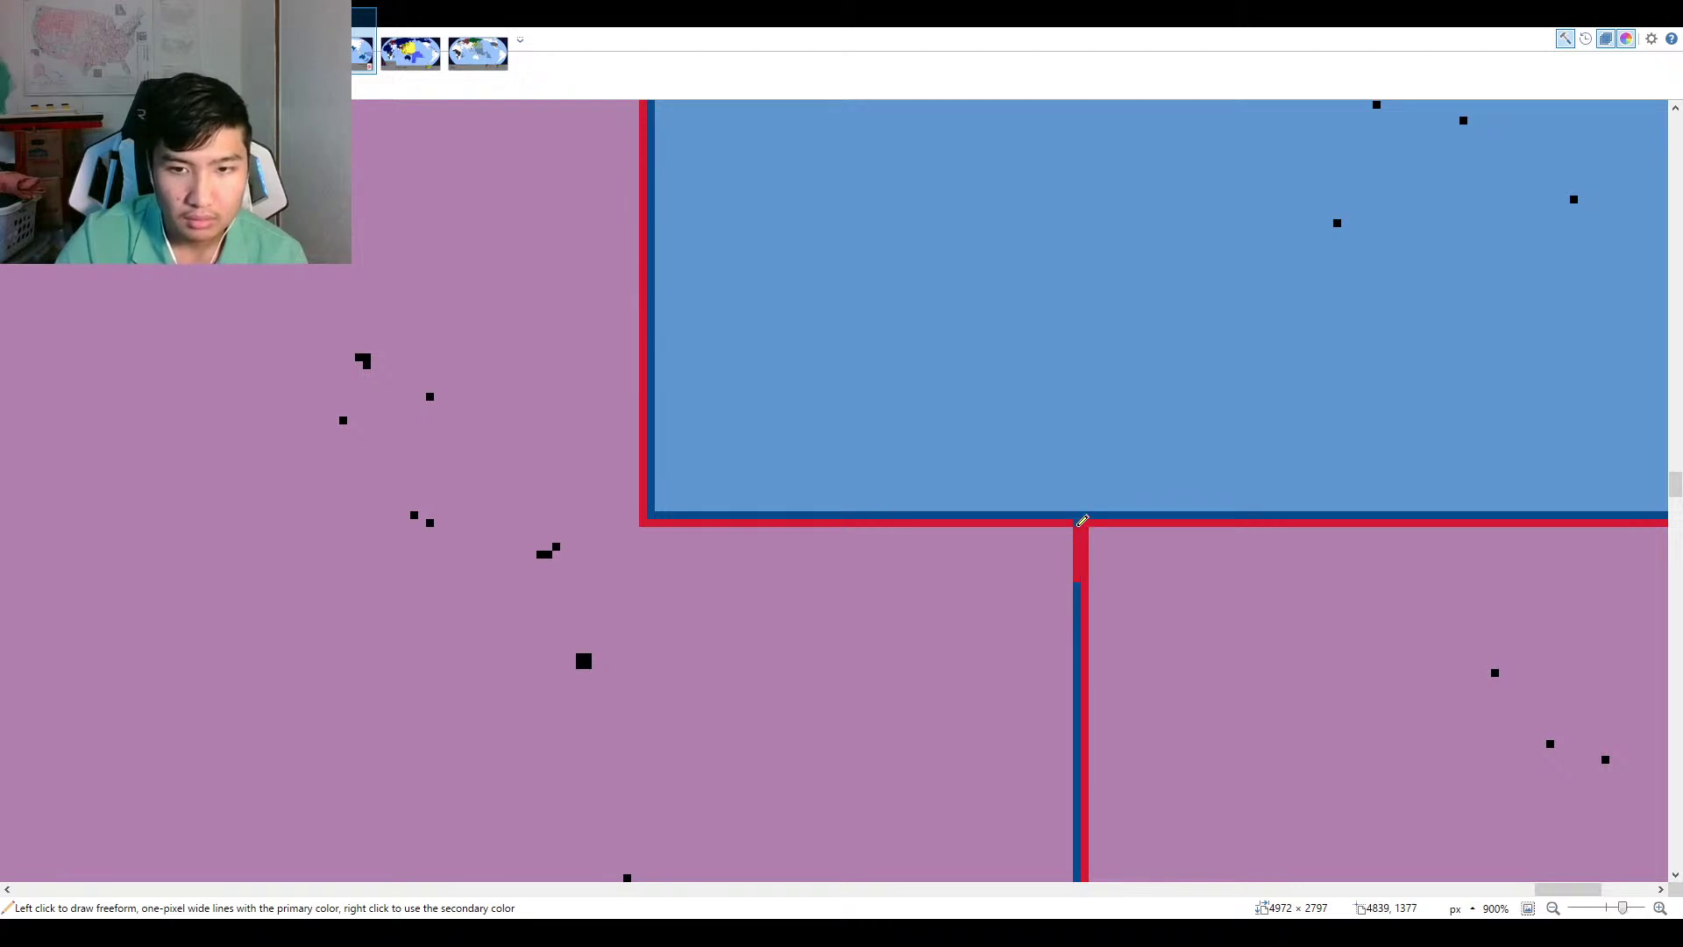
Recolour the remaining red northern, southern and western borders of the Tuvalu zone with the participating dark blue.
scroll(1085, 523, down, 2)
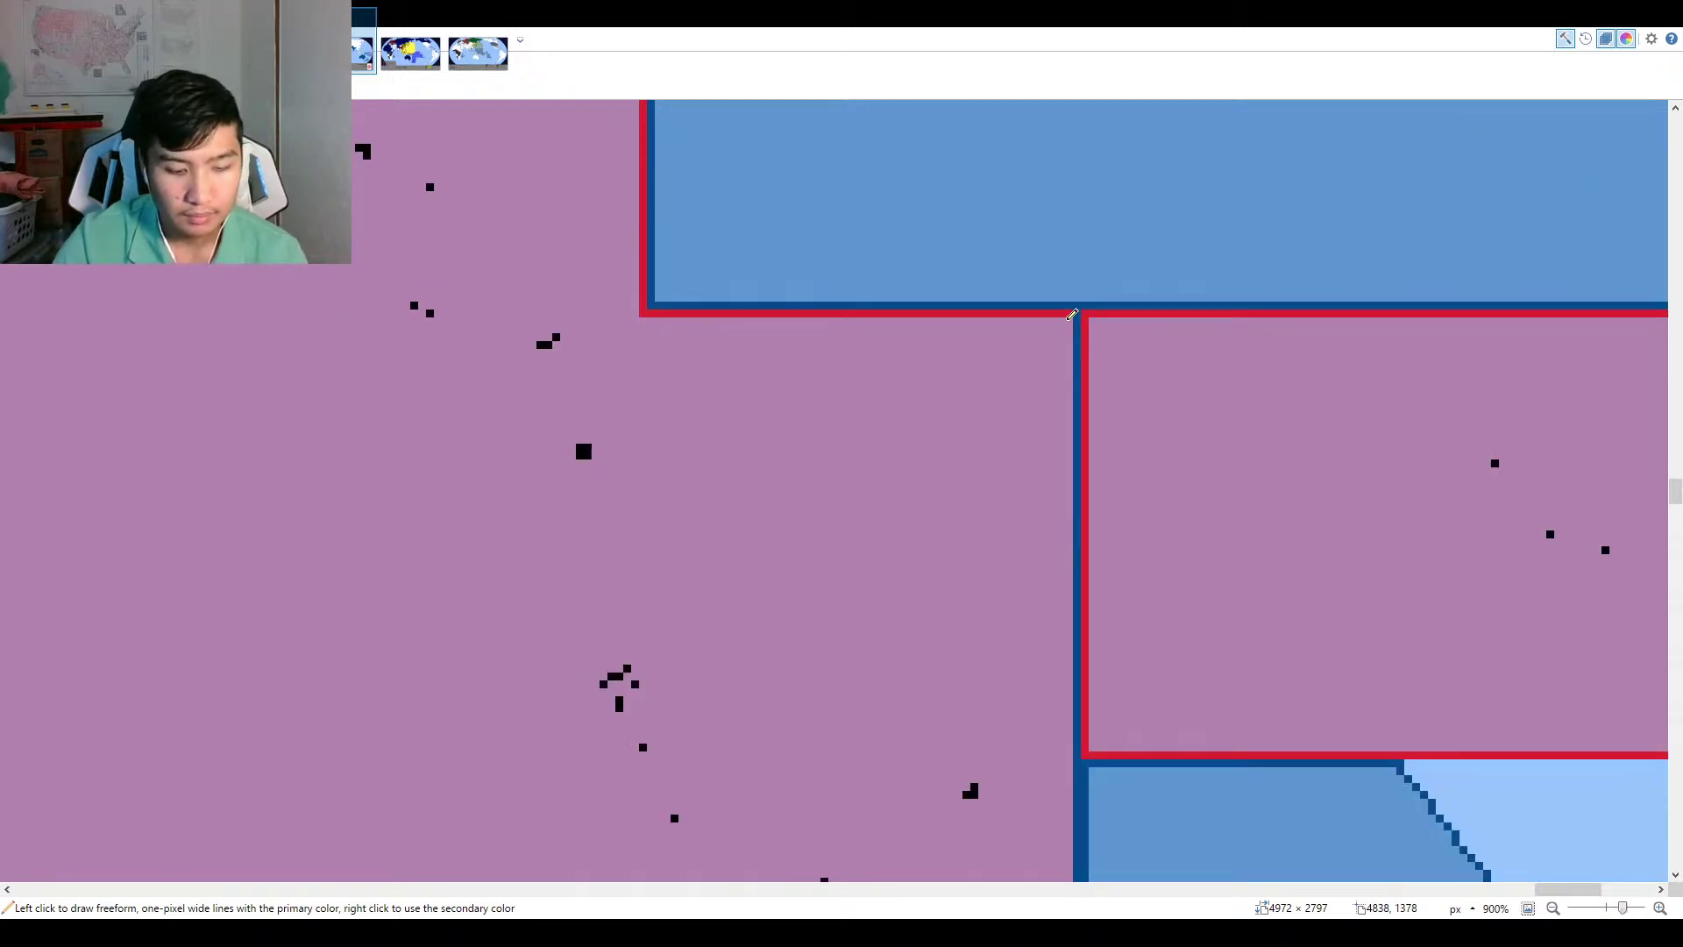
key(f)
click(1054, 313)
scroll(1016, 579, down, 3)
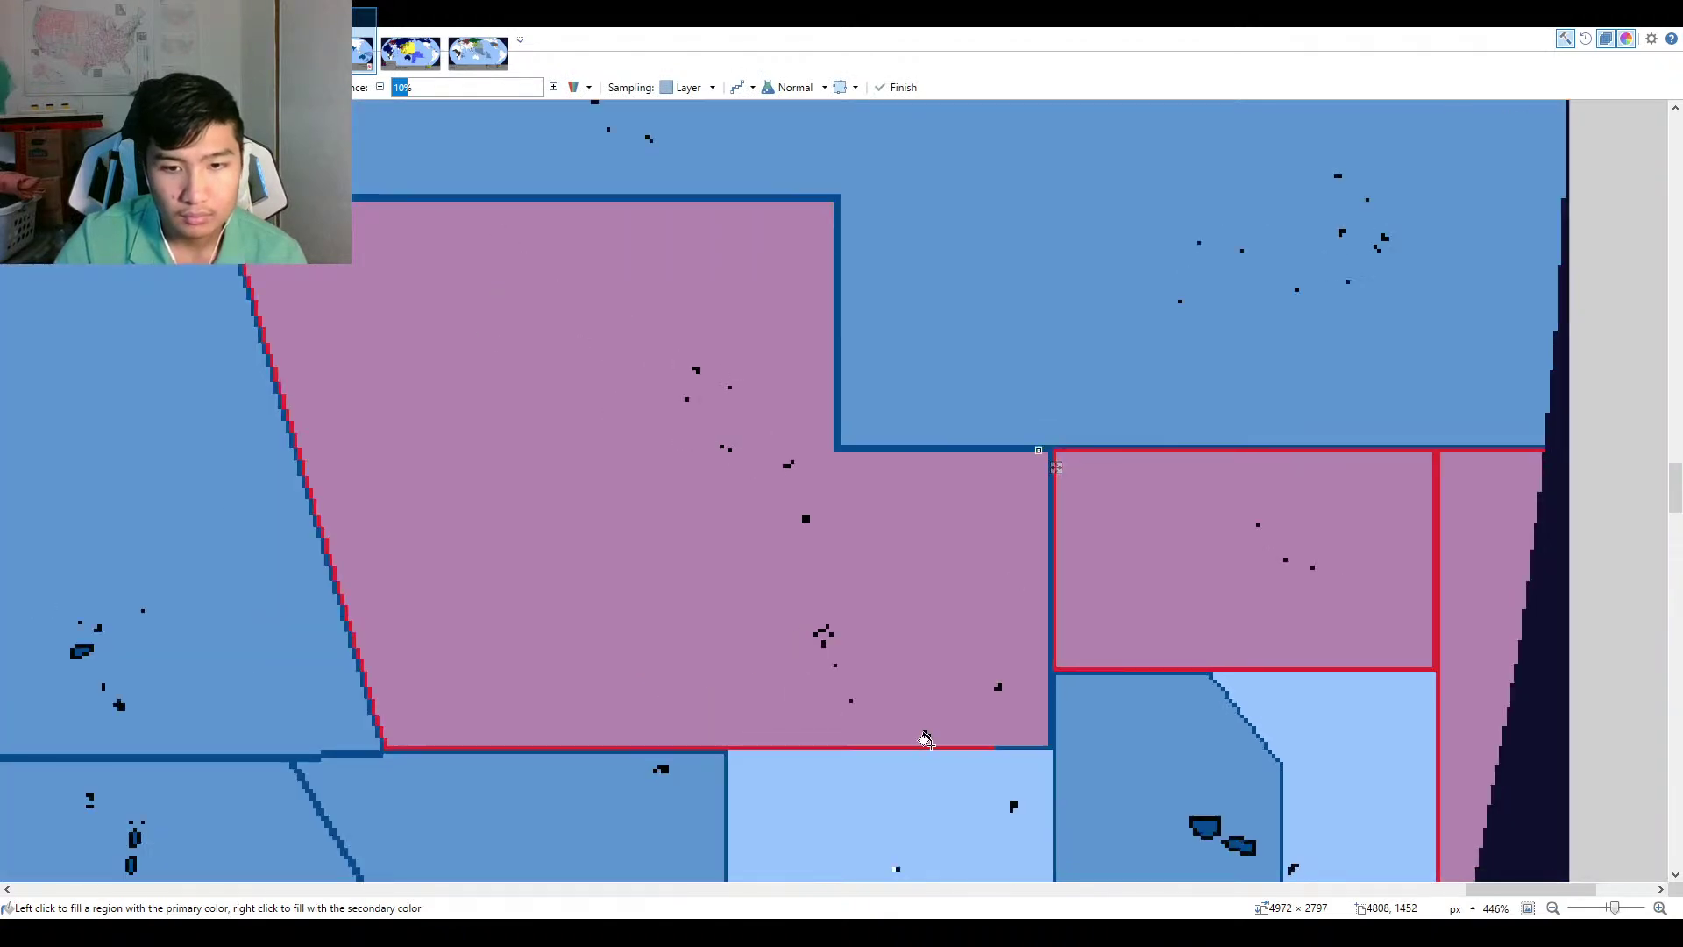
click(929, 747)
key(p)
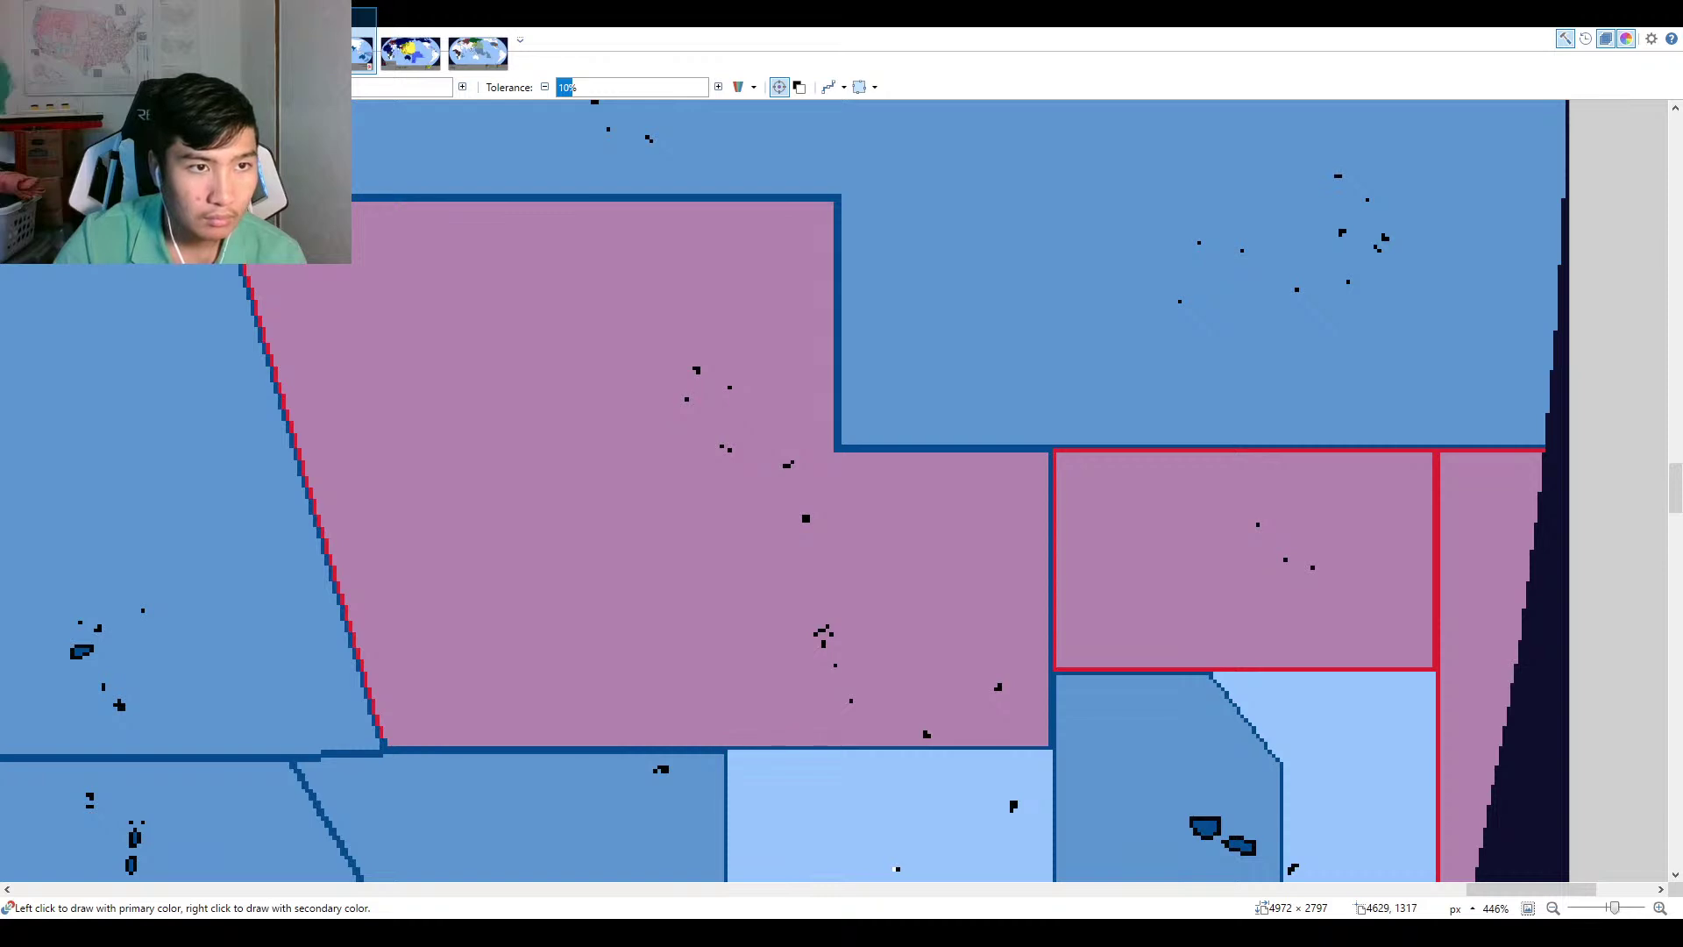
drag(244, 267, 383, 745)
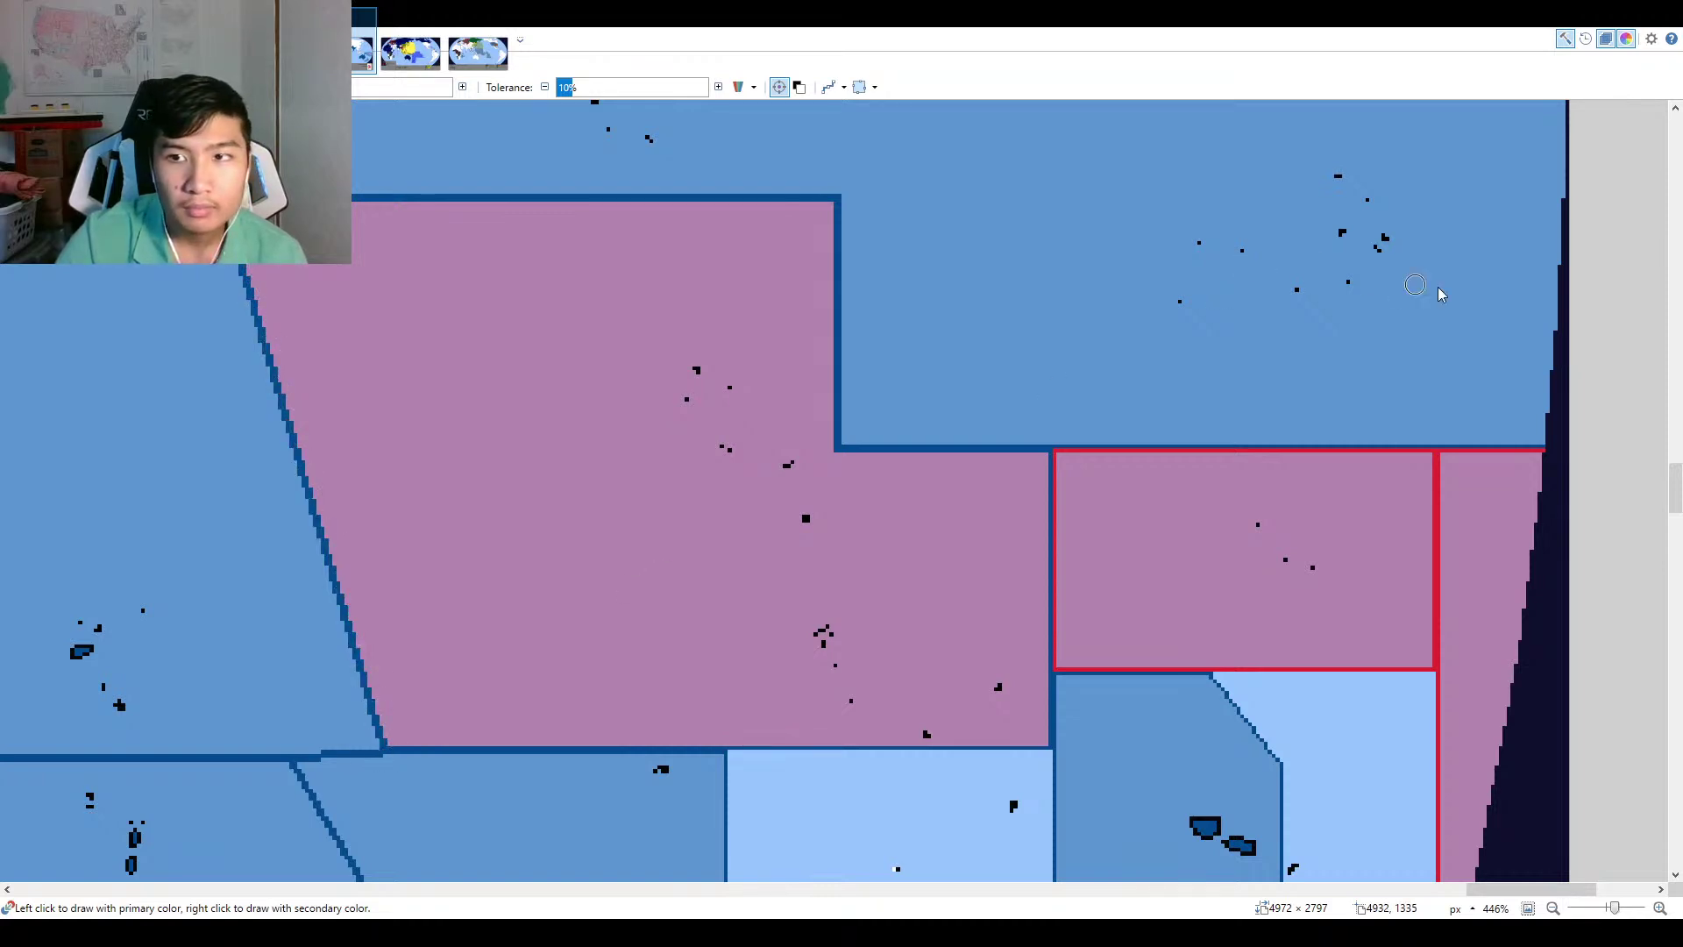
Fill the interior of the Tuvalu zone with the translucent participating blue used by the neighbouring zones.
key(k)
key(f)
click(912, 492)
scroll(924, 497, down, 5)
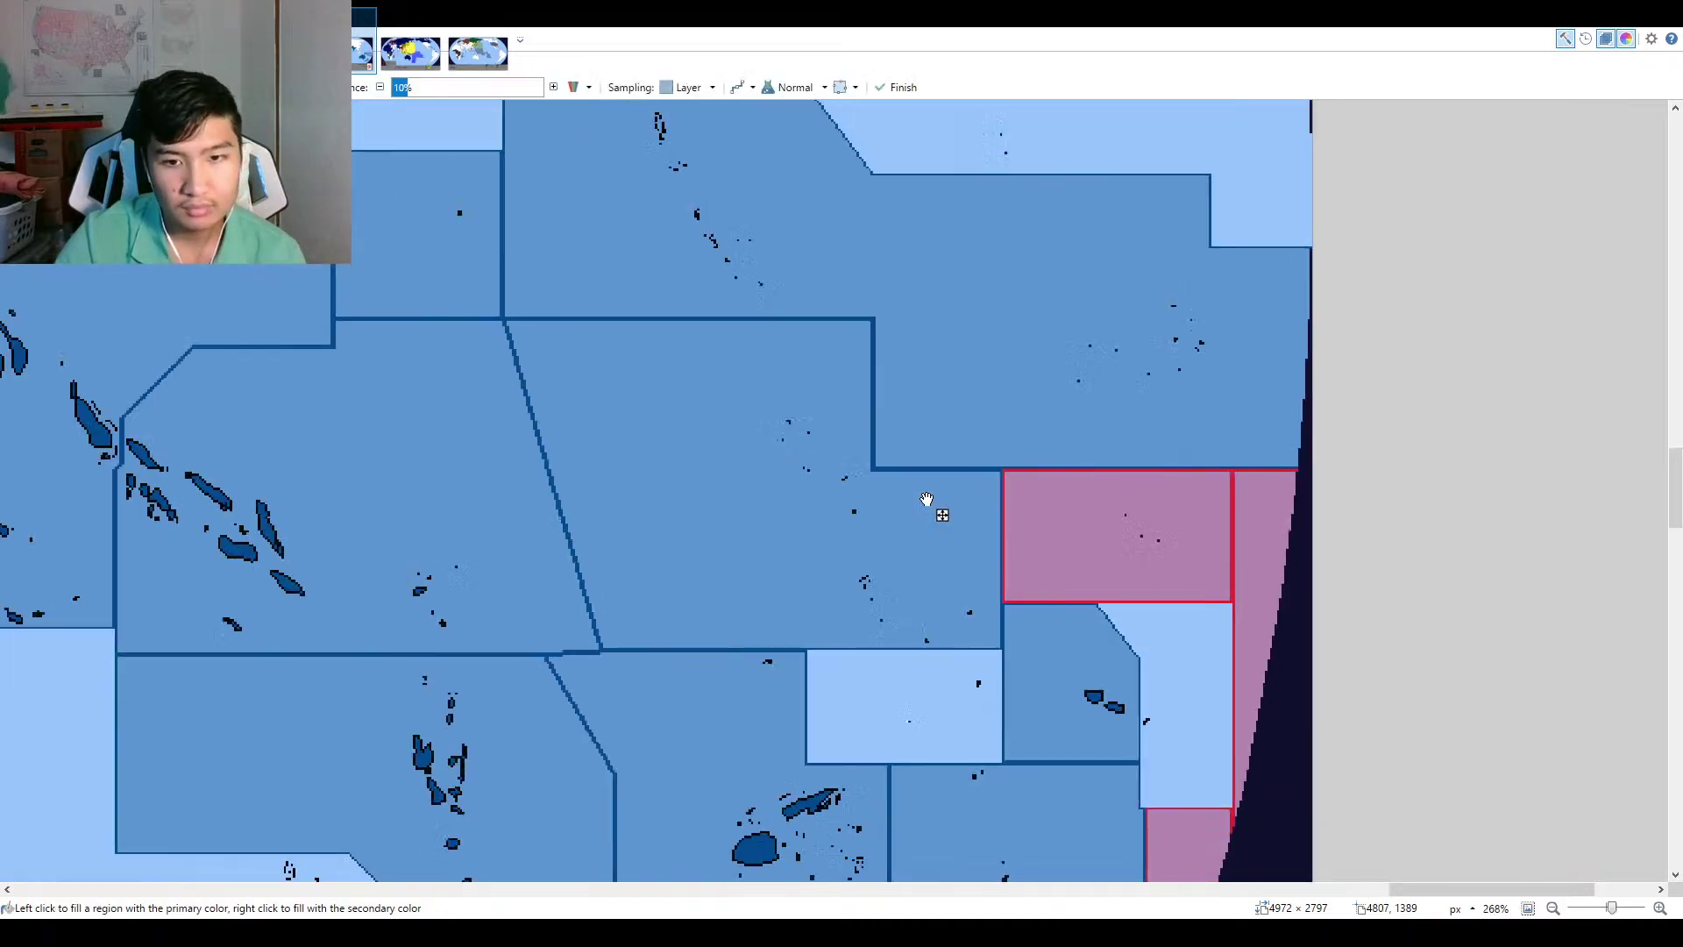
key(ctrl+b)
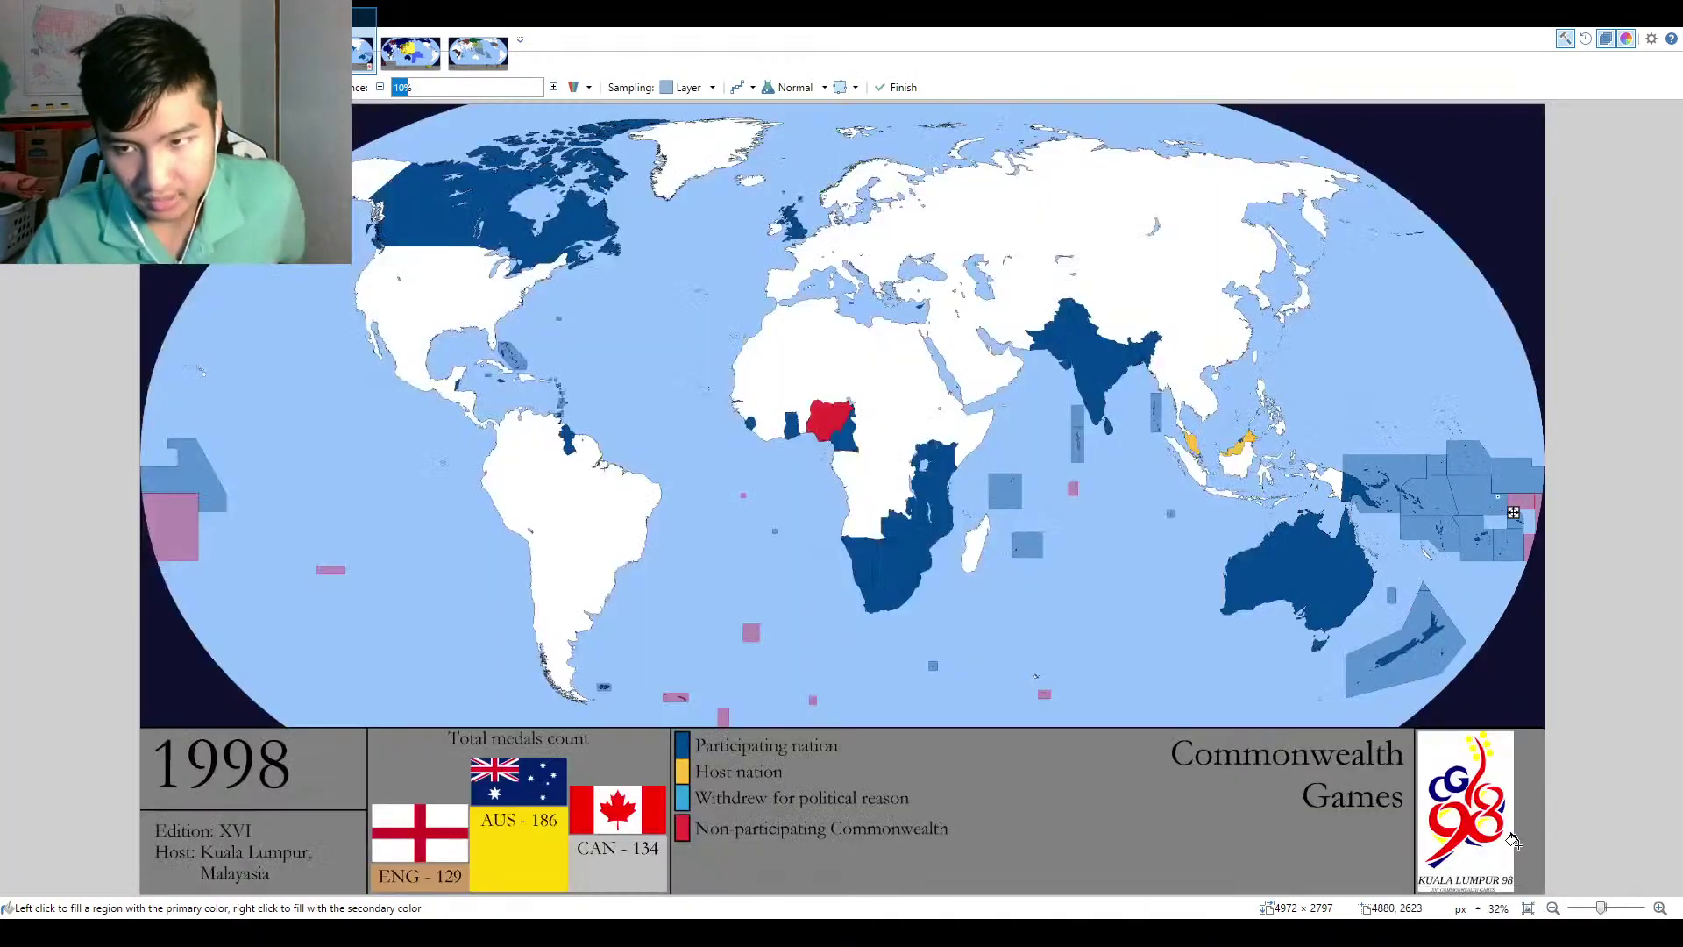
key(Return)
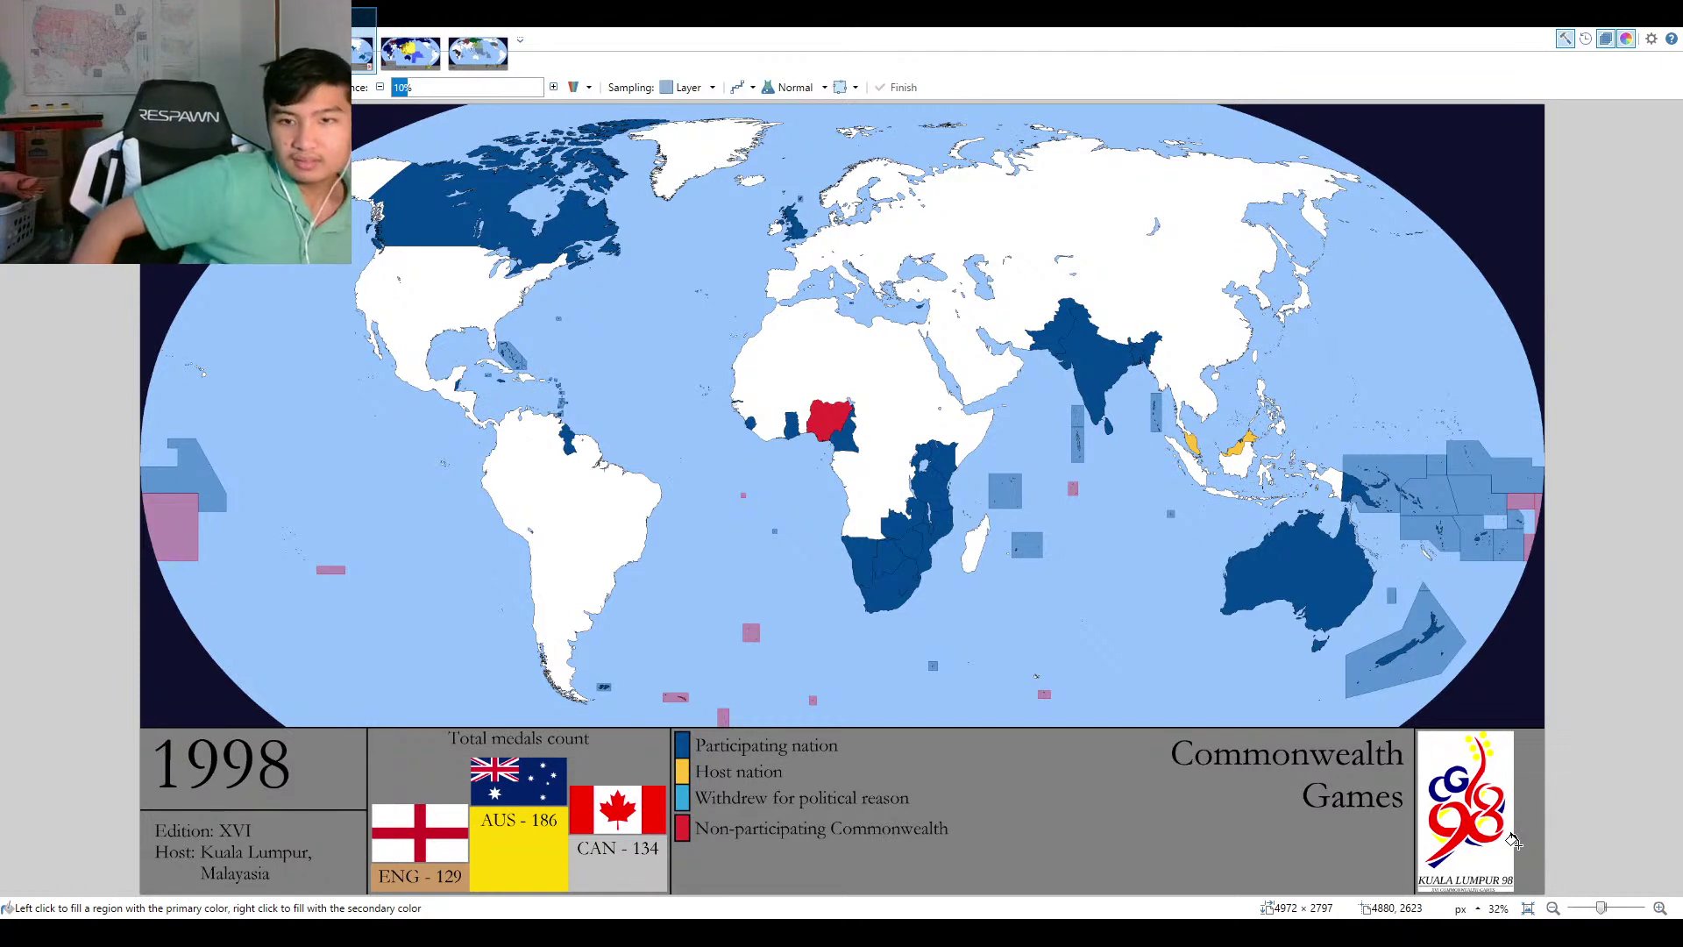
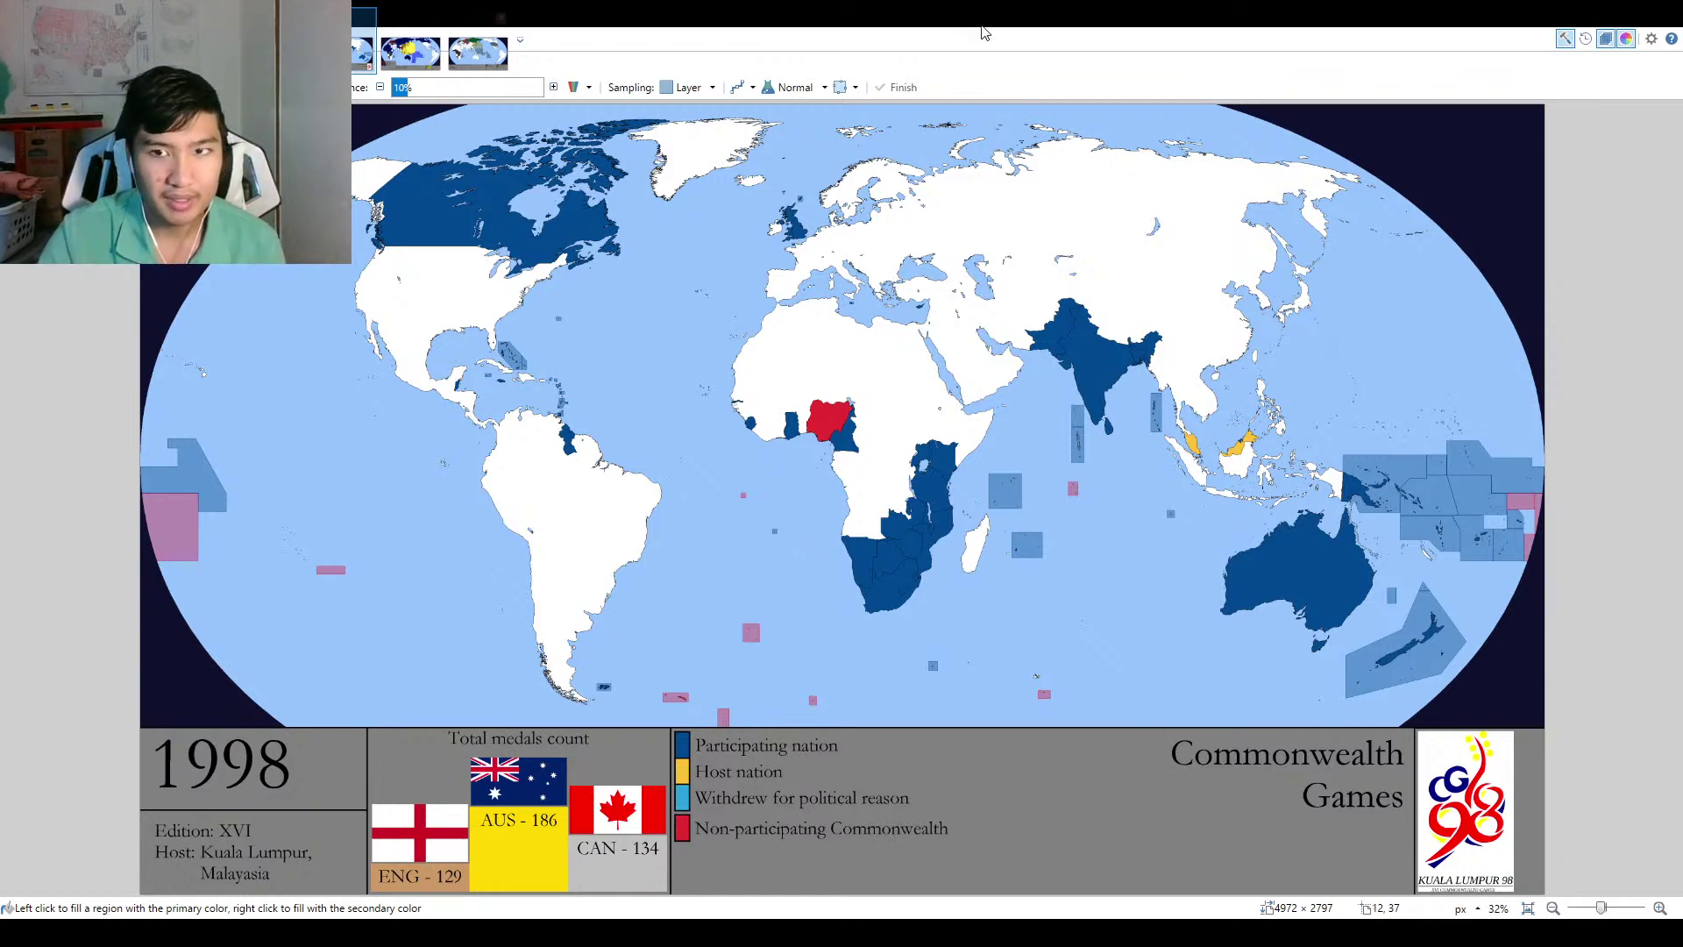
Select the whole England flag in the medals count with a 340 × 204 pixel rectangular selection.
key(o)
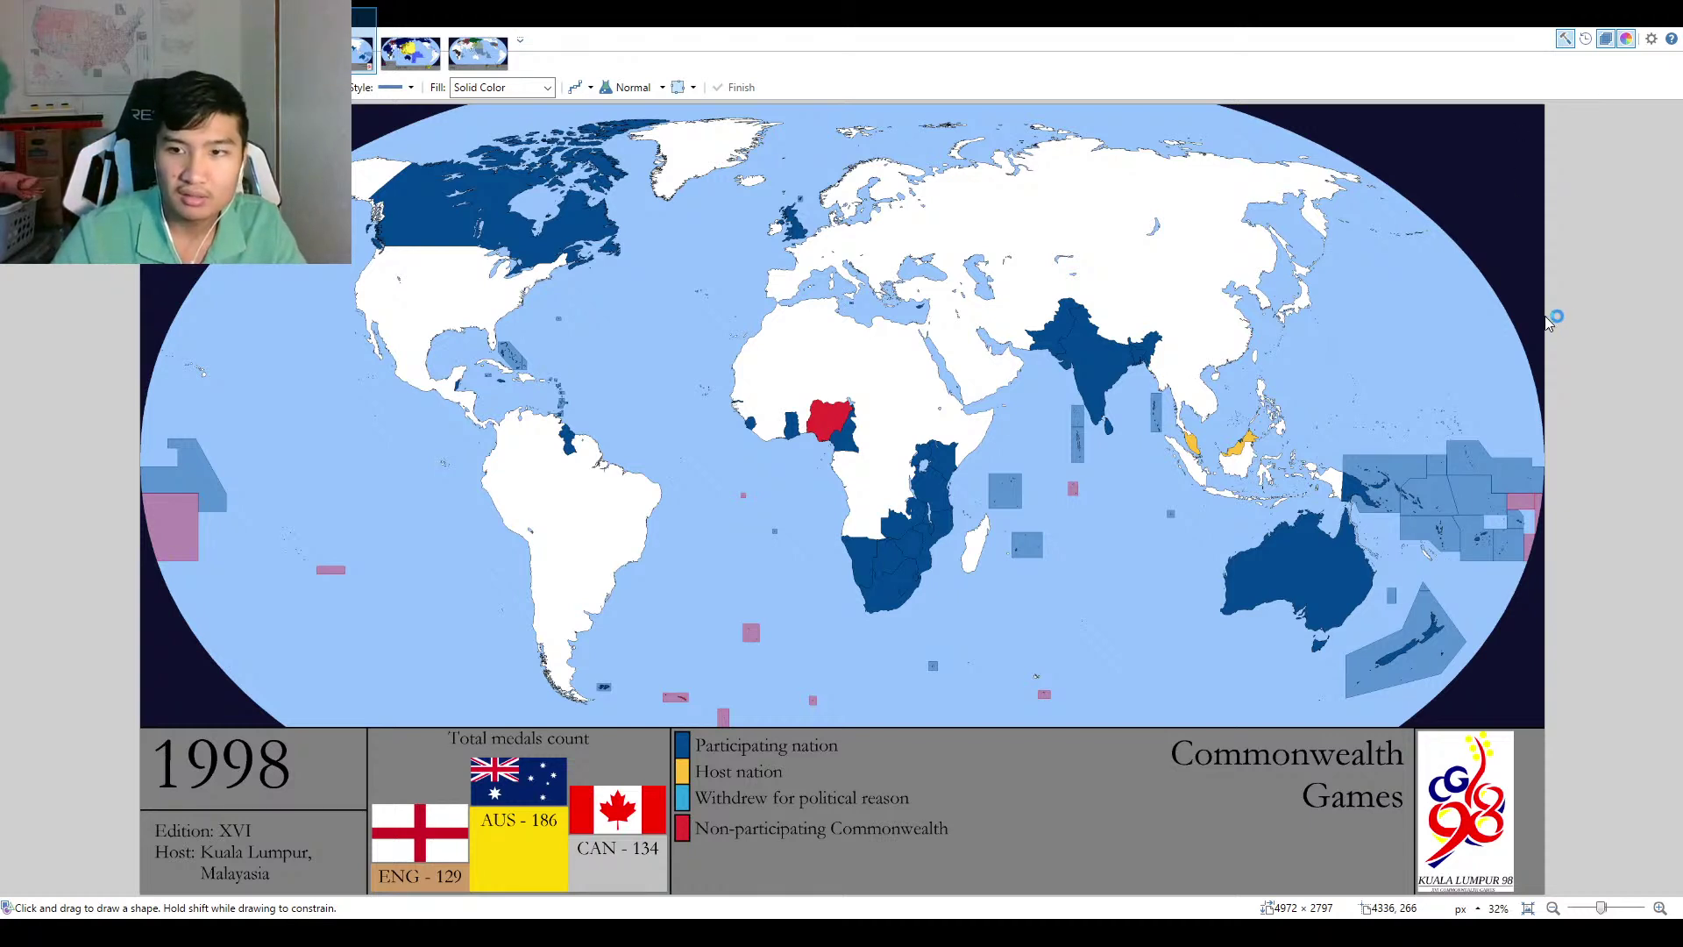
key(s)
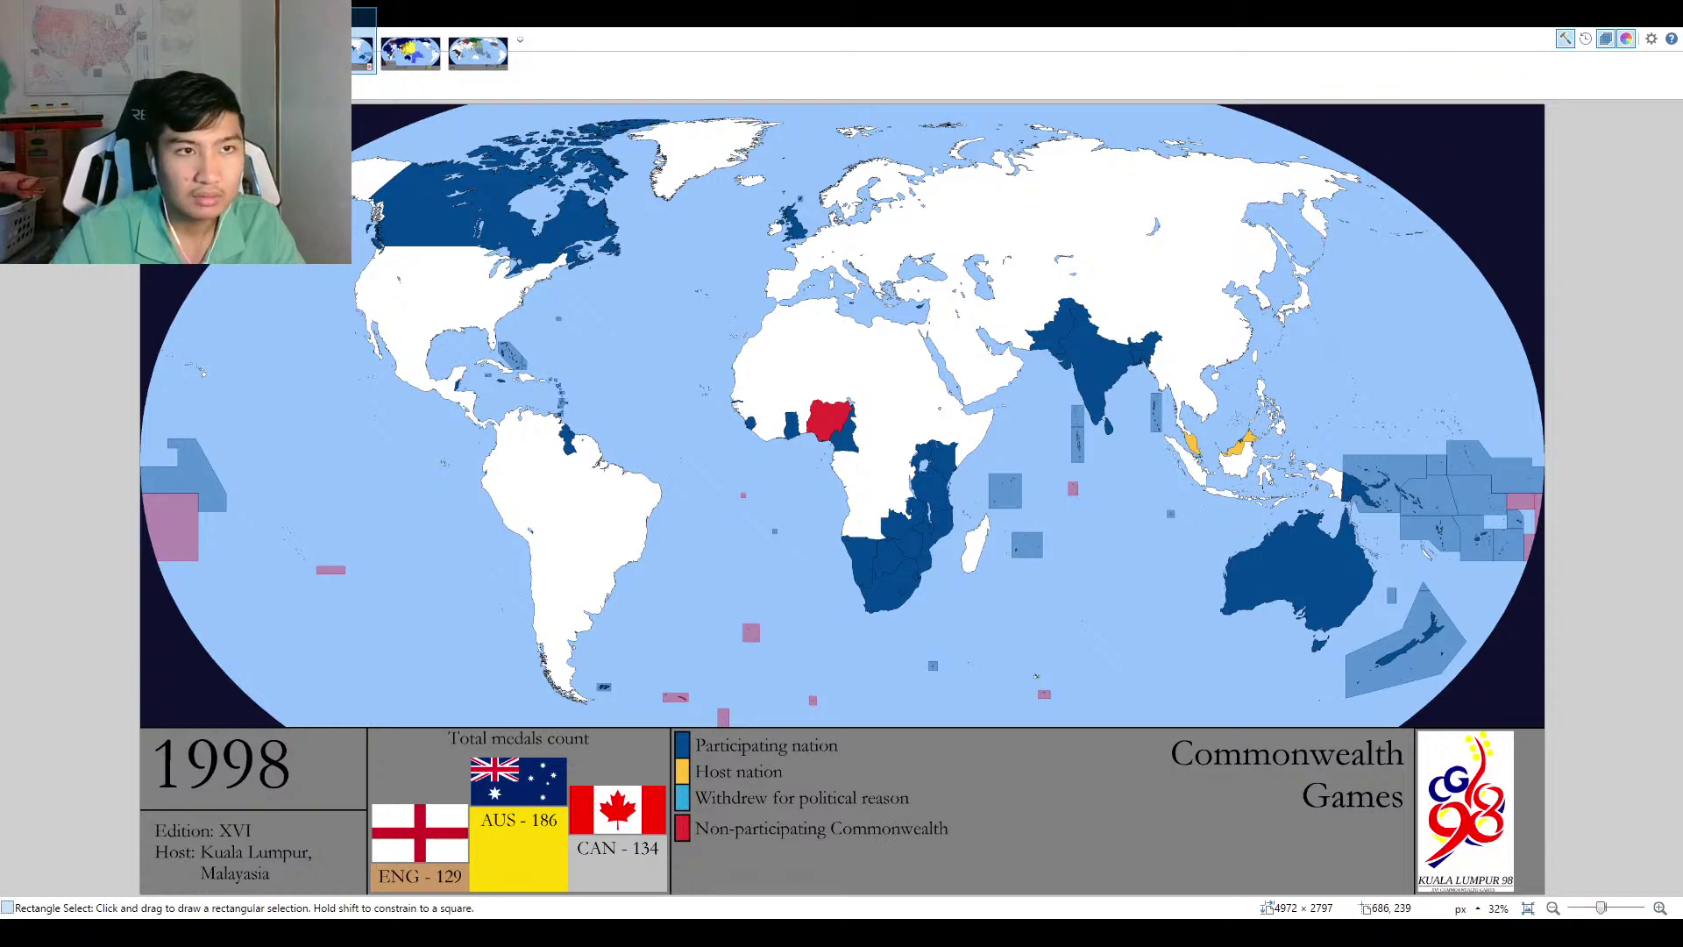
scroll(463, 834, up, 1)
scroll(463, 834, up, 5)
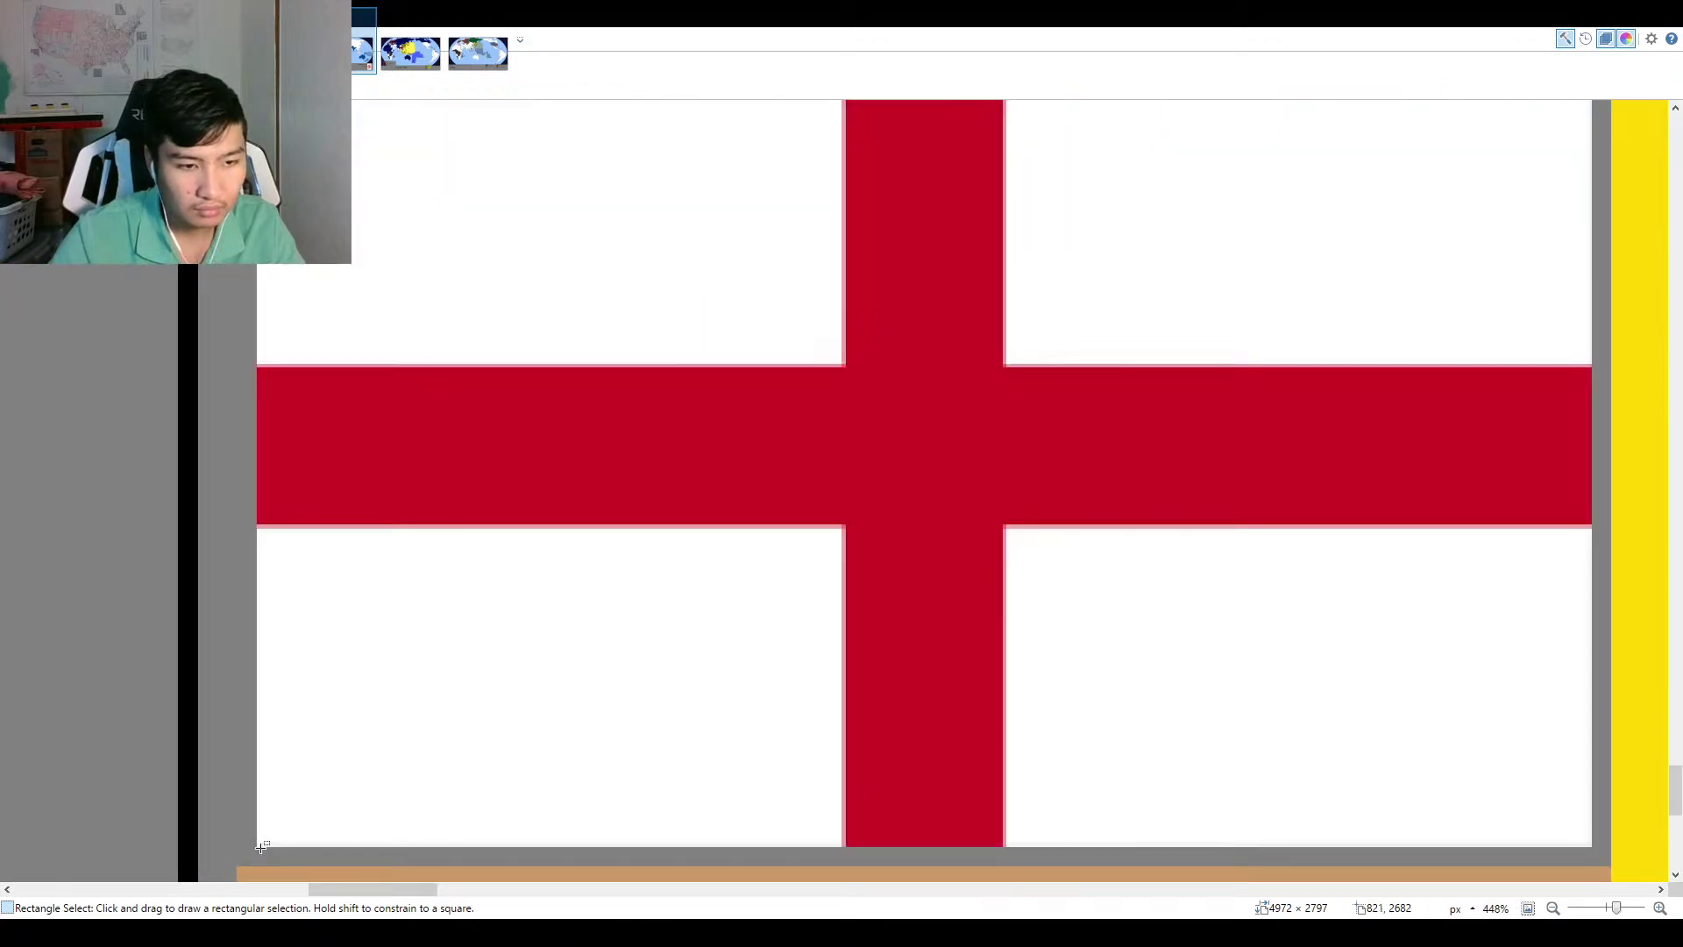
drag(254, 847, 848, 439)
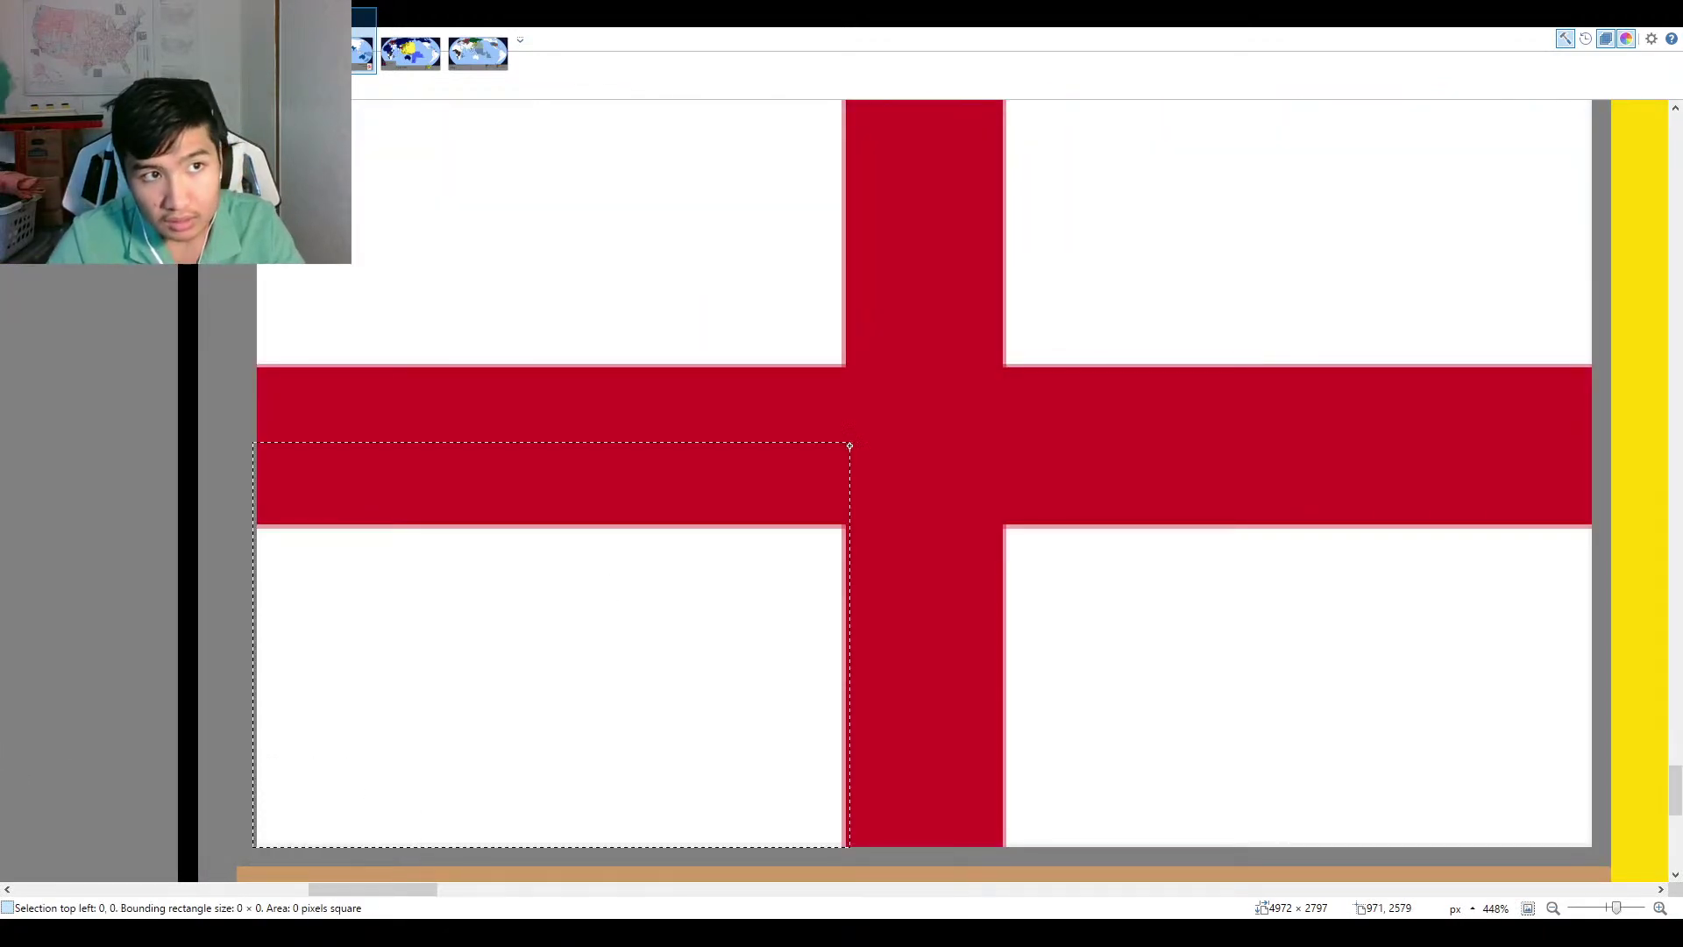
click(266, 841)
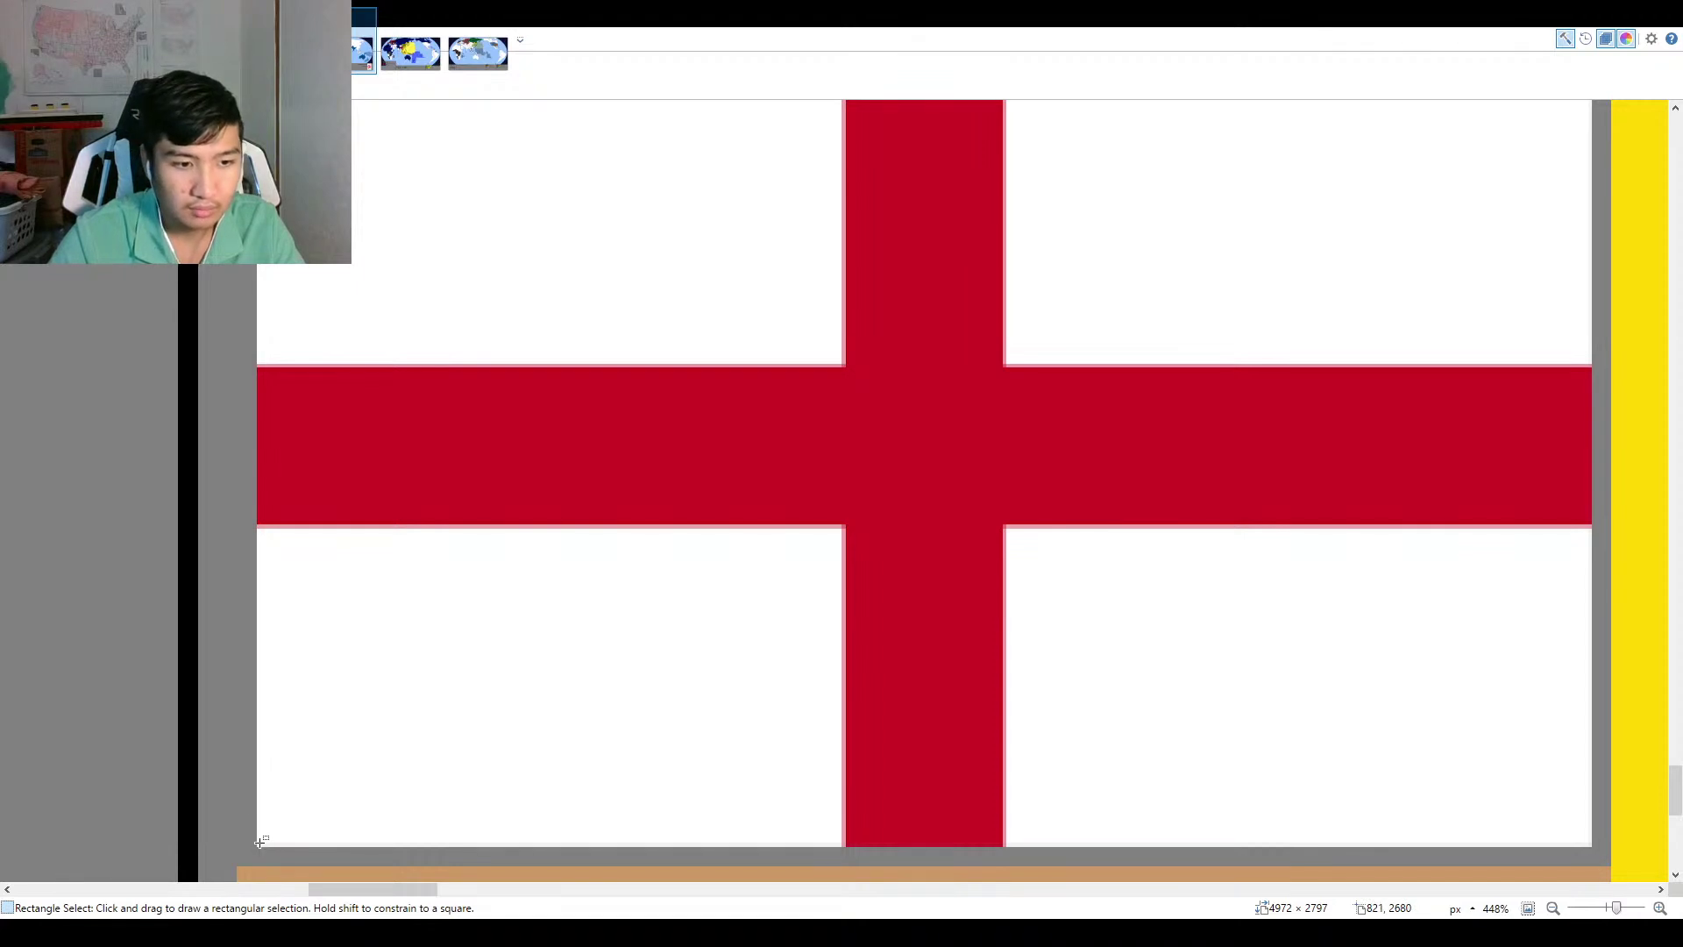
drag(265, 842, 1468, 514)
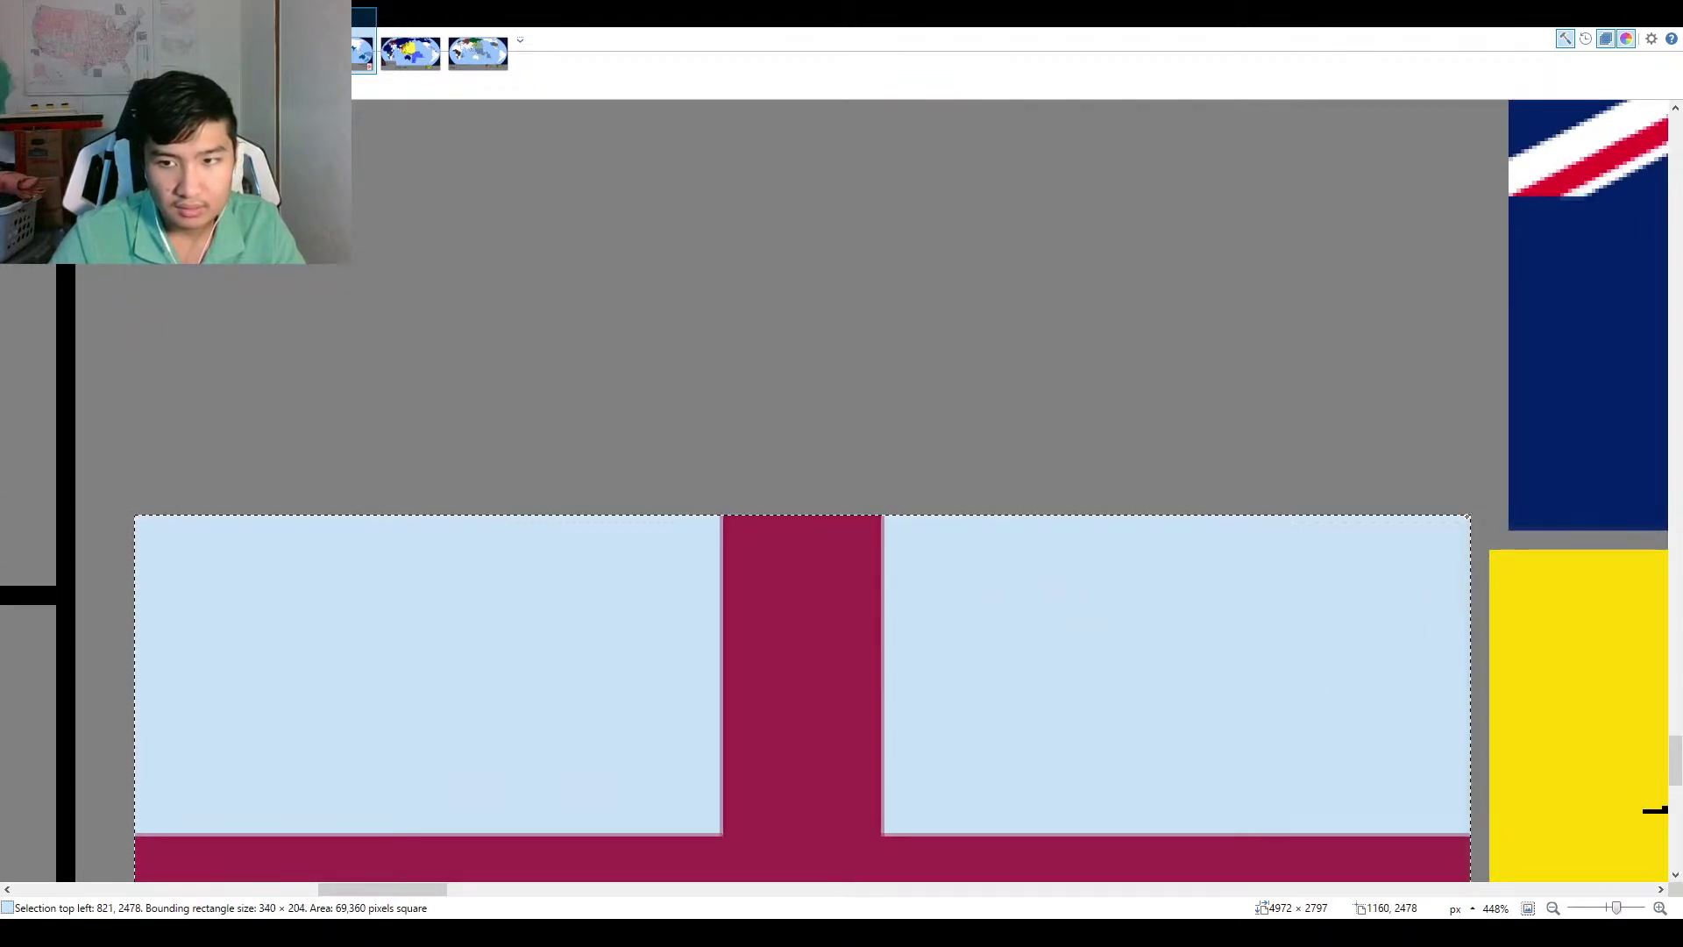
Paste the England flag over the Canada flag above the silver medal block and align it with the block's edges.
scroll(532, 332, down, 5)
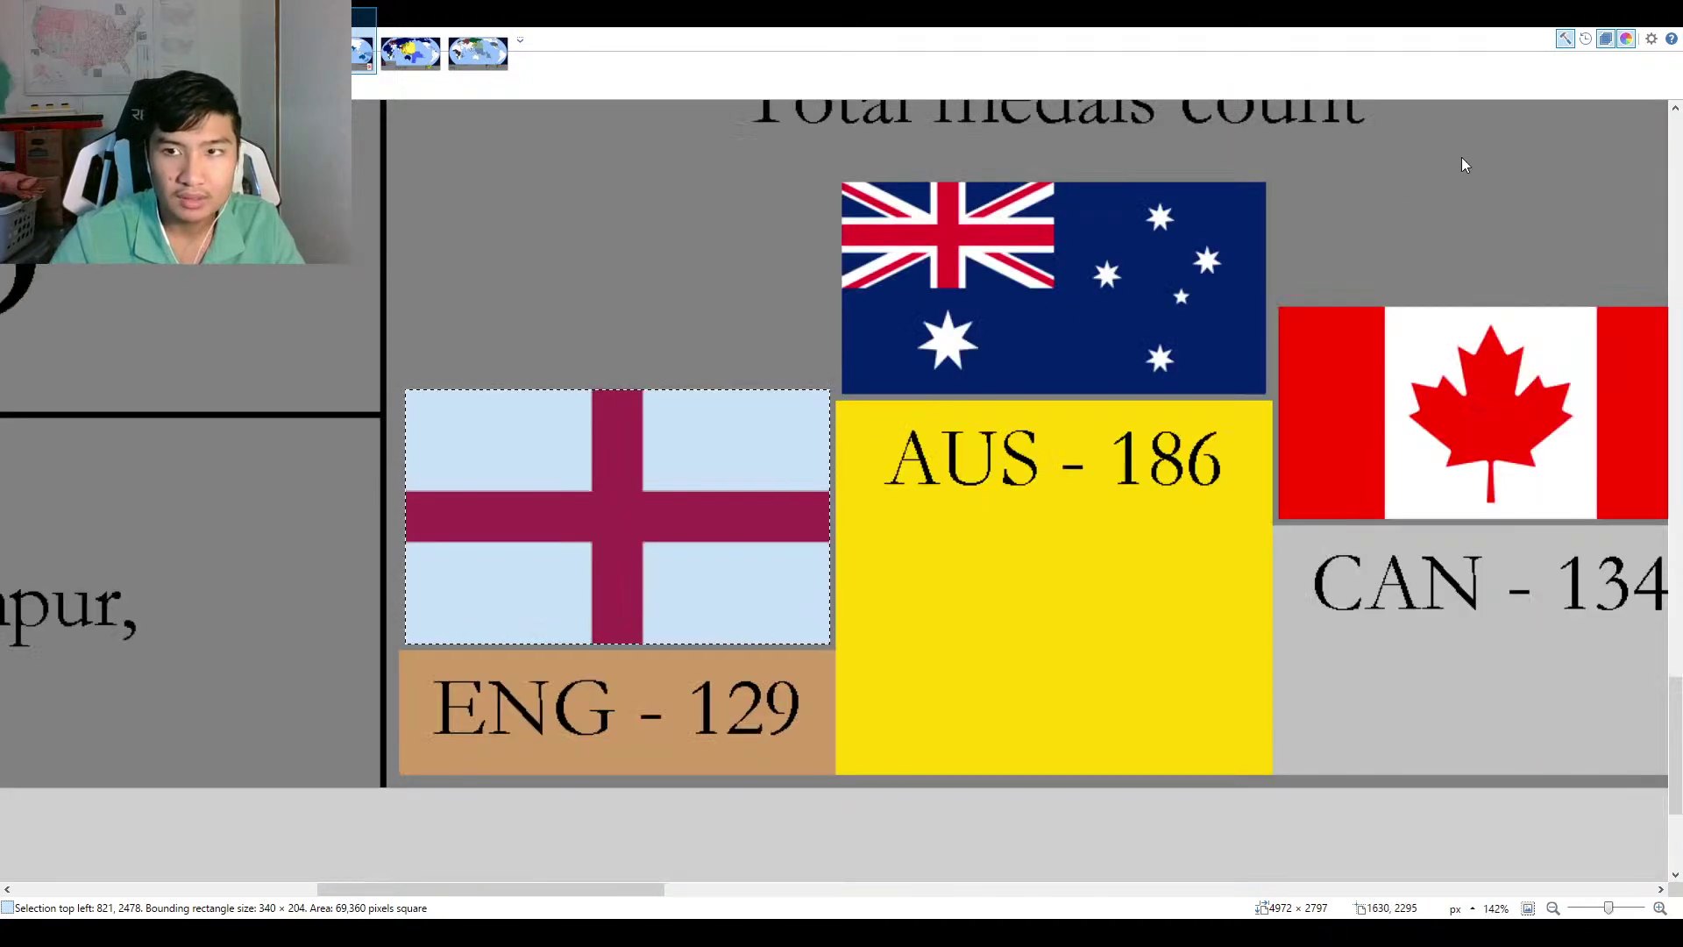
key(m)
scroll(1164, 507, right, 5)
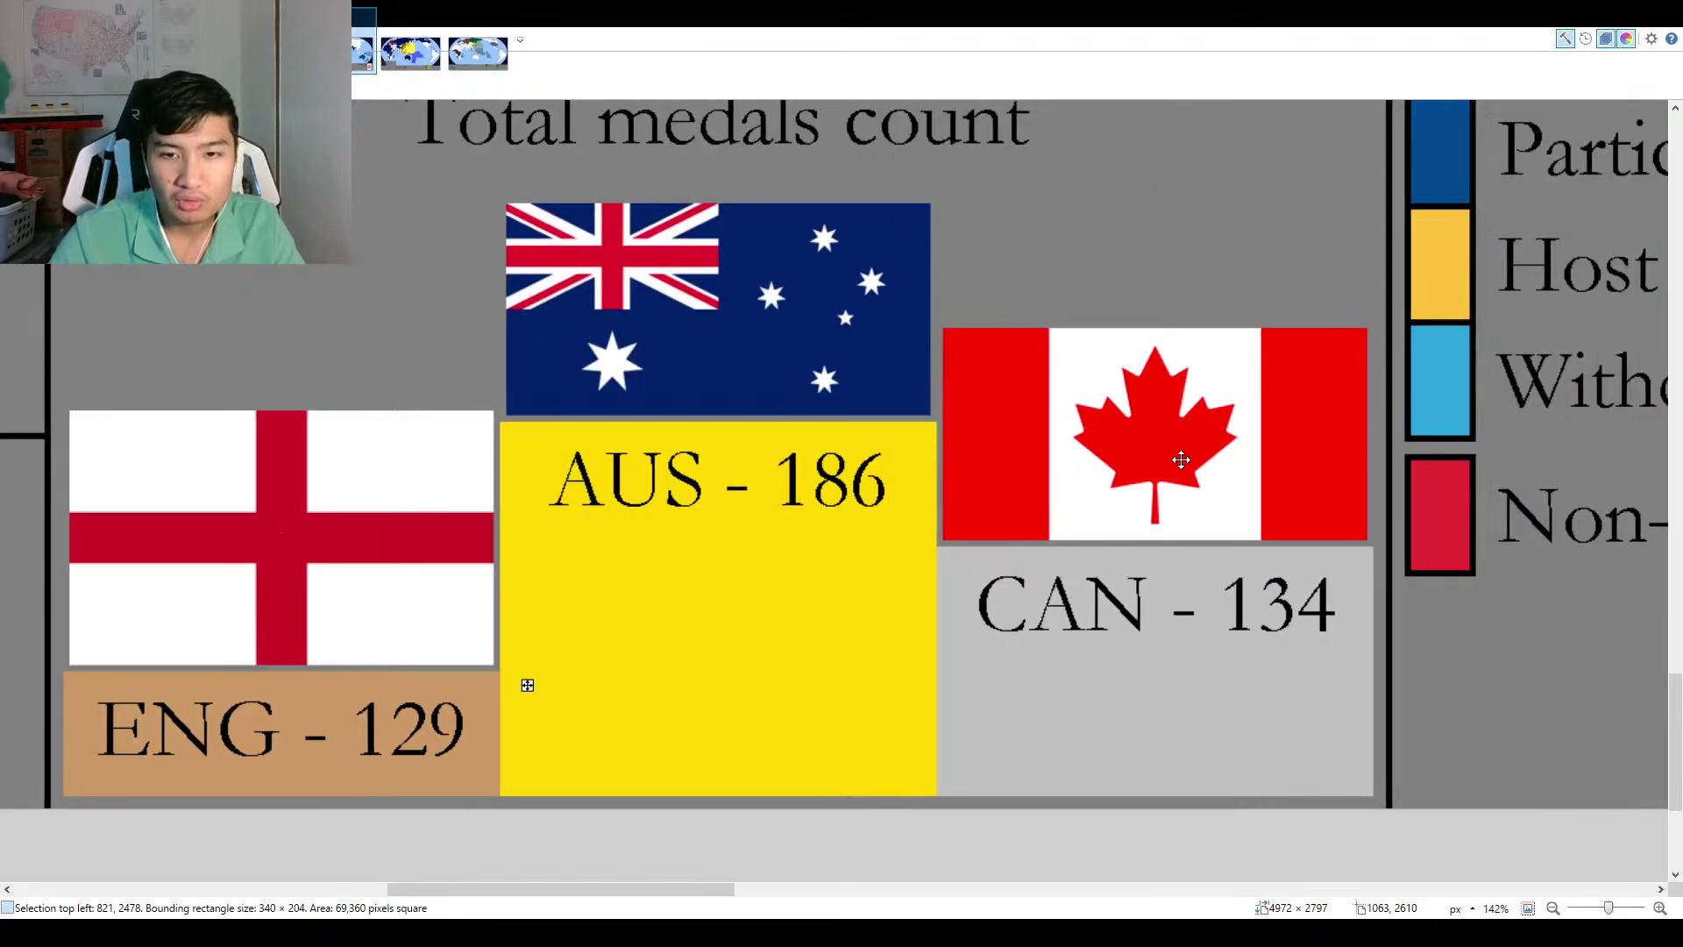
key(ctrl+v)
drag(1158, 458, 1127, 484)
scroll(992, 510, up, 3)
scroll(992, 510, up, 2)
mouse_move(992, 510)
mouse_down()
mouse_move(1086, 429)
mouse_move(987, 481)
mouse_up()
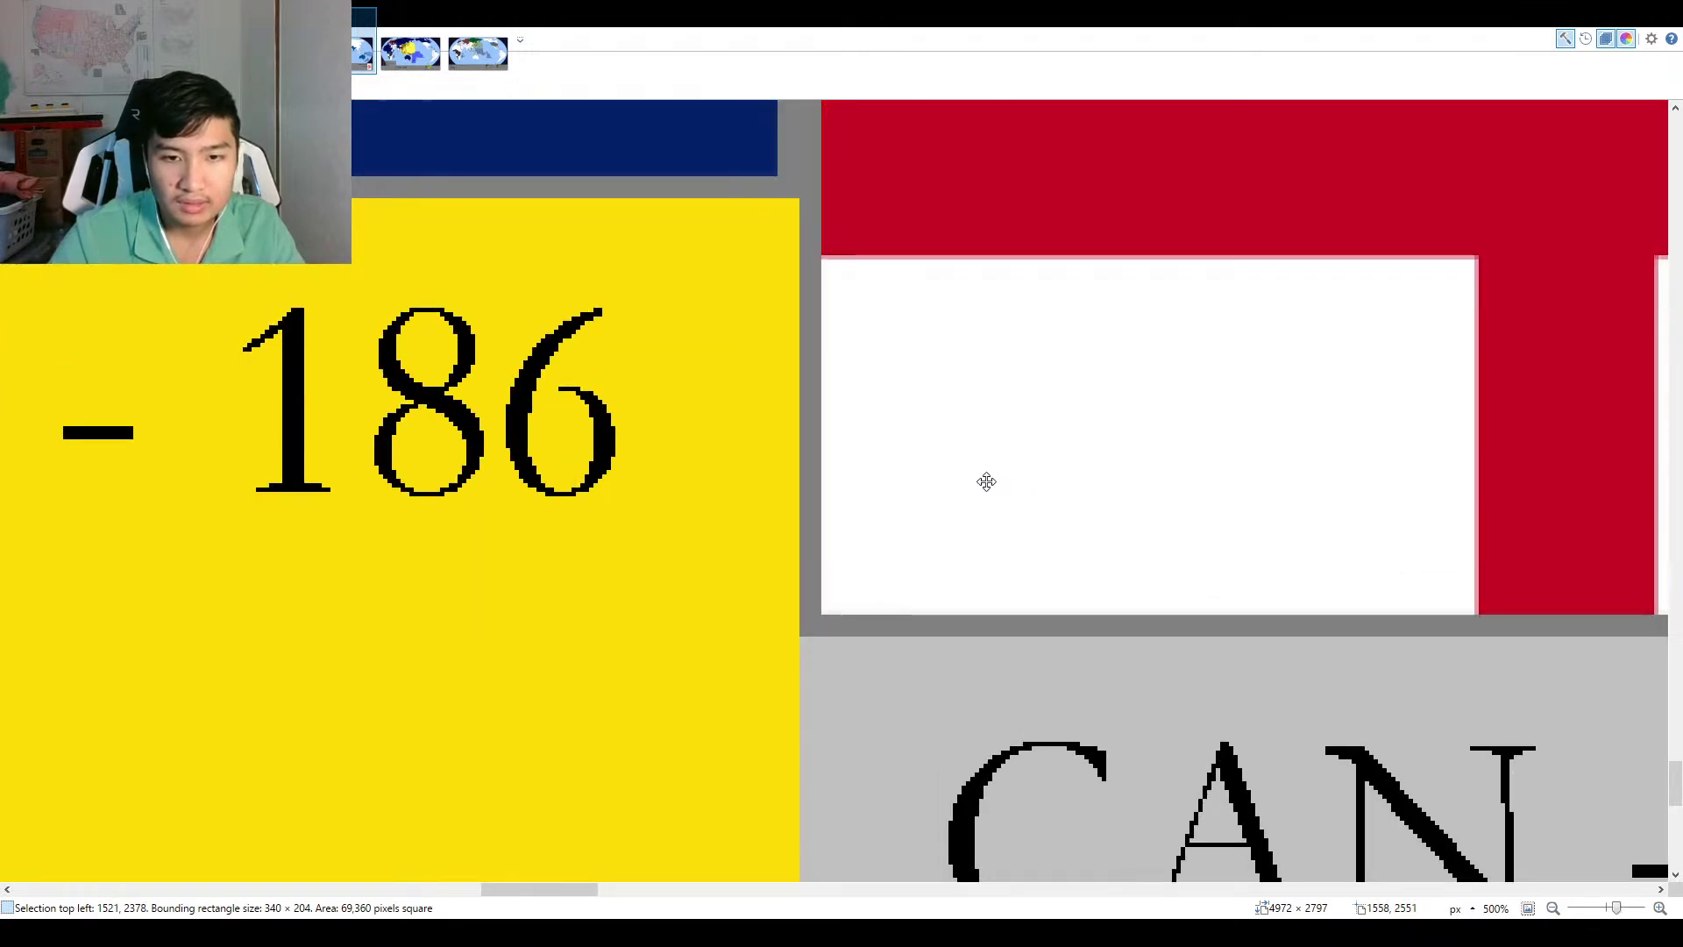
scroll(986, 480, down, 5)
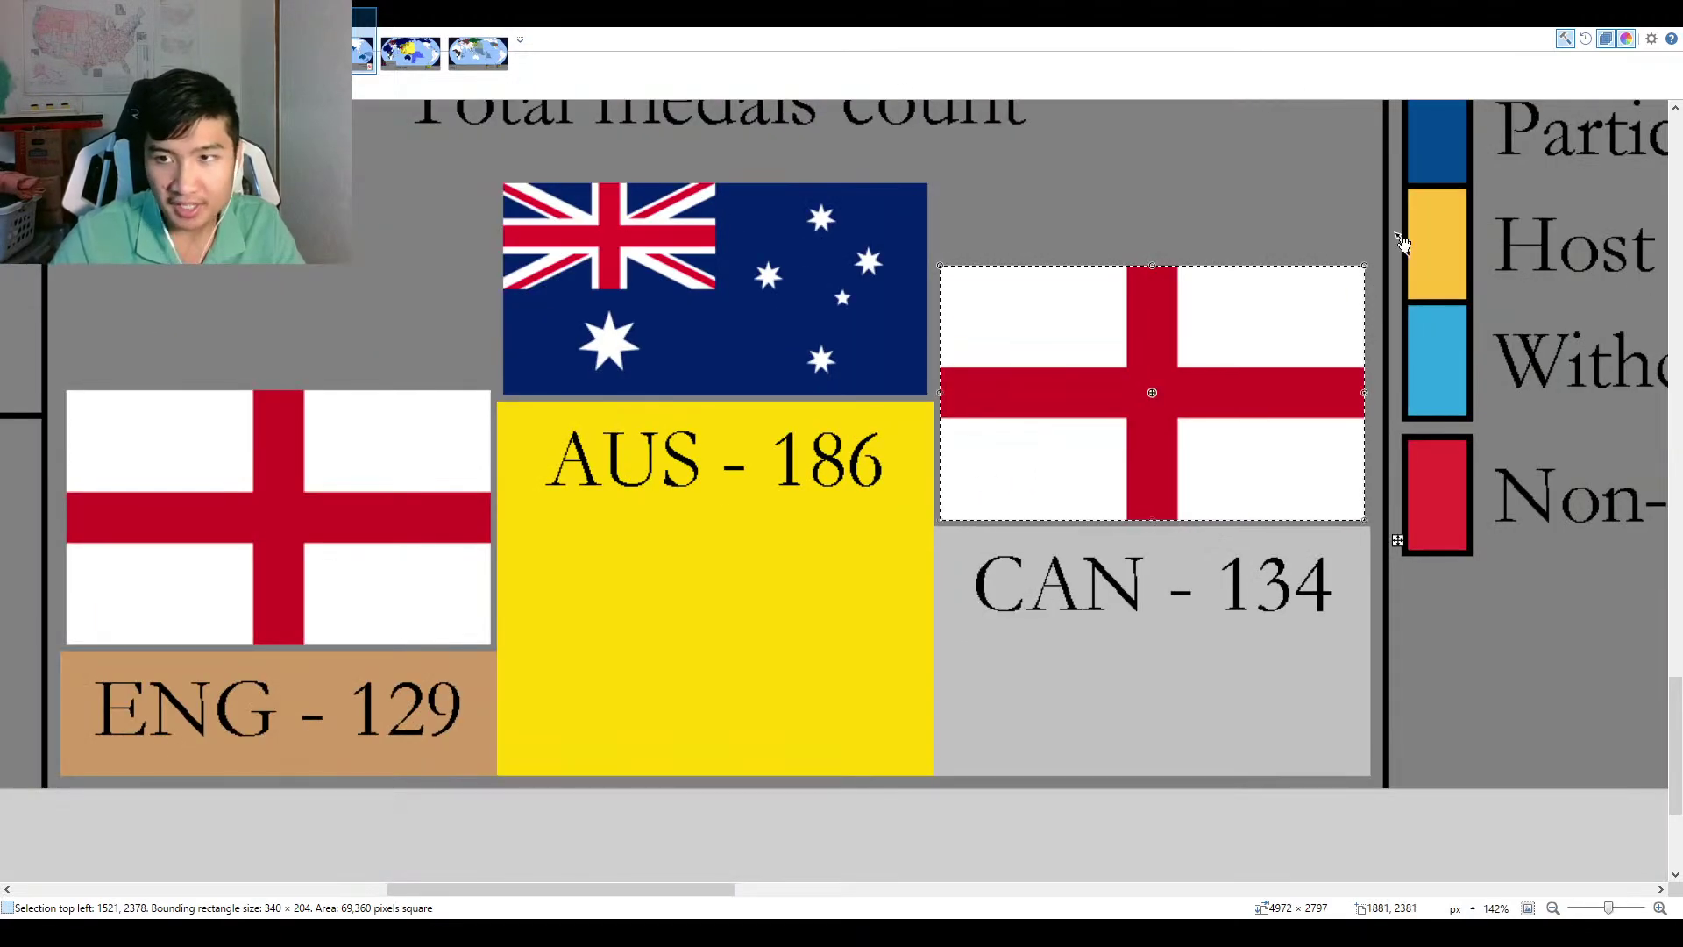
Paste the Canada flag in the England flag's place above the bronze medal block and align it with the block.
drag(1041, 492, 1391, 414)
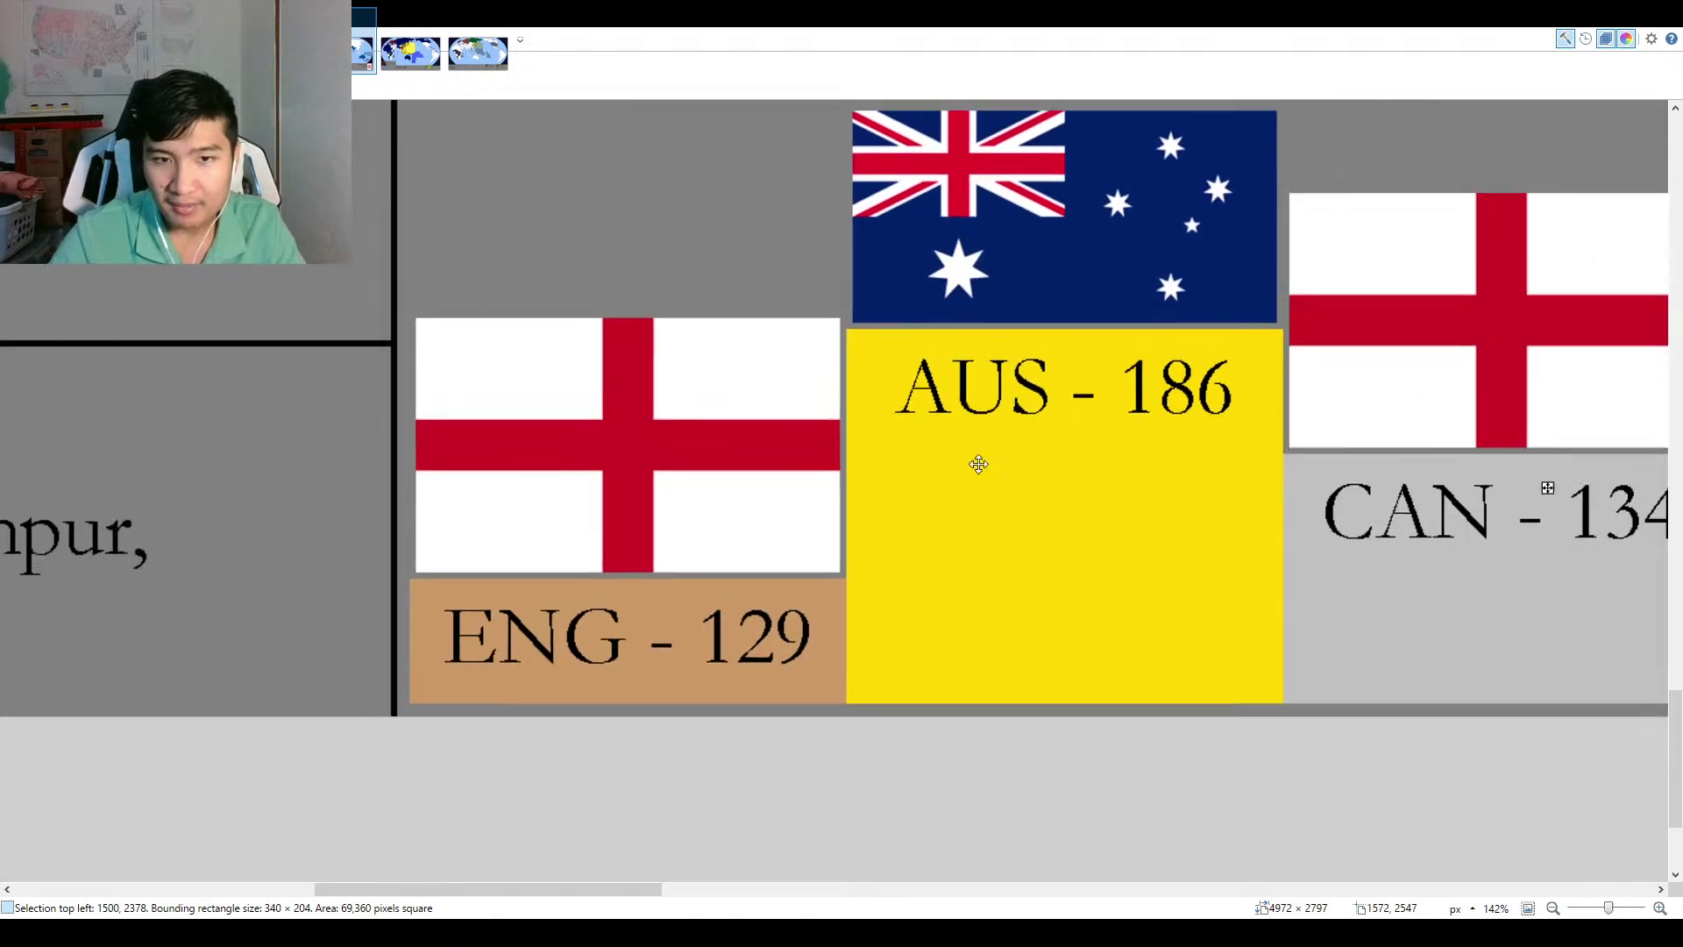
key(ctrl+v)
drag(976, 462, 499, 537)
scroll(490, 387, up, 6)
drag(454, 421, 490, 382)
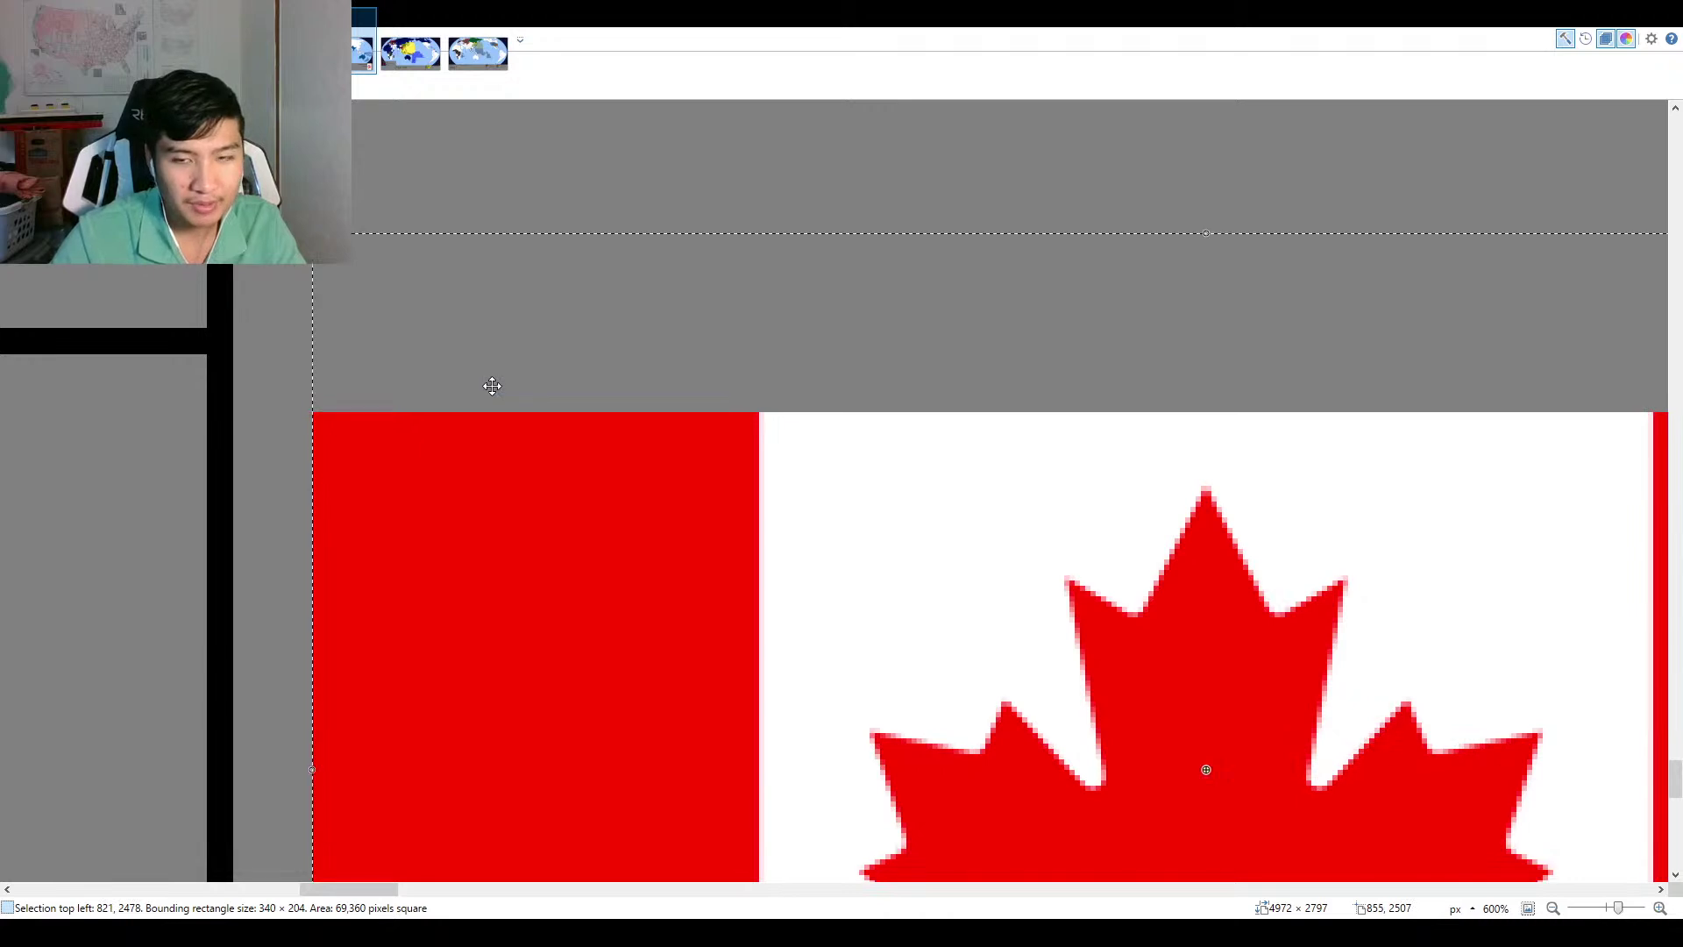
scroll(648, 396, down, 5)
scroll(650, 396, down, 2)
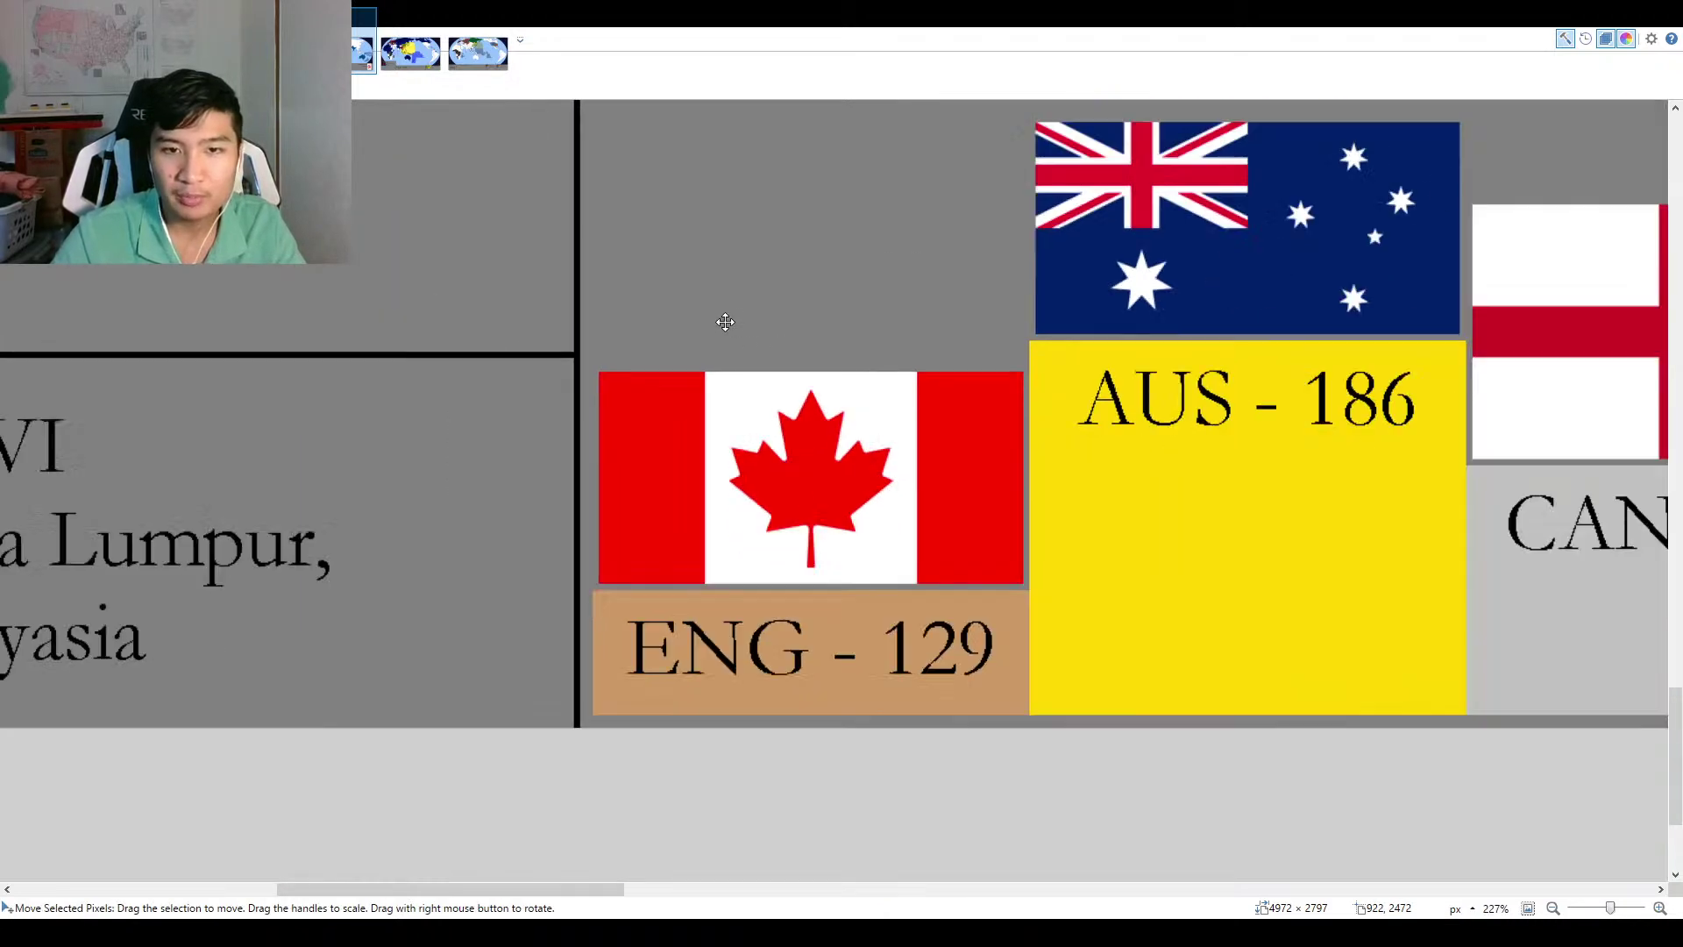
Isolate the CAN - 116 and ENG - 128 labels with rectangular selections and carry them over below the swapped flags.
scroll(1127, 563, right, 8)
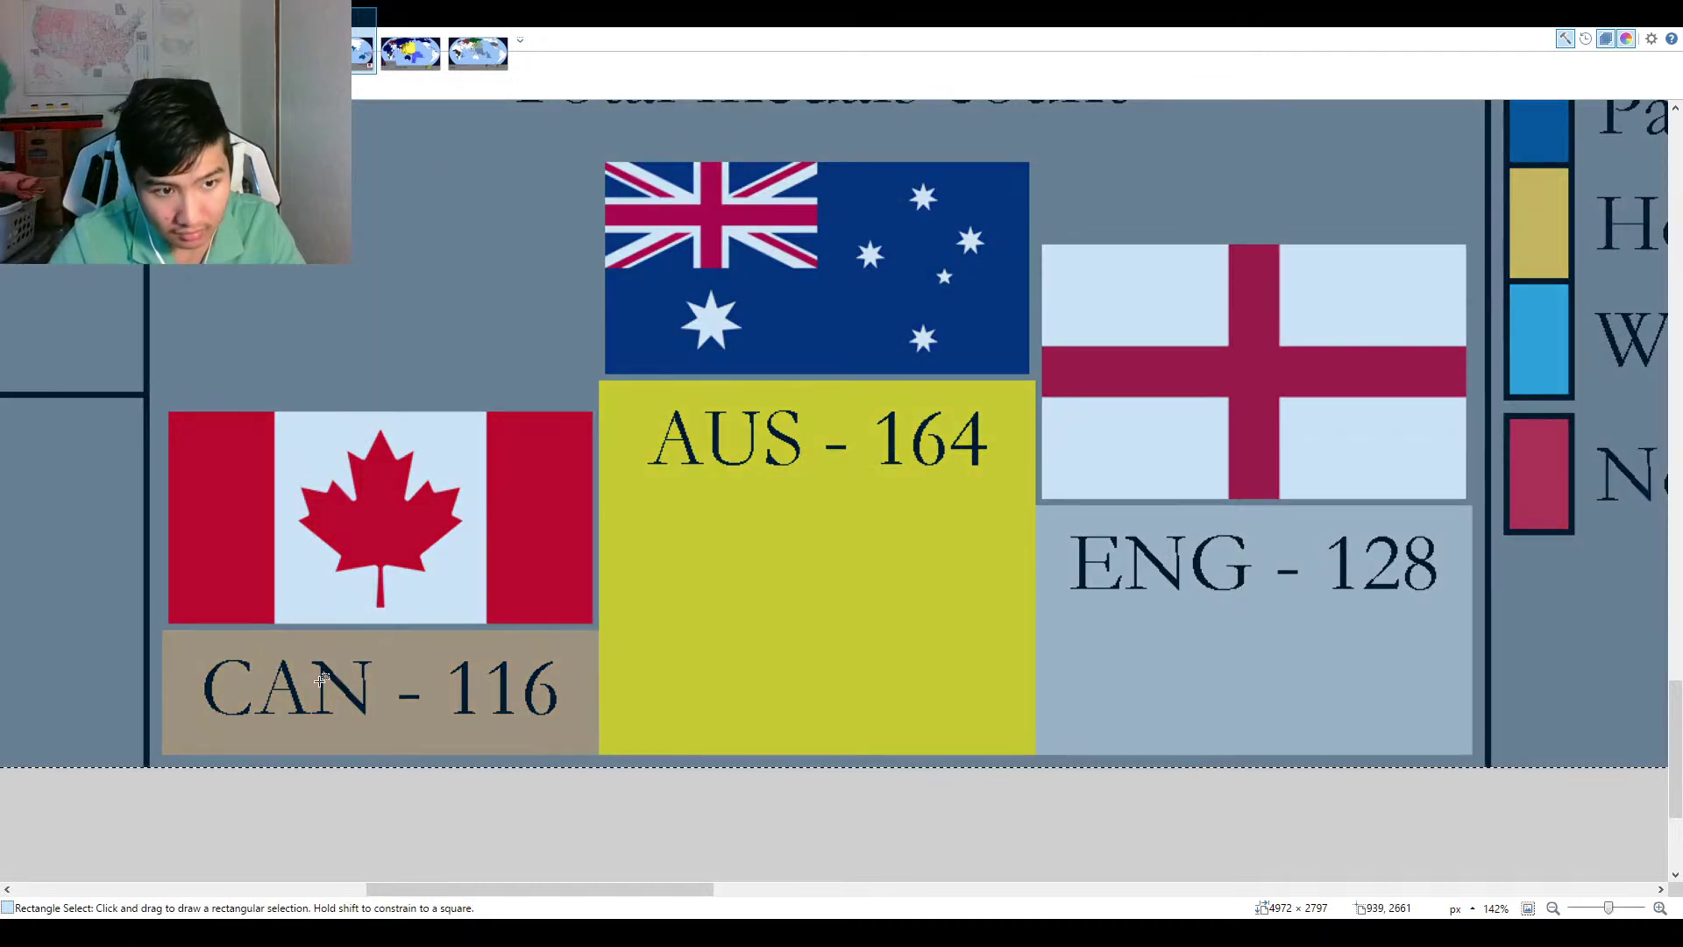
click(207, 649)
key(ctrl+z)
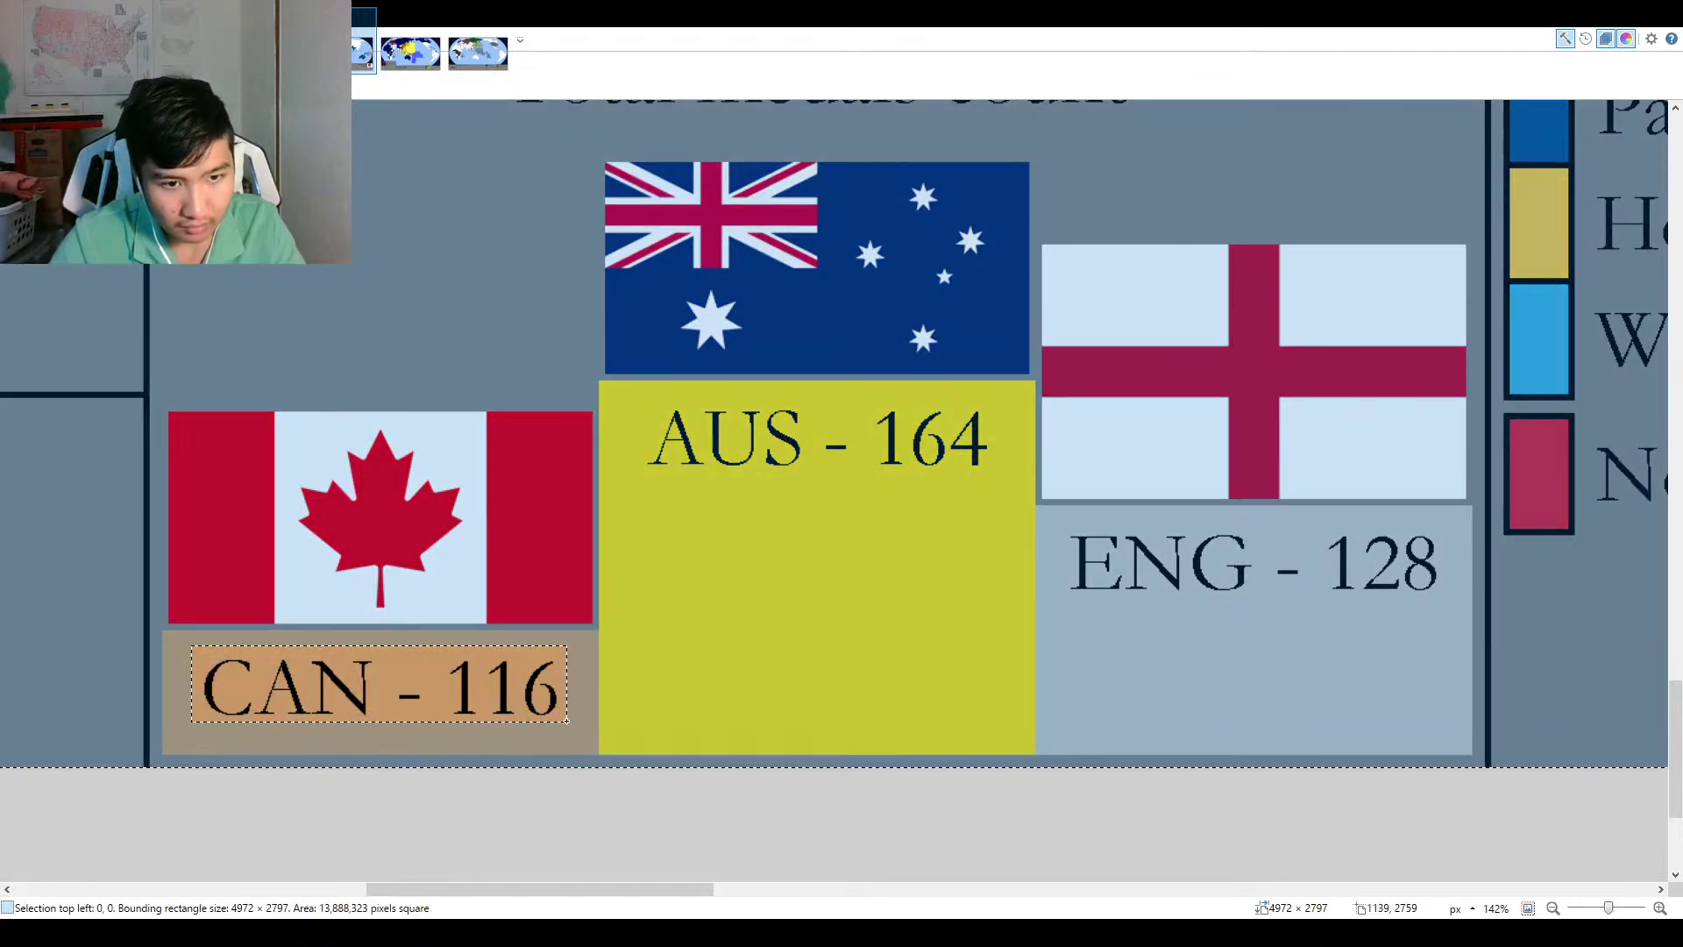
drag(1052, 519, 1447, 613)
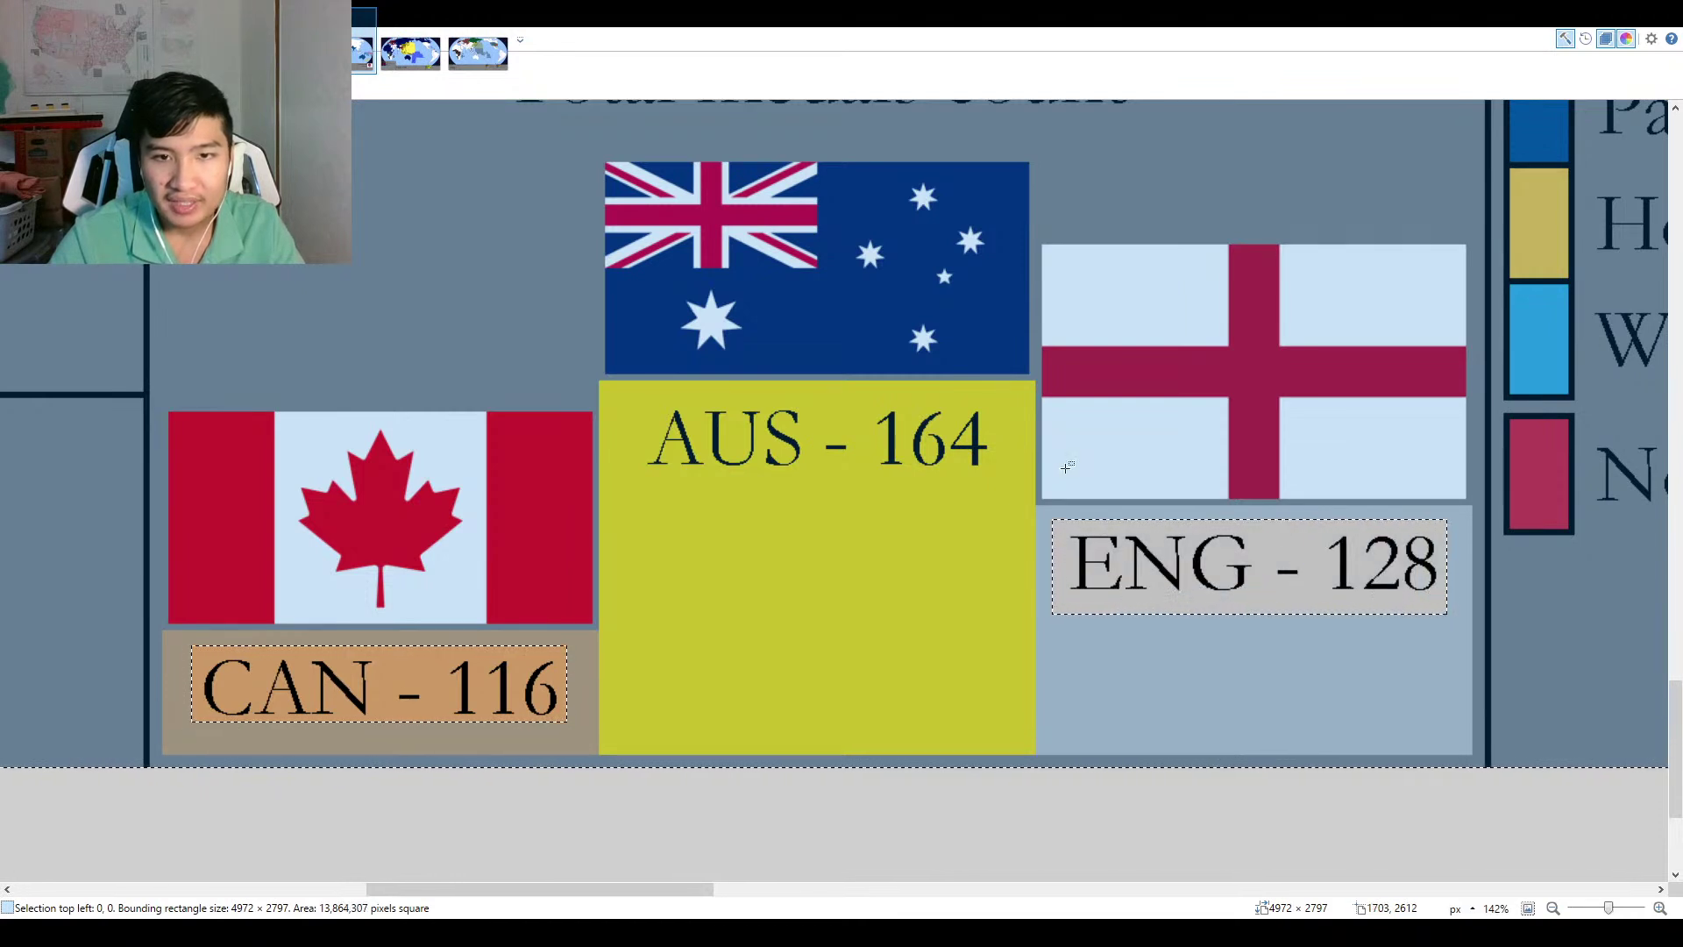
key(ctrl+z)
key(ctrl+z)
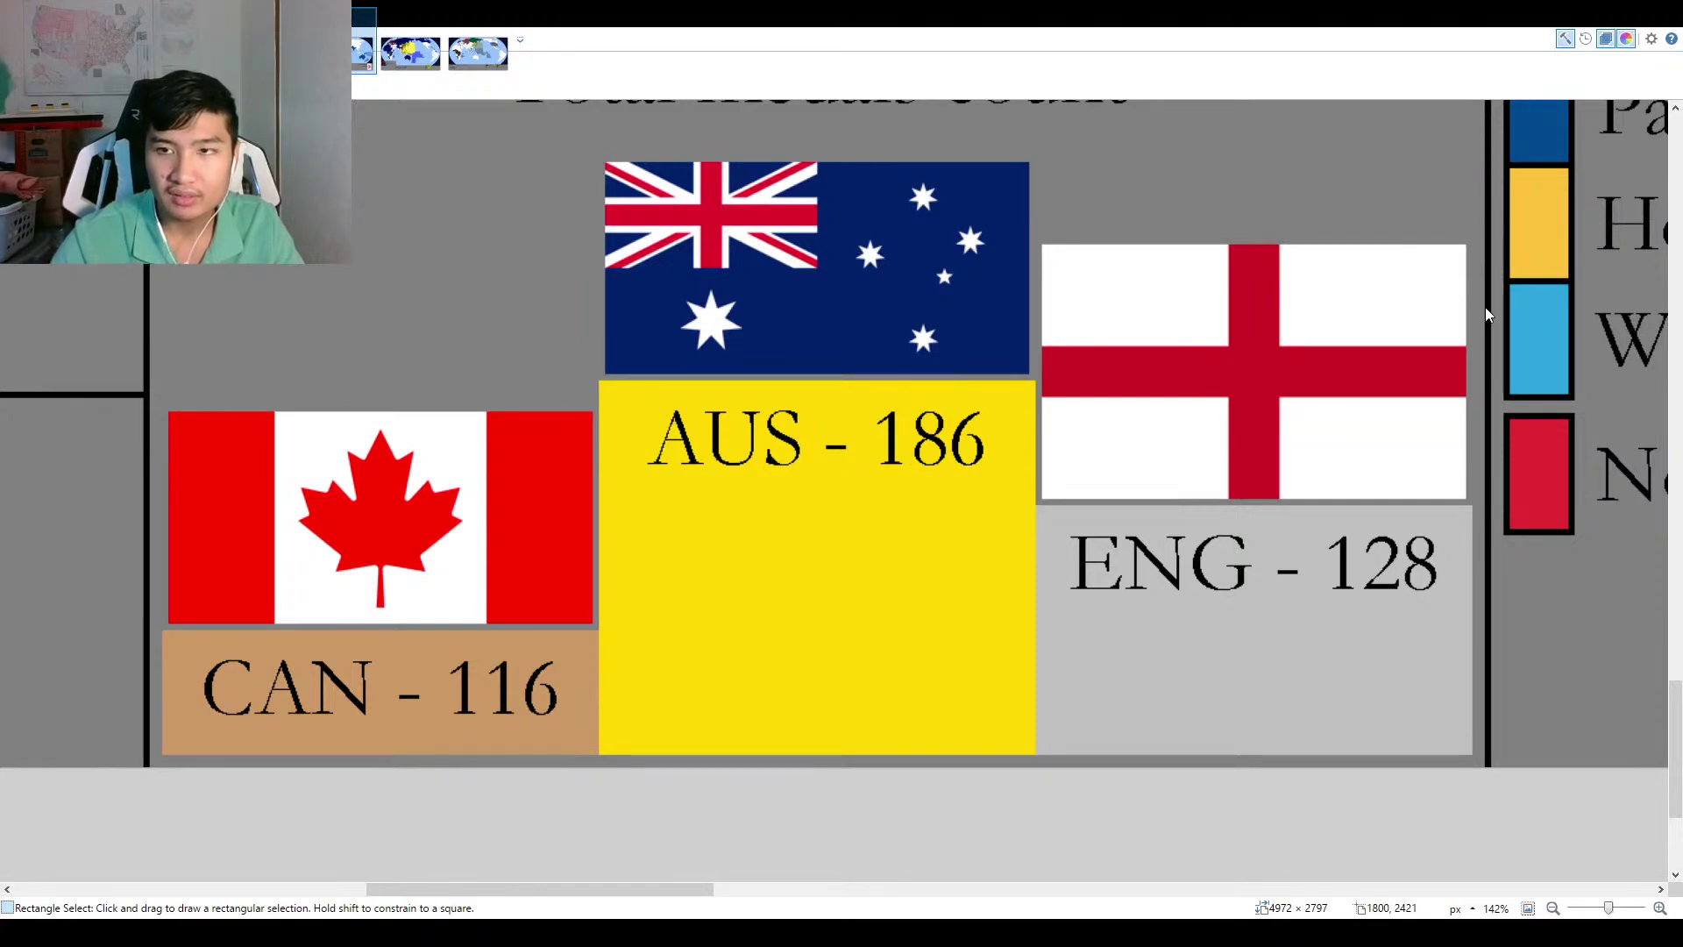
Add the centre-aligned placeholder text "CAN - 000" over the bronze block's label and line it up with the existing lettering.
key(k)
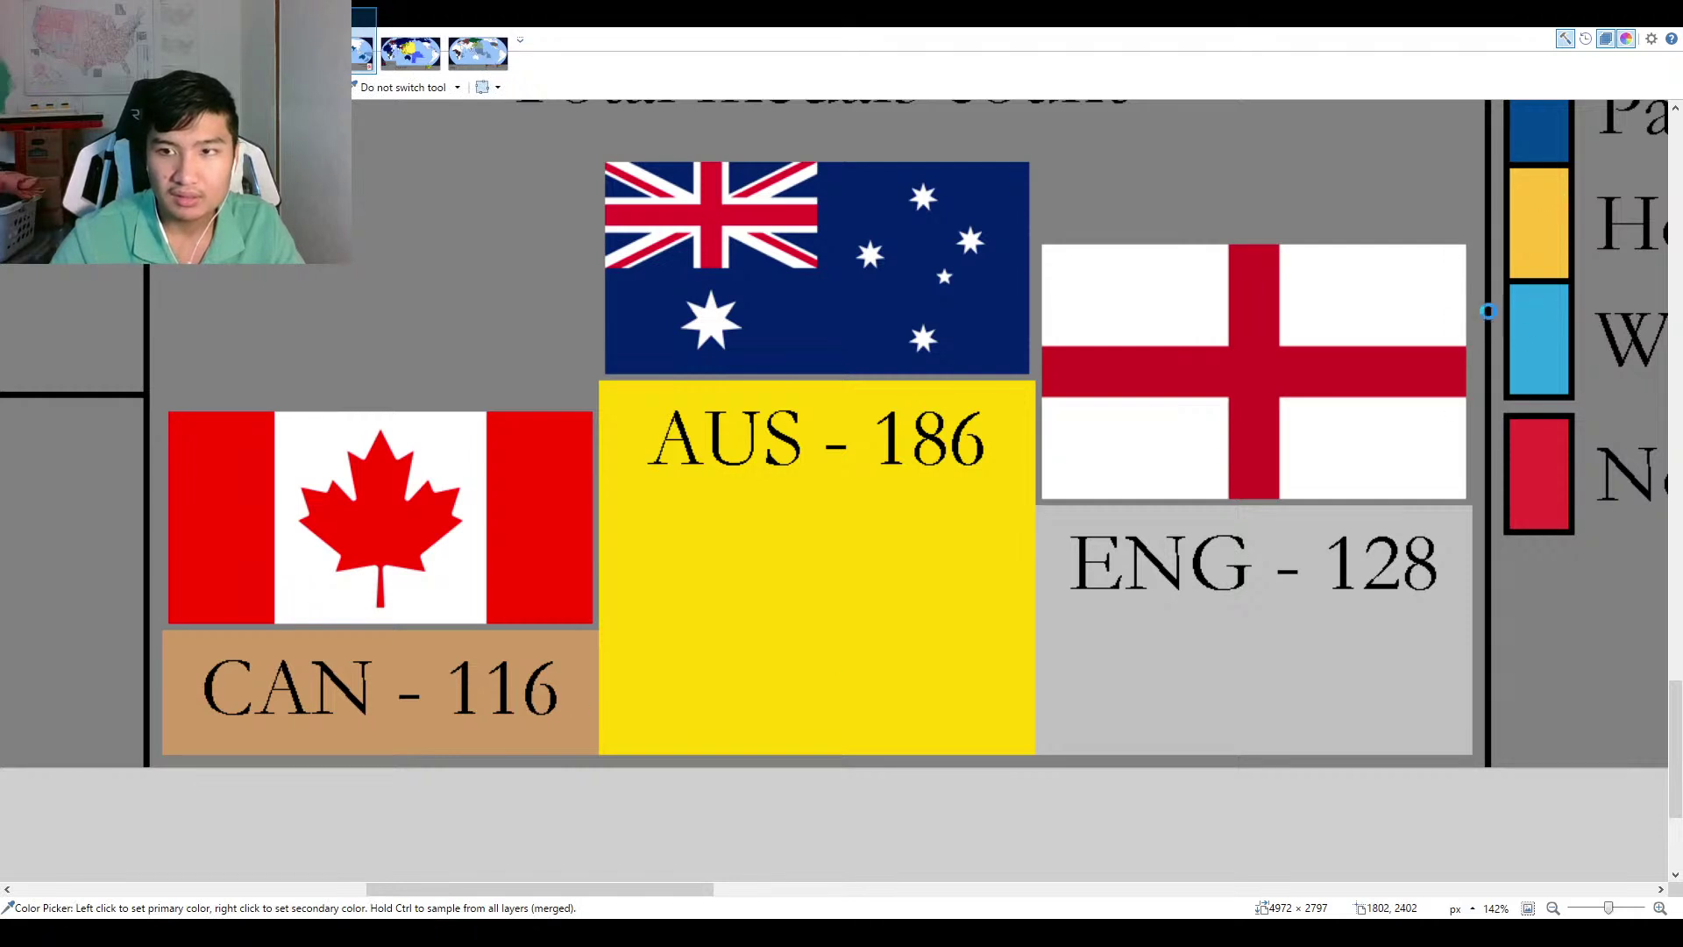
key(t)
click(373, 628)
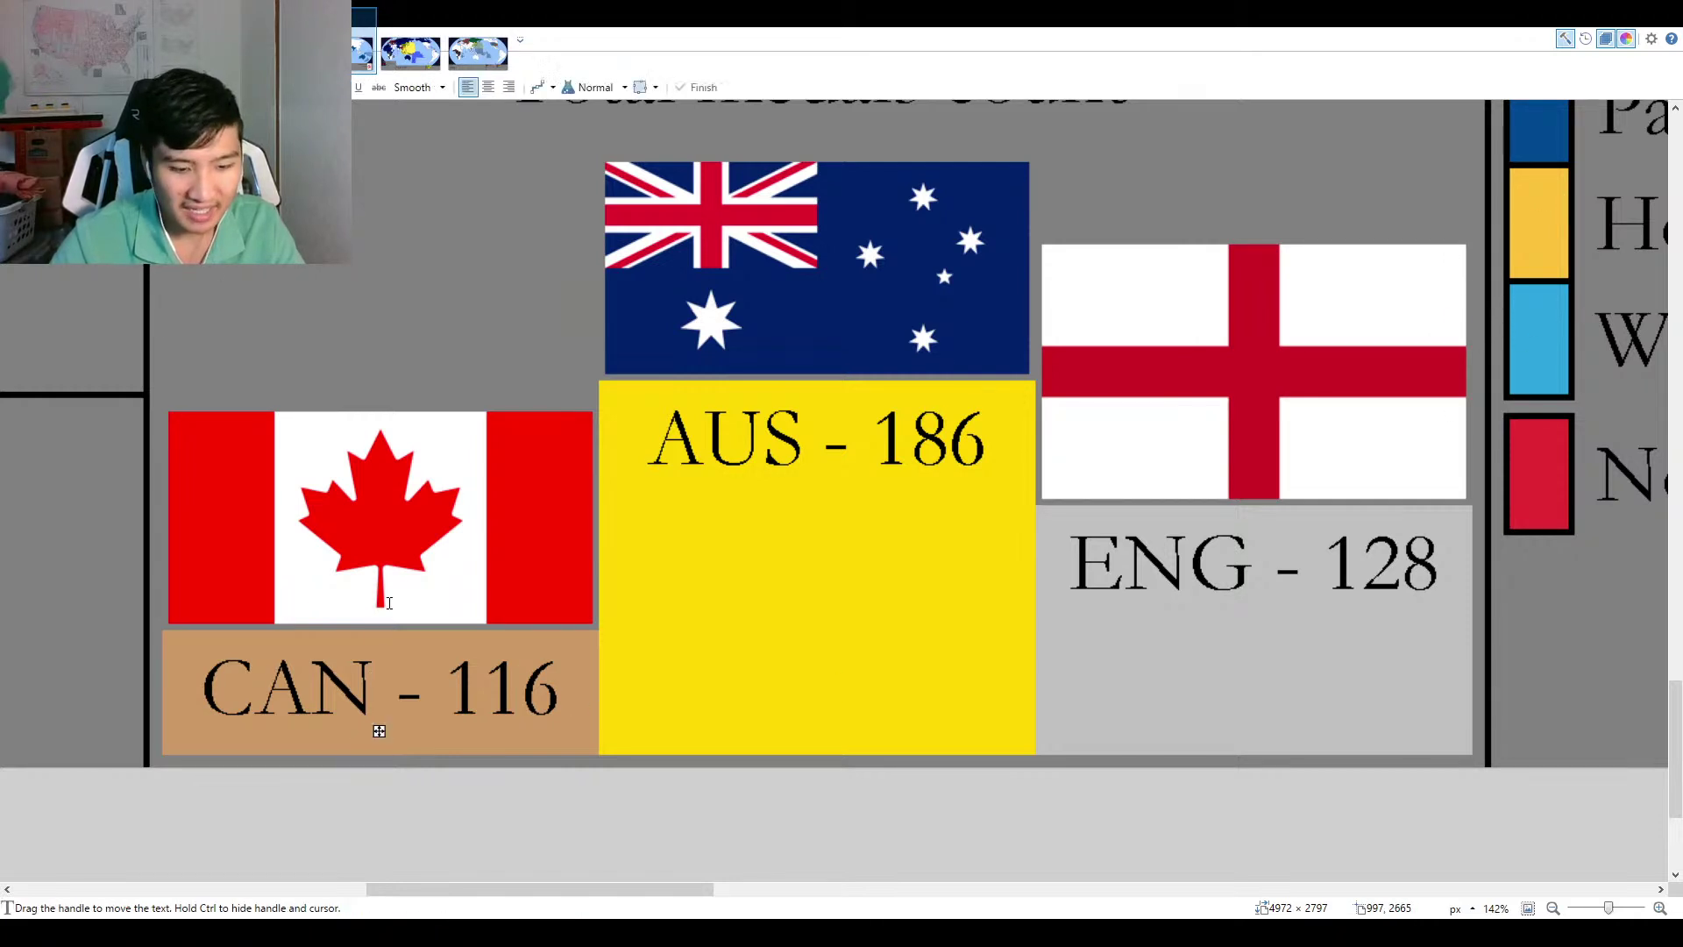
scroll(389, 603, up, 1)
text(CAN -)
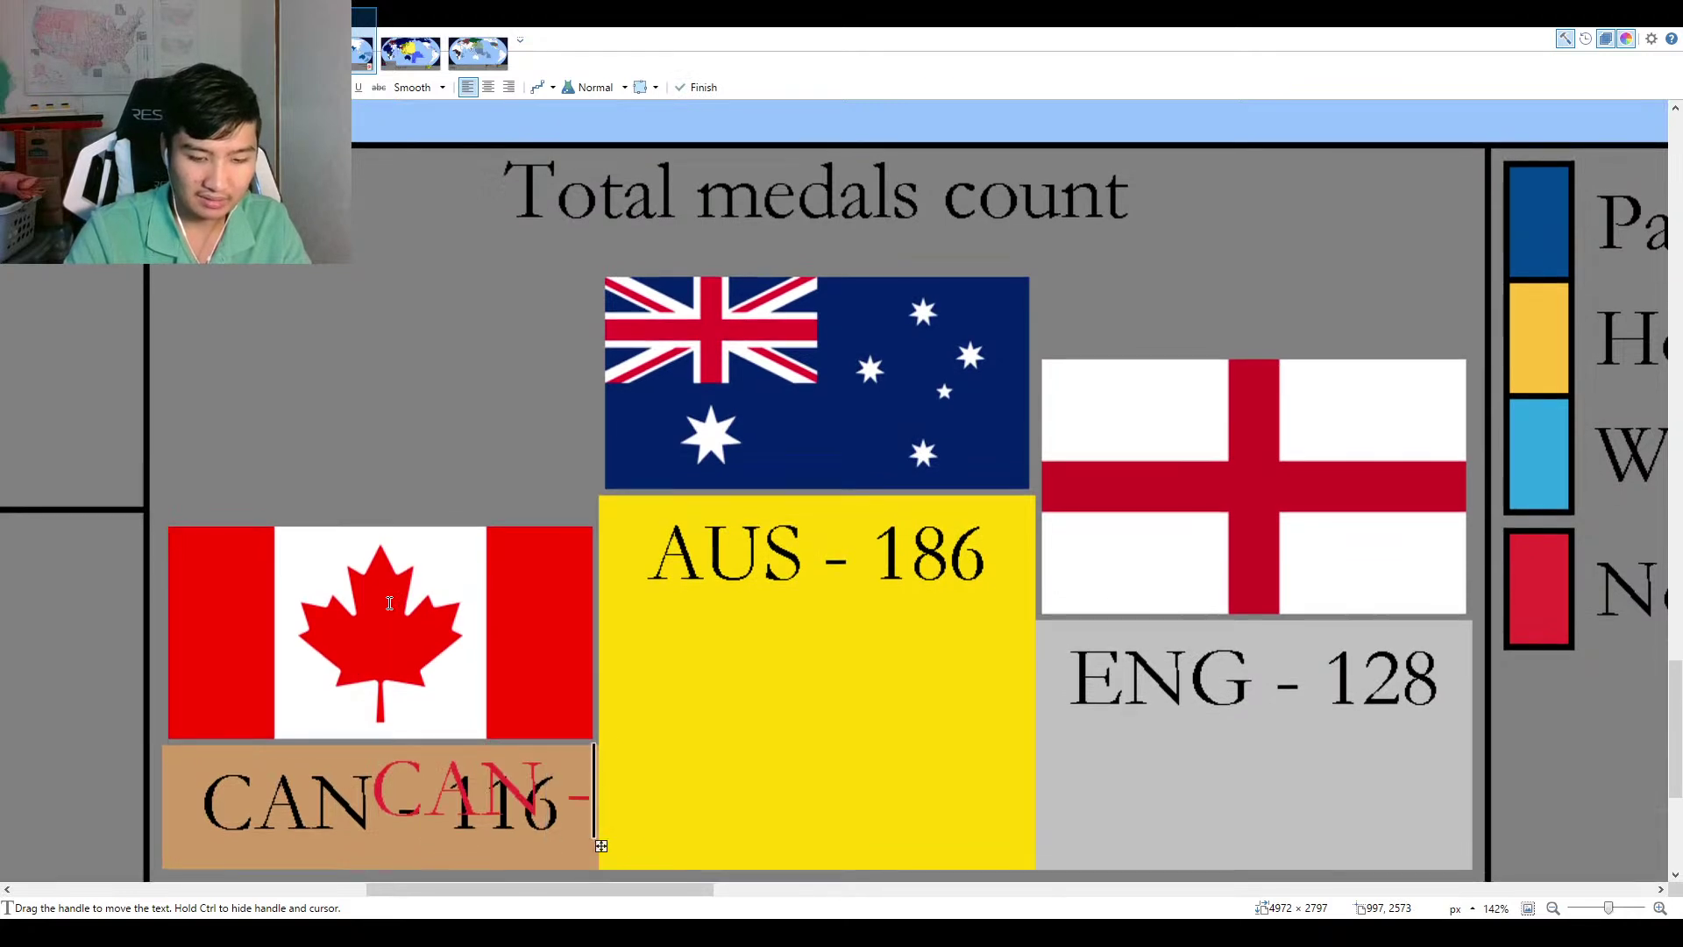
text( 000)
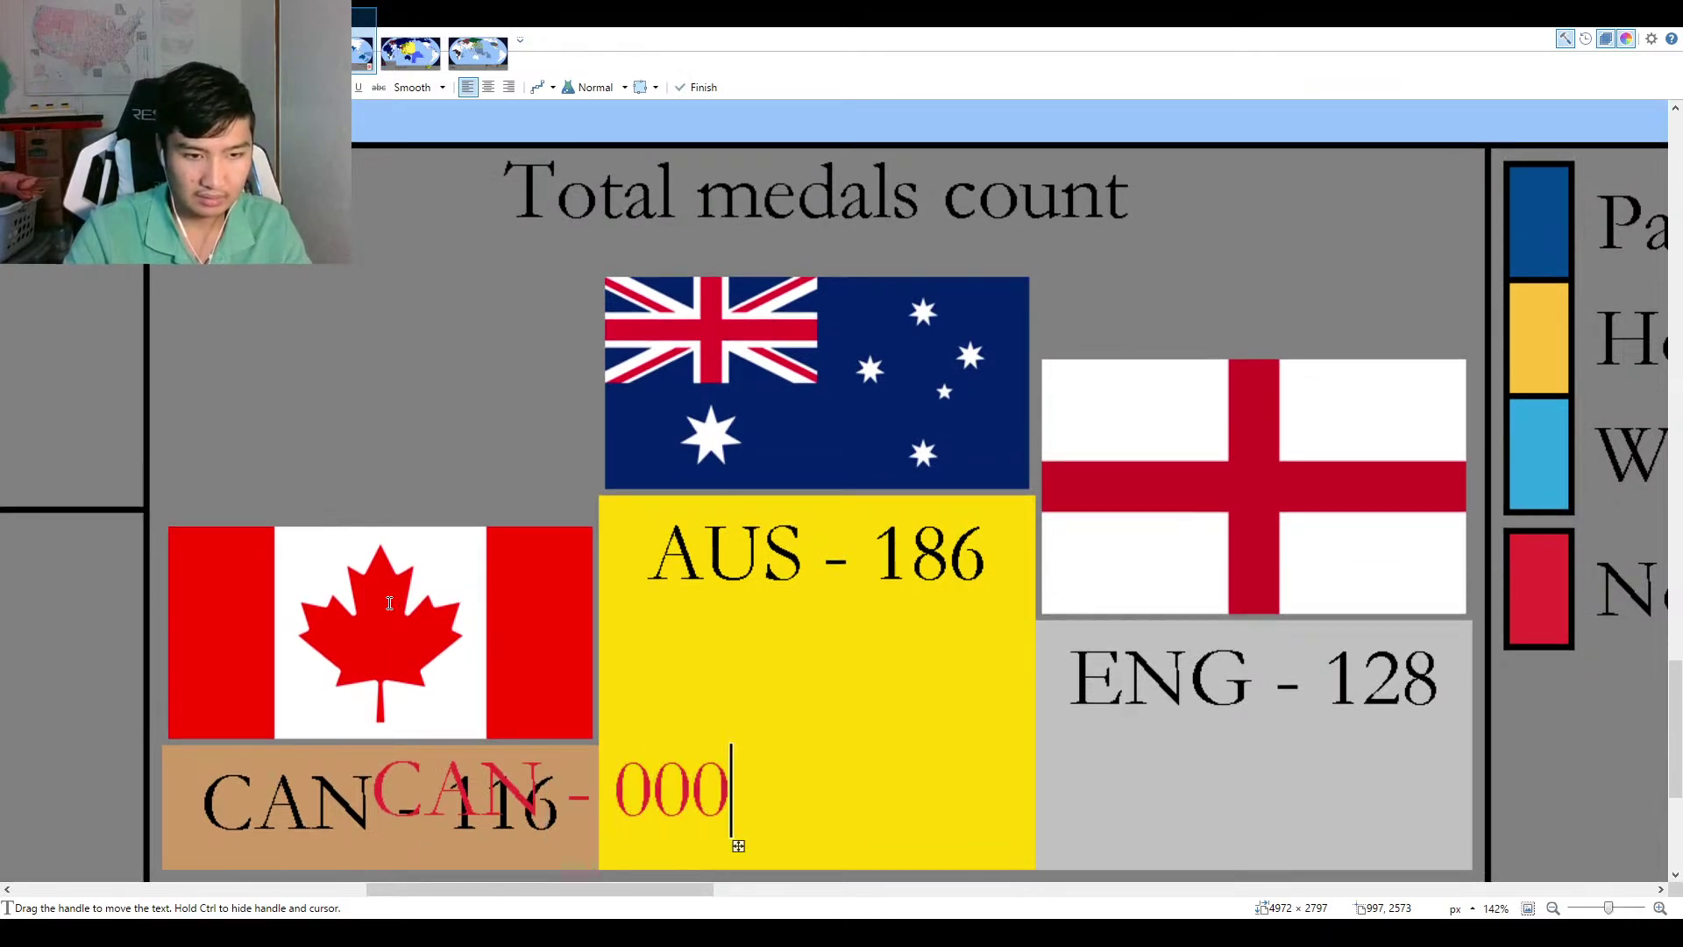
key(ctrl+e)
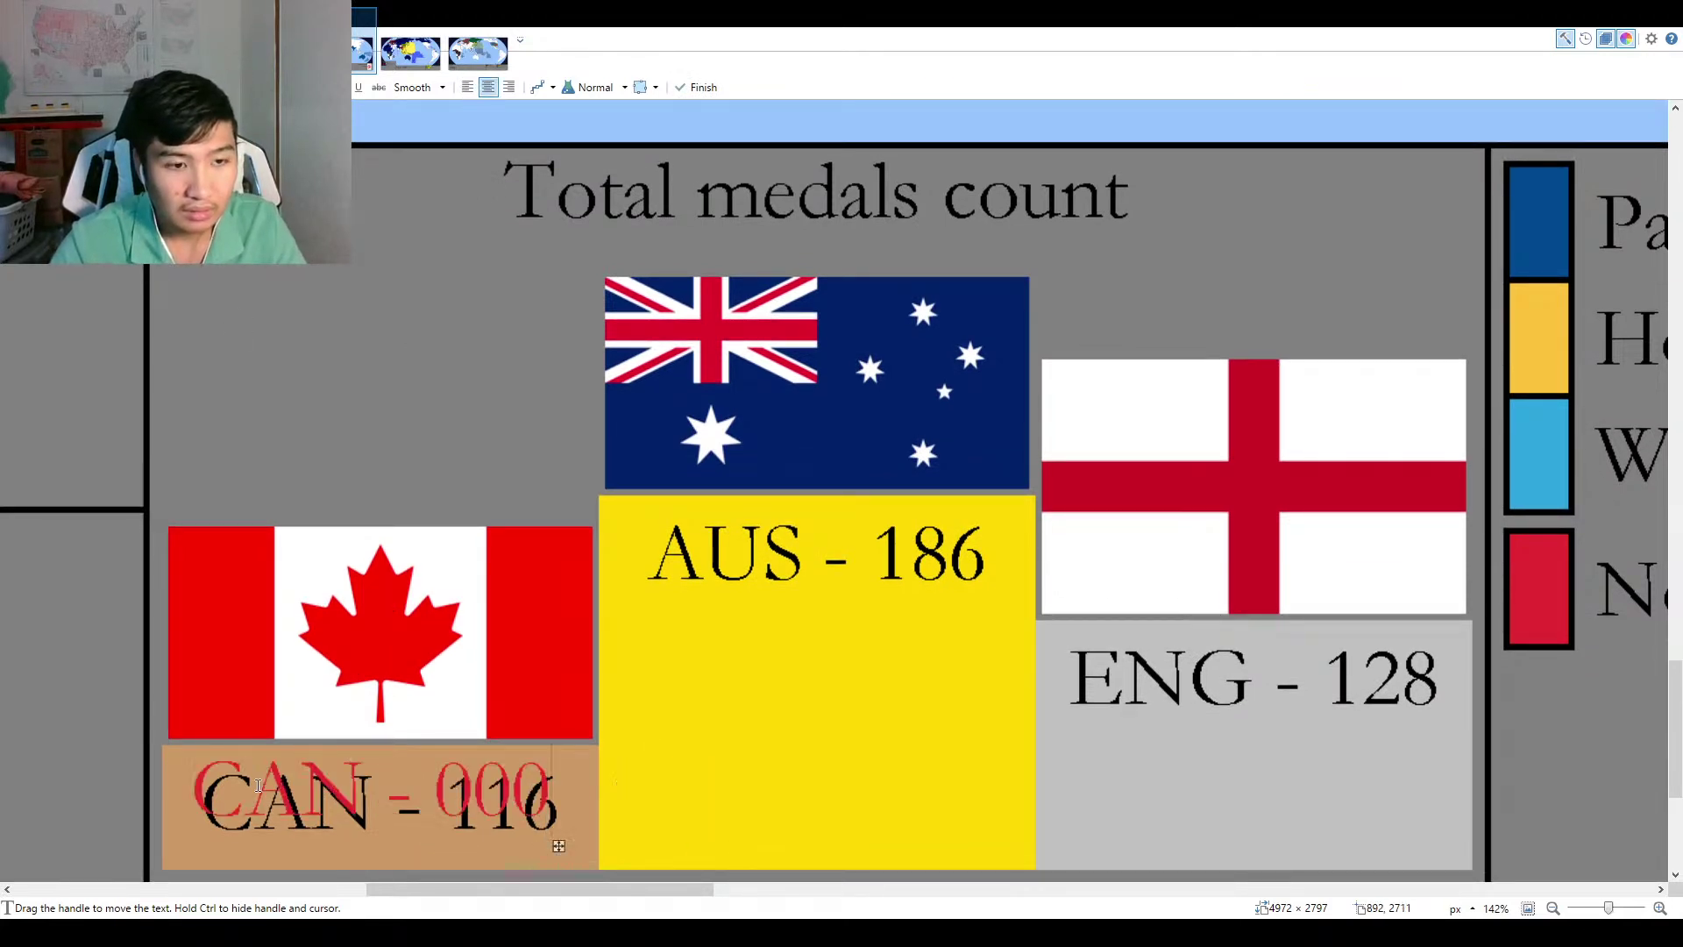
scroll(279, 845, up, 2)
key(BackSpace)
text(6)
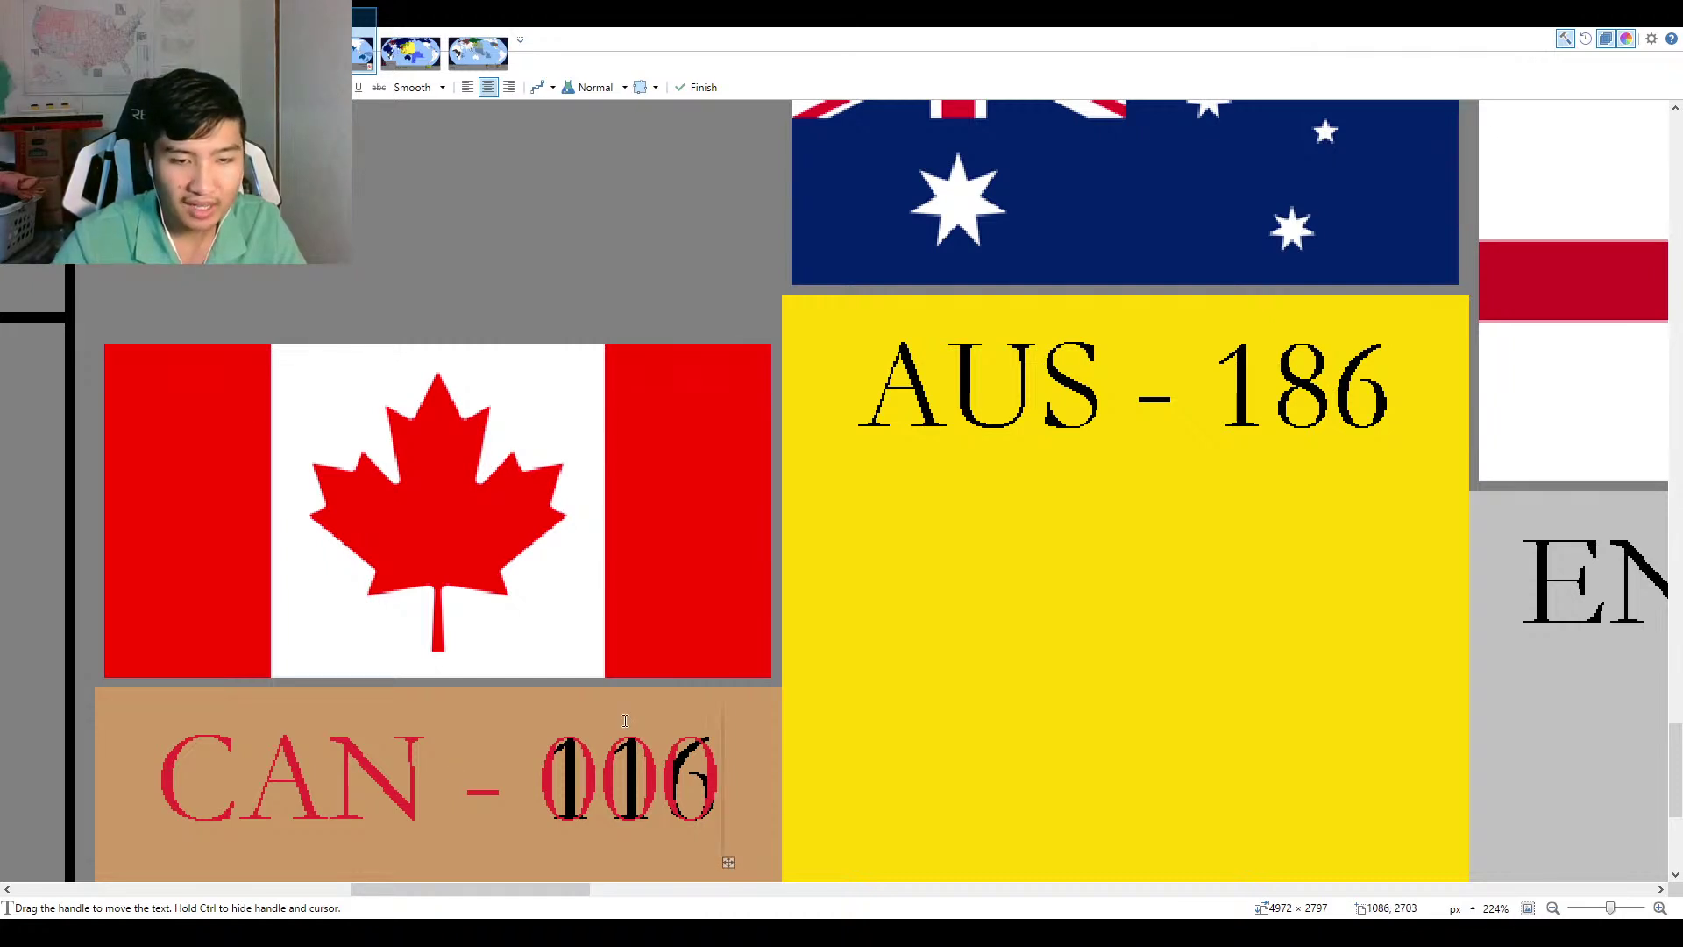
Change the new bronze label's number to 99 and make its text black.
key(BackSpace)
key(BackSpace)
key(BackSpace)
text(191)
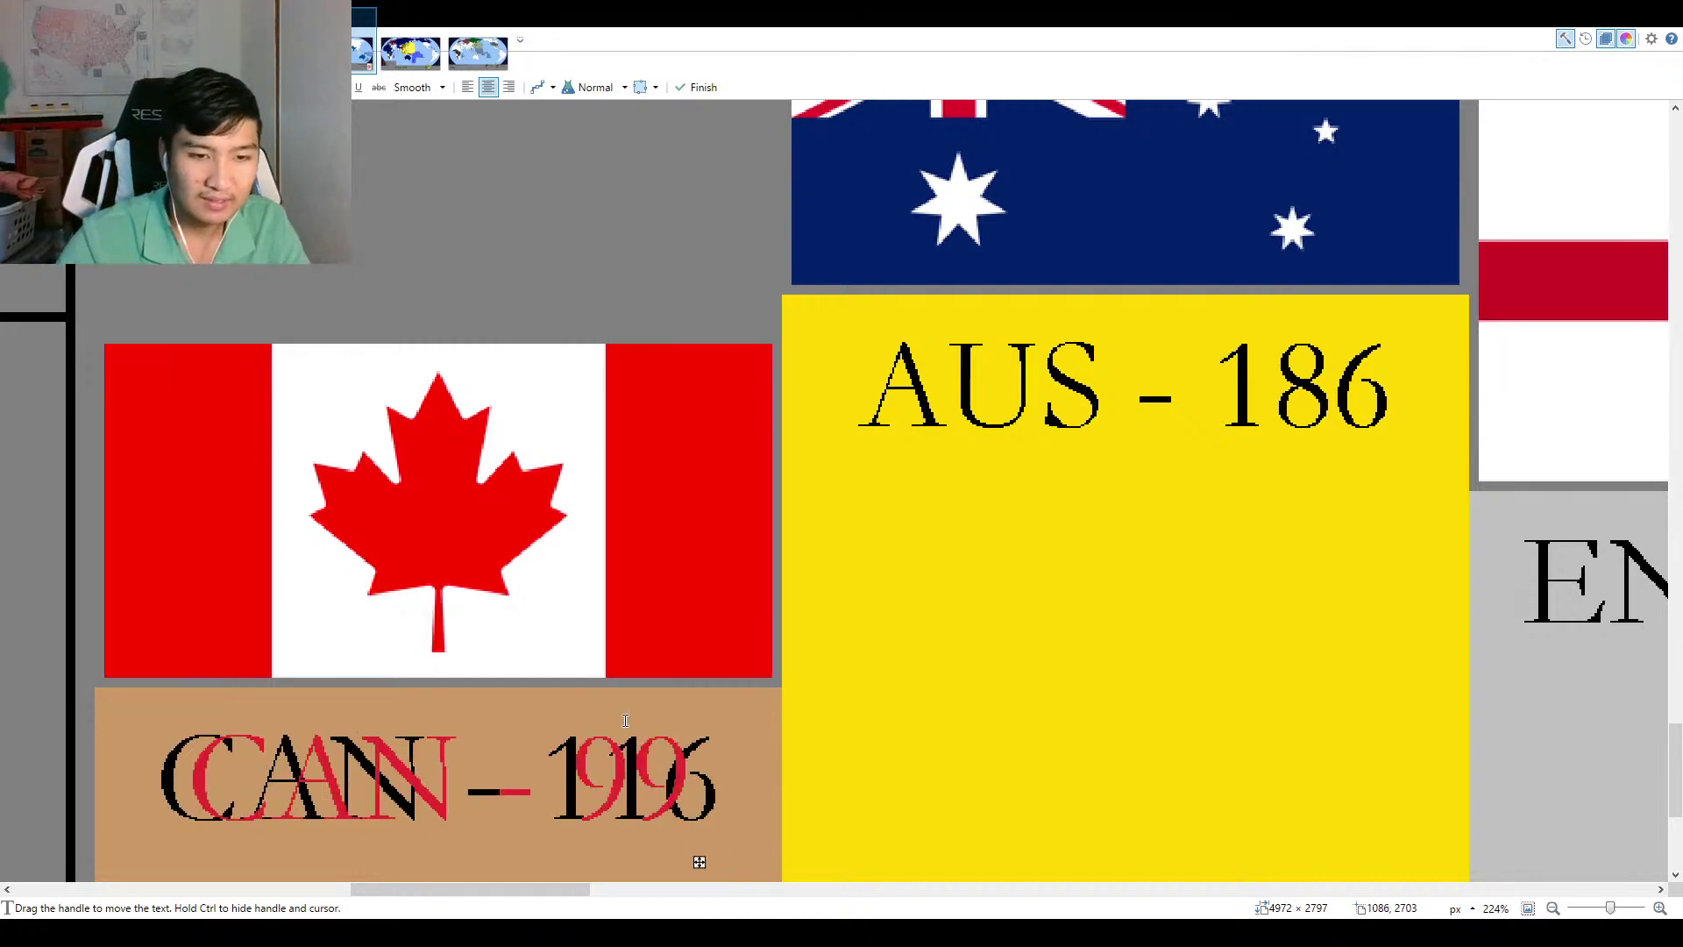
scroll(671, 691, down, 5)
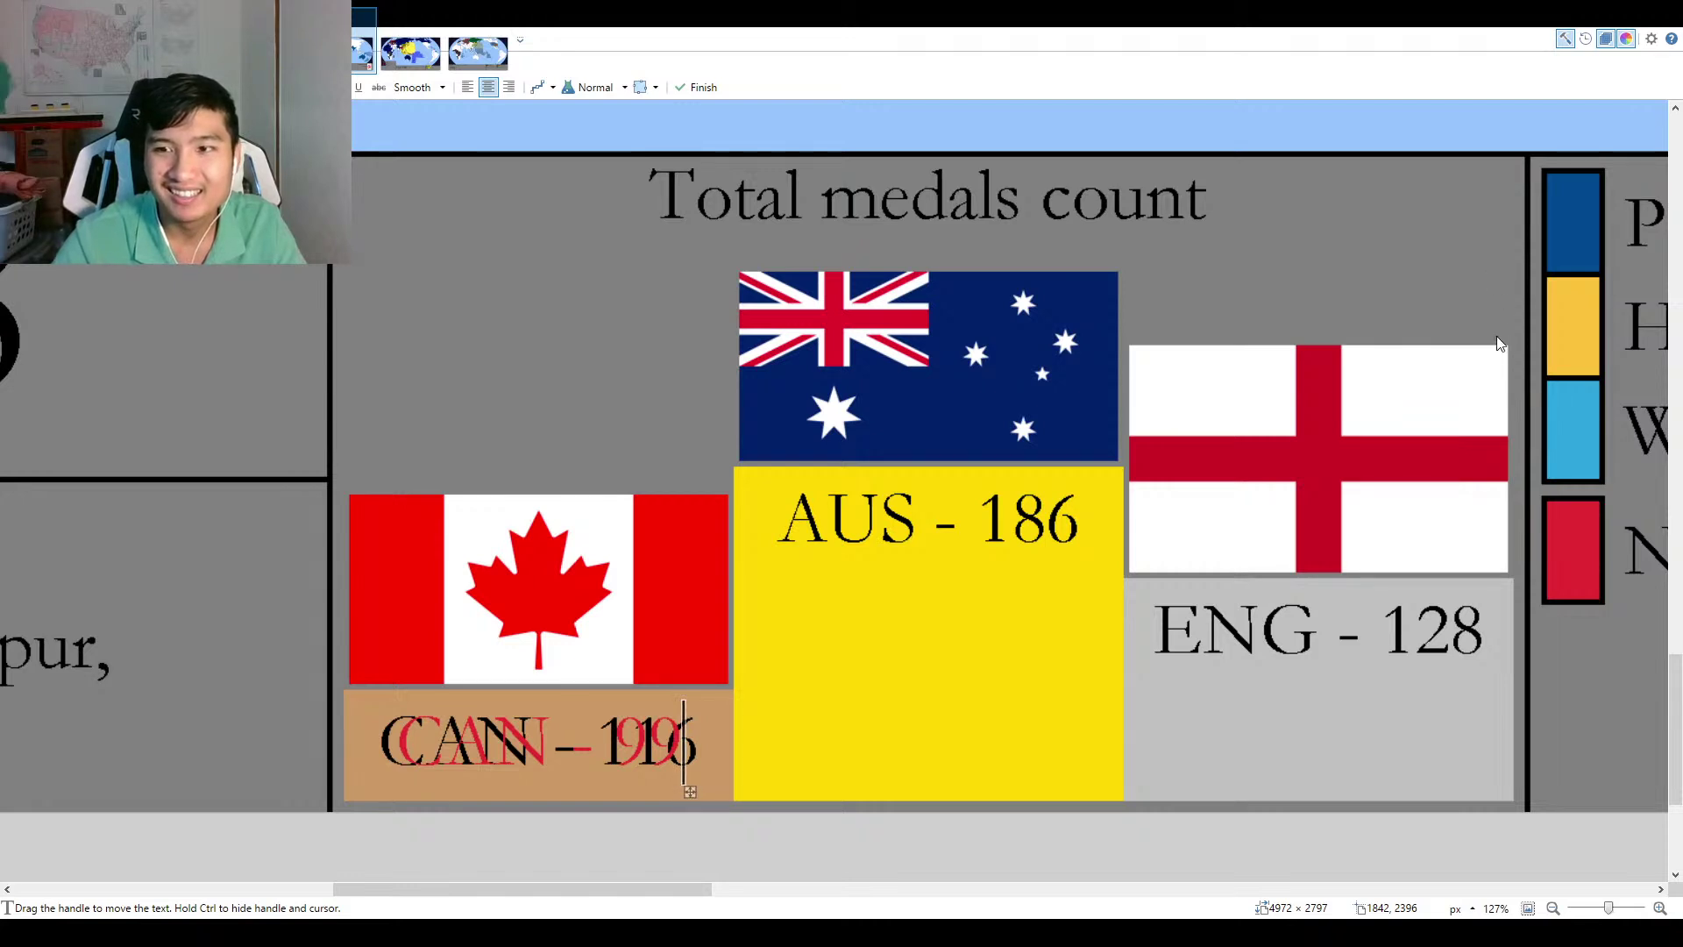
Cover the old CAN - 116 lettering with a 297 × 68 pixel filled rectangle in the block's bronze colour.
key(k)
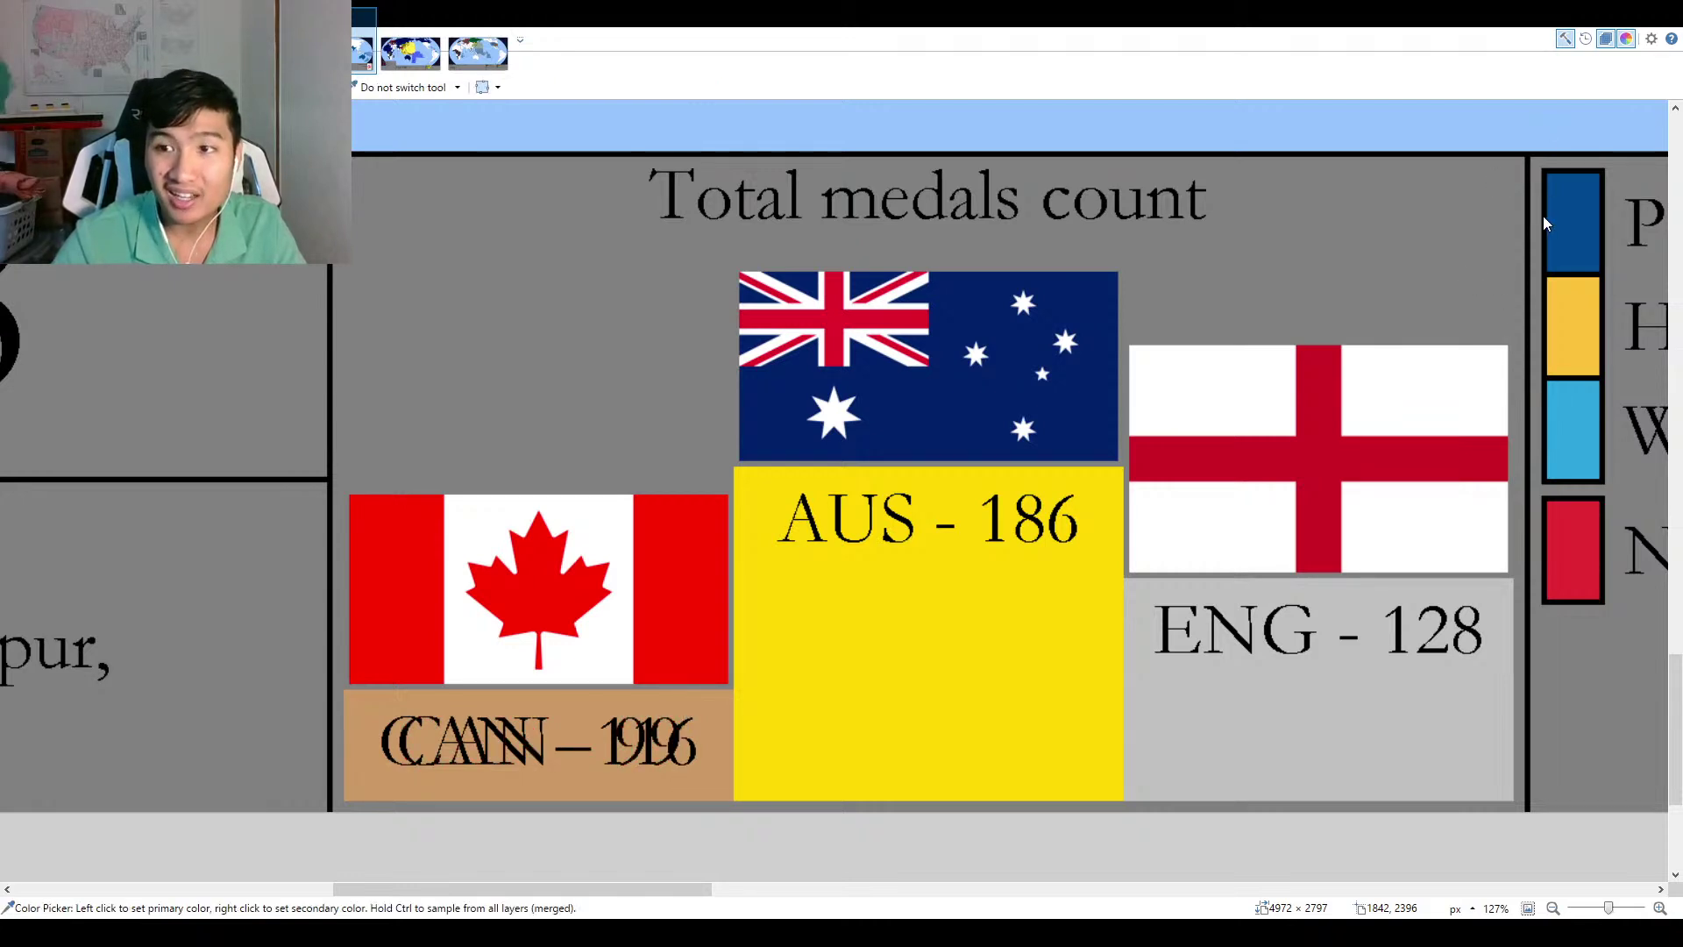
key(o)
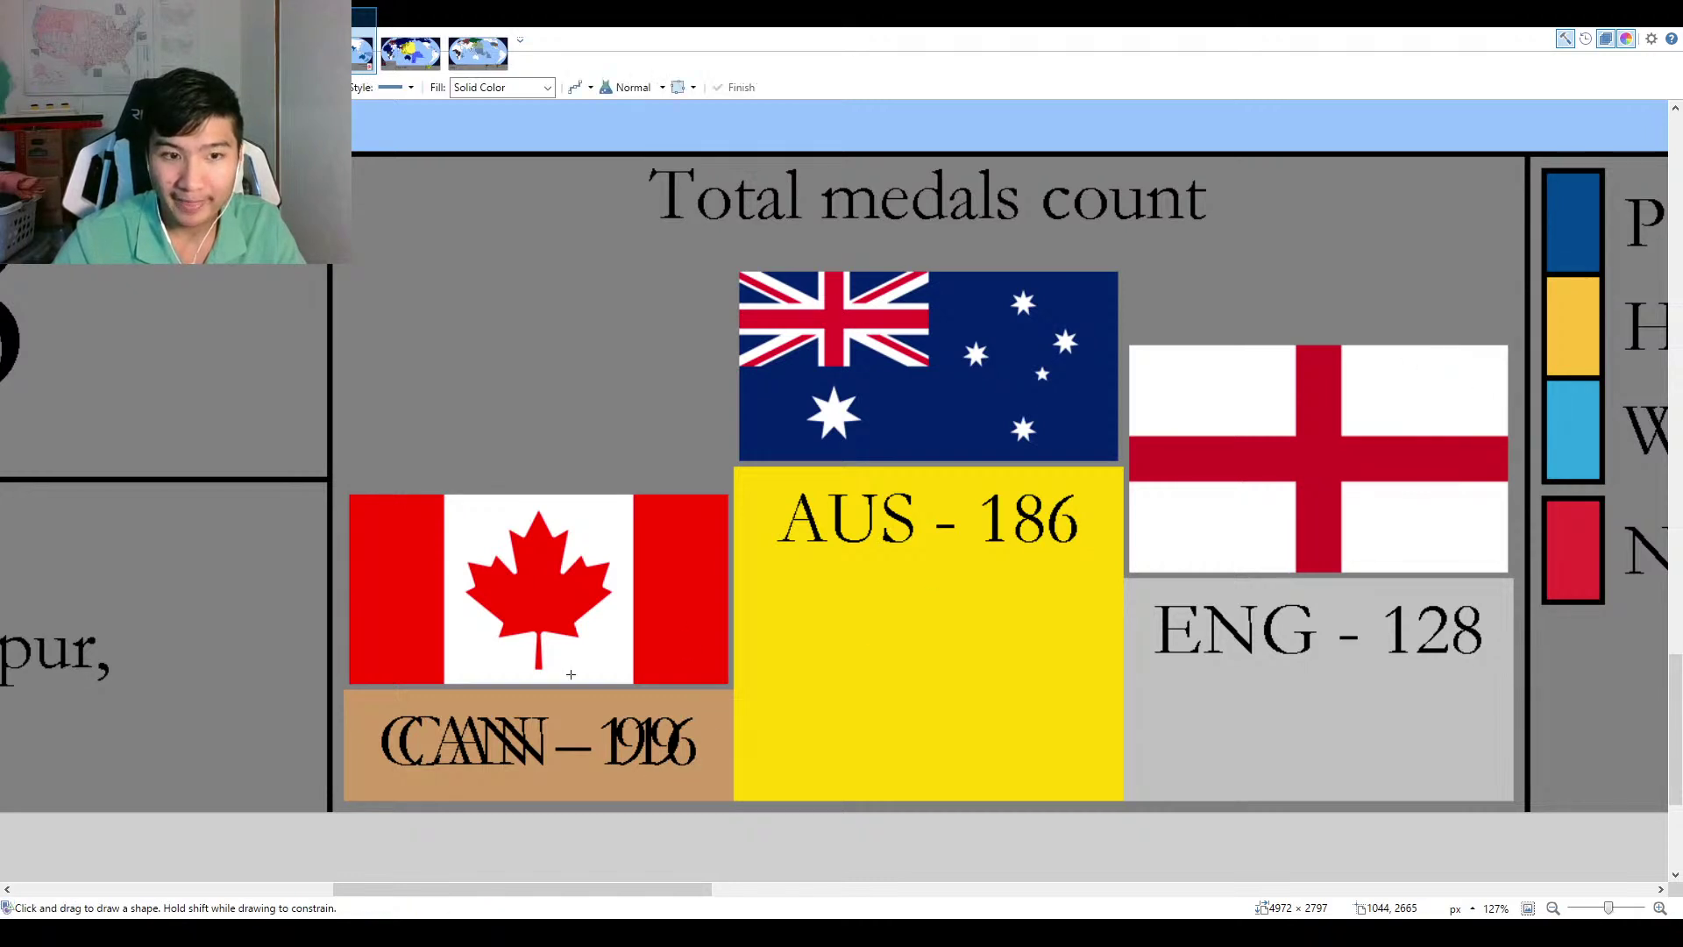
scroll(571, 674, up, 3)
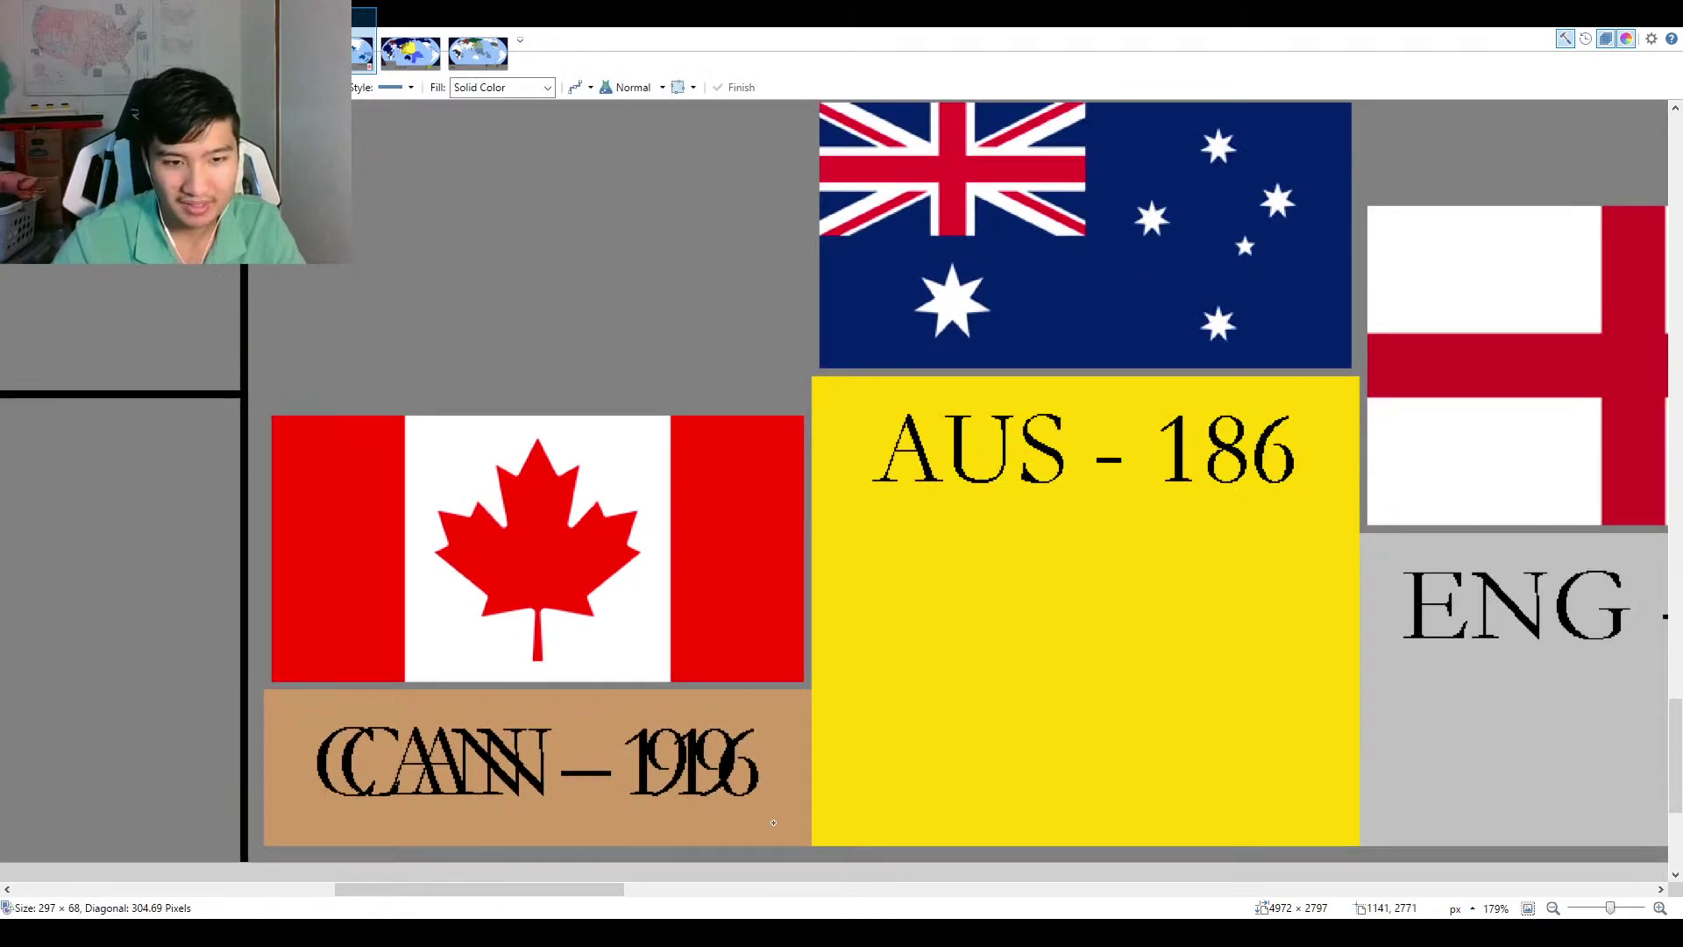
drag(773, 822, 773, 822)
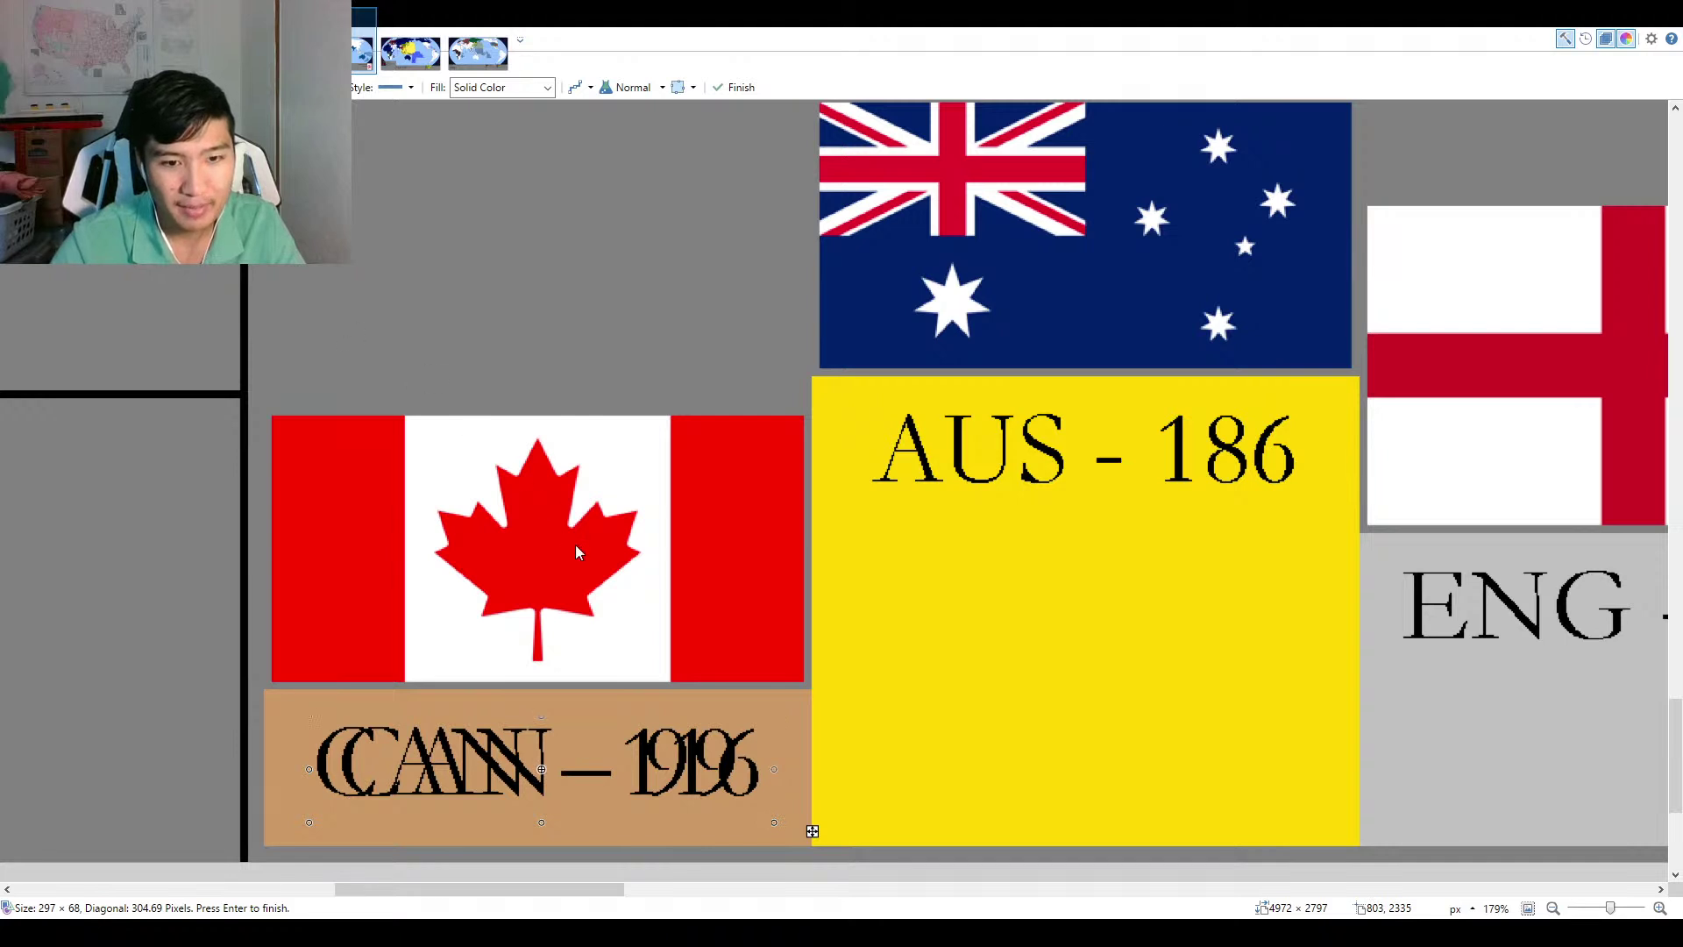
scroll(648, 645, down, 3)
key(Return)
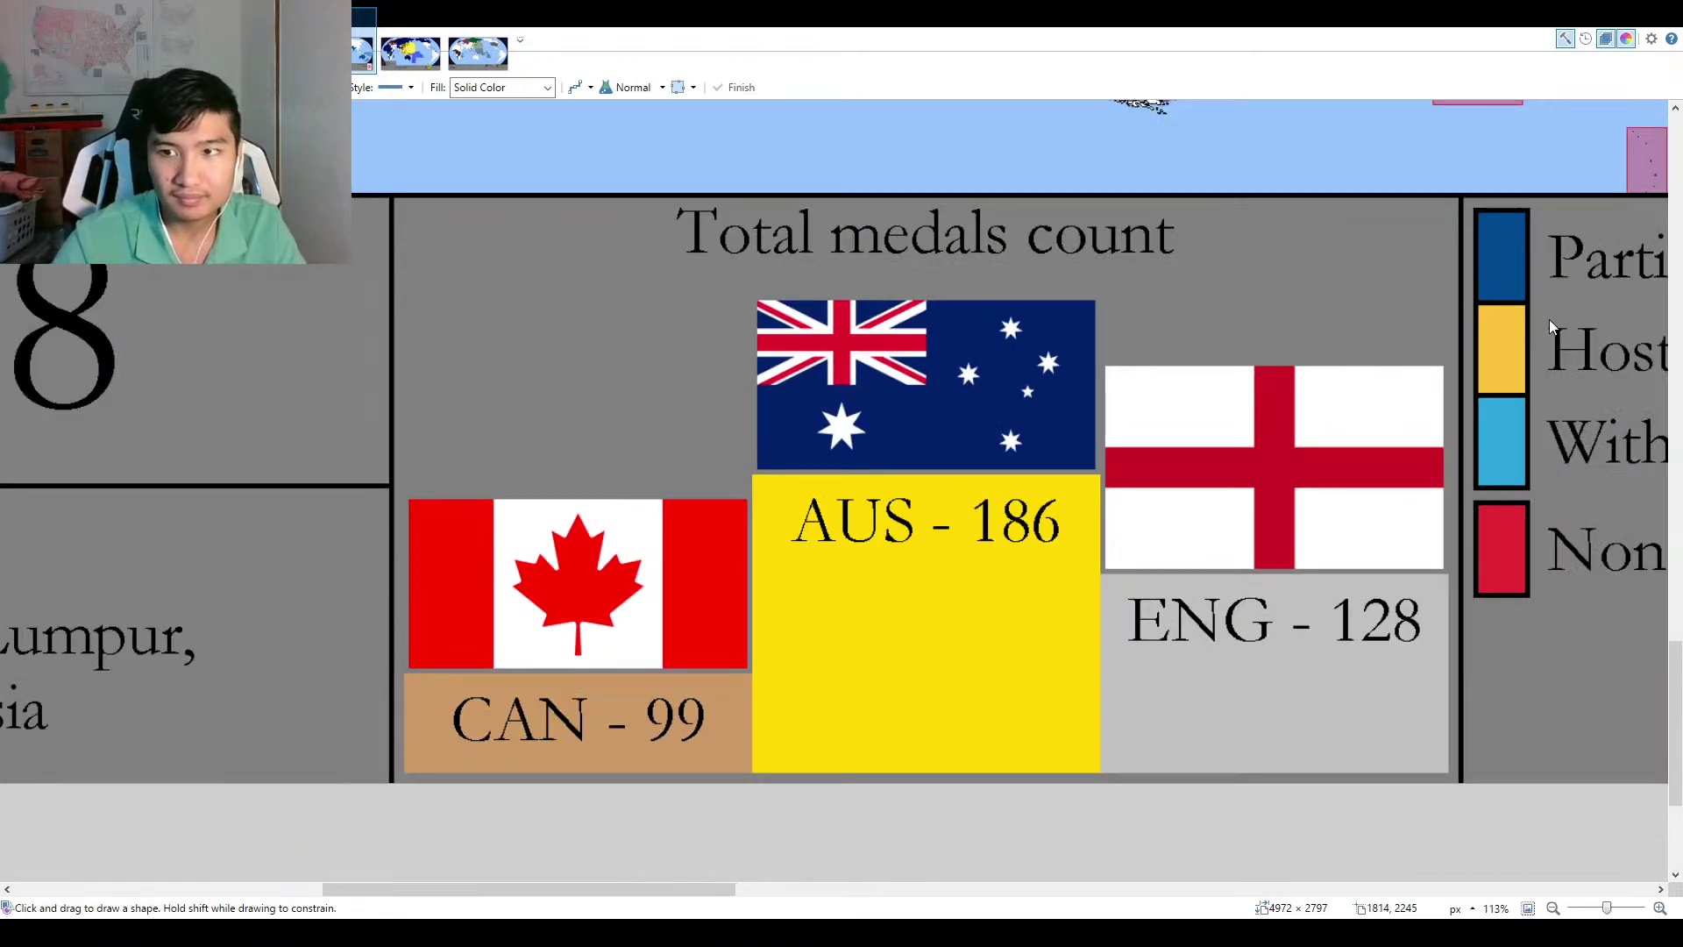
Cover the old numbers 128 and 186 with filled rectangles in the silver and gold colours of their blocks.
key(k)
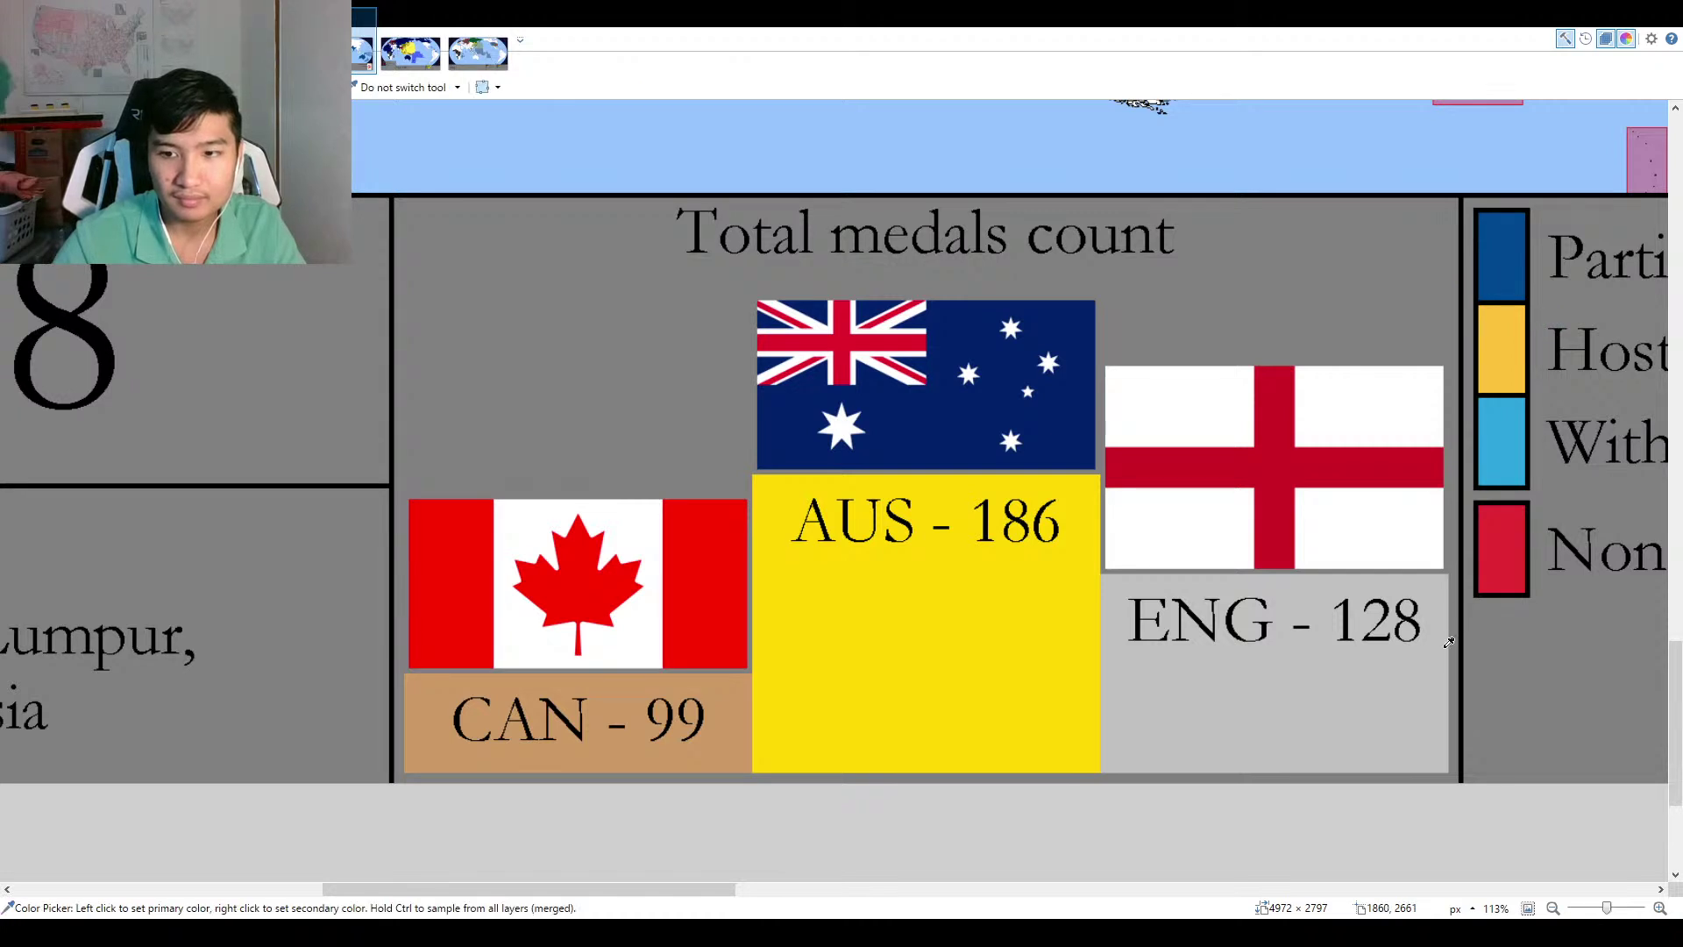
scroll(1459, 305, up, 2)
key(o)
drag(1266, 636, 1404, 723)
key(Return)
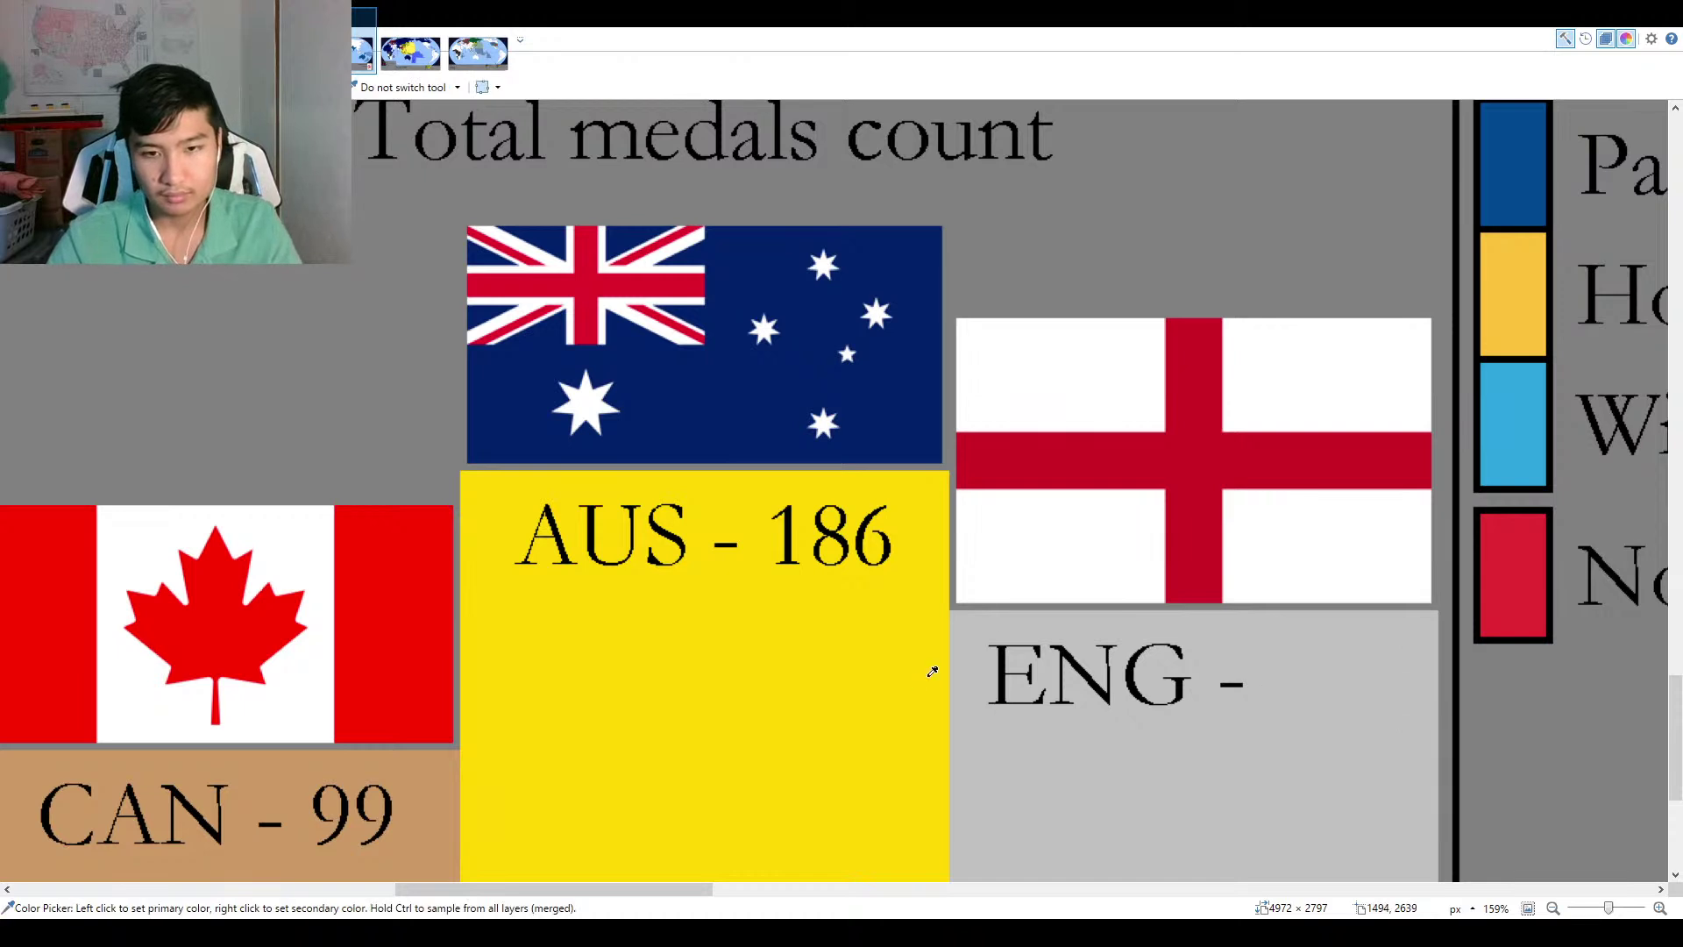
drag(749, 492, 920, 580)
Add the number 199 to Australia's gold label in black text, aligned with the existing AUS lettering and dash.
key(t)
click(738, 541)
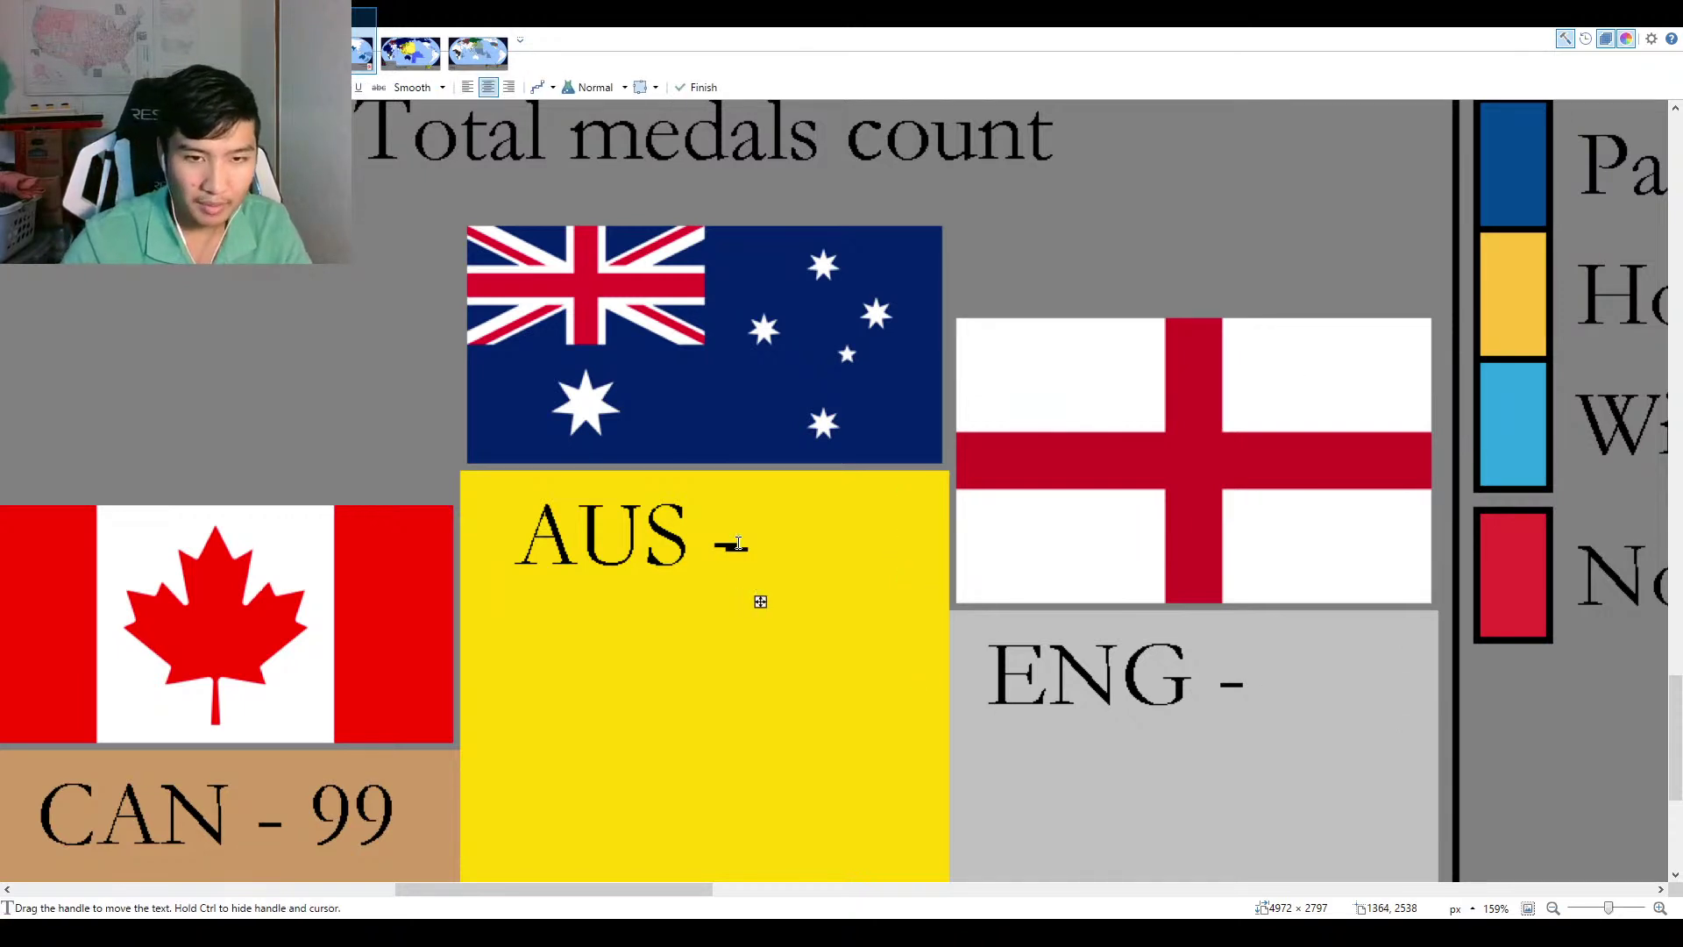
text(1999)
key(BackSpace)
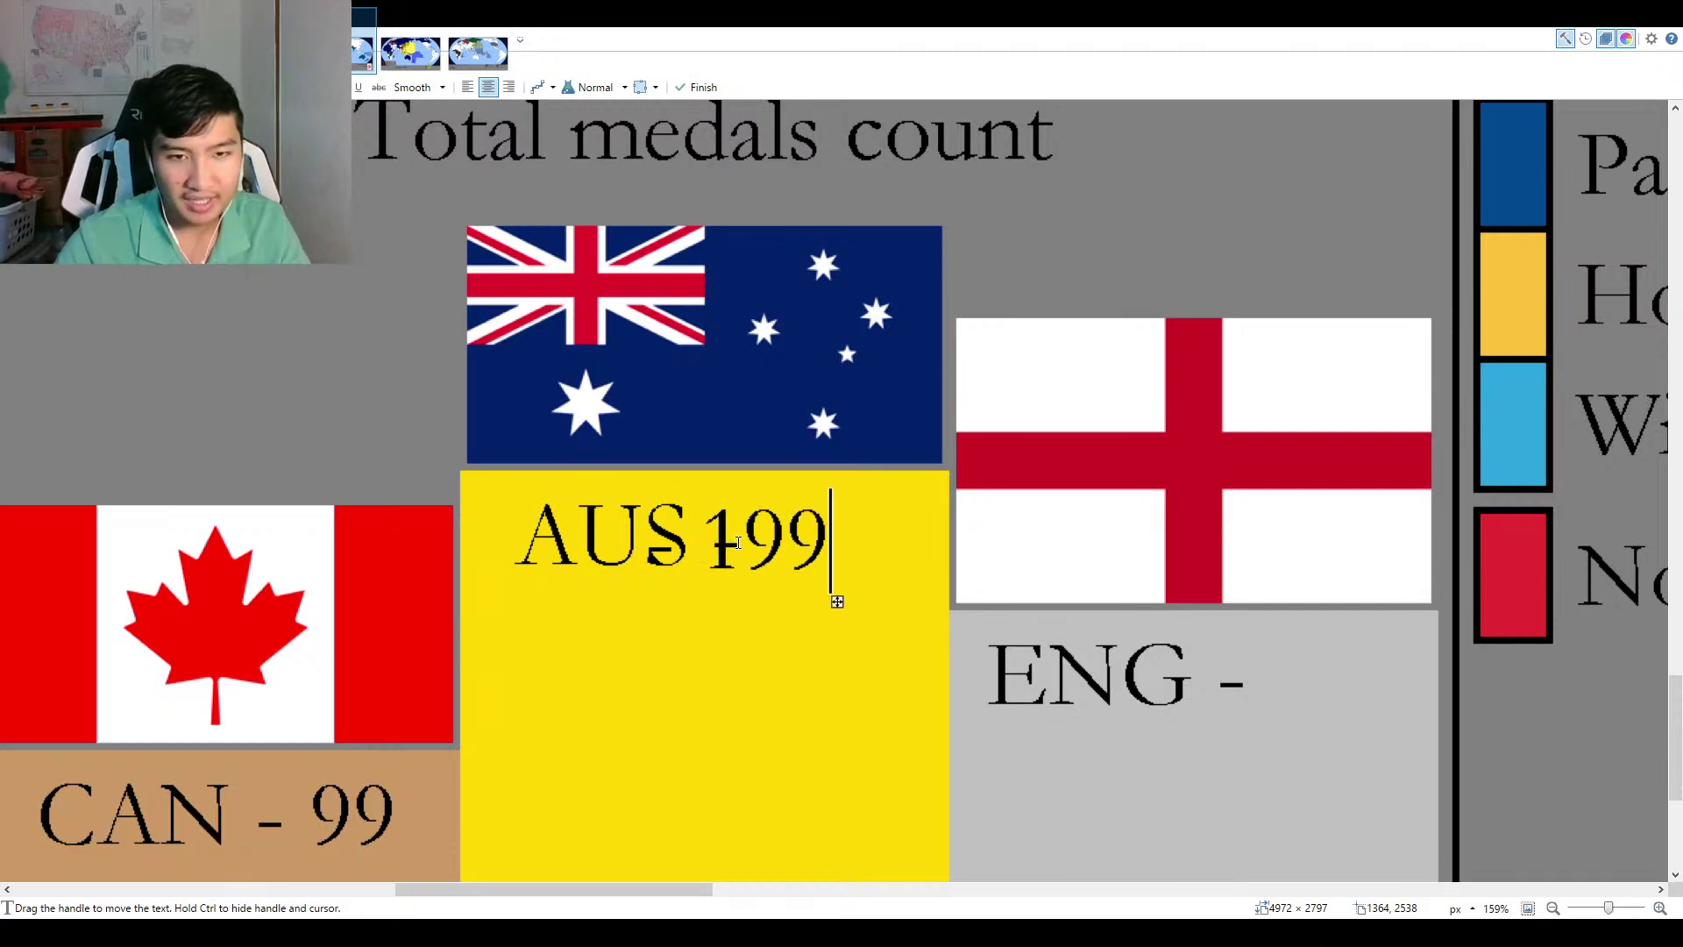
scroll(827, 594, up, 3)
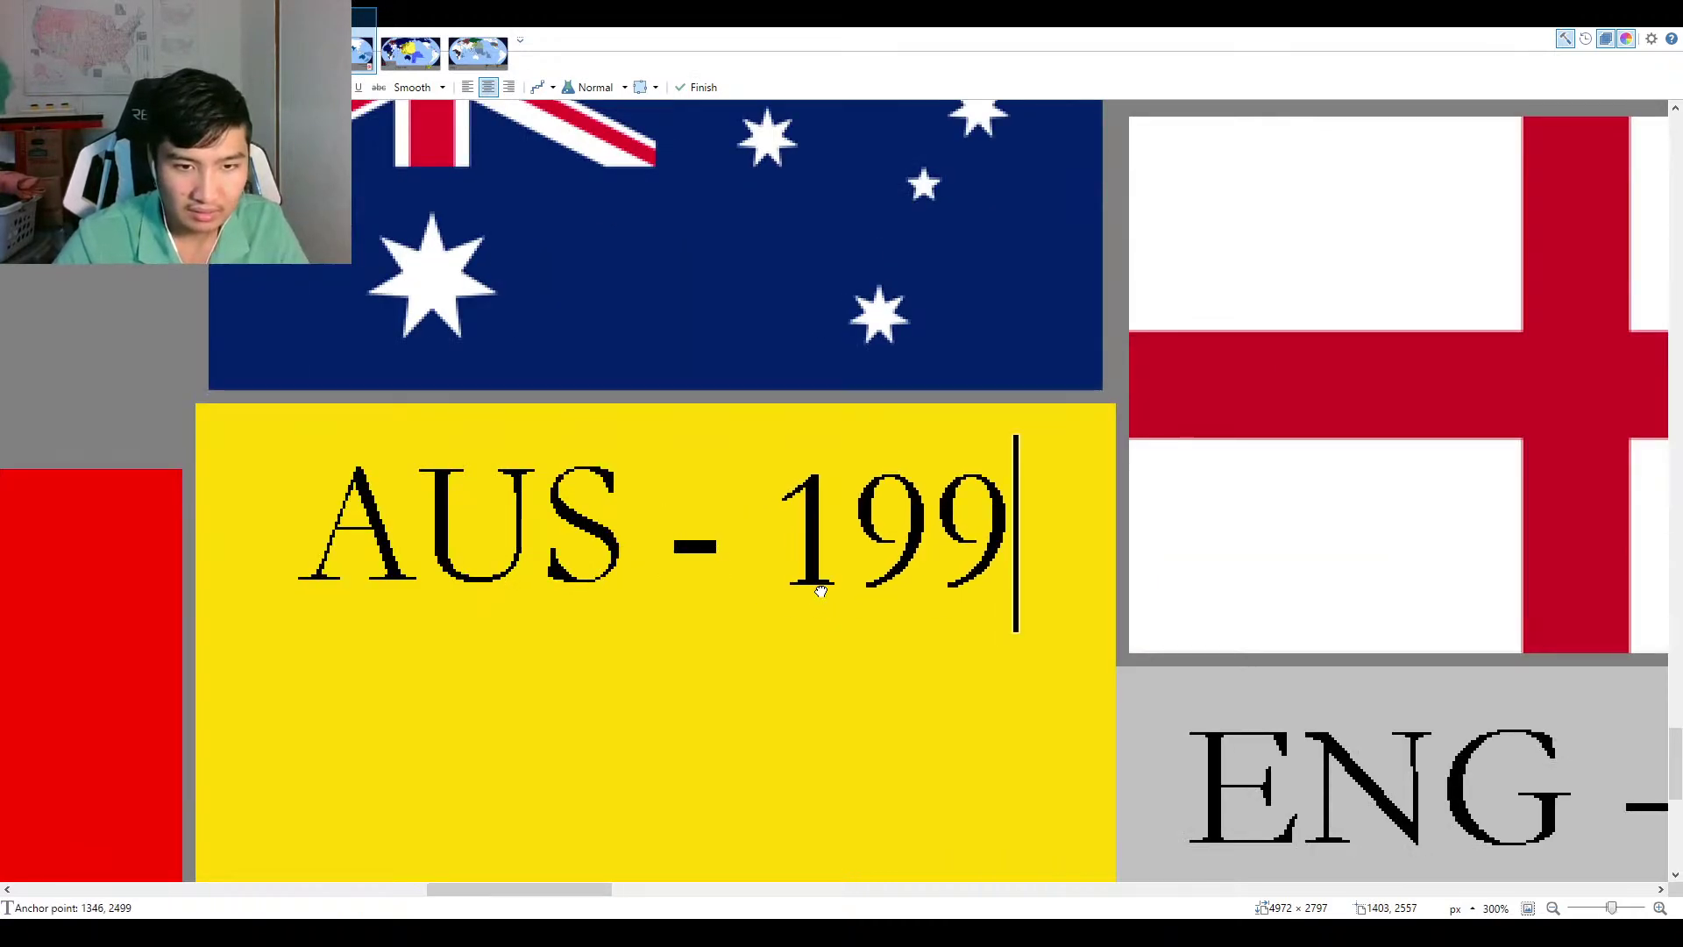
drag(820, 591, 823, 581)
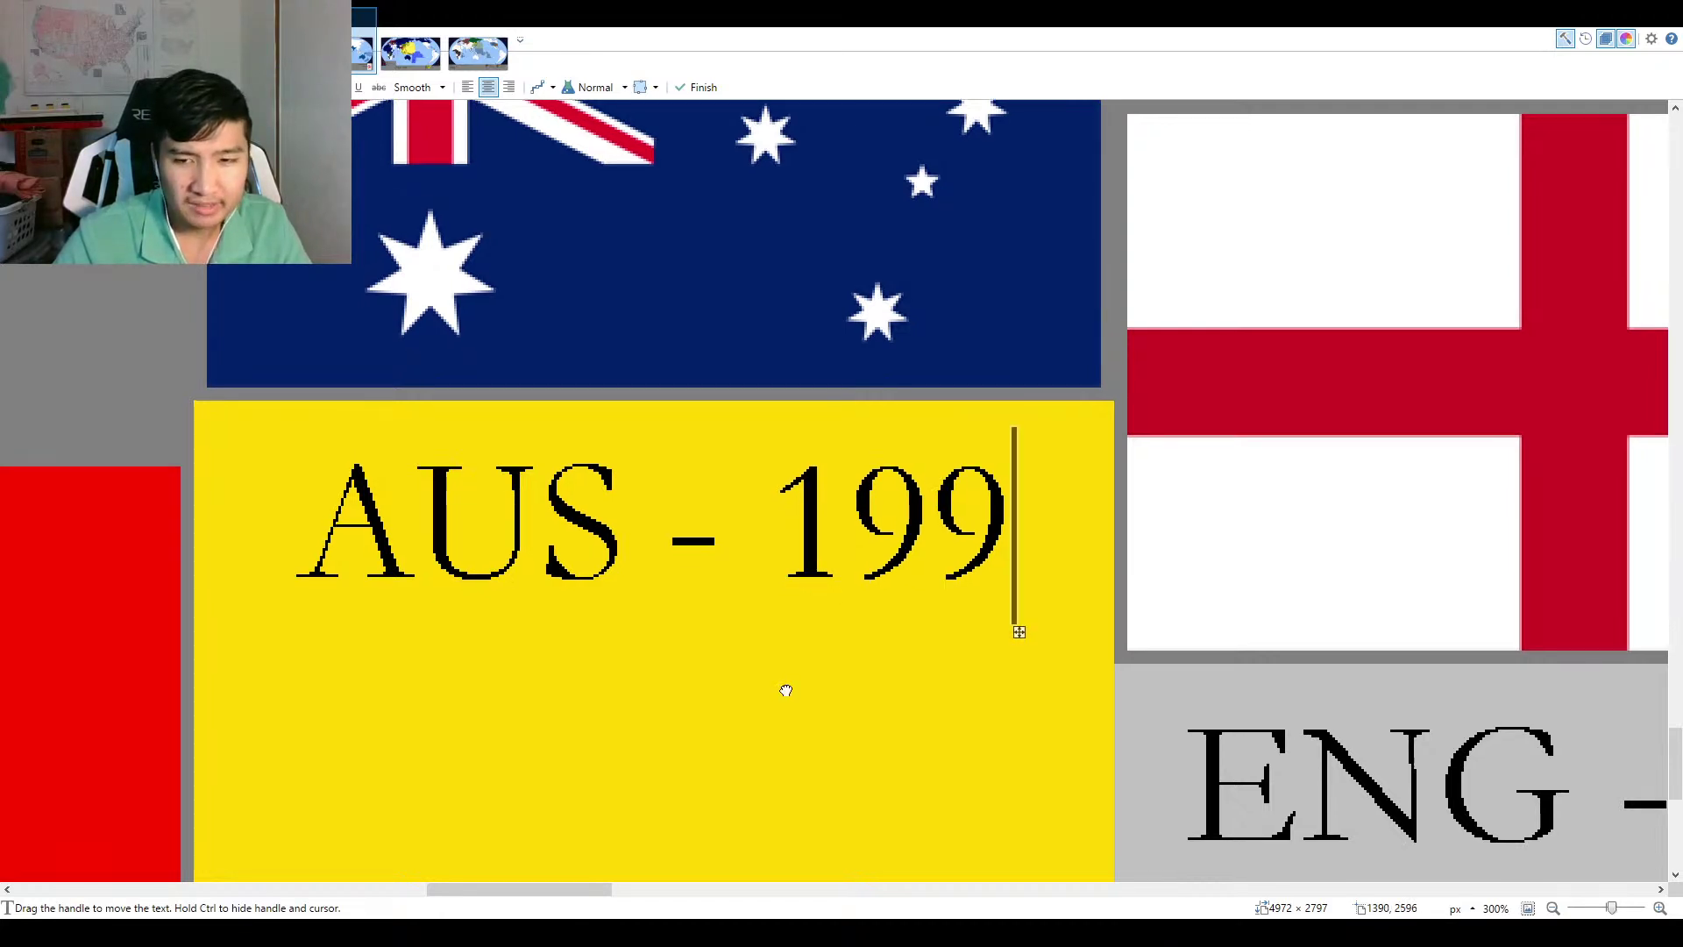
Add the text "- 136" to England's silver label and align its dash with the existing one.
scroll(1057, 638, right, 5)
scroll(1057, 639, down, 3)
click(1004, 611)
text(- 136)
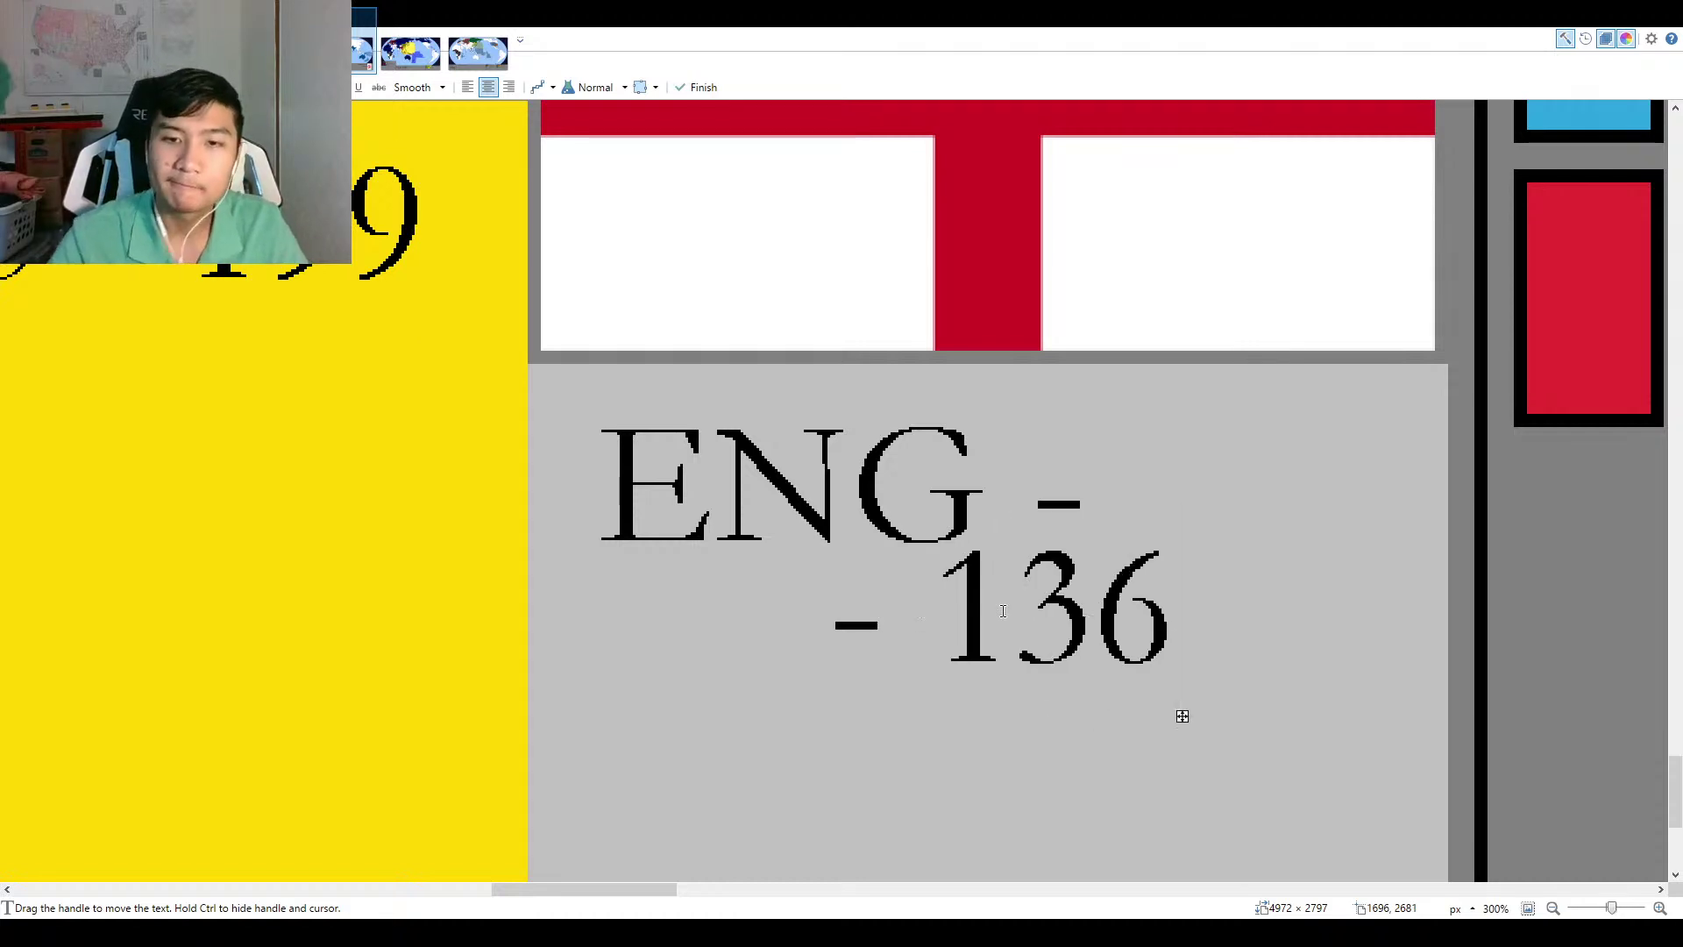
drag(1003, 611, 1242, 488)
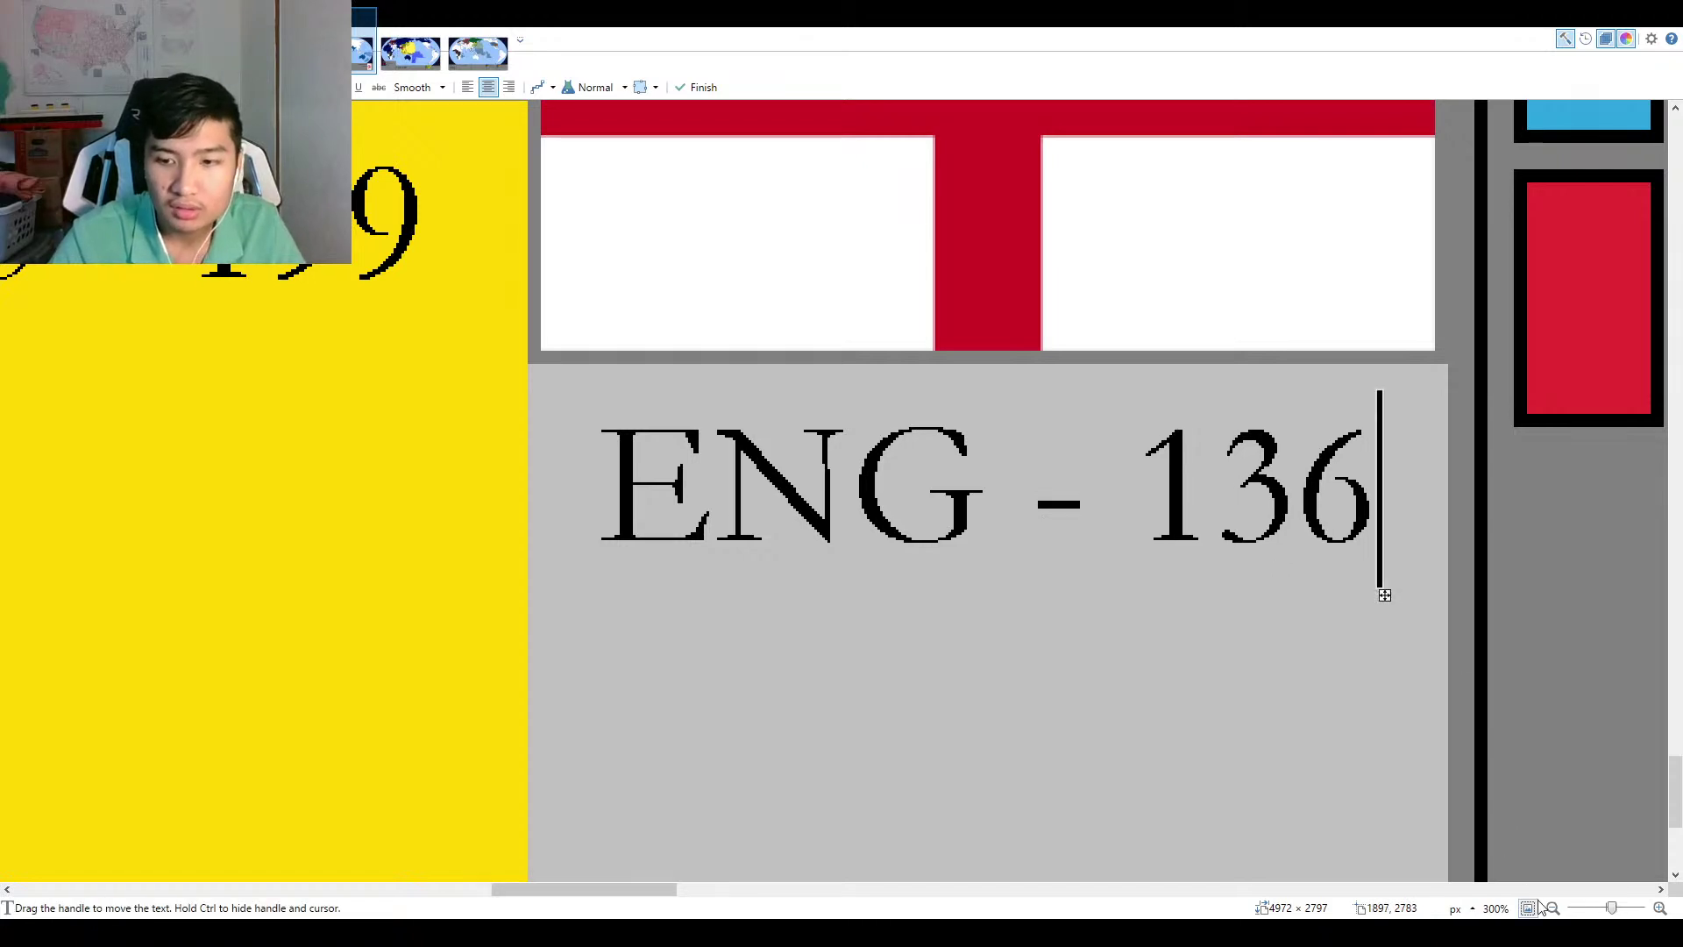
Commit the "ENG - 136" medal label beneath the England flag.
key(ctrl+b)
key(f)
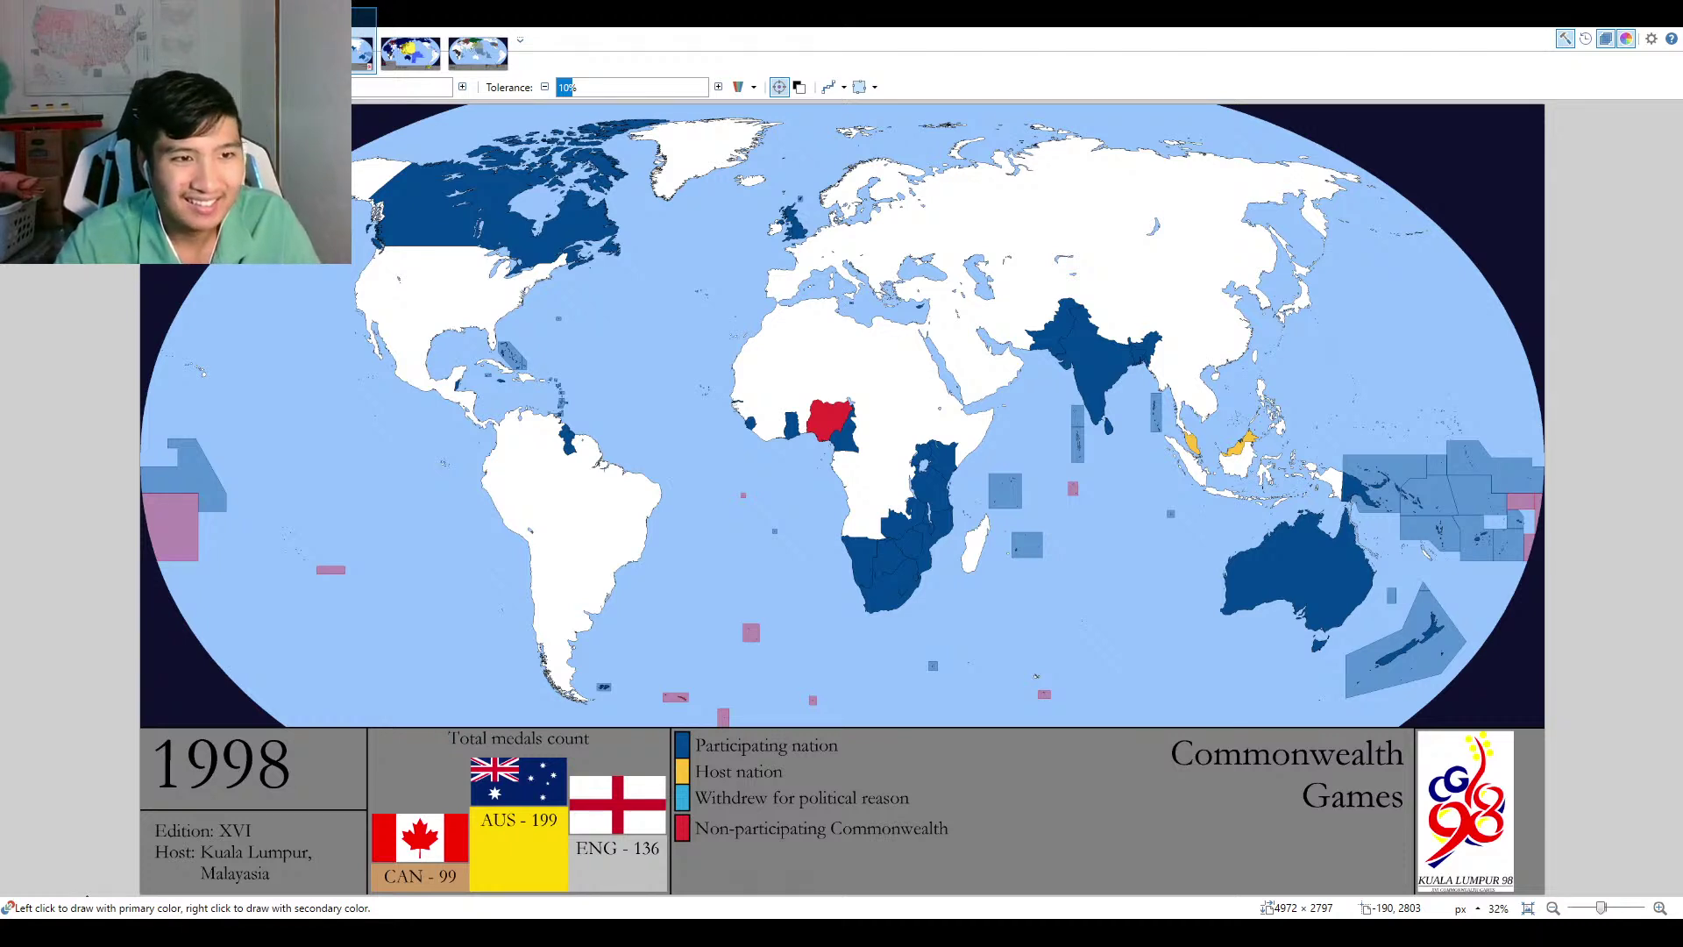
key(f)
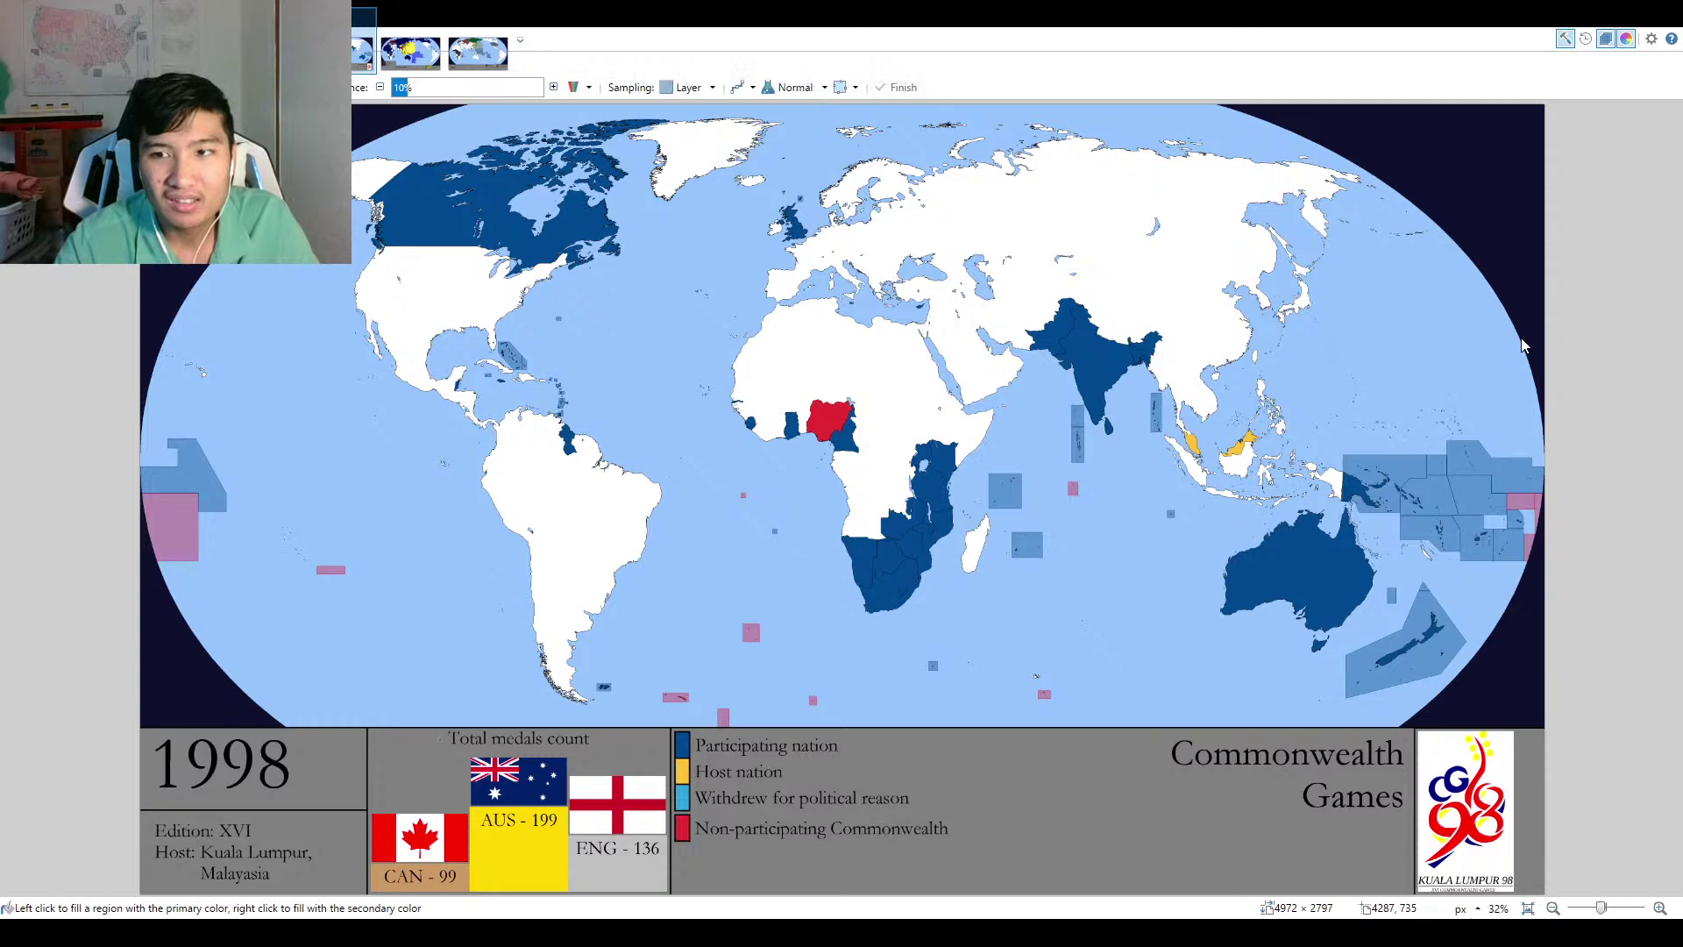
Write the year "2002" in left-aligned text directly over the old year 1998.
ctrl+scroll(304, 780, up, 3)
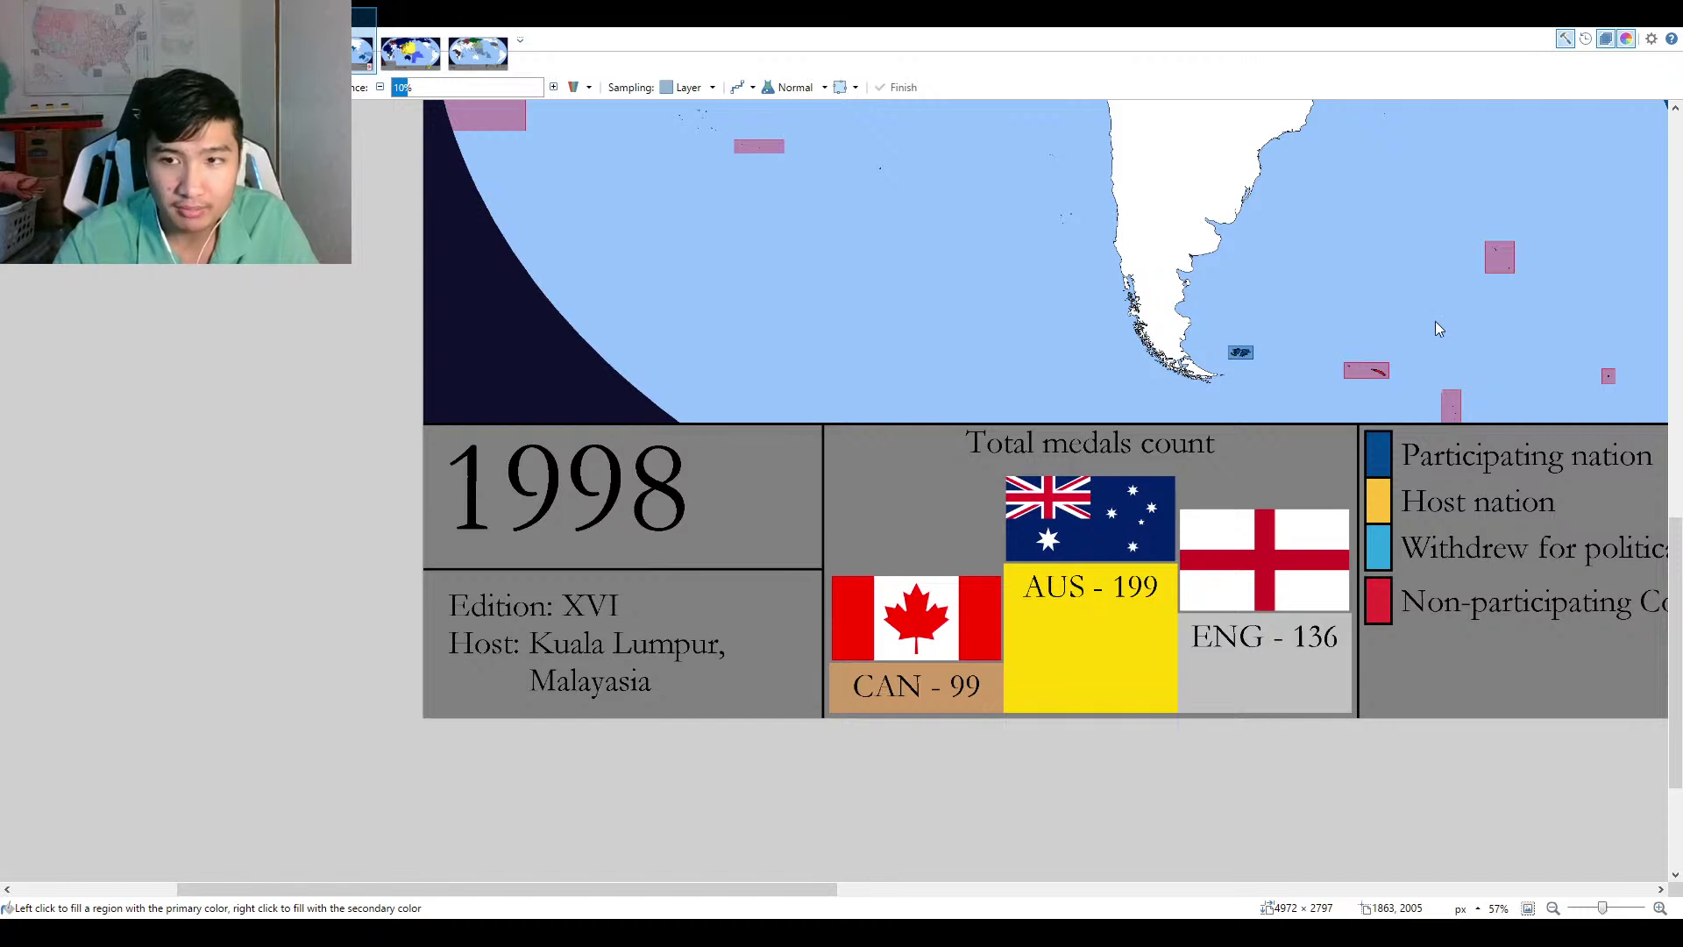
key(t)
click(485, 481)
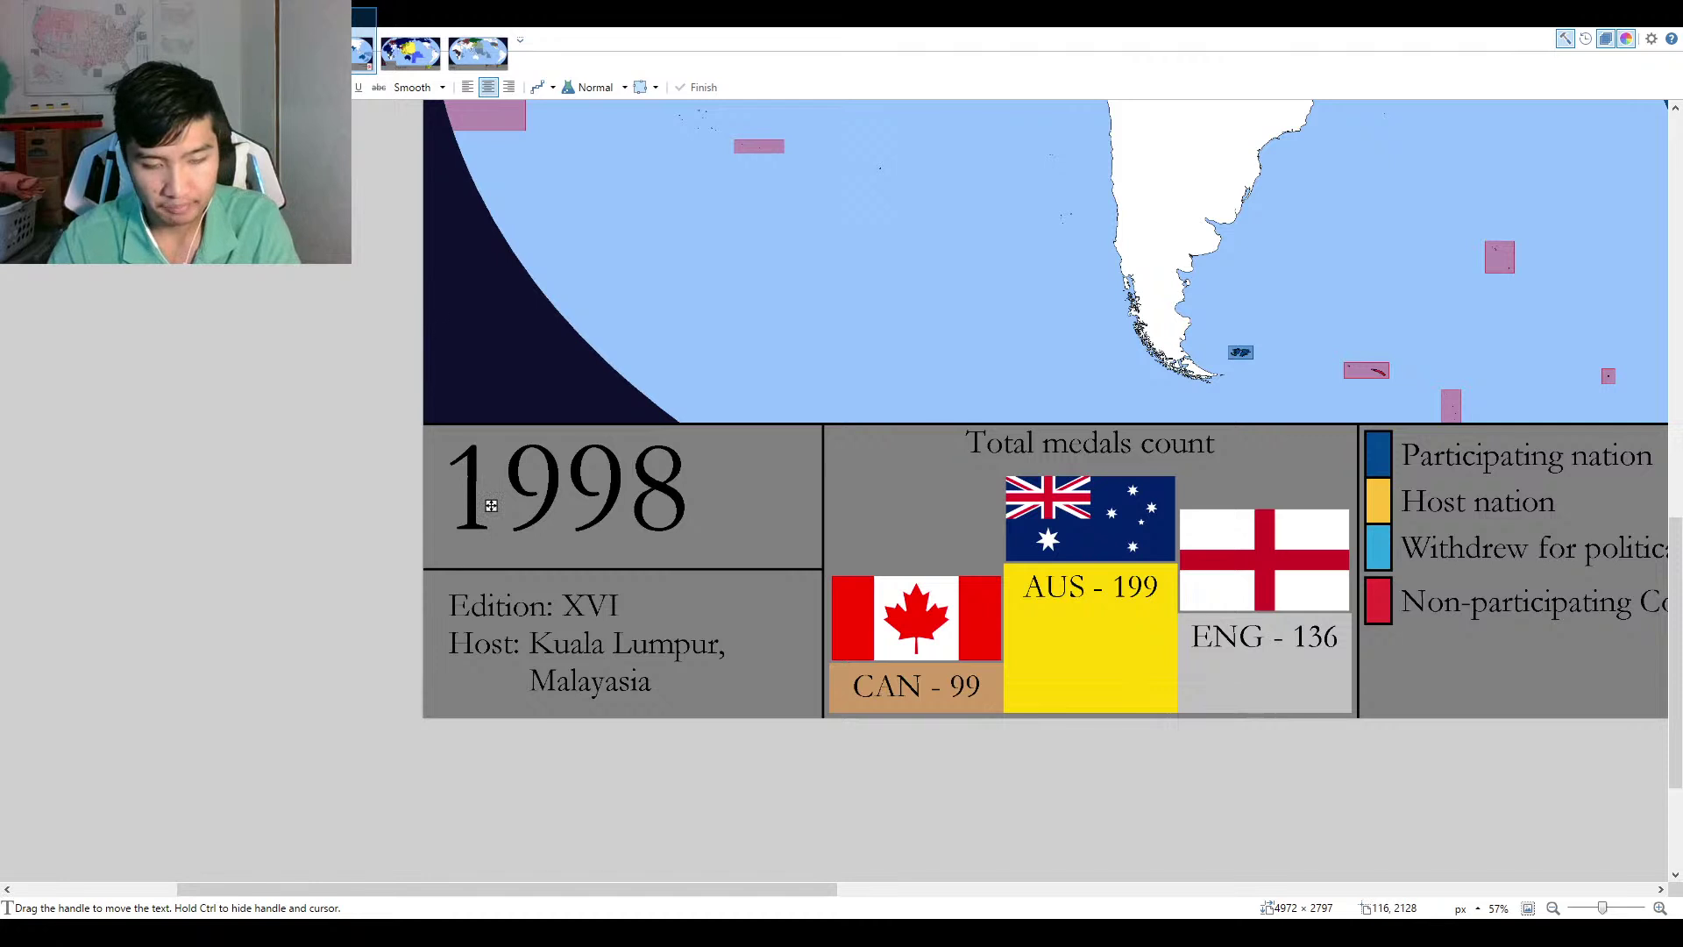
text(1)
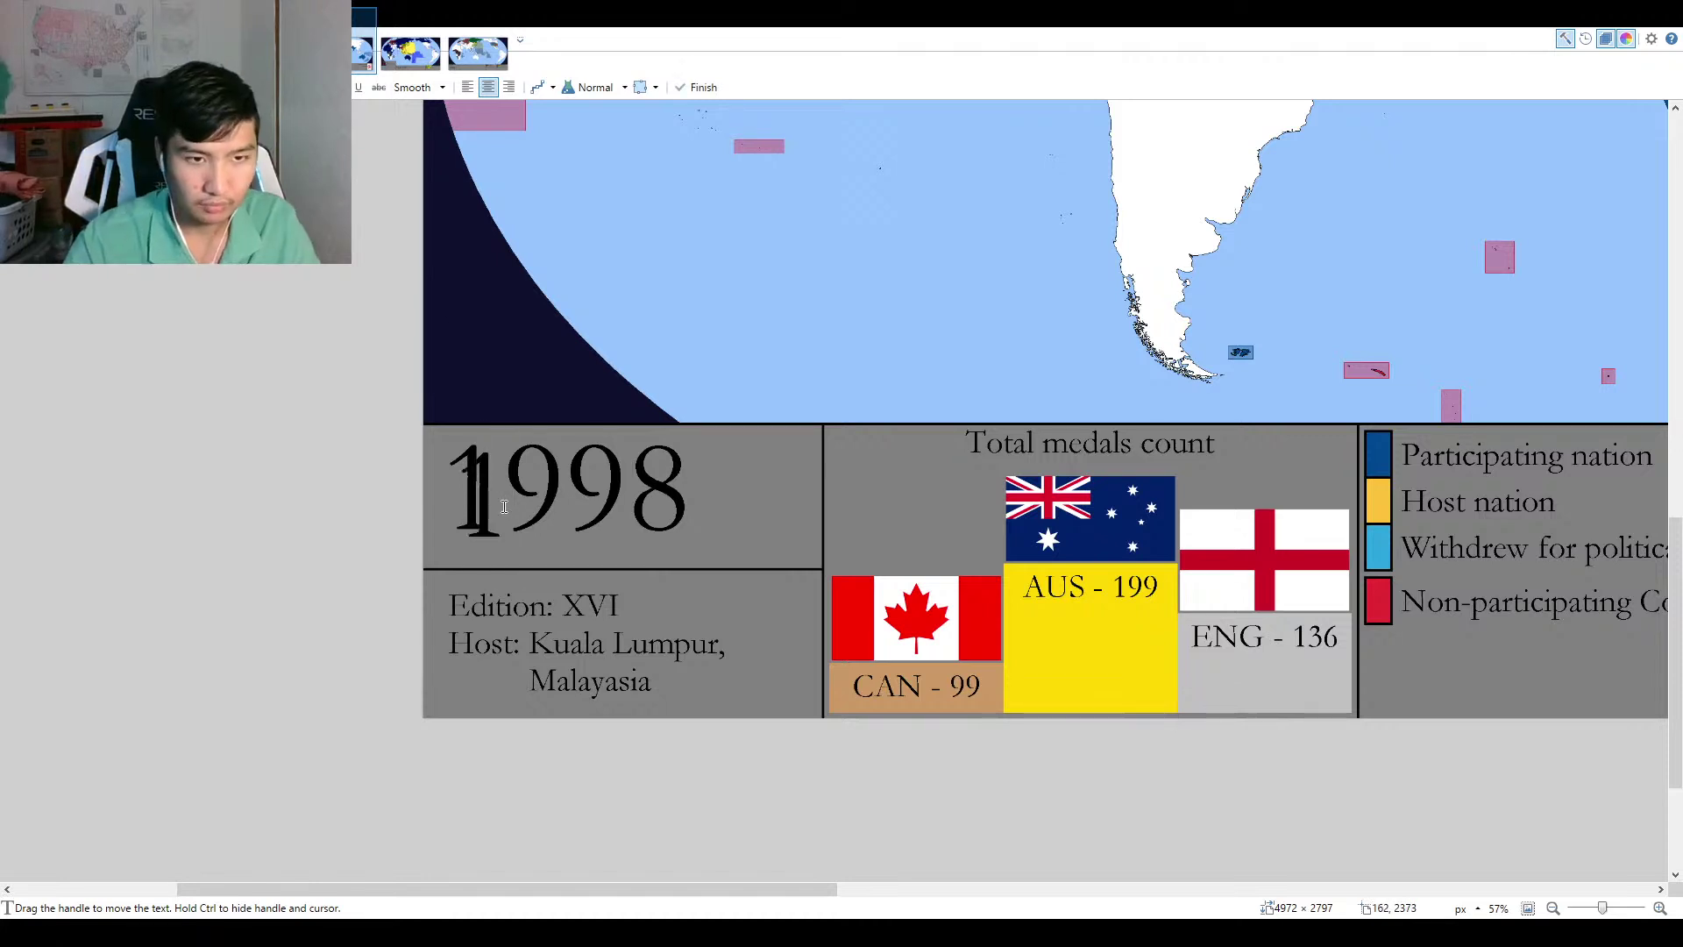
scroll(504, 507, up, 2)
click(468, 87)
scroll(459, 448, up, 2)
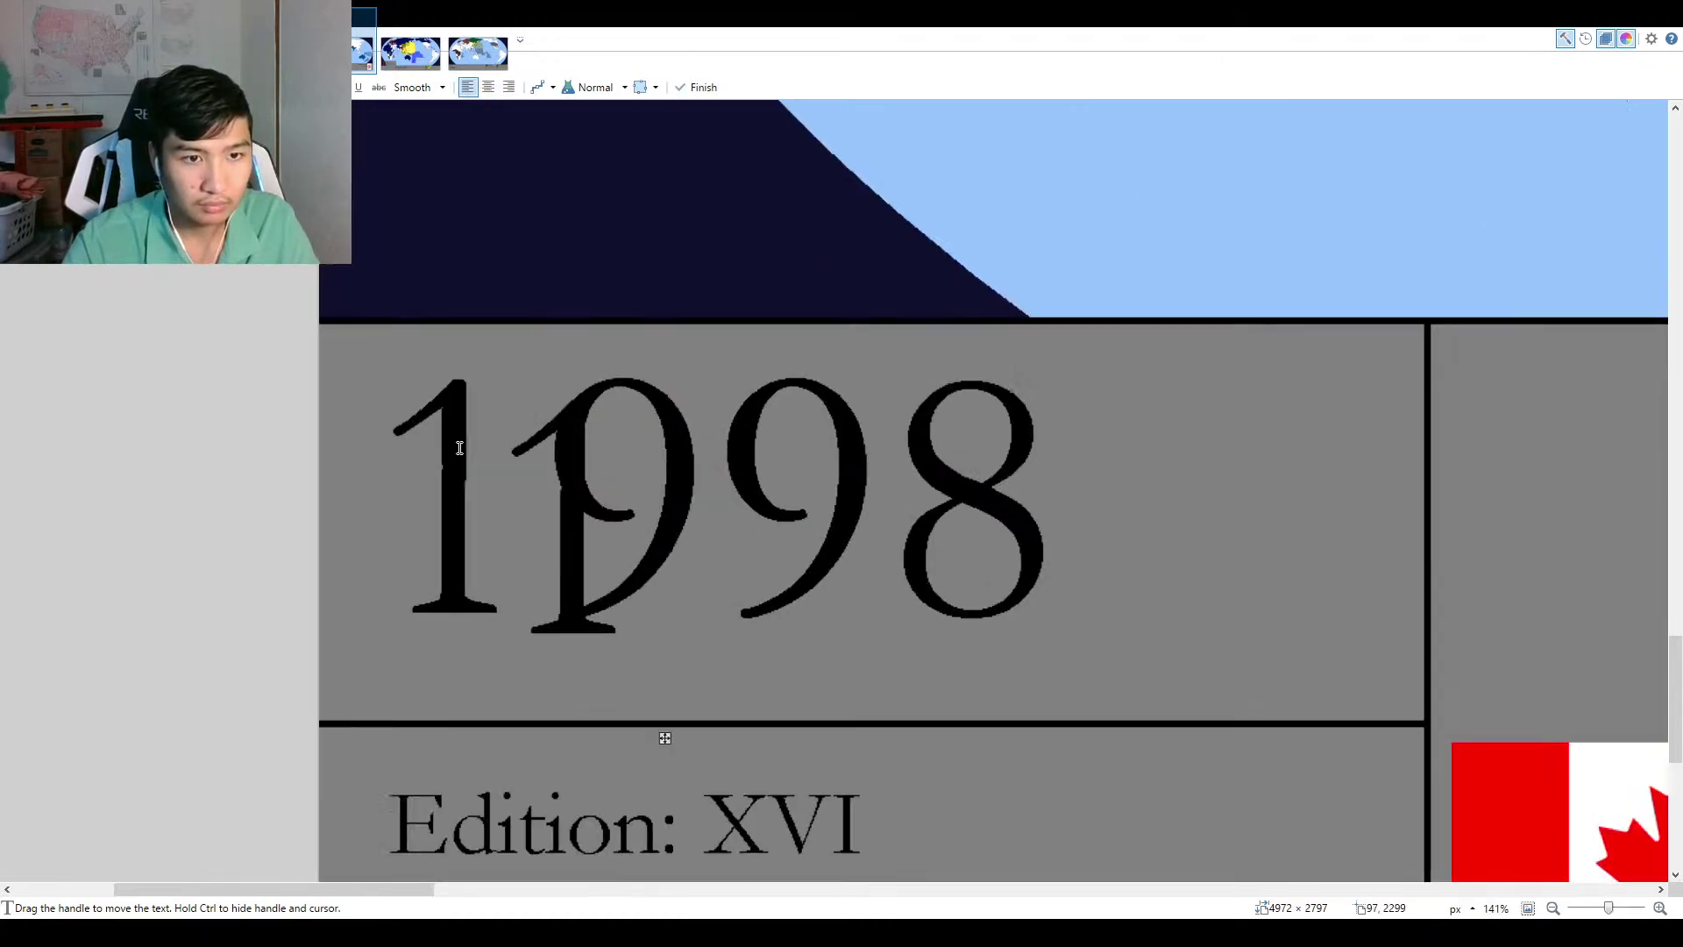
scroll(459, 447, up, 2)
drag(375, 488, 443, 453)
key(BackSpace)
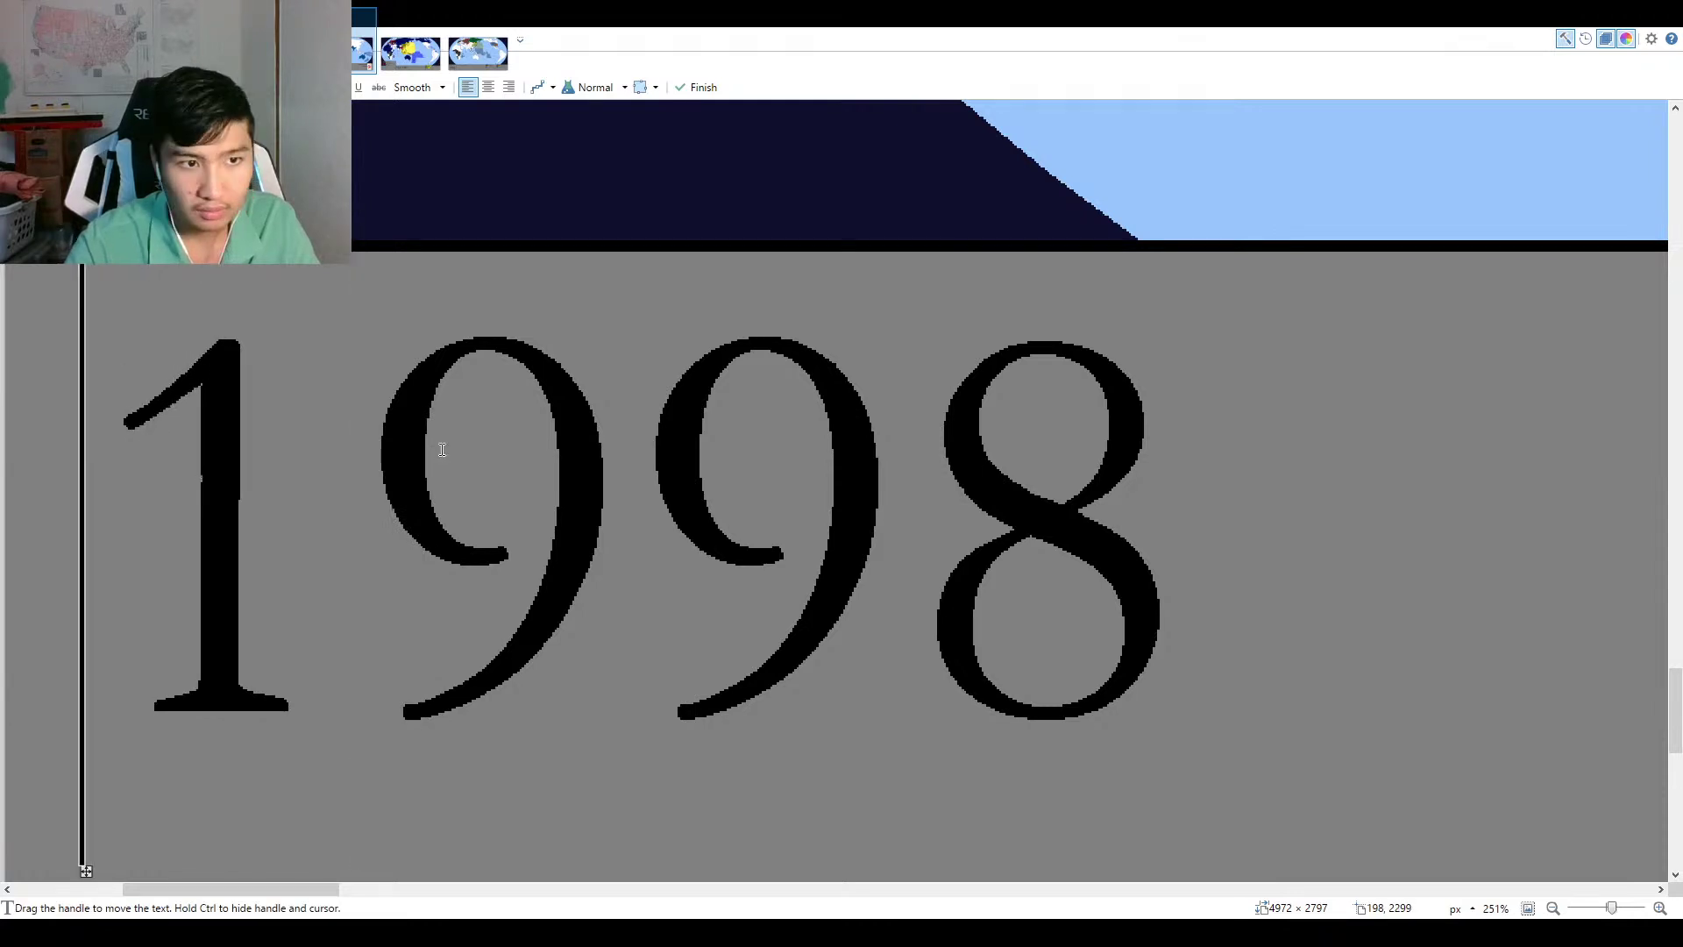
text(2002)
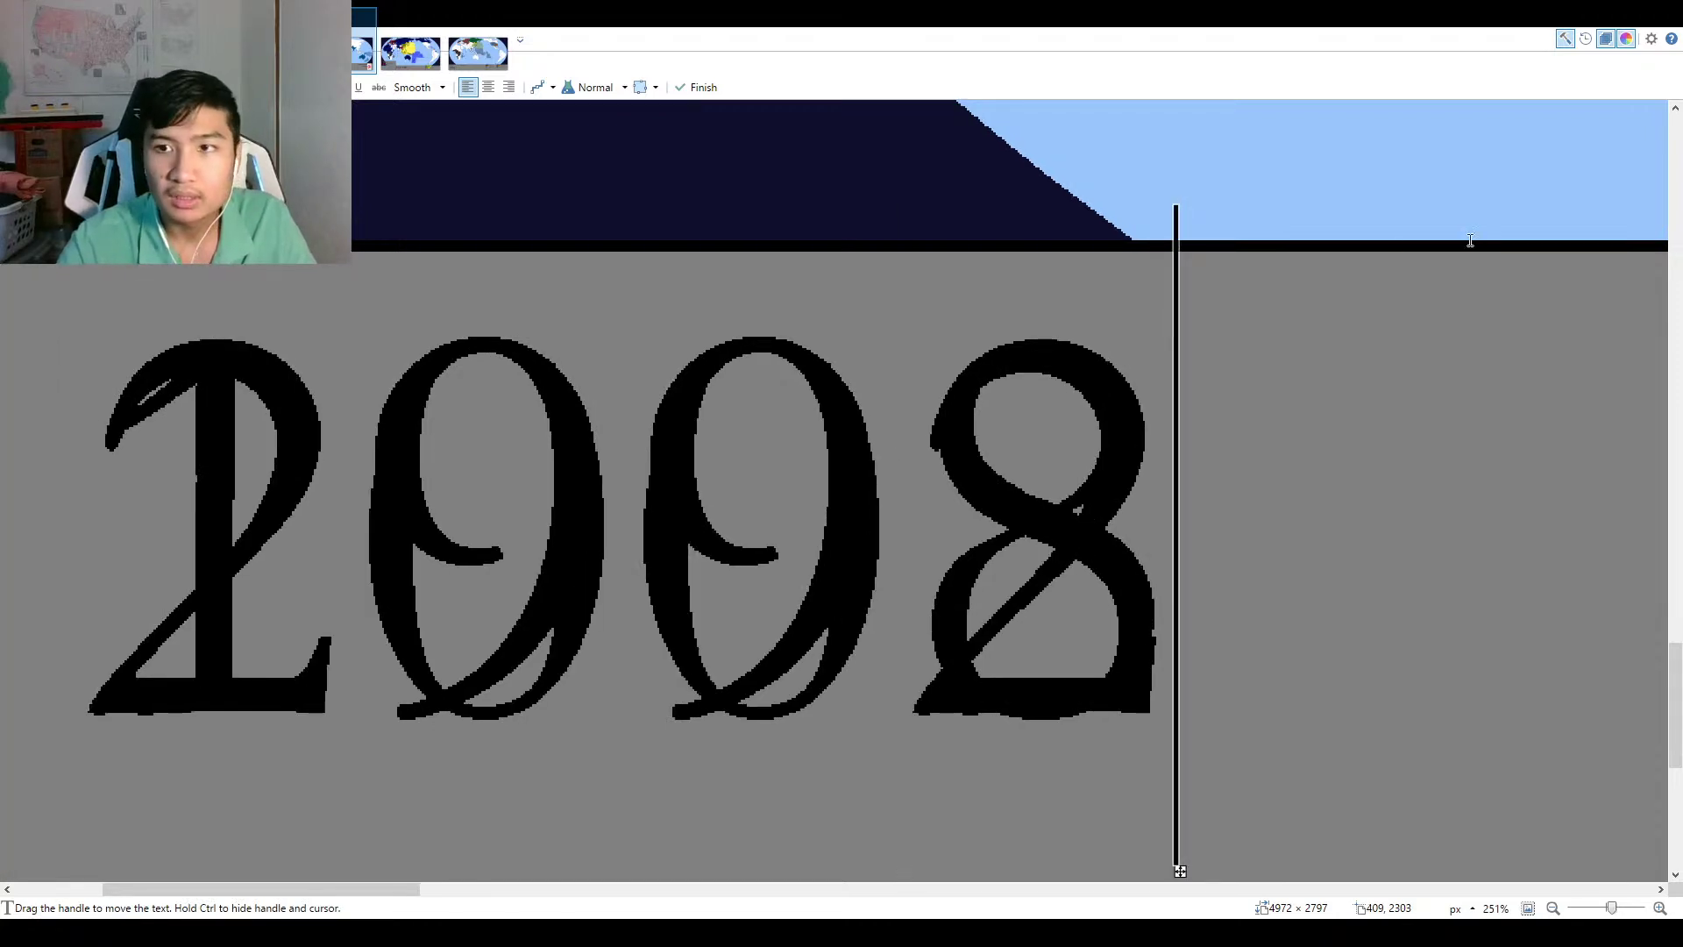
ctrl+scroll(1496, 239, down, 3)
key(Escape)
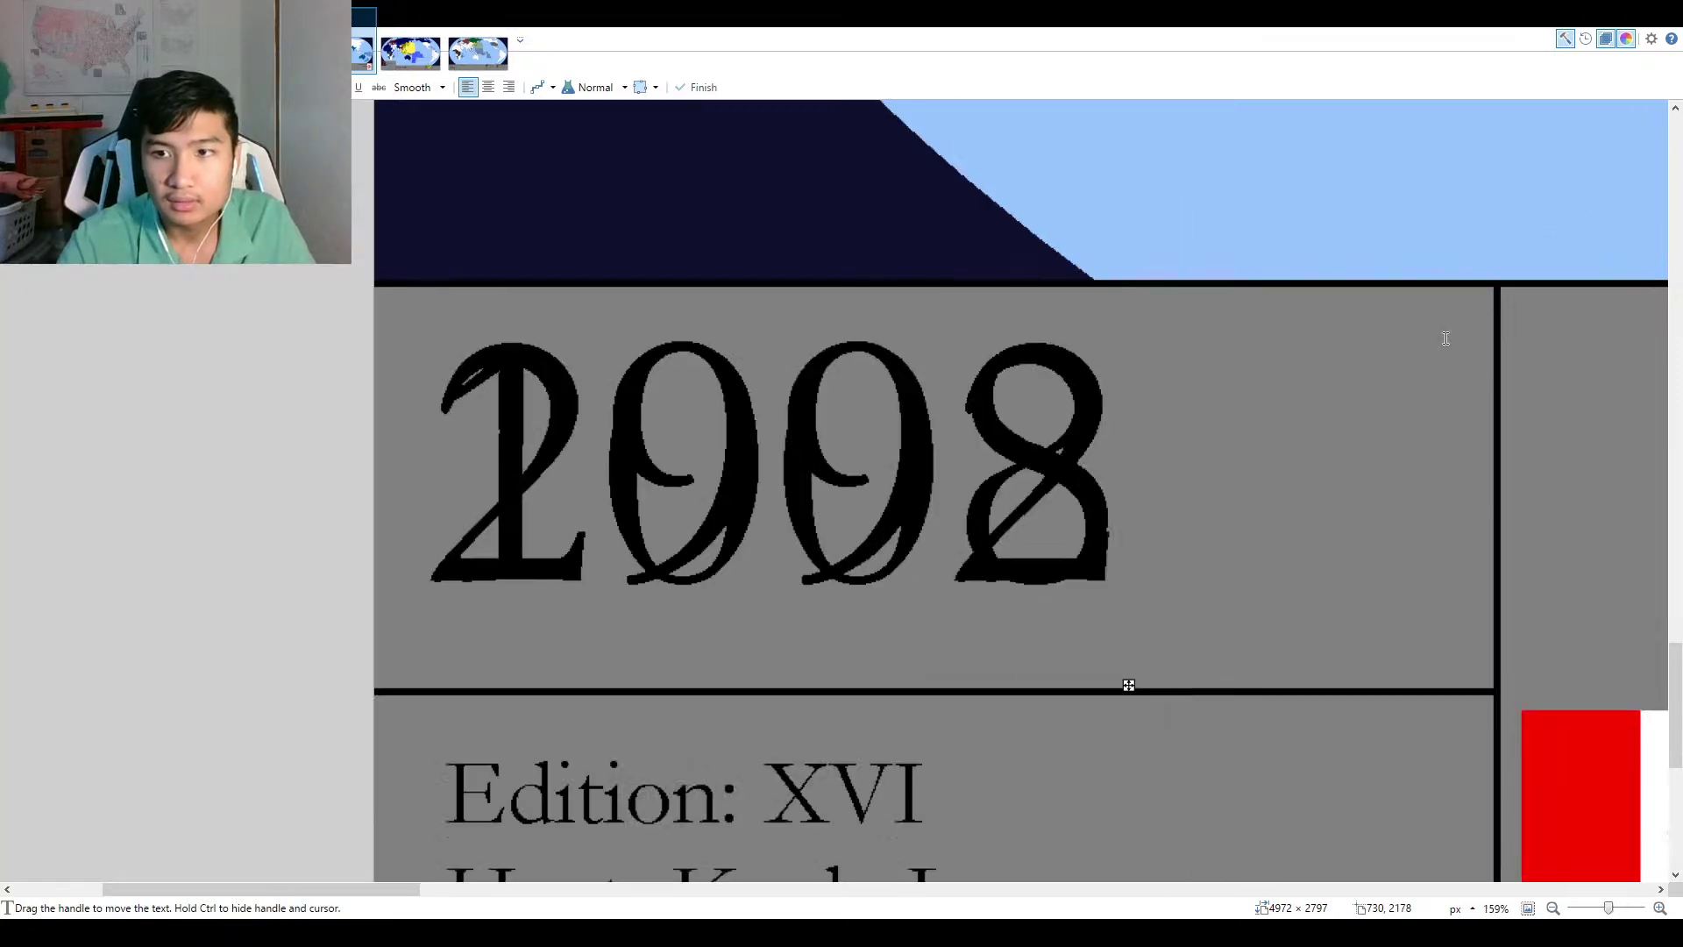
Cover the old year 1998 behind the new year with a background-grey rectangle about 535 × 215 pixels.
key(o)
scroll(1227, 578, down, 1)
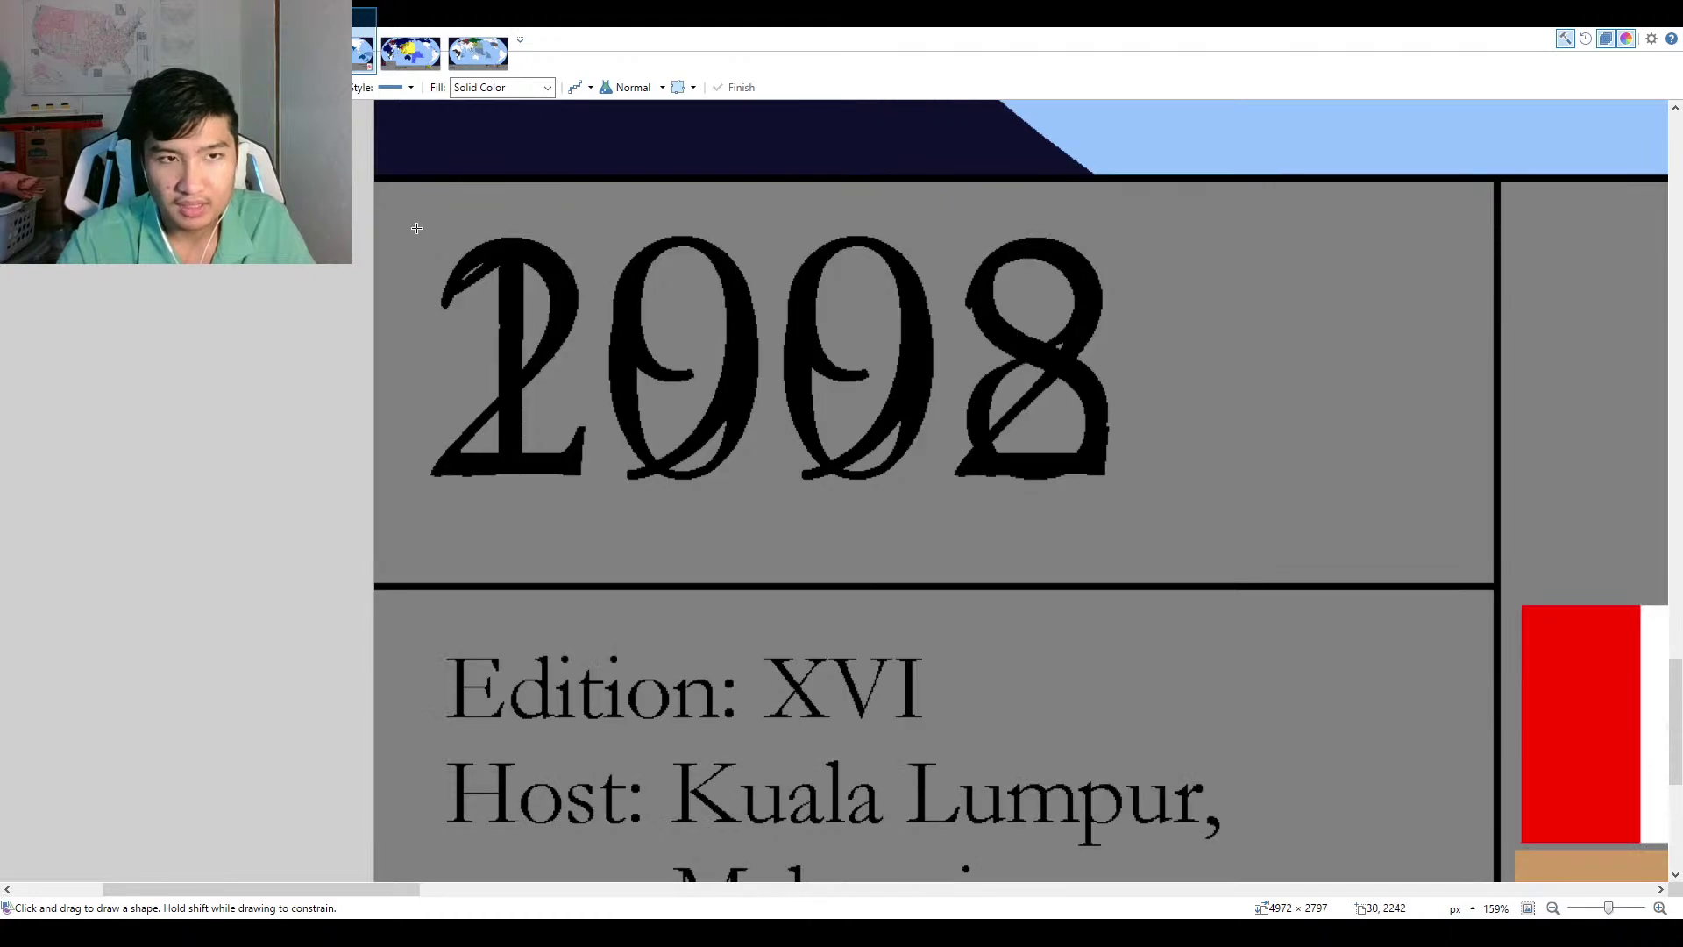
drag(460, 245, 1183, 518)
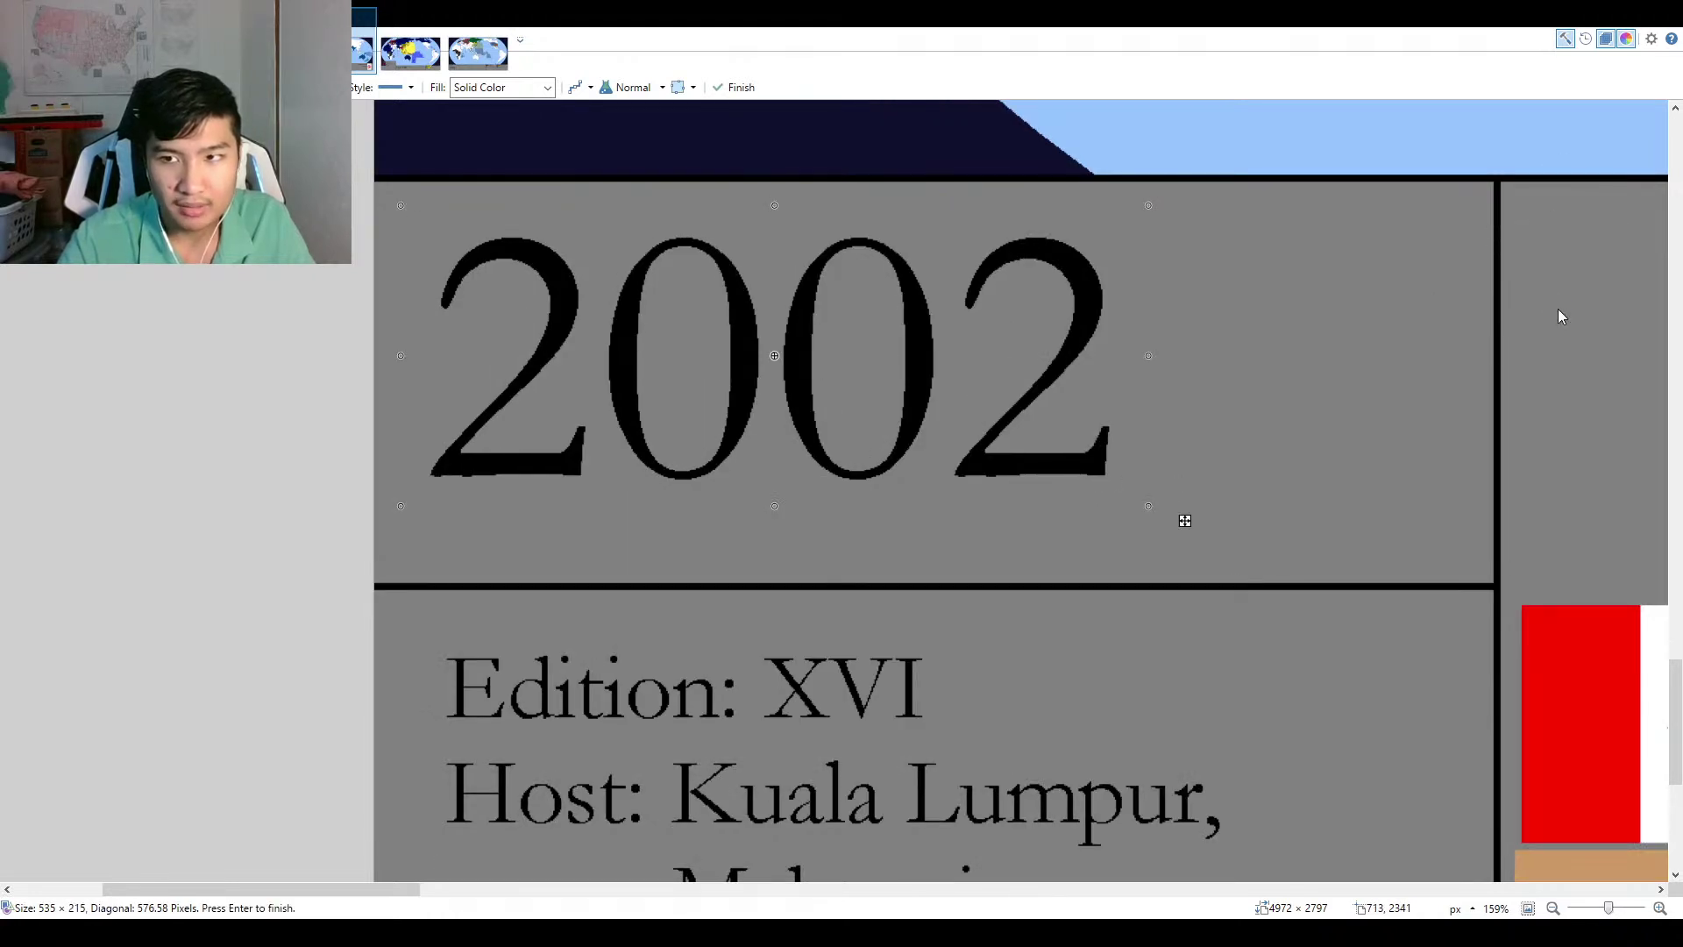
key(Return)
Extend the edition numeral to "XVII" with added text matched to the size of the edition line.
key(t)
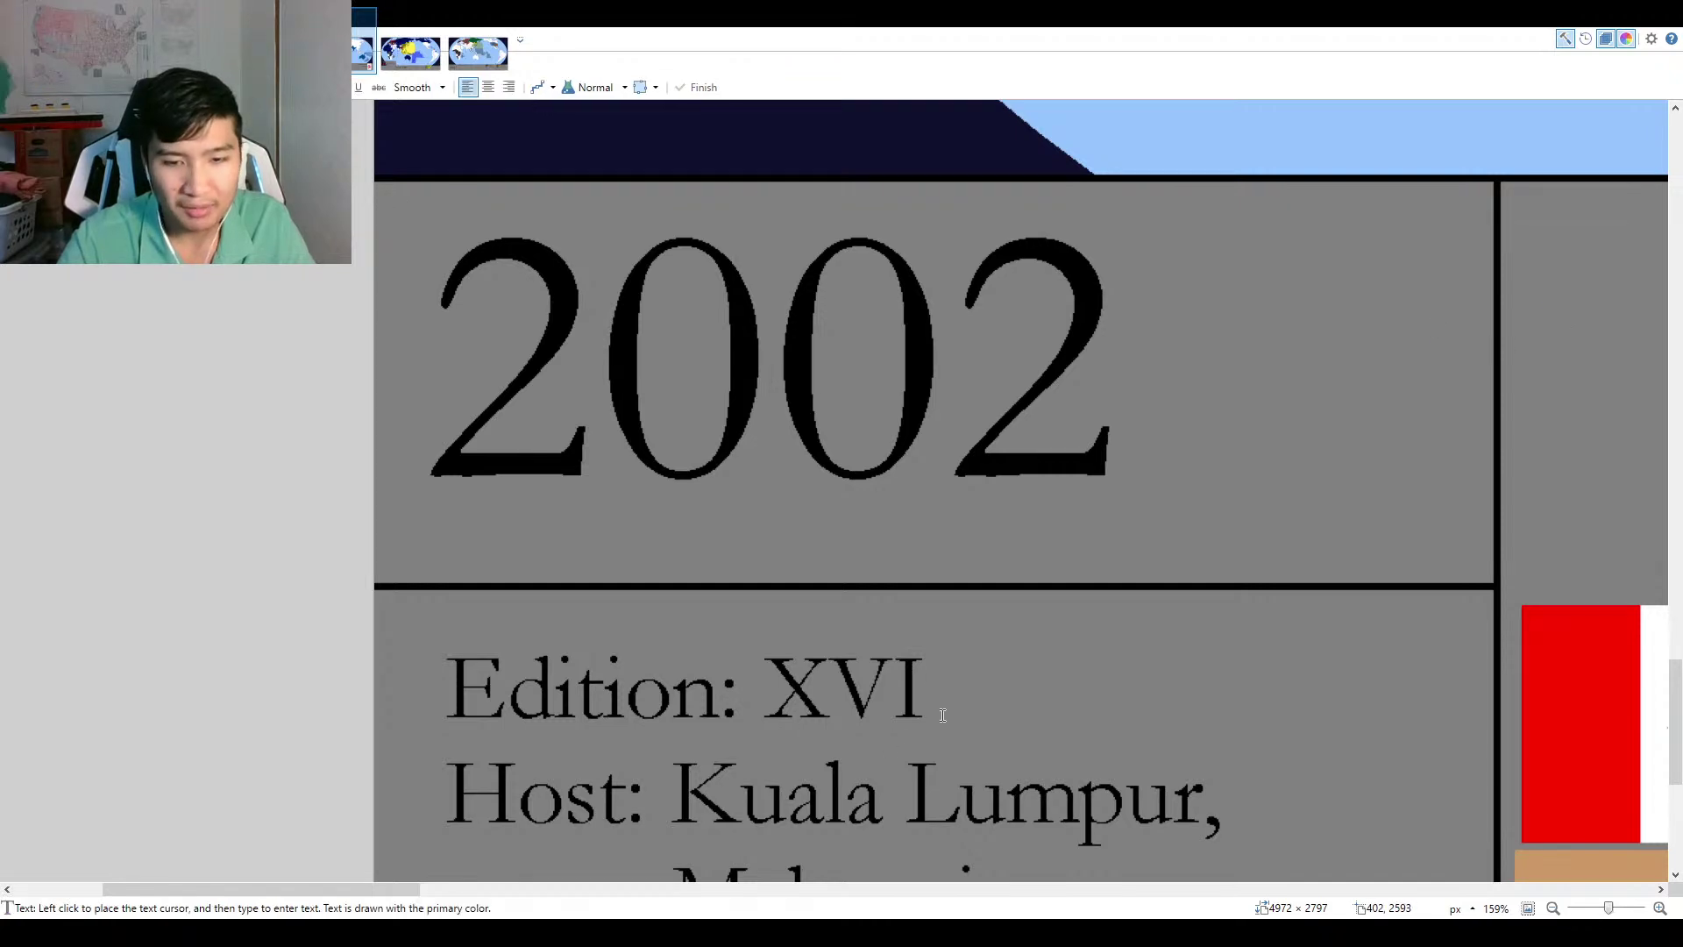
click(947, 714)
text(I)
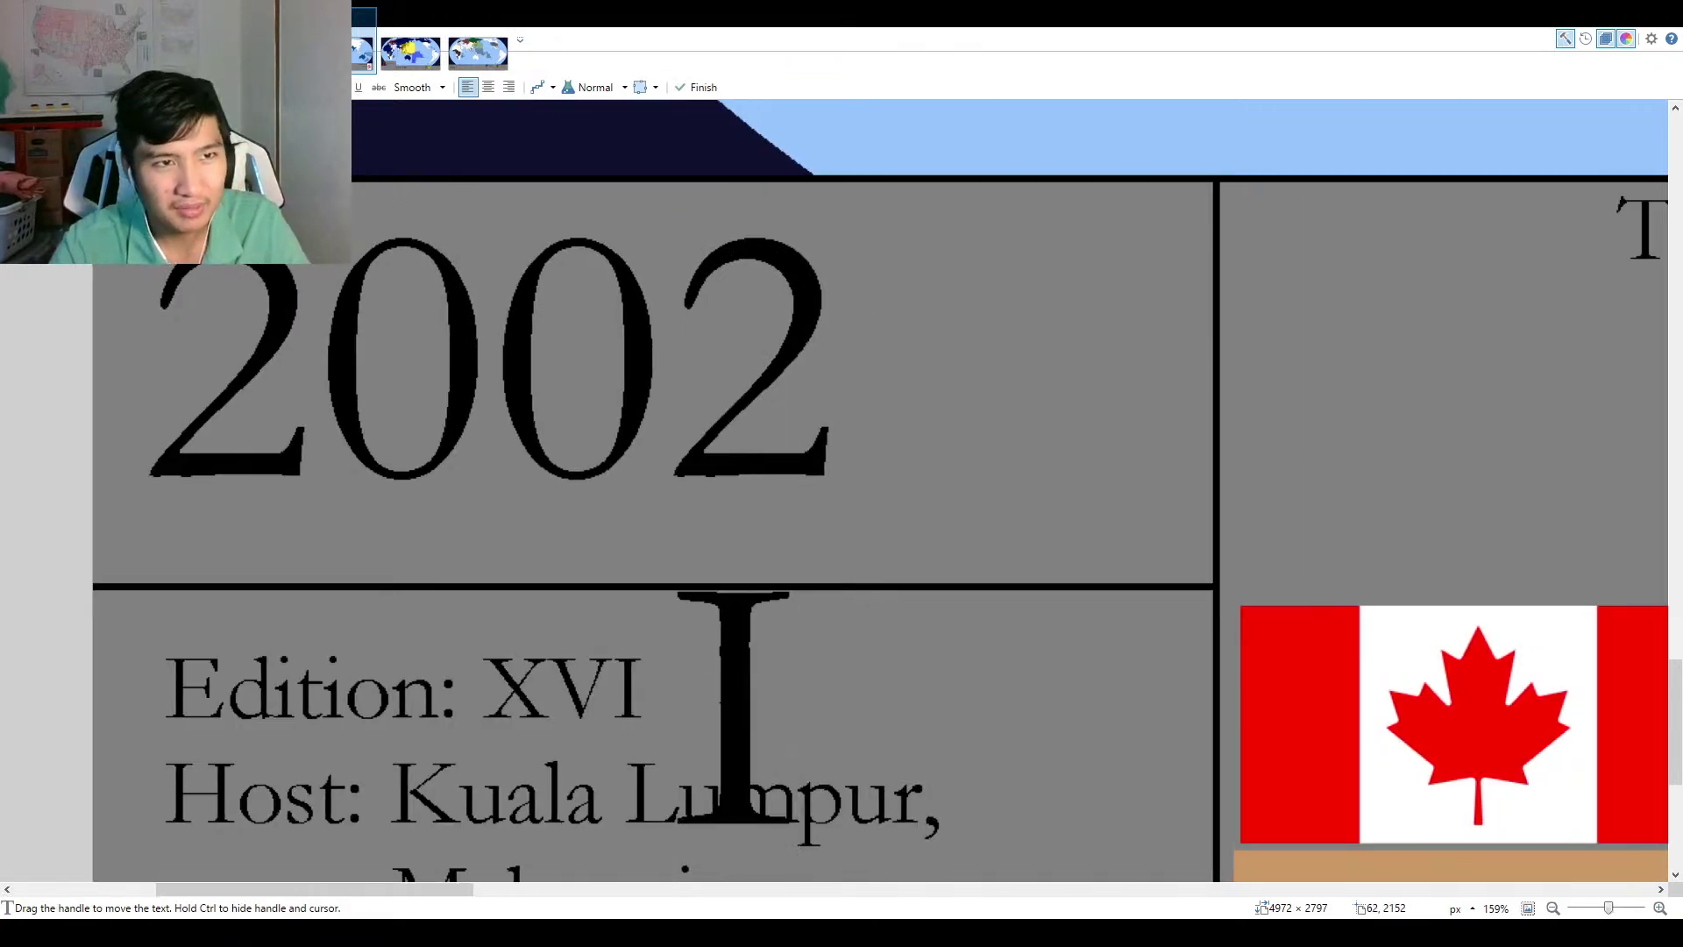
text(I)
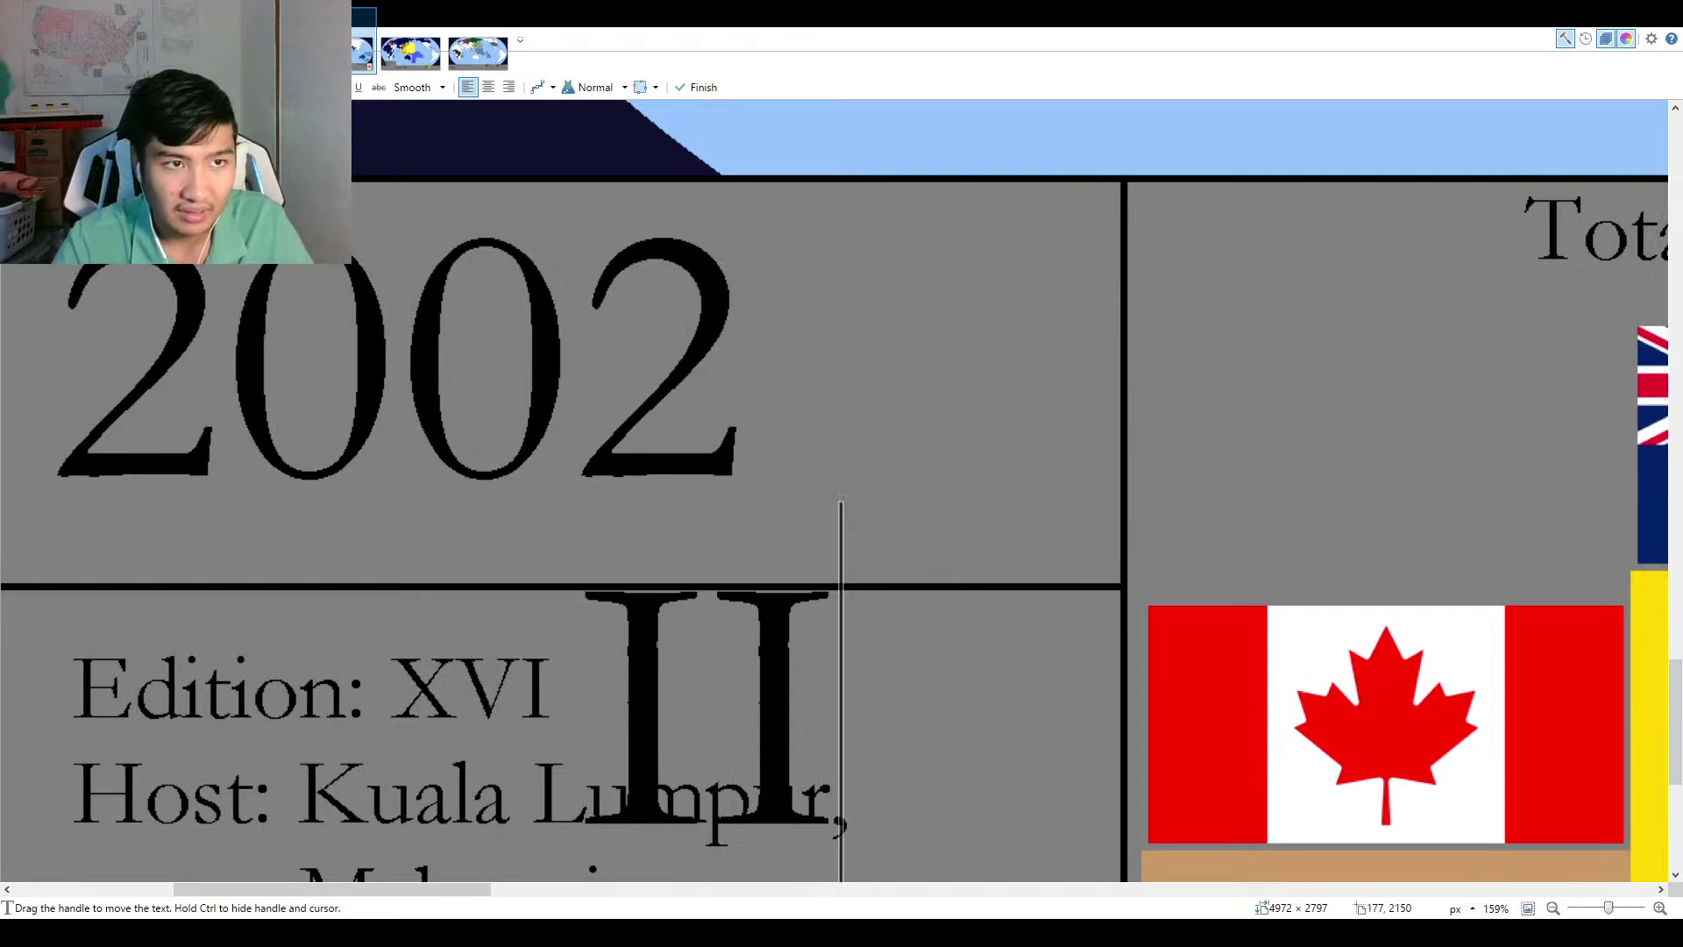
click(579, 710)
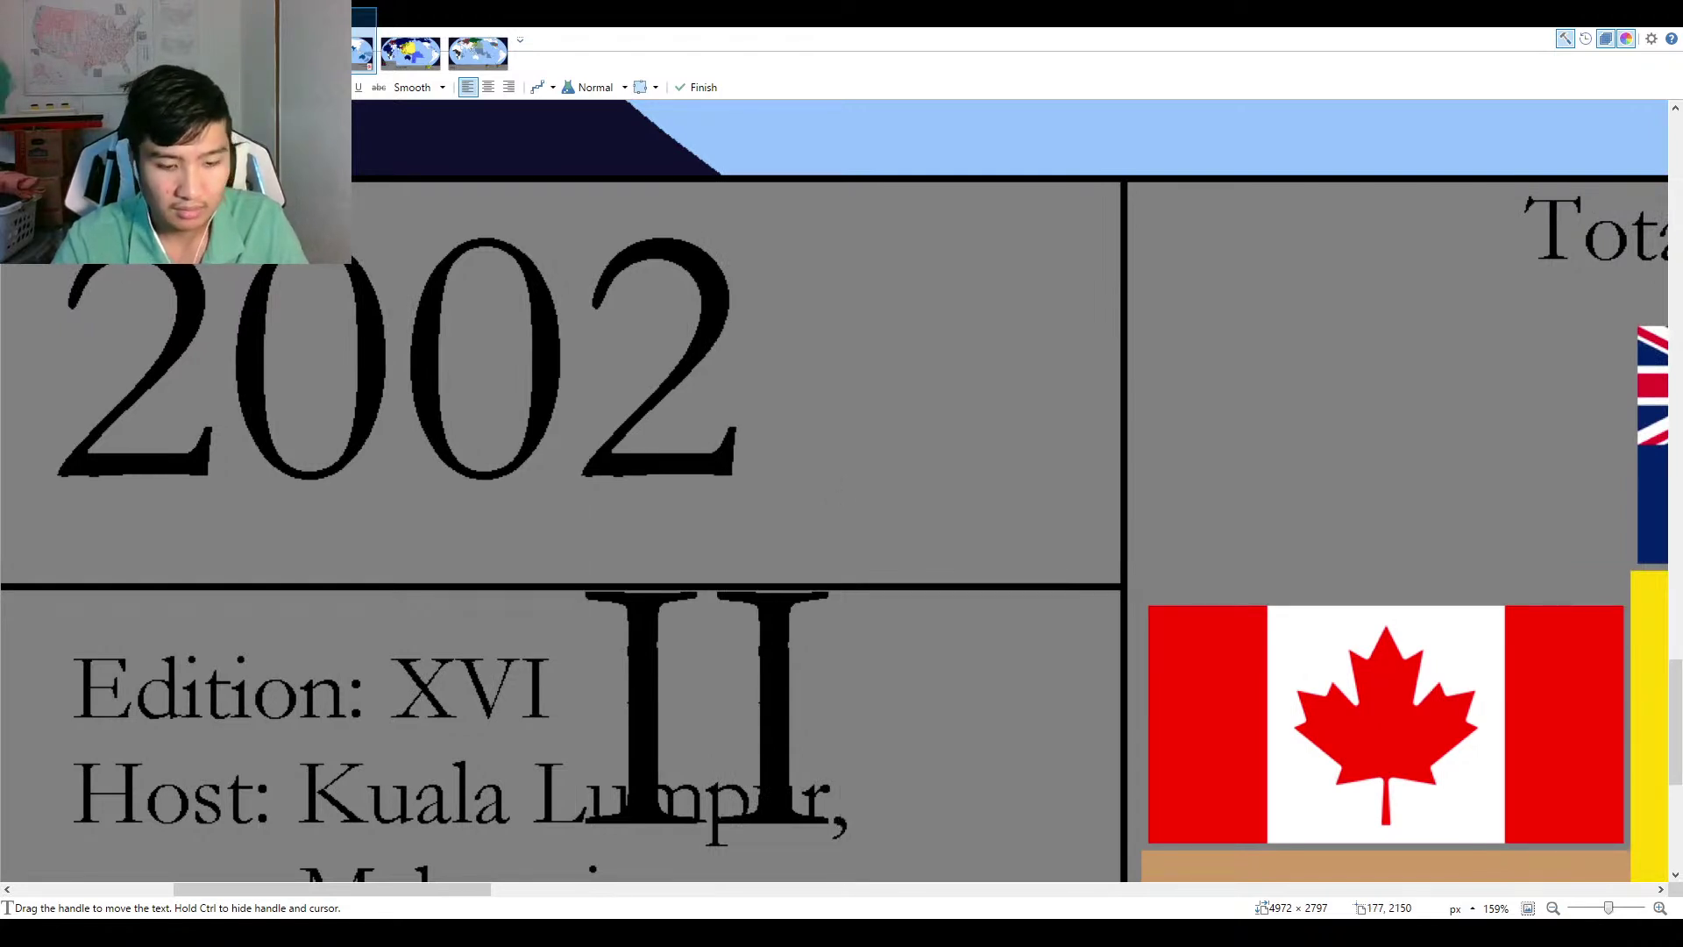
click(290, 86)
drag(651, 771, 543, 718)
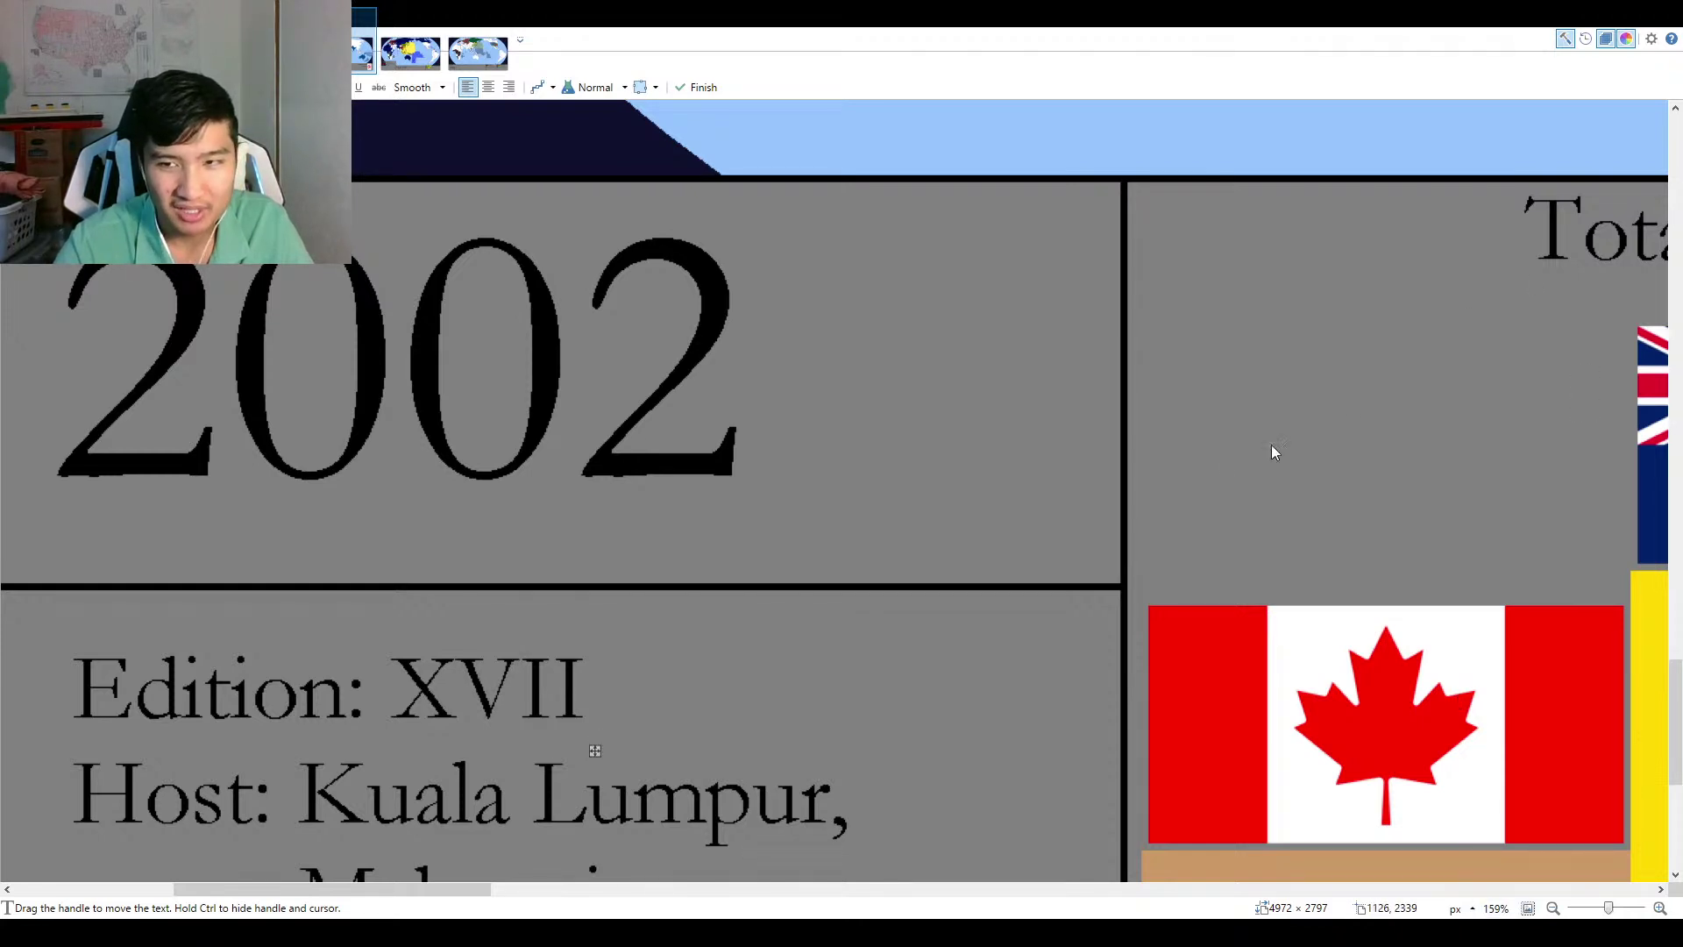
Cover the old host name "Kuala Lumpur, Malayasia" with a background-grey rectangle about 489 × 169 pixels.
scroll(1186, 465, down, 6)
key(o)
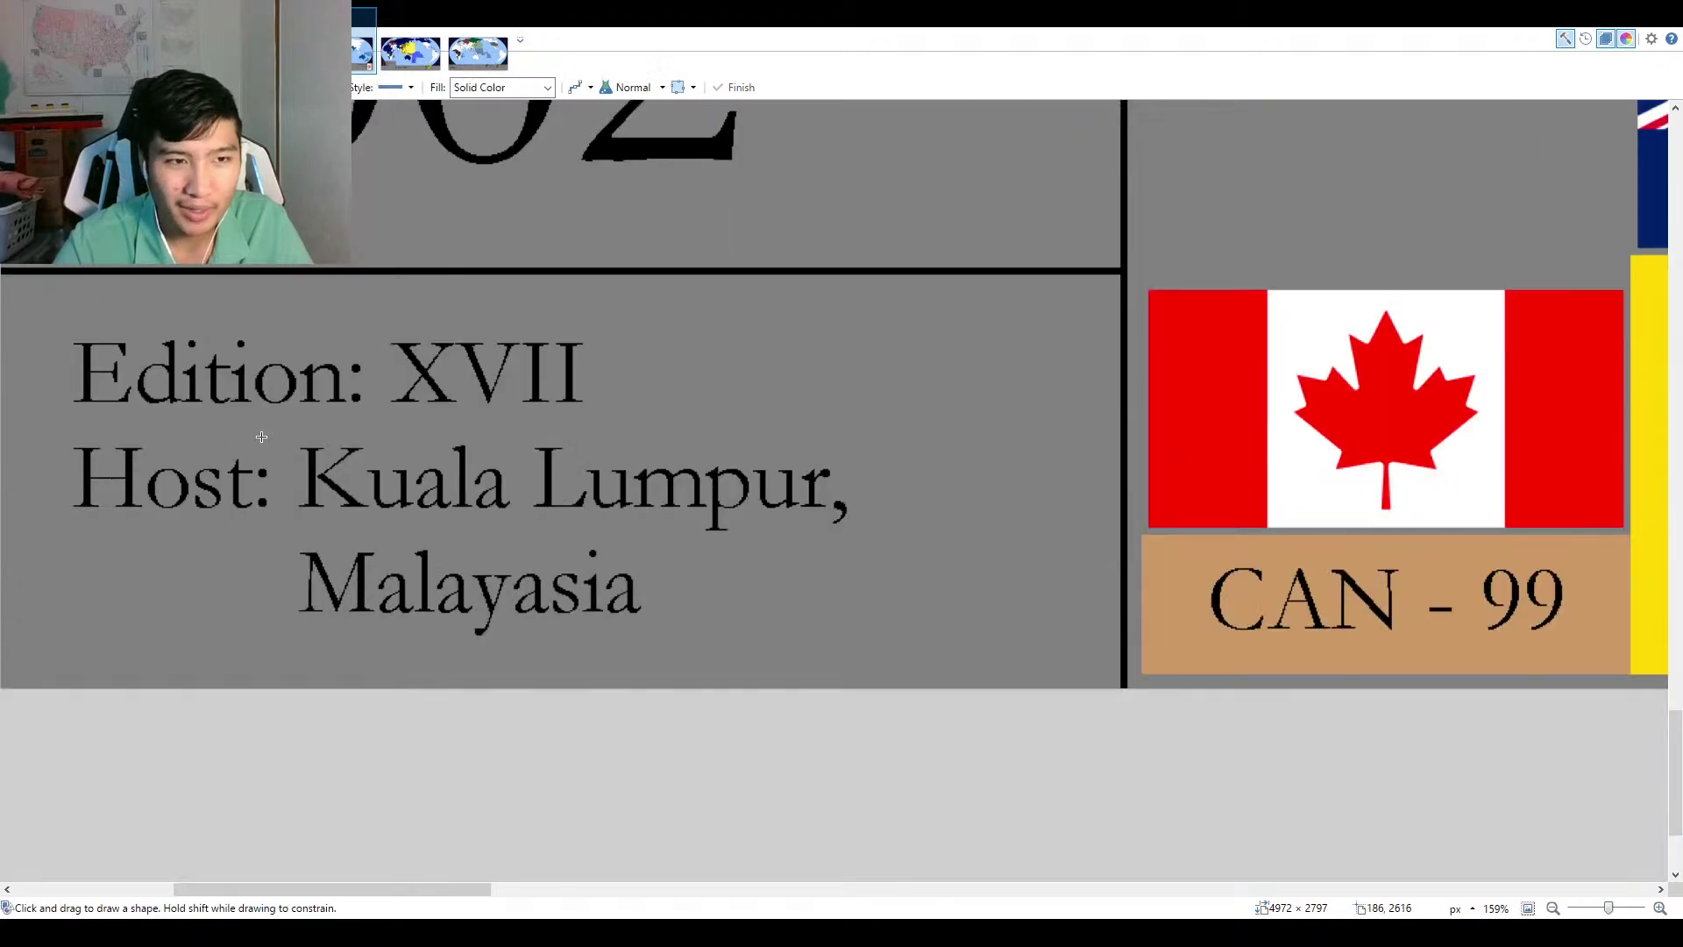
key(ctrl+z)
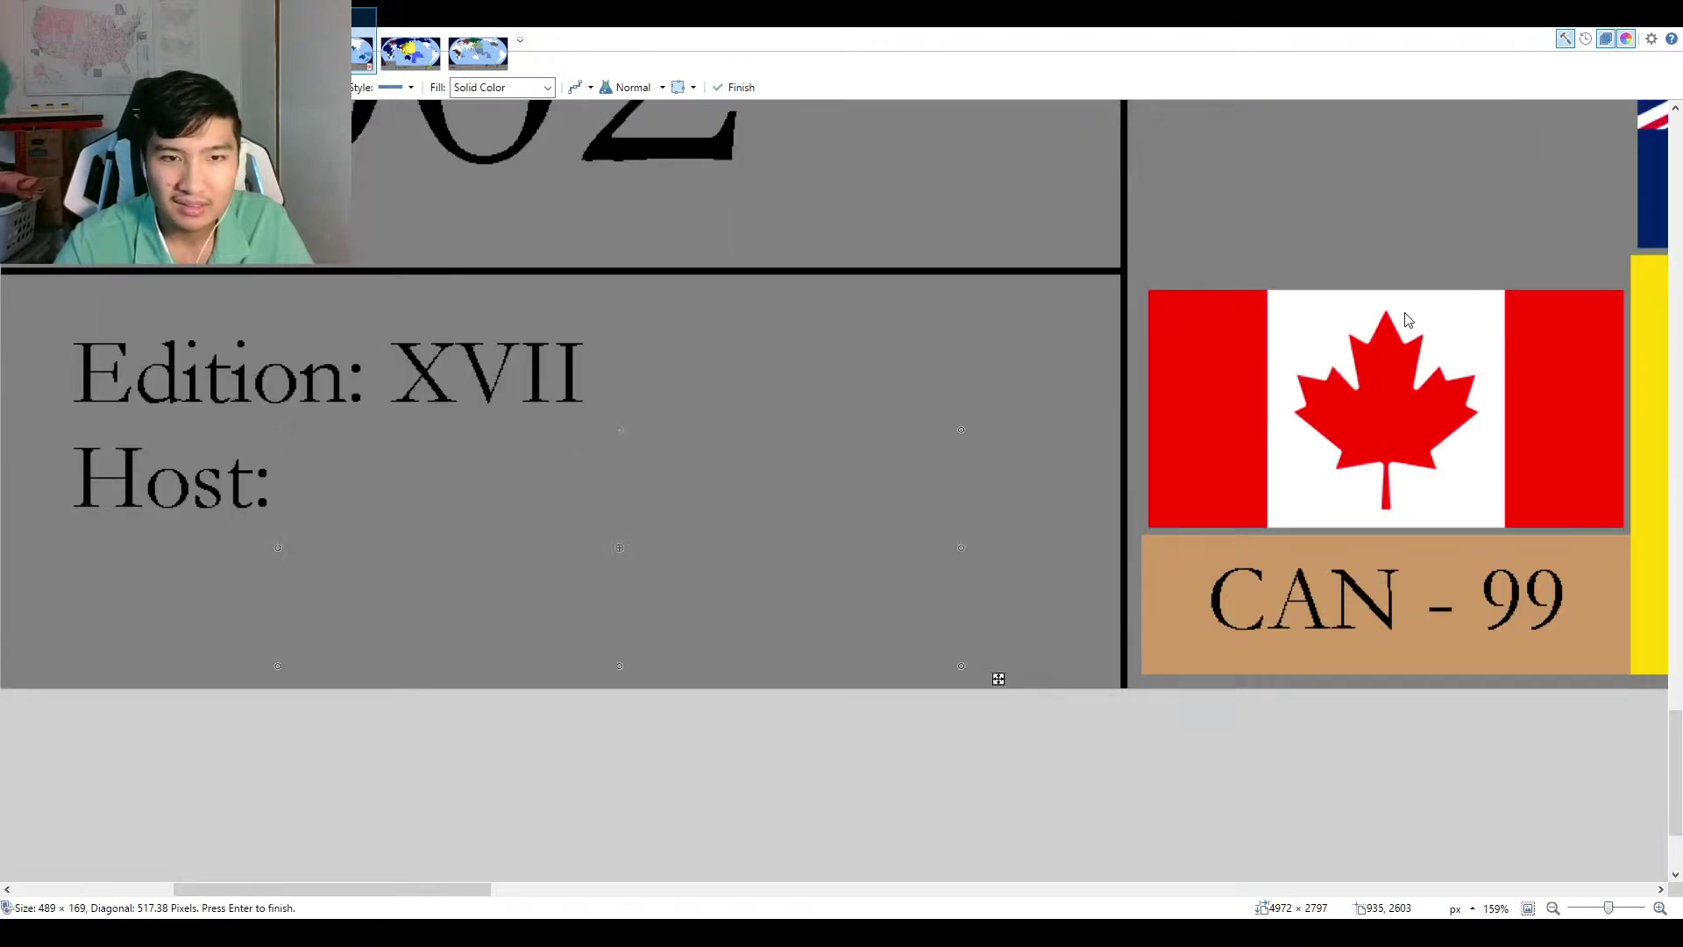
Write "Manchester, England" as the host after the "Host:" label.
key(t)
click(318, 500)
text(:)
scroll(342, 518, up, 4)
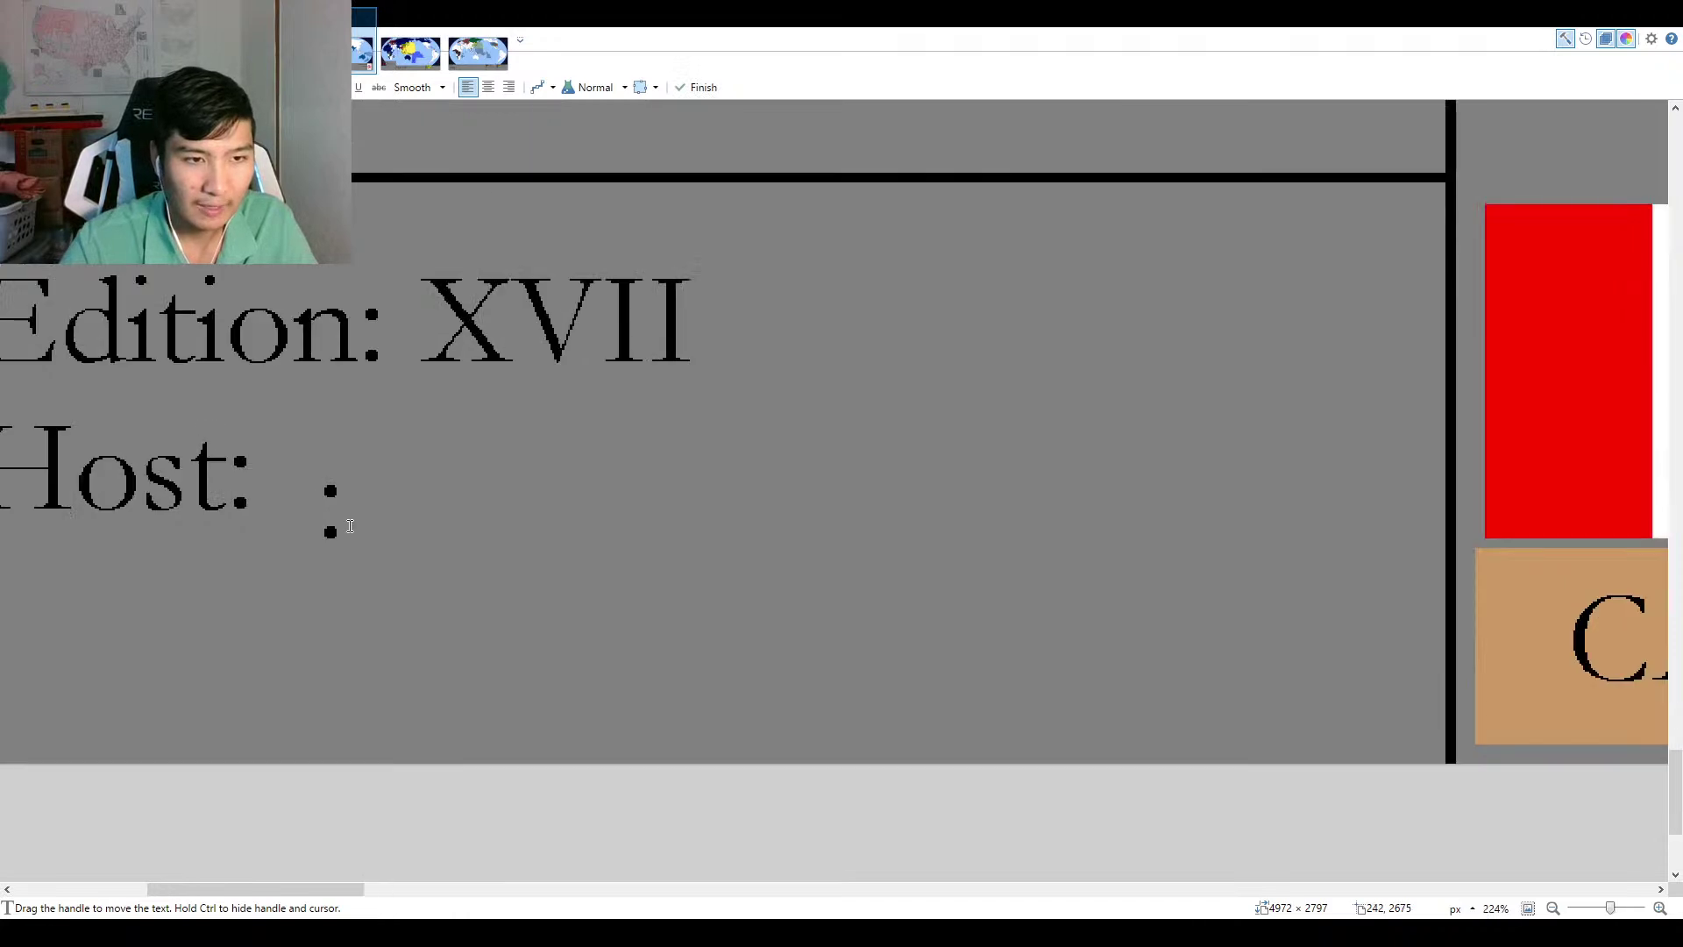
key(BackSpace)
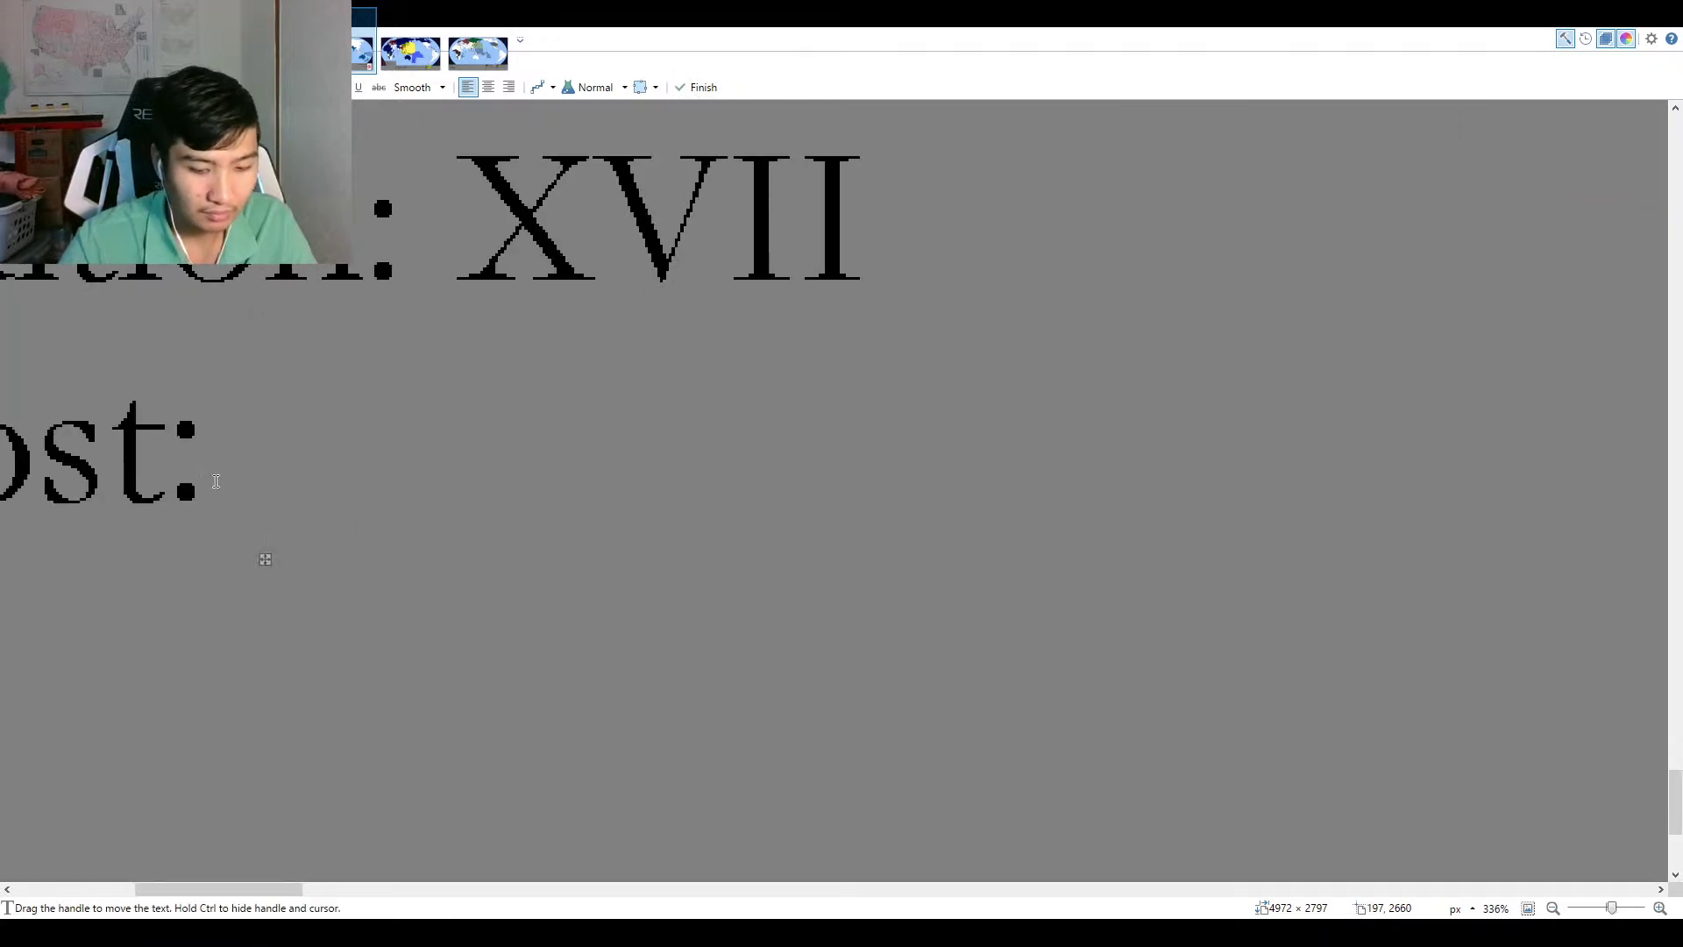
text(Mancheste)
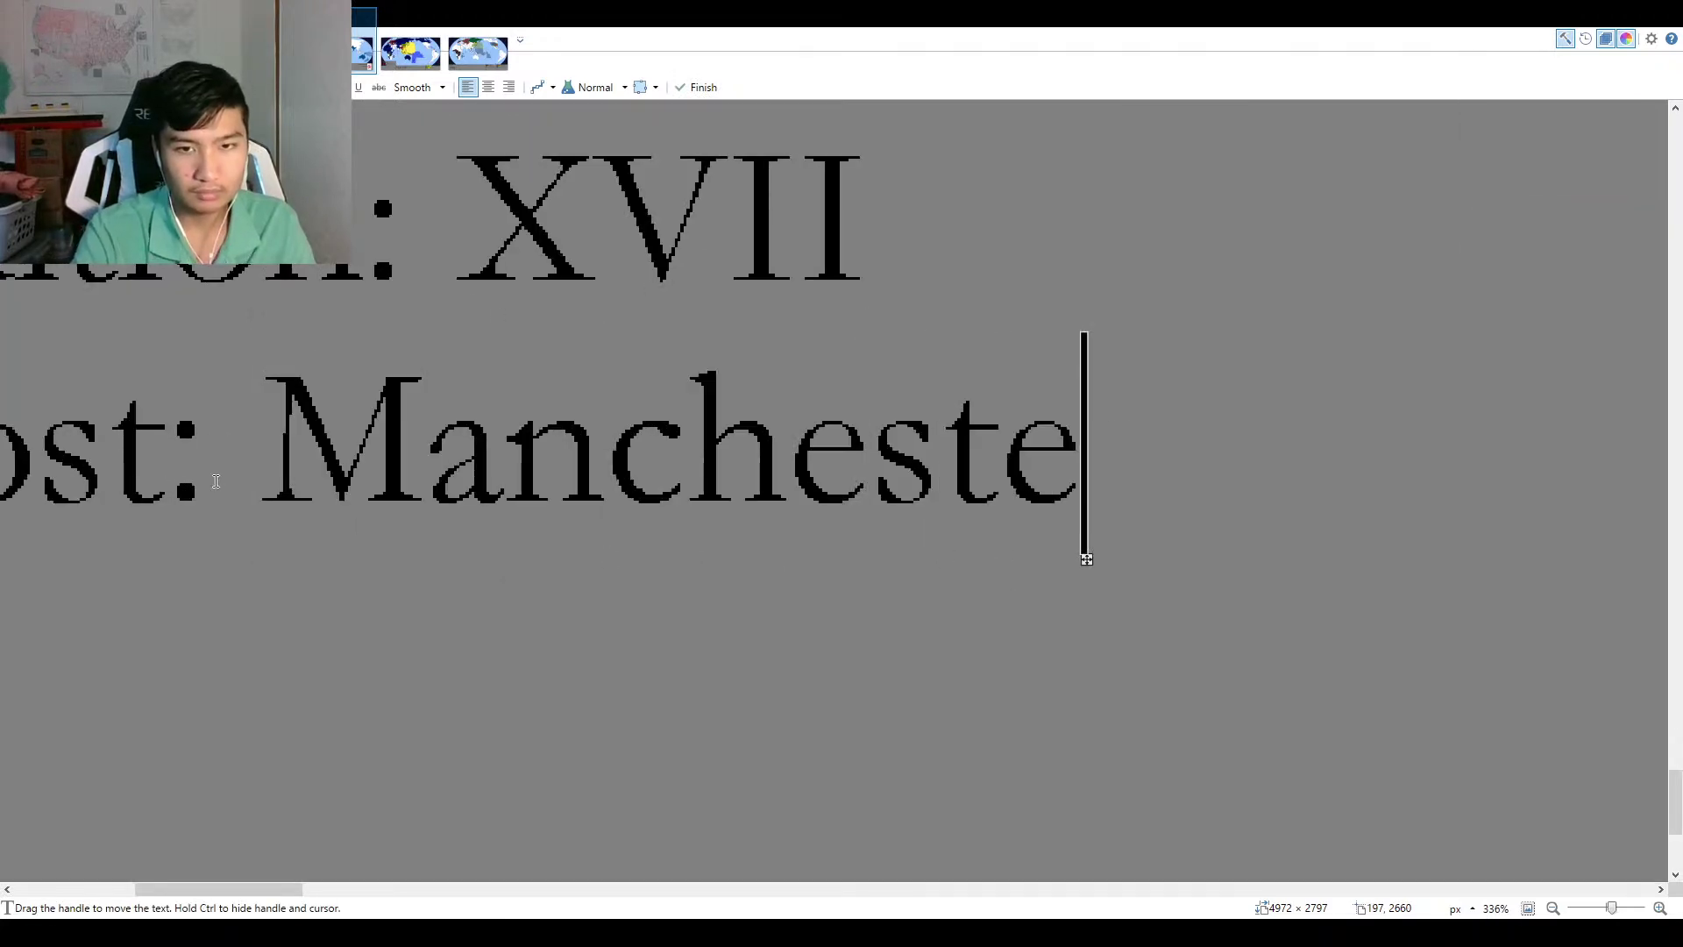
text(r, )
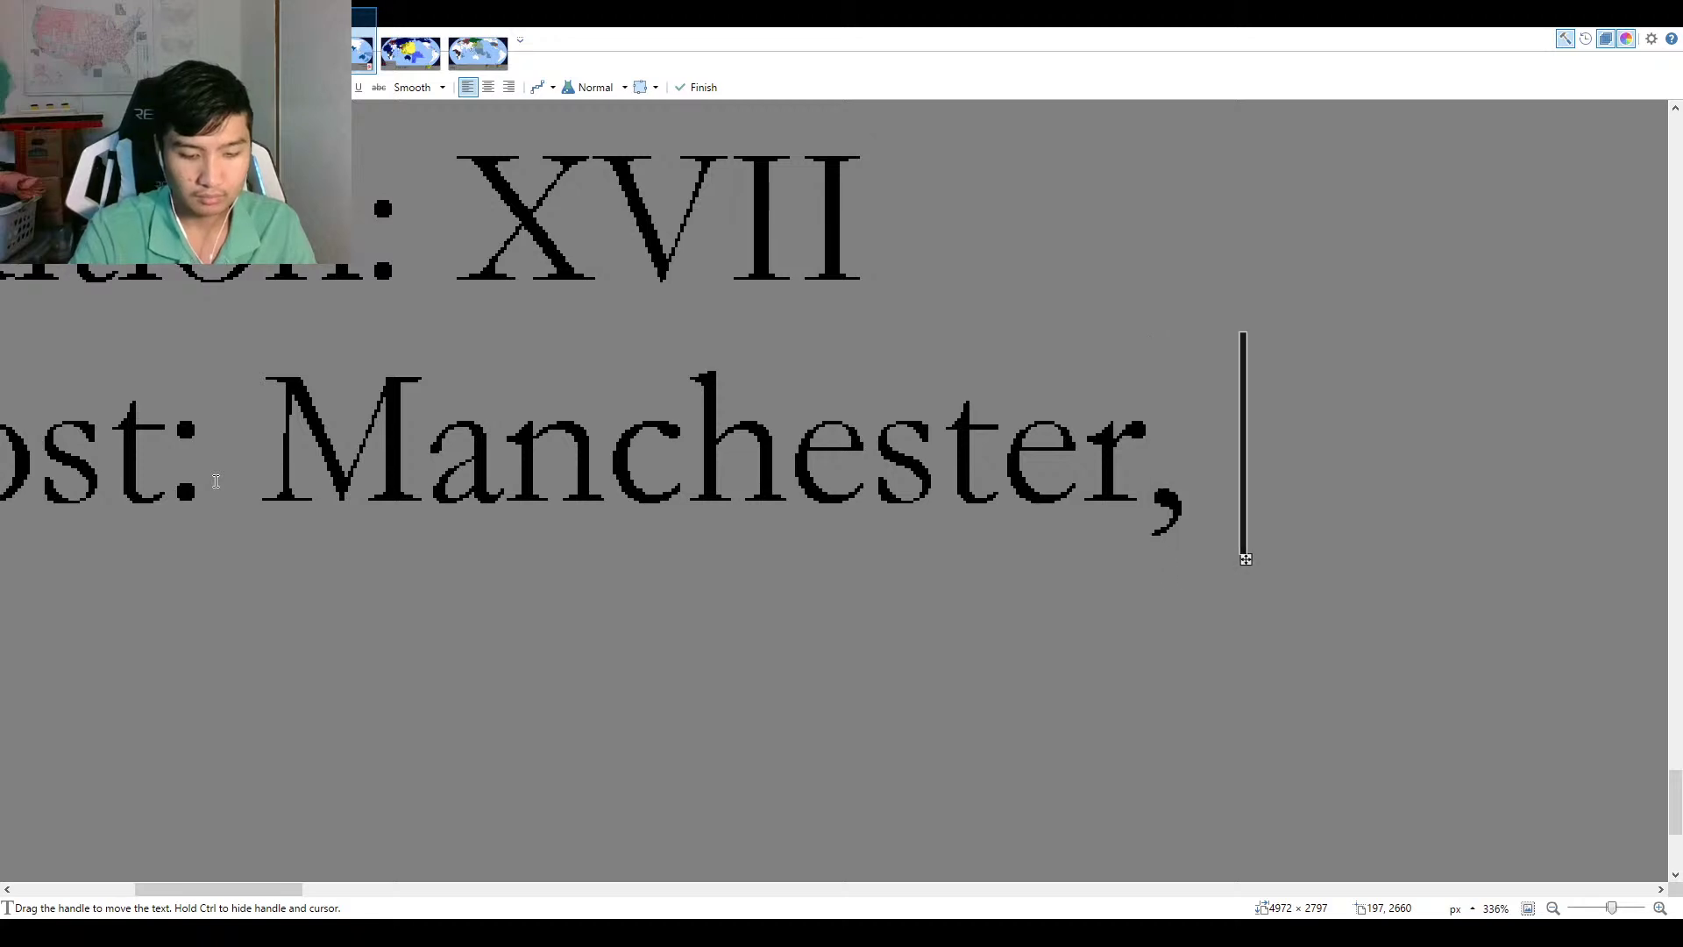
text(ENgland)
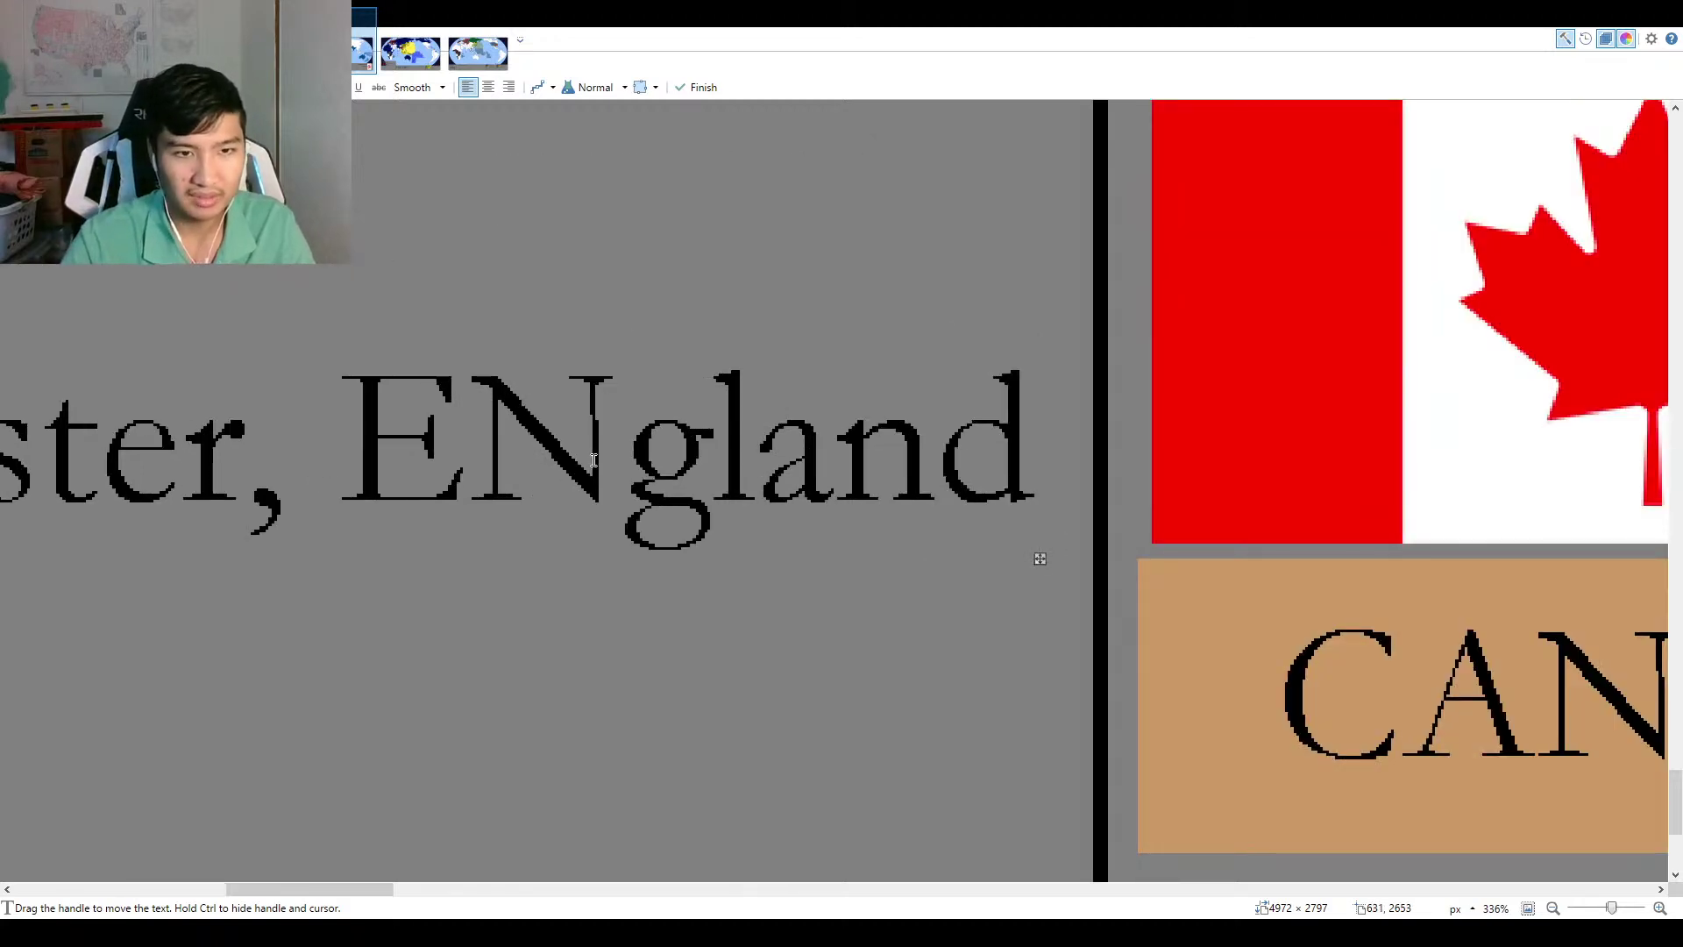
click(593, 460)
key(BackSpace)
text(n)
scroll(742, 563, down, 6)
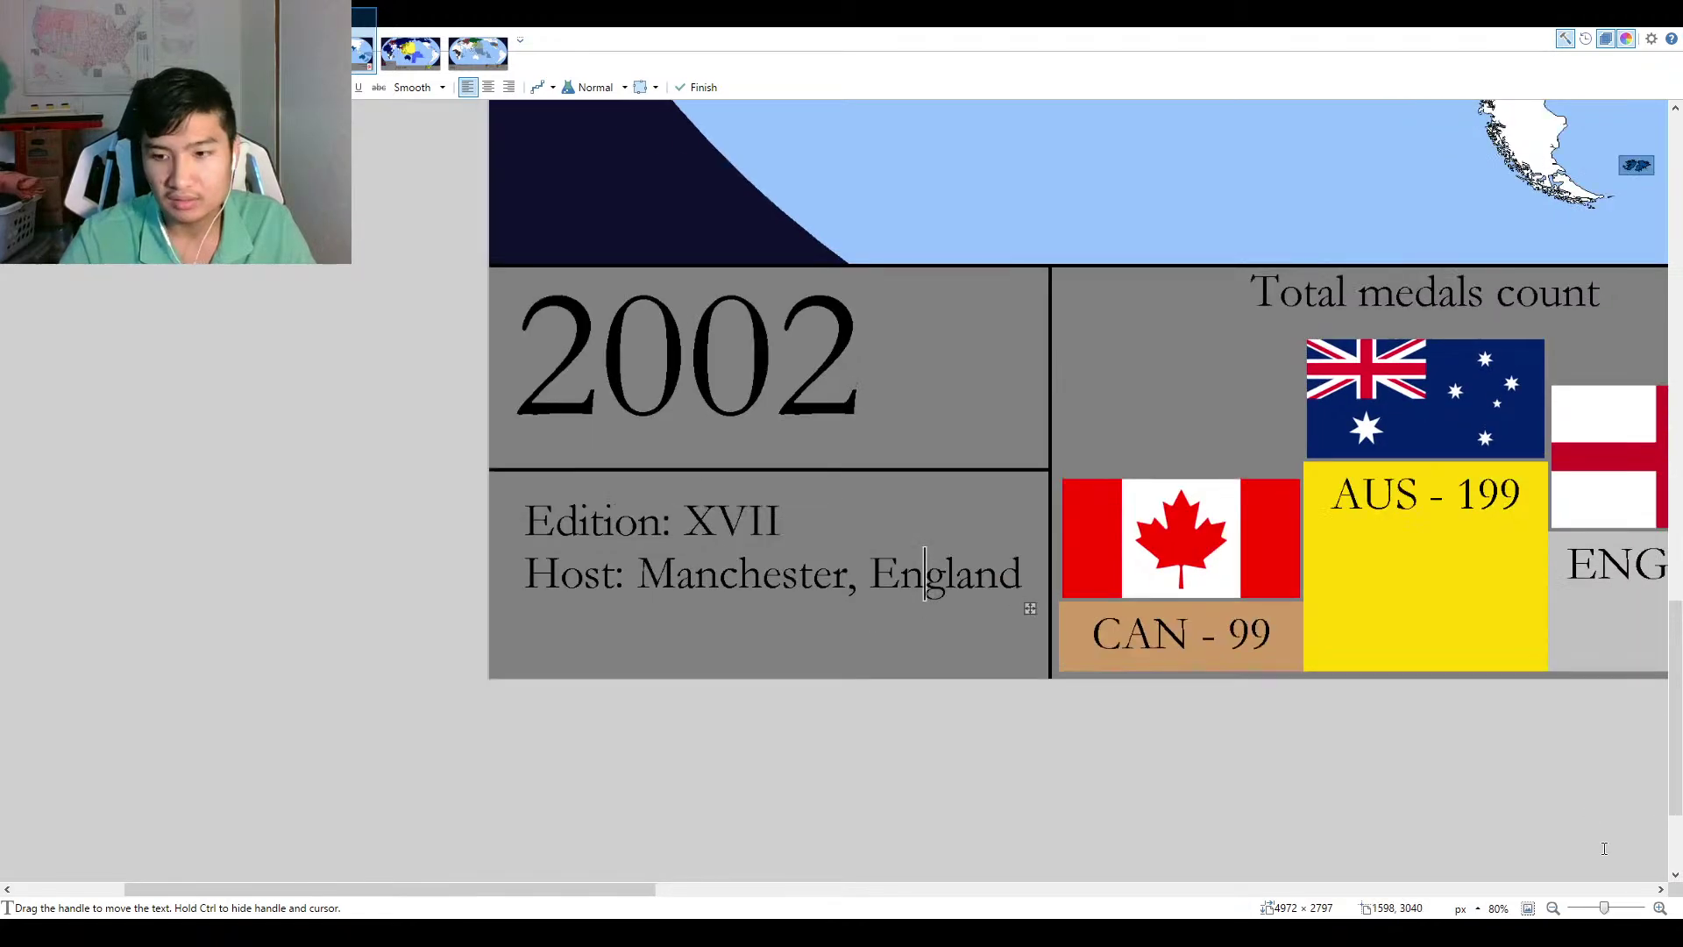
click(1534, 908)
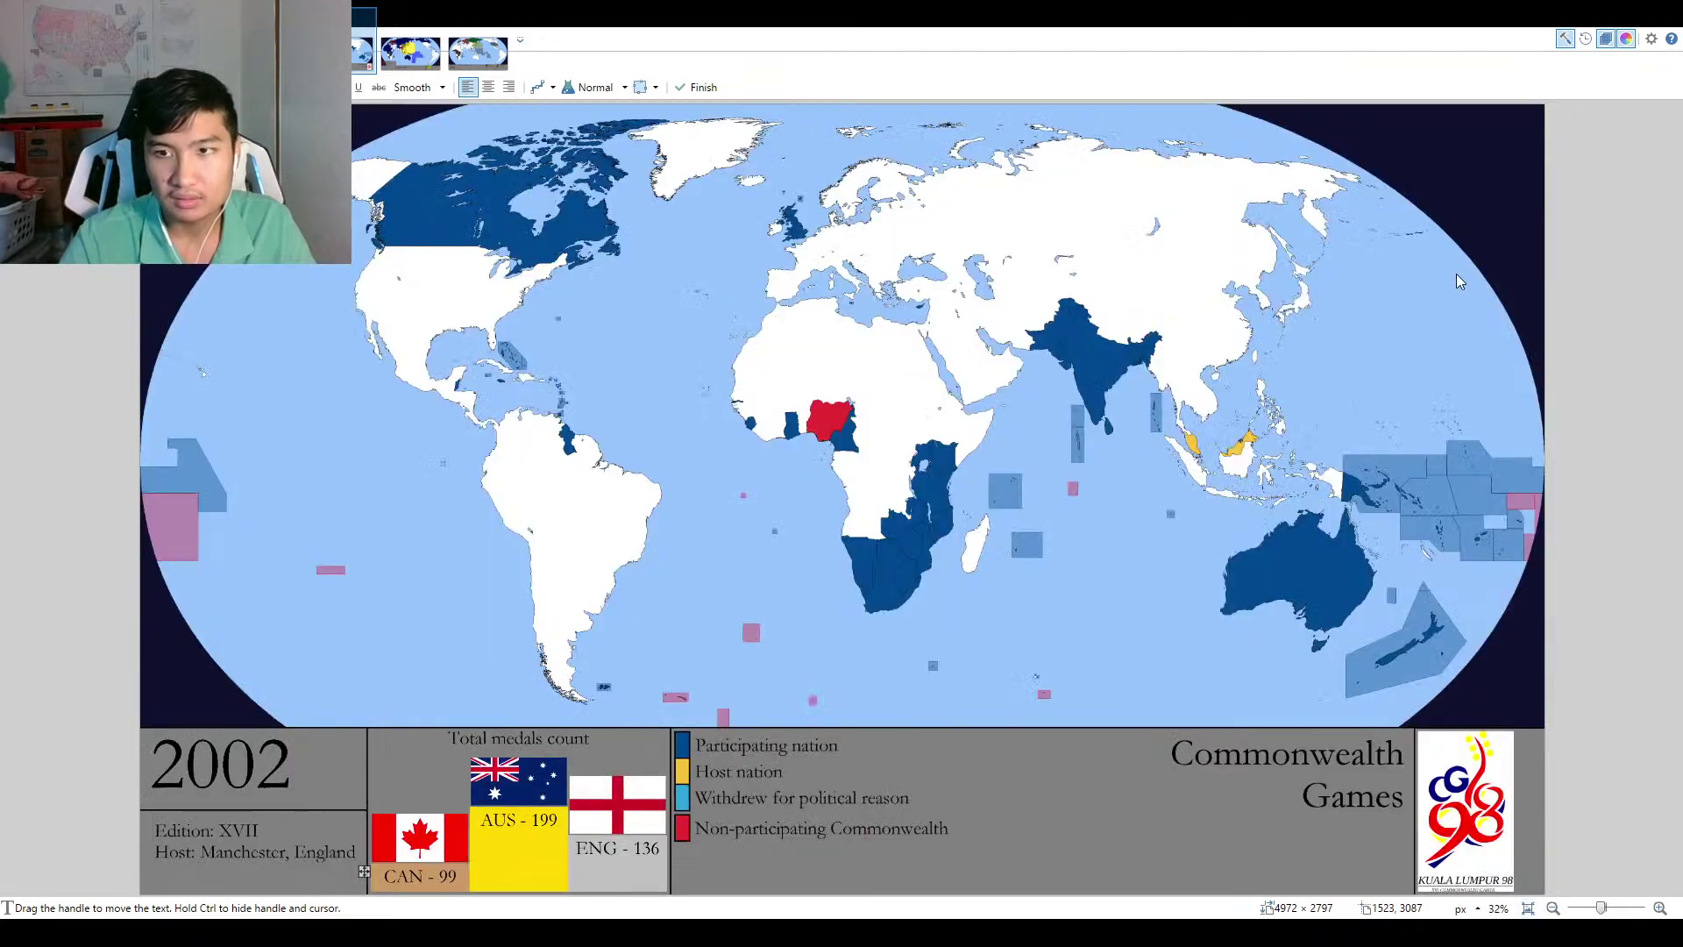
Fill both parts of Malaysia, the peninsula and northern Borneo, with the dark blue participating nation colour.
key(k)
key(f)
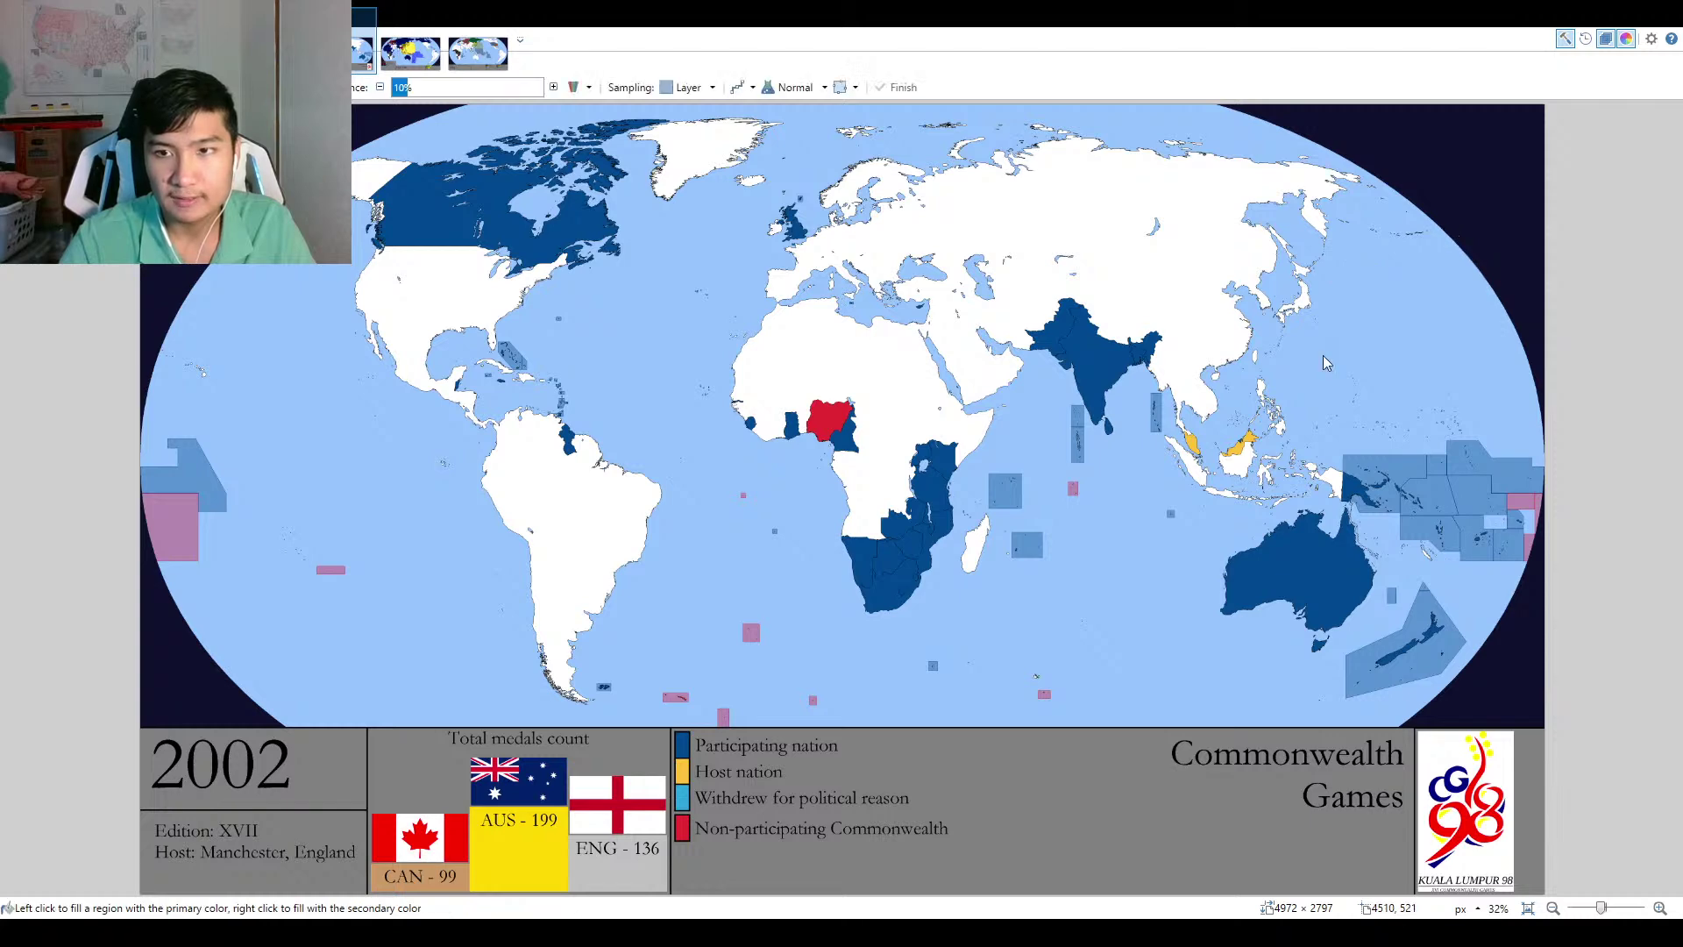
scroll(1153, 489, up, 4)
click(1115, 484)
scroll(1115, 477, up, 6)
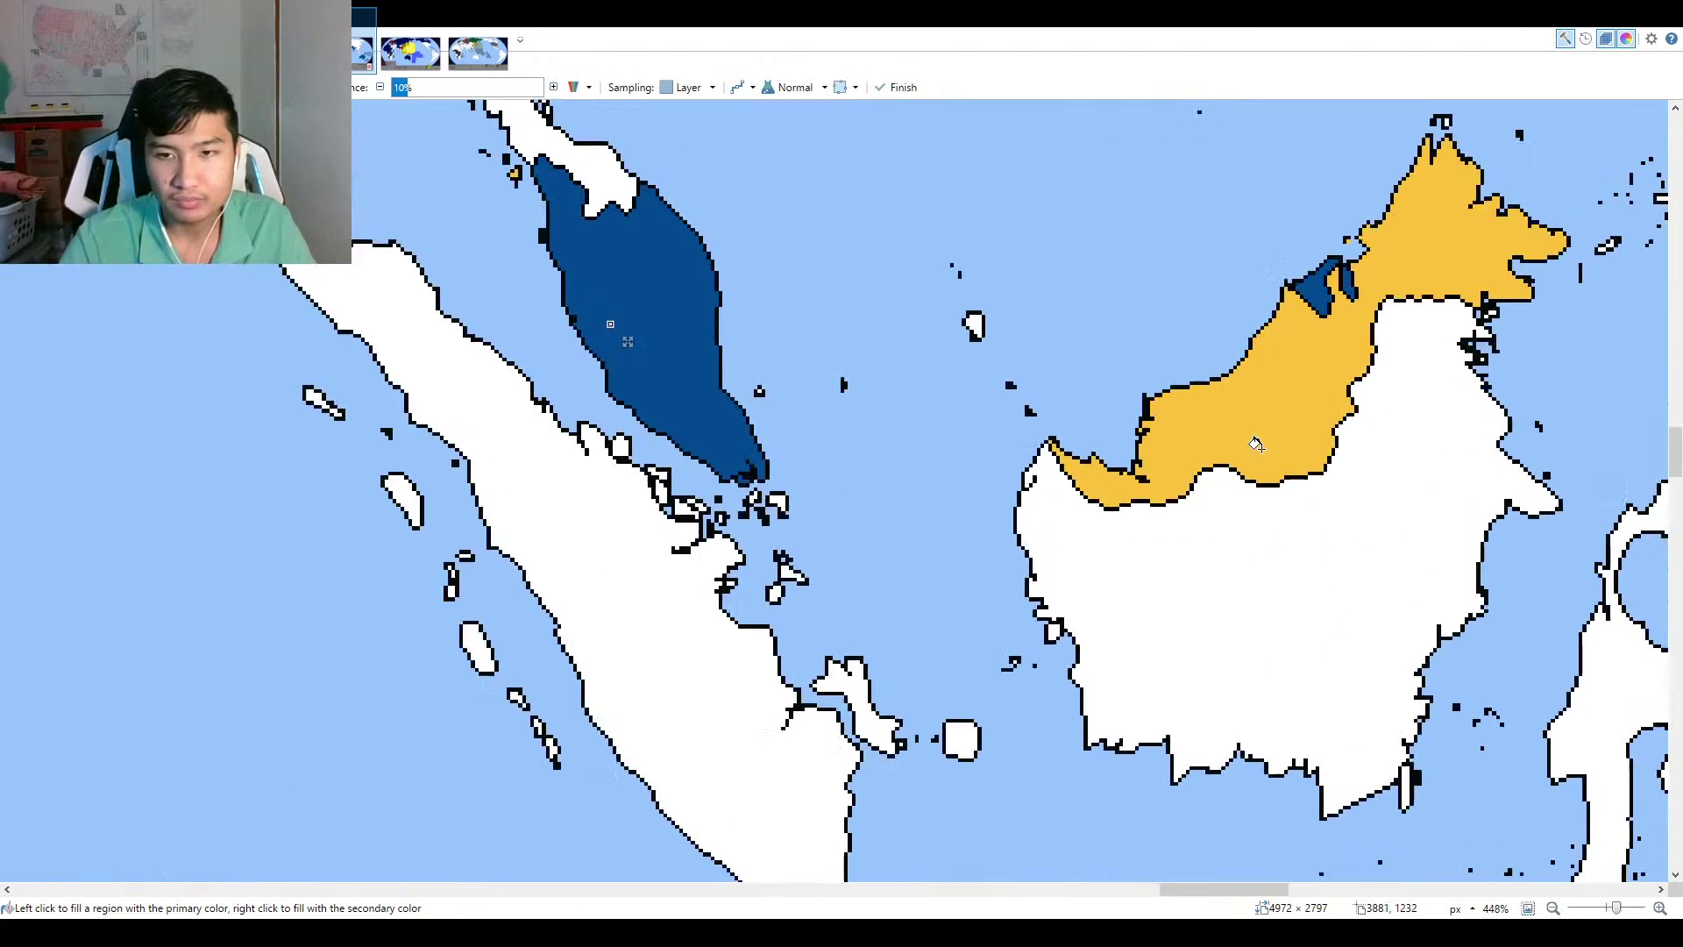
click(1109, 440)
scroll(1109, 440, up, 2)
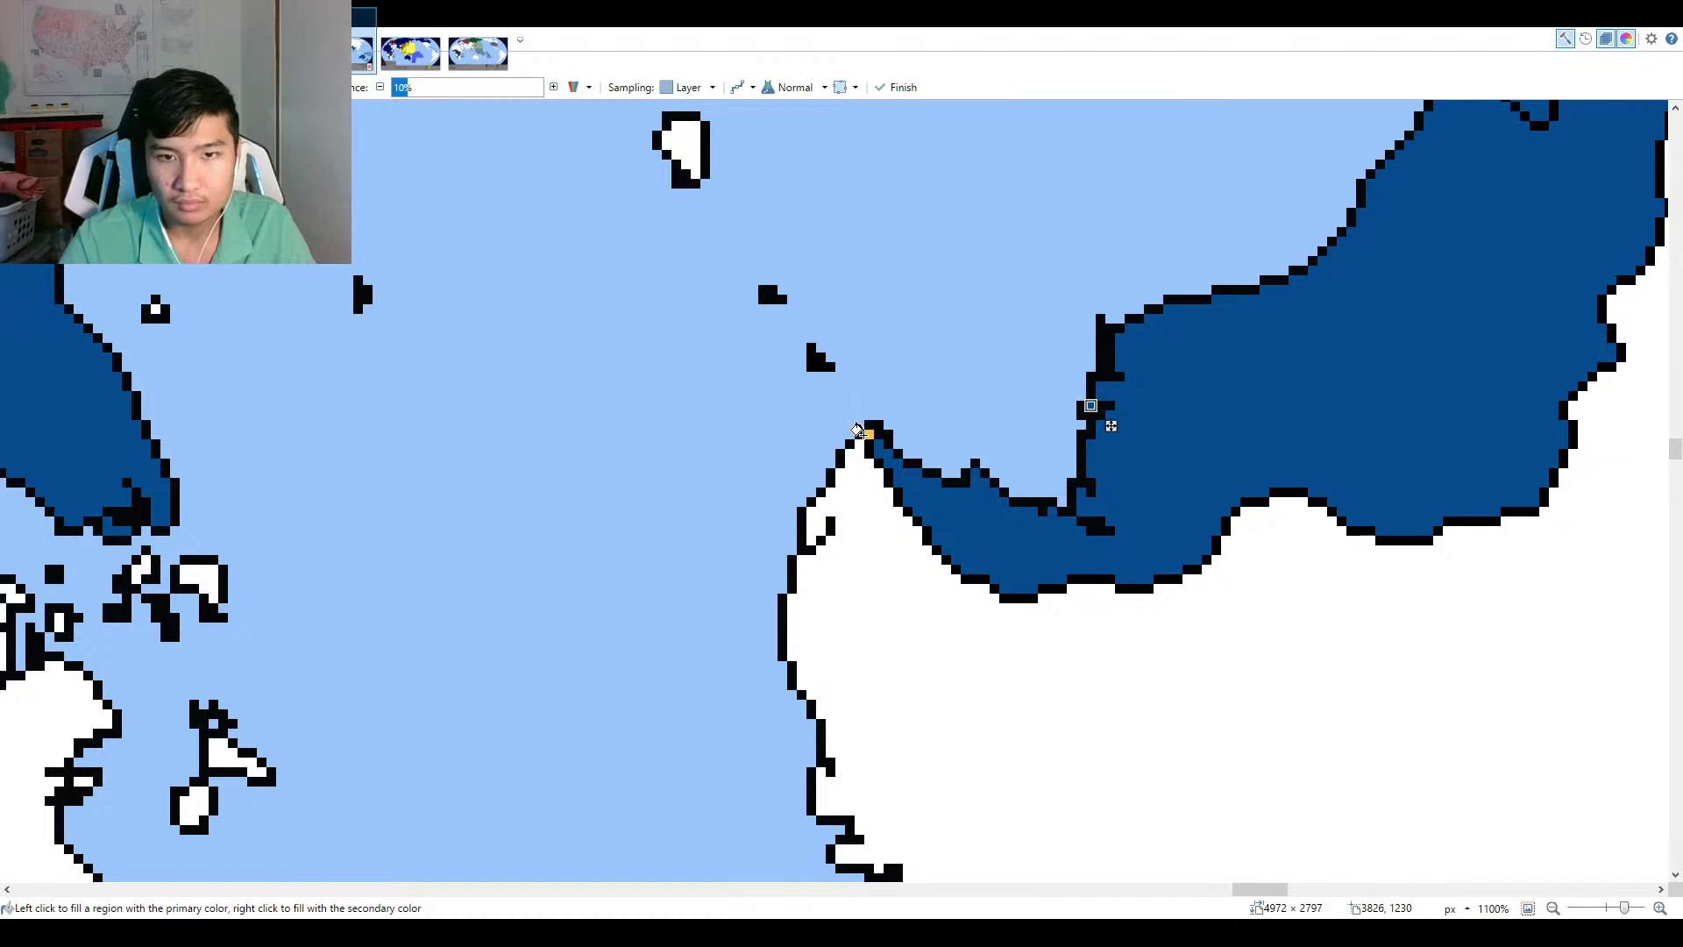
scroll(759, 470, down, 5)
scroll(1074, 426, up, 4)
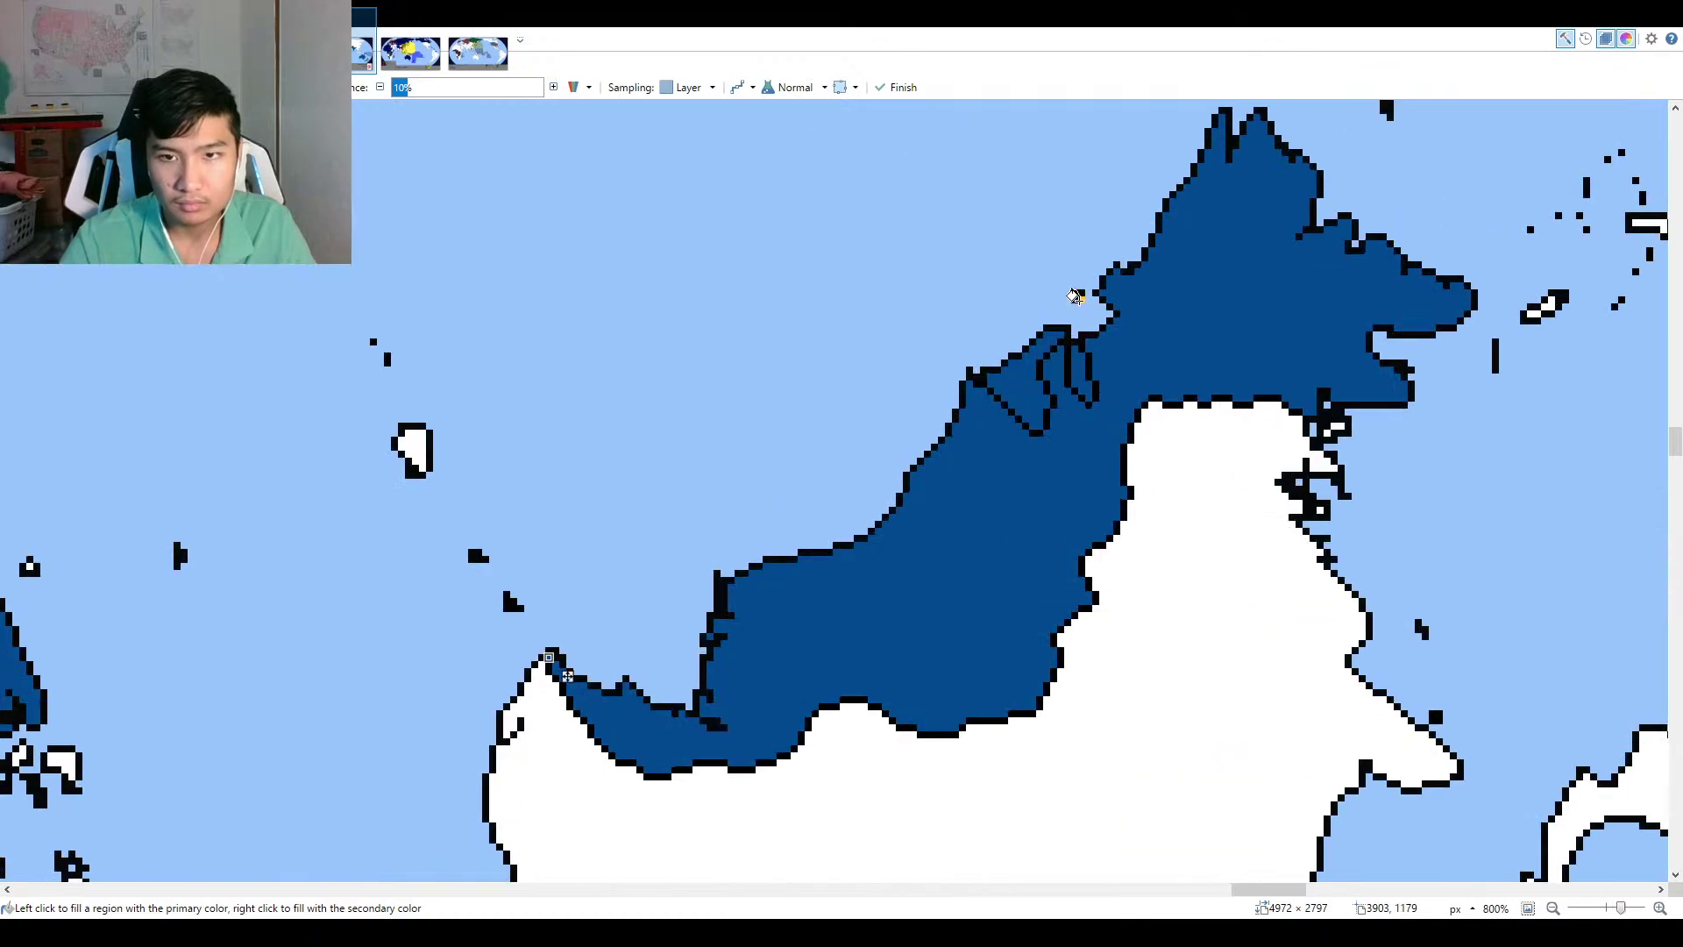
scroll(1075, 426, down, 10)
Sample the yellow host nation colour from the legend and fill England with it.
key(k)
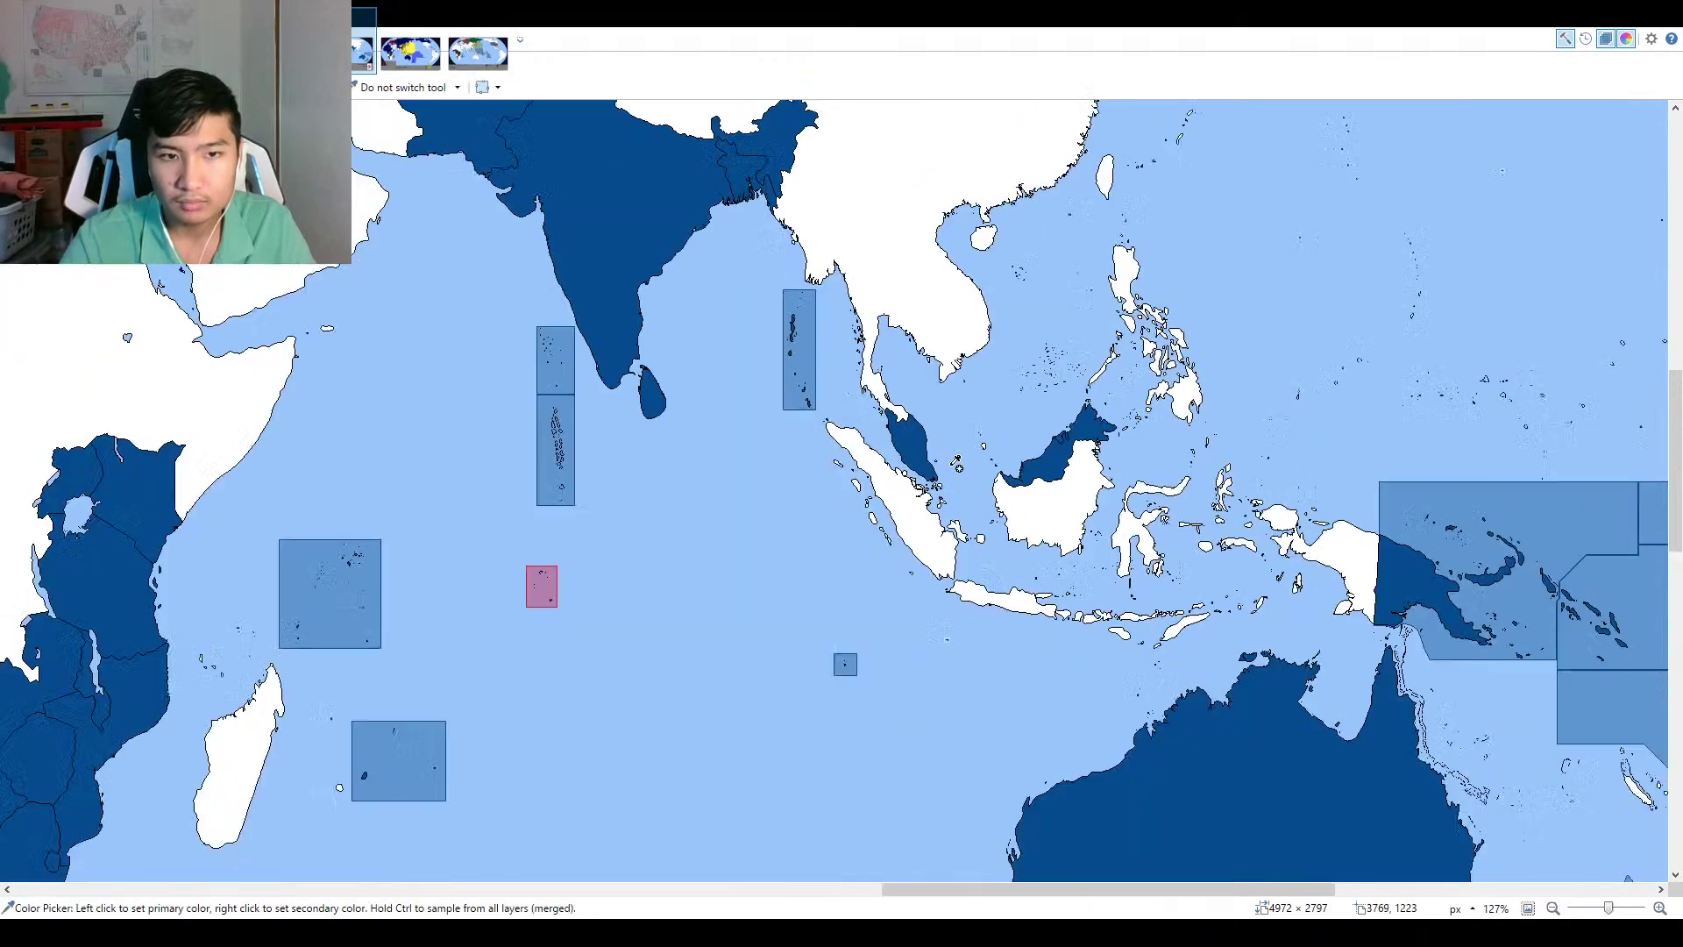
drag(861, 524, 1247, 384)
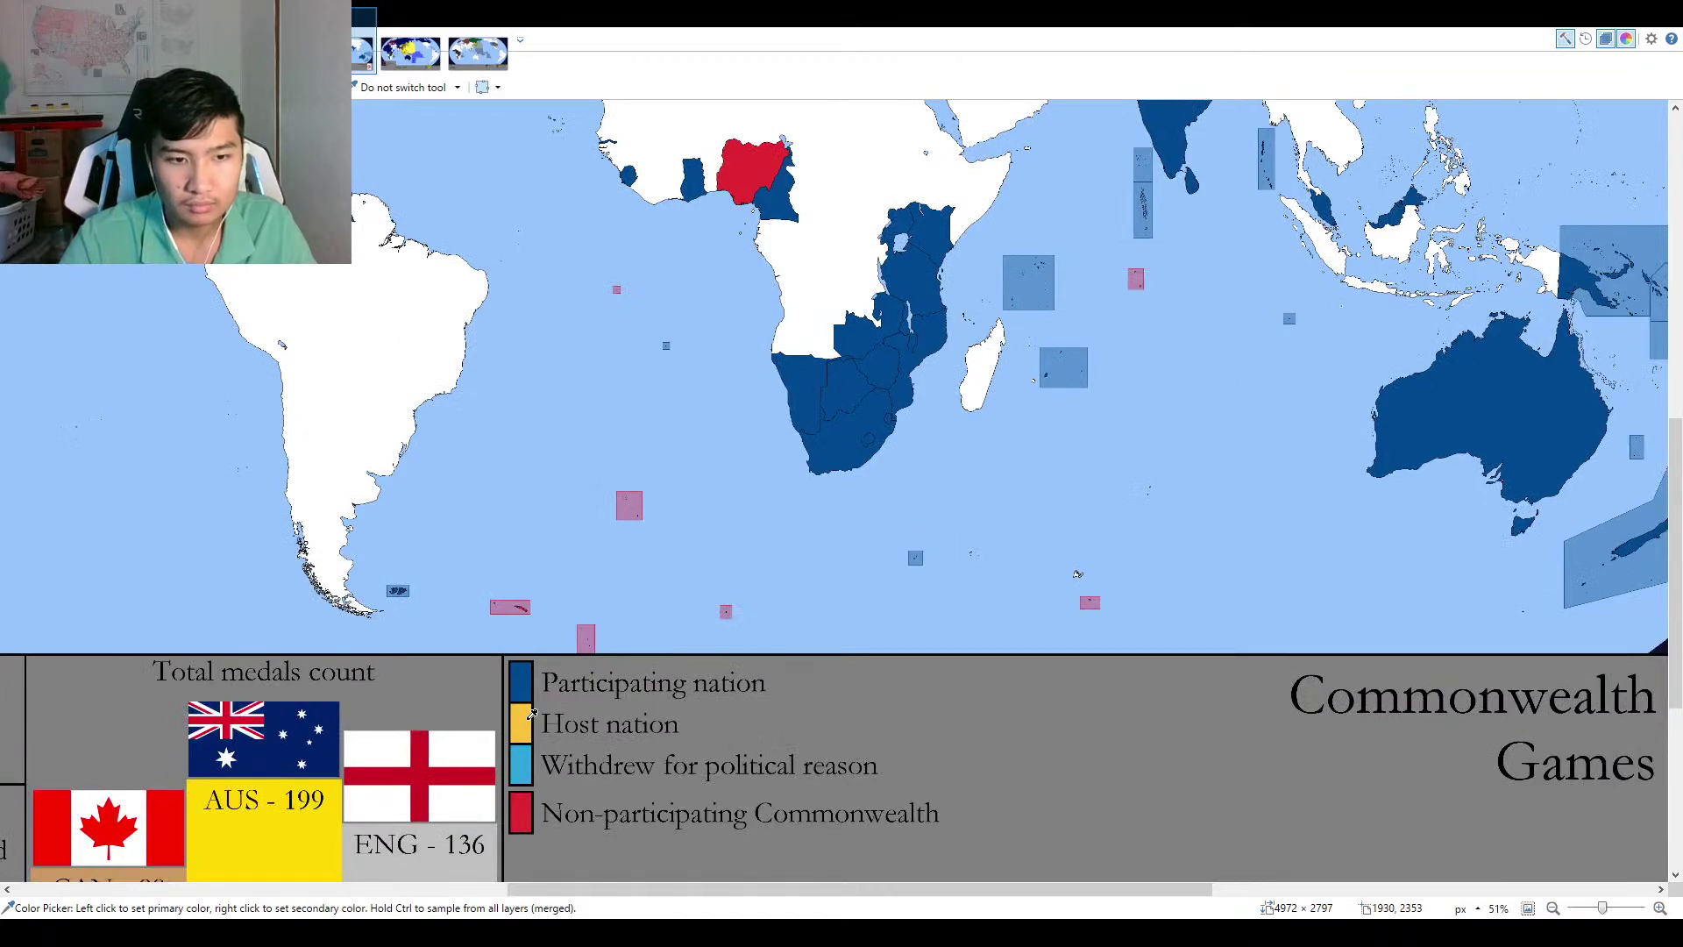
scroll(701, 490, up, 6)
key(f)
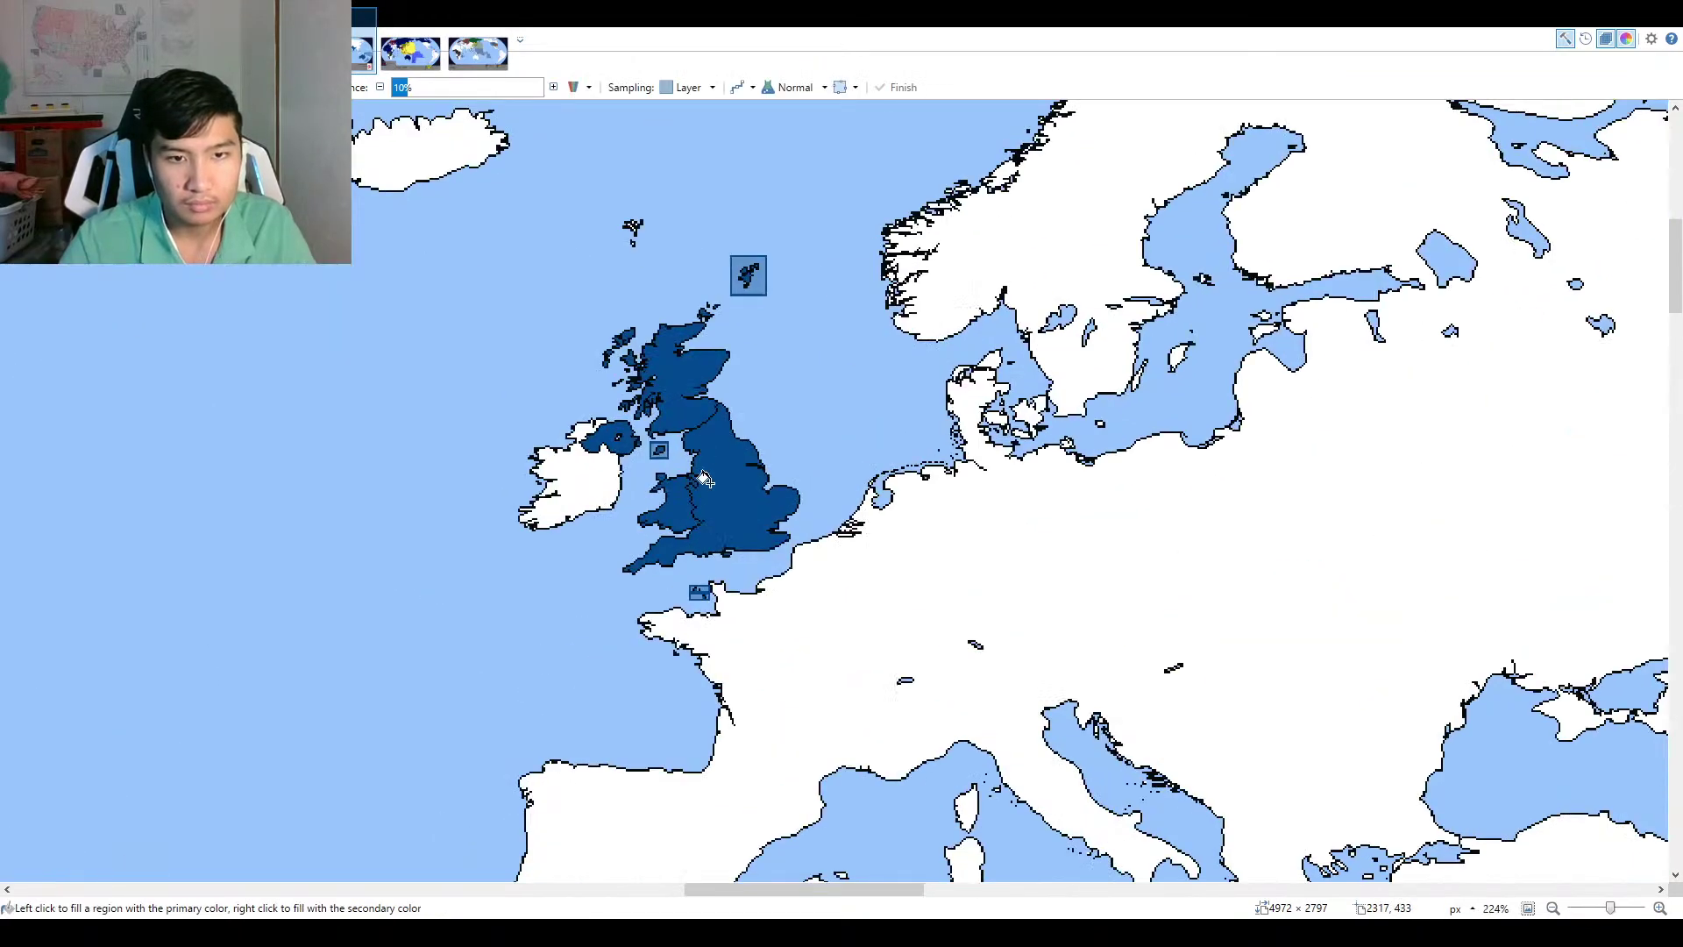
click(710, 487)
scroll(693, 506, up, 4)
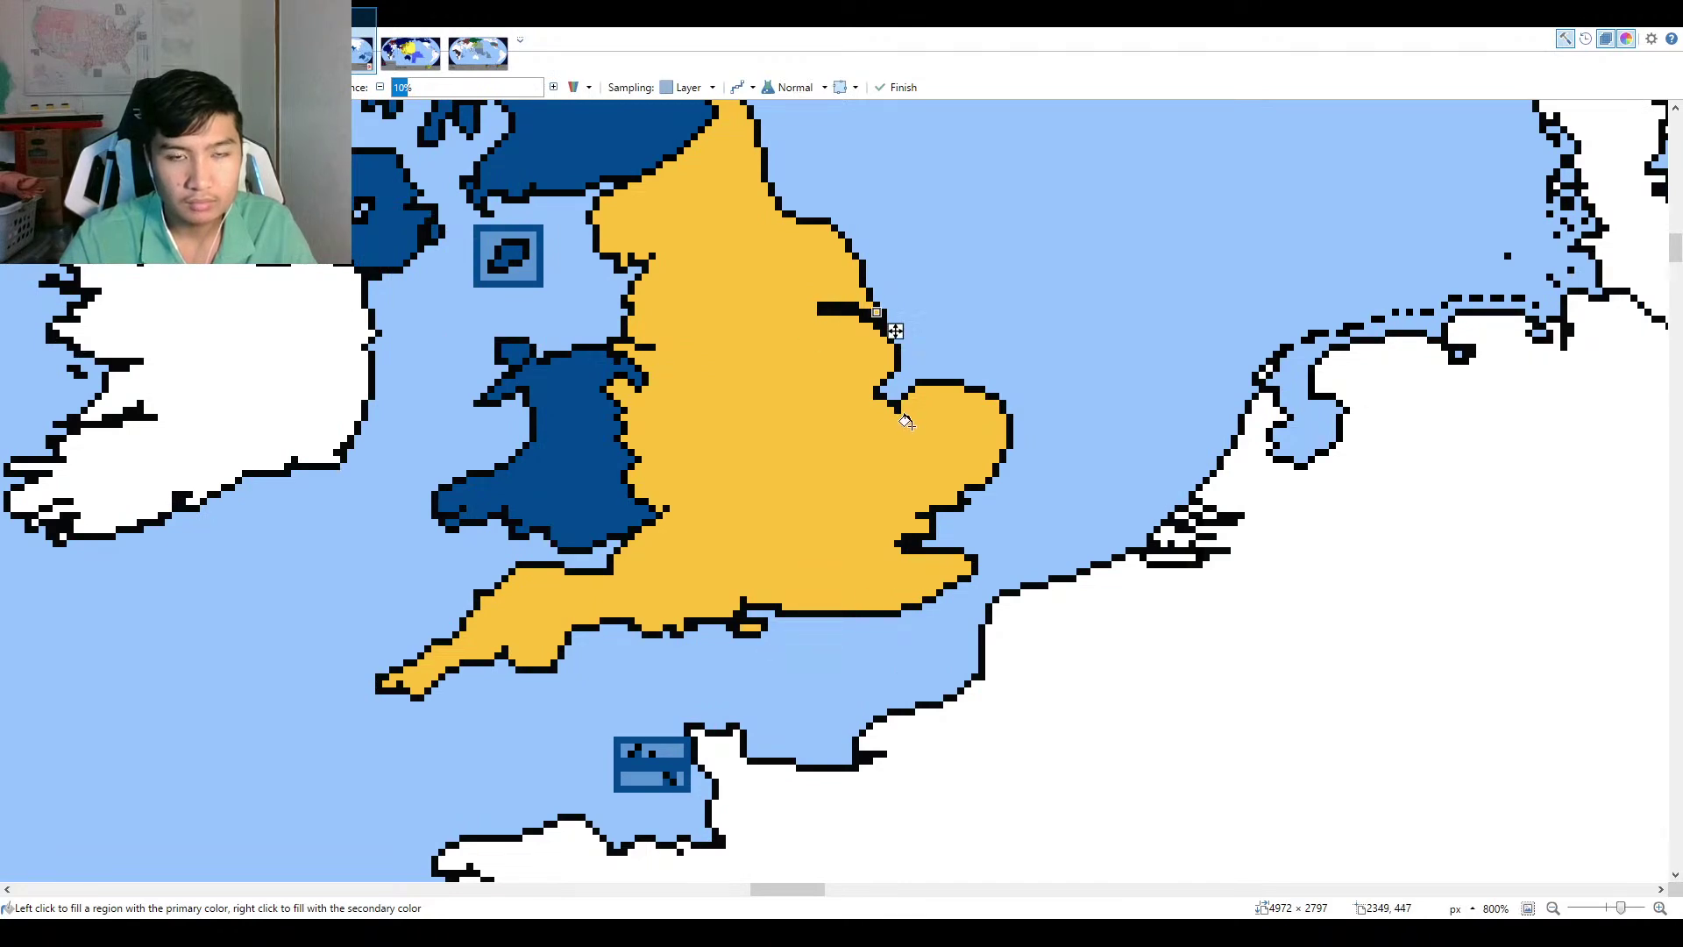
scroll(886, 462, down, 3)
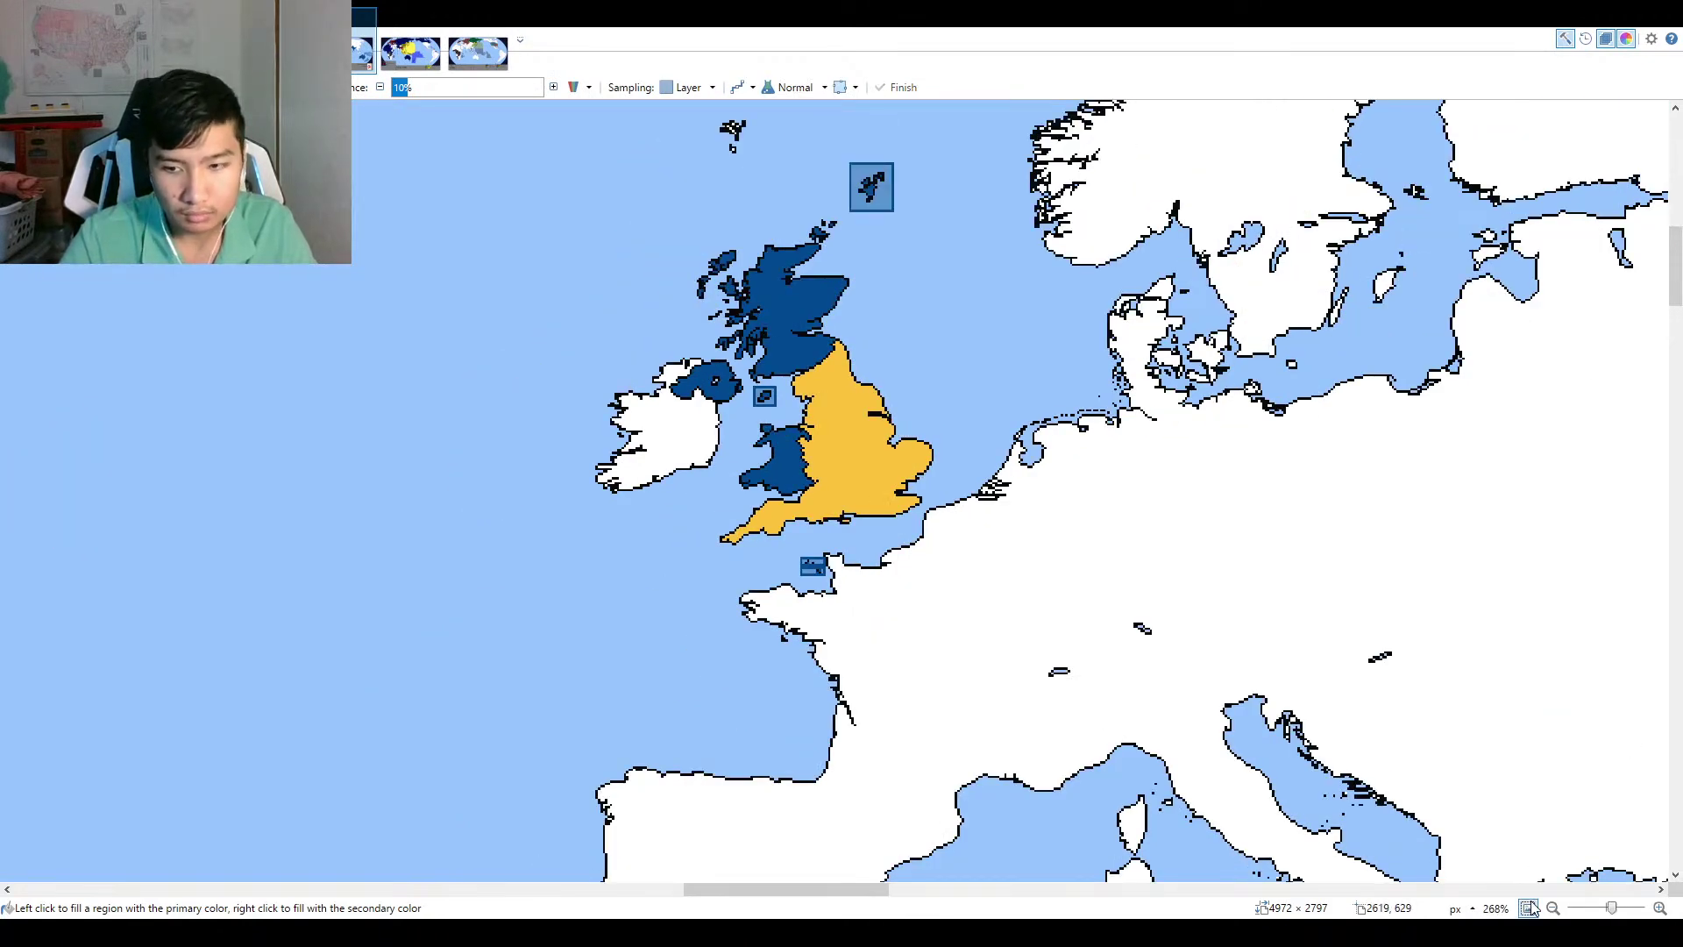
click(1528, 908)
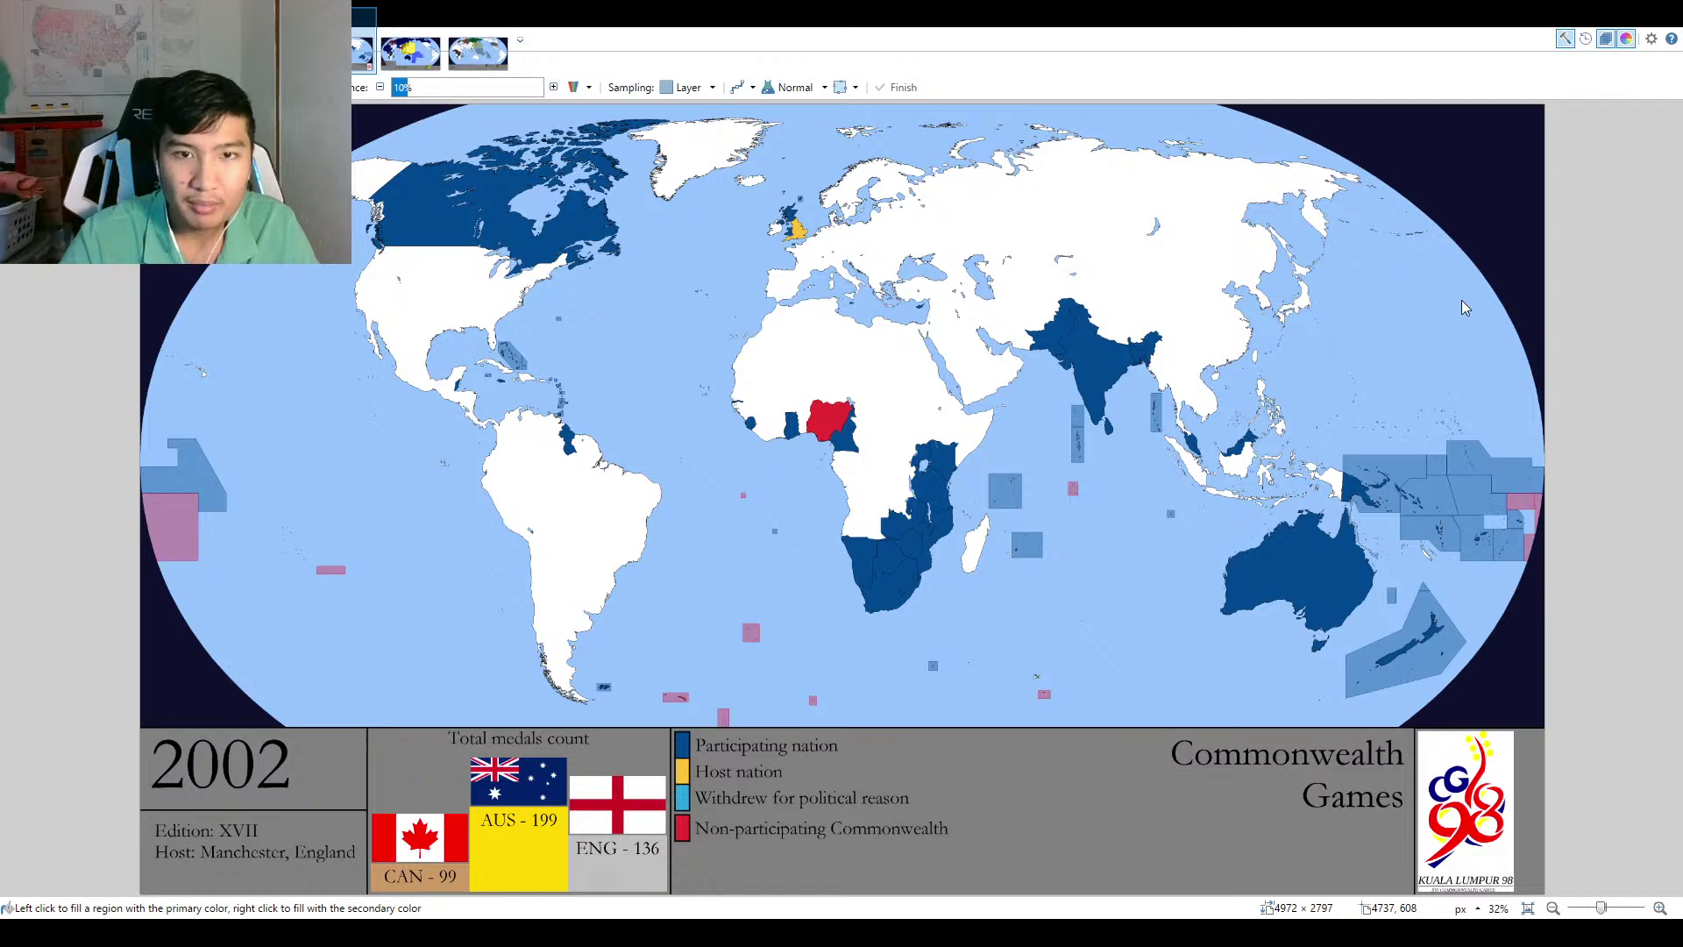
Paste the Manchester 2002 logo and align its upper-left corner with that of the old Kuala Lumpur 98 logo.
key(b)
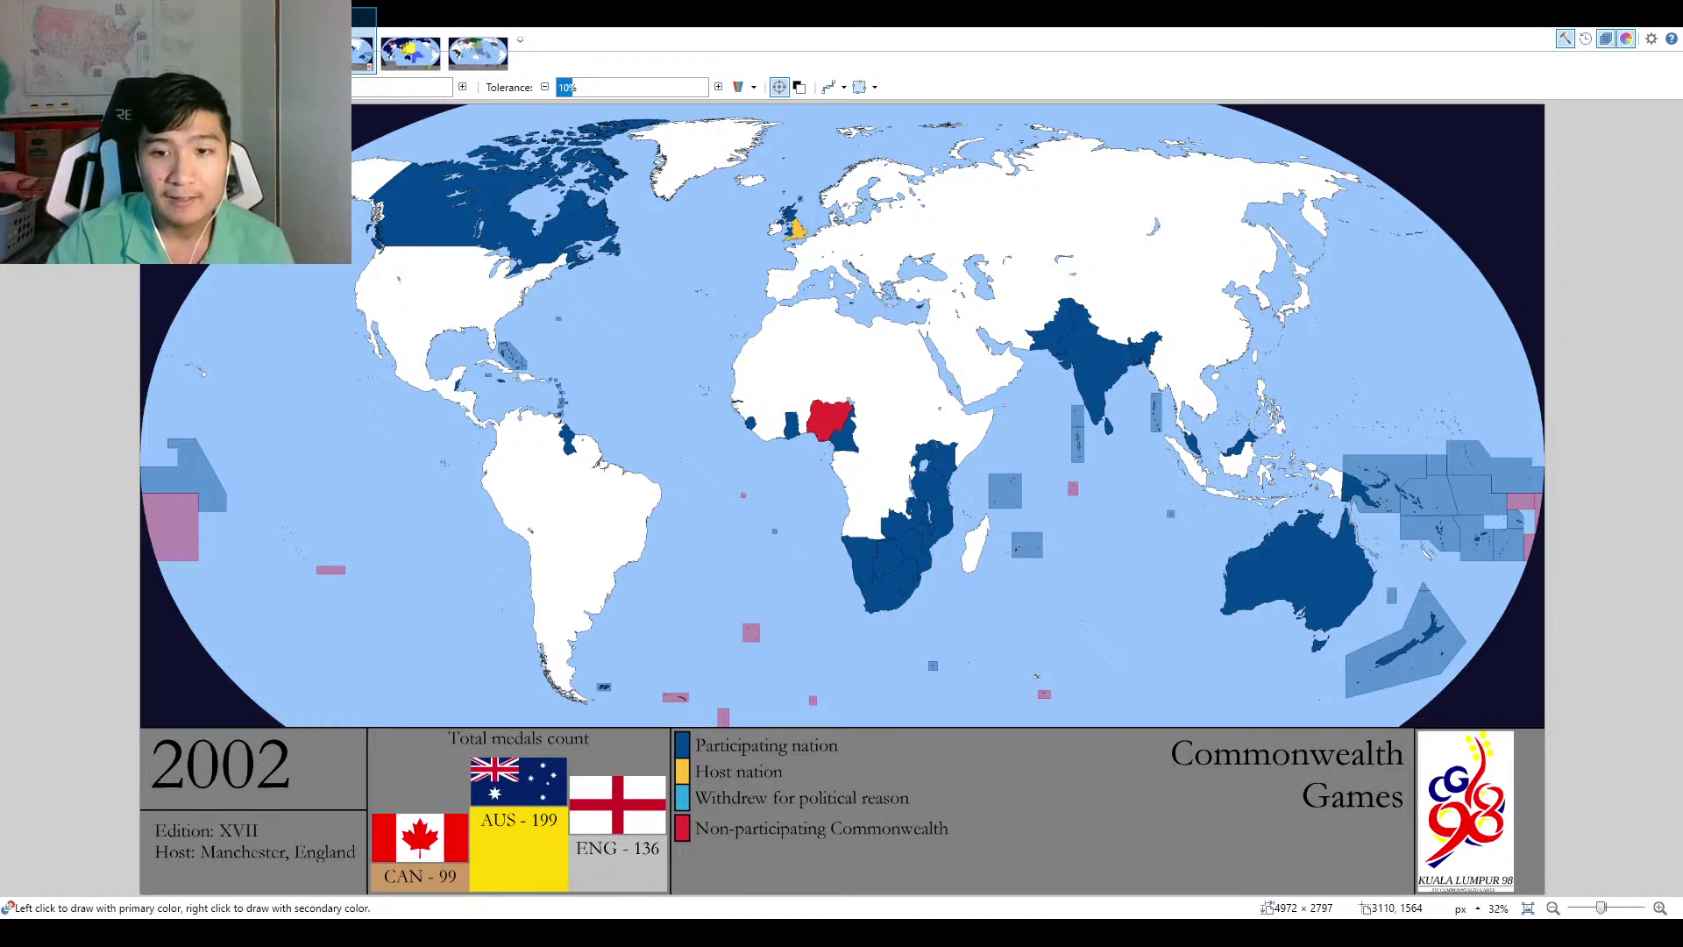
key(ctrl+v)
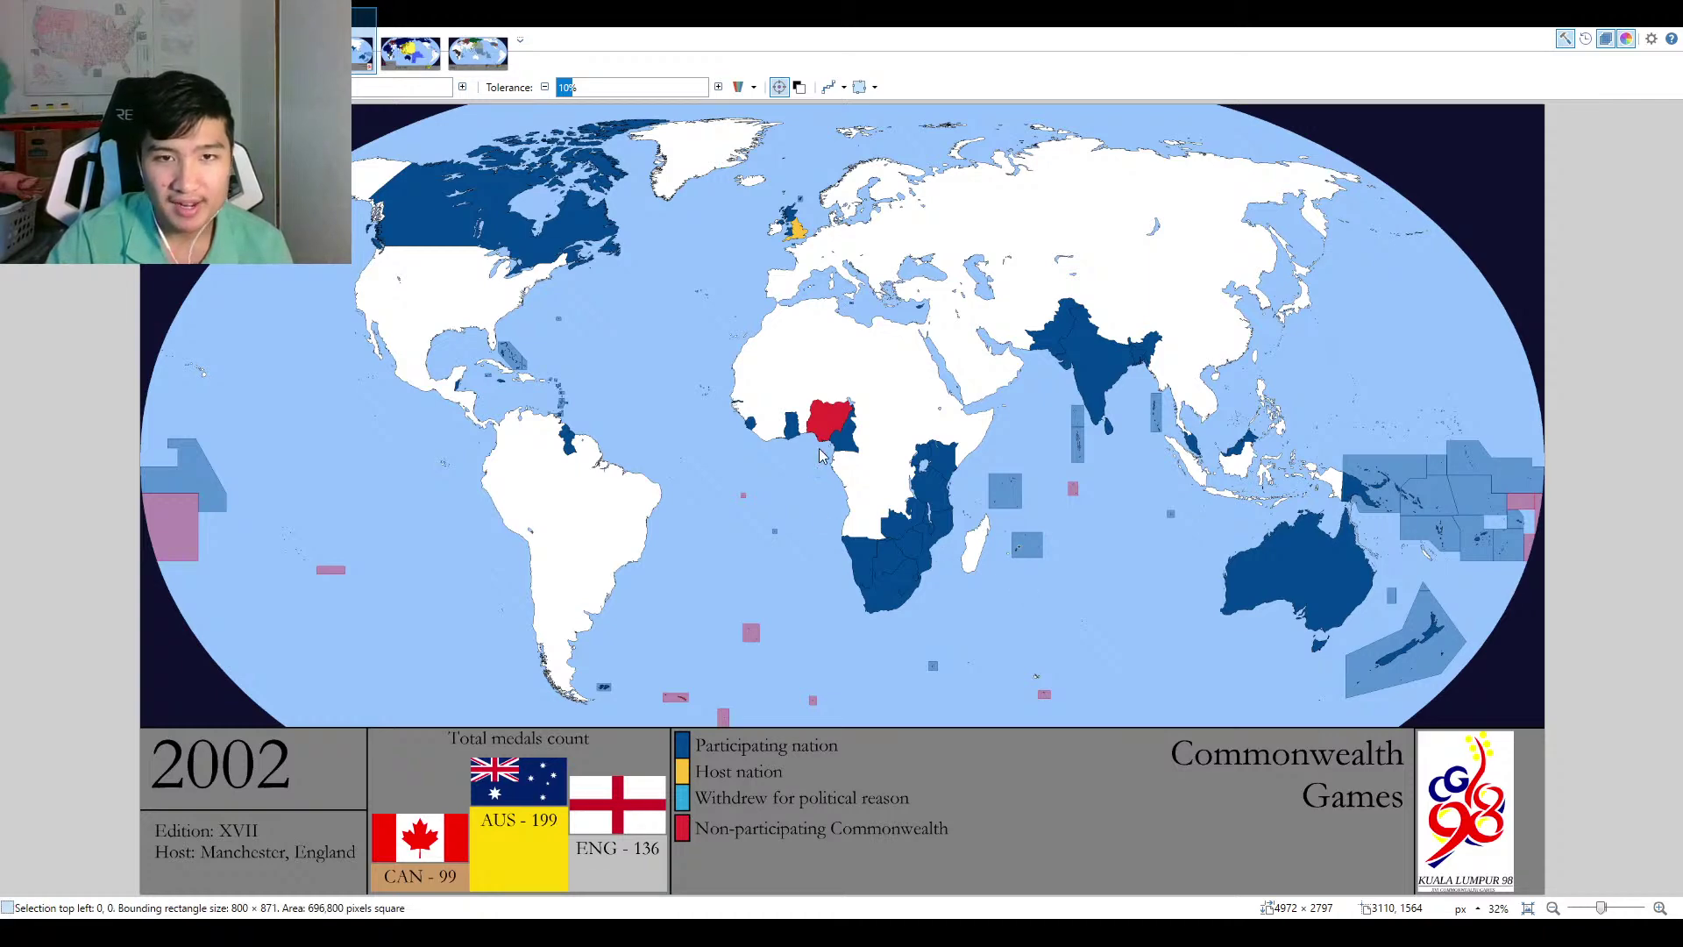
drag(363, 351, 1048, 633)
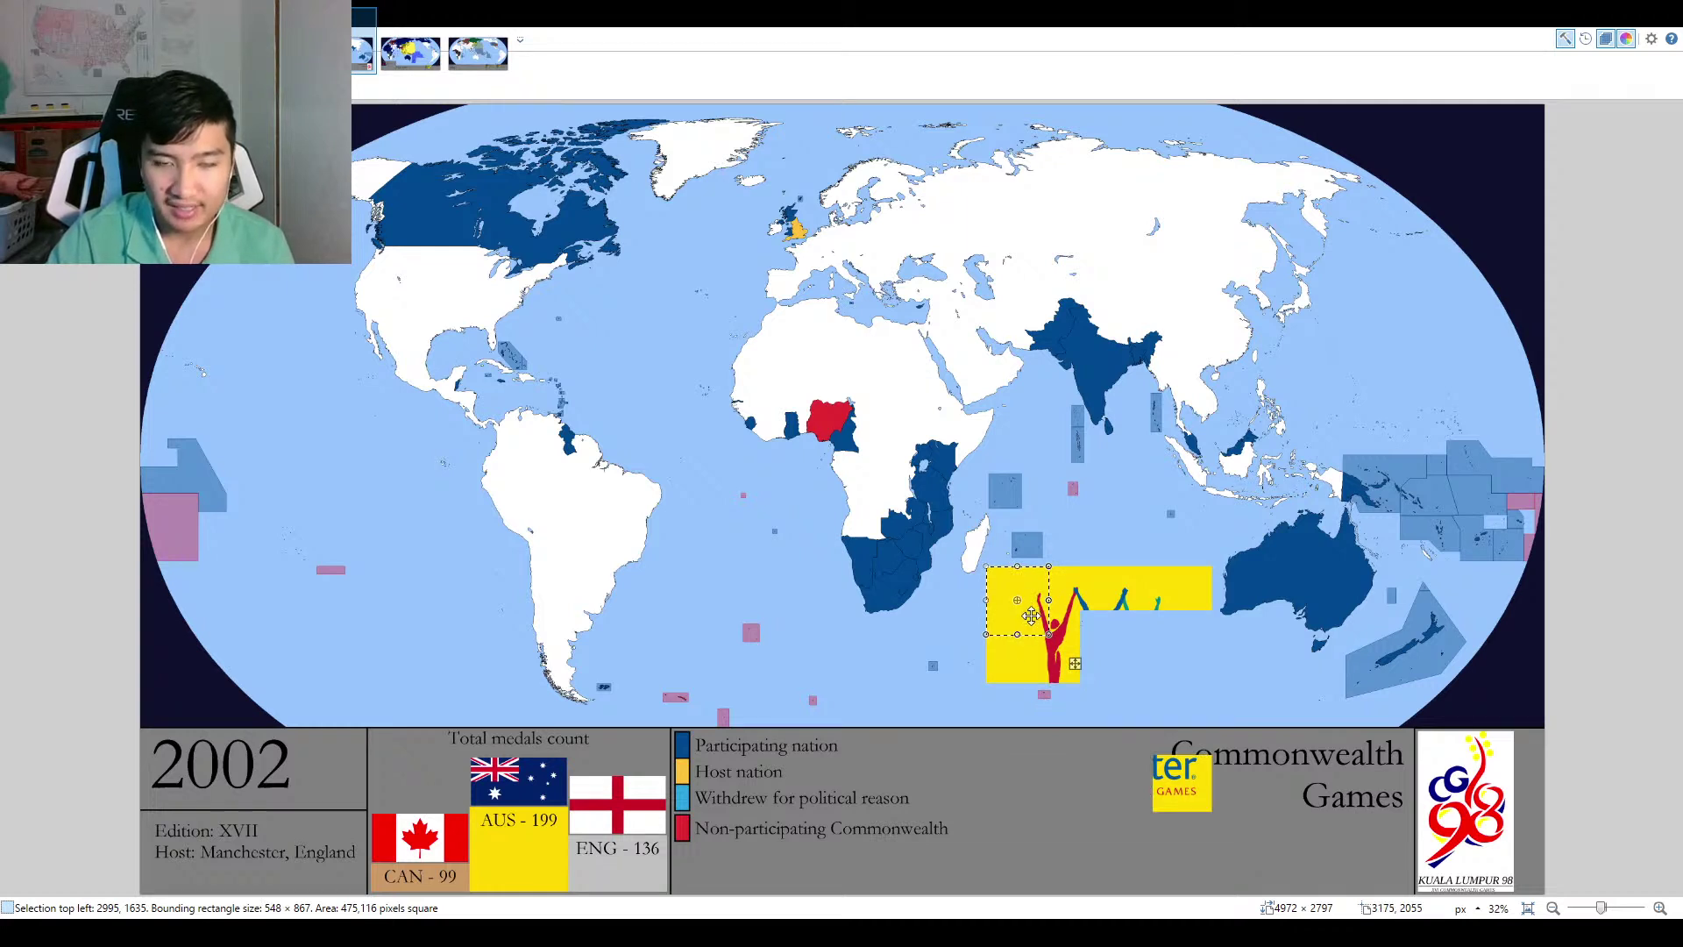
drag(1031, 616, 1479, 780)
scroll(1478, 780, up, 10)
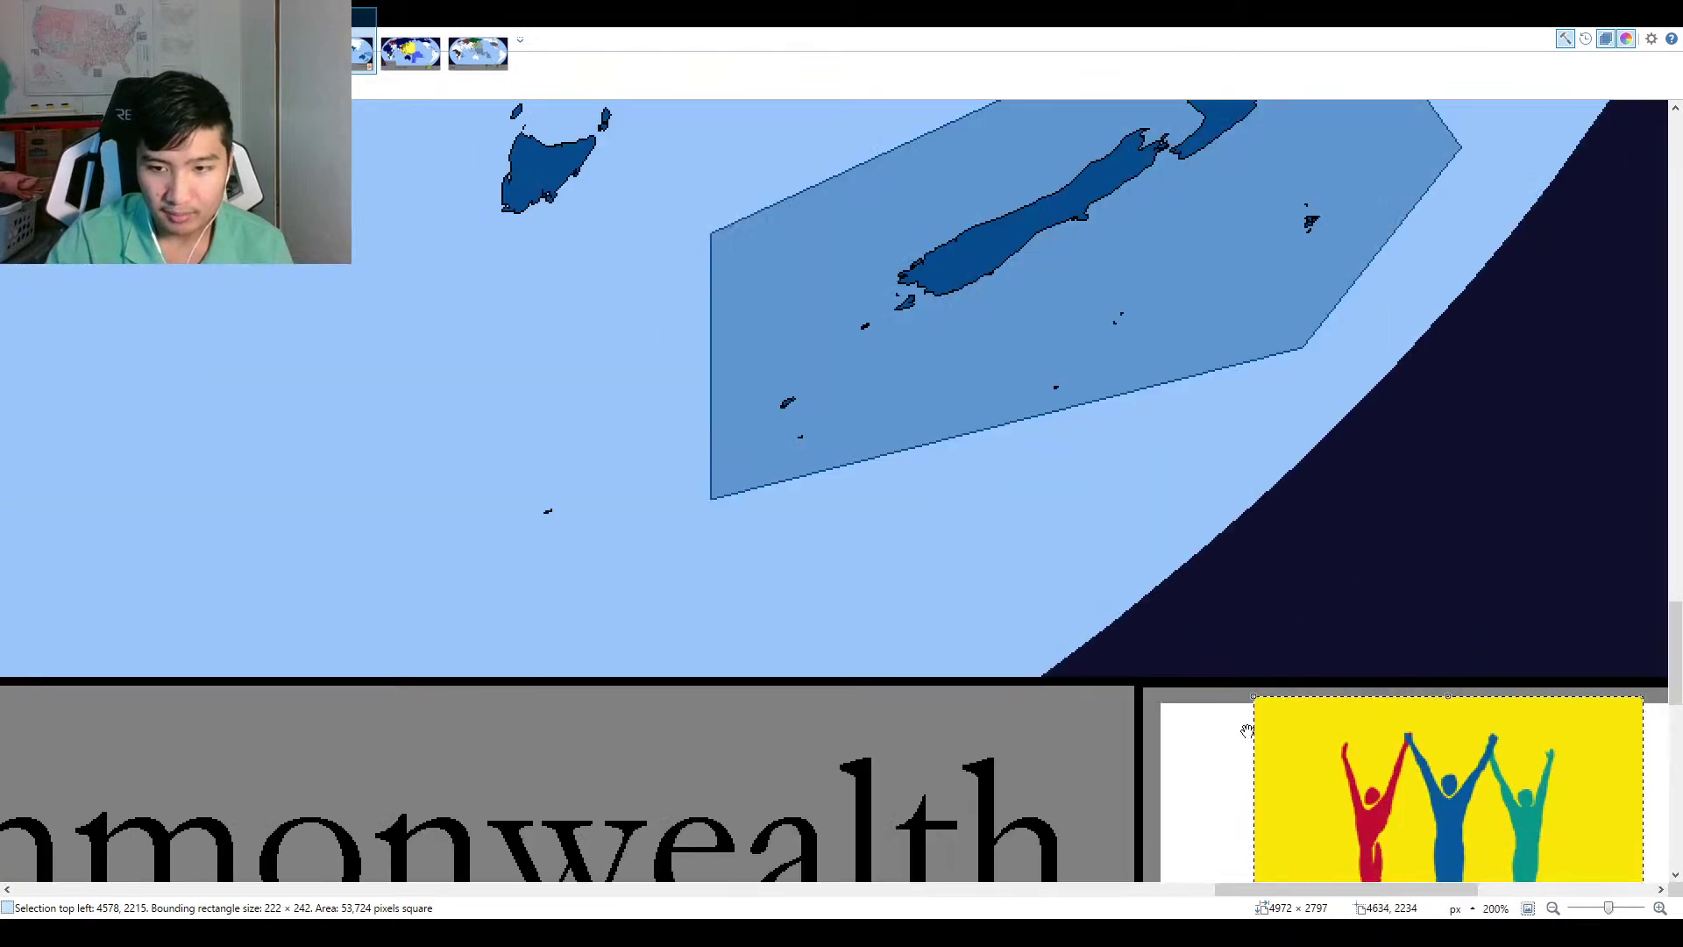
key(ctrl+d)
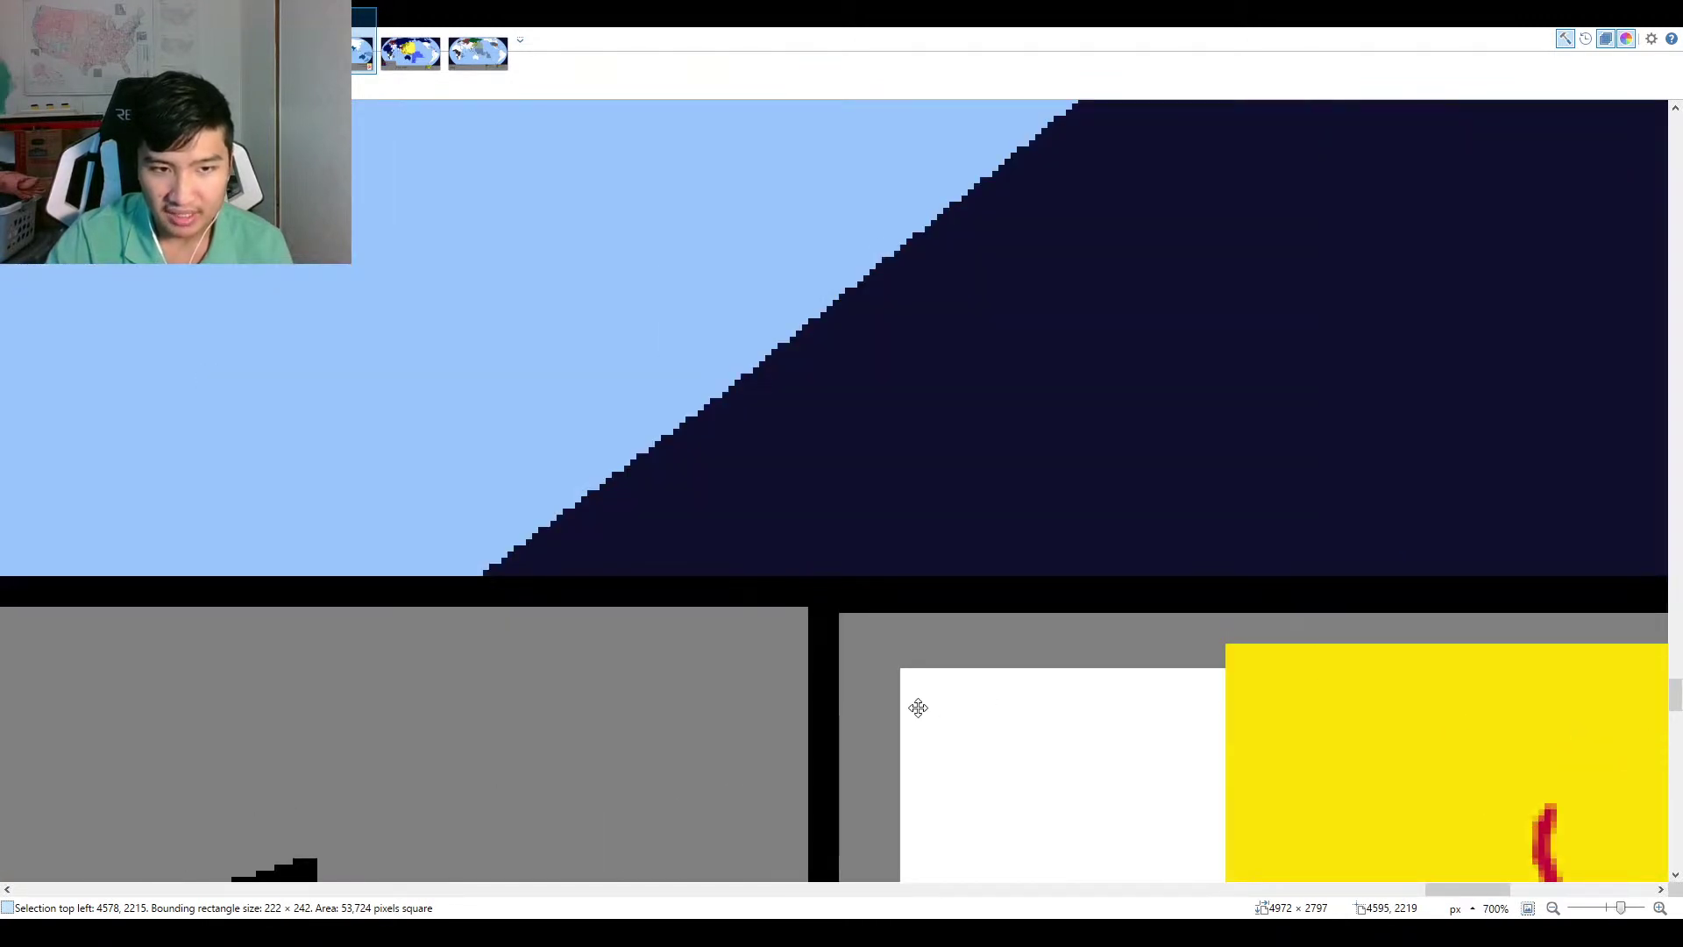
drag(912, 702, 1007, 695)
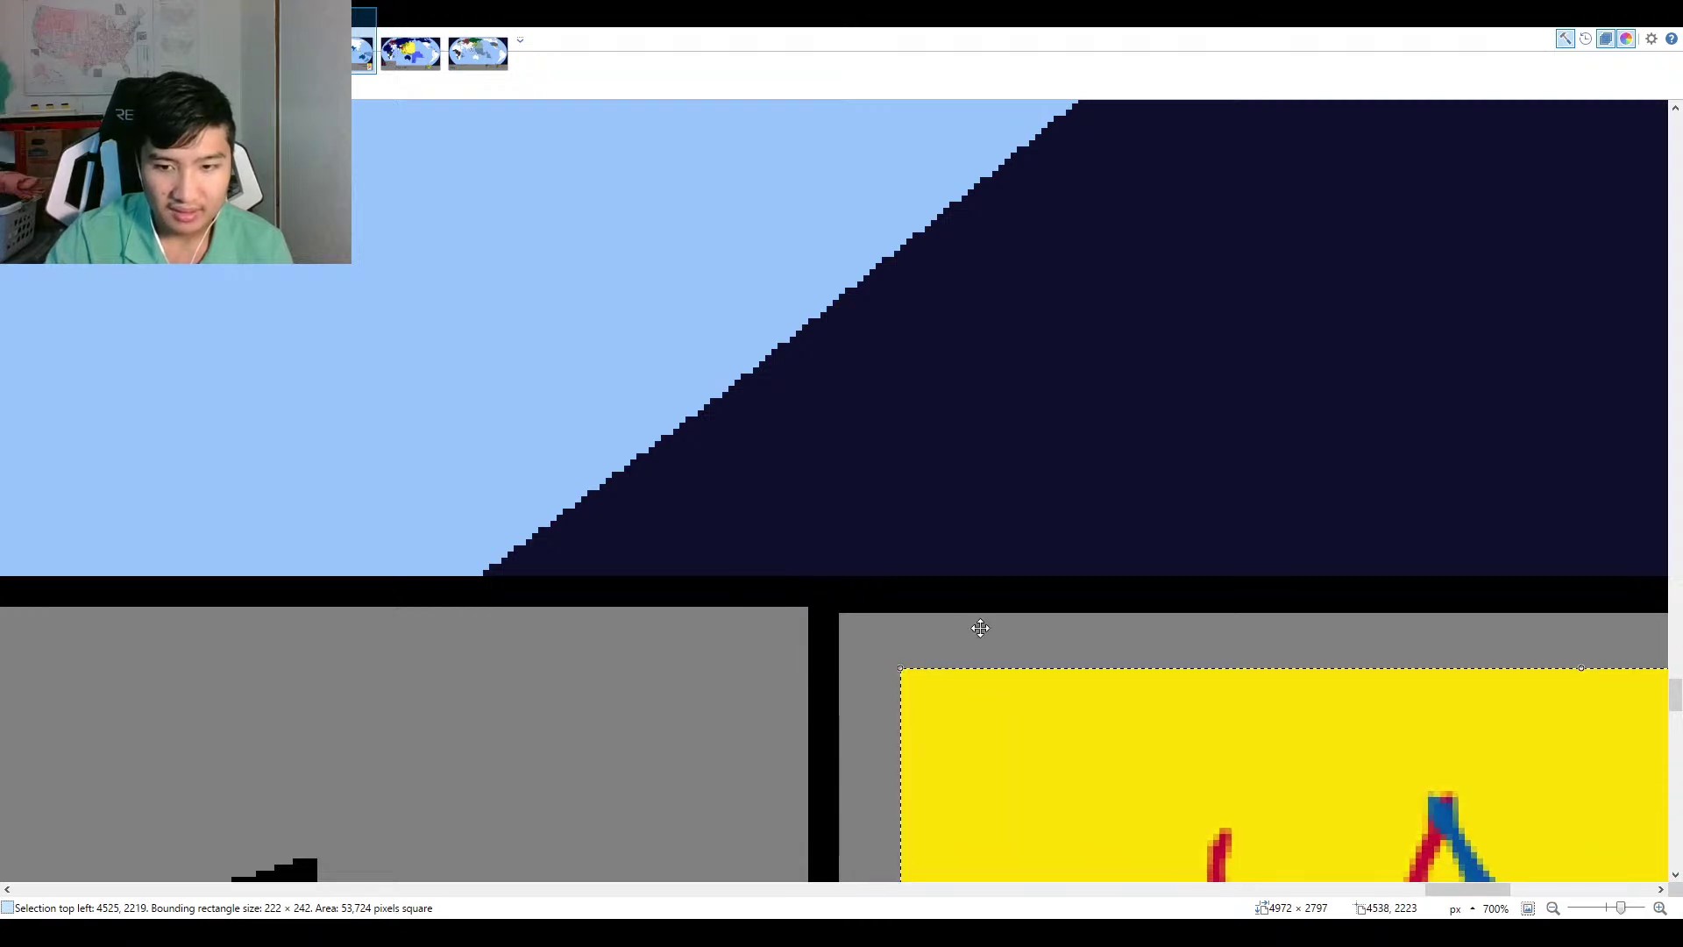
Enlarge the Manchester 2002 logo proportionally to about 430 × 468 pixels, keeping its upper-left corner in place.
scroll(1006, 577, down, 3)
scroll(1006, 577, down, 5)
scroll(620, 350, up, 4)
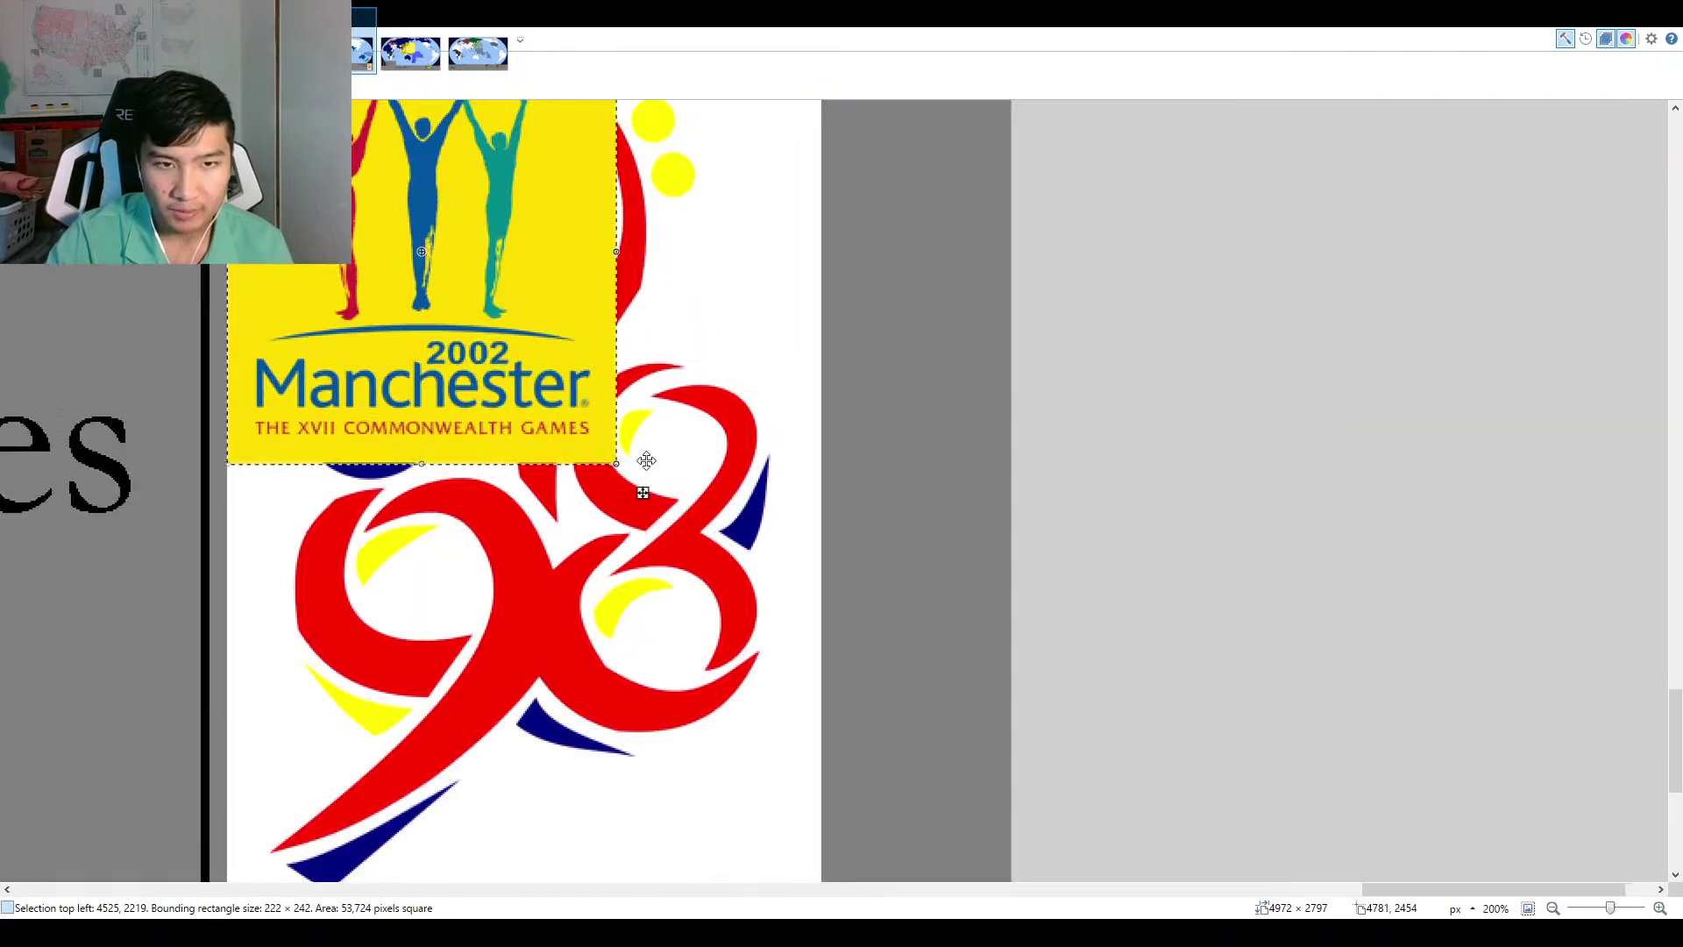
drag(635, 494, 985, 872)
scroll(828, 458, down, 3)
scroll(996, 623, up, 3)
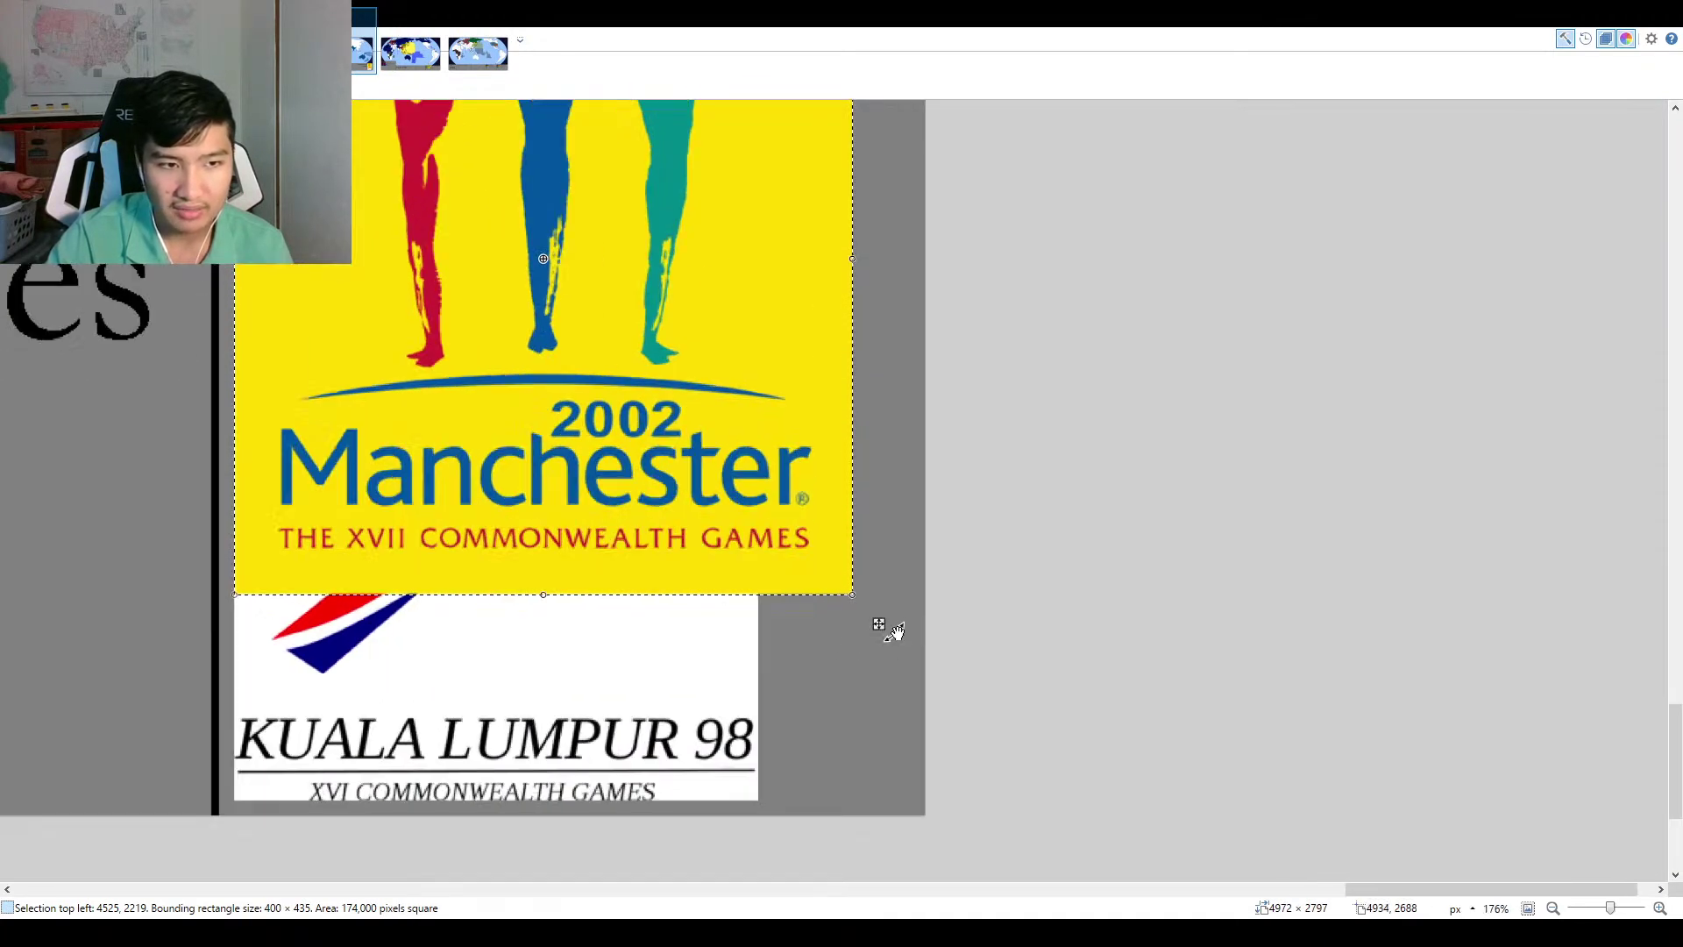
scroll(289, 526, up, 5)
scroll(286, 522, down, 5)
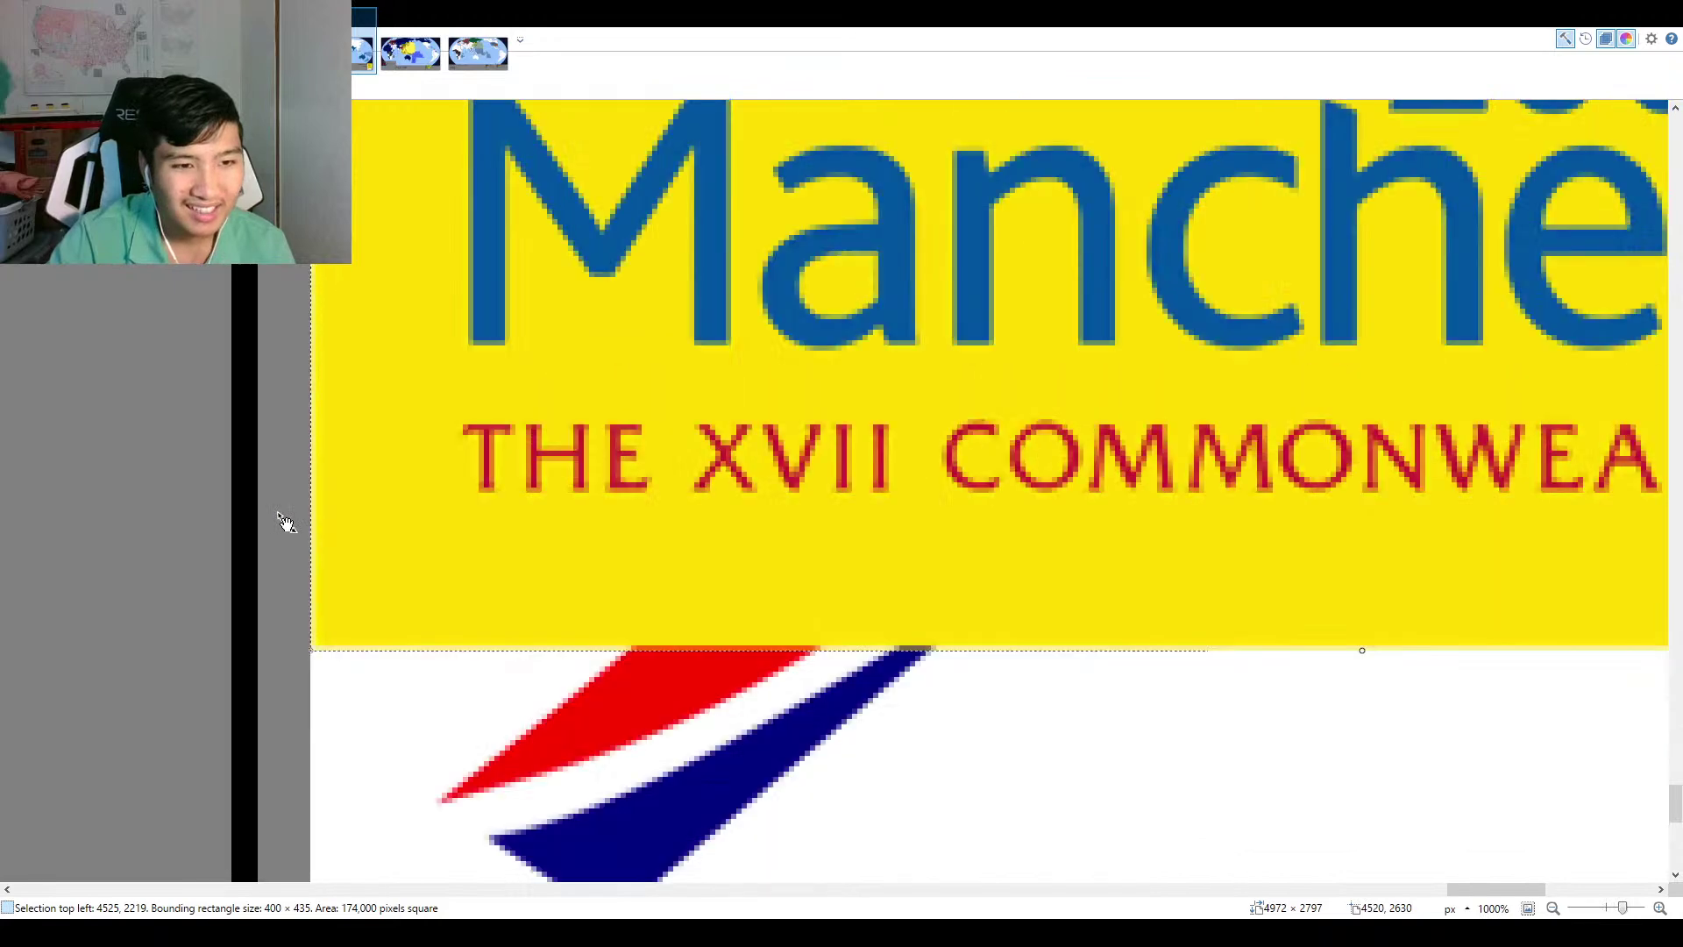
scroll(968, 555, up, 3)
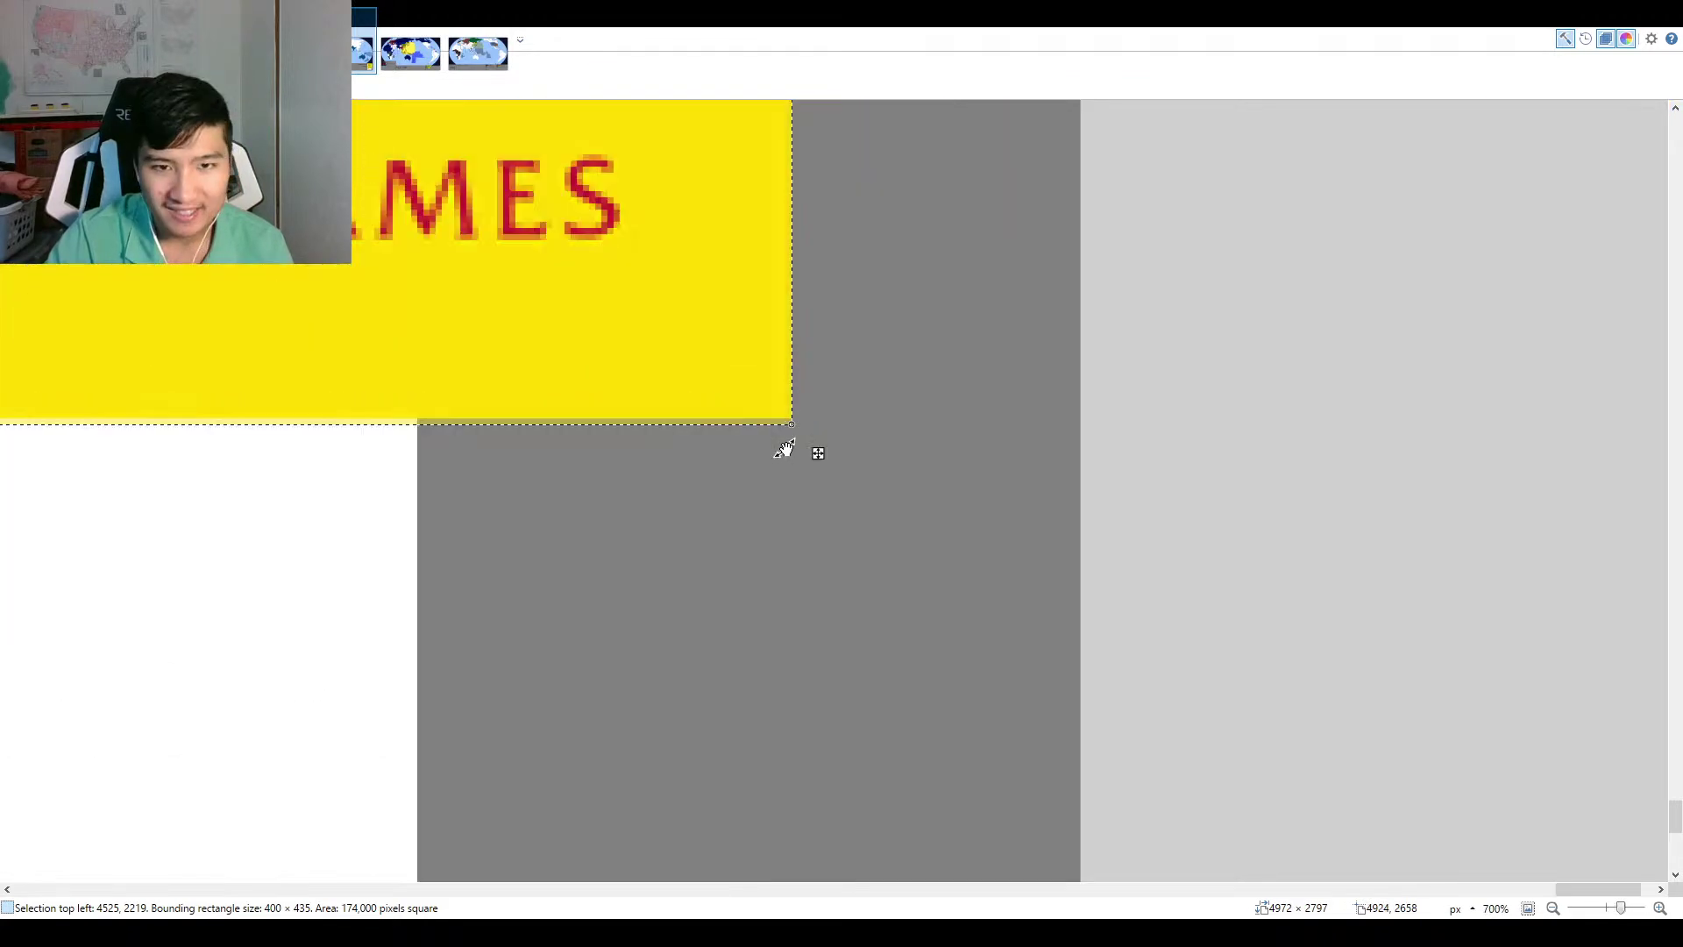
scroll(791, 427, up, 2)
drag(791, 427, 976, 628)
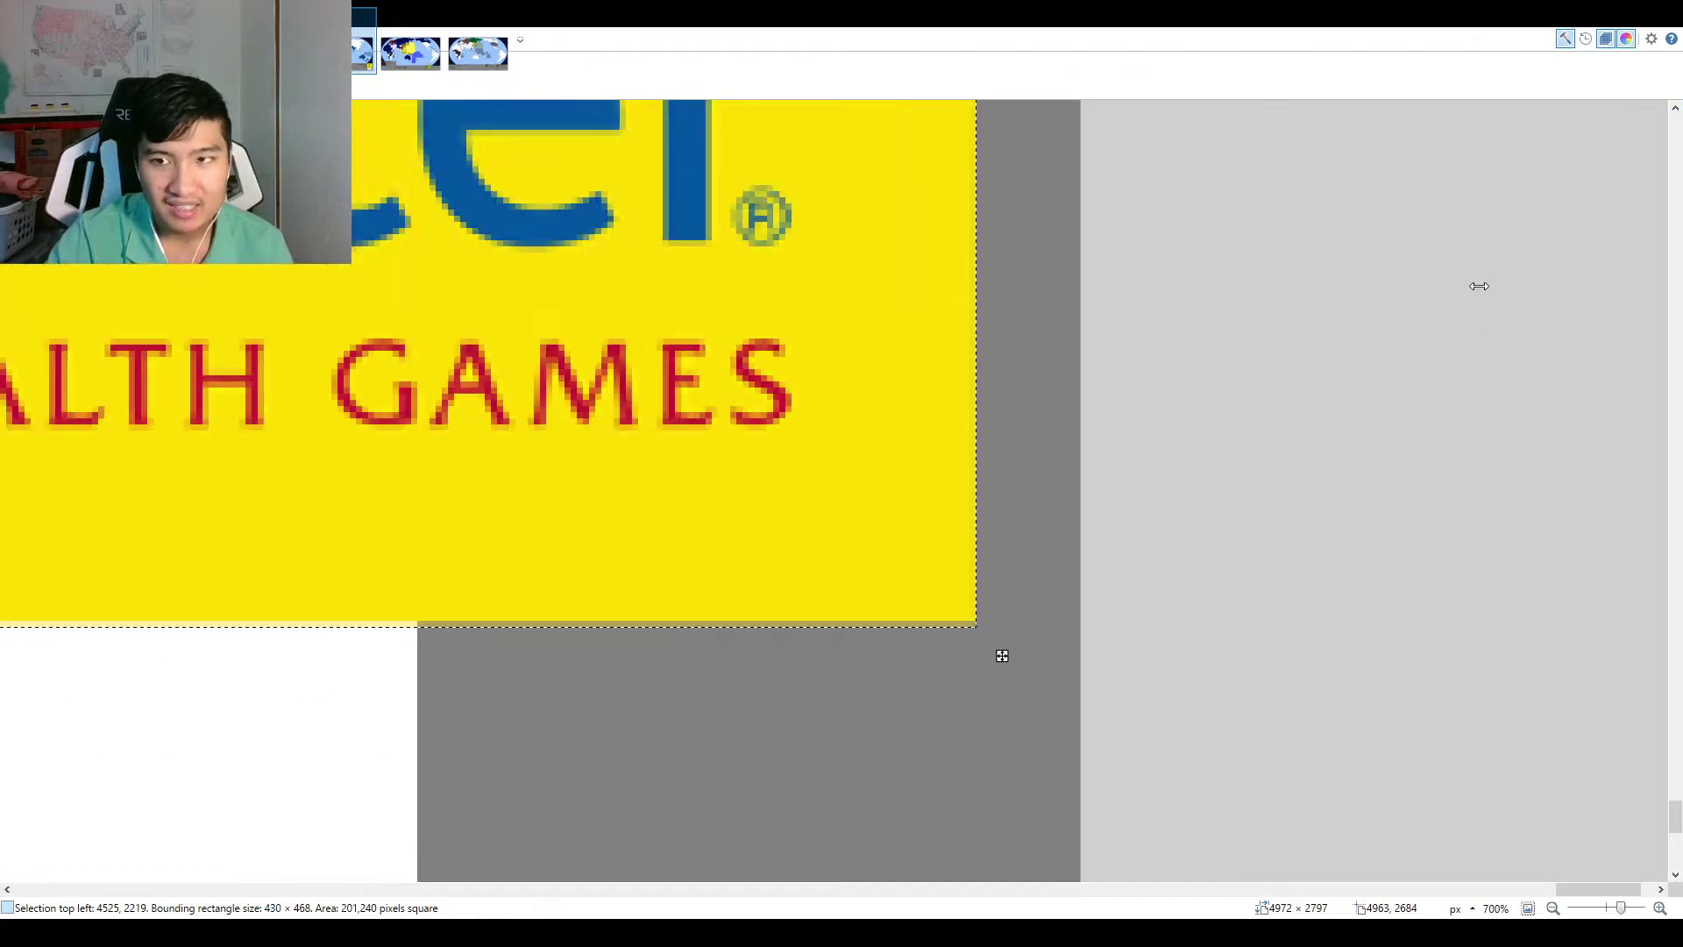
Fine-tune the logo's size from its lower-right corner so it spans the logo box with a narrow grey margin.
key(r)
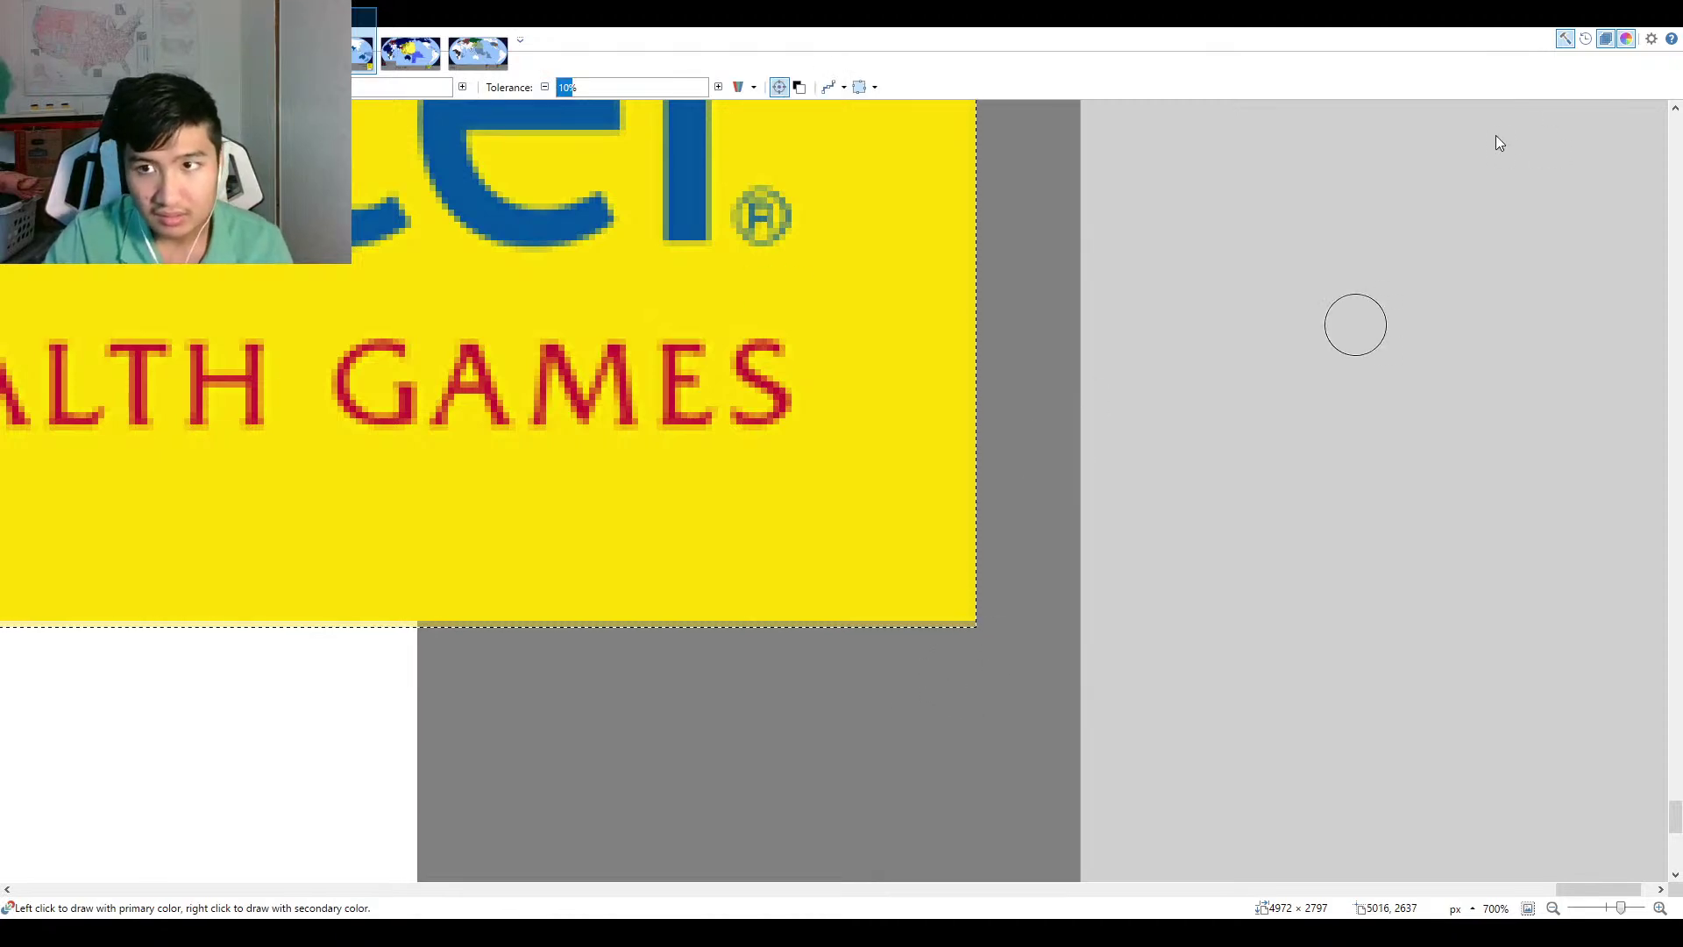
key(m)
drag(999, 676, 1002, 699)
key(r)
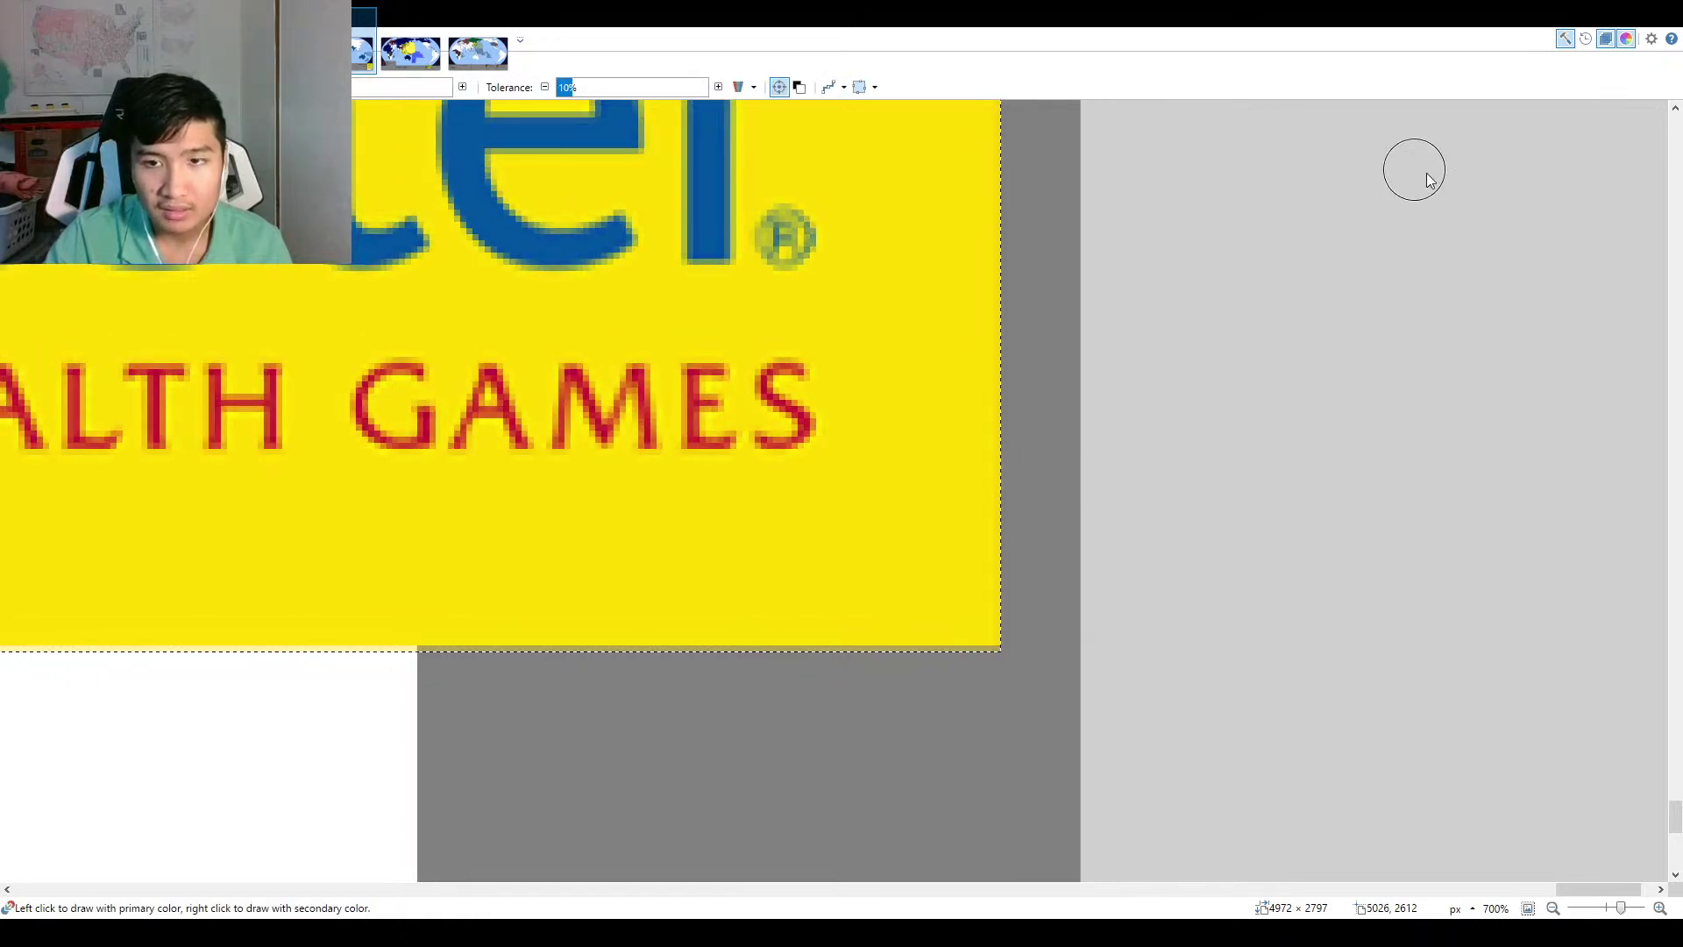
key(m)
drag(1026, 685, 1025, 687)
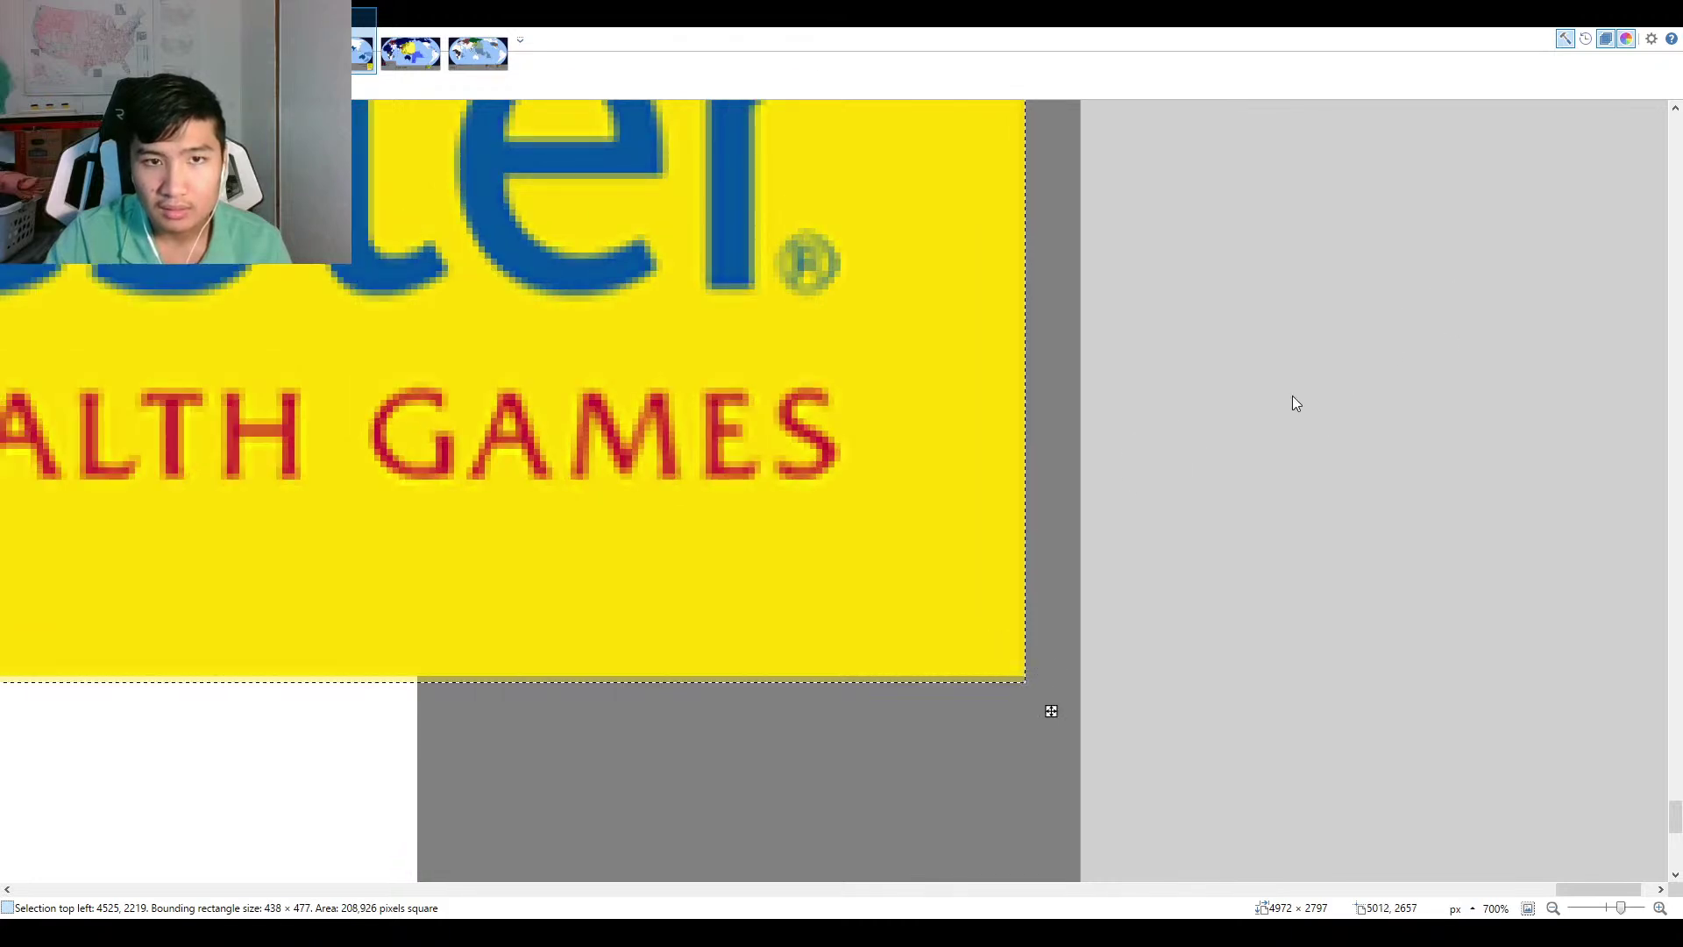
key(b)
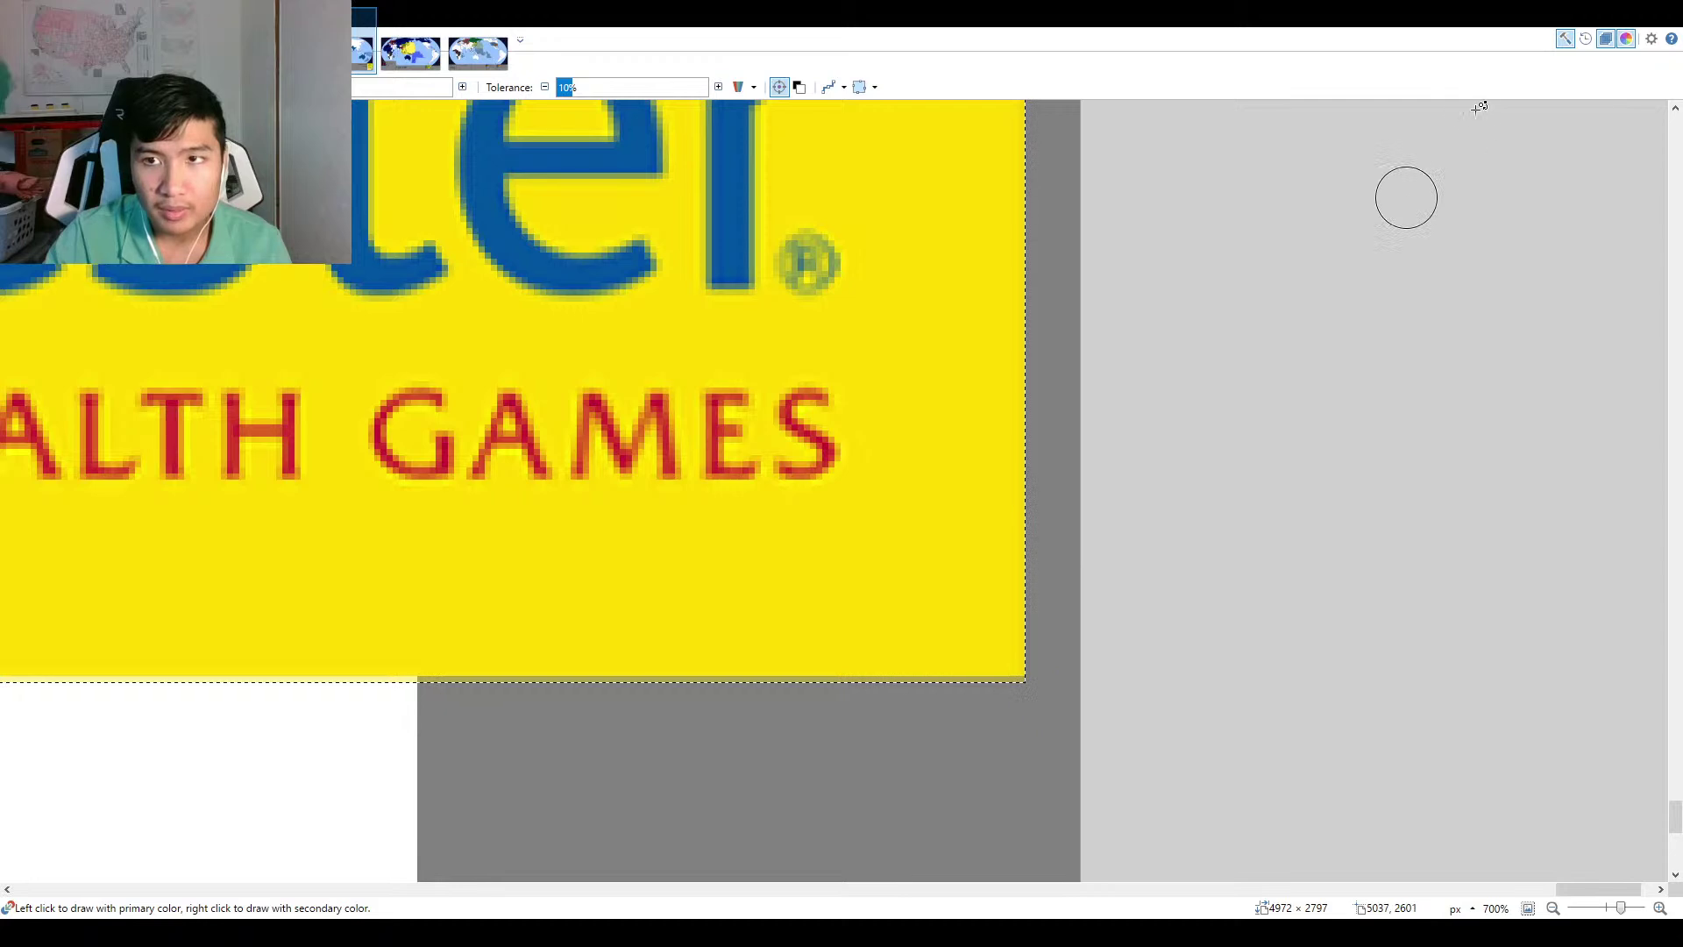
key(m)
scroll(1051, 702, up, 3)
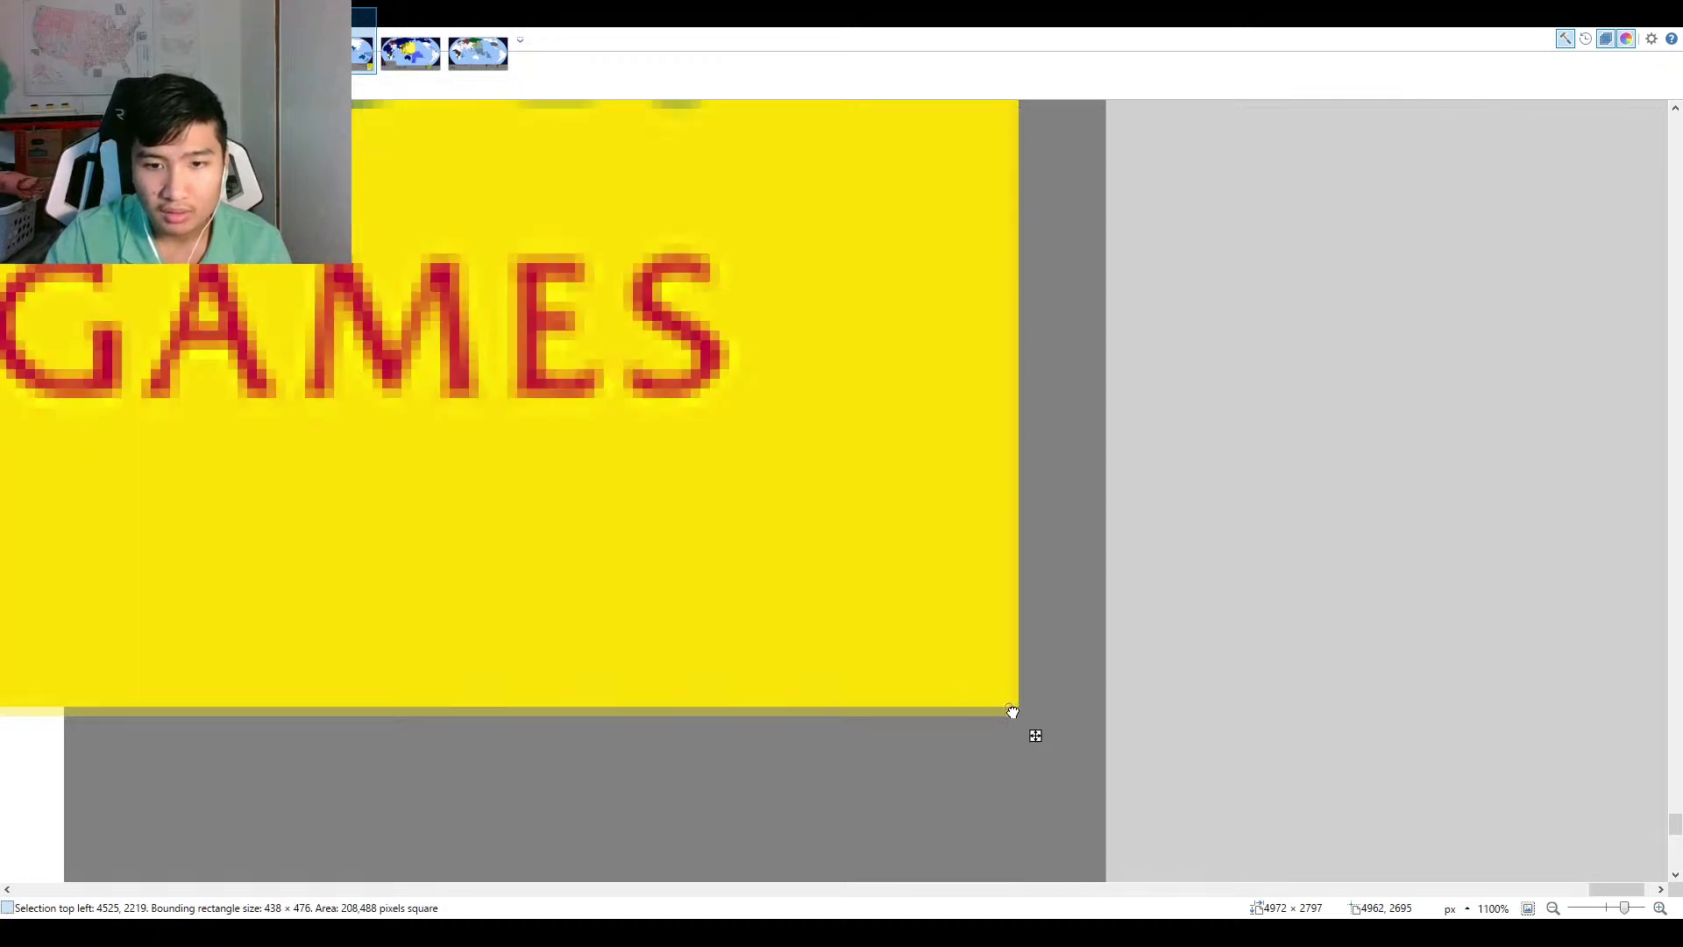
drag(1019, 712, 1009, 698)
key(b)
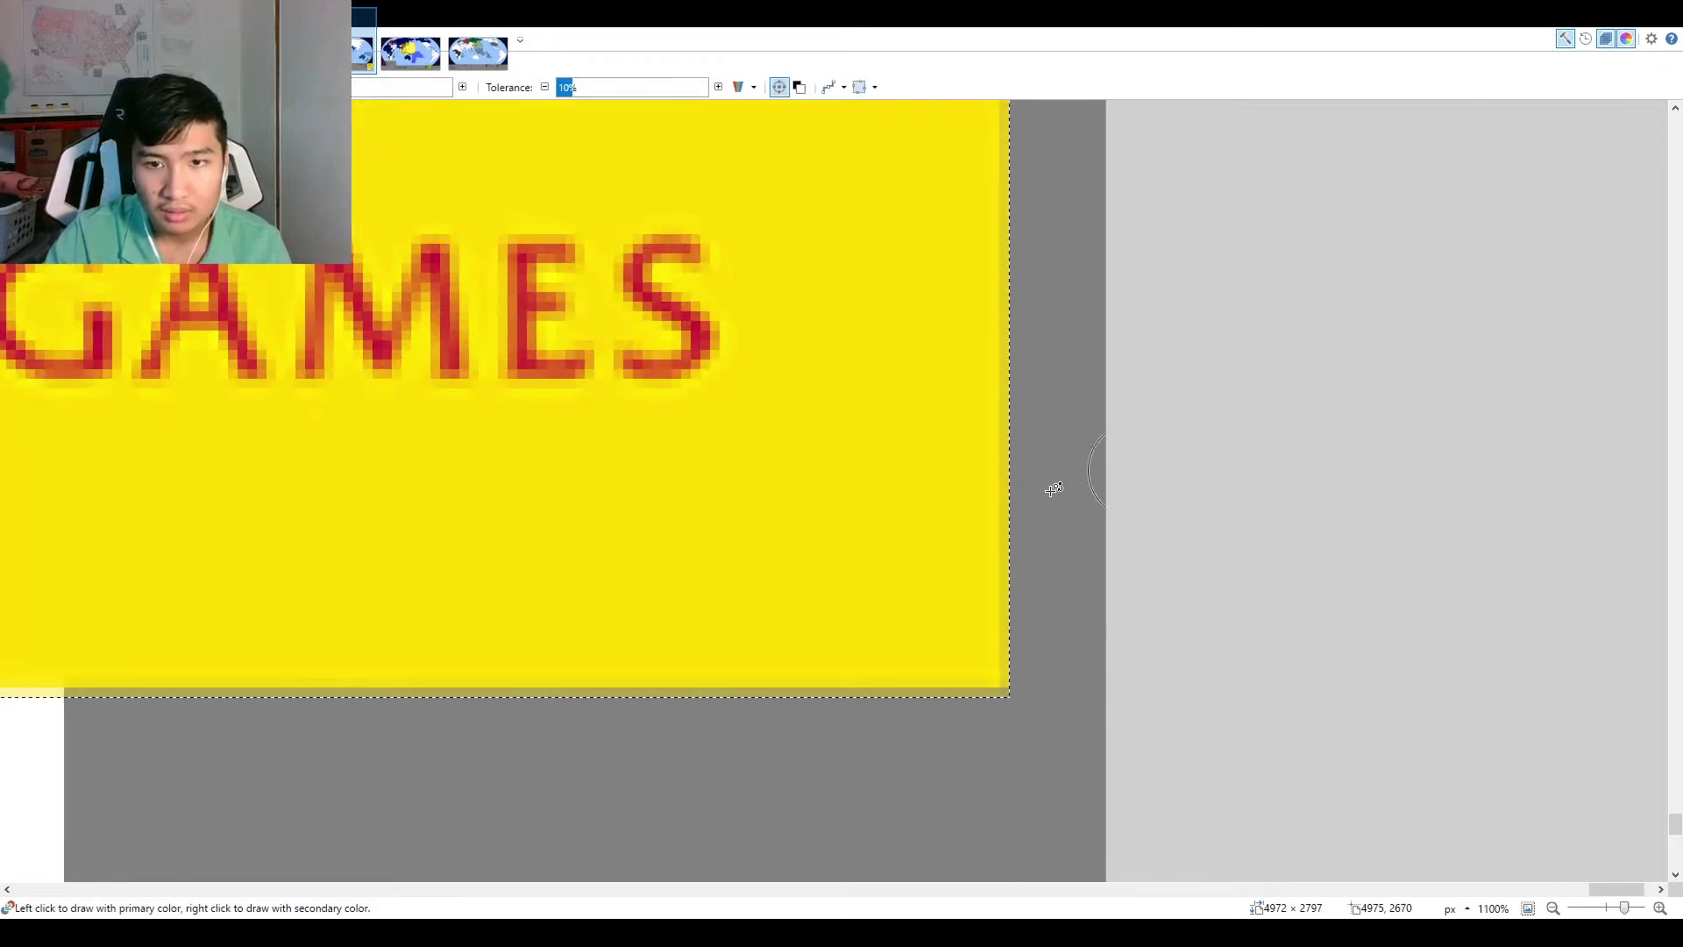
scroll(1058, 489, down, 7)
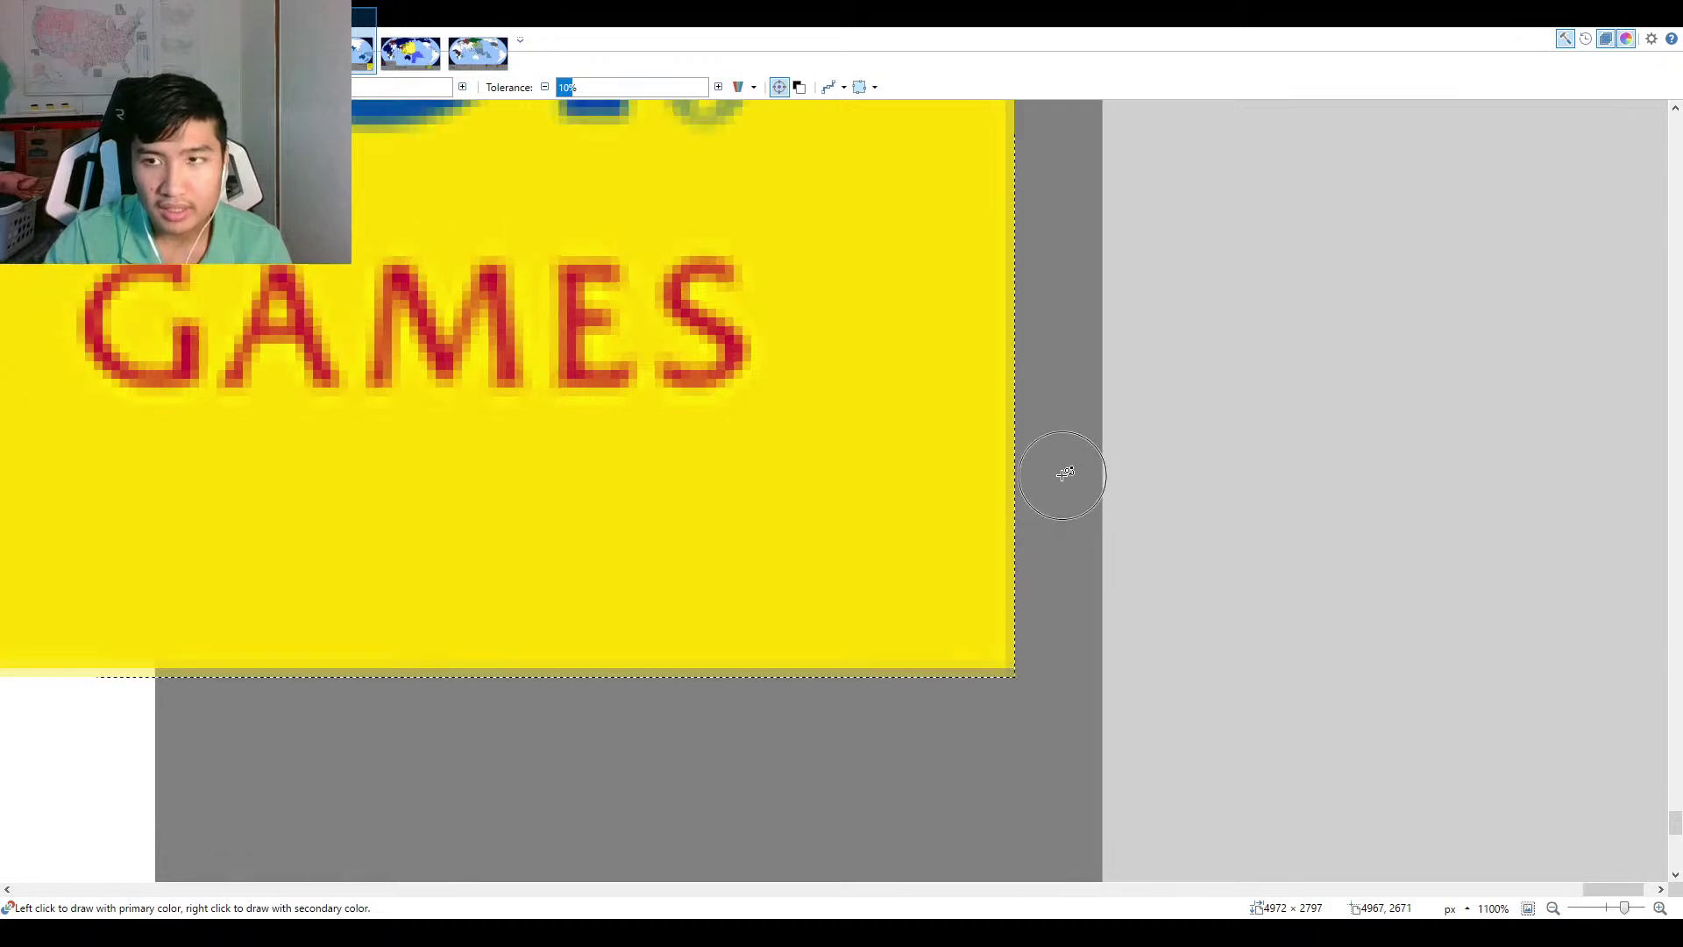
Cover the remaining Kuala Lumpur 98 logo behind the new one with a background-grey rectangle about 638 × 852 pixels.
key(o)
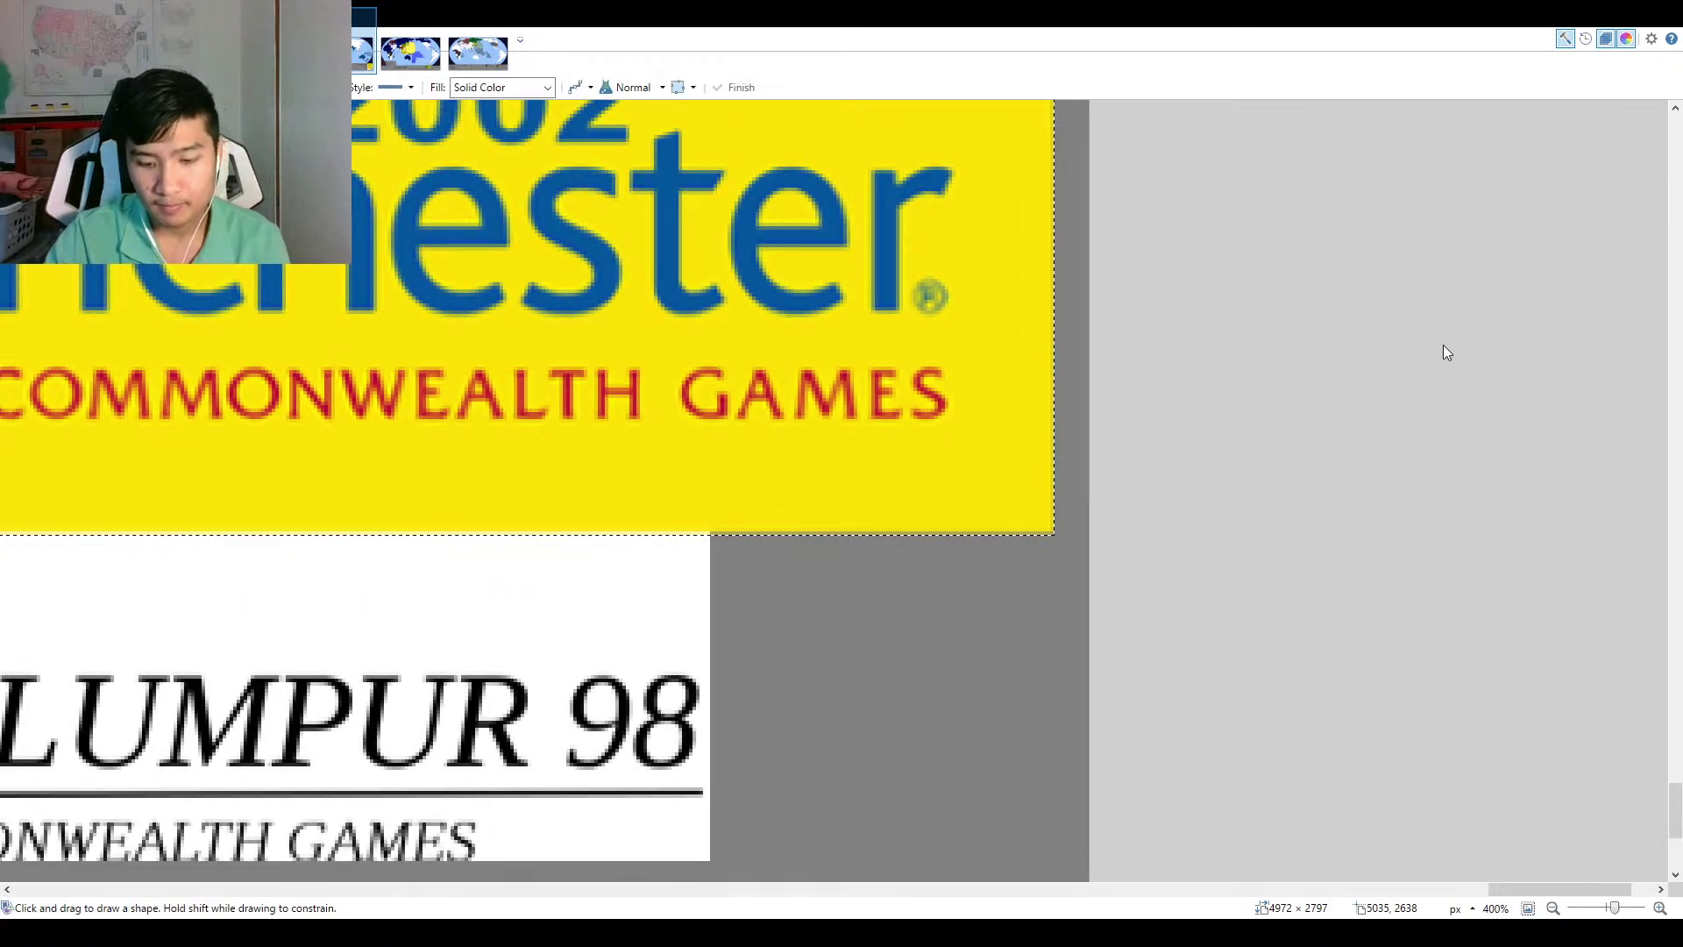
scroll(1168, 649, down, 3)
scroll(1168, 650, down, 2)
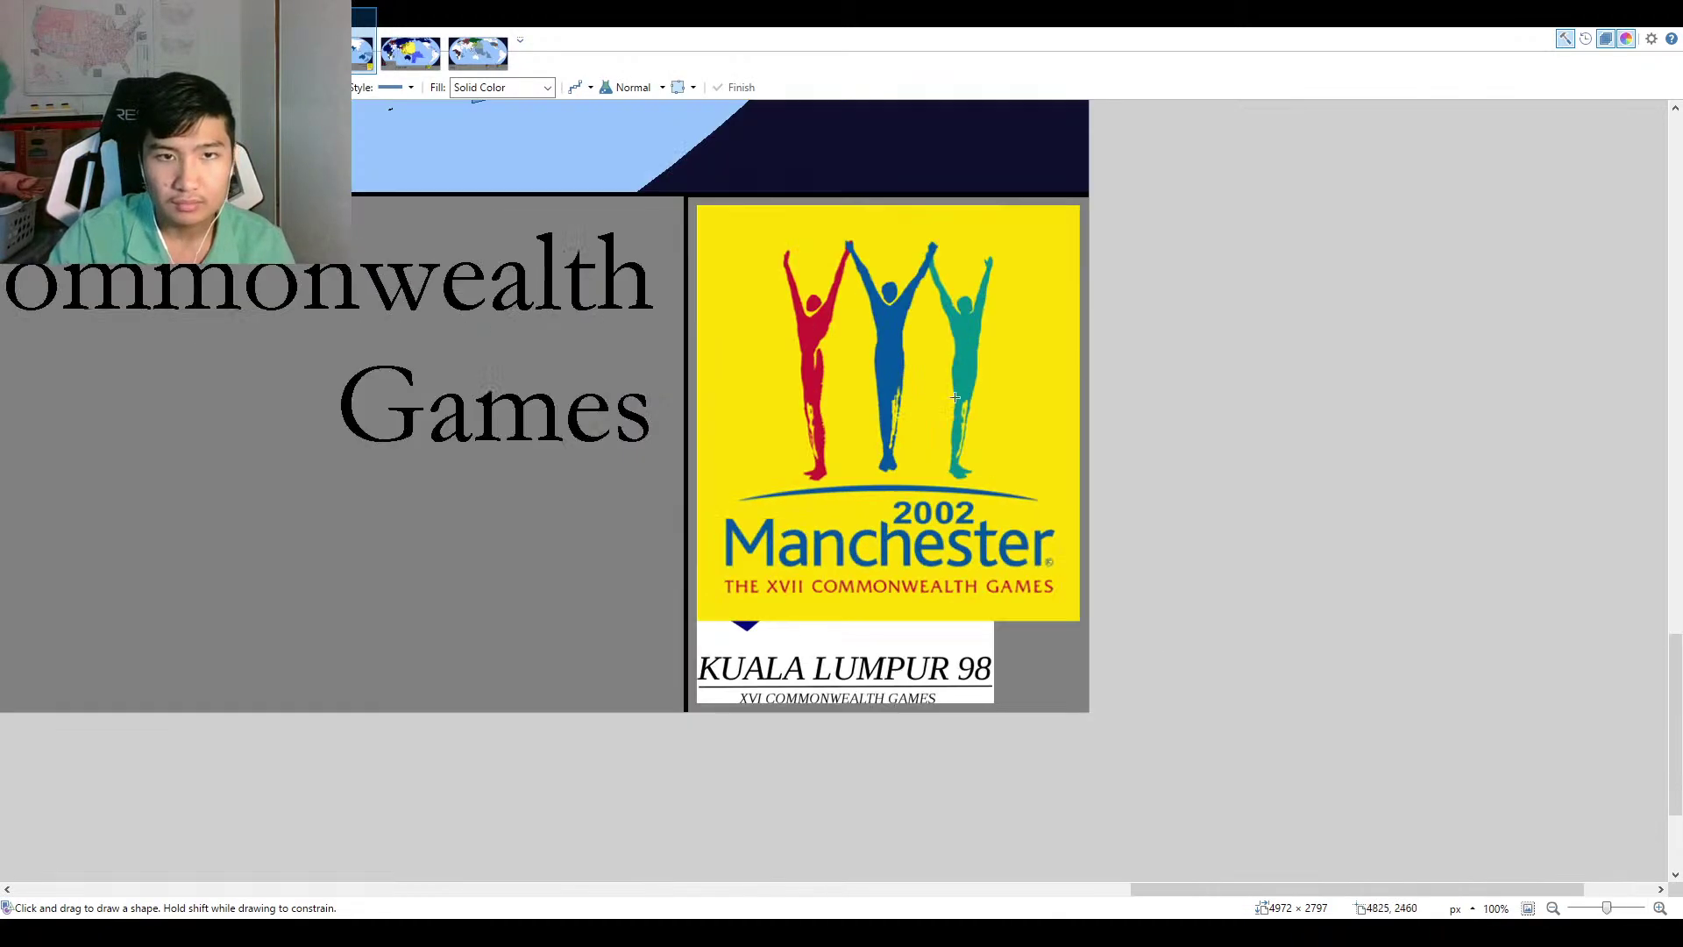
click(695, 206)
drag(694, 206, 1256, 945)
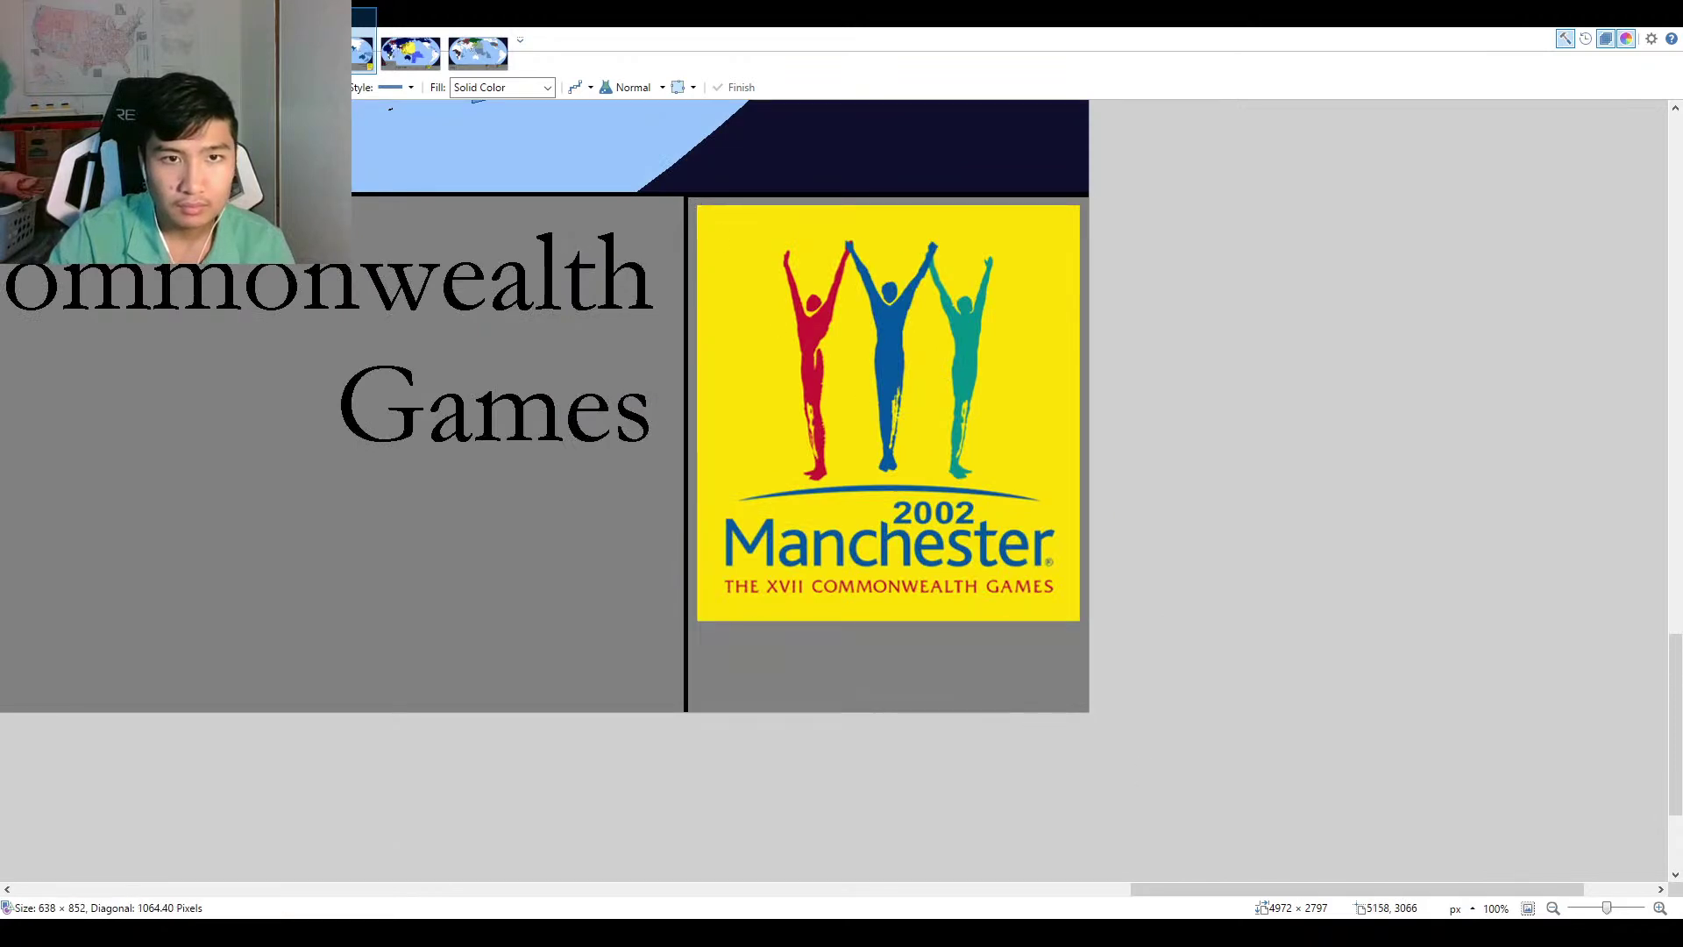
key(Return)
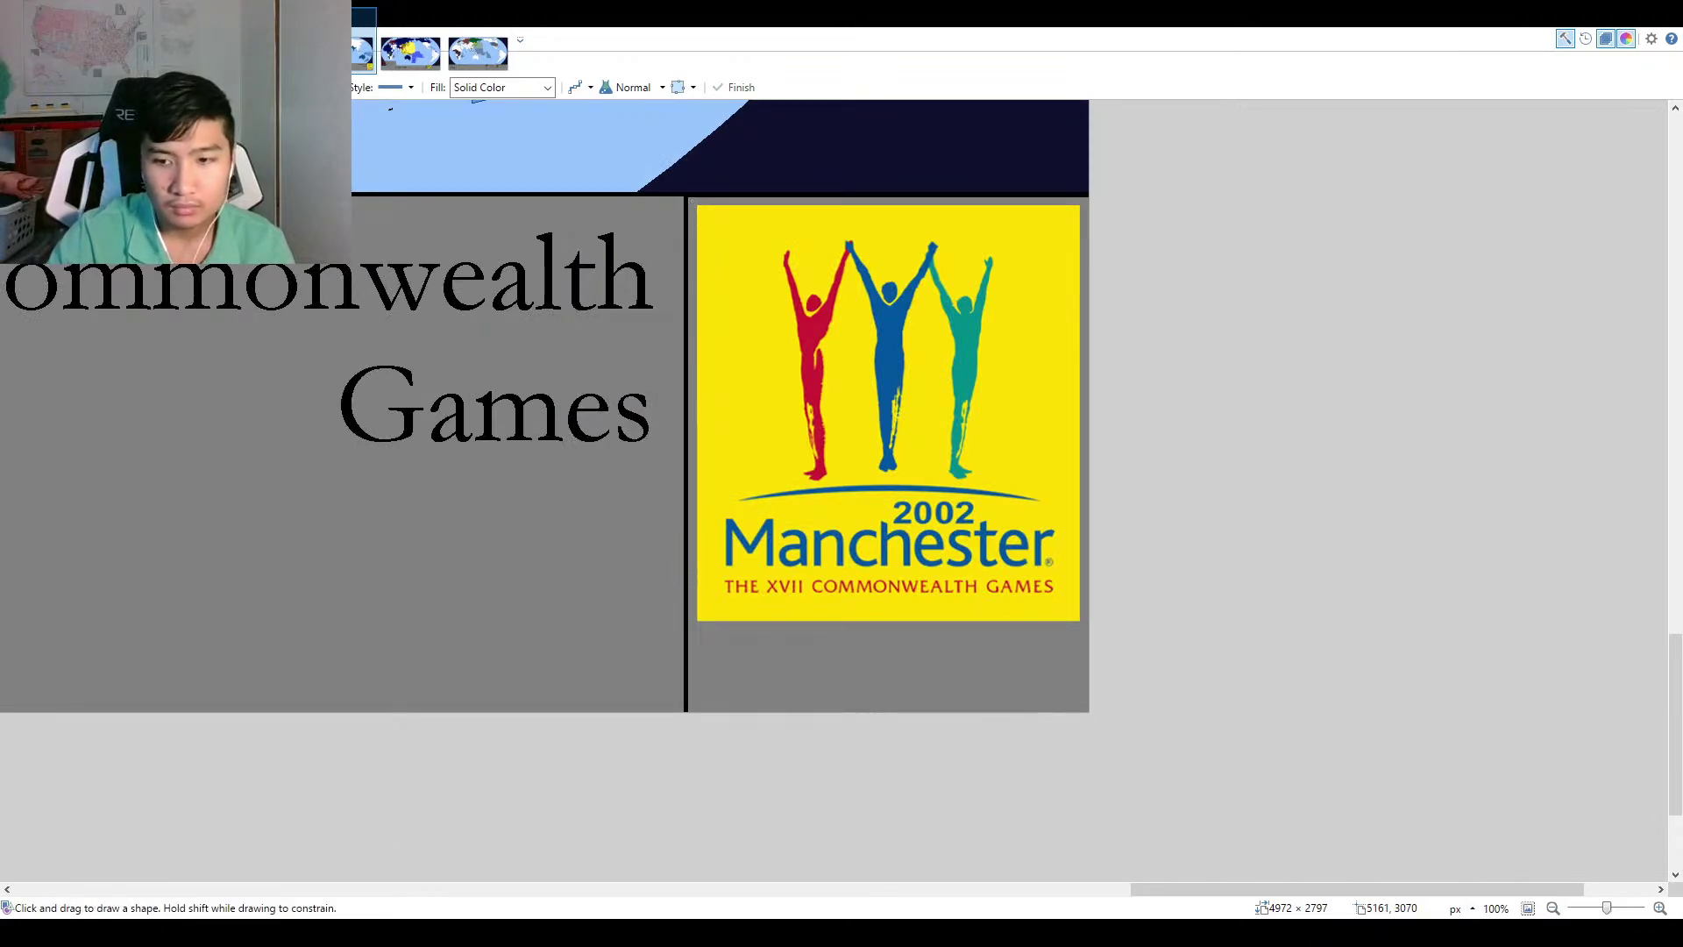
click(1528, 908)
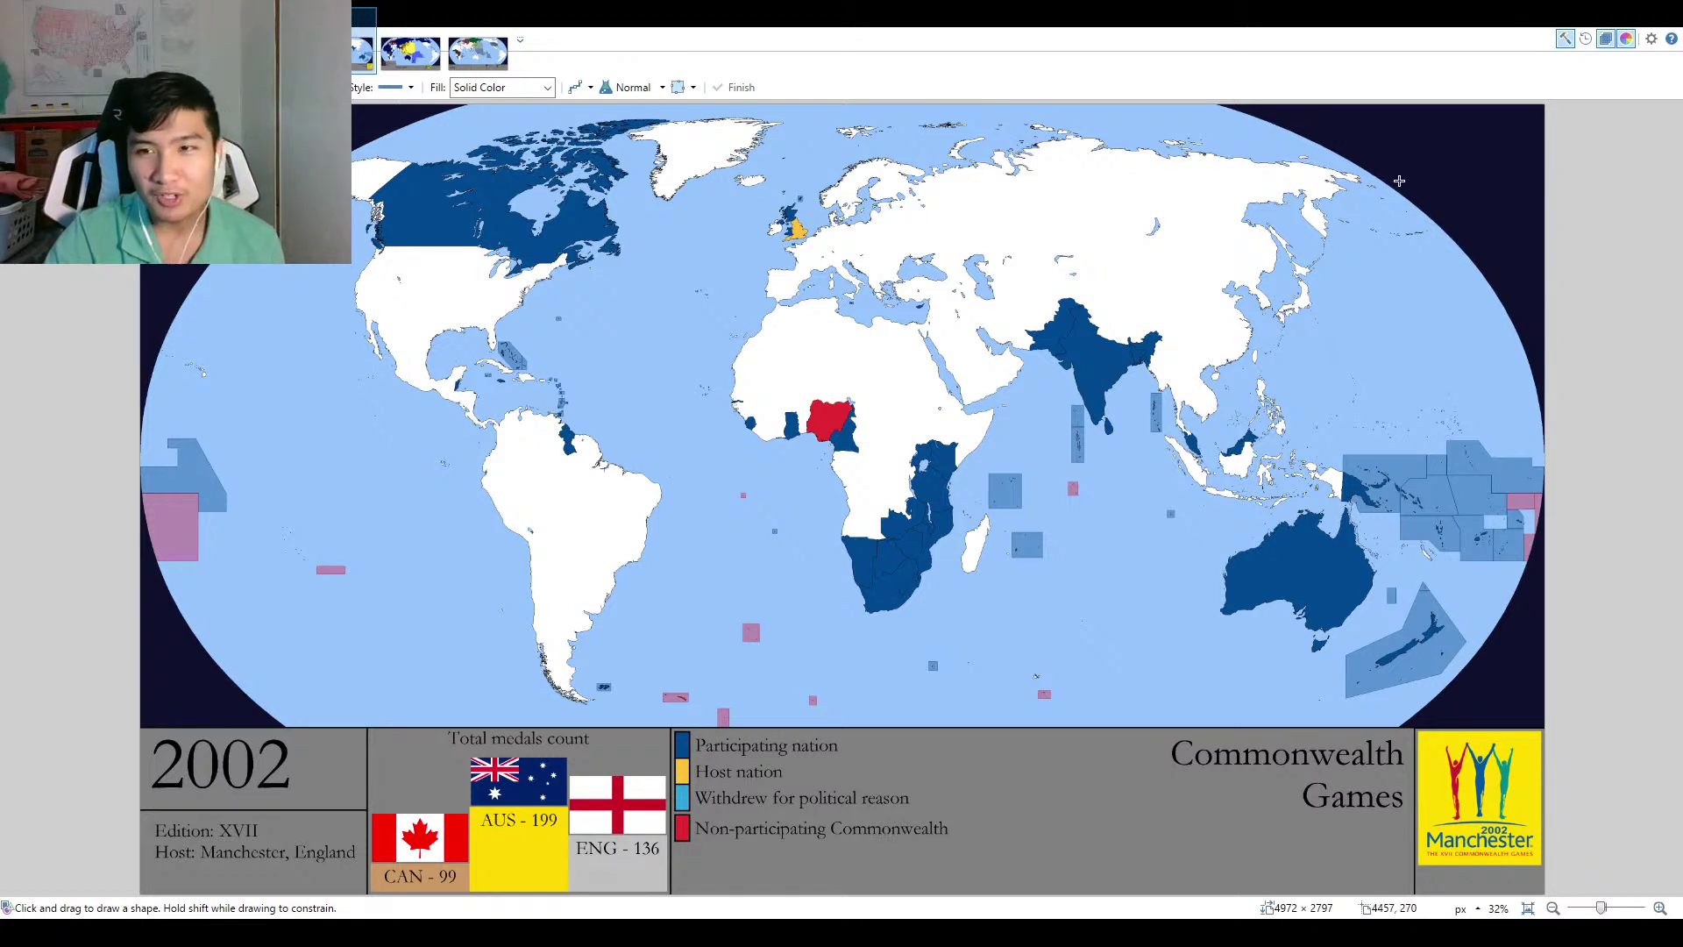
key(f)
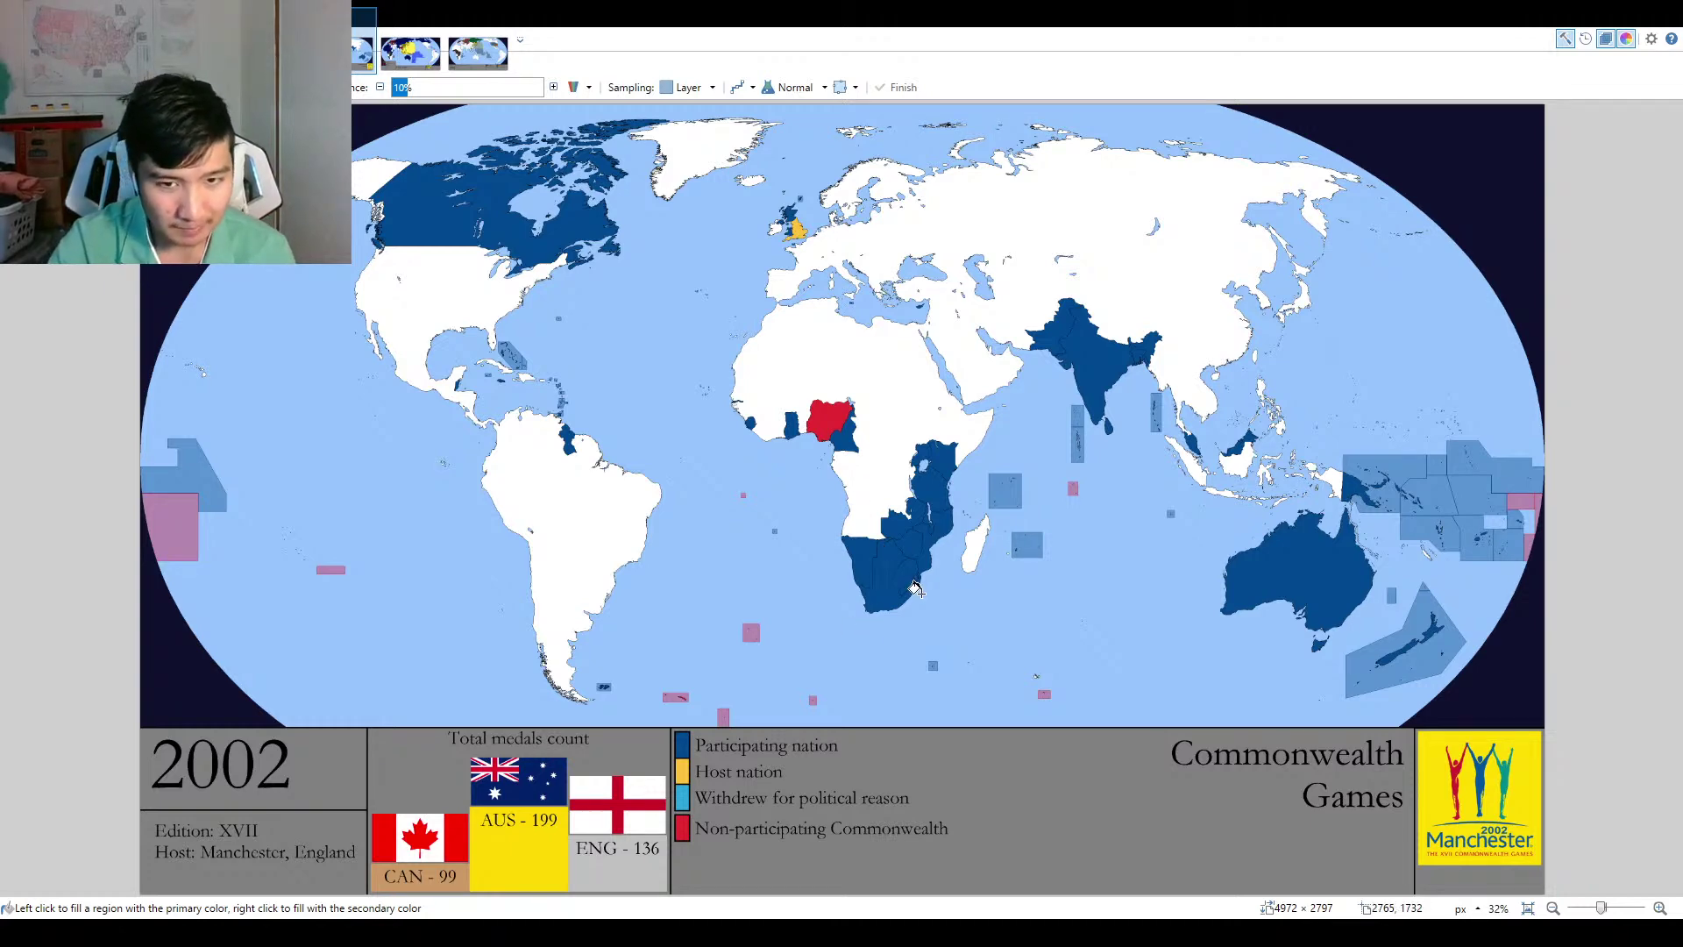
scroll(890, 598, up, 6)
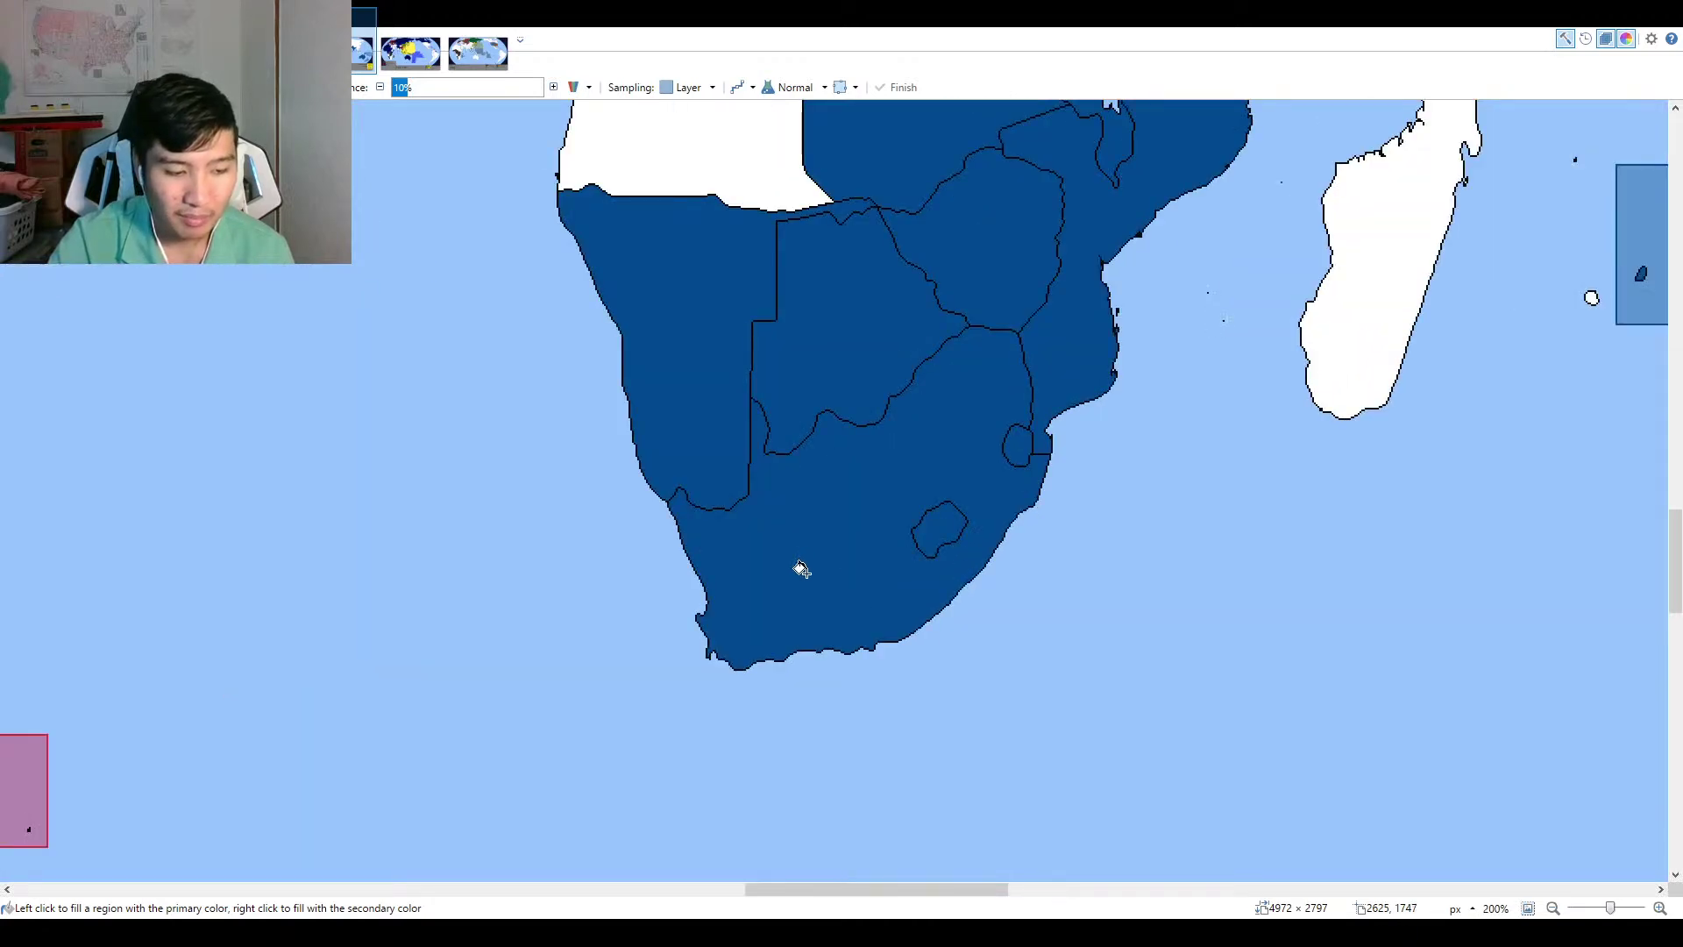
scroll(815, 563, up, 3)
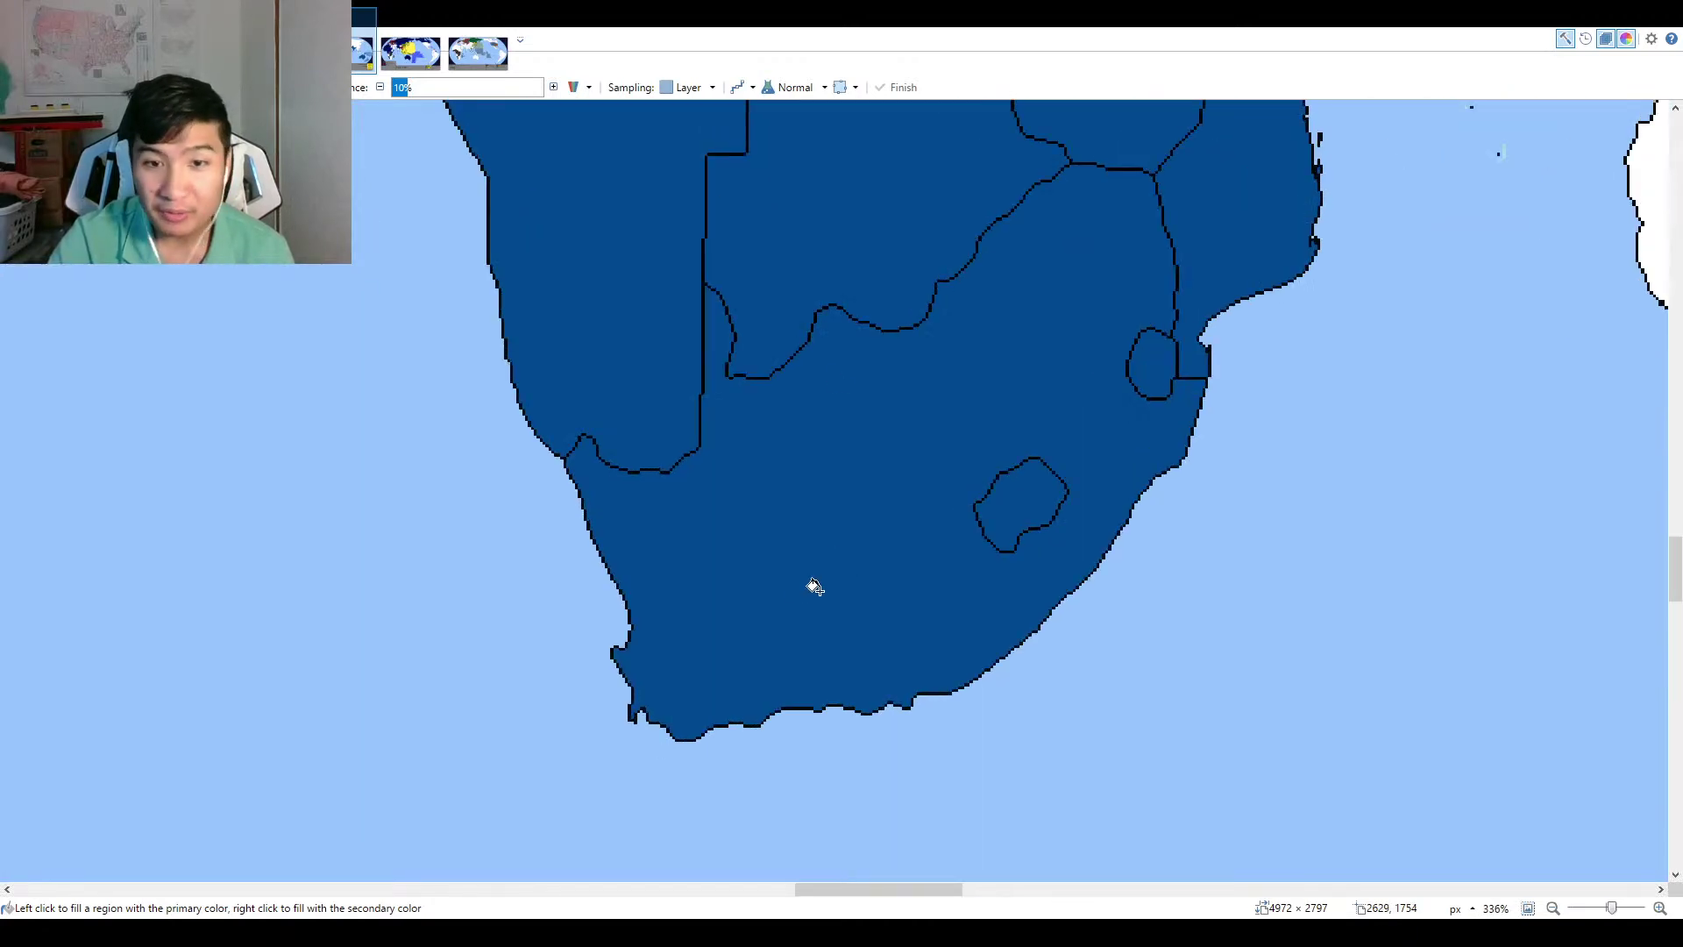
scroll(728, 641, down, 3)
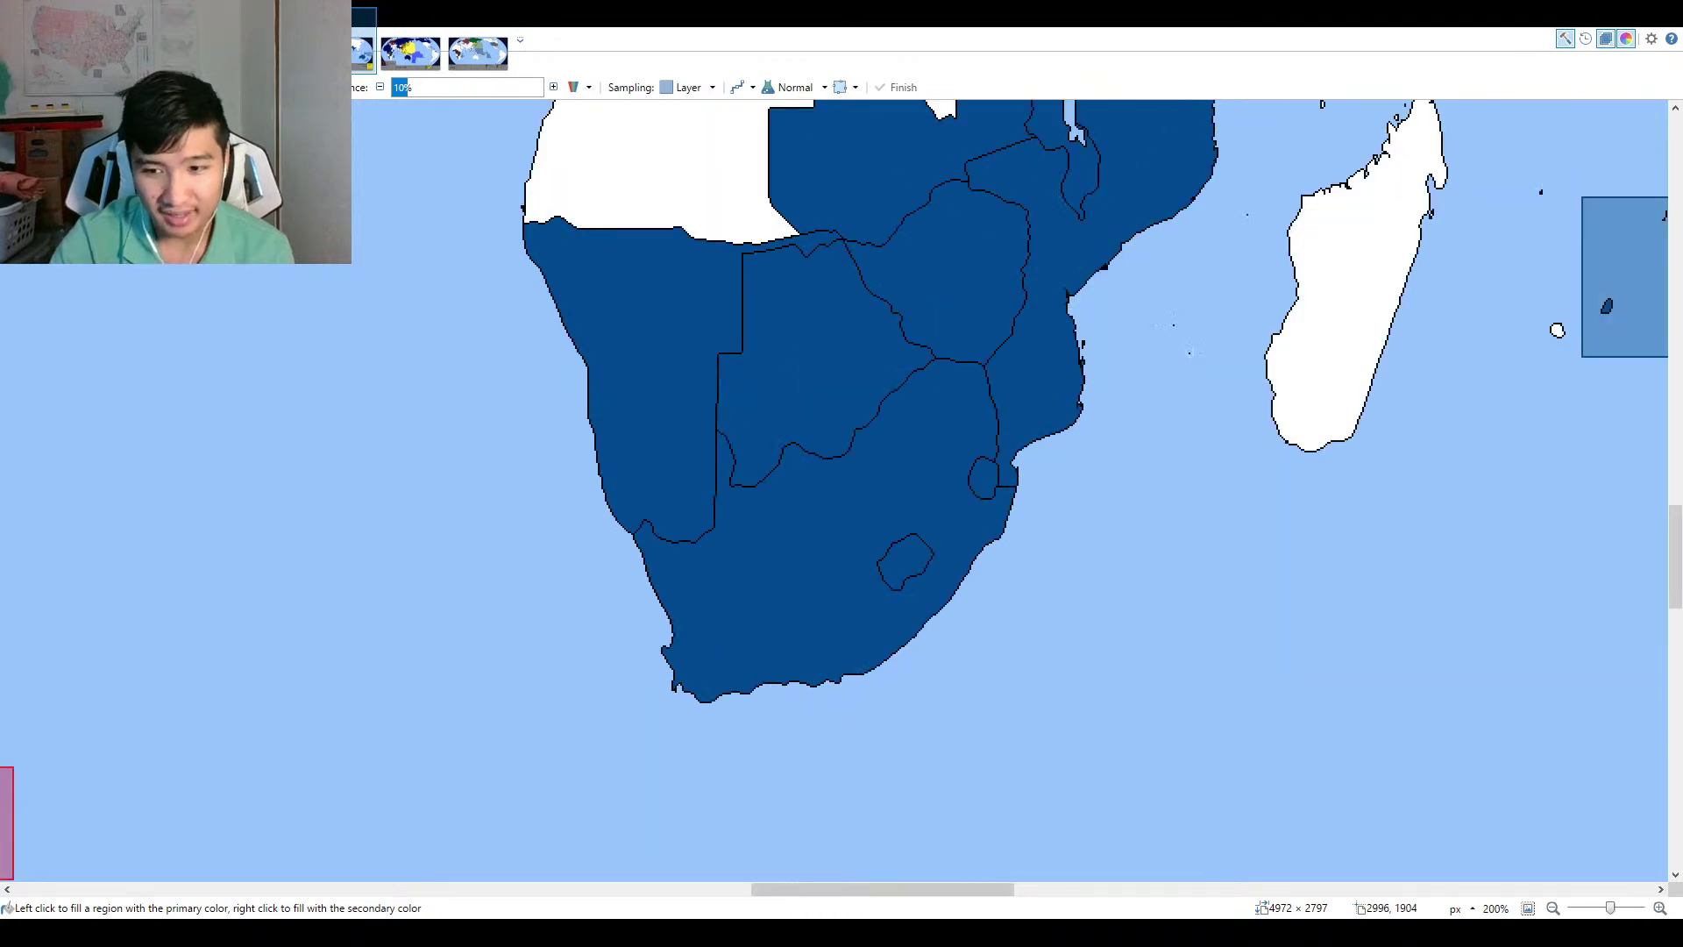
click(1528, 908)
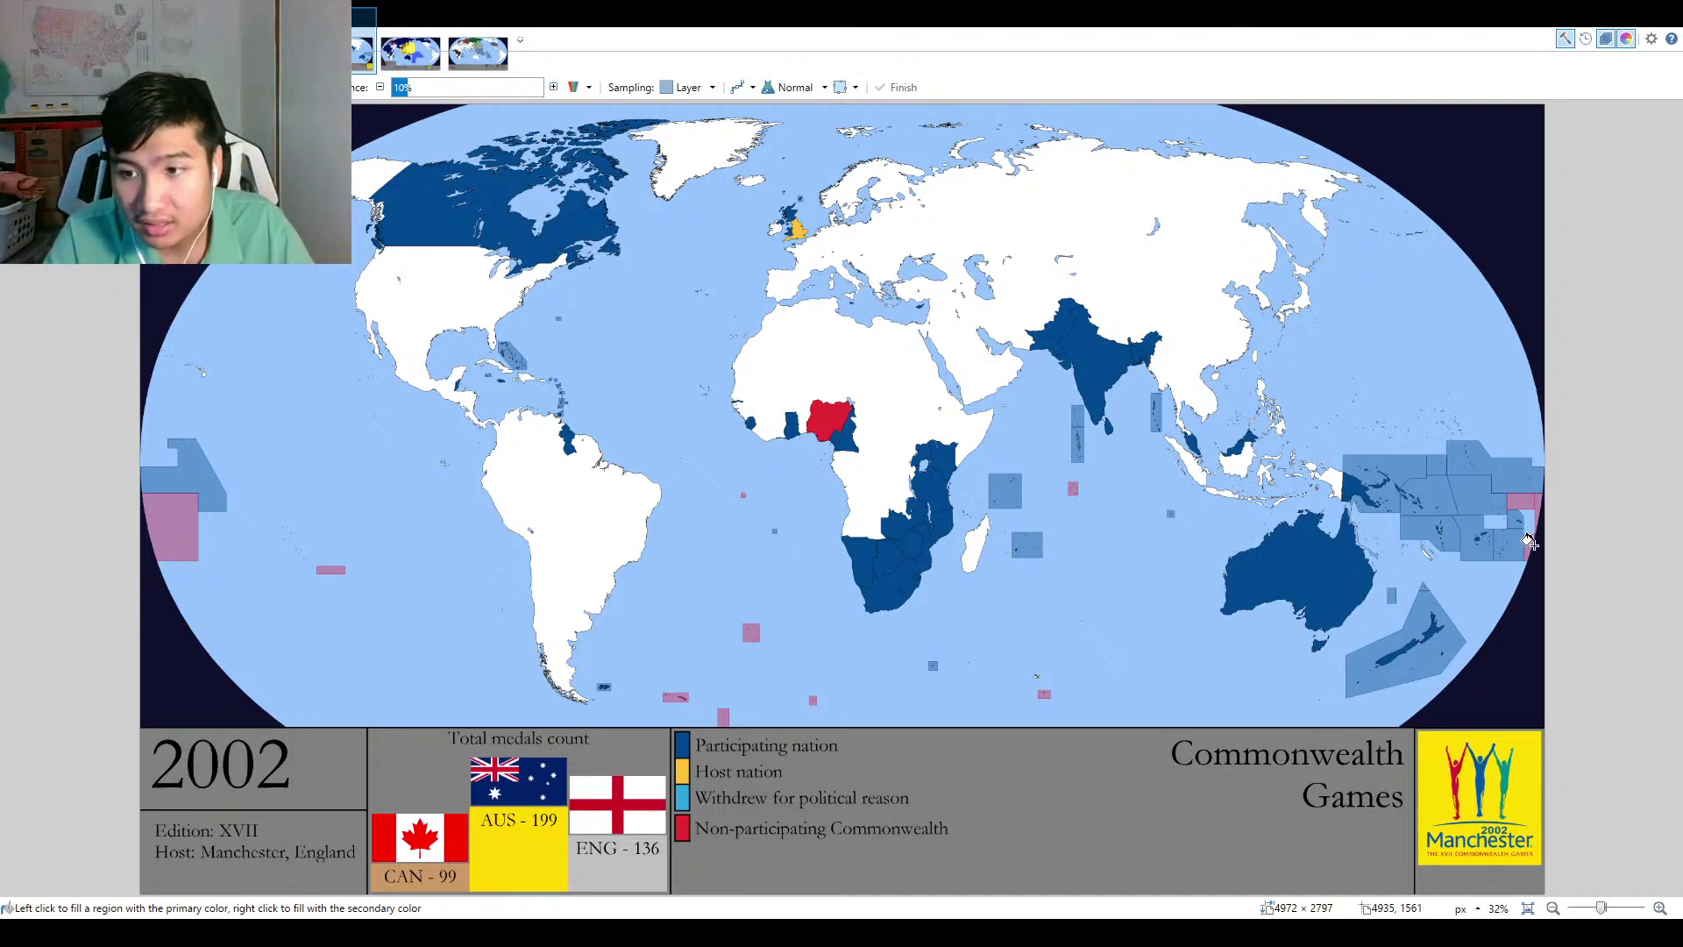
Sample the dark blue zone border and redraw the short red border of the zone east of Tonga with the Pencil.
scroll(1529, 539, up, 2)
scroll(1532, 542, up, 3)
scroll(1520, 518, up, 2)
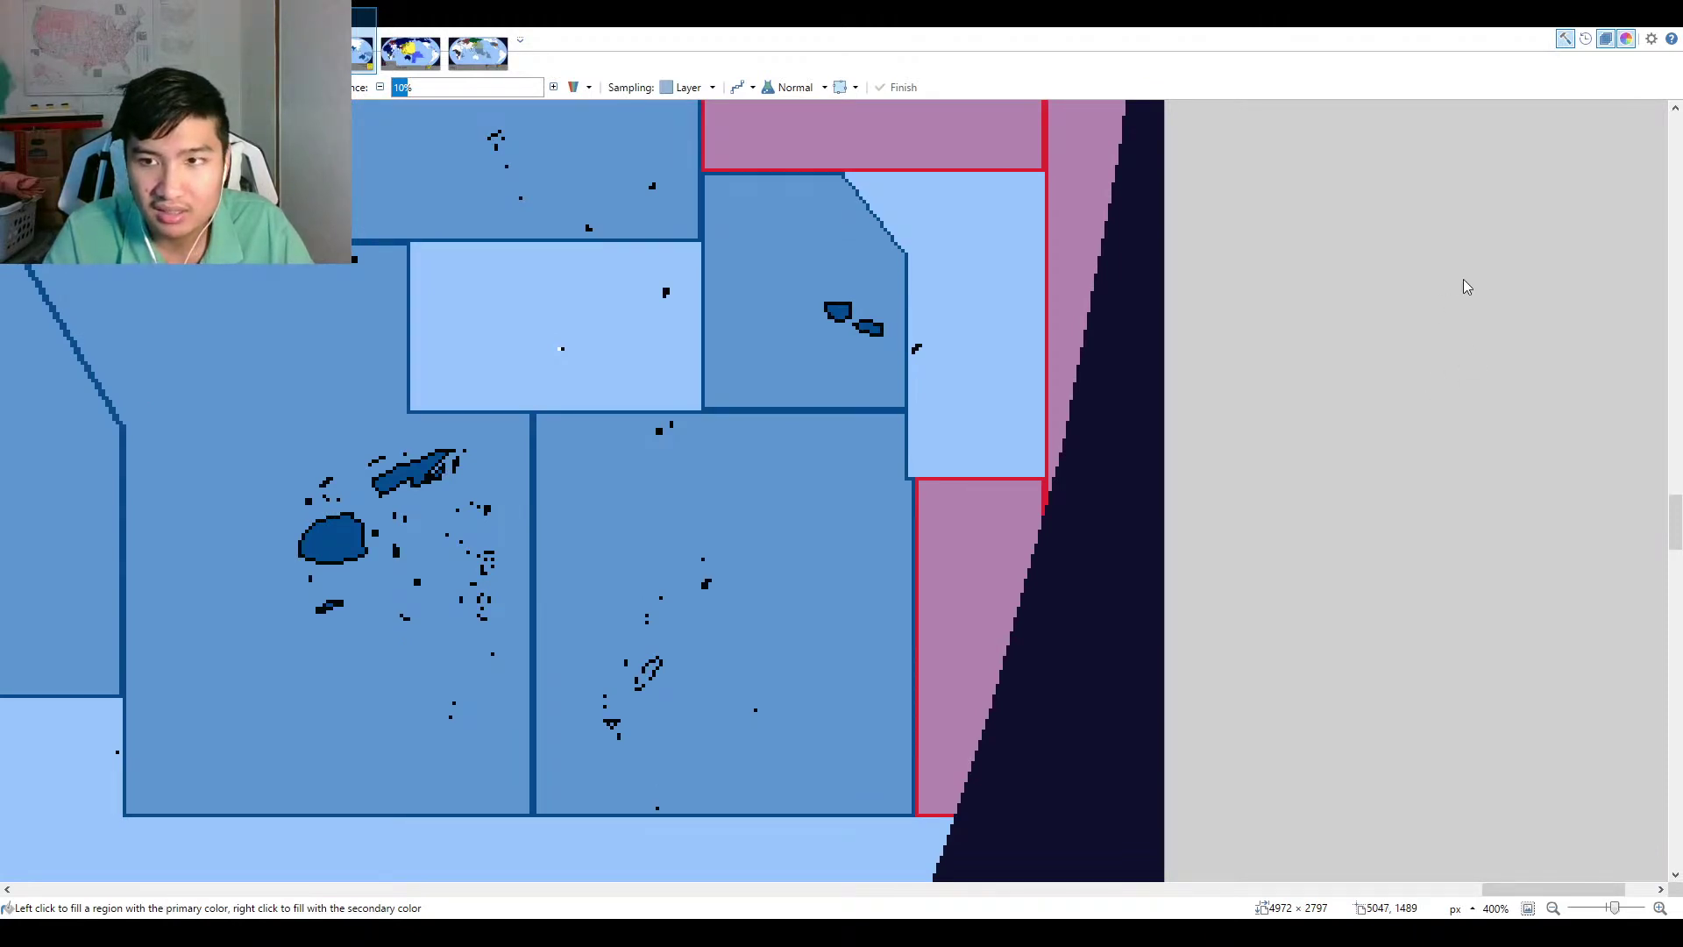
key(k)
scroll(1104, 517, up, 3)
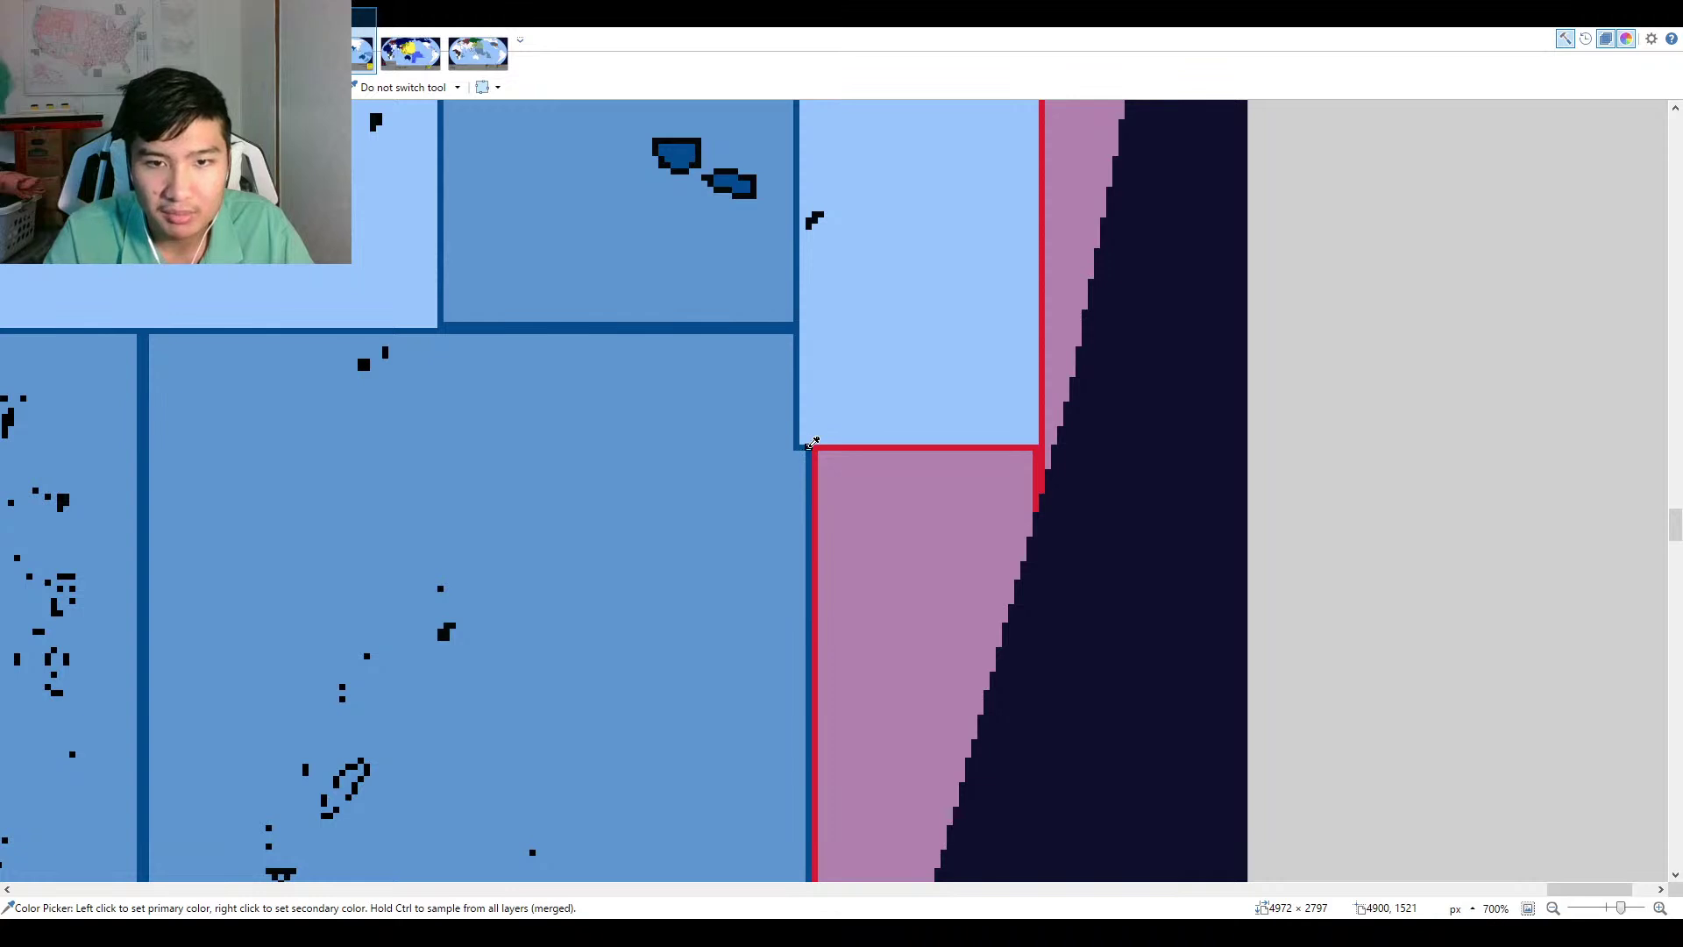
key(p)
scroll(1034, 455, up, 6)
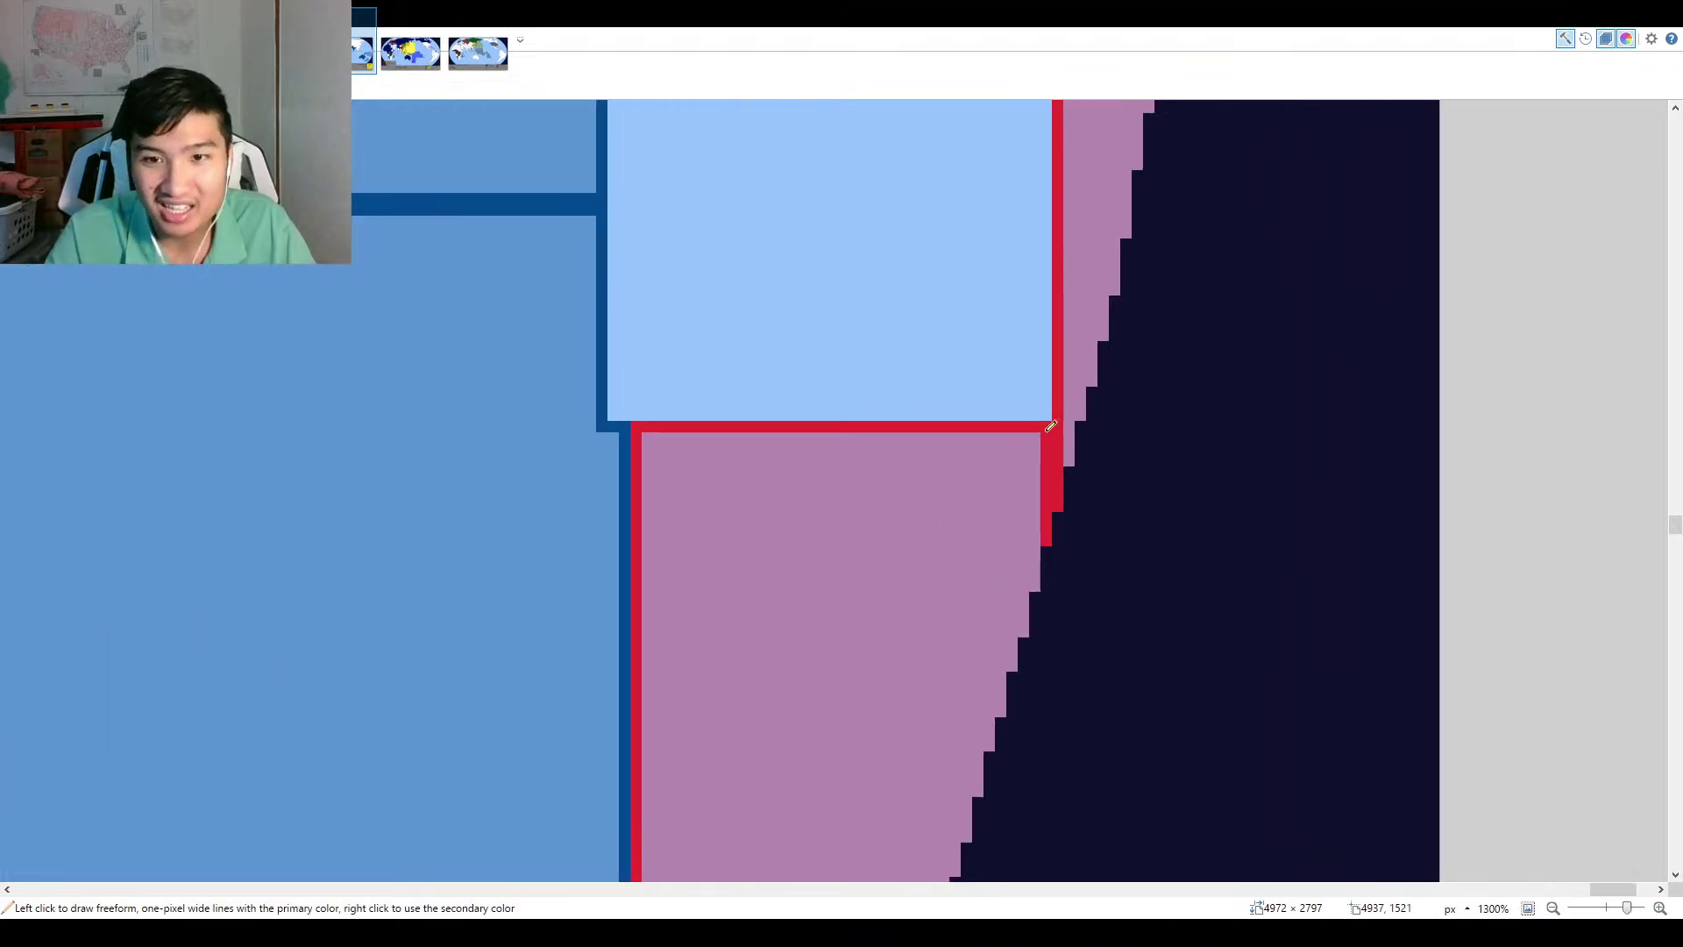
drag(1050, 426, 1050, 538)
scroll(1054, 533, up, 1)
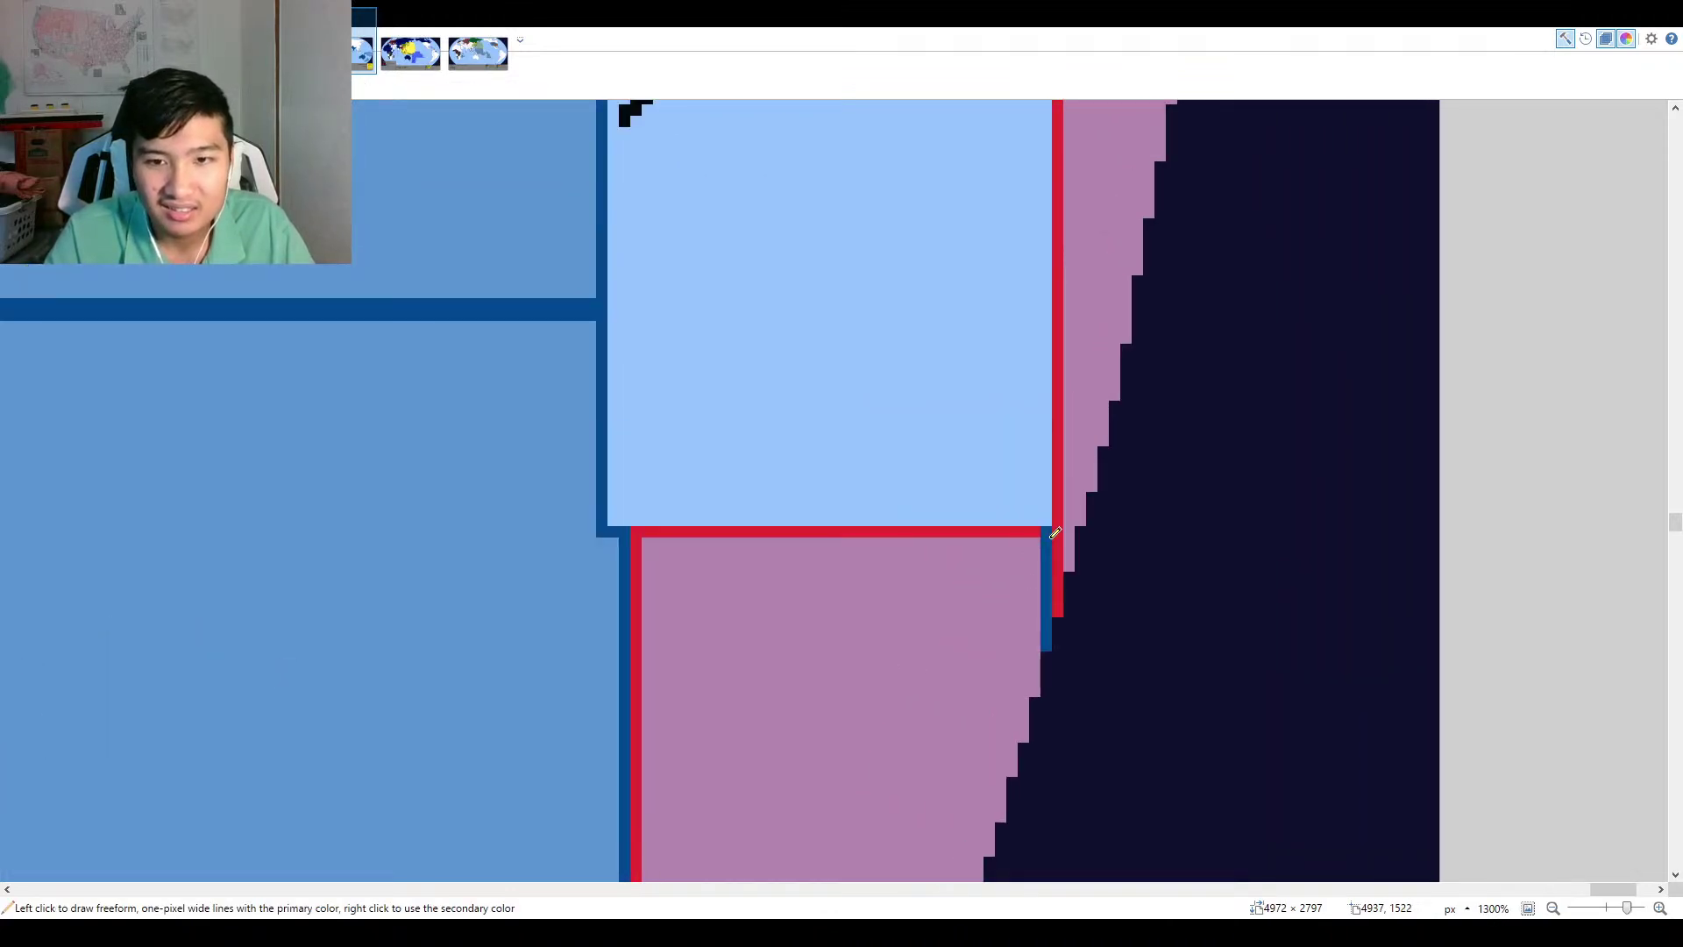
Fill the remaining red borders of the zone east of Tonga dark blue and its pink interior with the sampled participating-zone blue.
key(f)
scroll(1022, 532, down, 2)
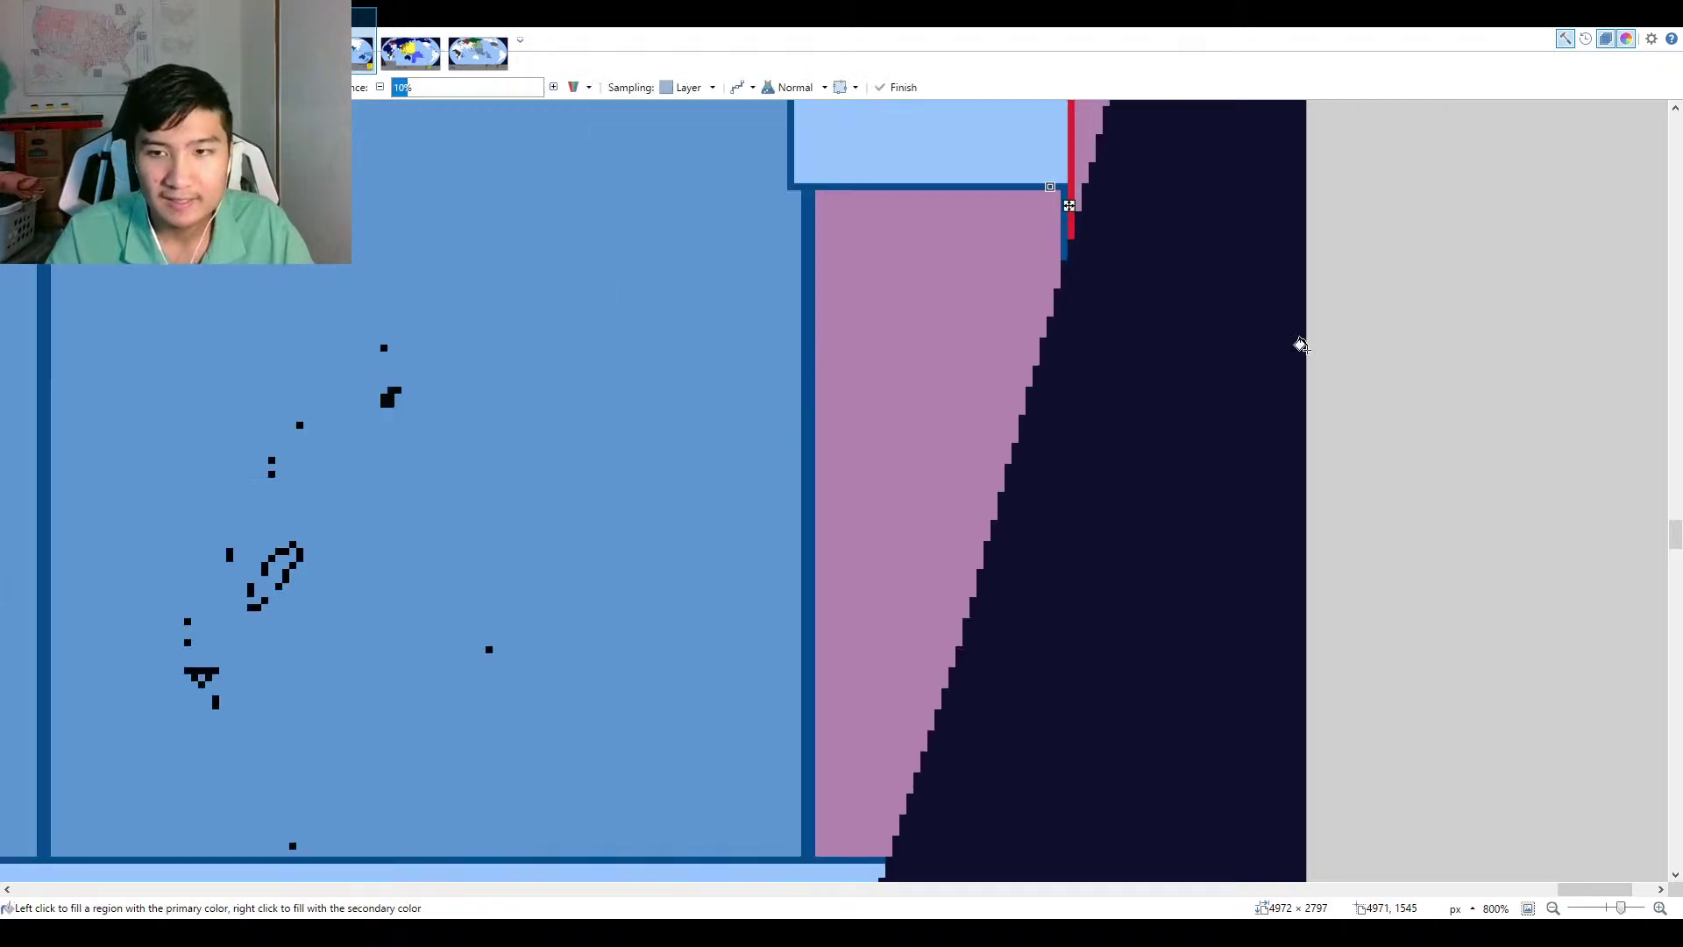
key(k)
scroll(744, 386, up, 3)
key(f)
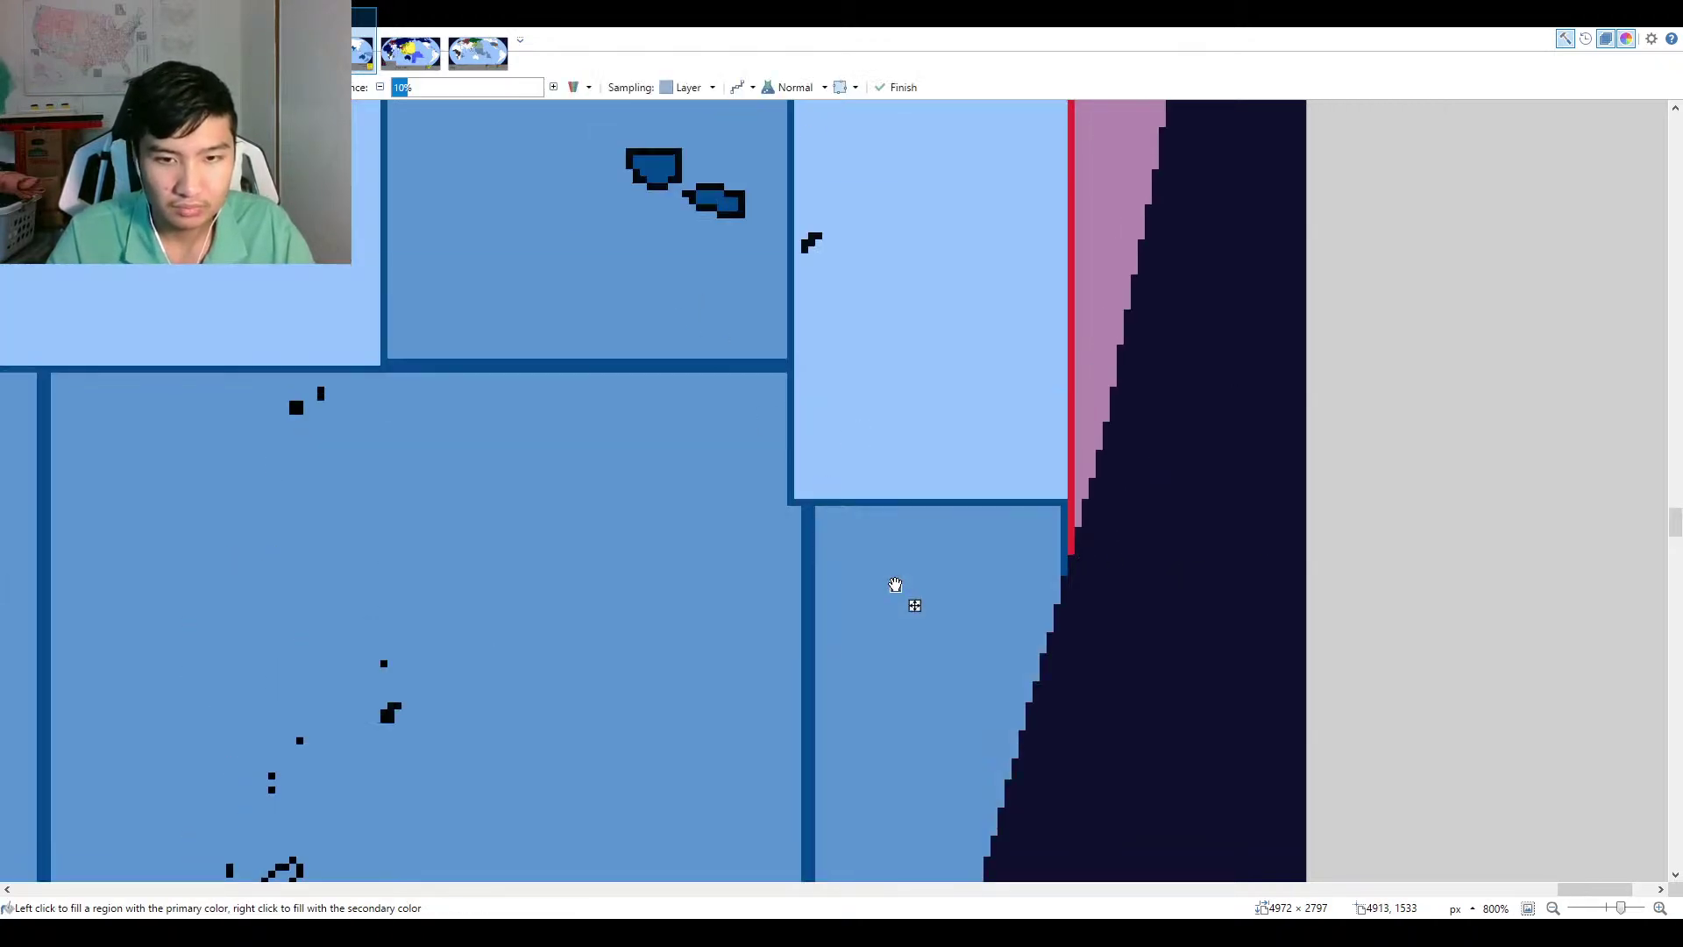
scroll(901, 590, down, 12)
scroll(1487, 608, left, 10)
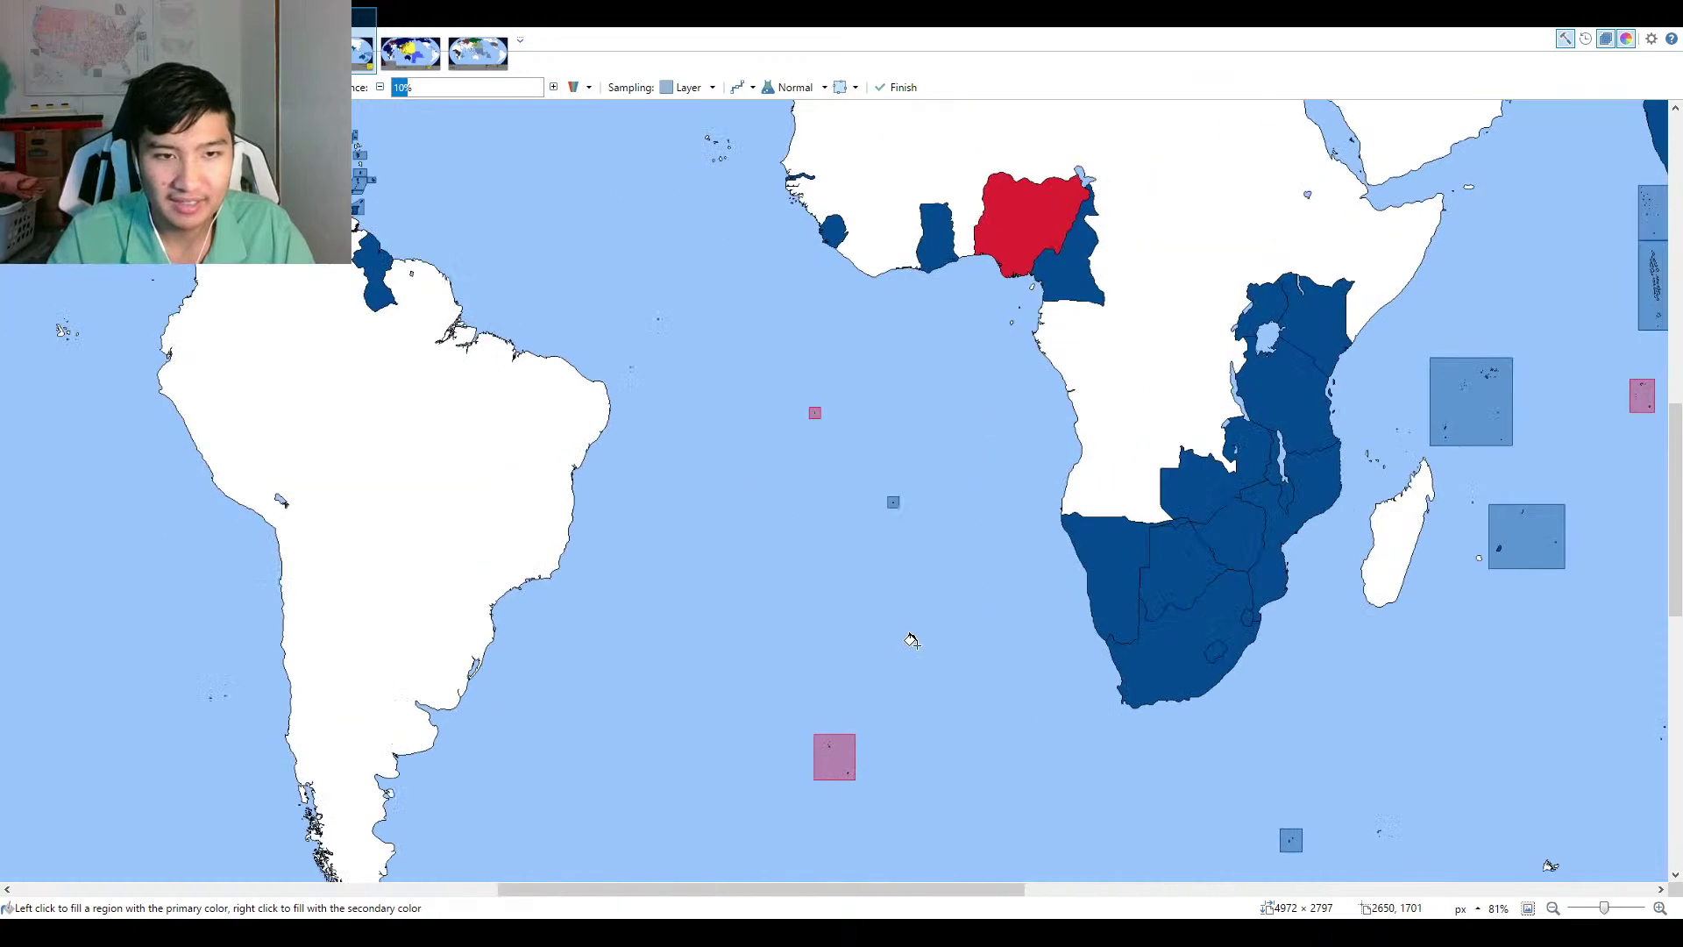
Check the whole map, then Europe and Asia up close, for nation colours that still need updating.
scroll(1487, 608, down, 2)
click(1527, 909)
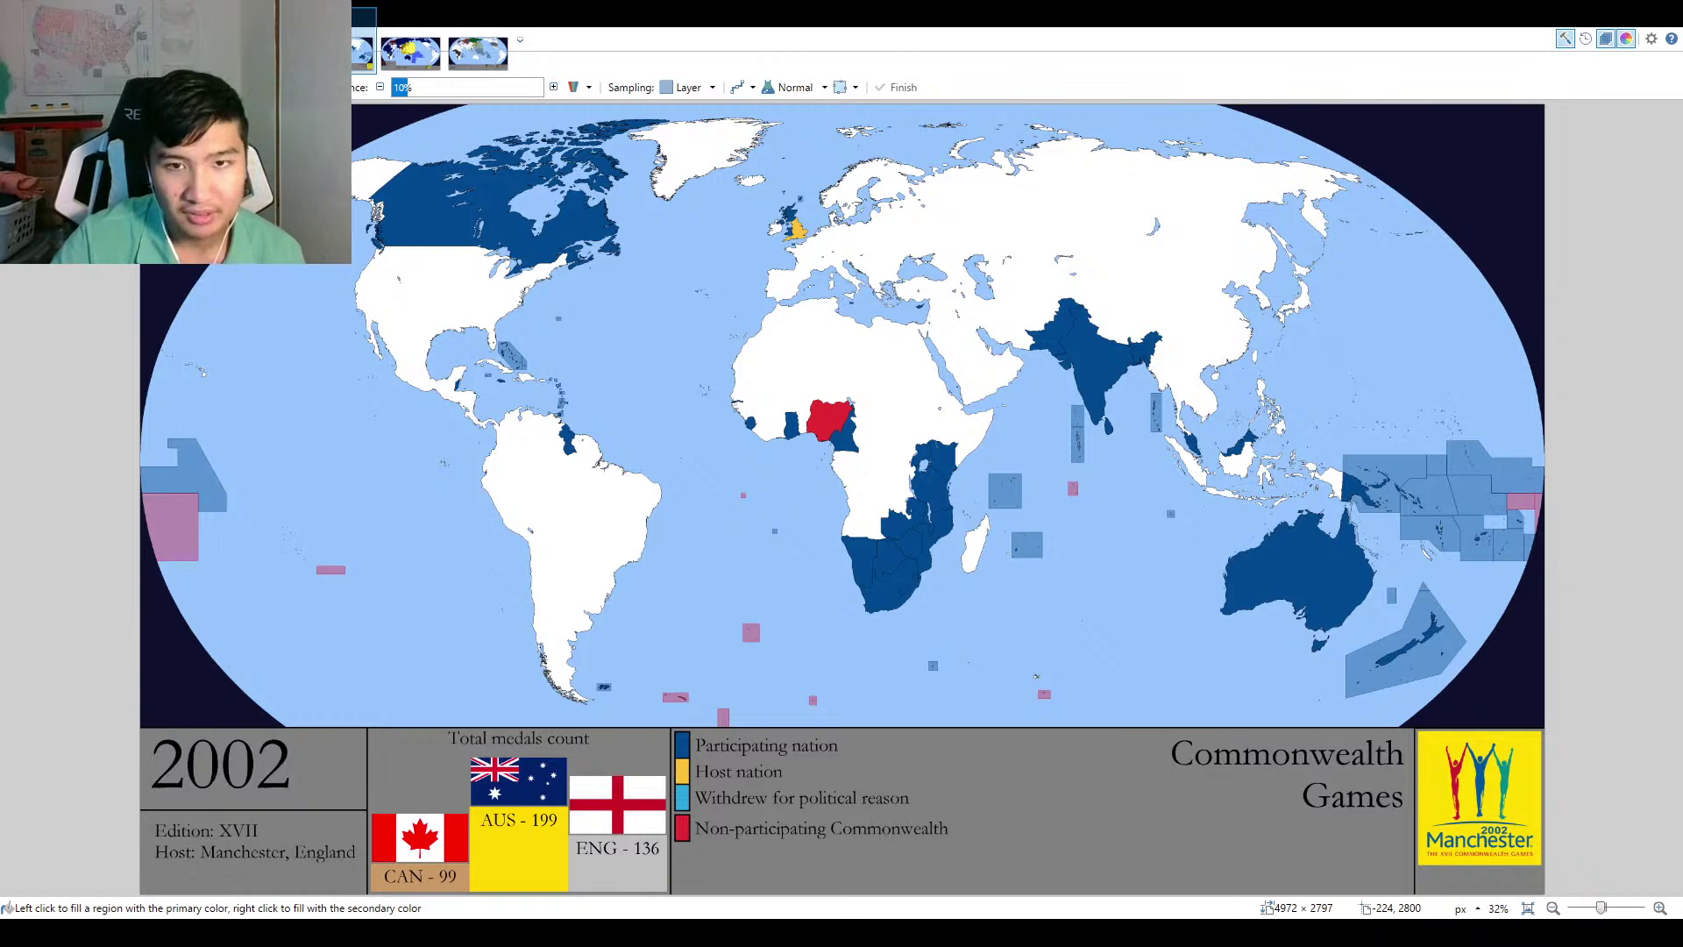
scroll(1021, 203, up, 5)
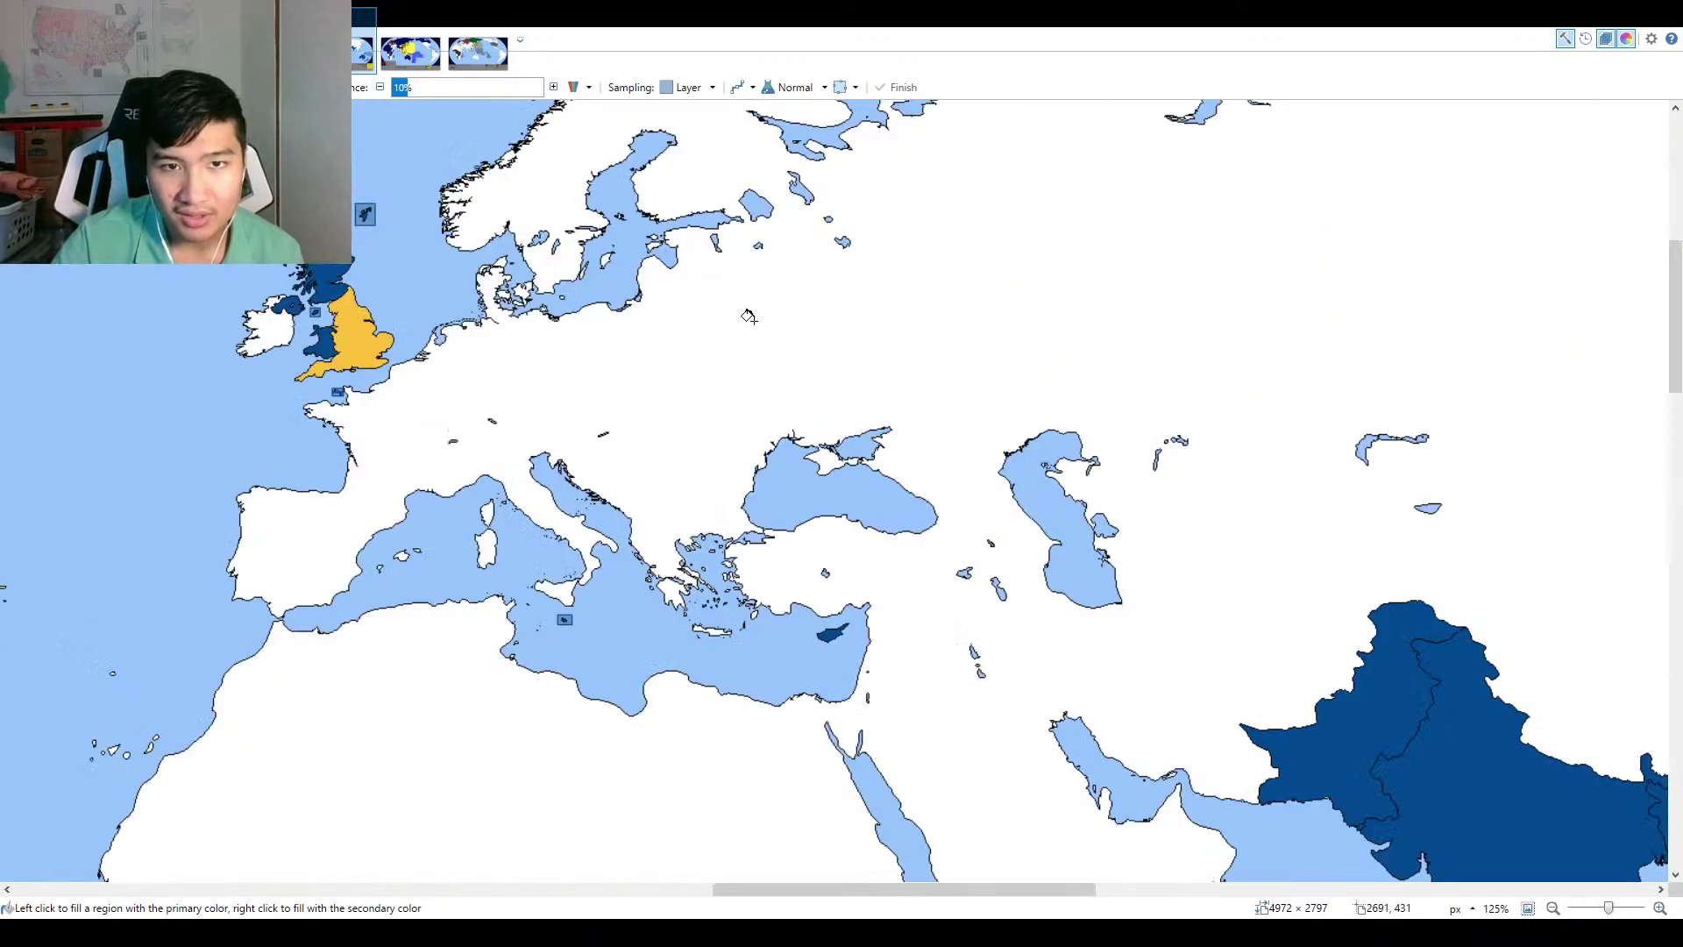
scroll(748, 316, down, 3)
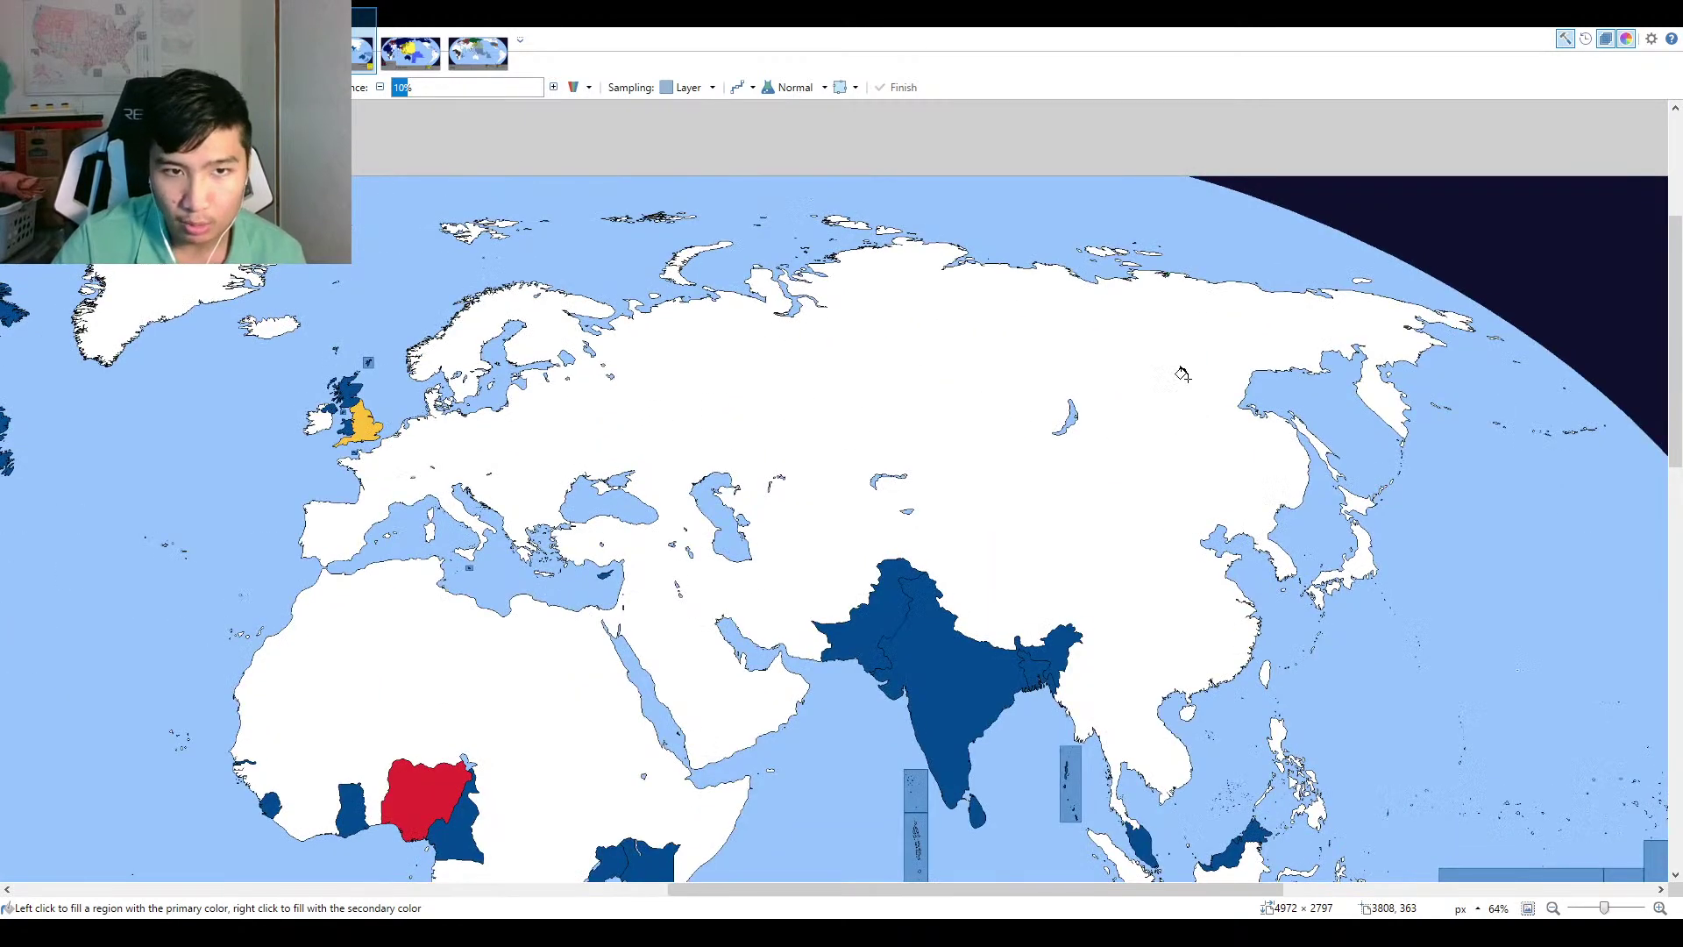
scroll(622, 351, up, 3)
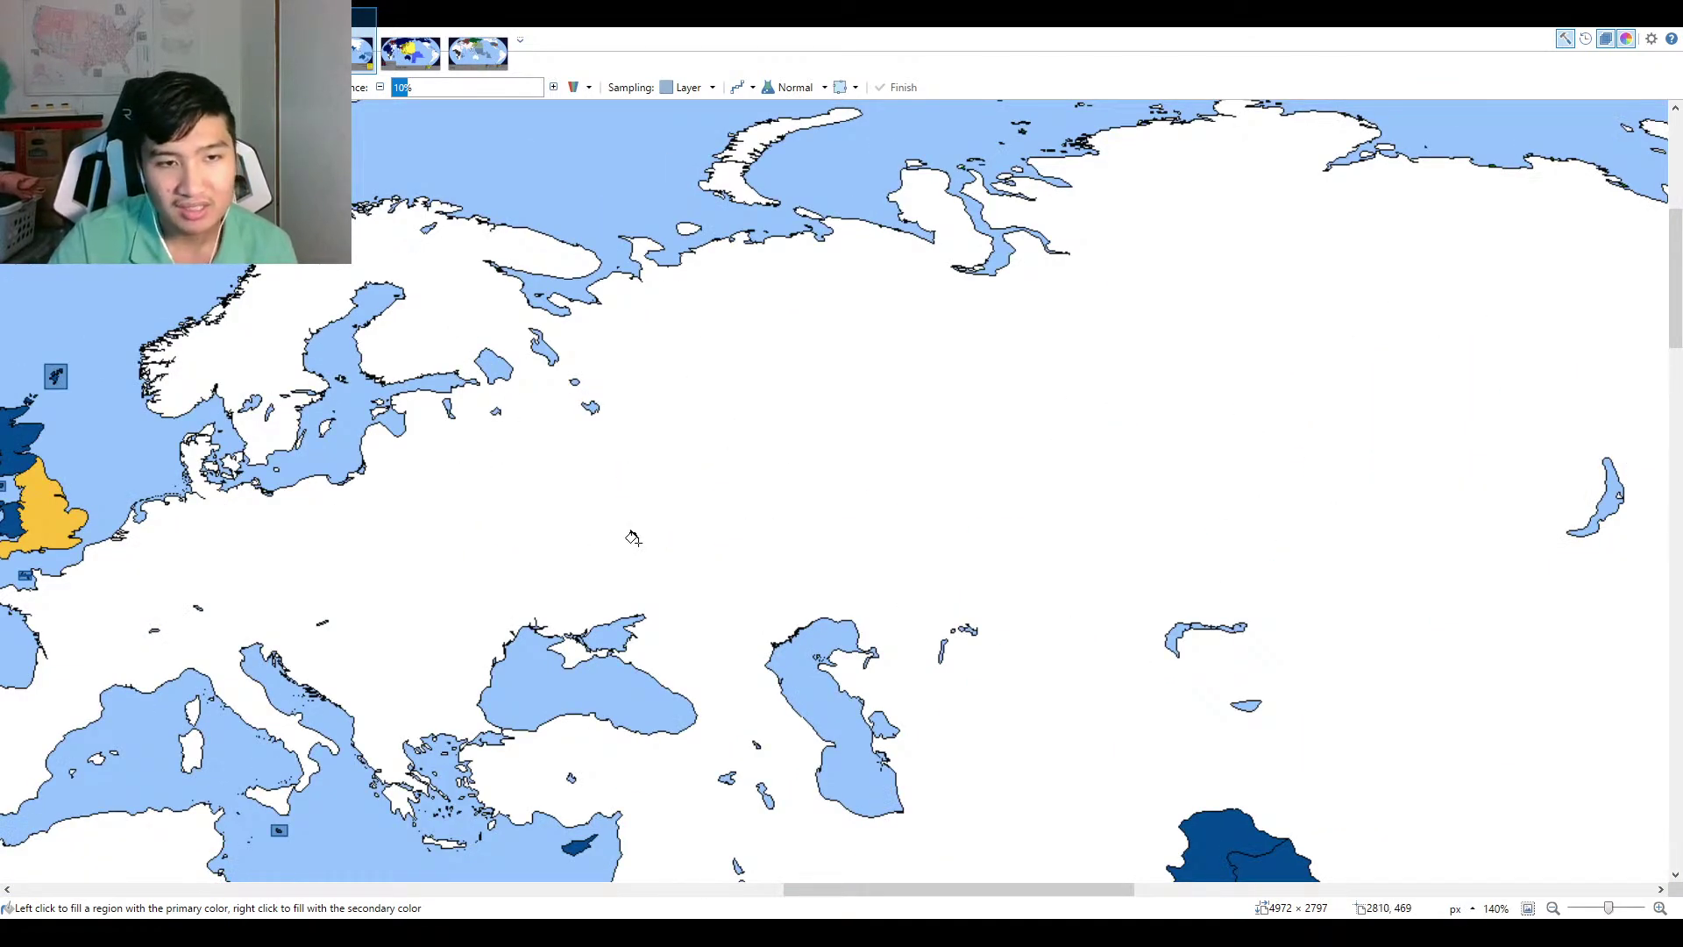
drag(973, 474, 718, 414)
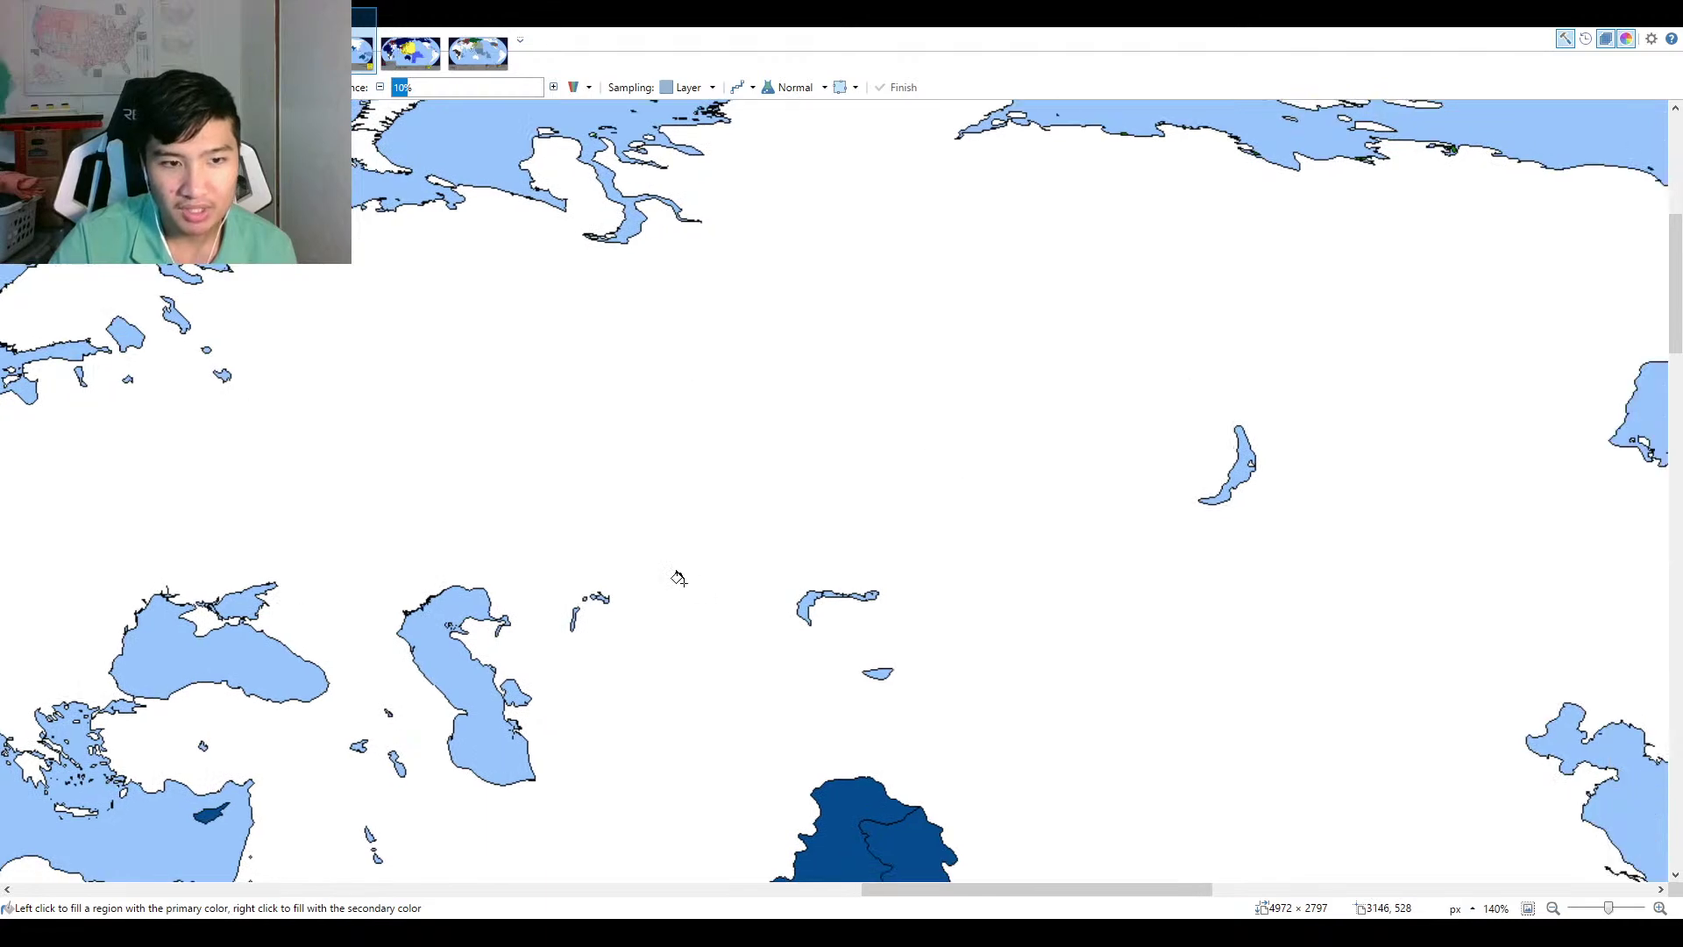
drag(679, 579, 926, 490)
scroll(736, 455, up, 3)
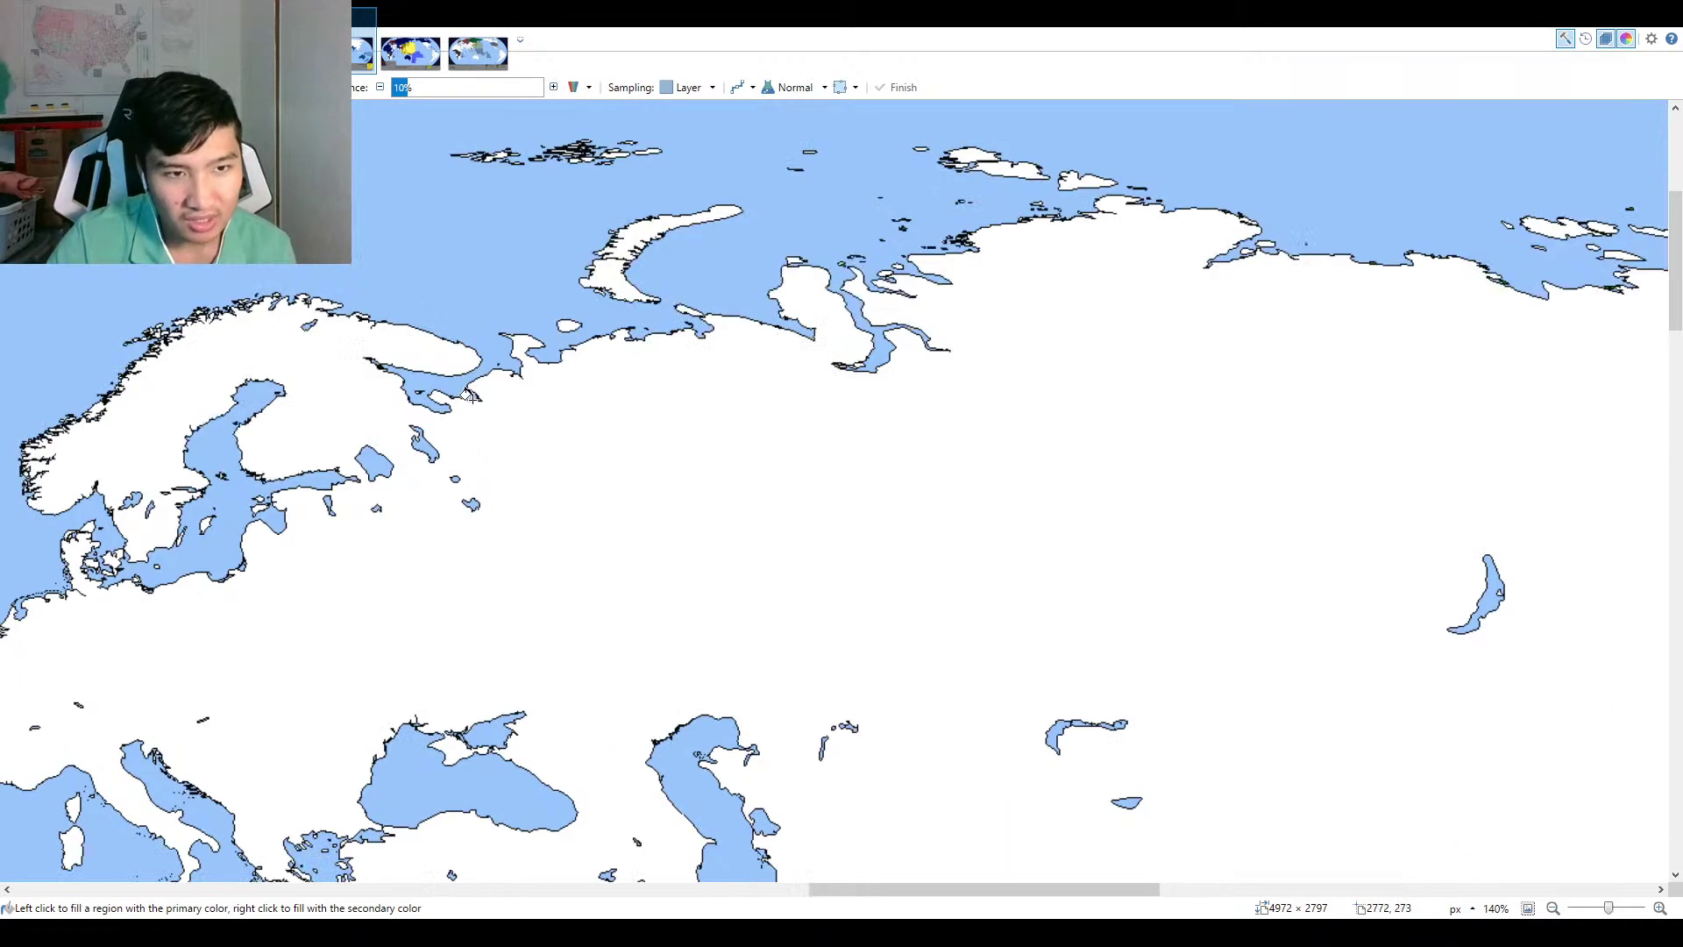
drag(1037, 595, 804, 485)
scroll(186, 278, down, 5)
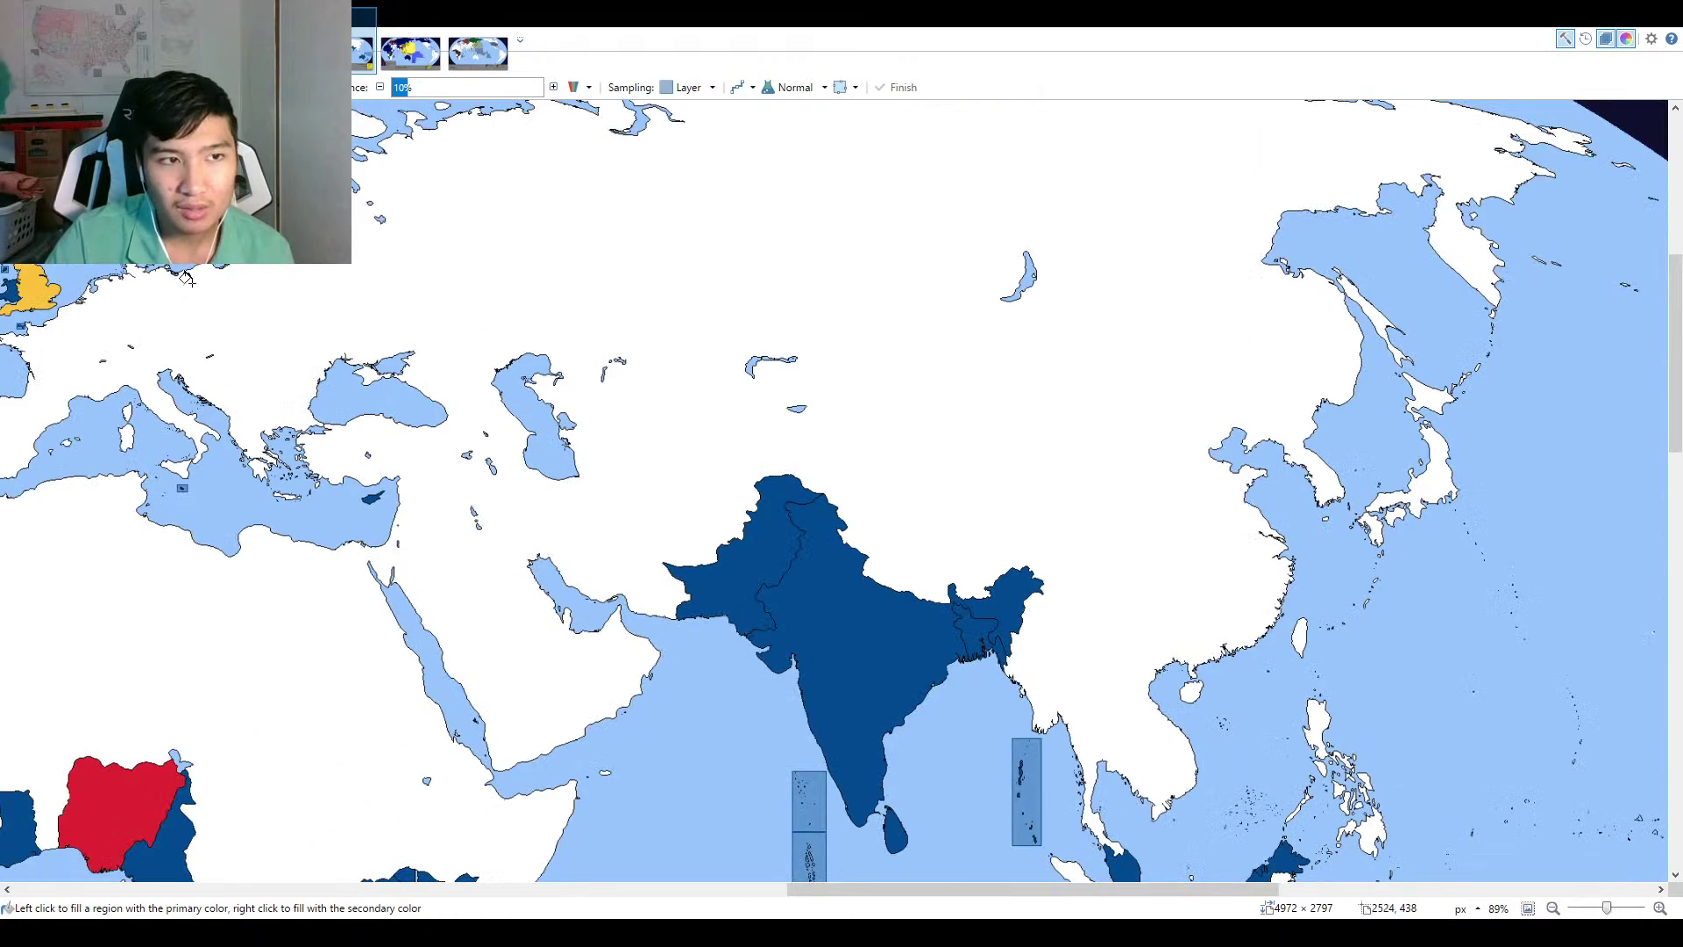
drag(186, 279, 669, 454)
scroll(1282, 541, down, 3)
scroll(1282, 540, up, 2)
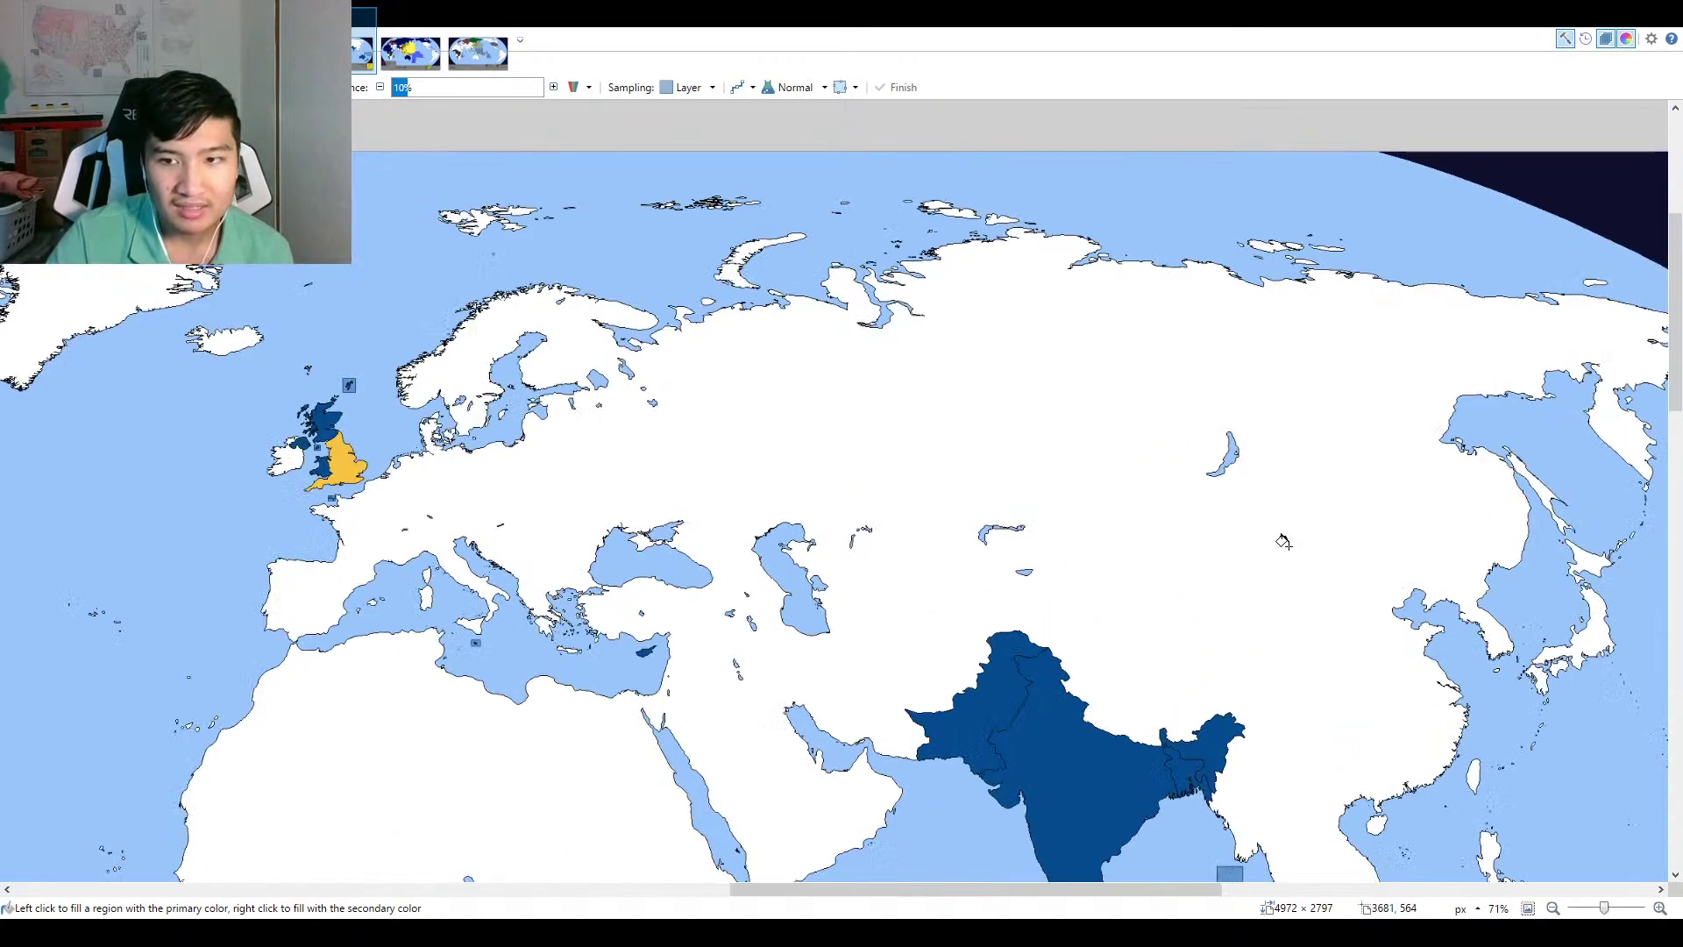
scroll(1282, 541, up, 1)
scroll(984, 476, up, 1)
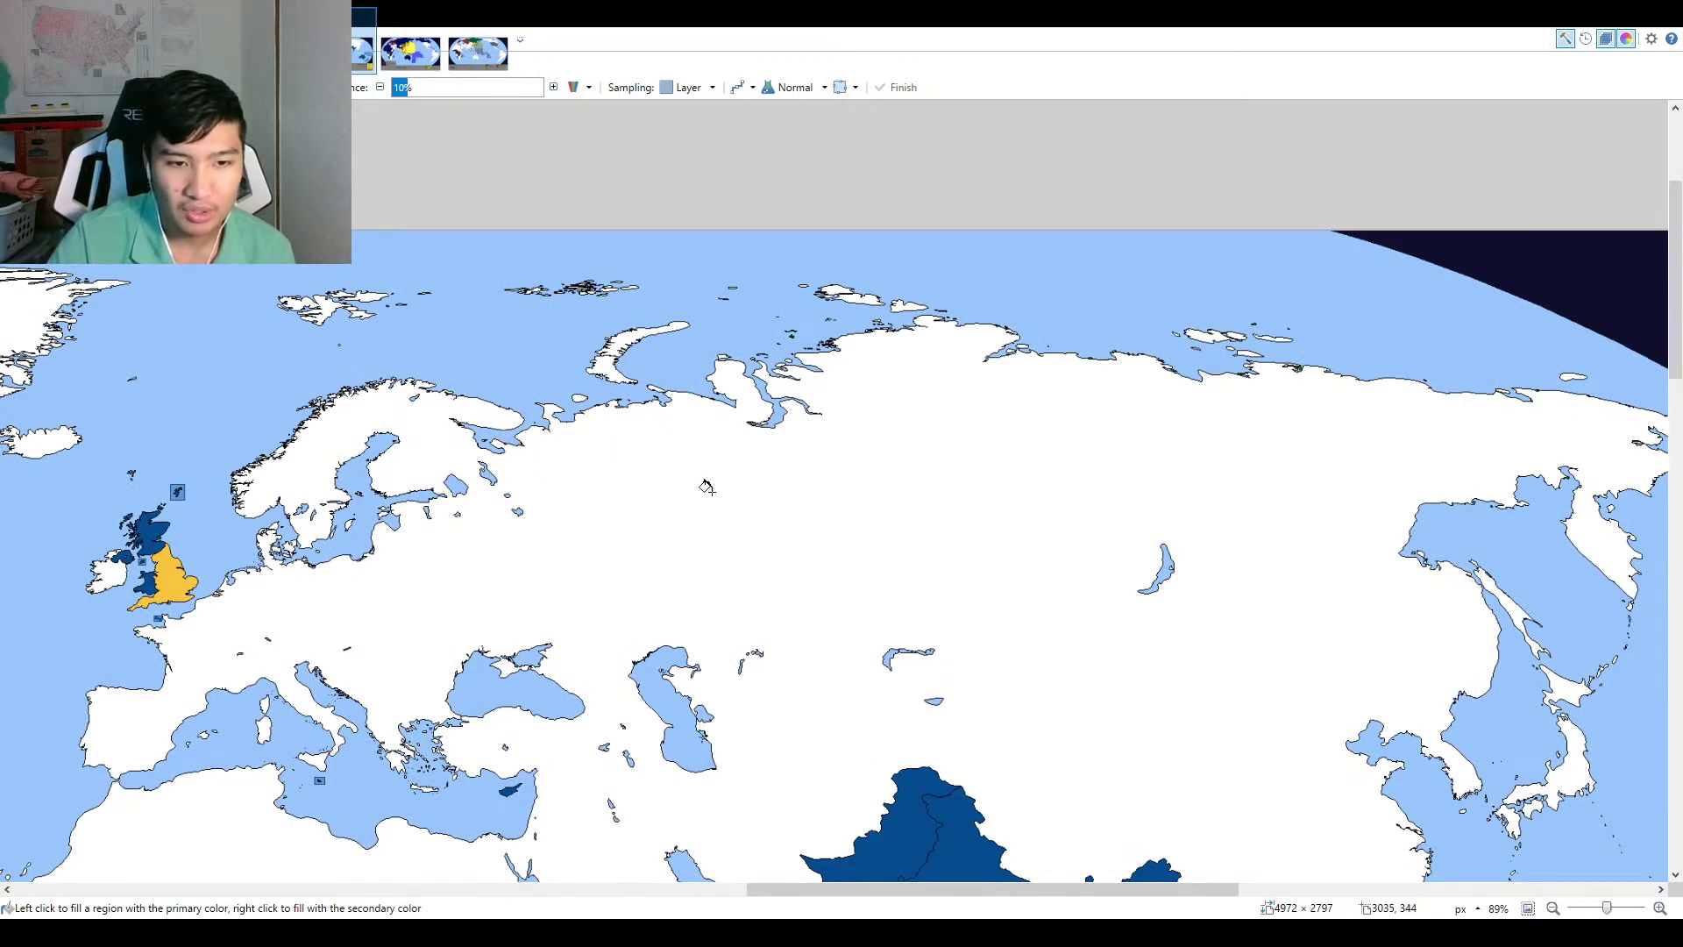
scroll(706, 487, down, 1)
scroll(702, 500, up, 1)
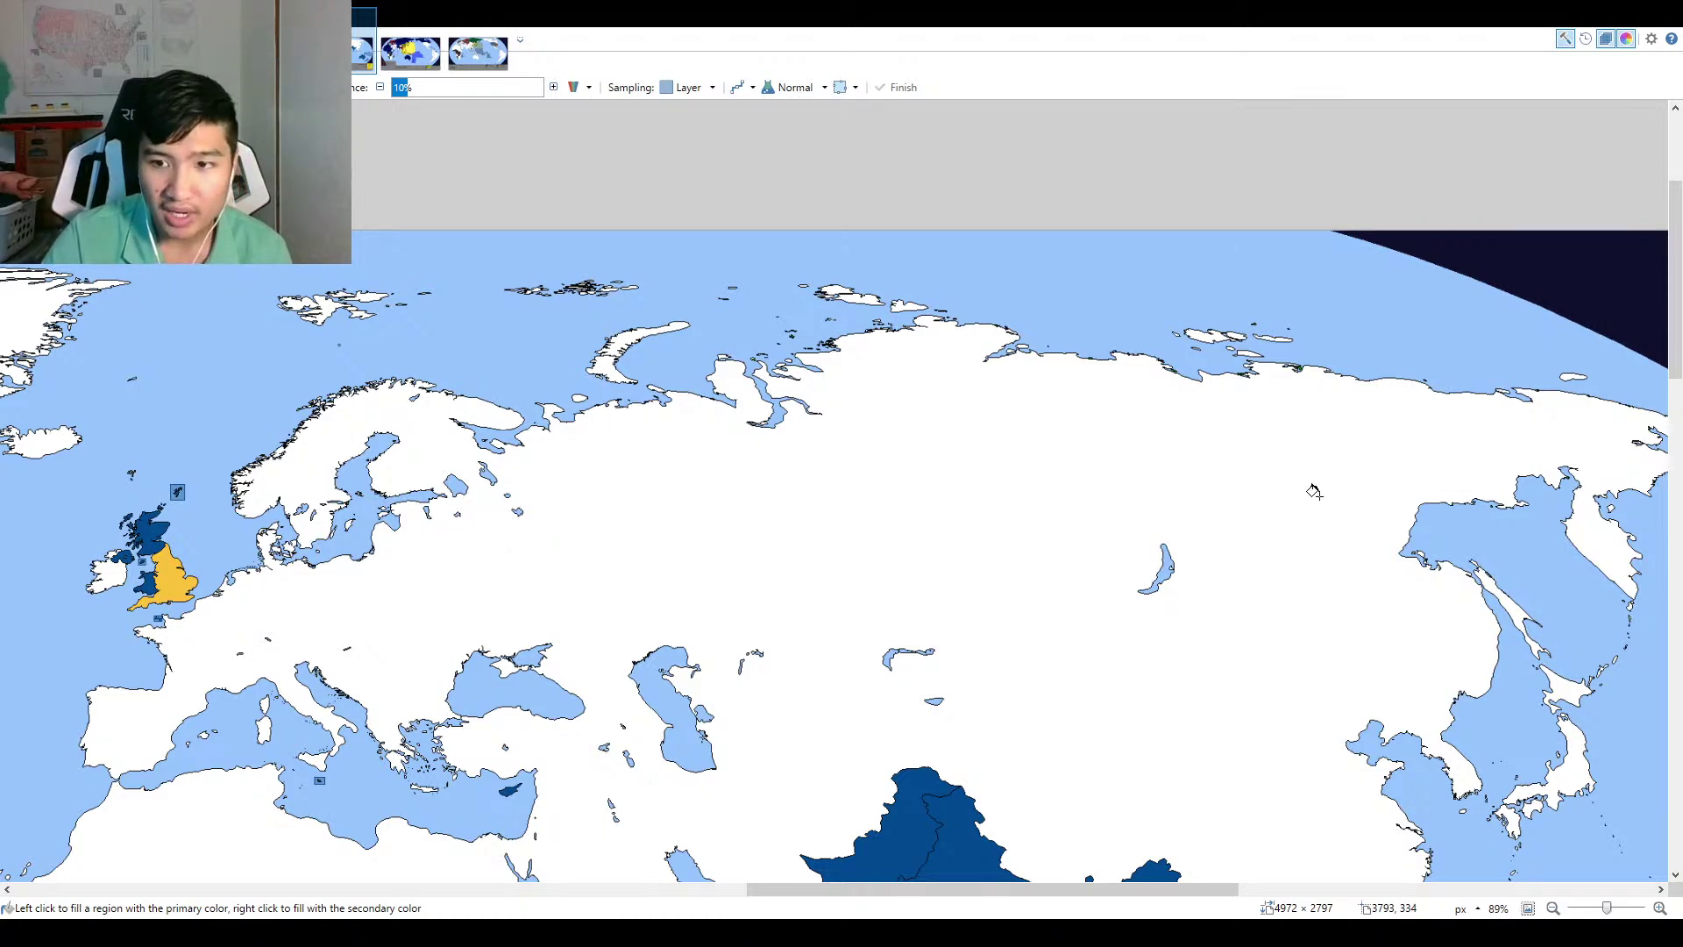
scroll(1218, 605, down, 3)
scroll(1218, 604, left, 2)
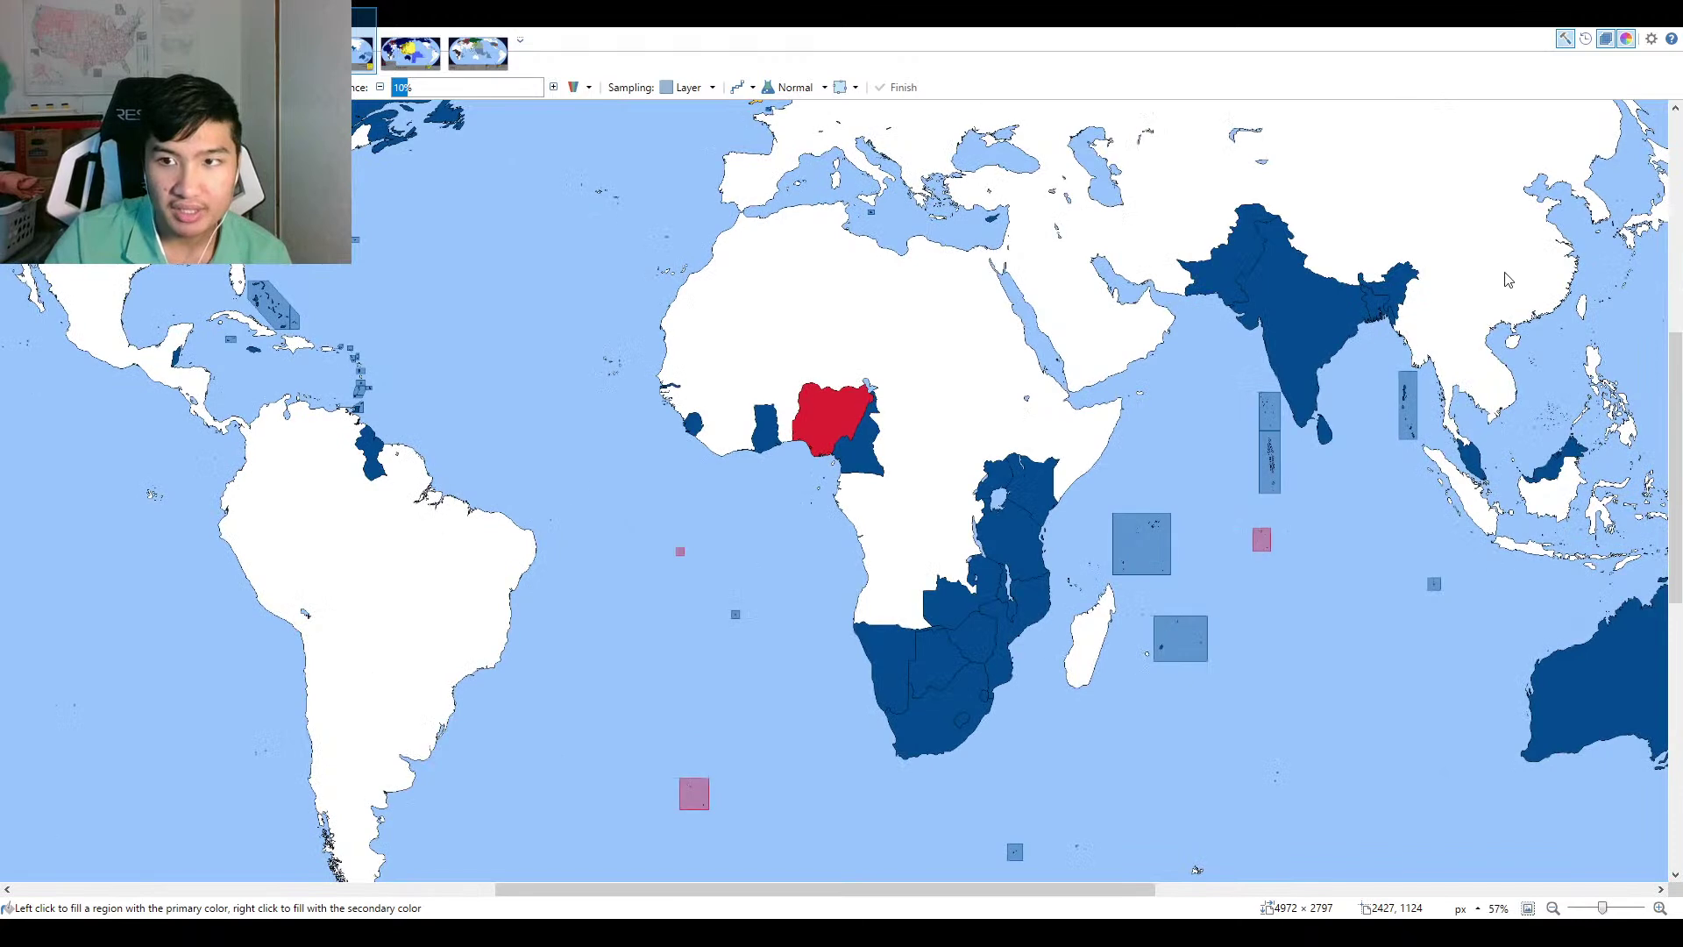
Fill Nigeria and its leftover red coastal fragments with the participating-nation dark blue.
scroll(821, 418, up, 3)
scroll(831, 442, up, 5)
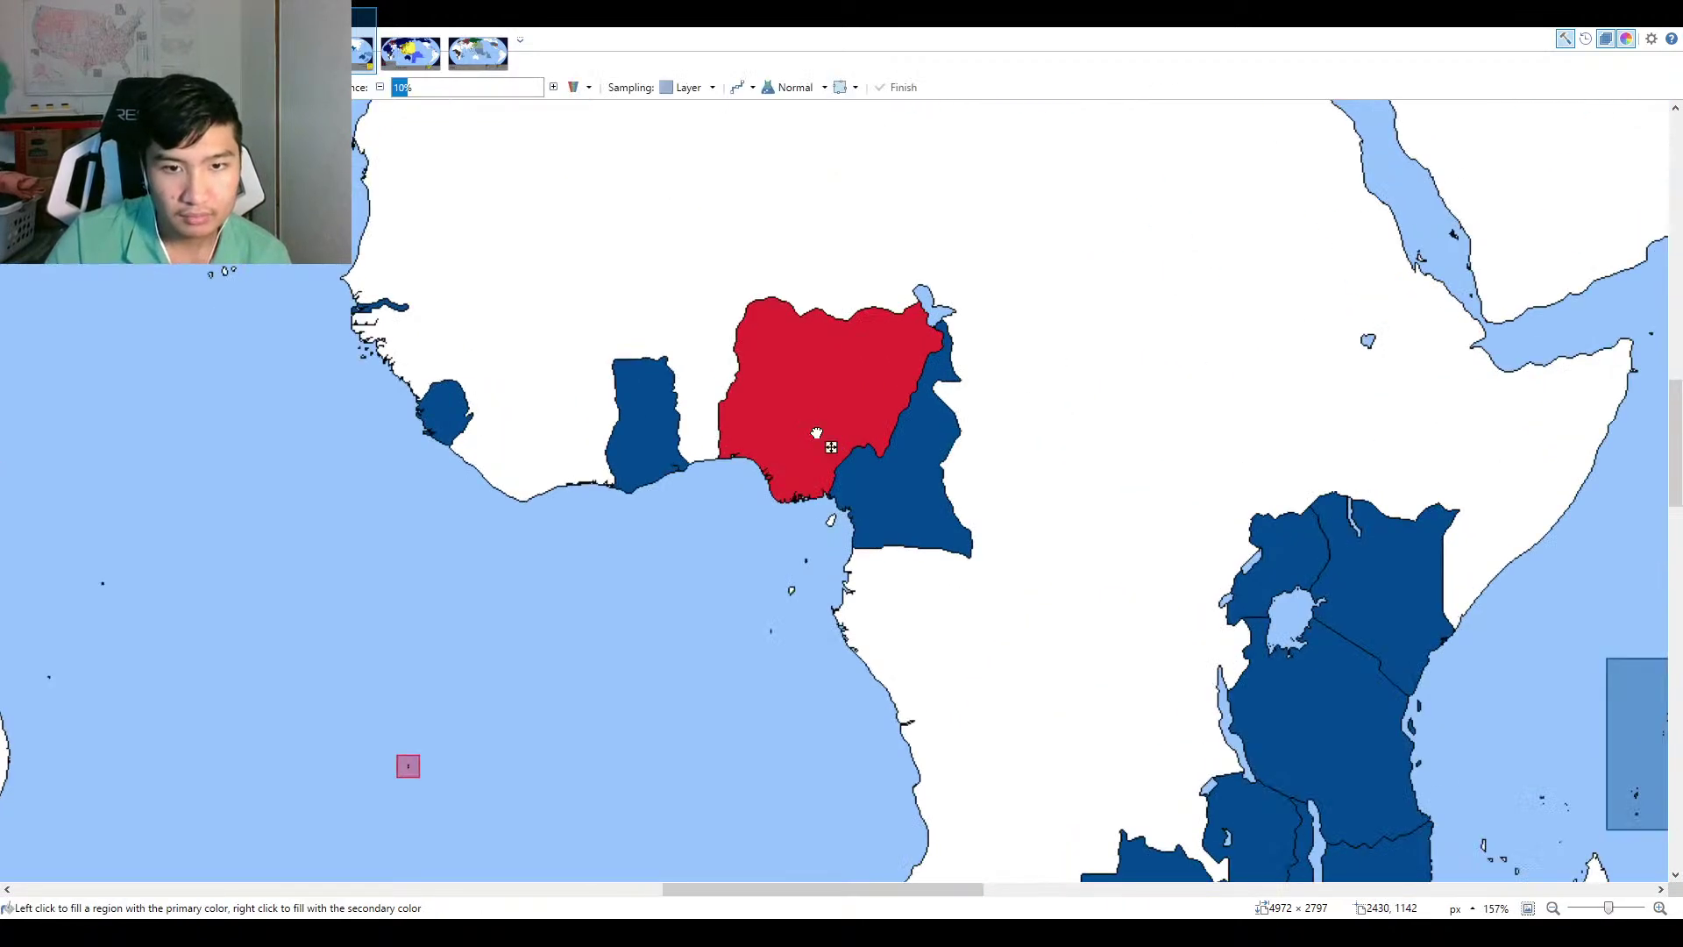
click(831, 447)
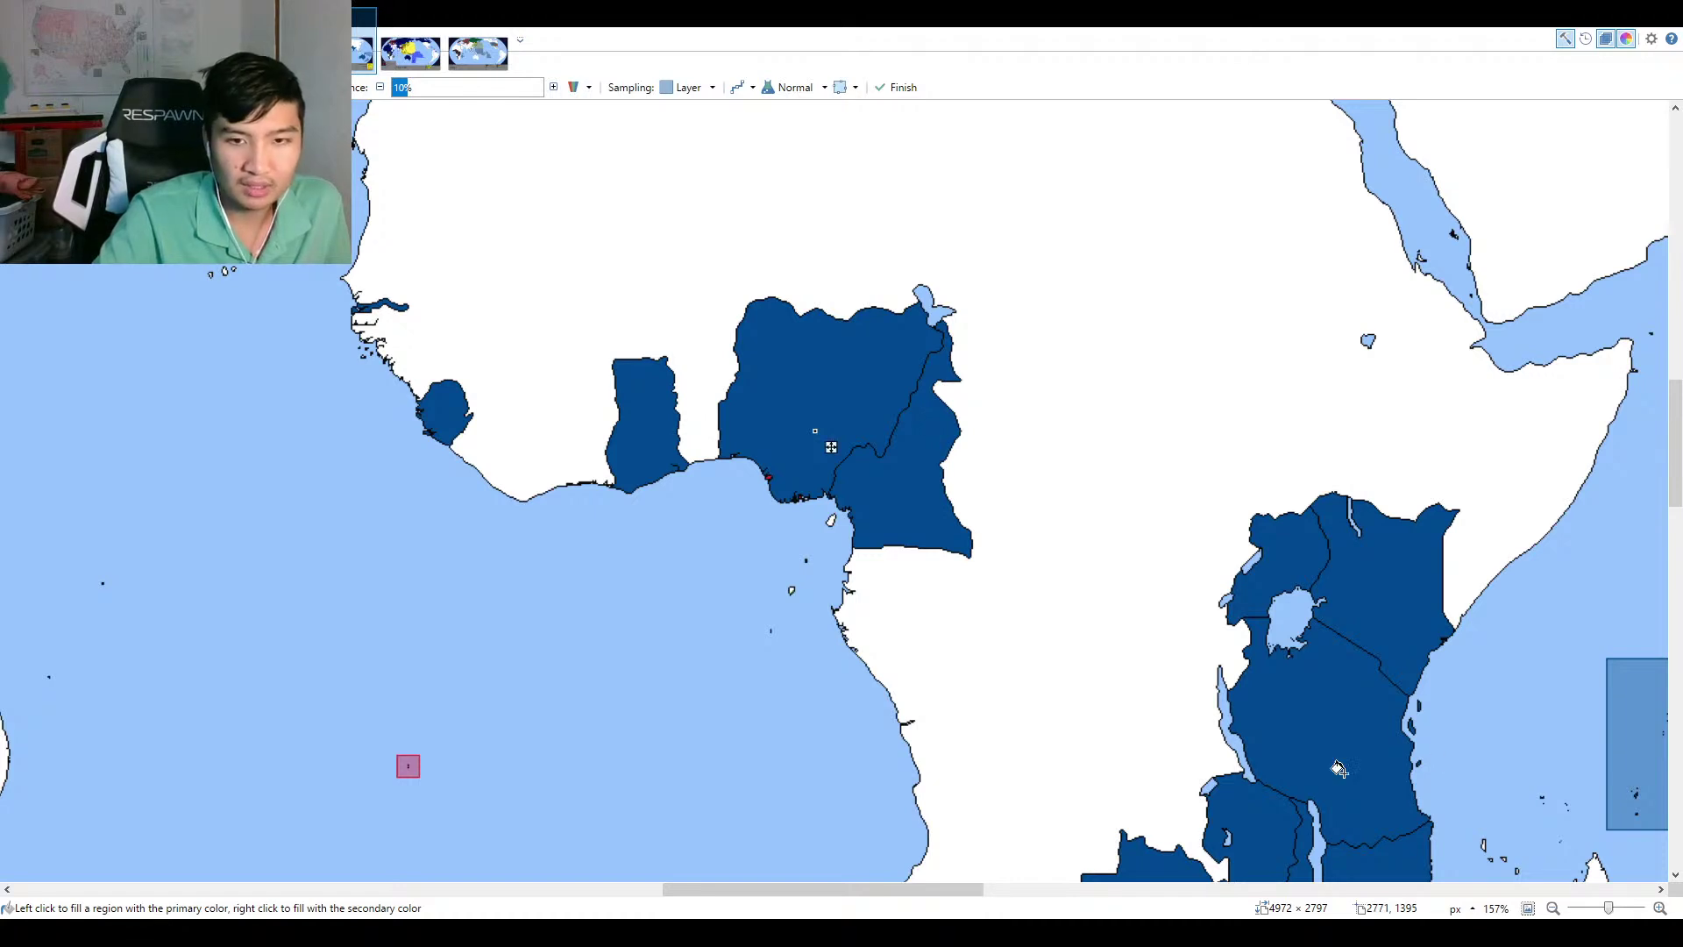
scroll(765, 502, up, 5)
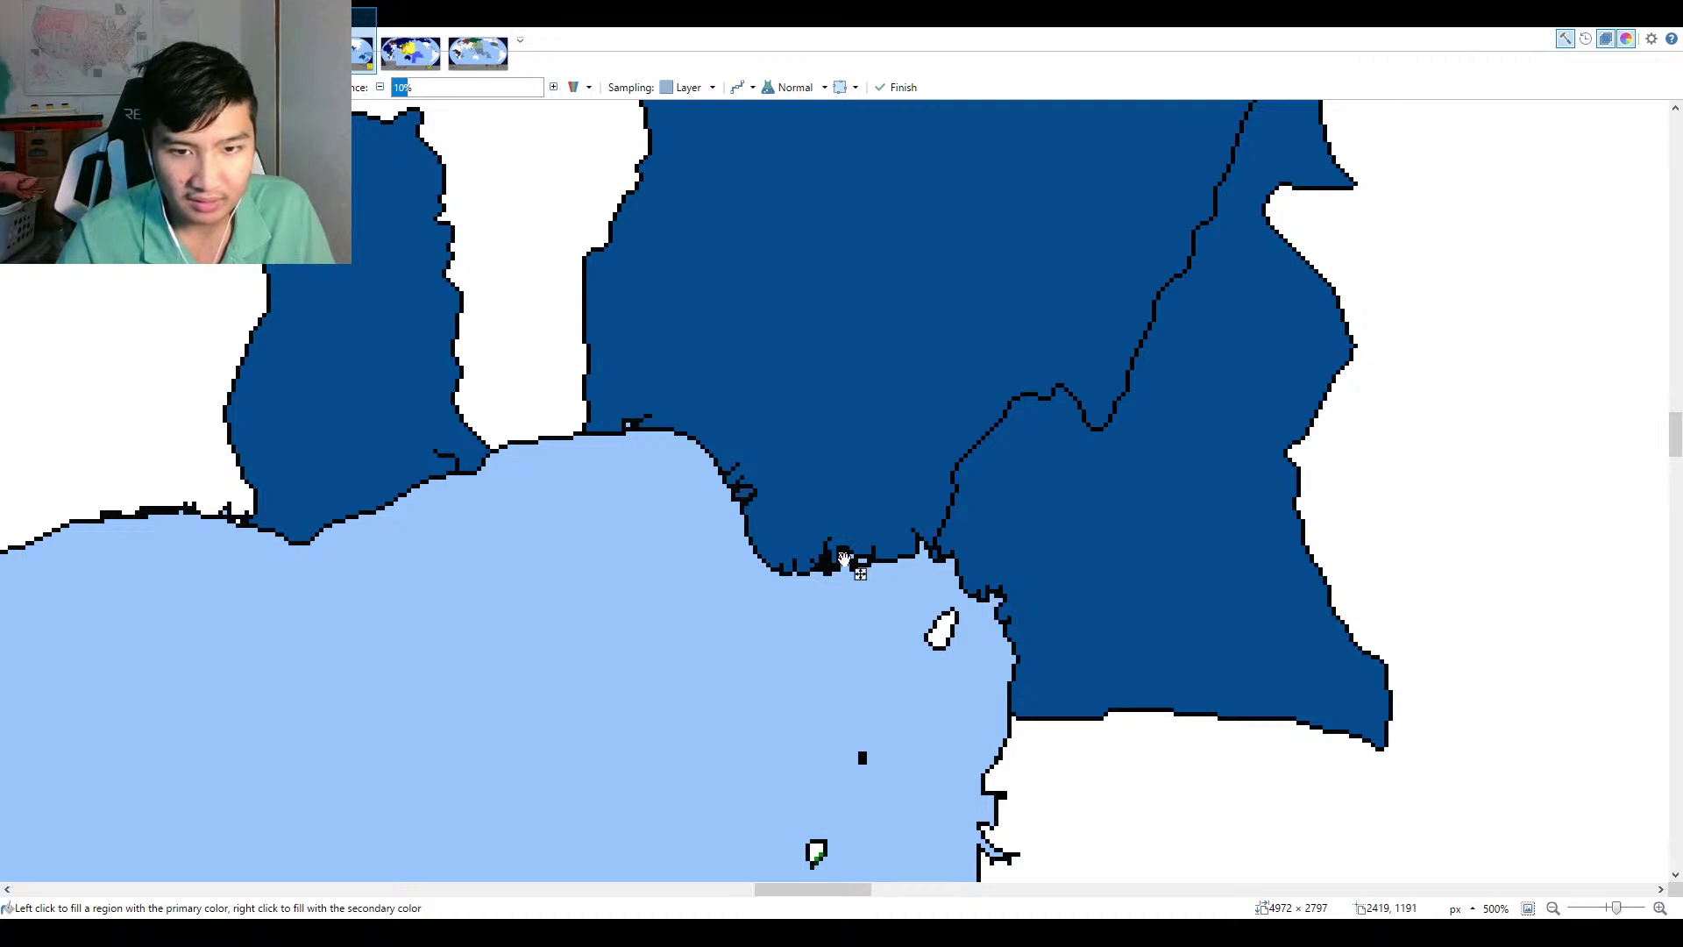
click(1528, 907)
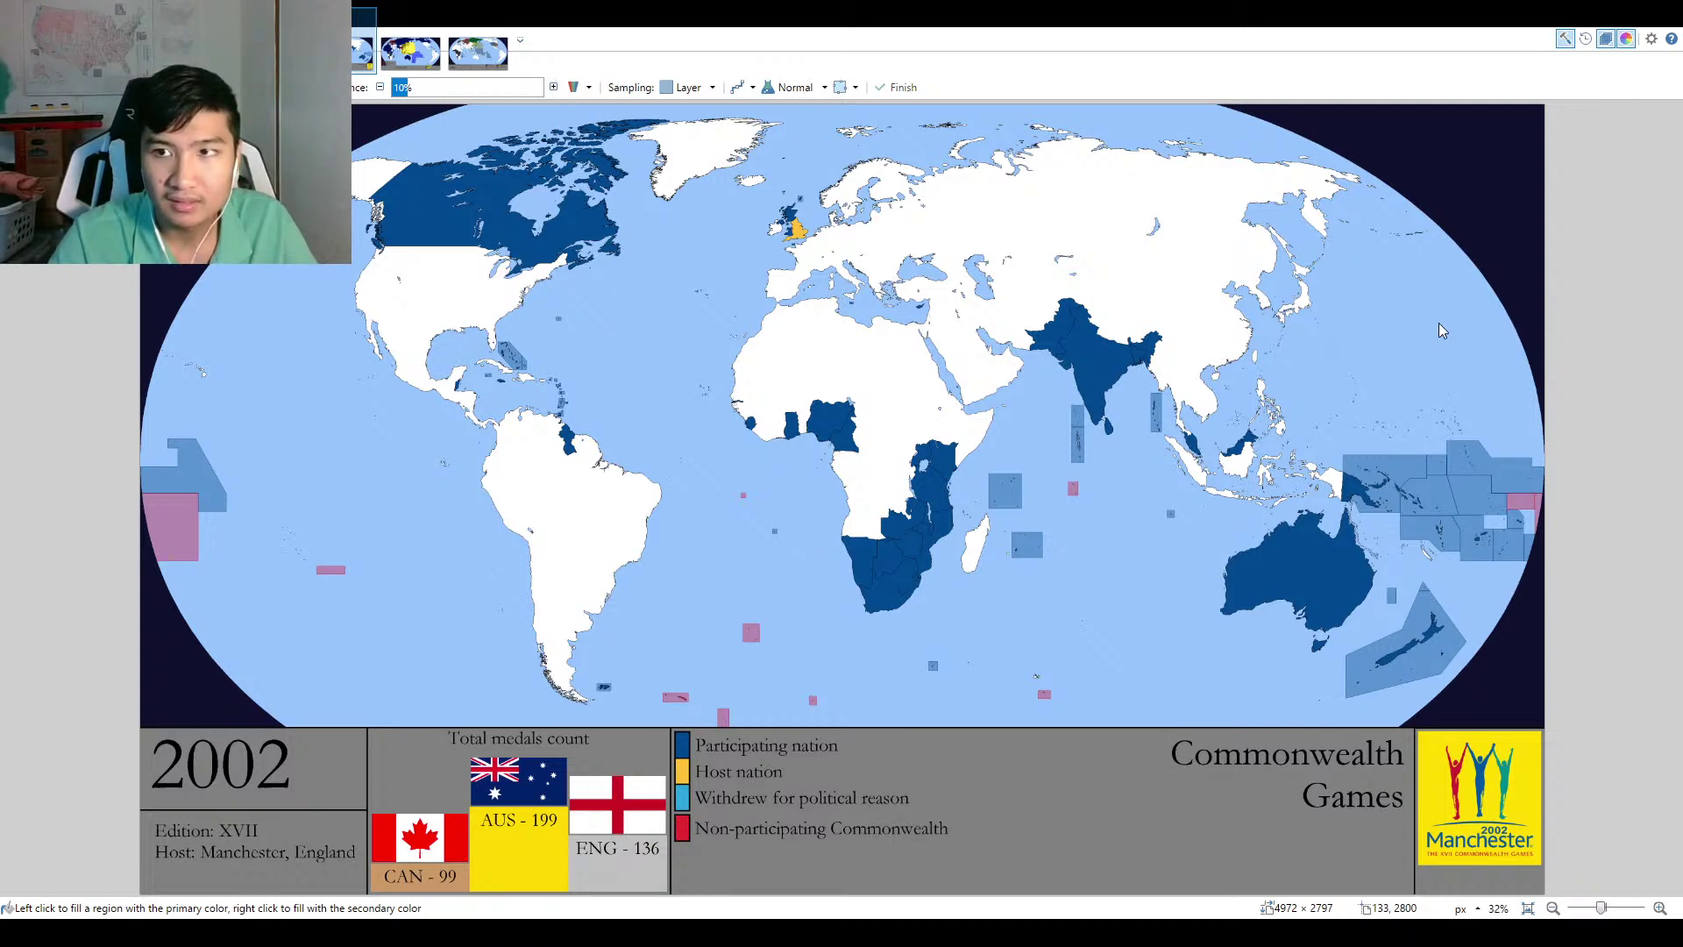
Add a centred text "CAN - 00" on Canada's bronze block and align it over the existing label.
key(t)
scroll(716, 631, up, 2)
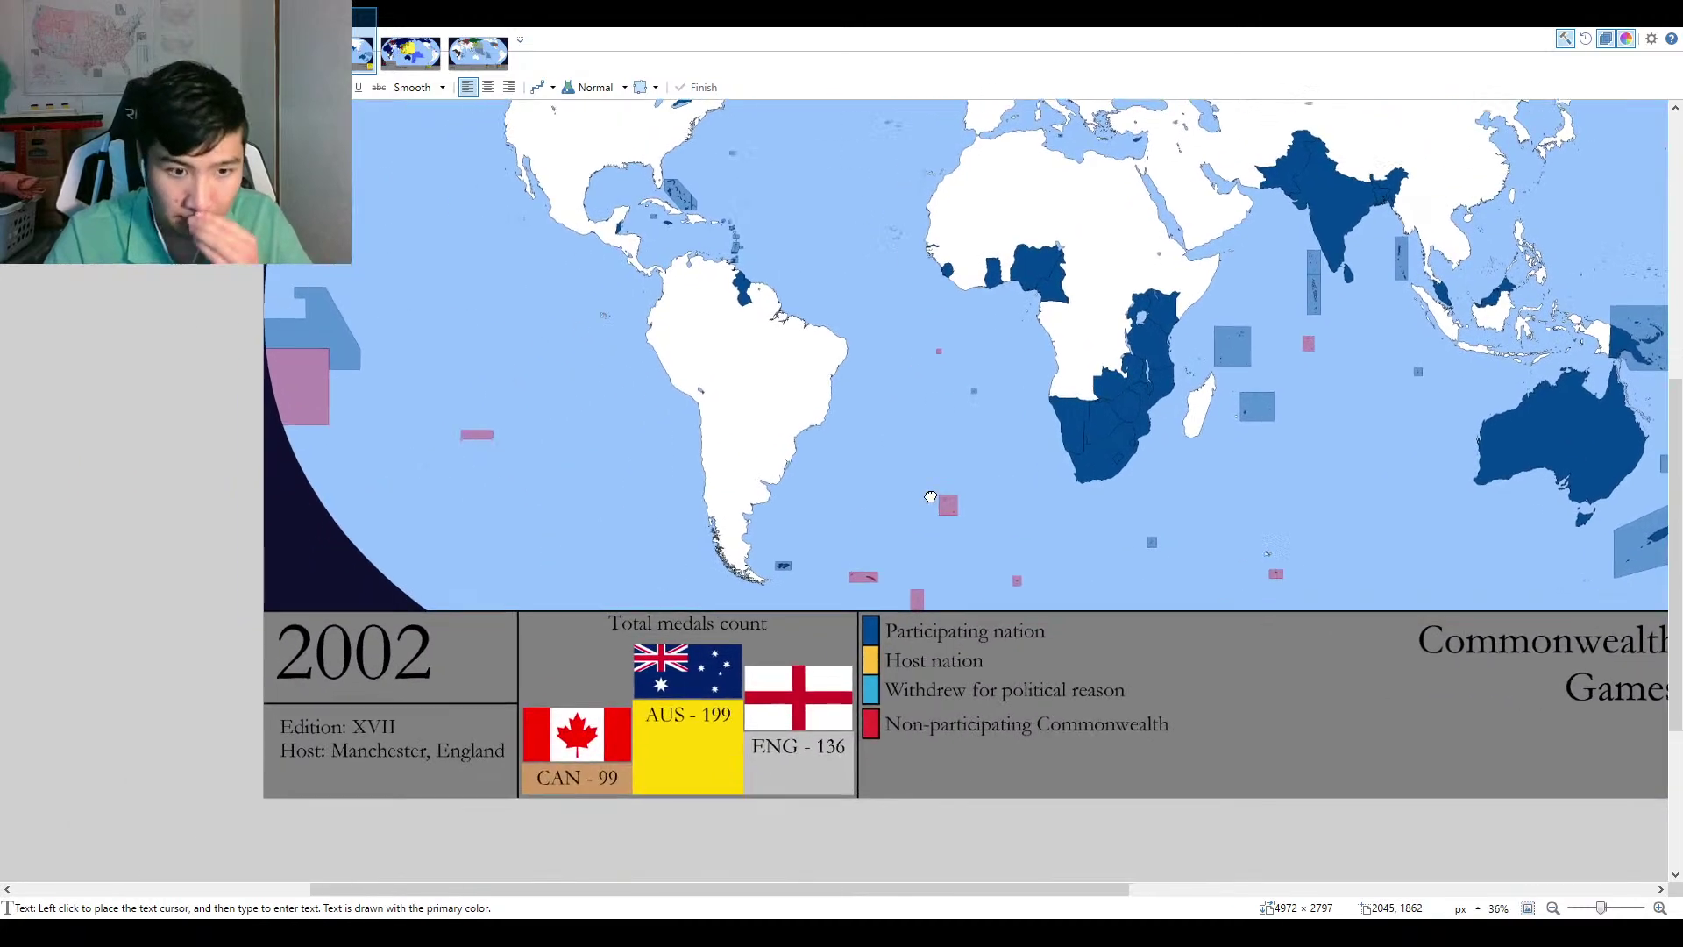
click(608, 752)
scroll(608, 752, right, 3)
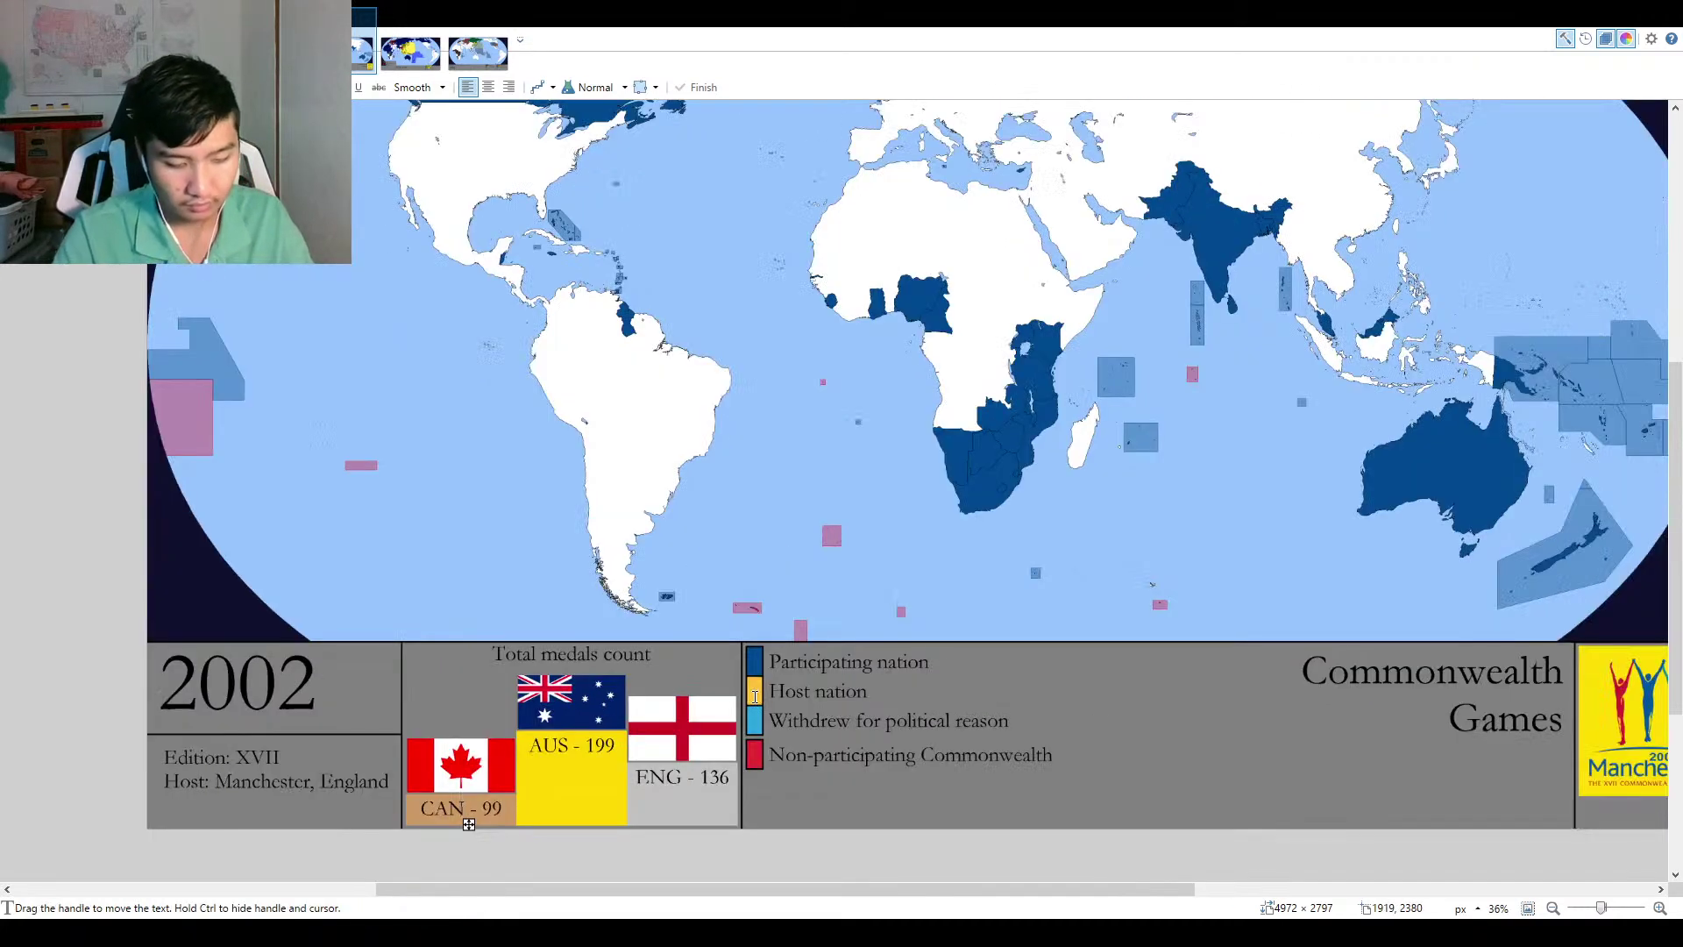
scroll(754, 695, up, 2)
text(CAN - 00)
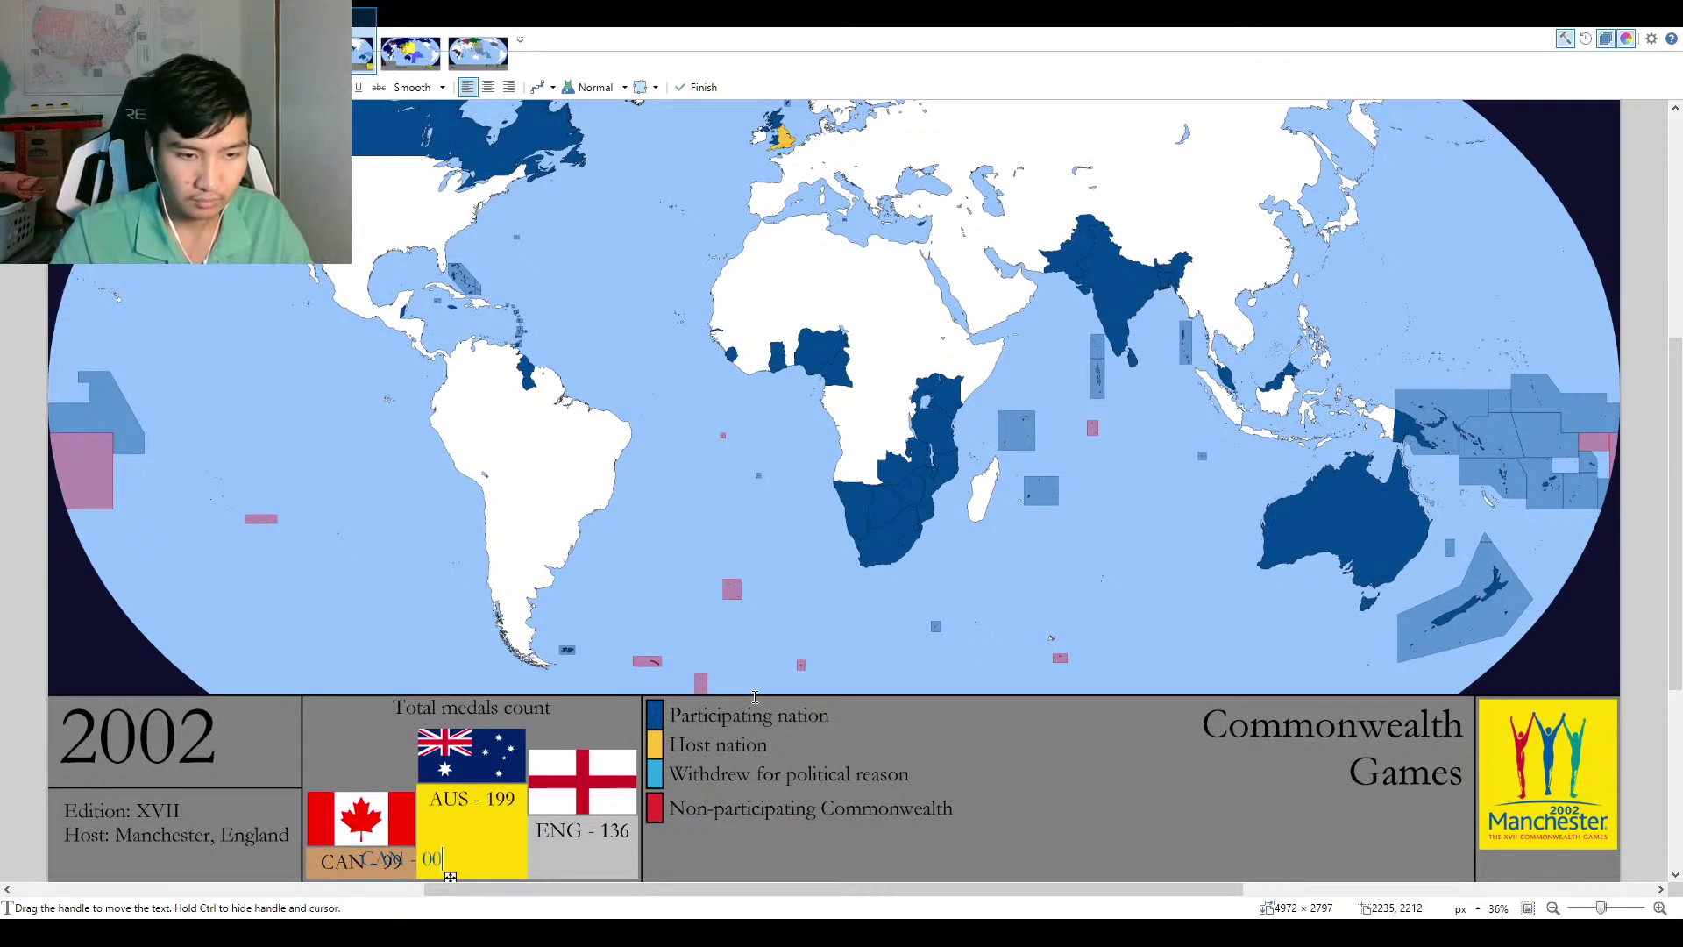
scroll(755, 695, up, 5)
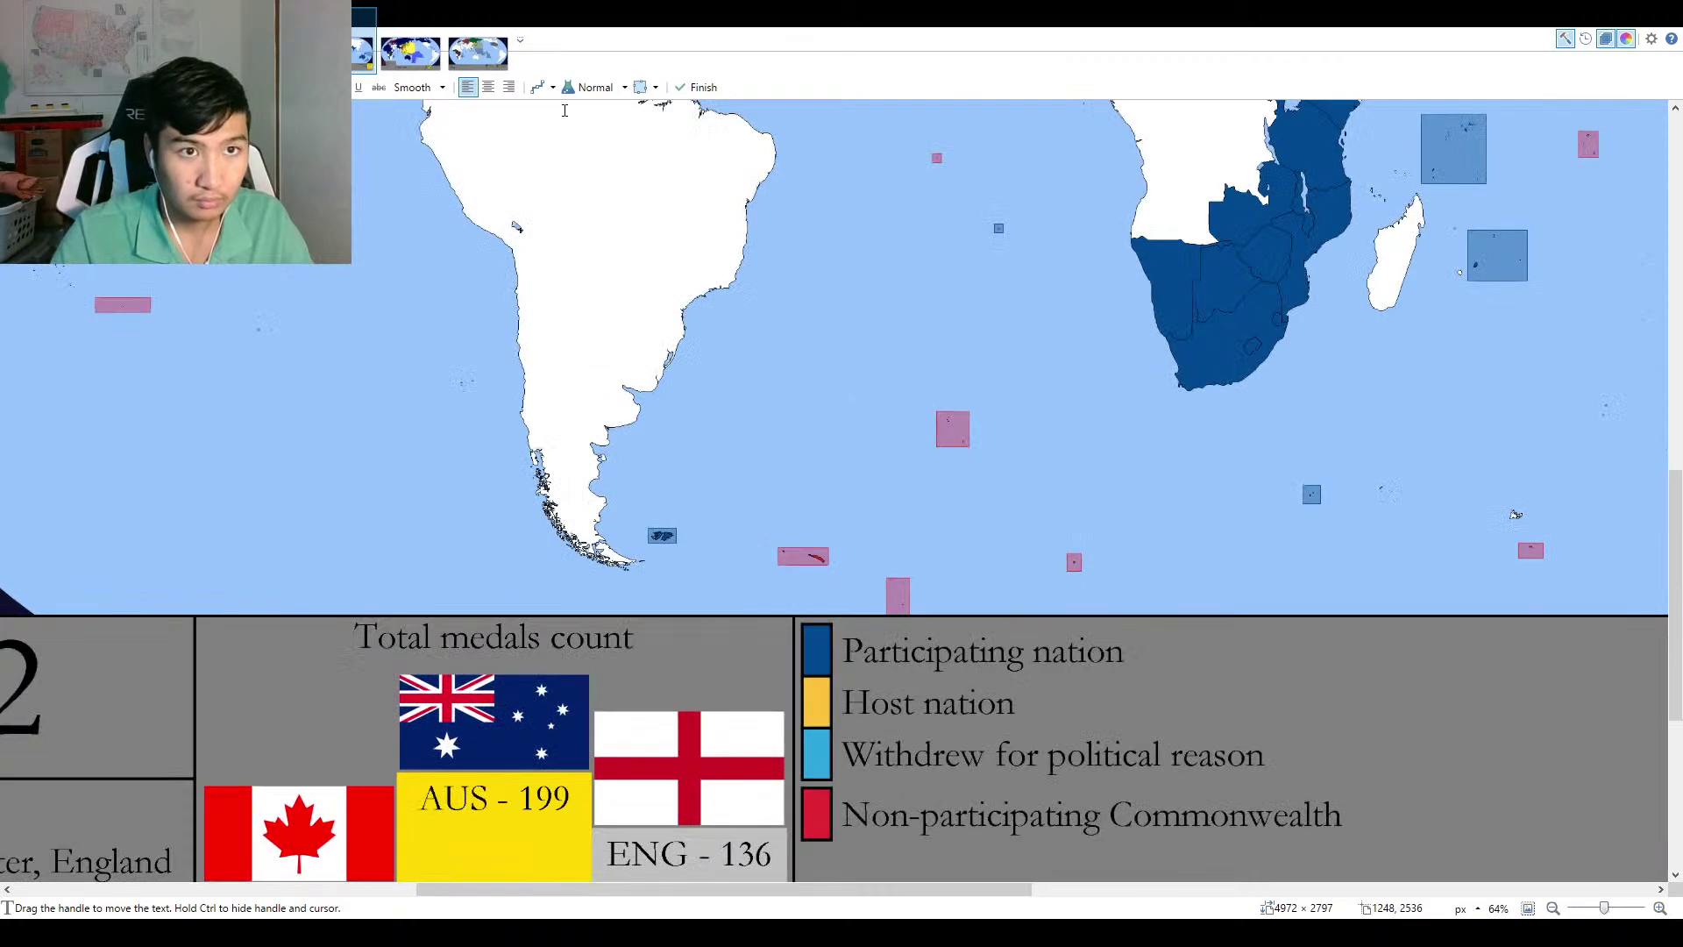
key(ctrl+e)
scroll(270, 538, up, 2)
scroll(270, 538, up, 3)
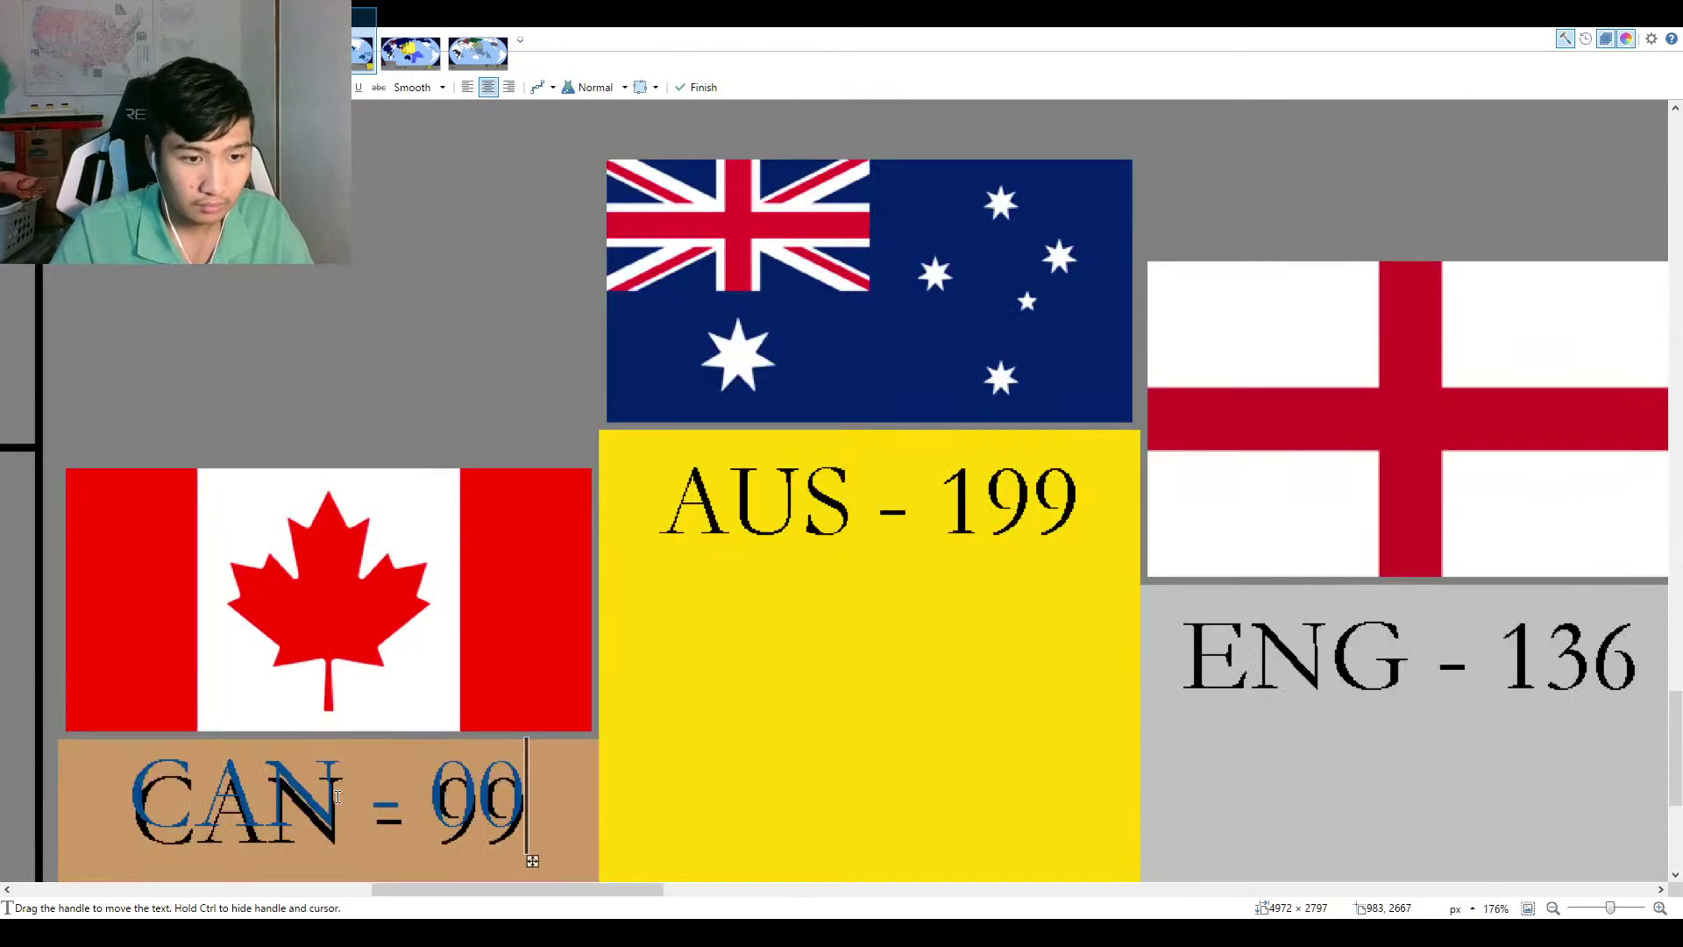
scroll(489, 533, up, 3)
drag(461, 563, 467, 596)
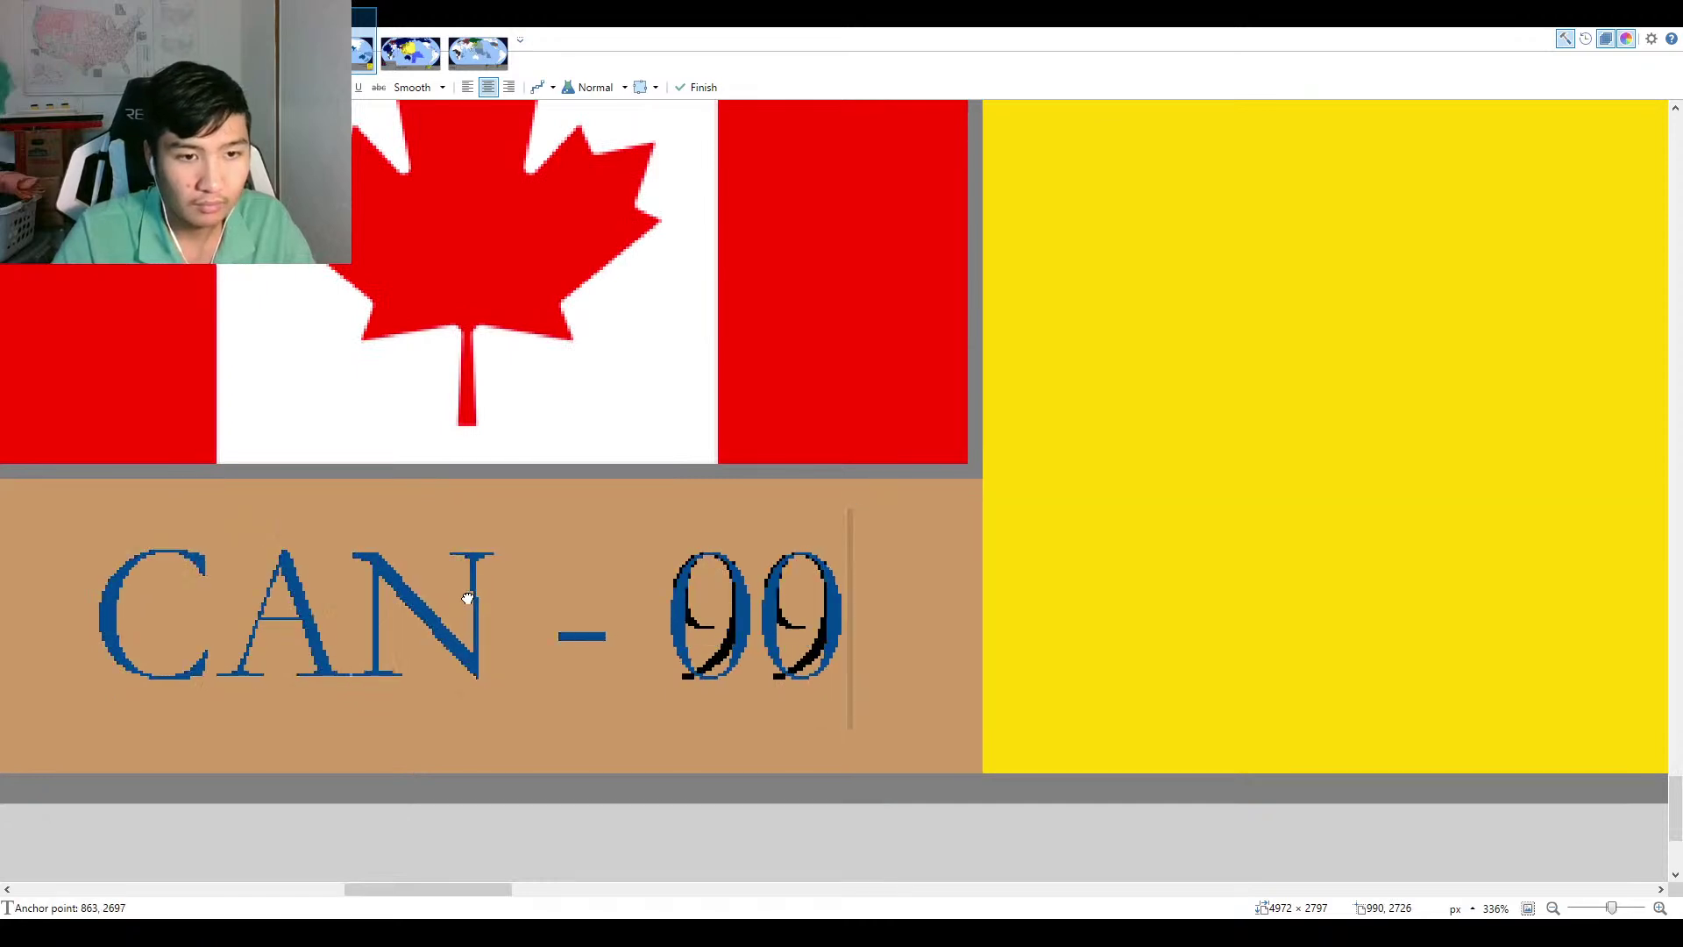
Change the count in the new Canada label to 116 and sample black for the text colour.
key(BackSpace)
key(BackSpace)
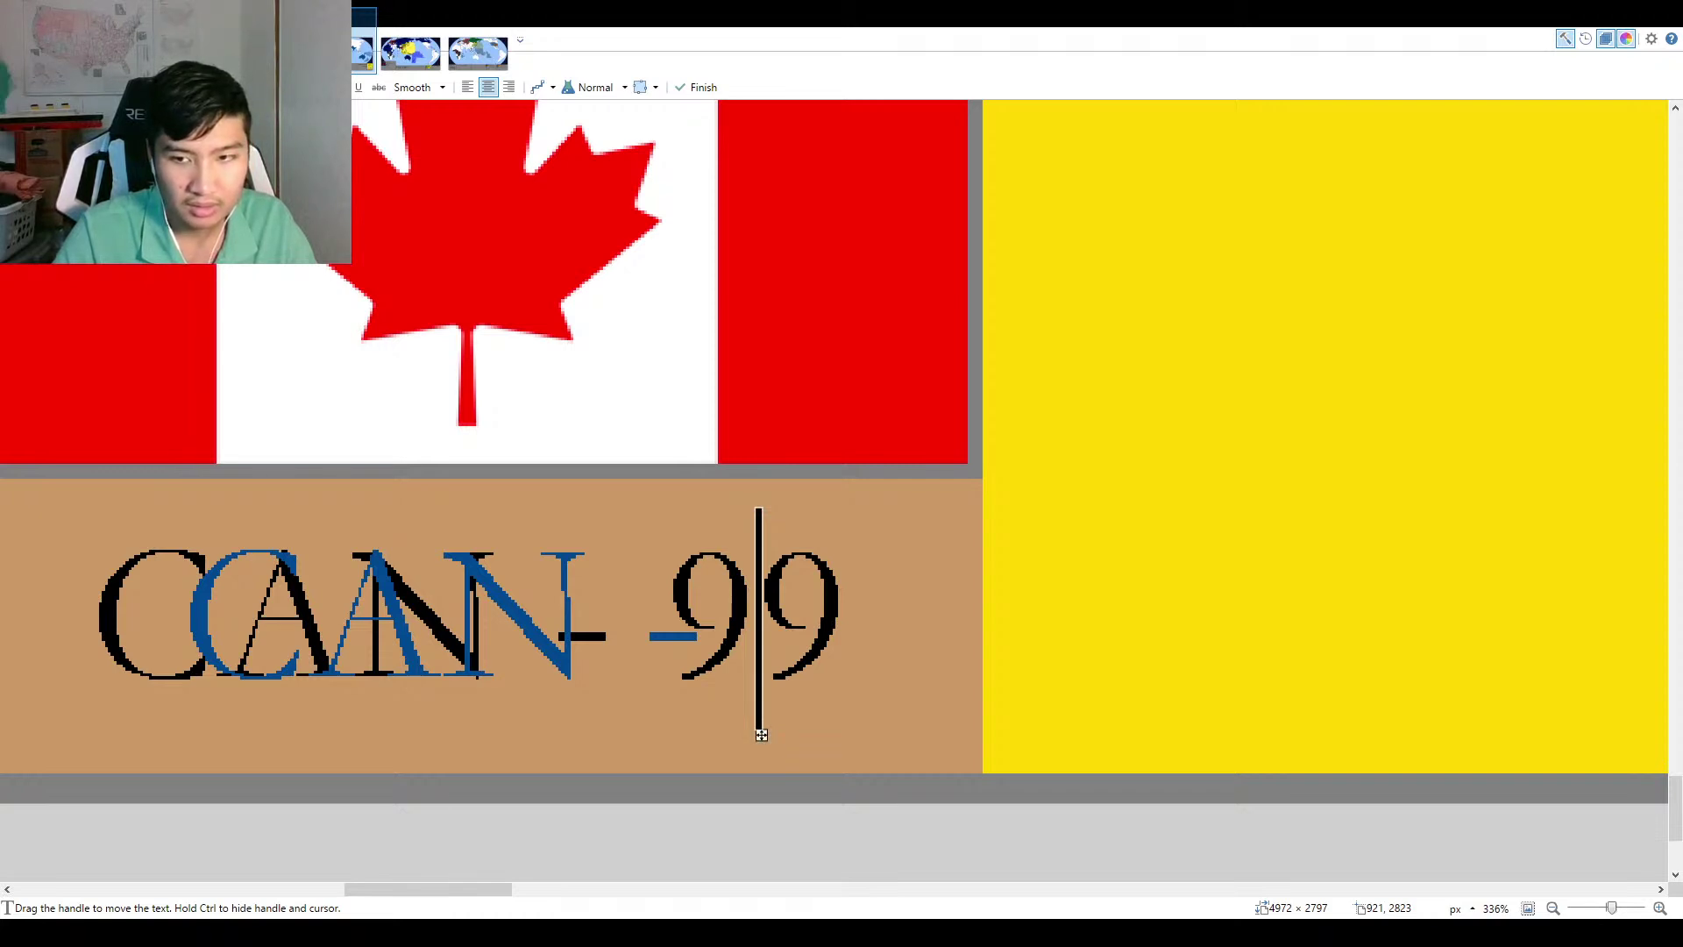
scroll(183, 808, up, 1)
key(BackSpace)
key(Delete)
text(196)
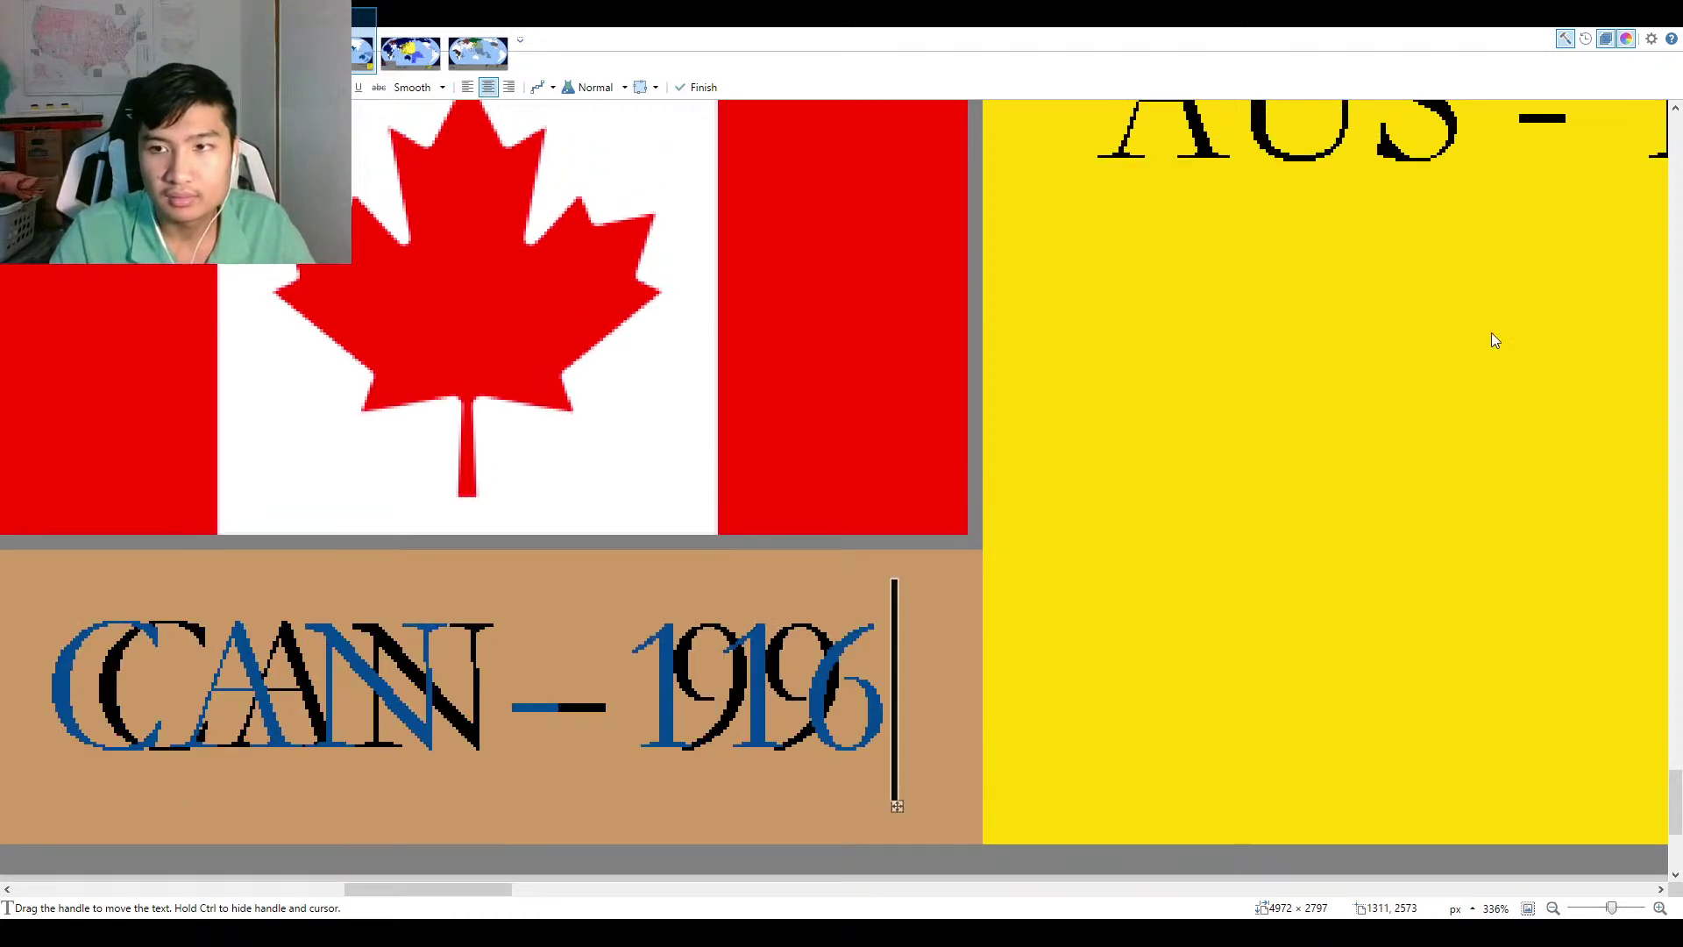
key(Escape)
key(k)
Write "- 207" in black on Australia's gold block and align it over the old dash and count.
scroll(1472, 263, up, 2)
scroll(1473, 263, right, 5)
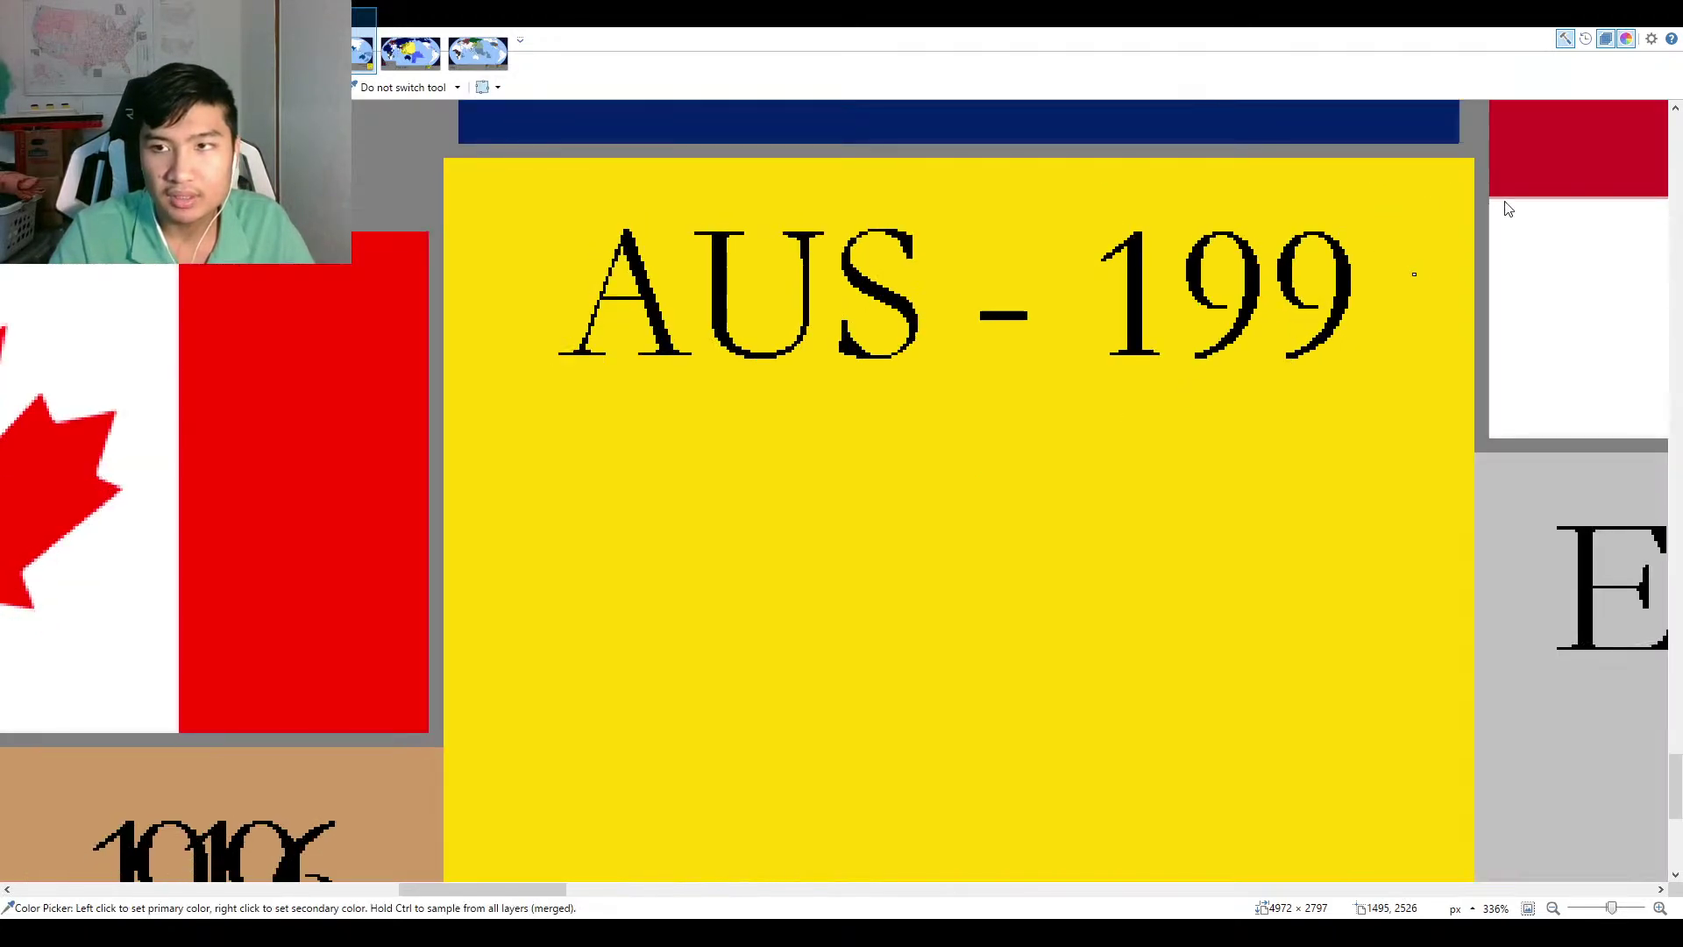
key(t)
click(1161, 326)
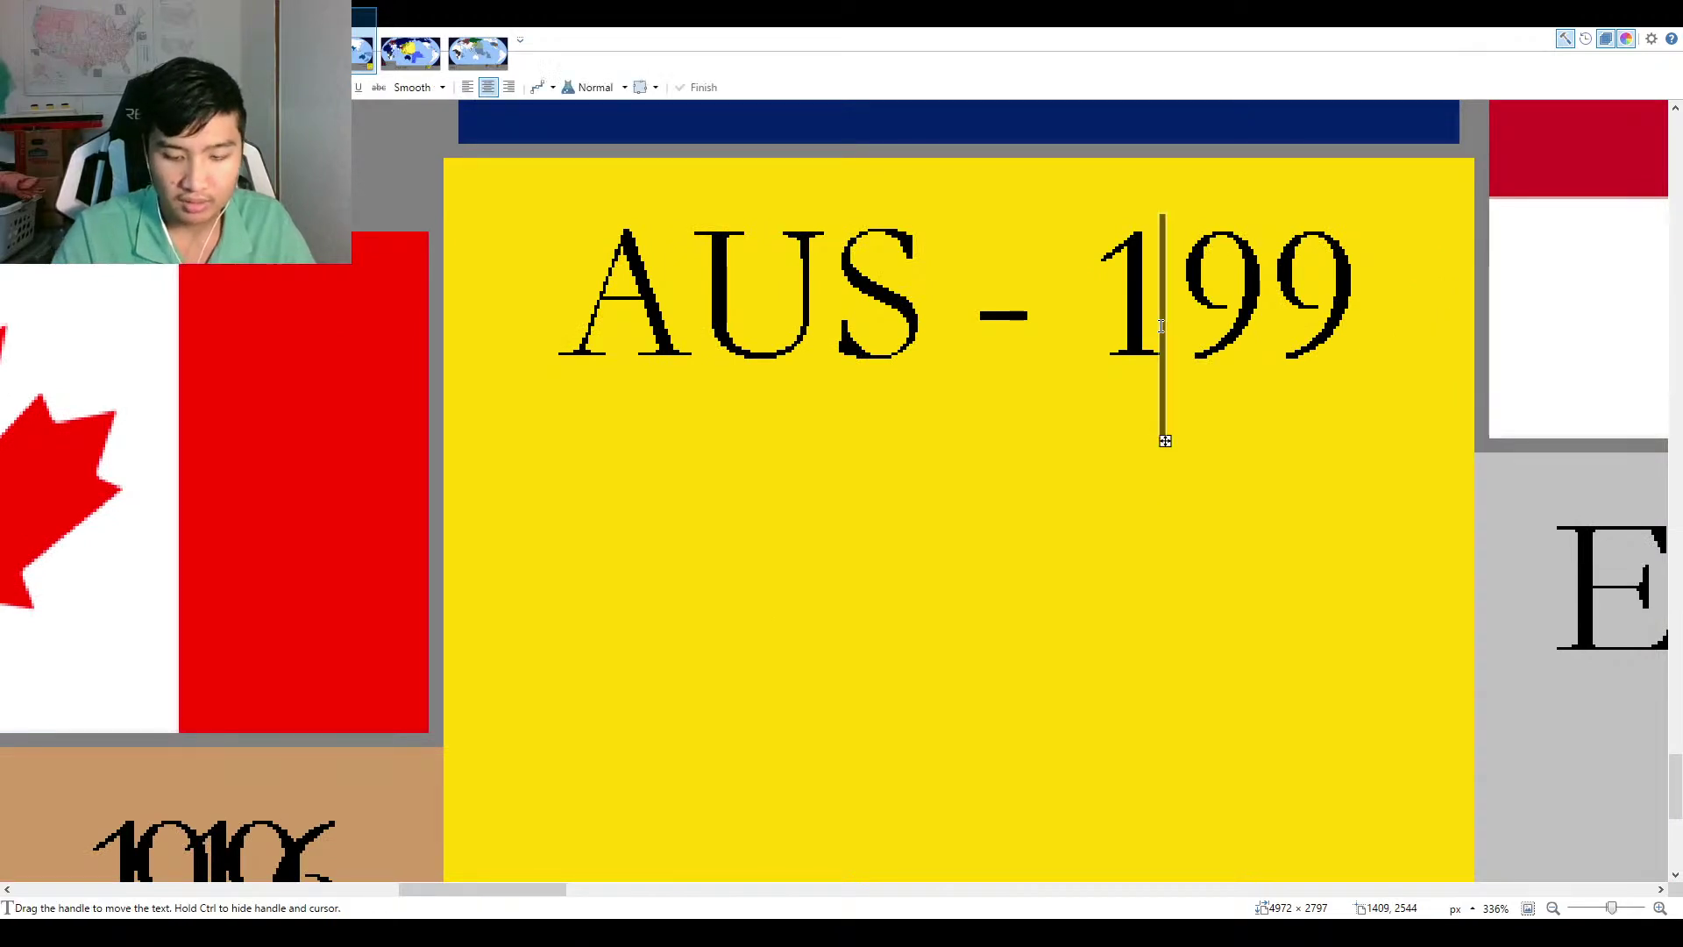
key(Delete)
text(200)
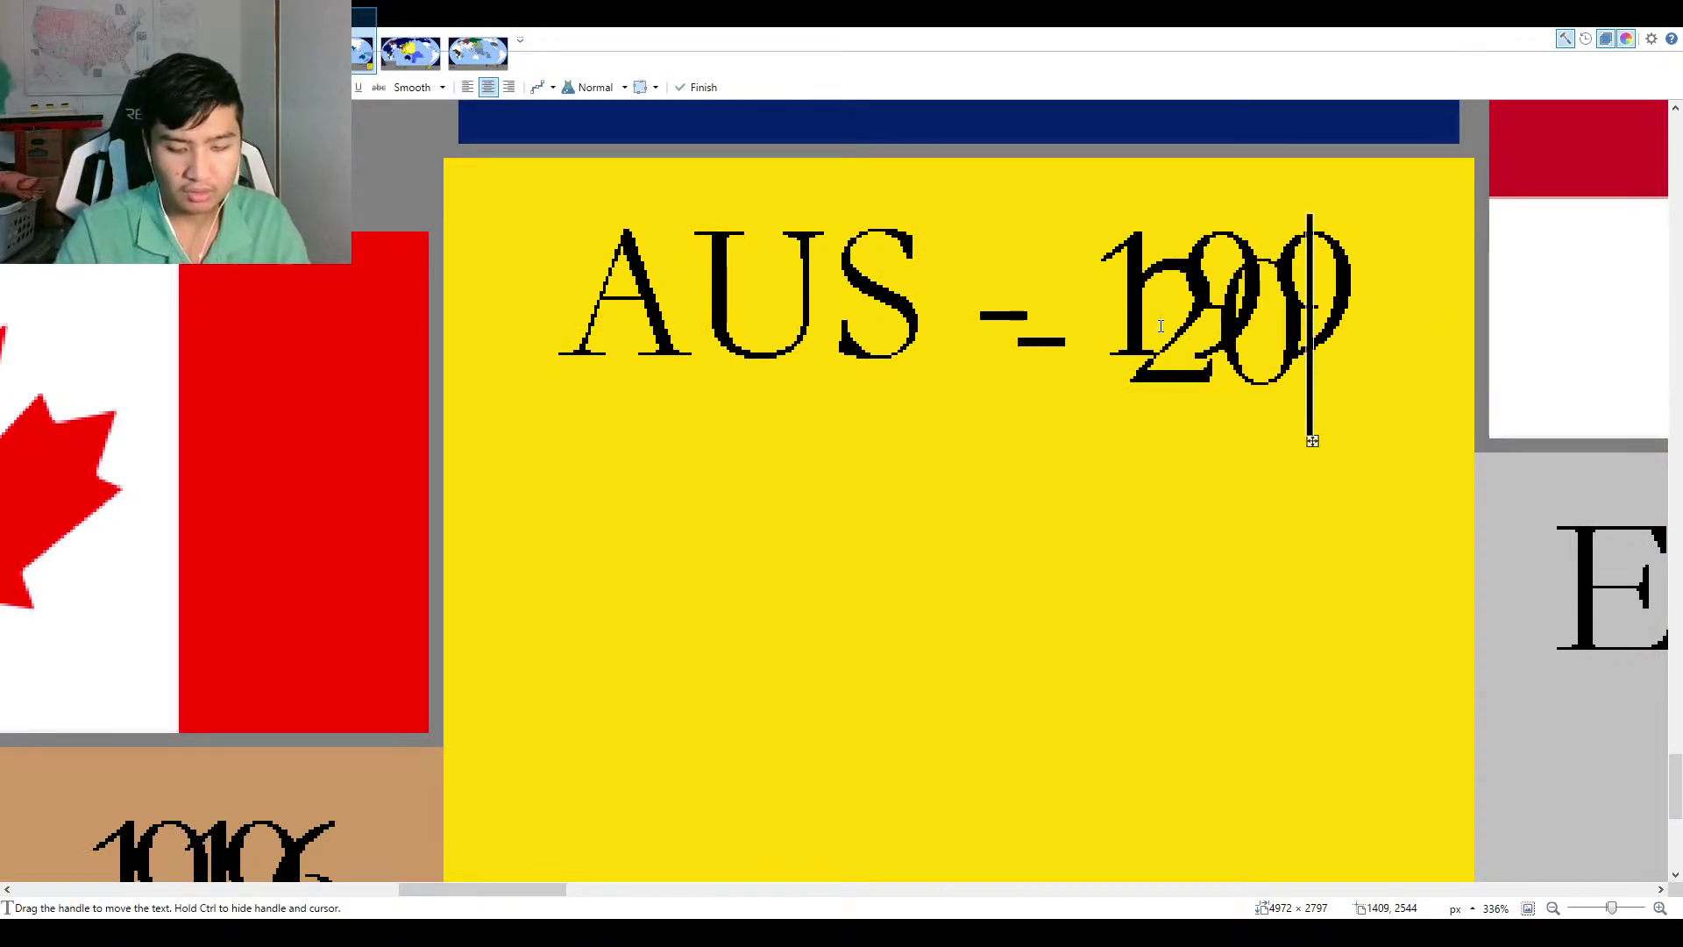
key(BackSpace)
text(7)
drag(1160, 326, 1155, 289)
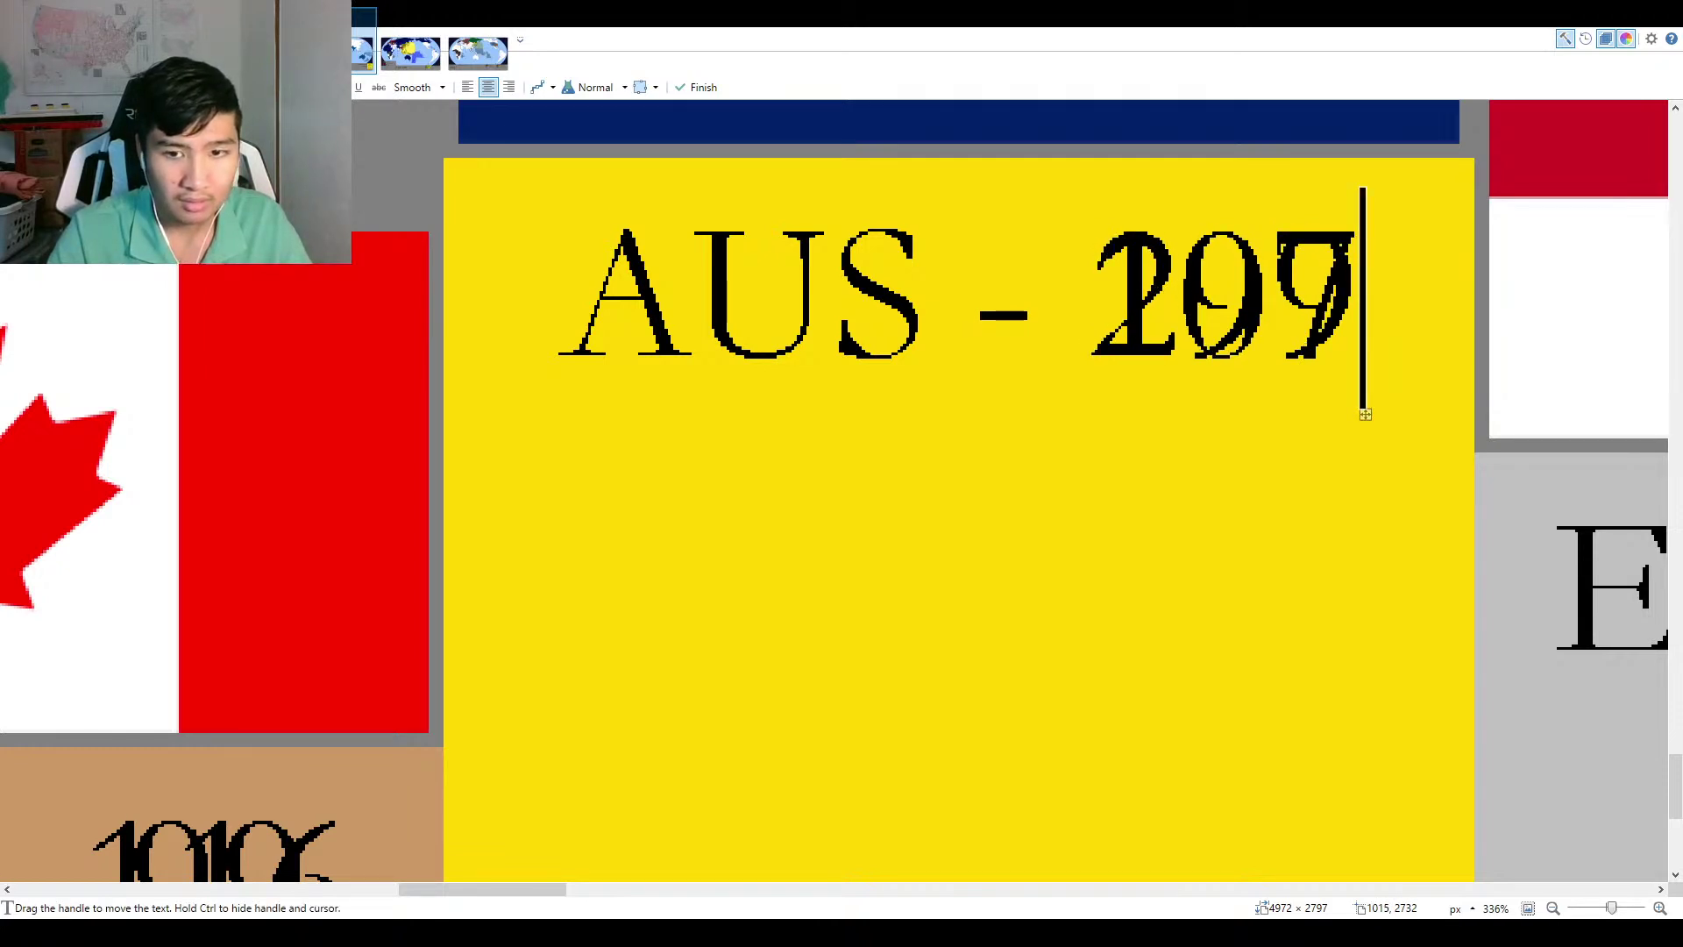
Write "165" on England's silver block and align it over the old medal count.
scroll(1014, 668, right, 5)
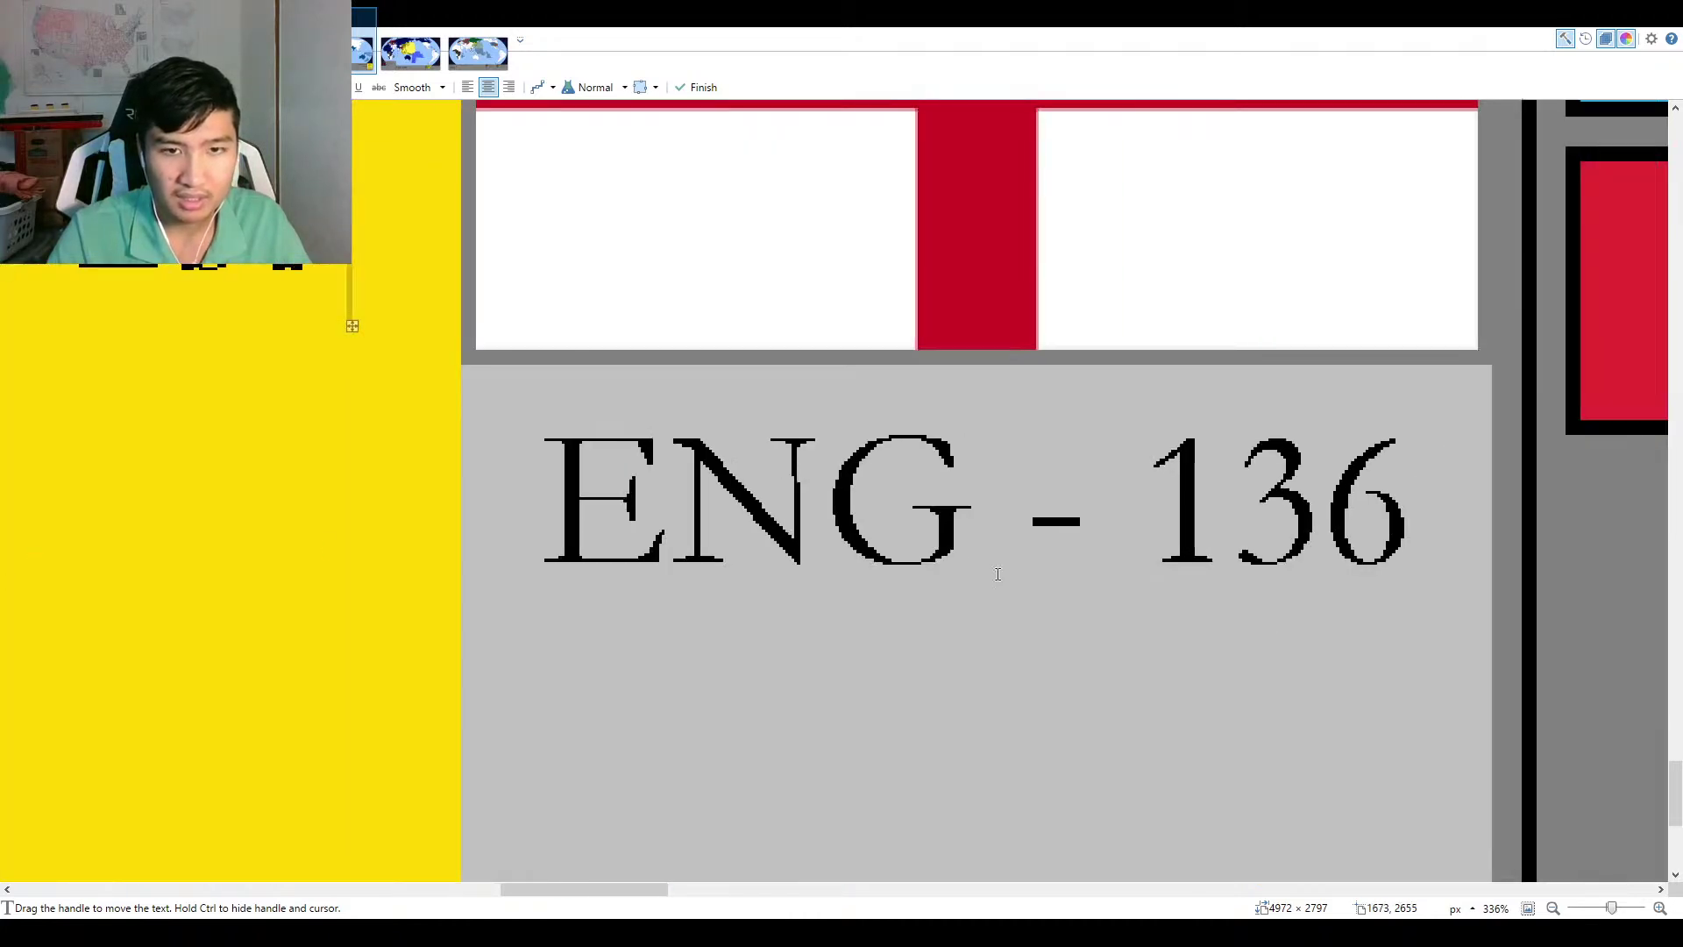
click(1232, 649)
text(165)
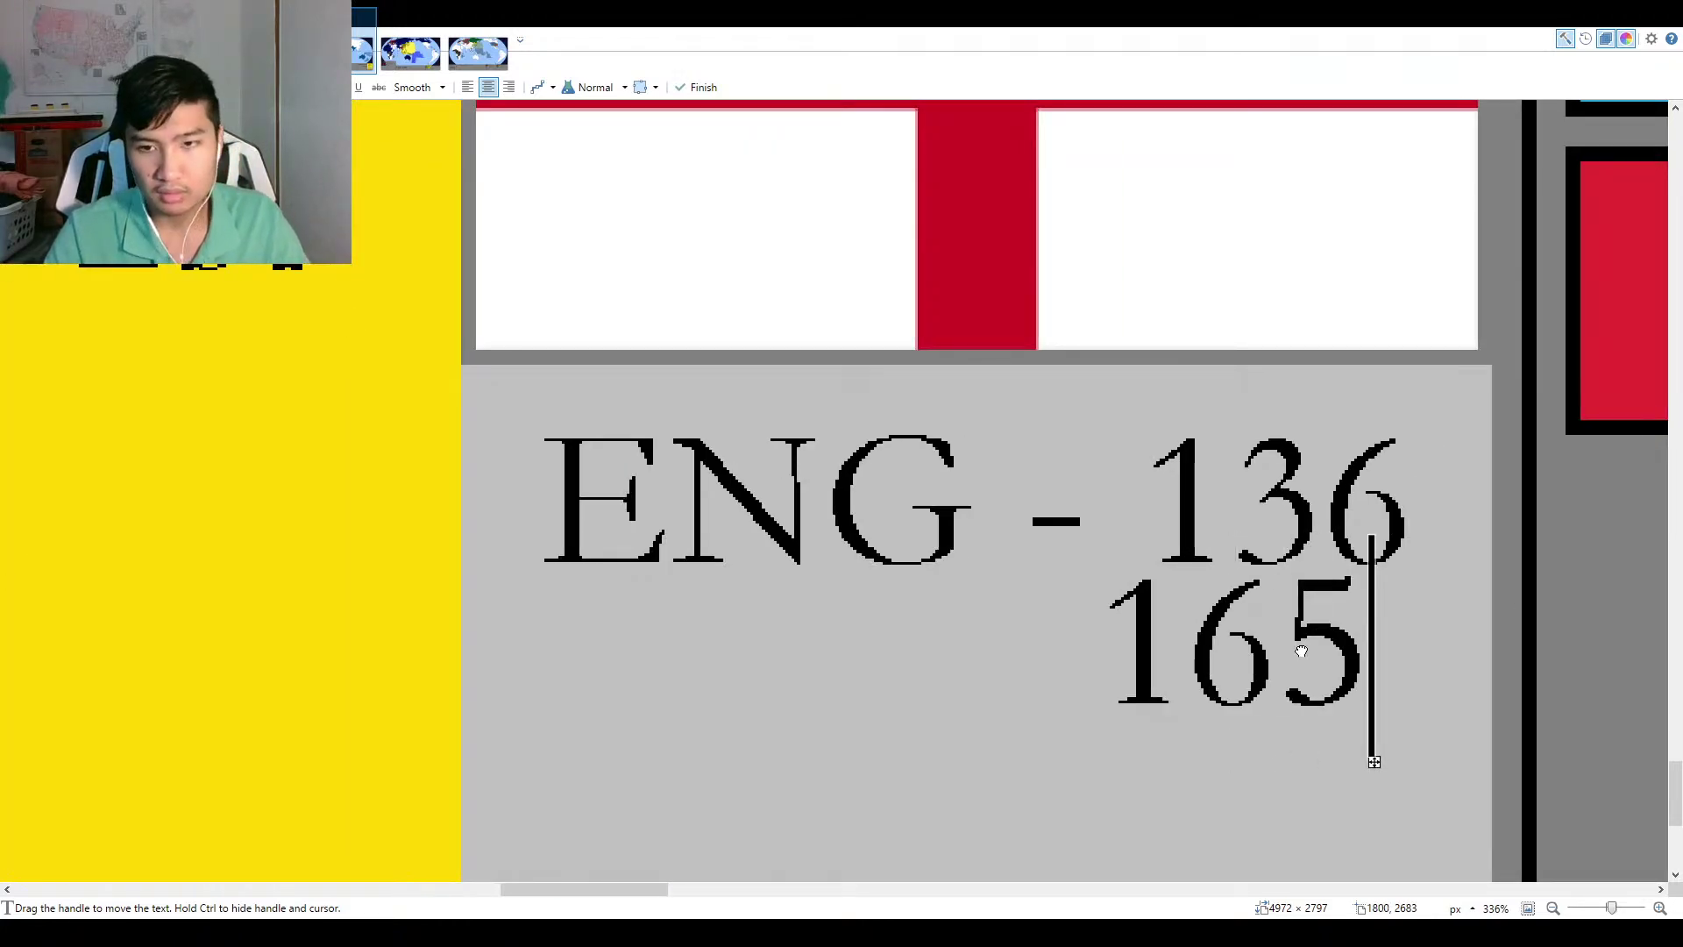
drag(1300, 651, 1344, 507)
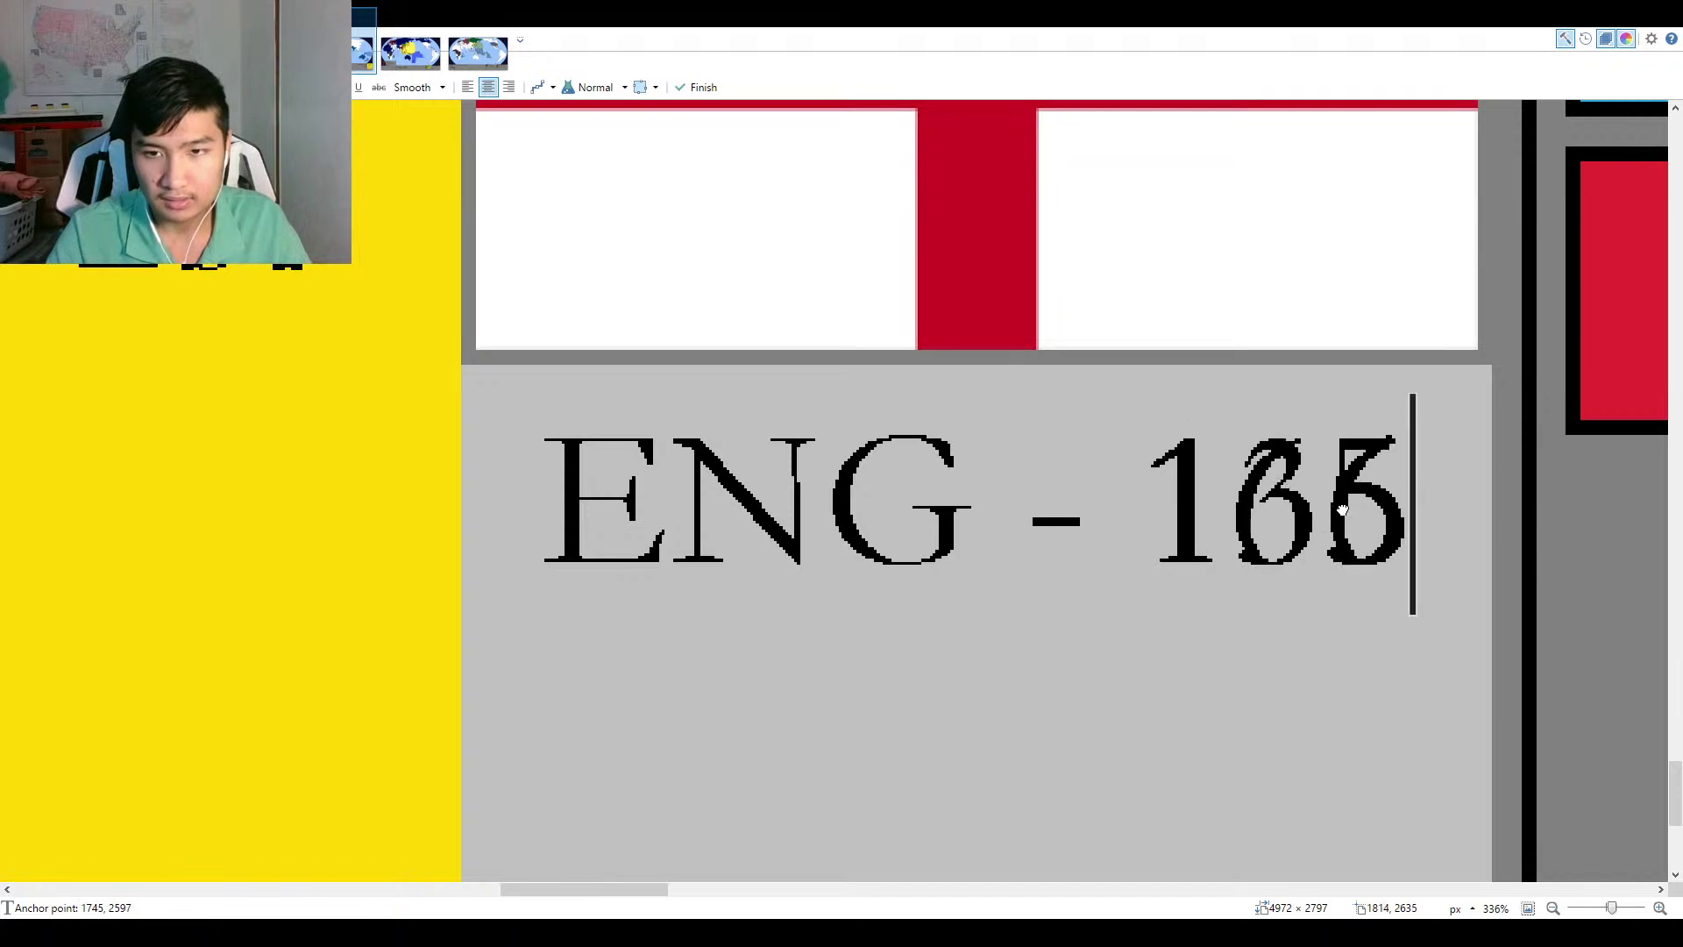
key(Escape)
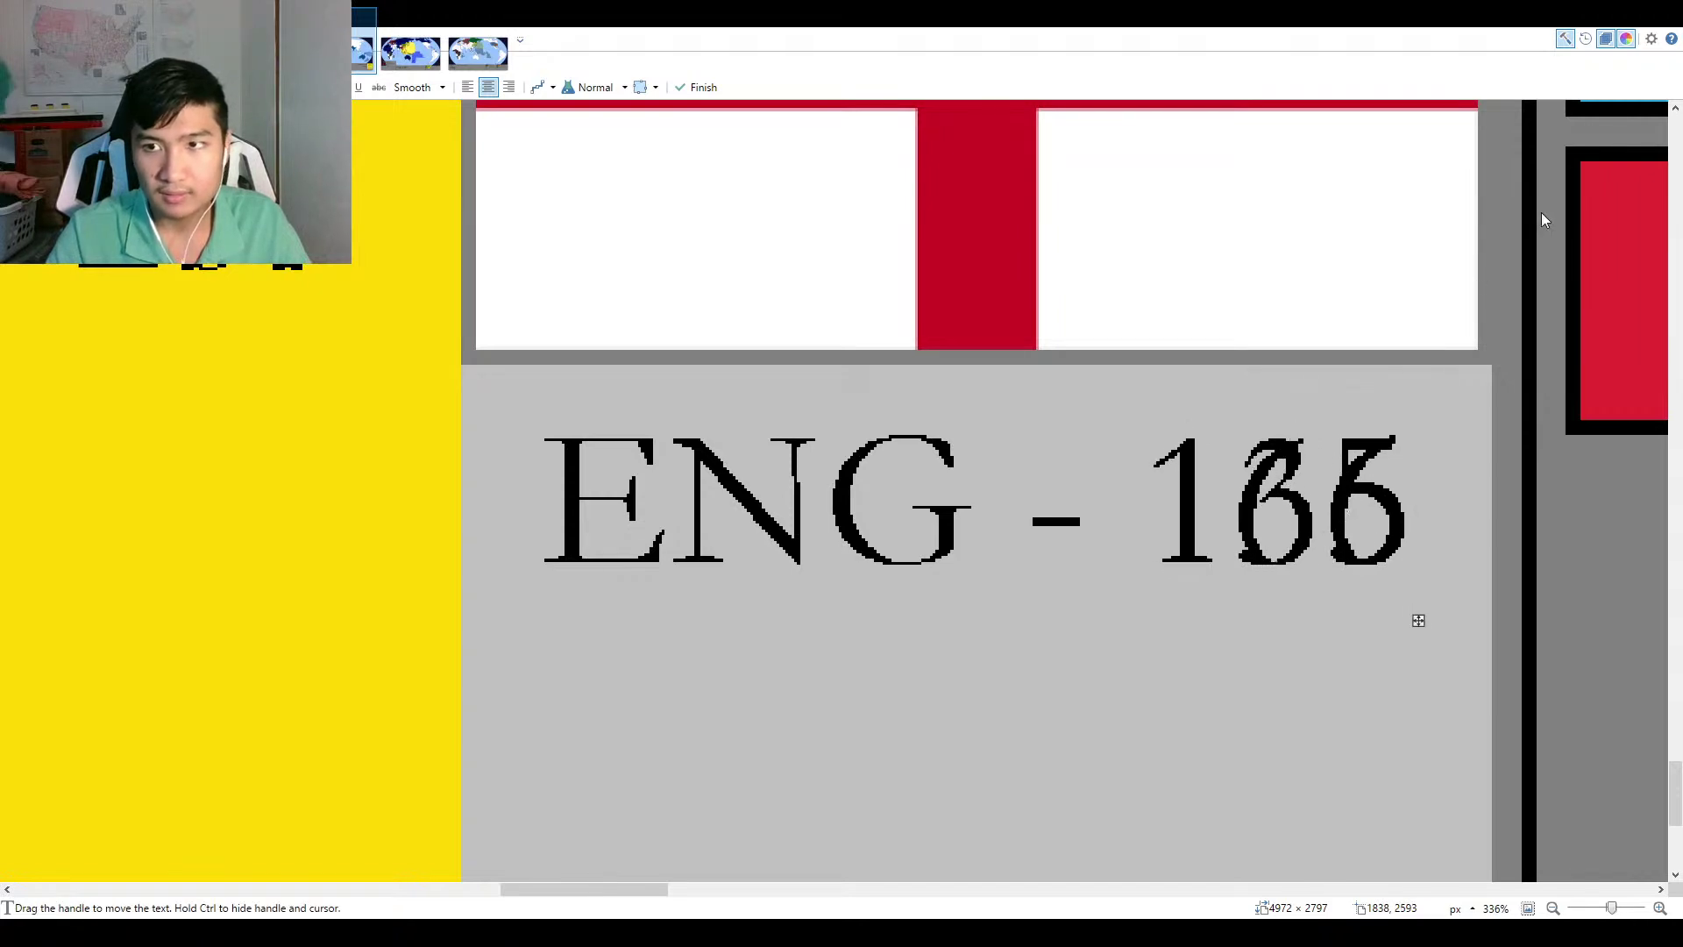
Cover the old England and Australia counts behind the new ones with background-coloured rectangles, about 99 × 71 and 117 × 80 pixels.
key(o)
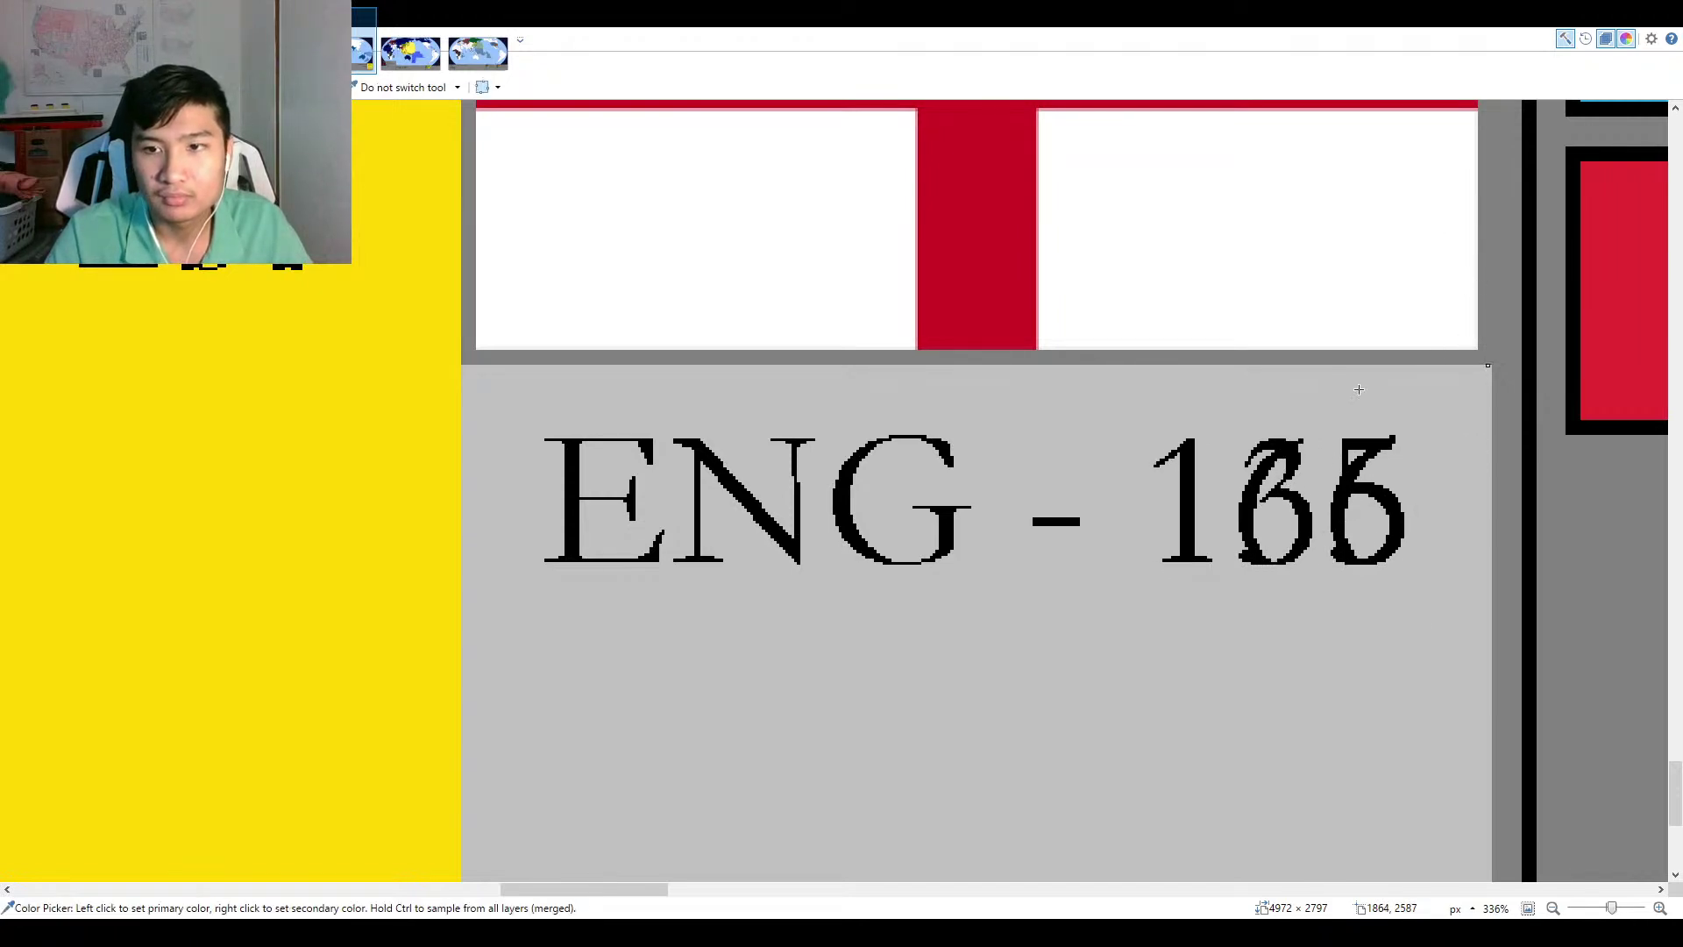
drag(1260, 482, 1427, 619)
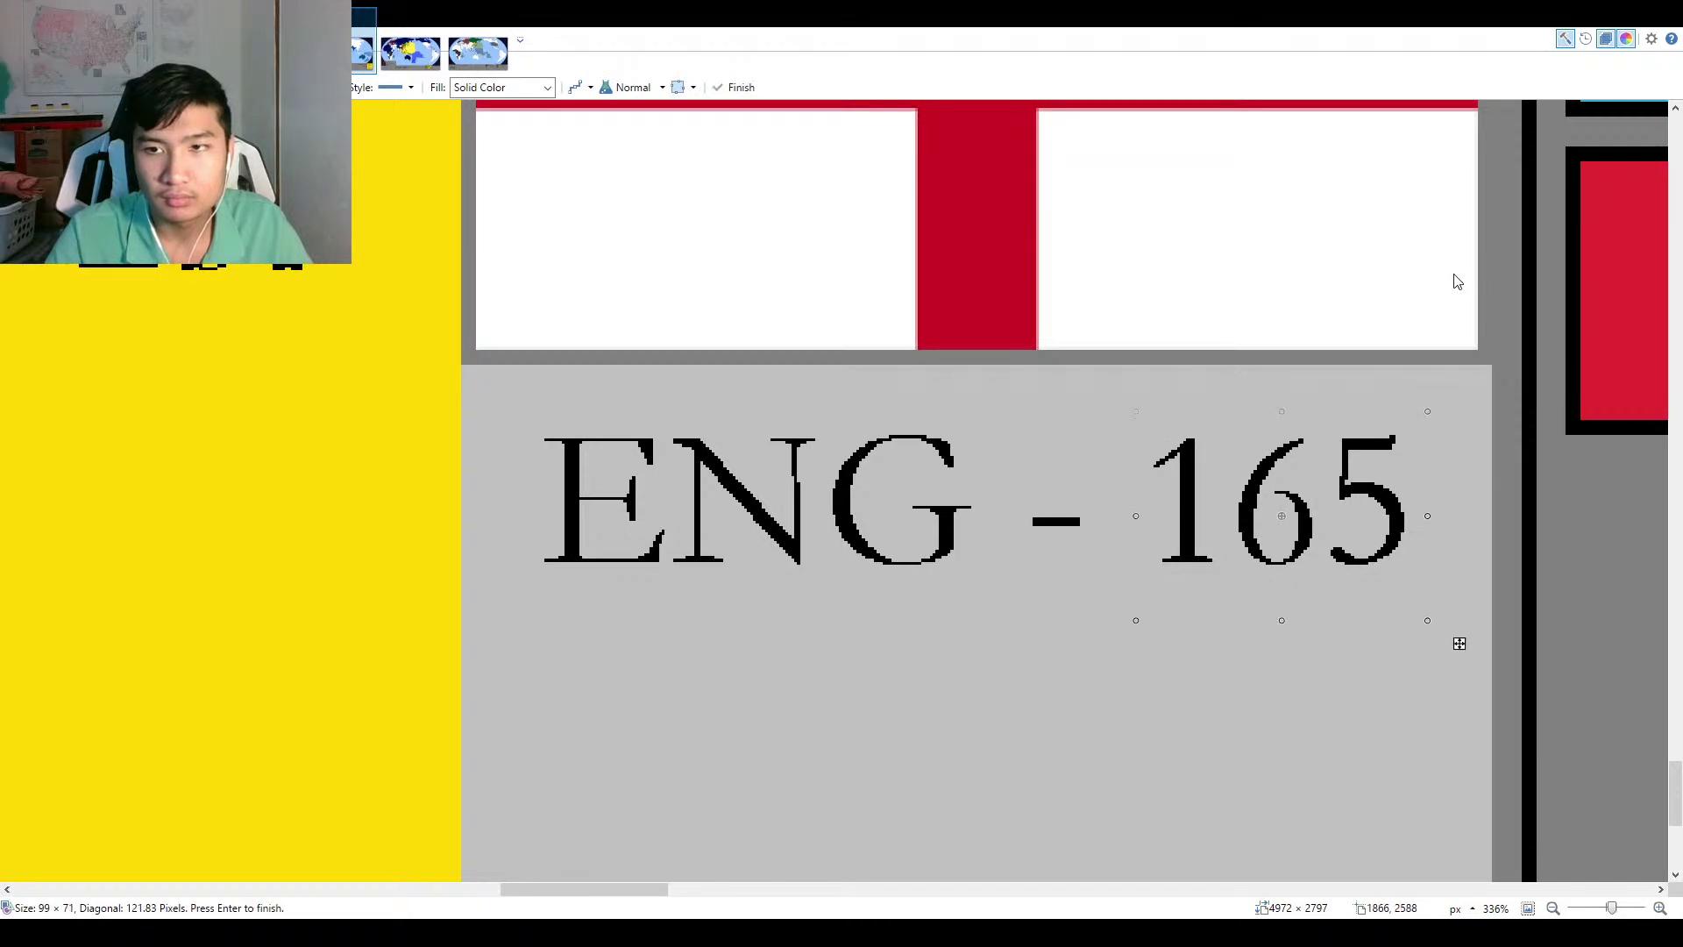
key(k)
scroll(1496, 326, left, 5)
key(o)
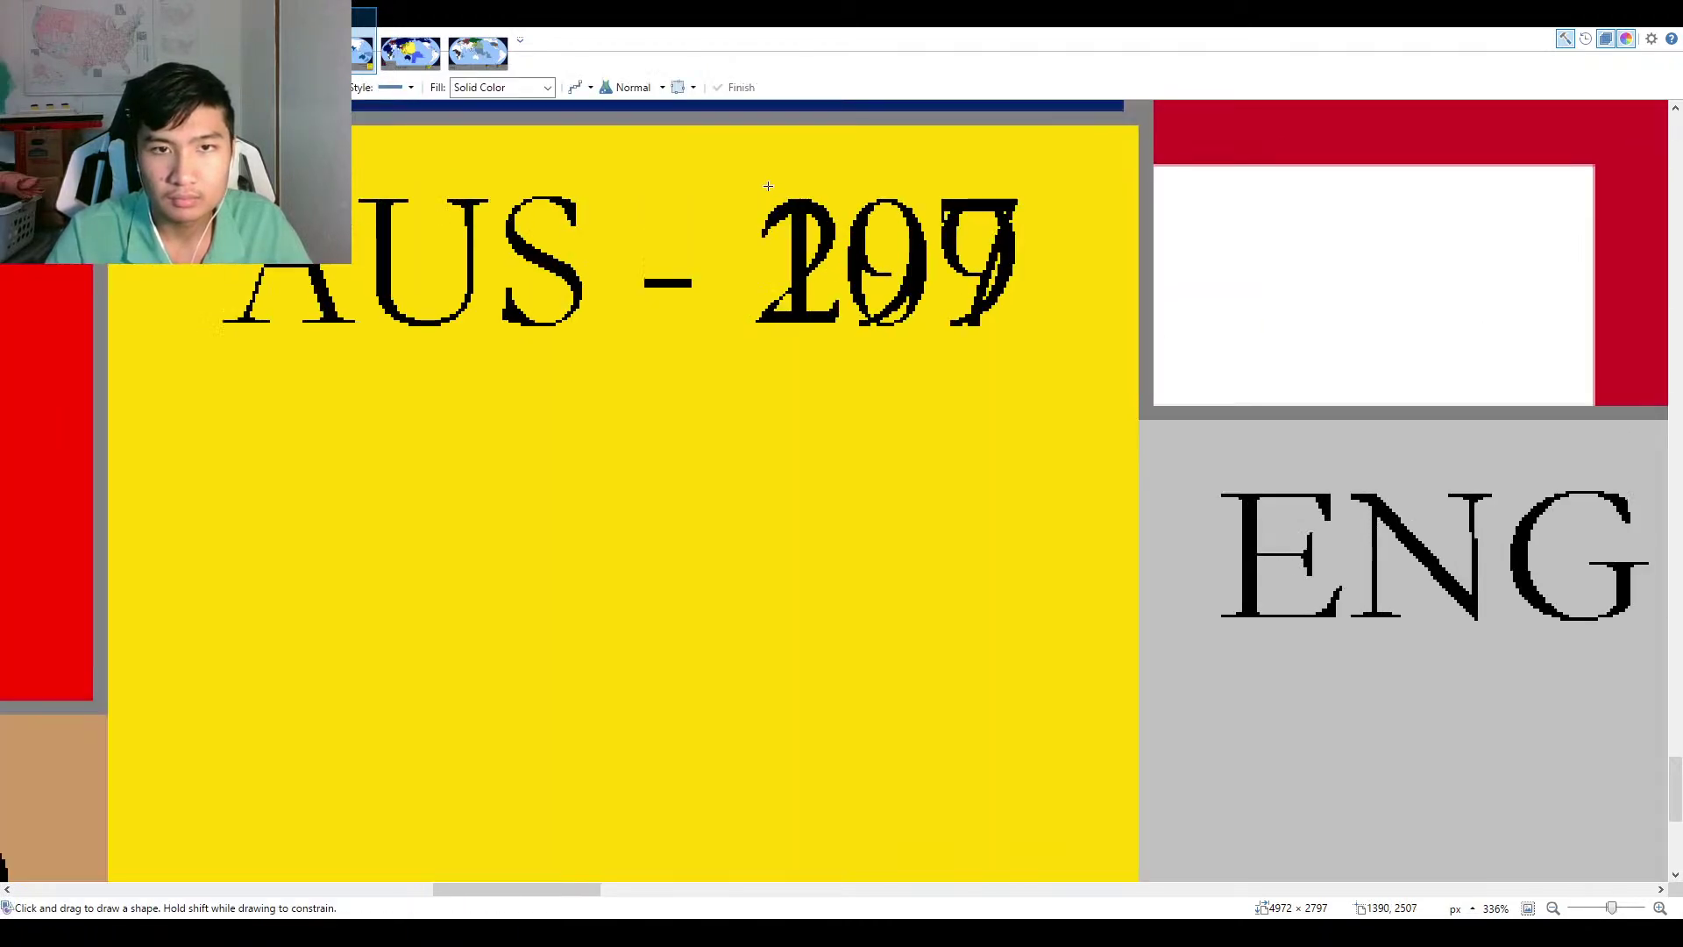
mouse_move(717, 163)
mouse_down()
mouse_move(956, 351)
mouse_move(1061, 399)
mouse_up()
scroll(1061, 399, down, 3)
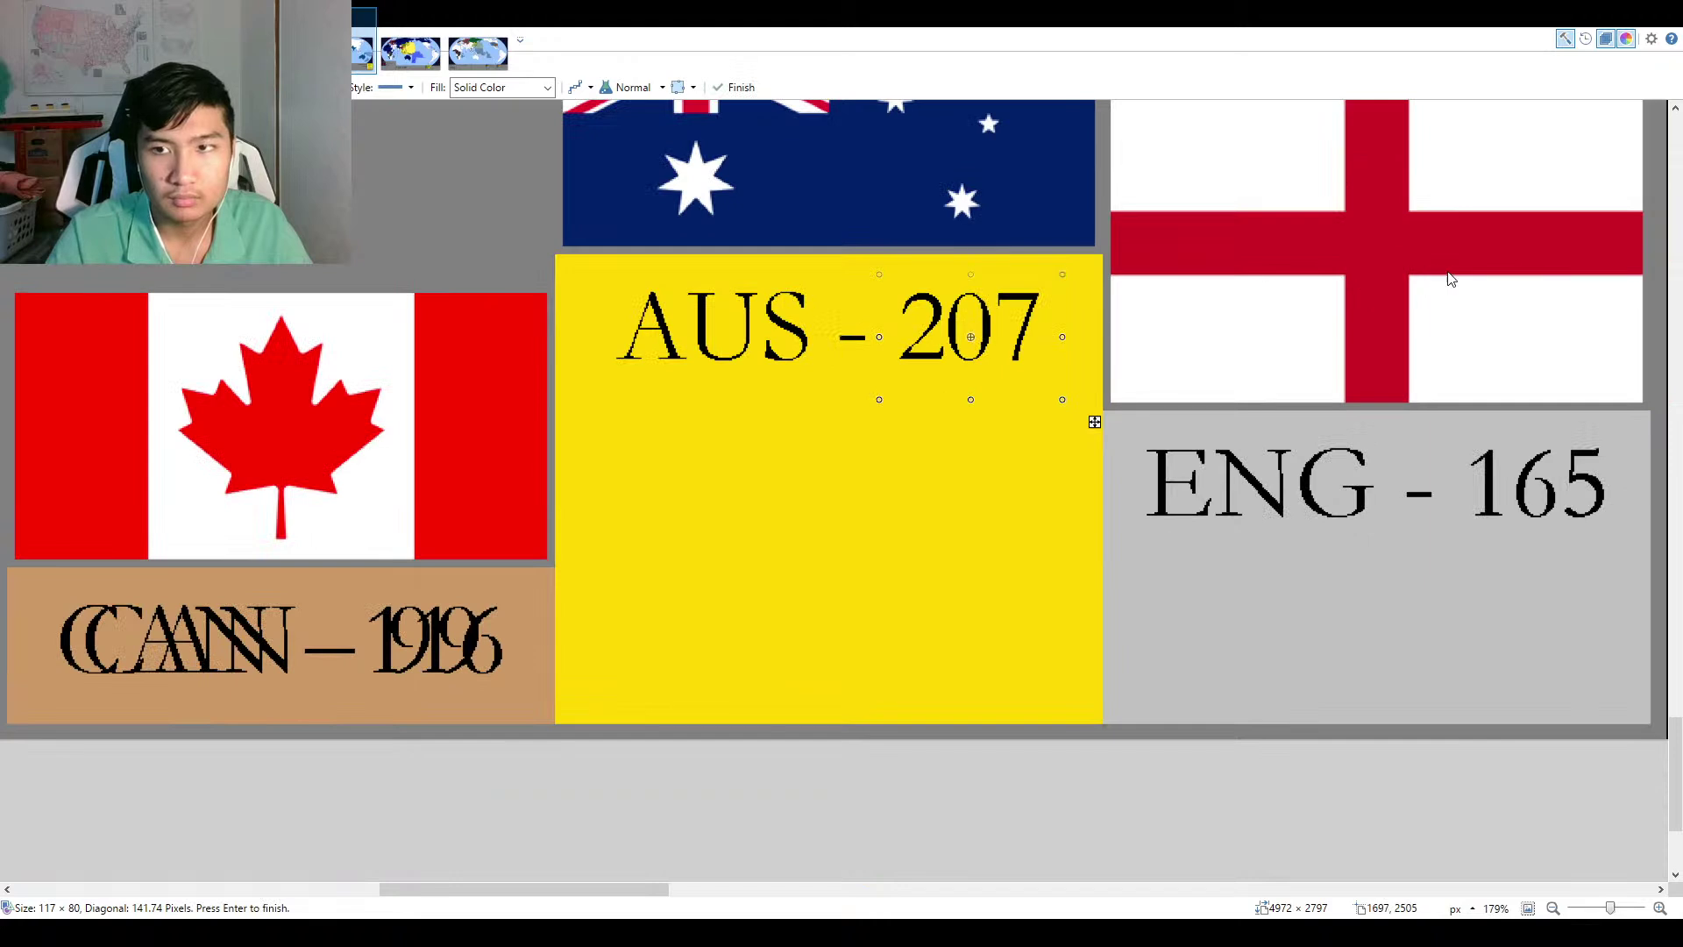
Cover Canada's old medal label behind the new "CAN - 116" text with a rectangle in the bronze block's colour.
key(k)
click(524, 663)
key(o)
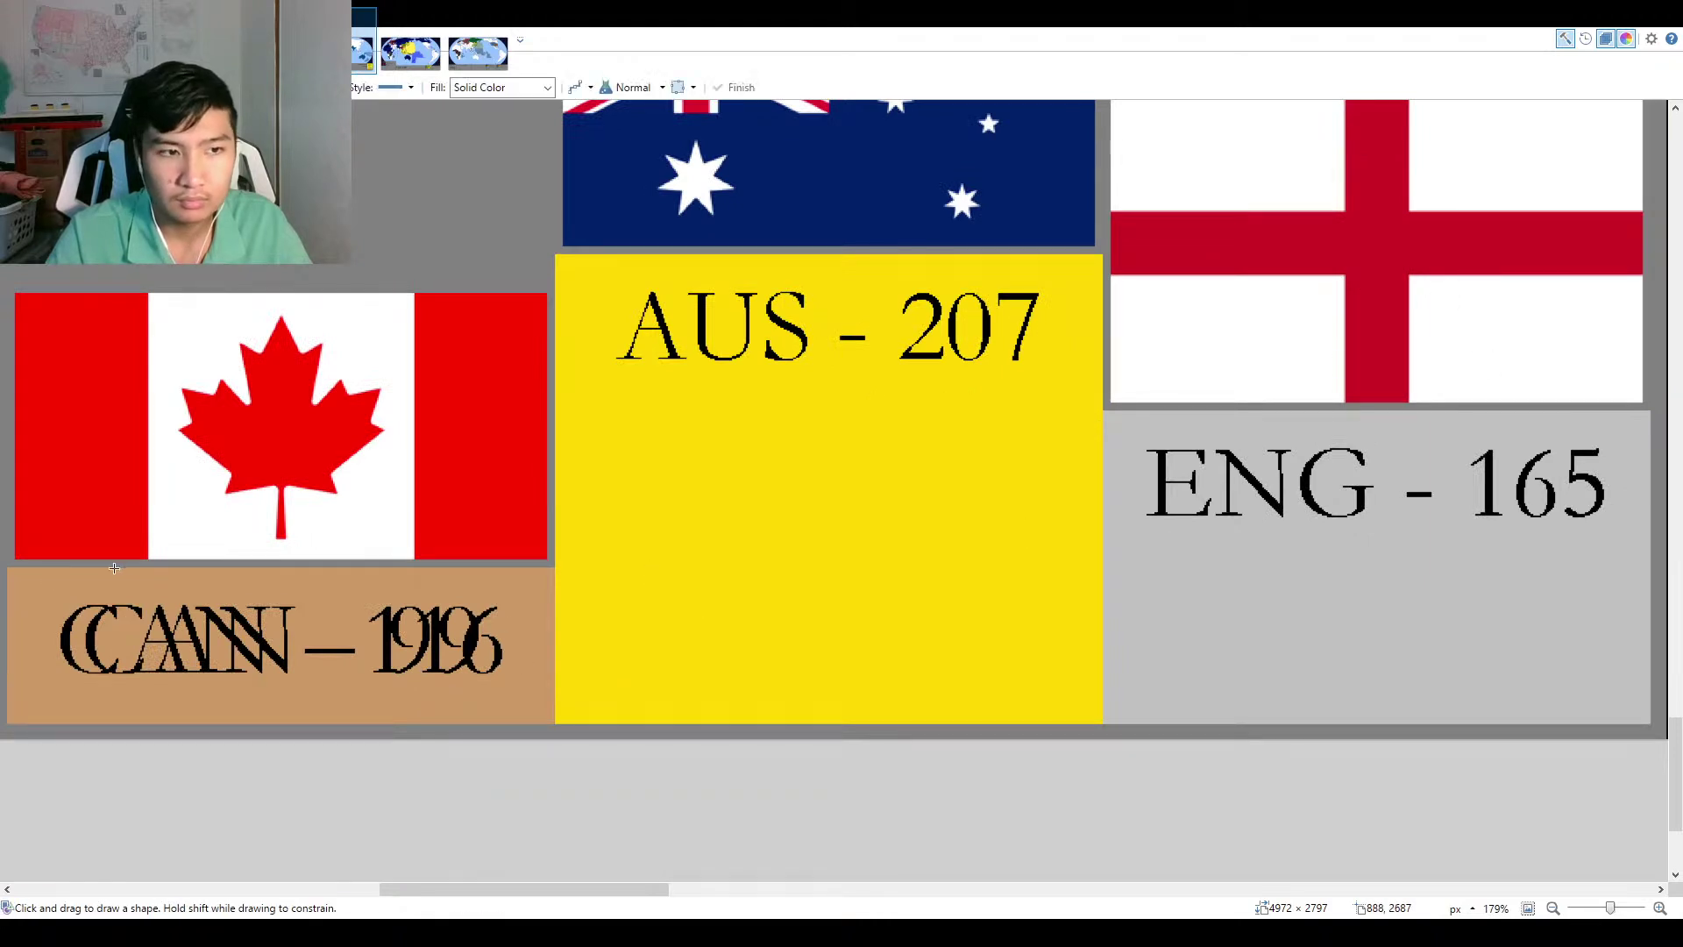
drag(48, 582, 514, 694)
key(Return)
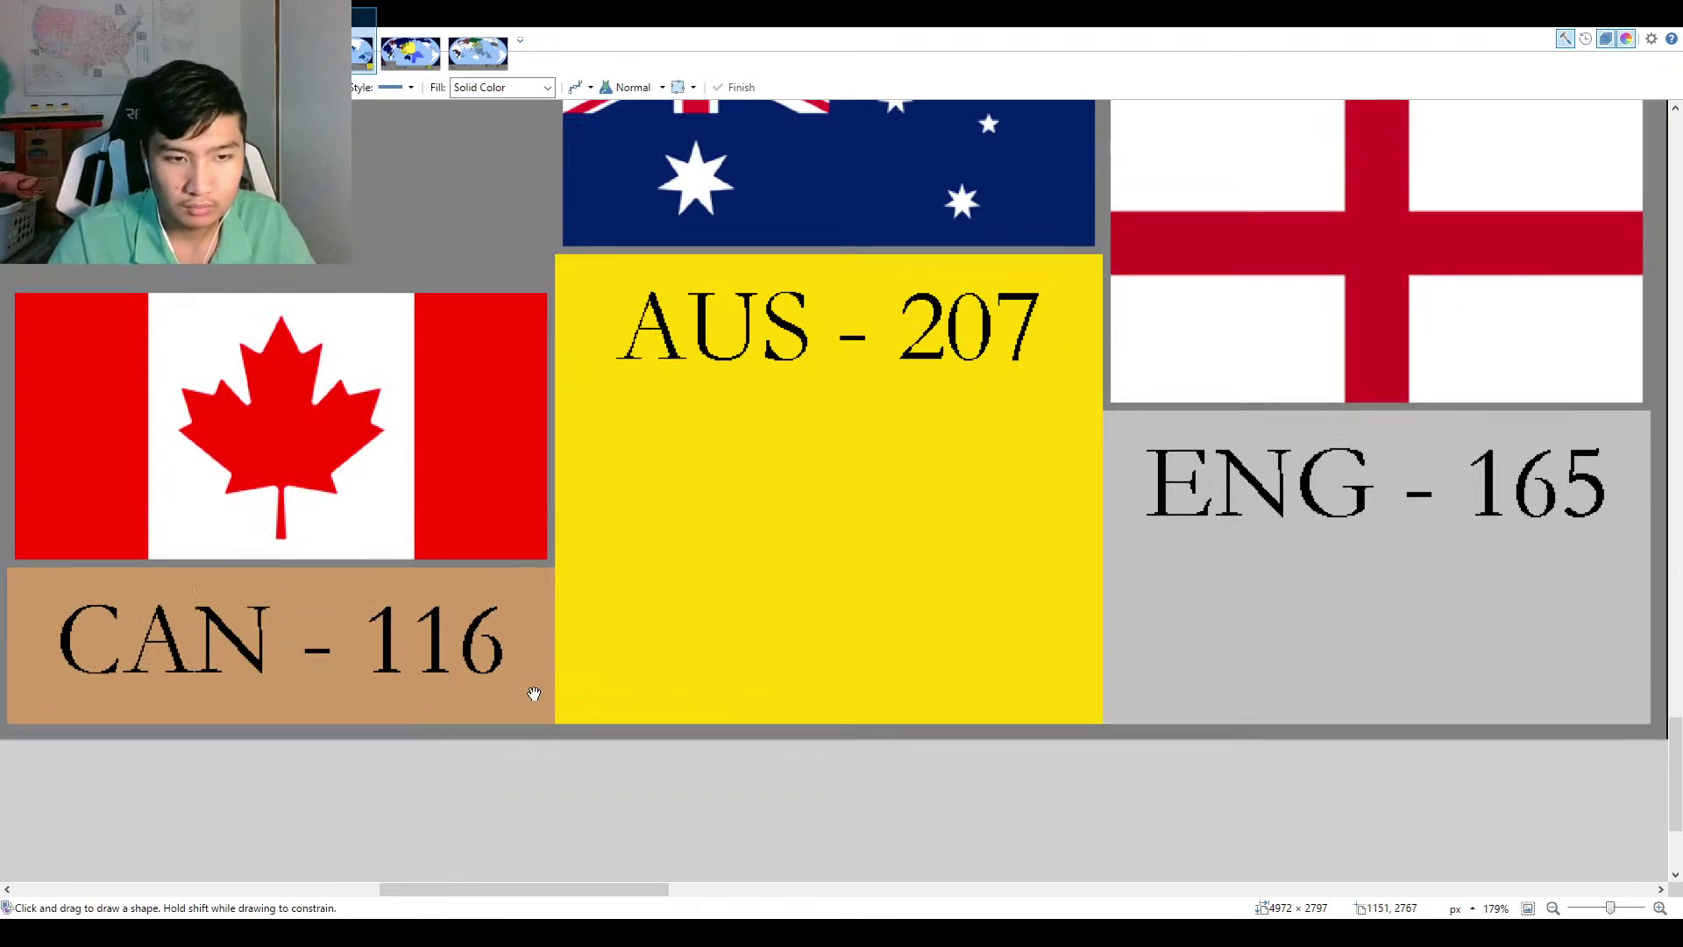
scroll(1560, 162, down, 6)
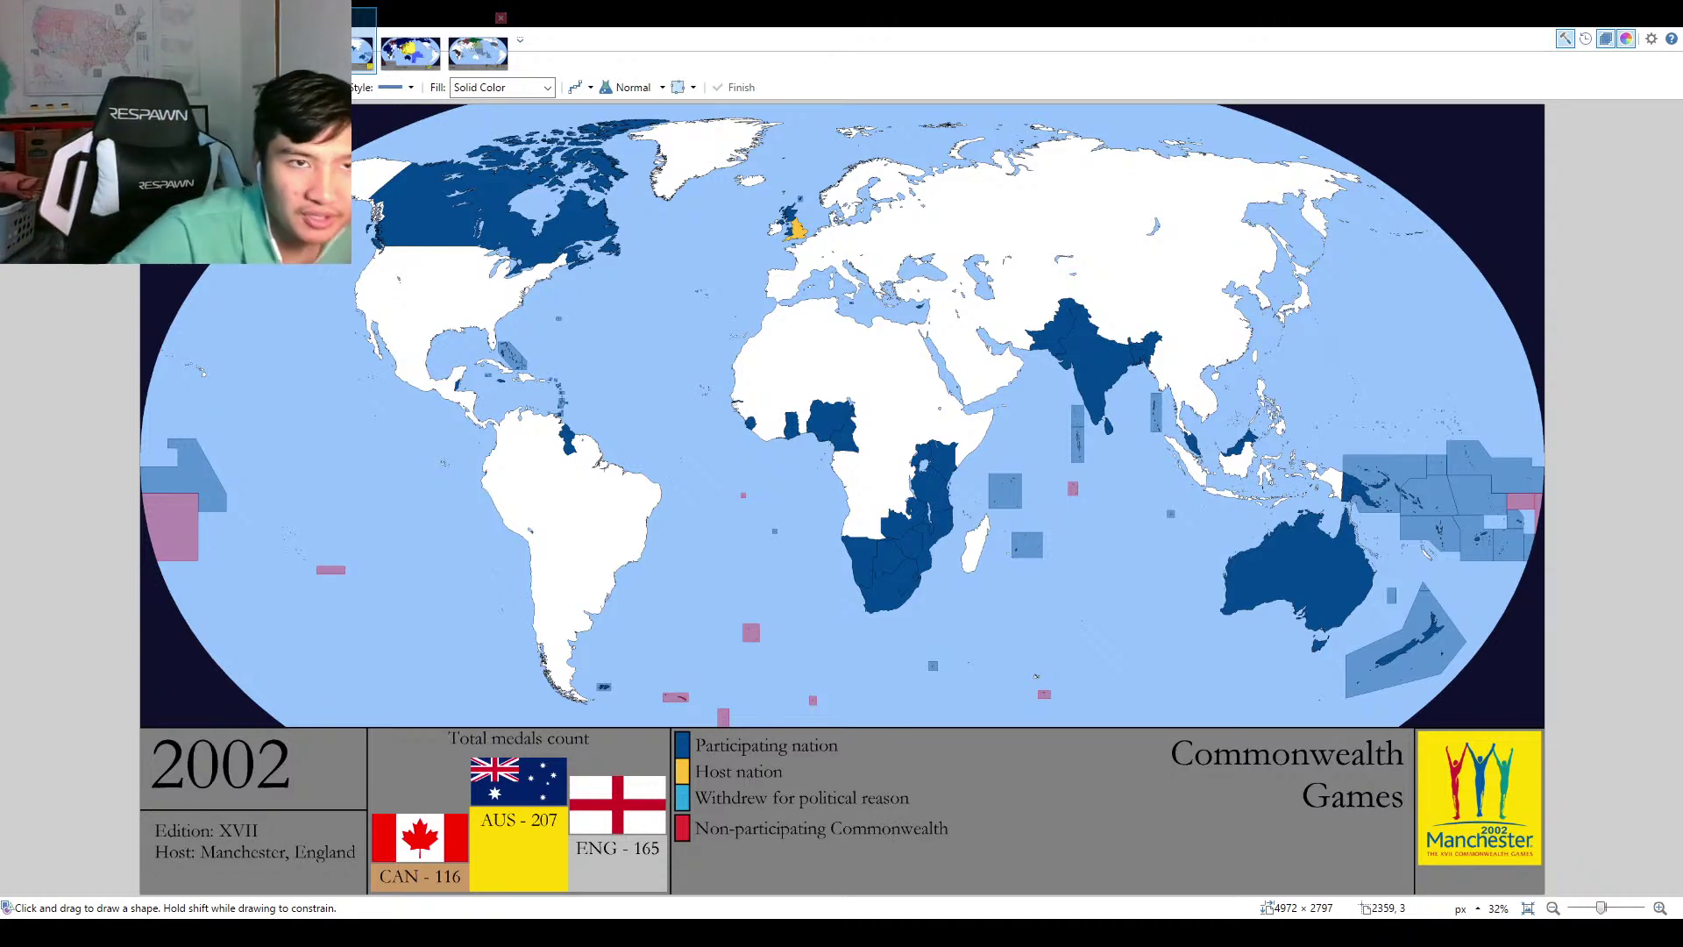
Look at the 9 July 1940 map, switch to the 7 June 1938 map and examine the coloured territories in Africa and western Europe.
click(429, 54)
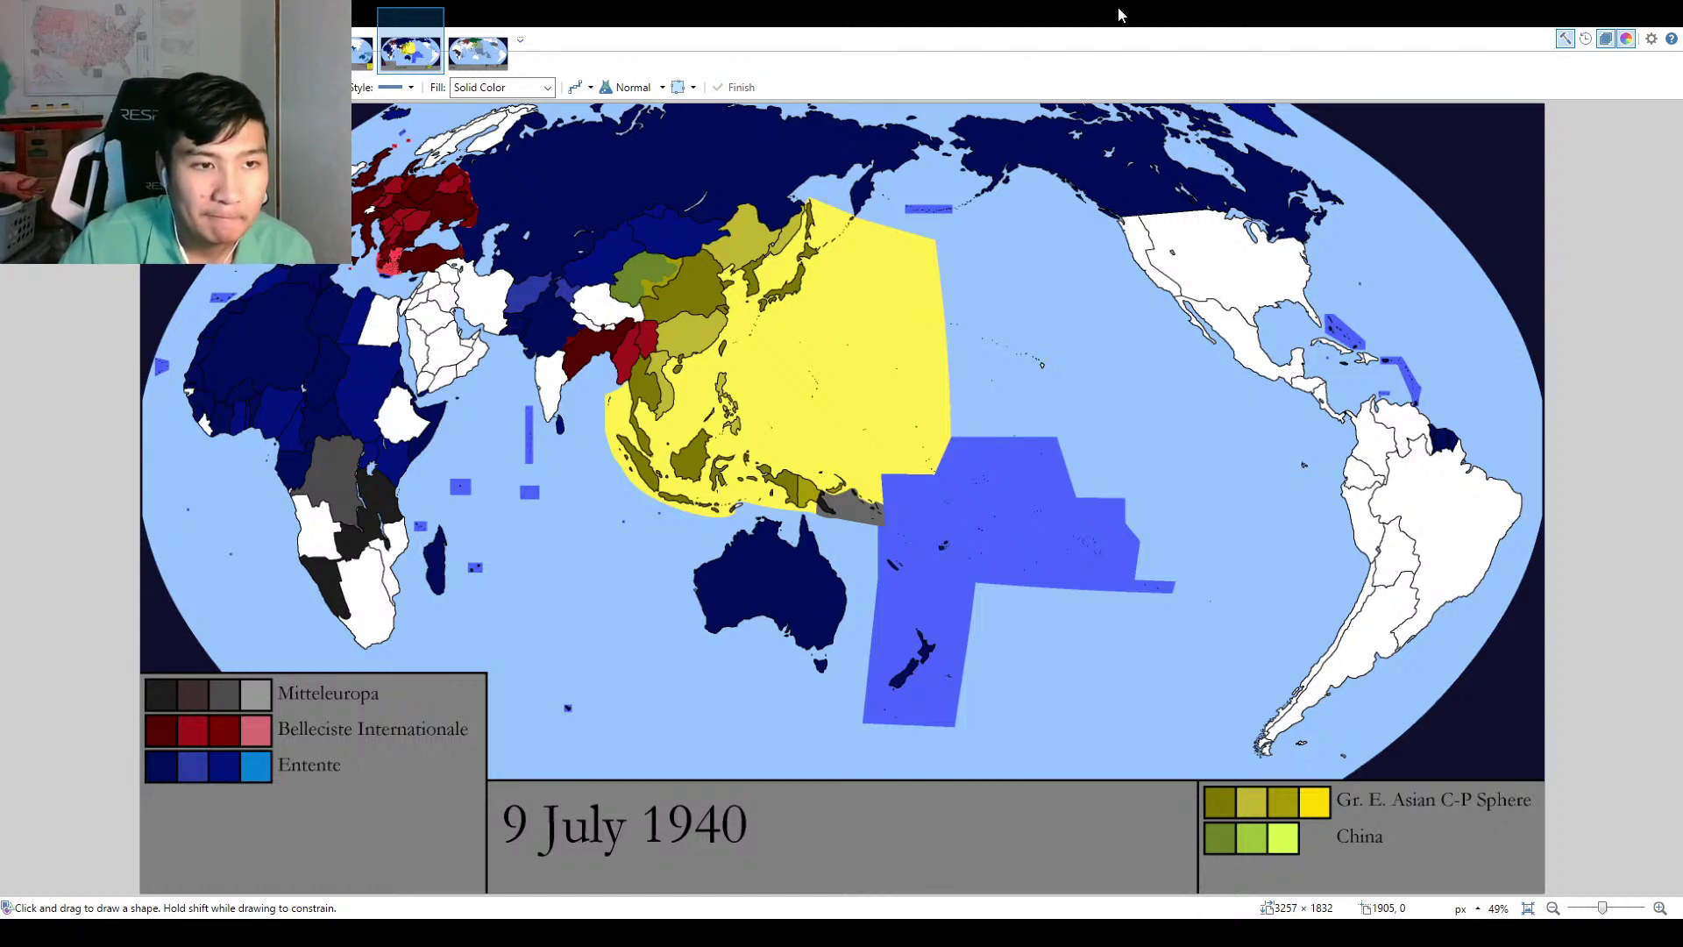
click(454, 54)
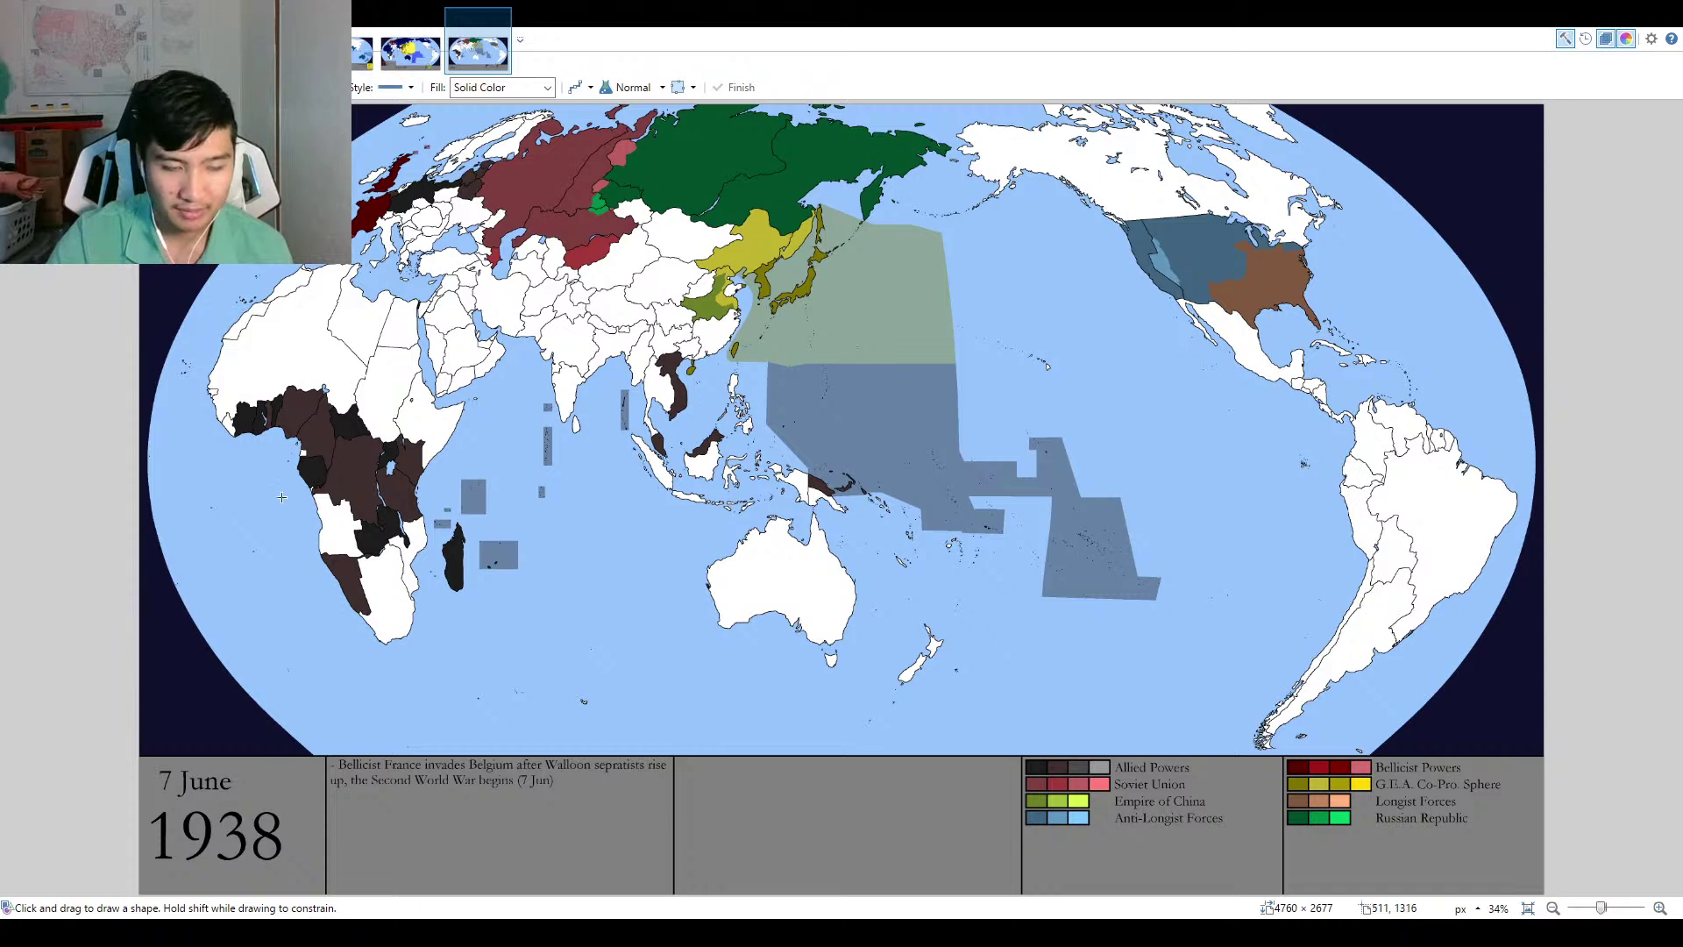
scroll(207, 479, up, 4)
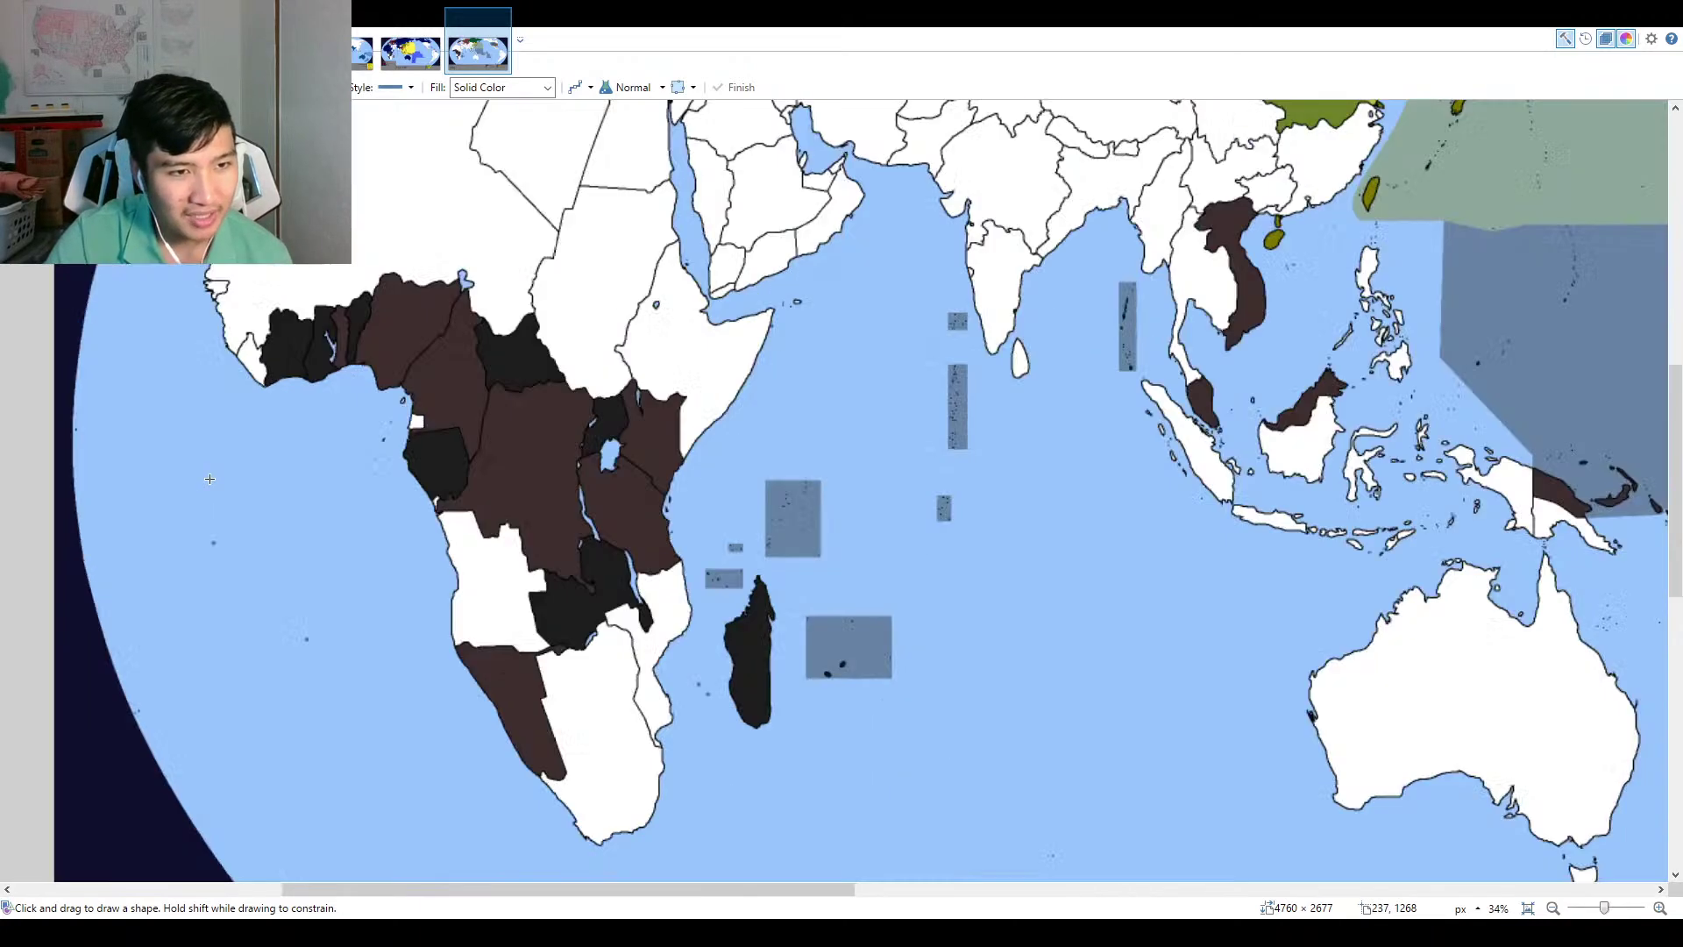
drag(318, 515, 475, 490)
scroll(432, 524, up, 1)
scroll(331, 540, down, 2)
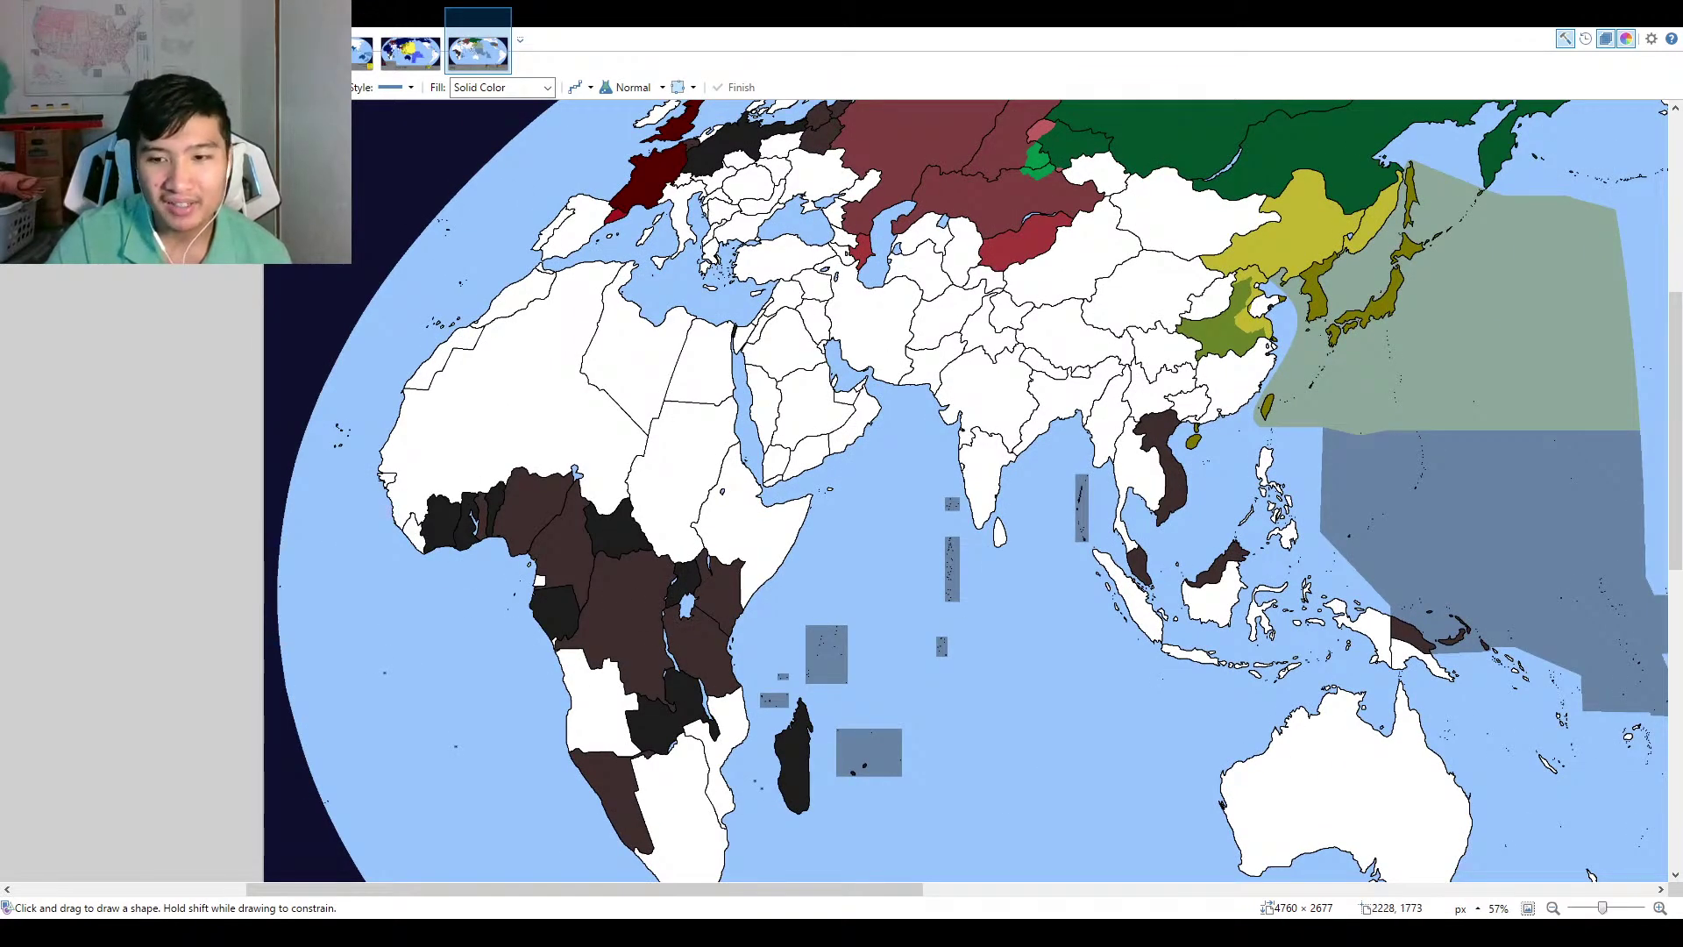
scroll(596, 570, down, 2)
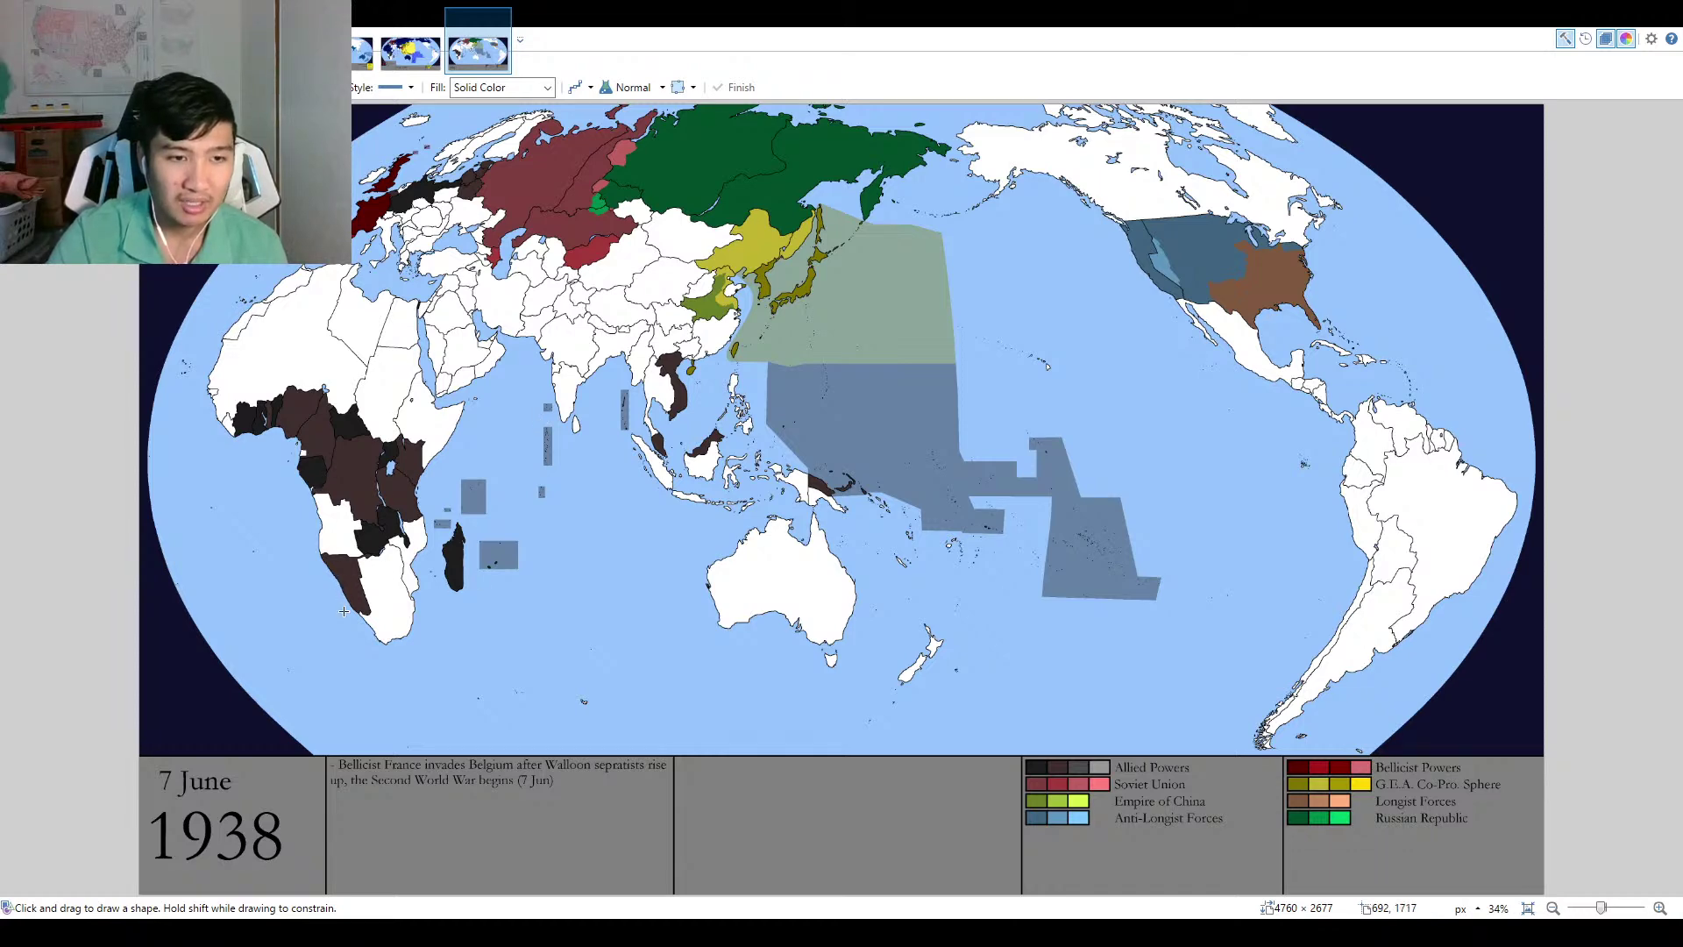
scroll(367, 493, up, 2)
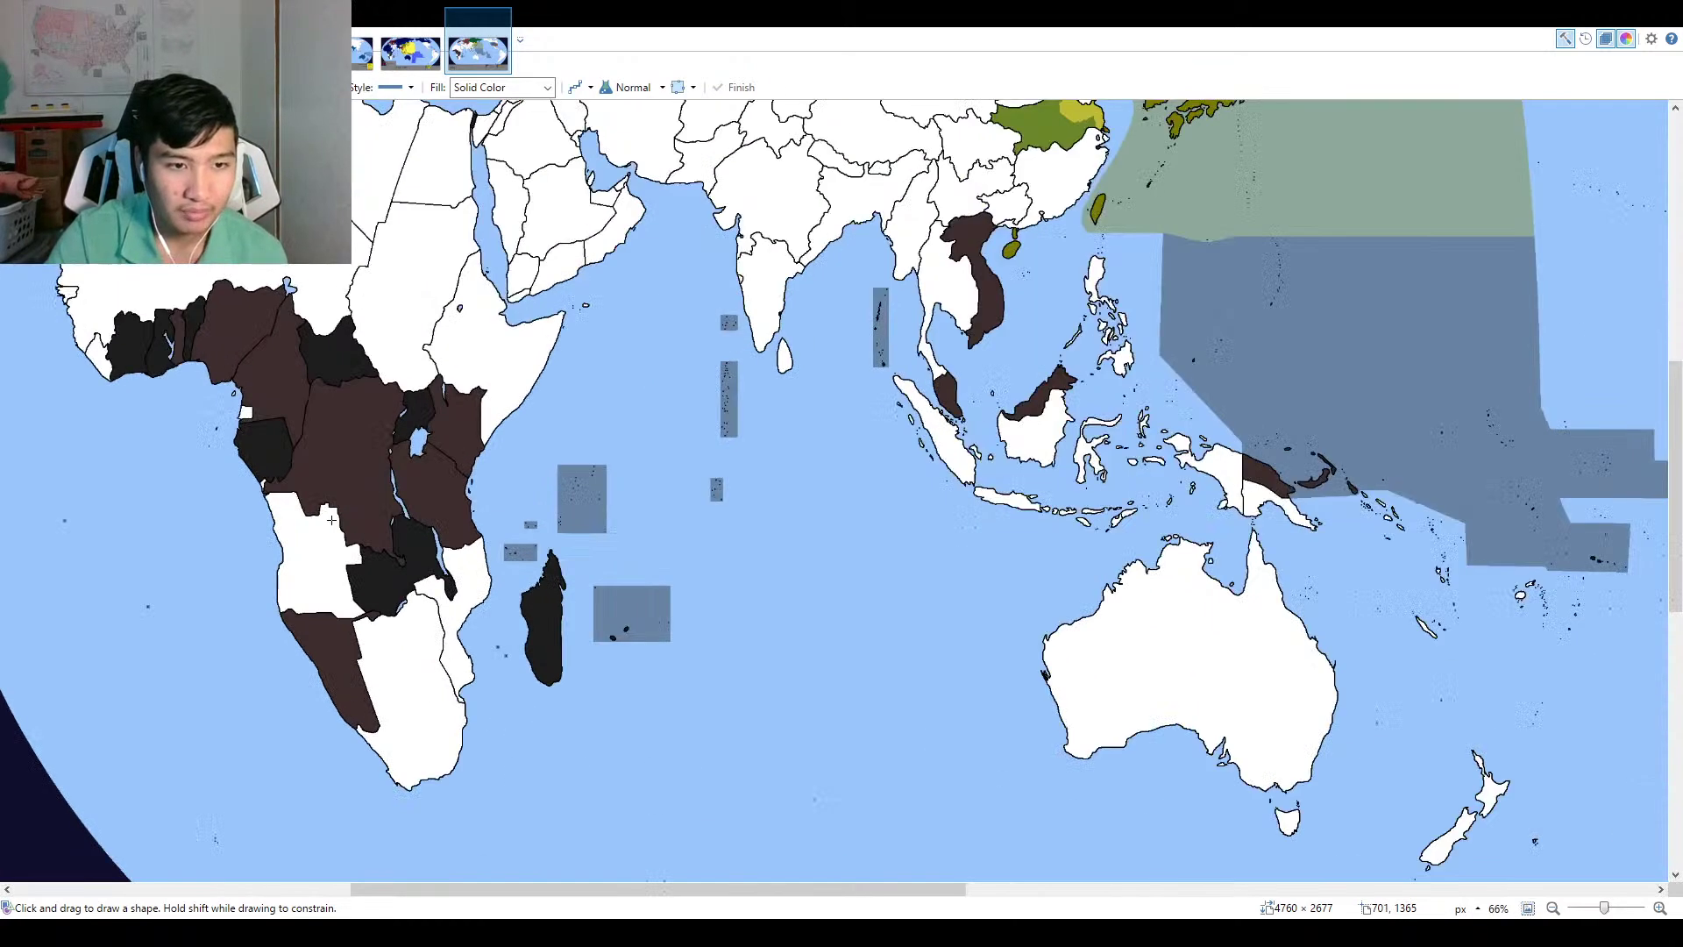
scroll(332, 519, up, 2)
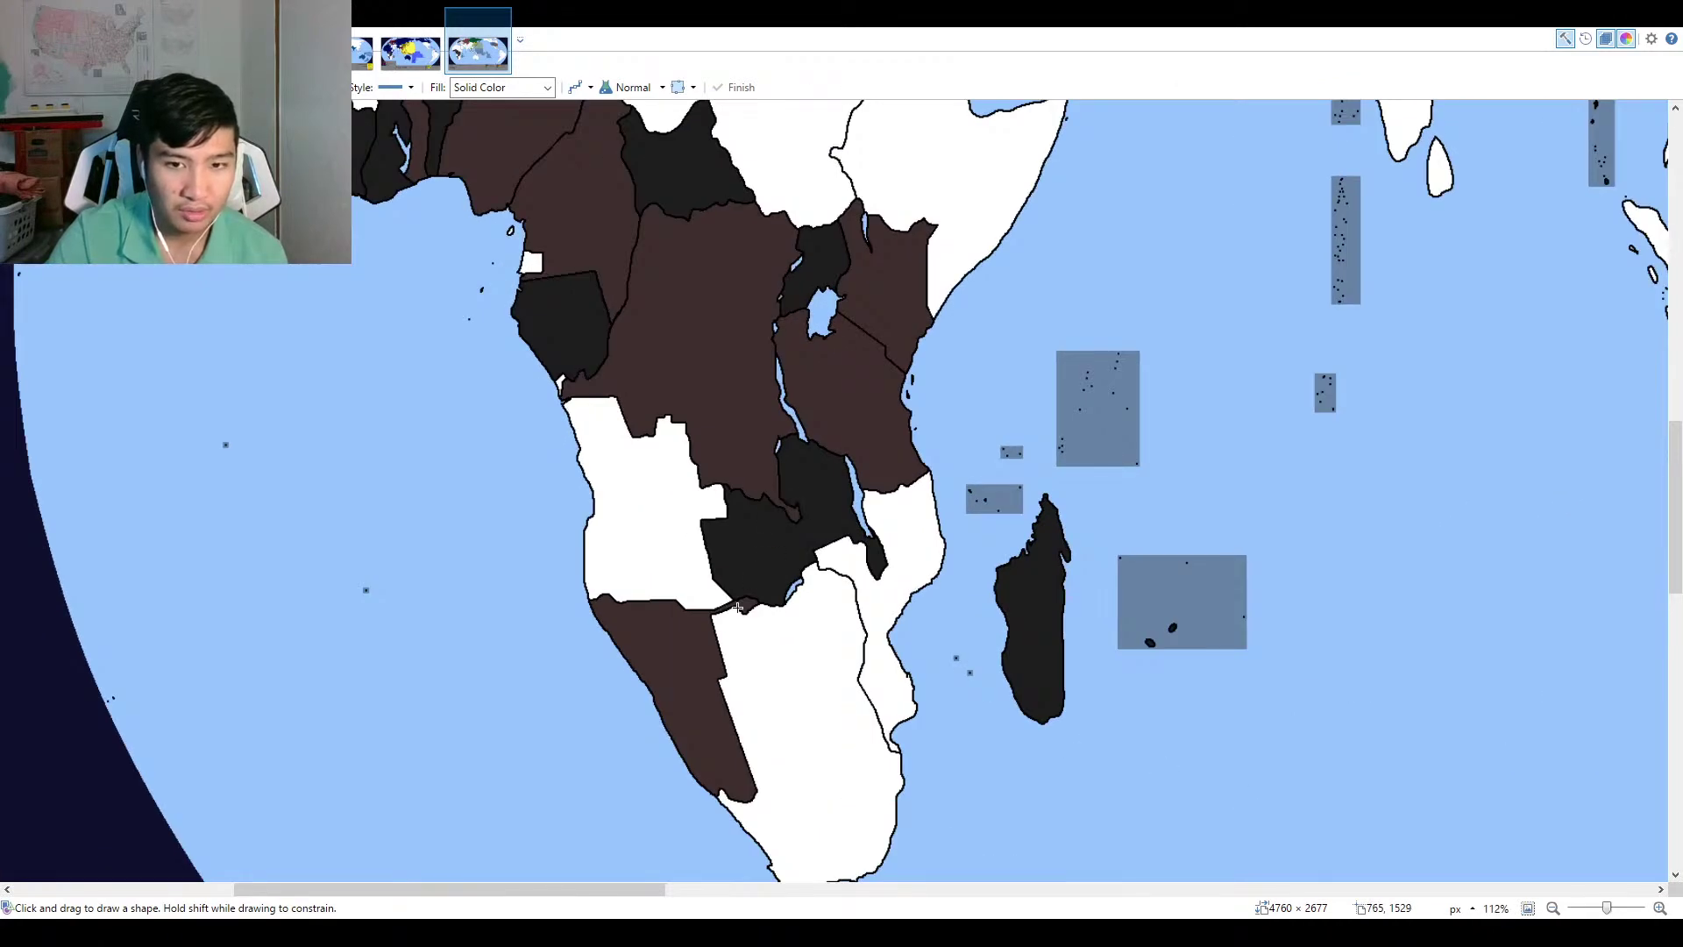
scroll(737, 607, down, 2)
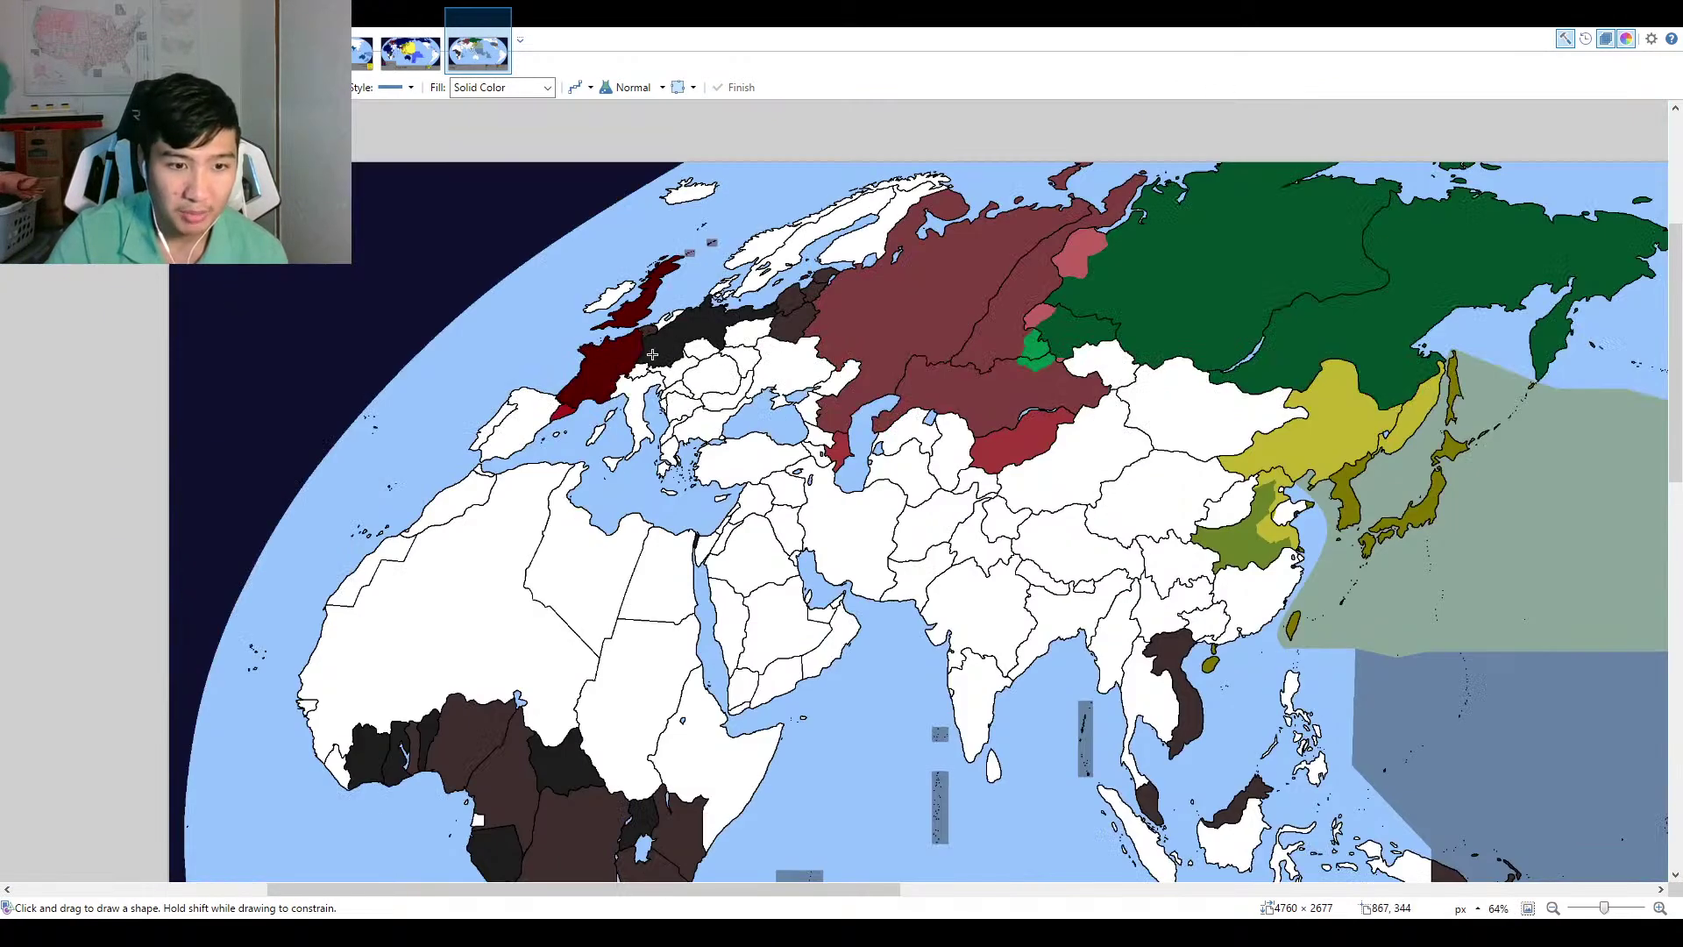
scroll(652, 354, down, 3)
scroll(628, 400, up, 2)
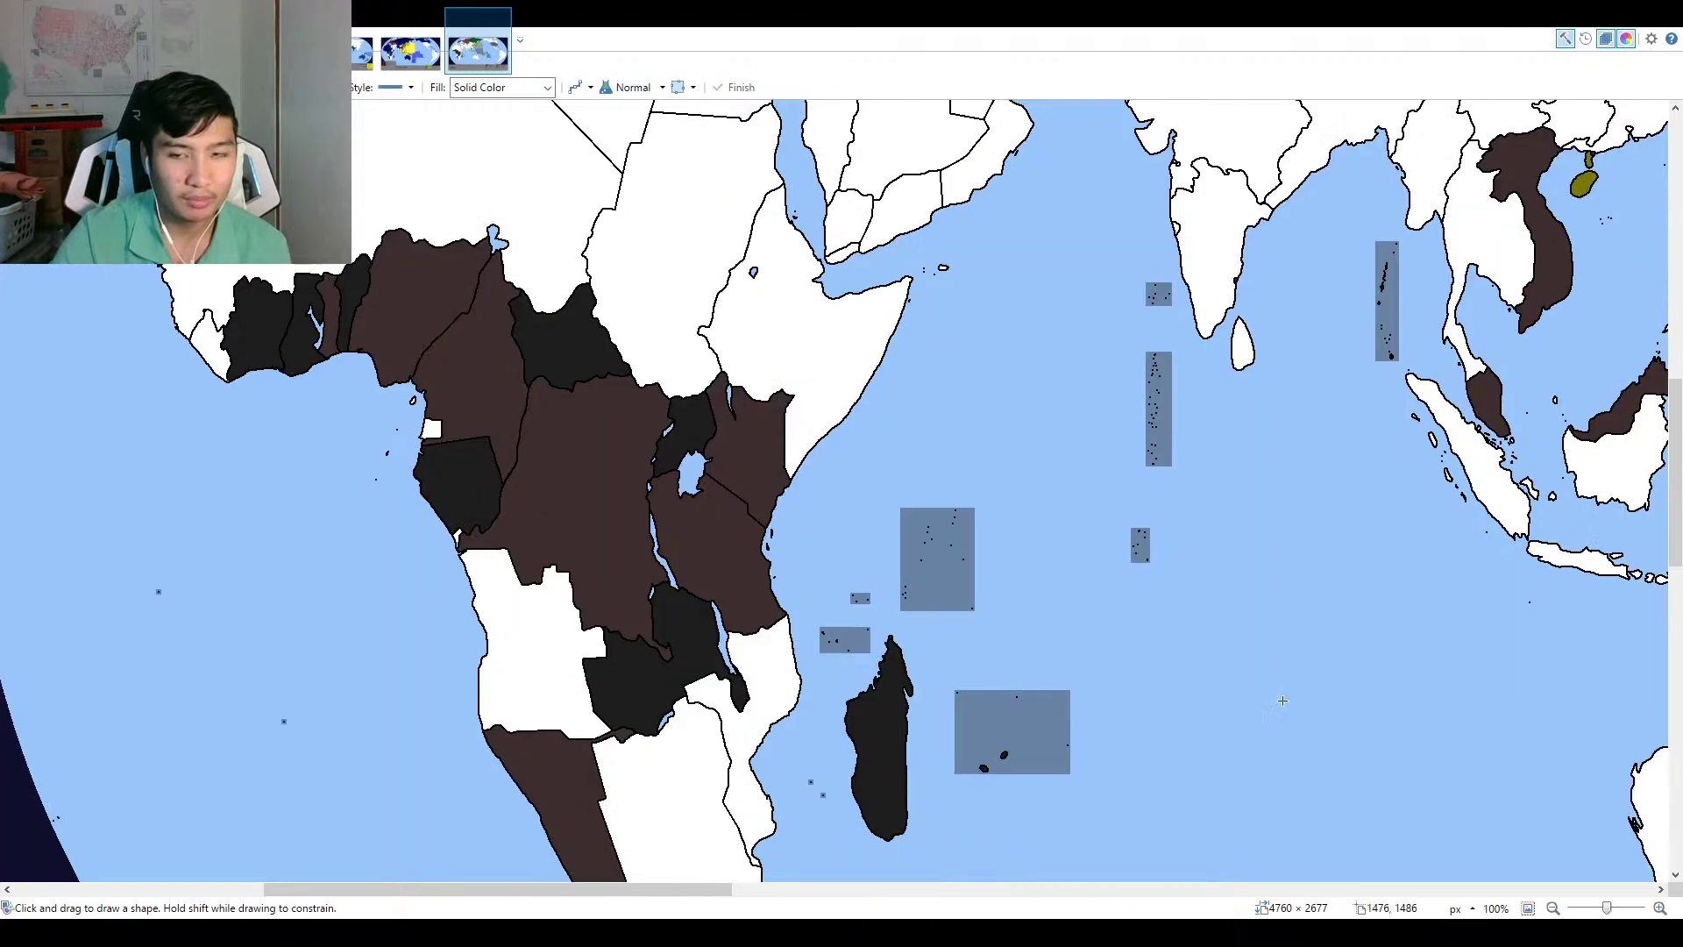
Examine Southeast Asia, the shaded Pacific zones, the Japanese sphere and the Russian Republic's territory on the 1938 map.
drag(1334, 642, 1220, 647)
scroll(902, 601, right, 5)
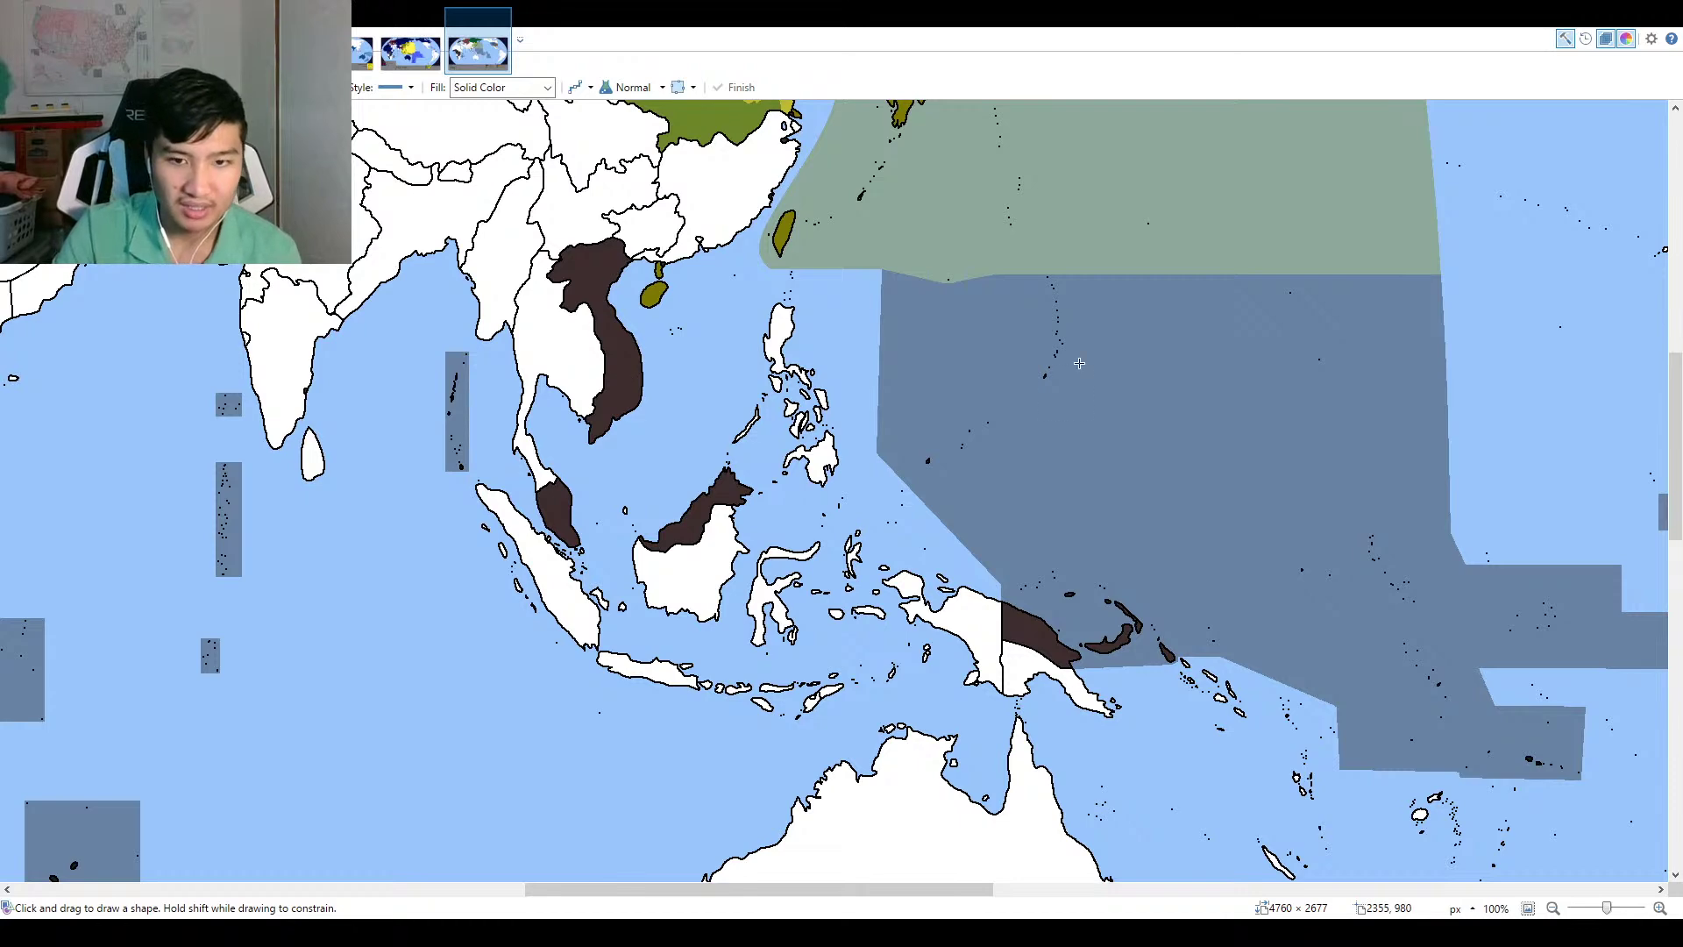
scroll(1079, 362, up, 3)
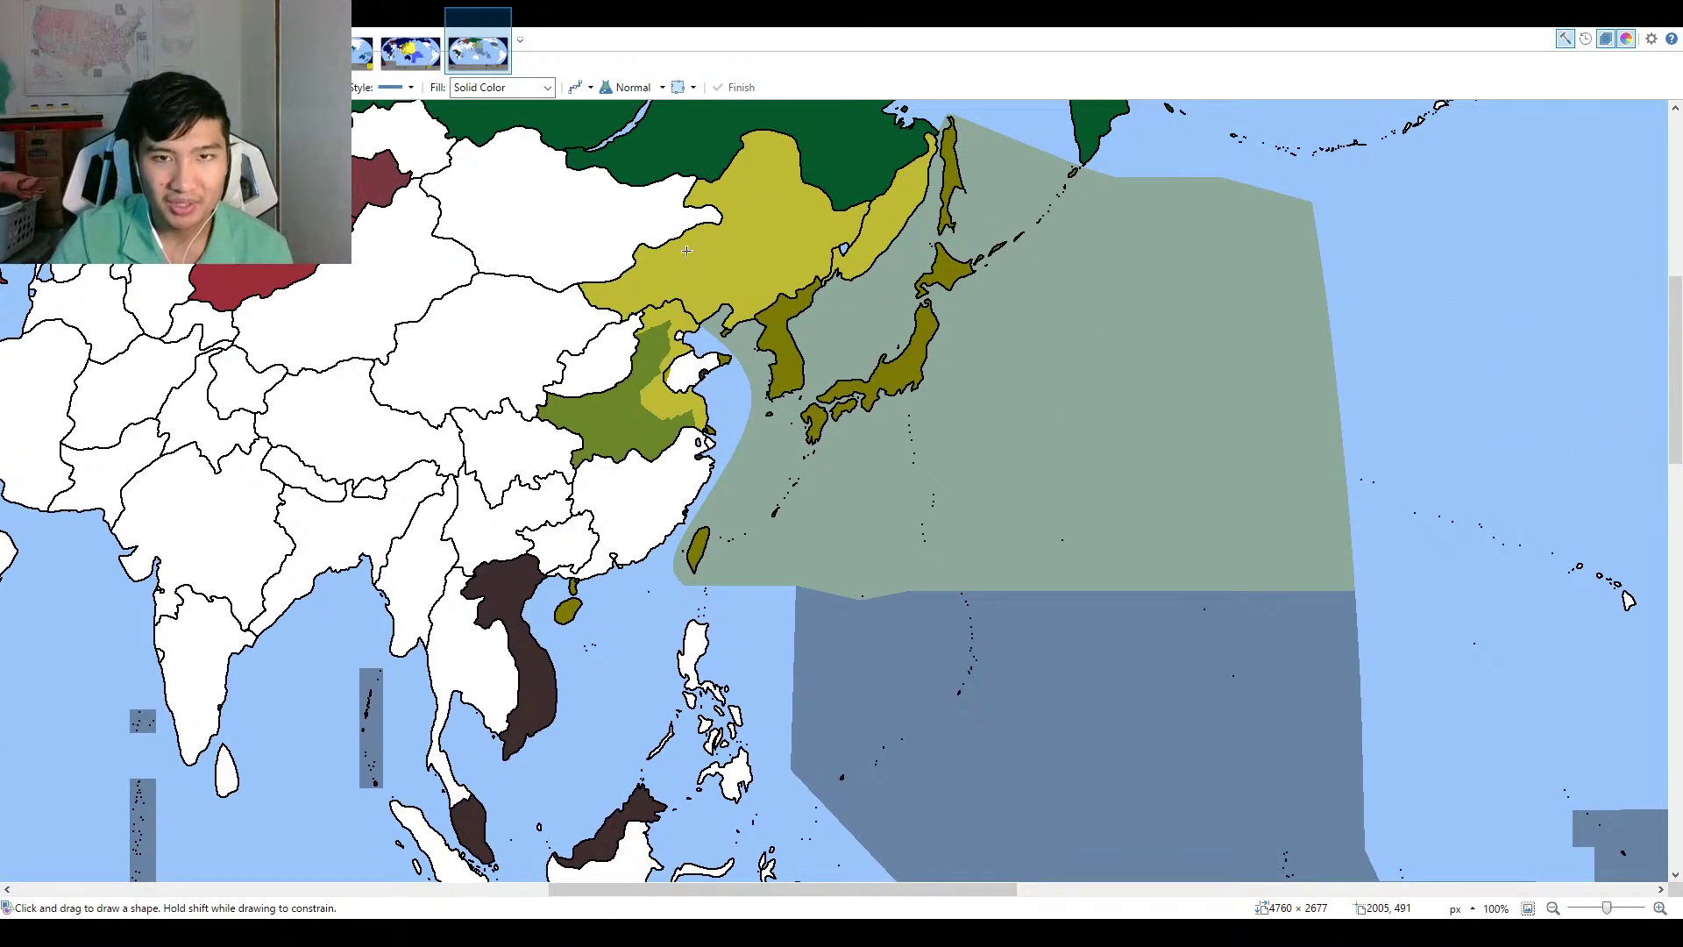
scroll(883, 234, up, 2)
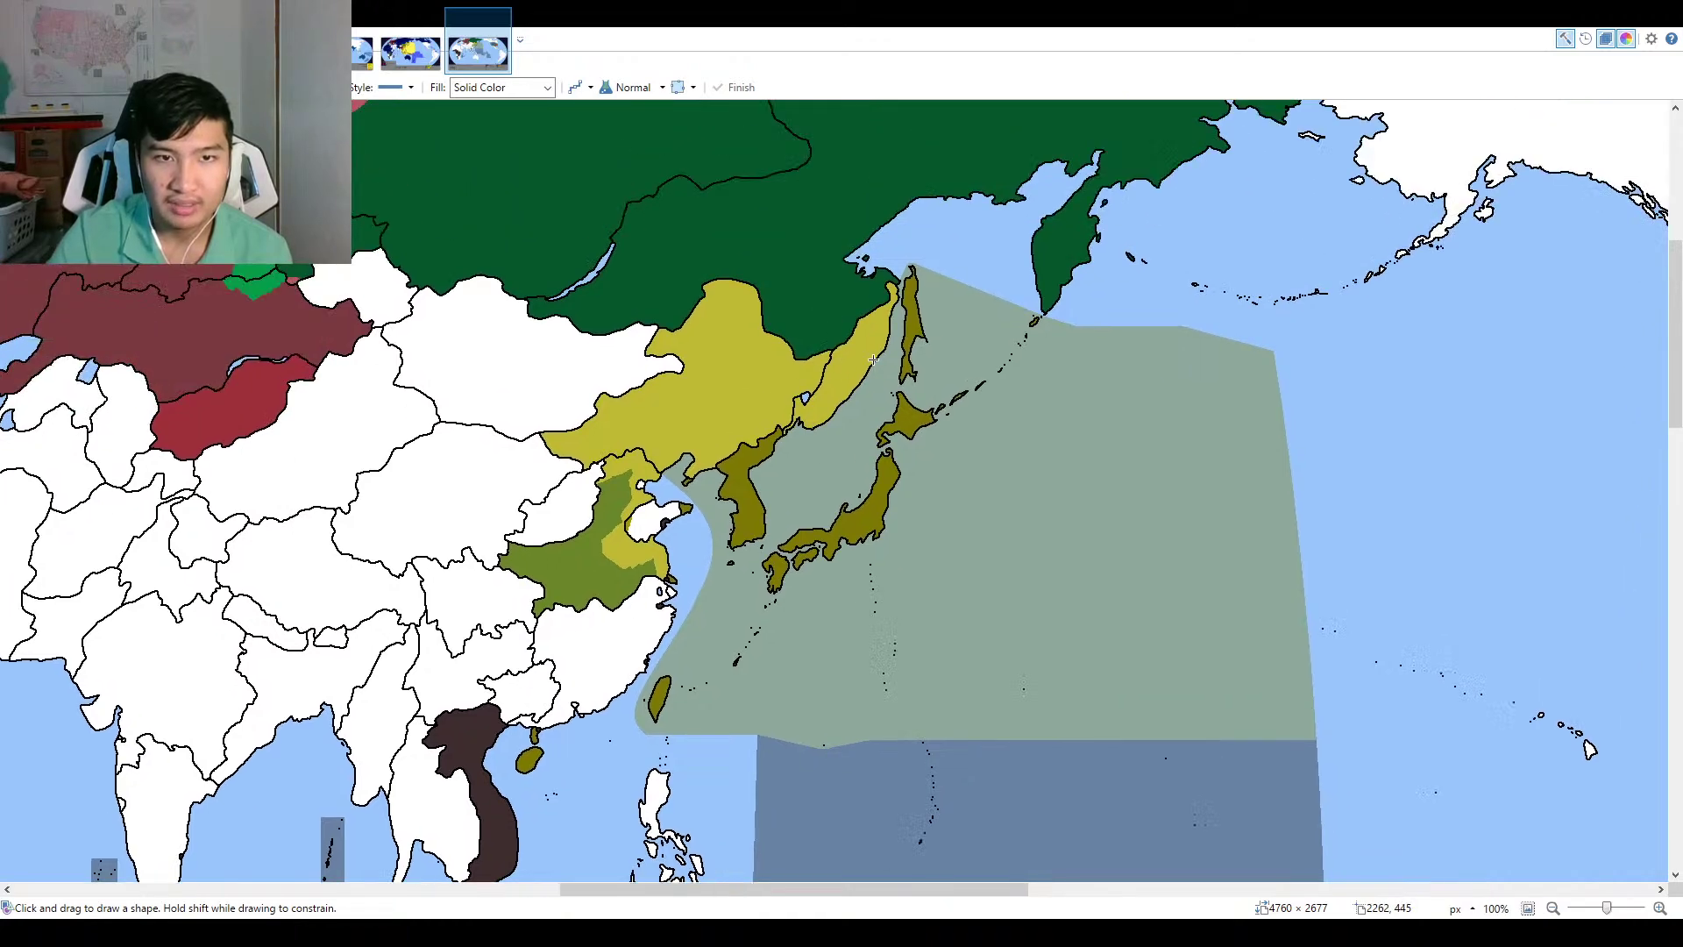
scroll(949, 376, up, 2)
scroll(882, 217, left, 2)
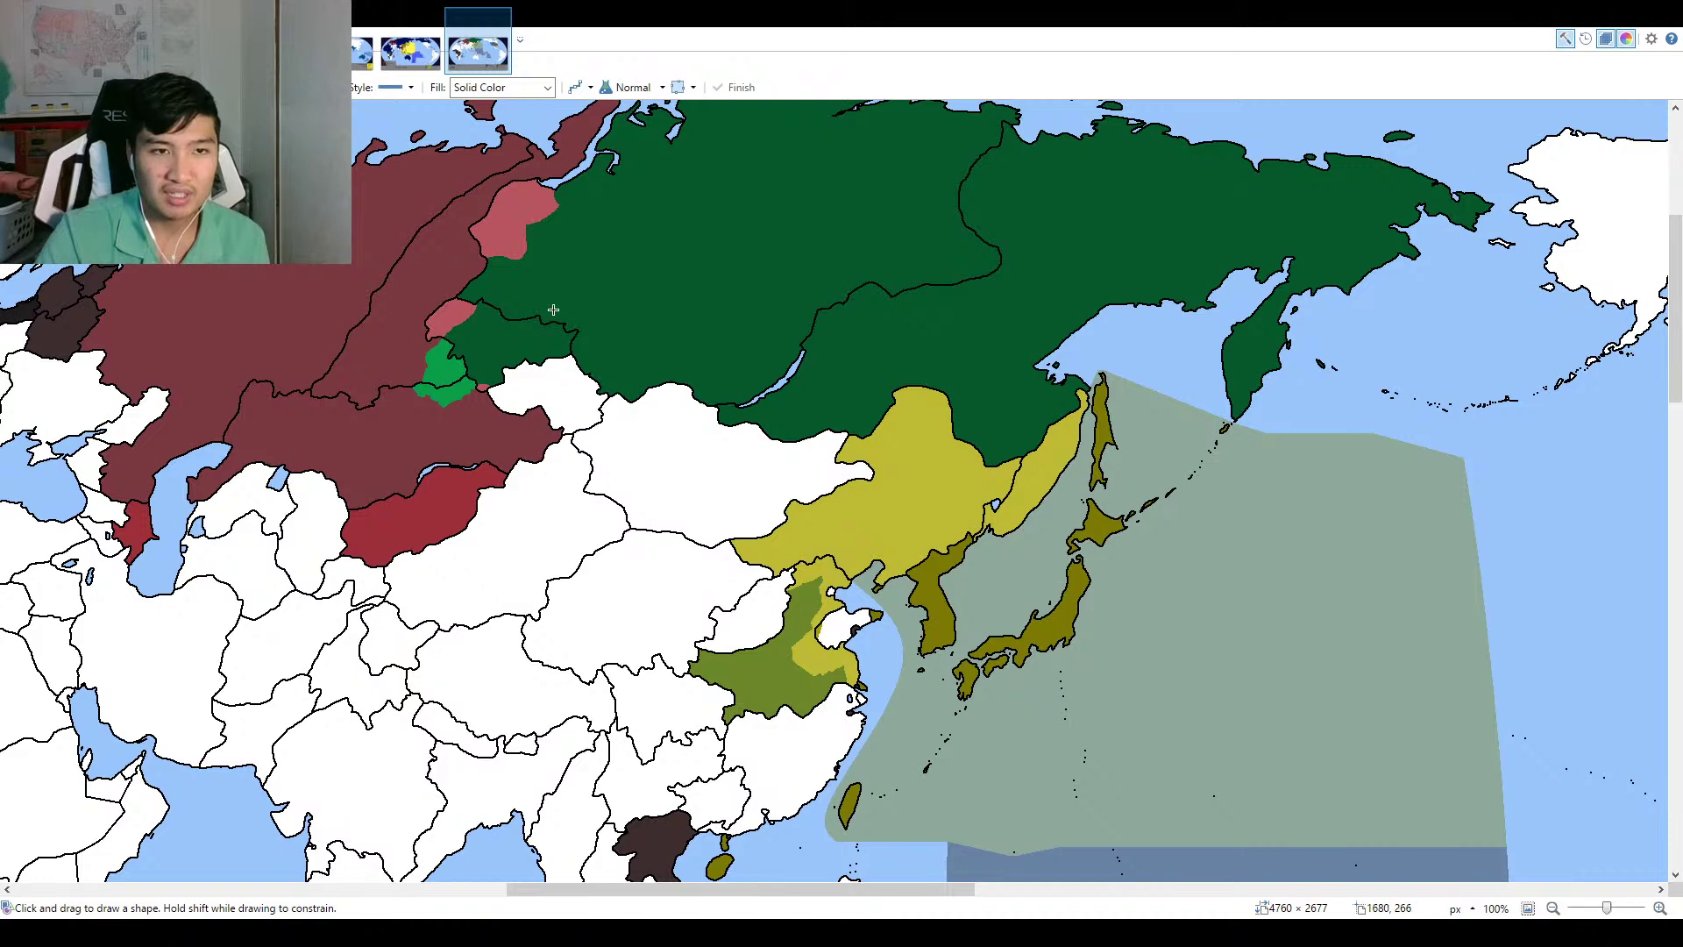
drag(553, 309, 842, 495)
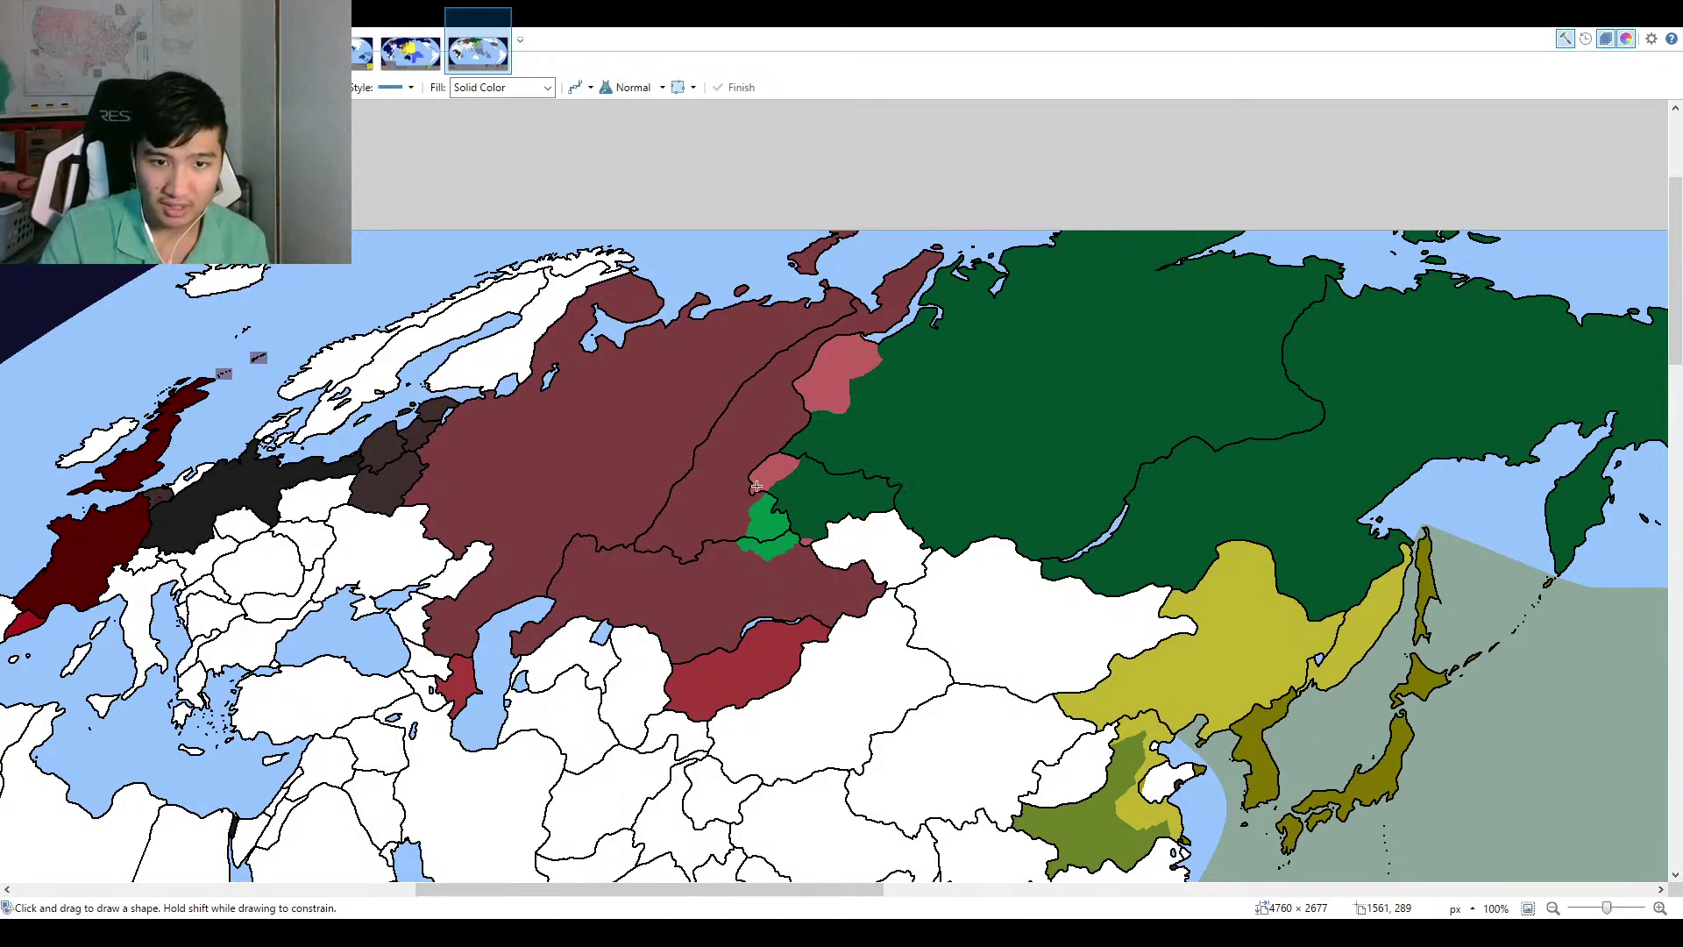
drag(936, 608, 793, 564)
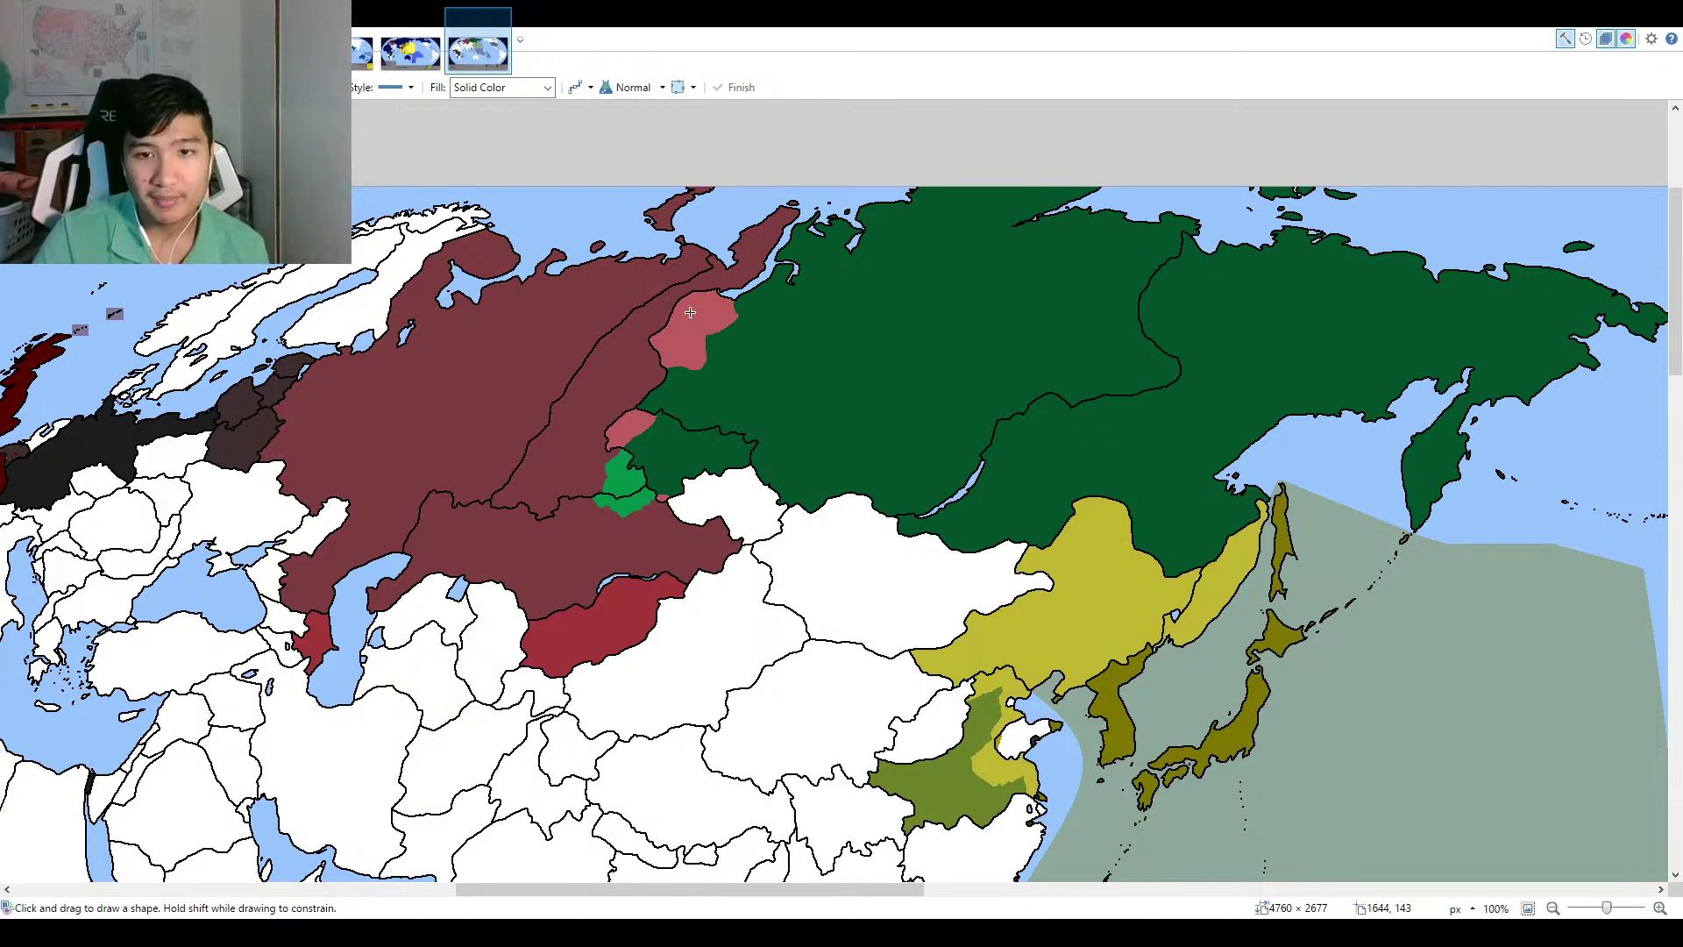
drag(1204, 443, 938, 379)
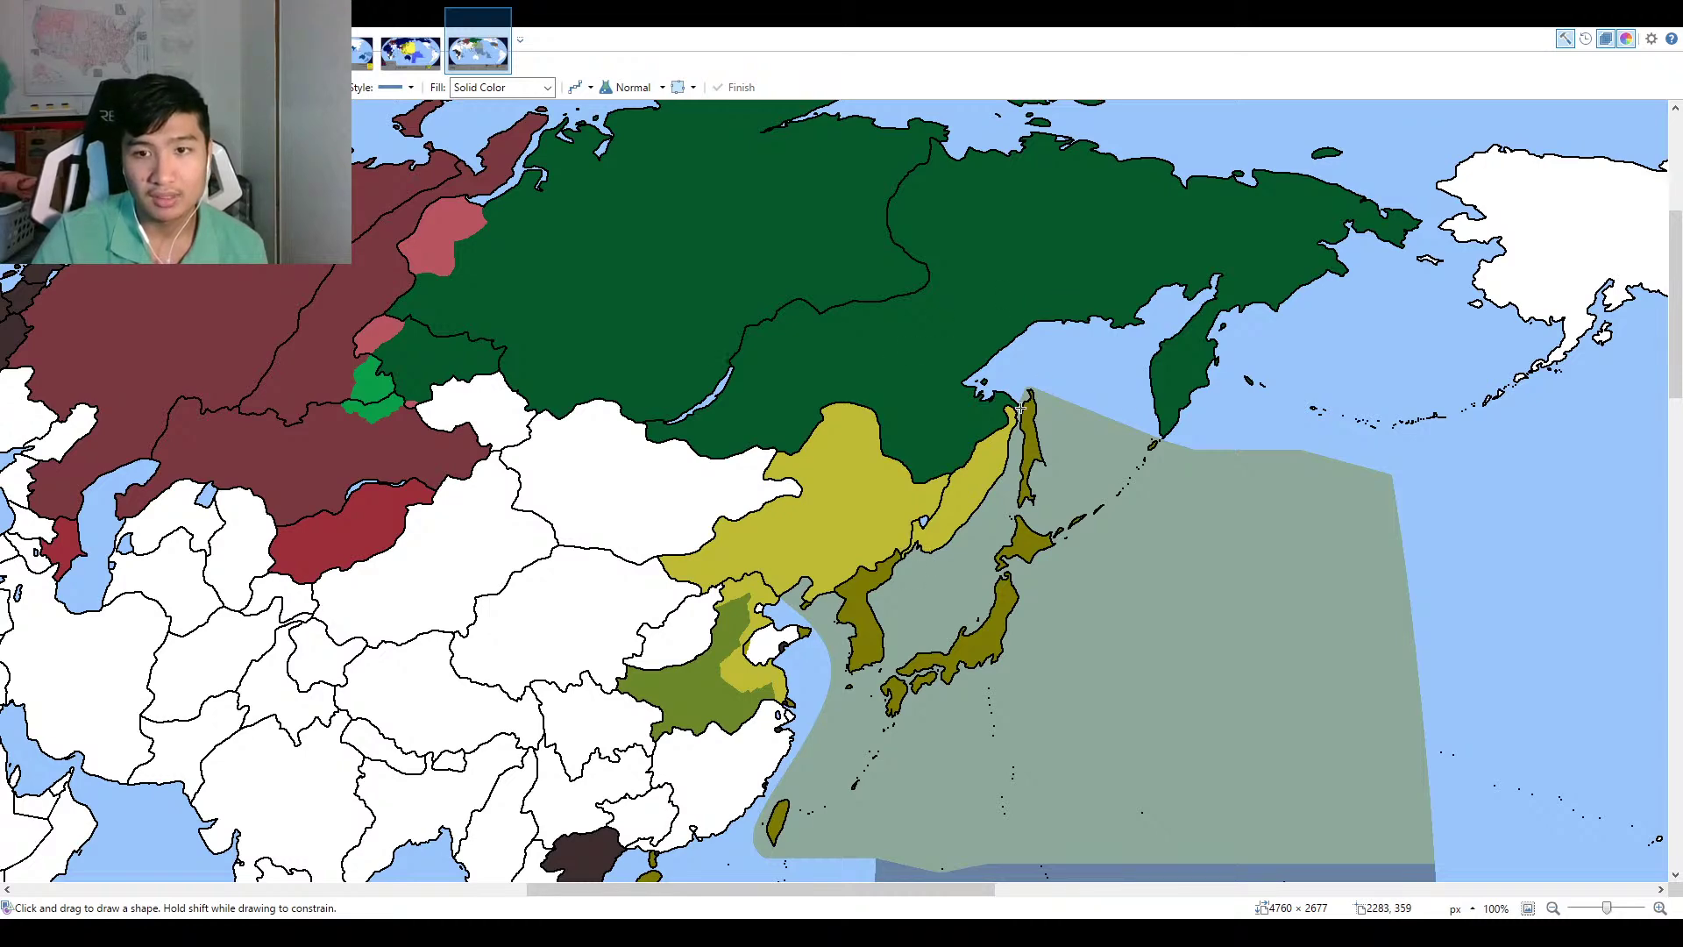
scroll(929, 294, up, 3)
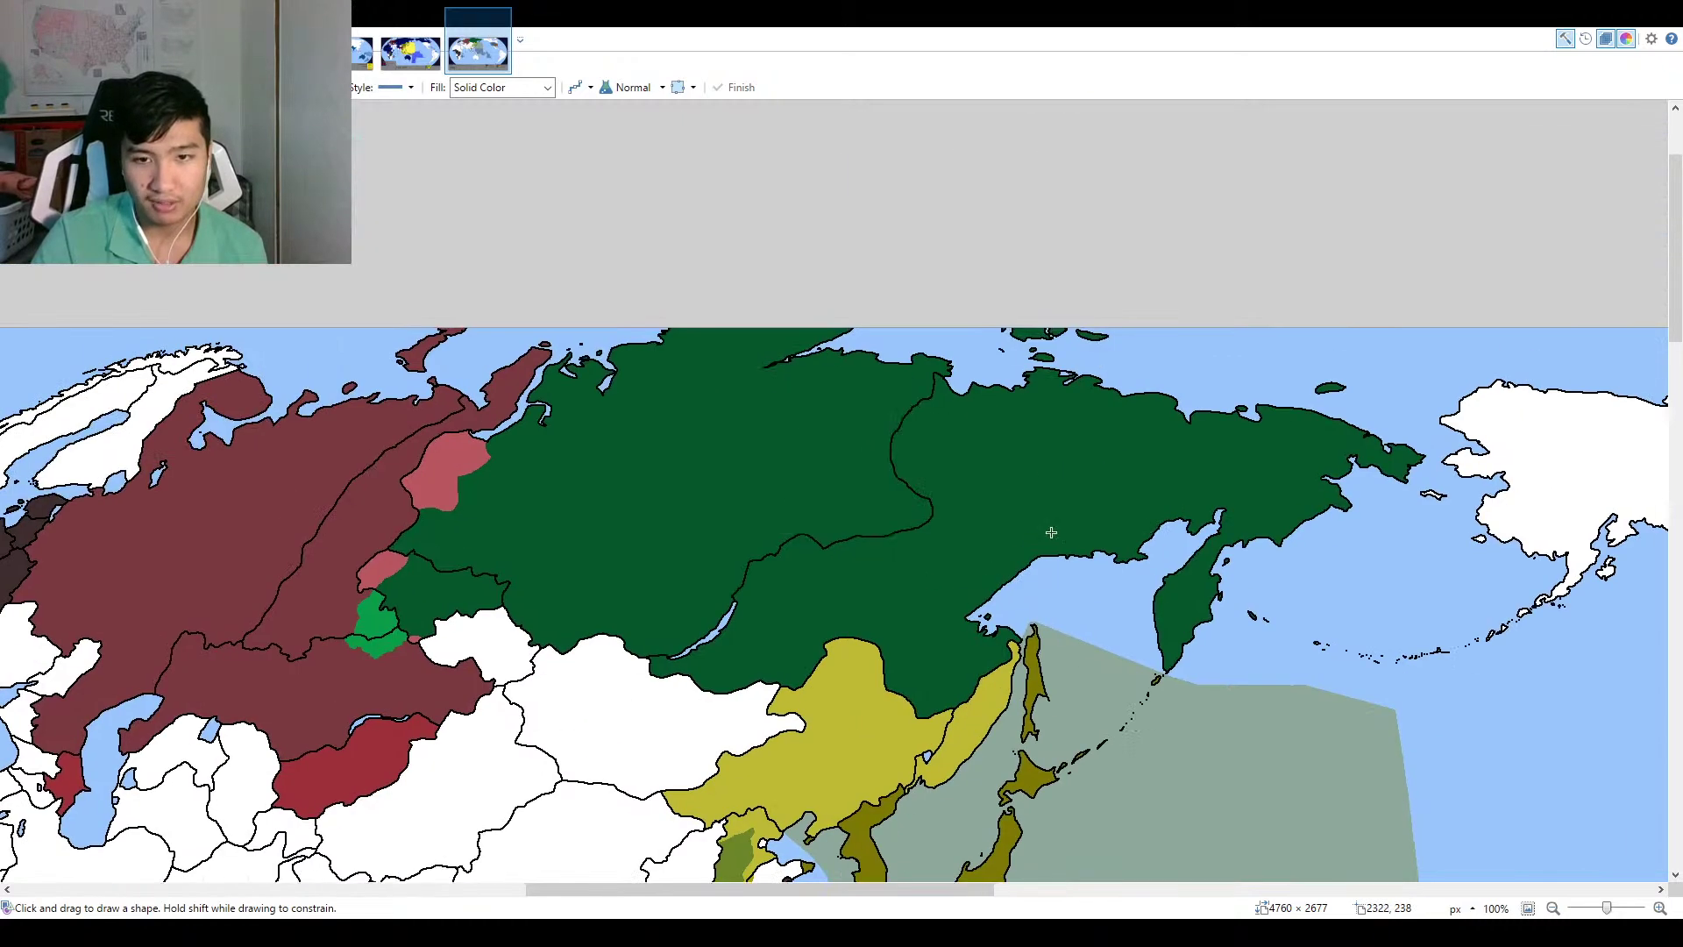
Examine Europe, the Soviet Union and its occupied areas along the Russian Republic border, finishing with the whole 1938 map in view.
scroll(902, 587, left, 8)
scroll(940, 447, down, 1)
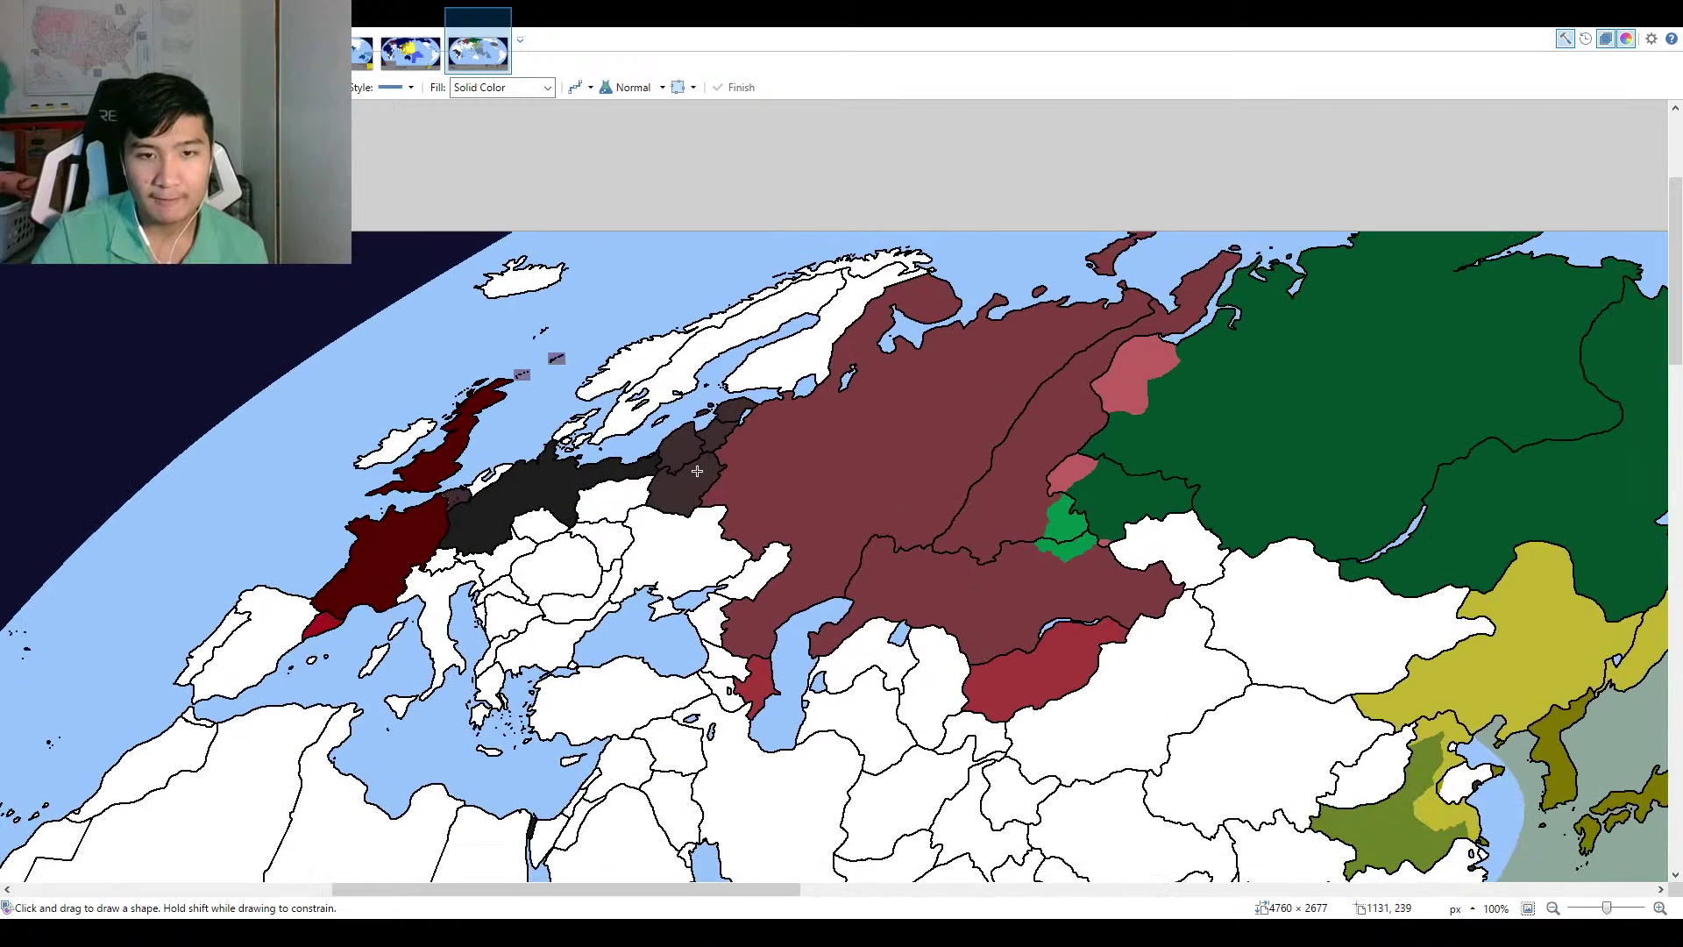
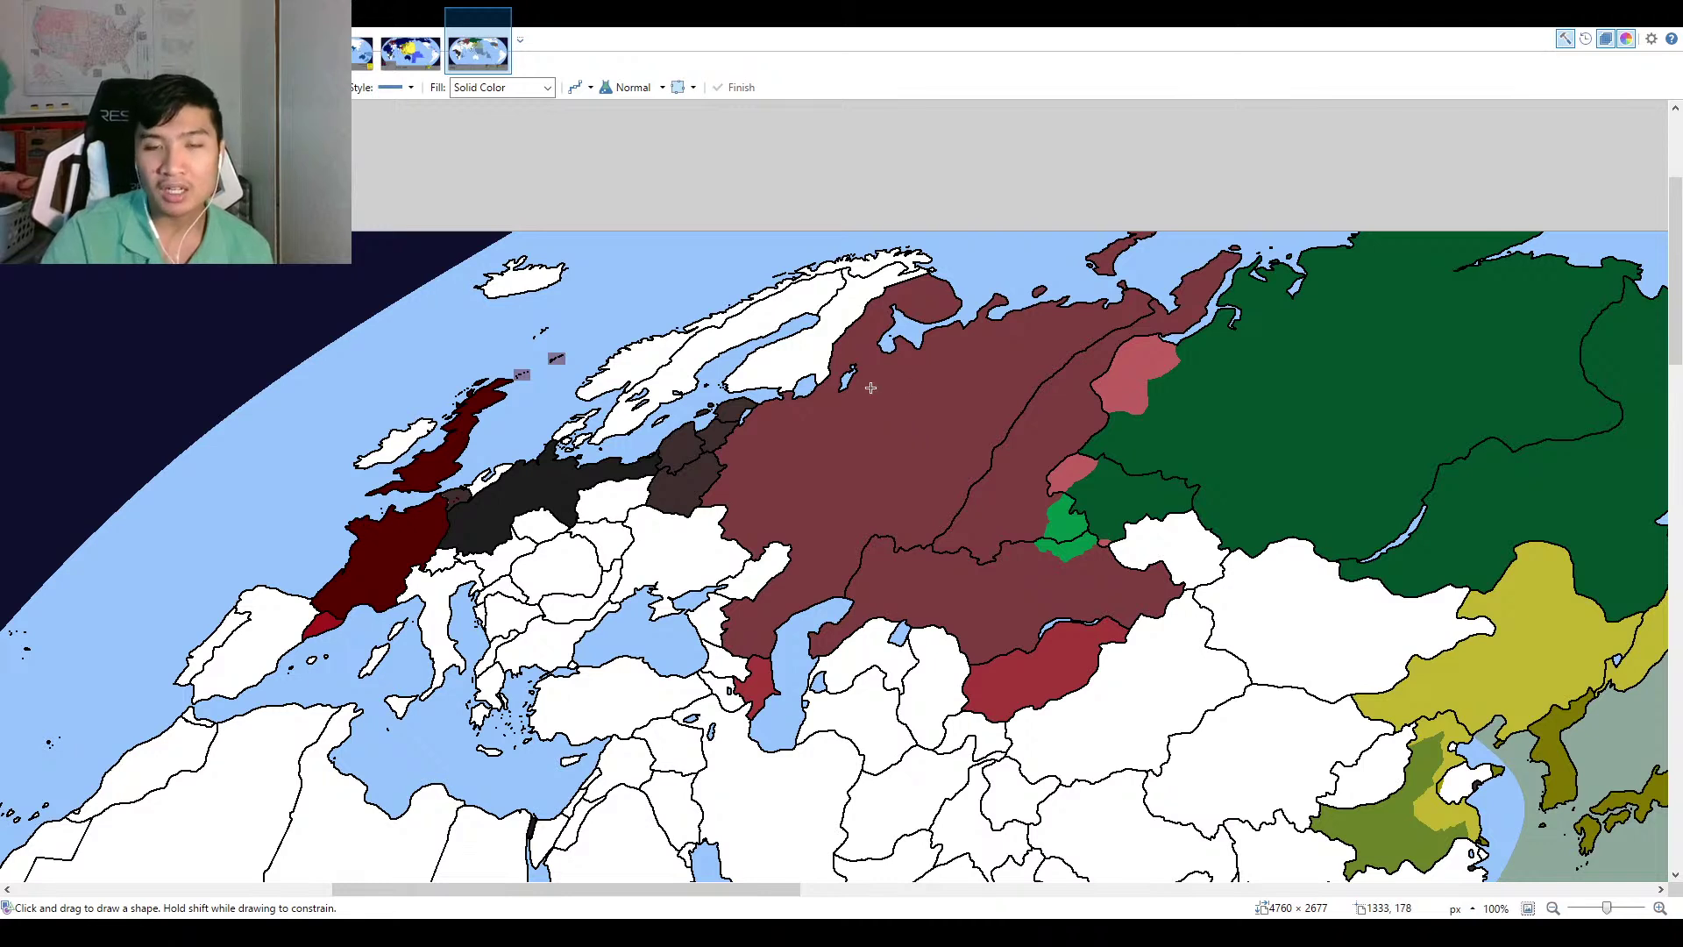
scroll(870, 388, right, 3)
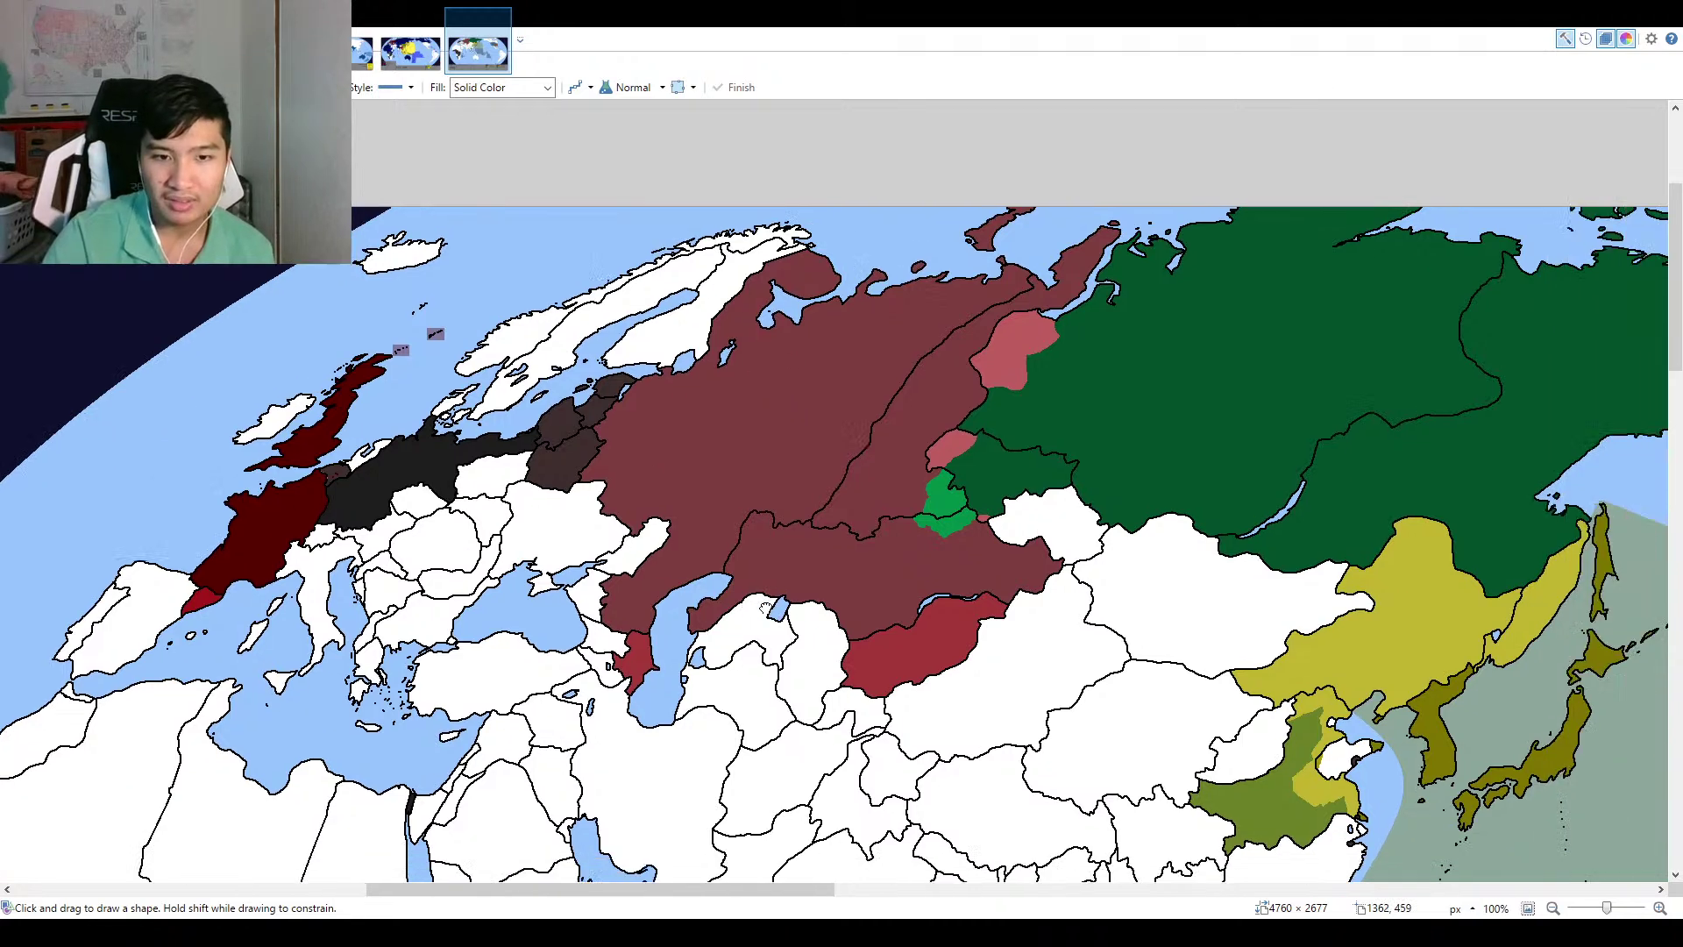
scroll(705, 580, down, 1)
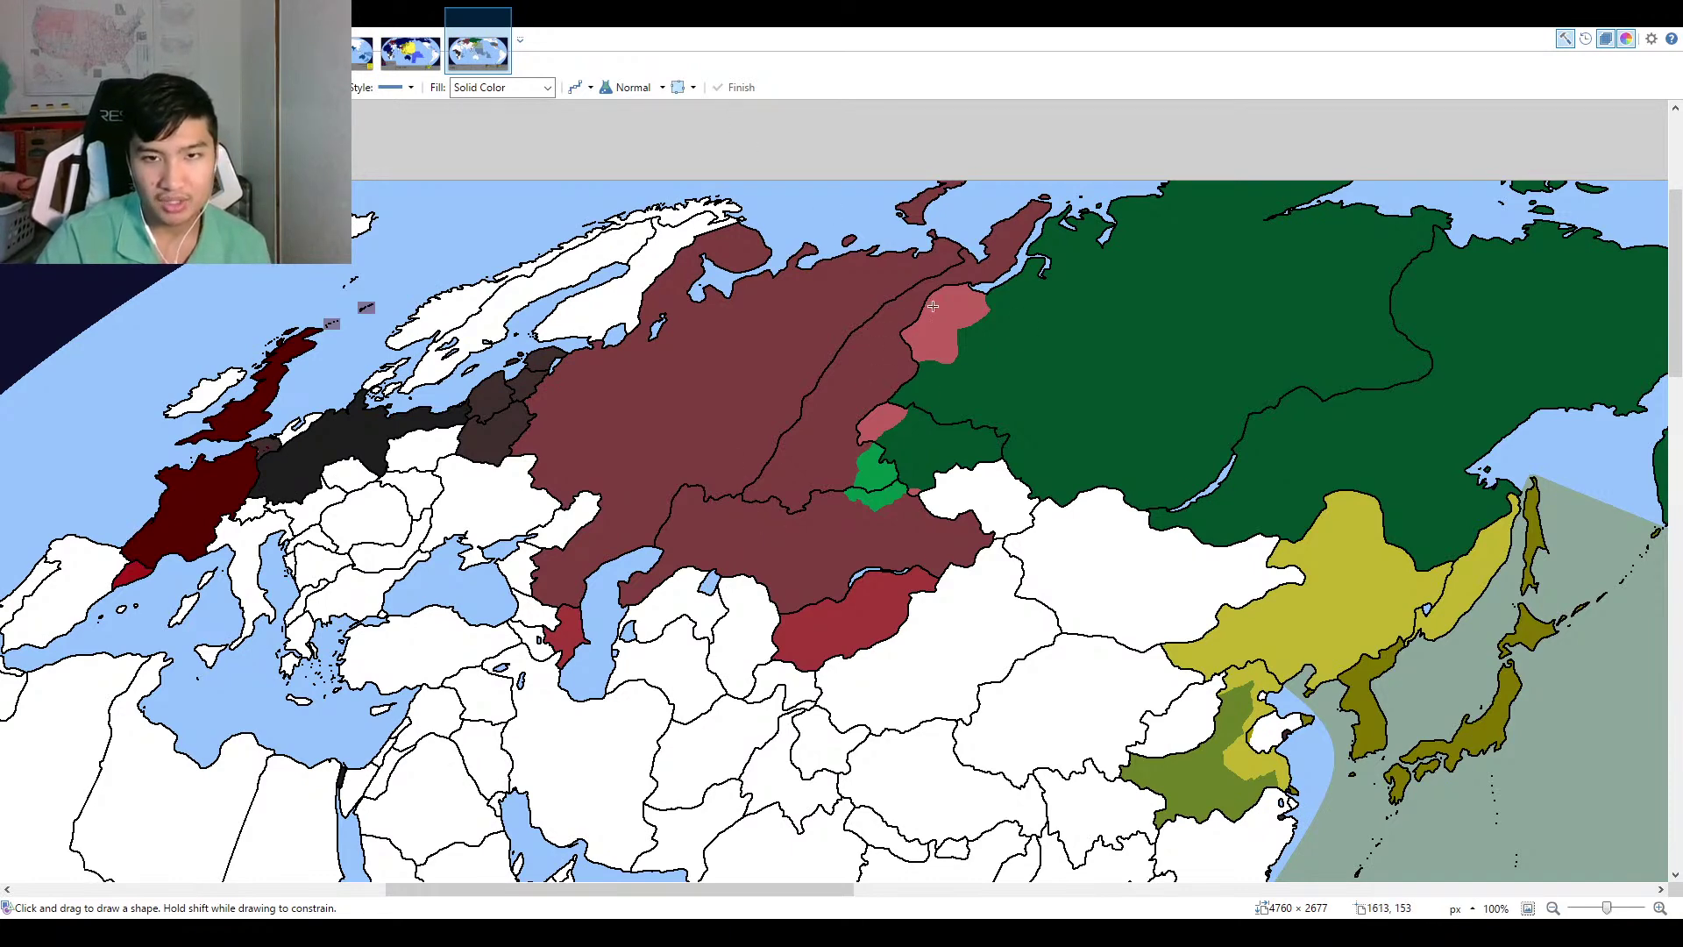
scroll(1201, 444, right, 3)
scroll(915, 466, up, 2)
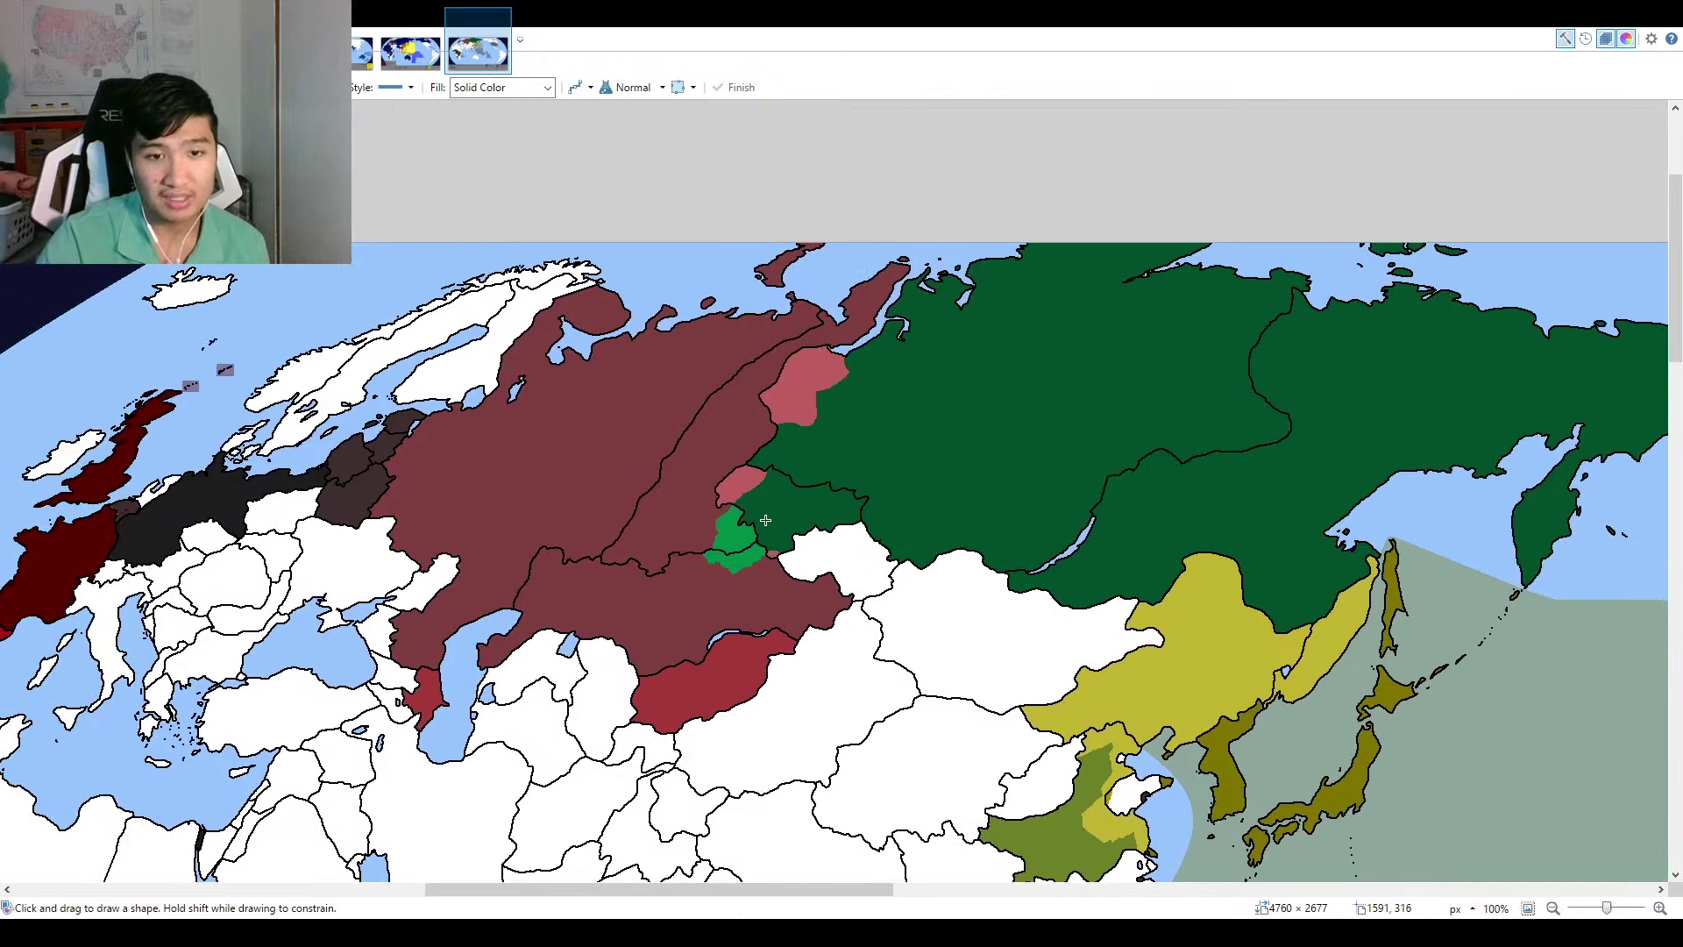
scroll(765, 520, down, 2)
scroll(765, 520, left, 4)
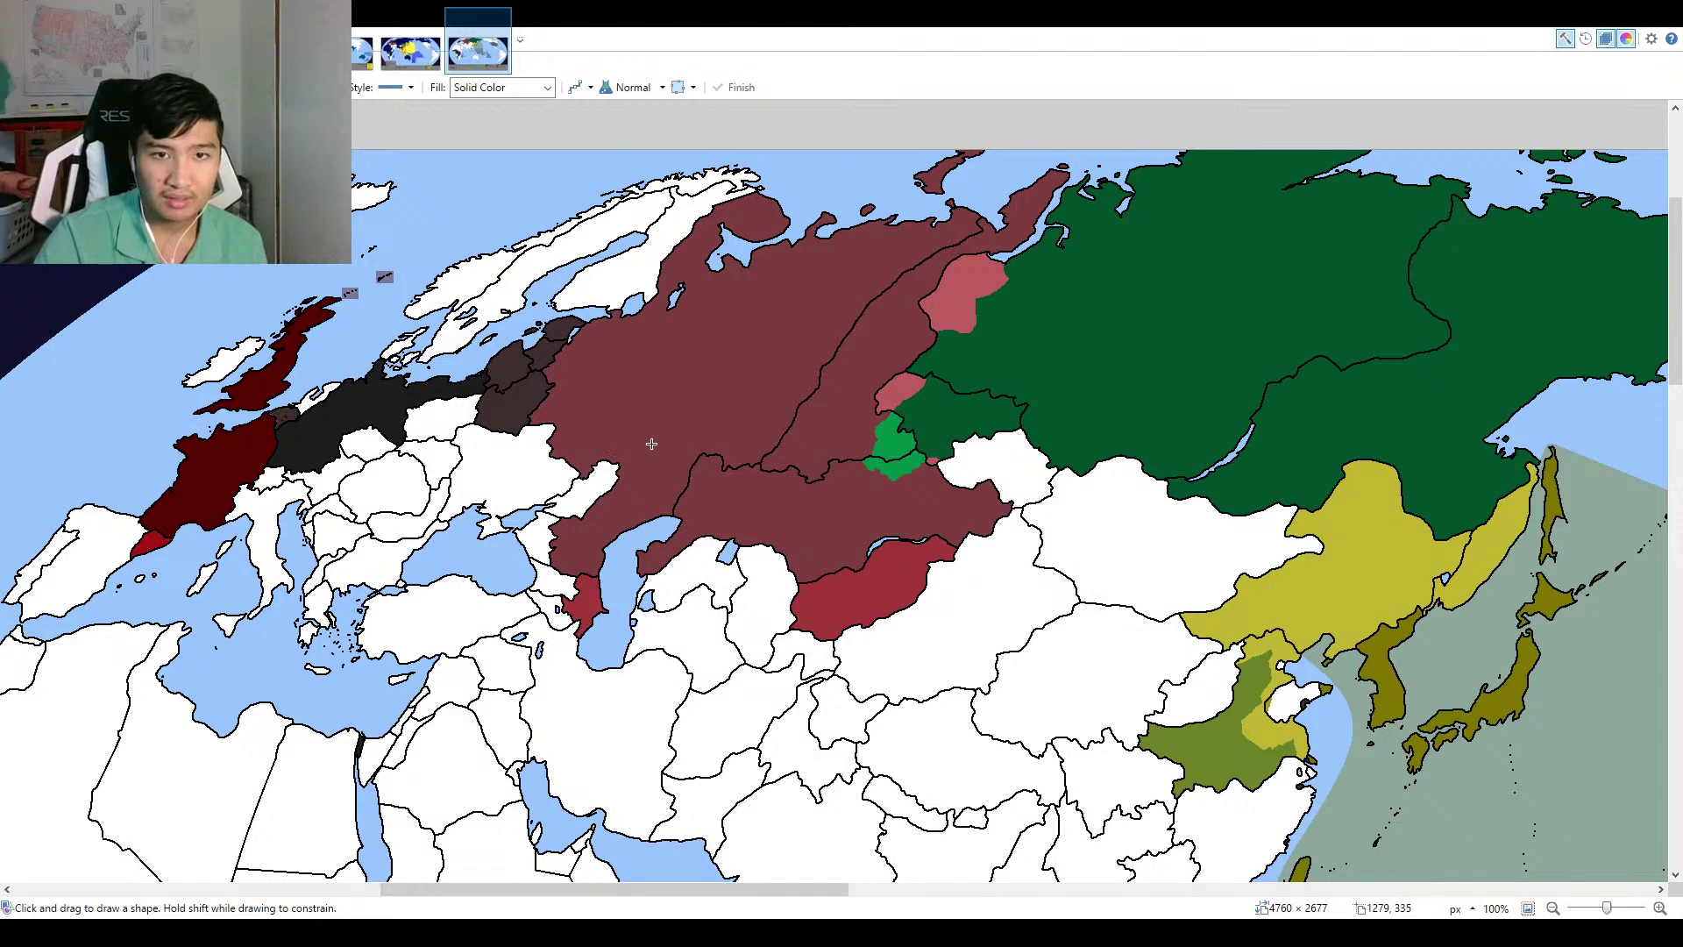
drag(679, 353, 619, 544)
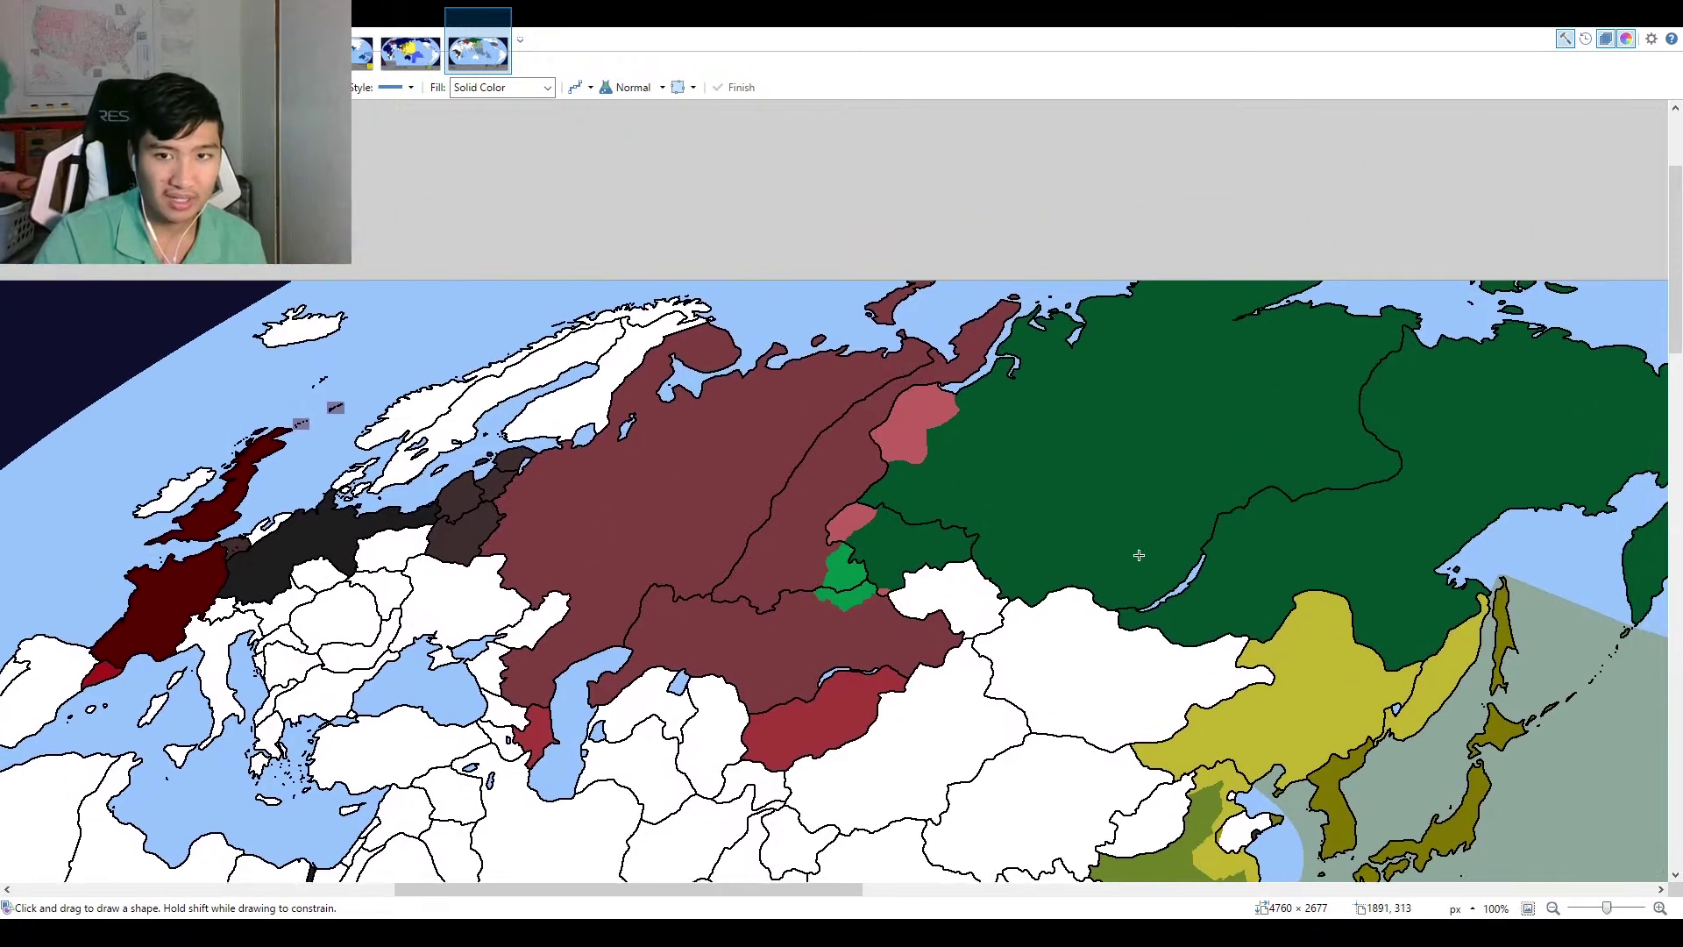
click(1530, 909)
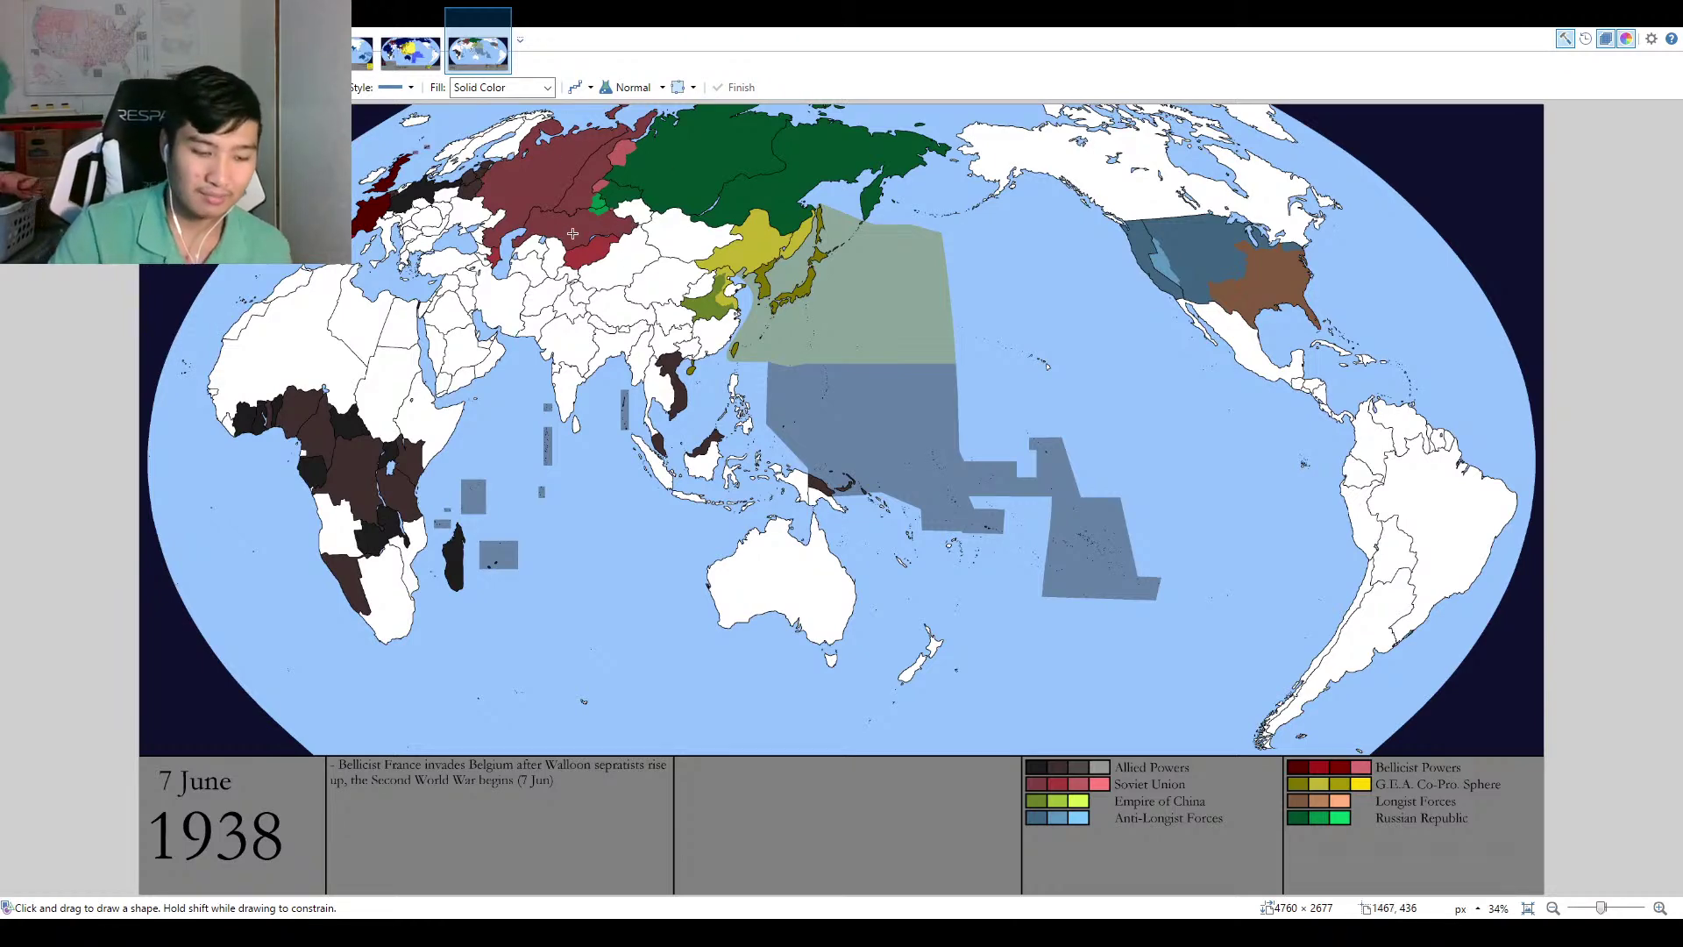
Examine the Soviet–Russian Republic front again, followed by the Indian subcontinent and its small coastal enclaves.
scroll(471, 208, up, 1)
scroll(471, 207, up, 5)
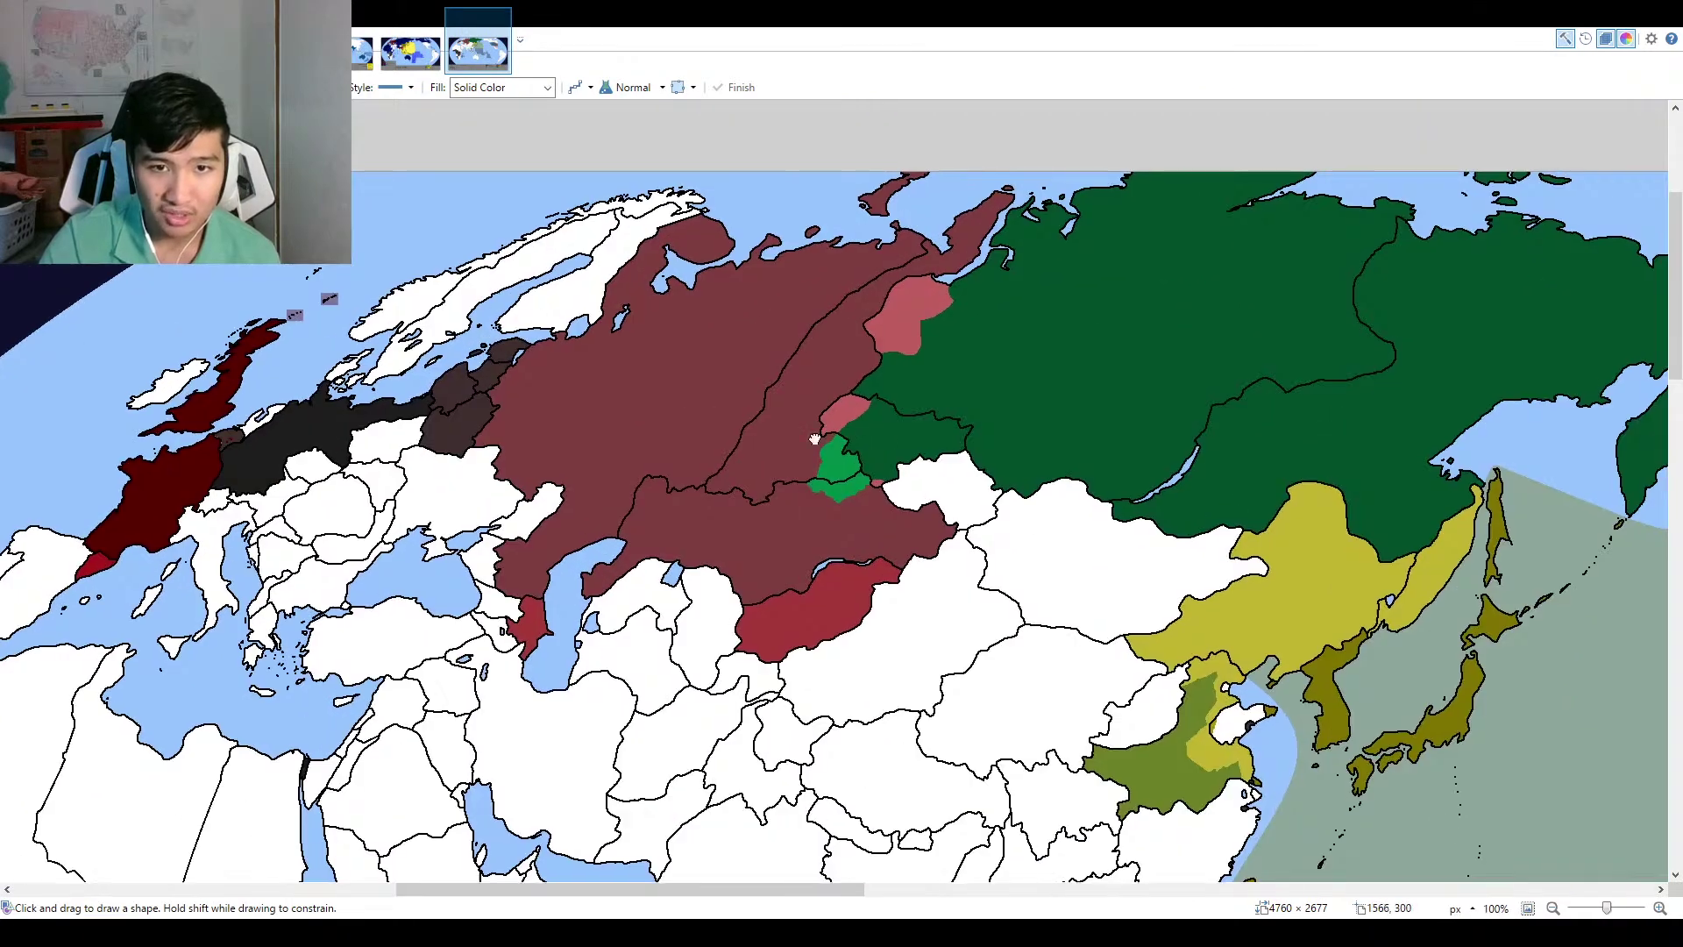
drag(814, 439, 534, 412)
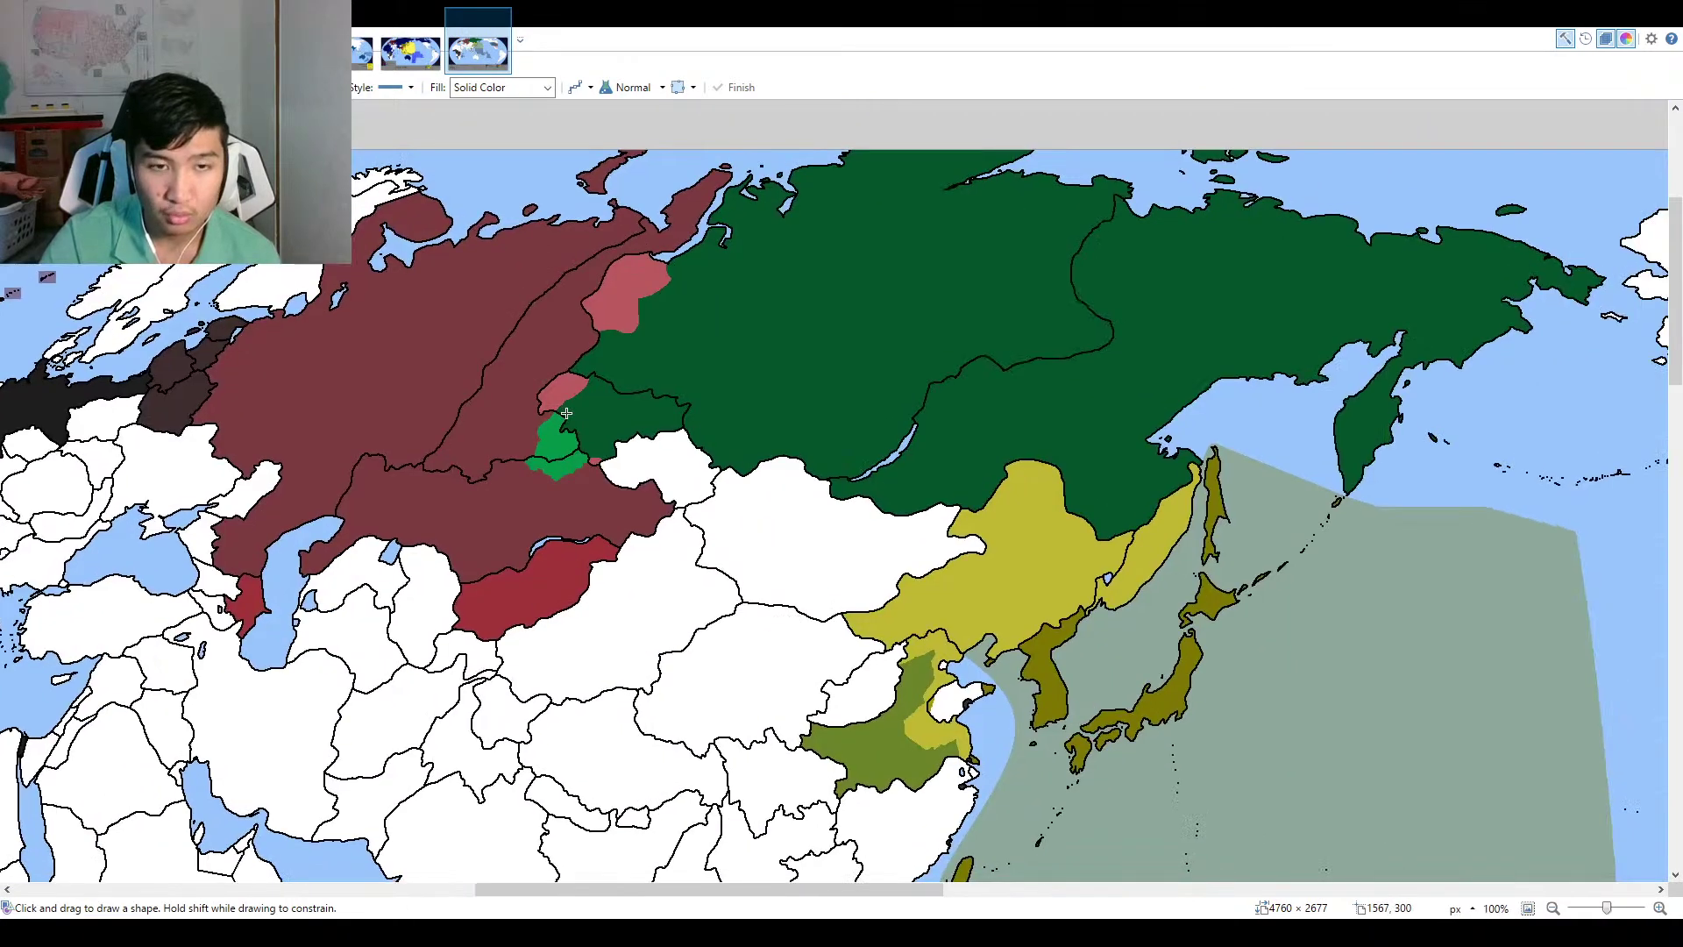
scroll(646, 358, down, 3)
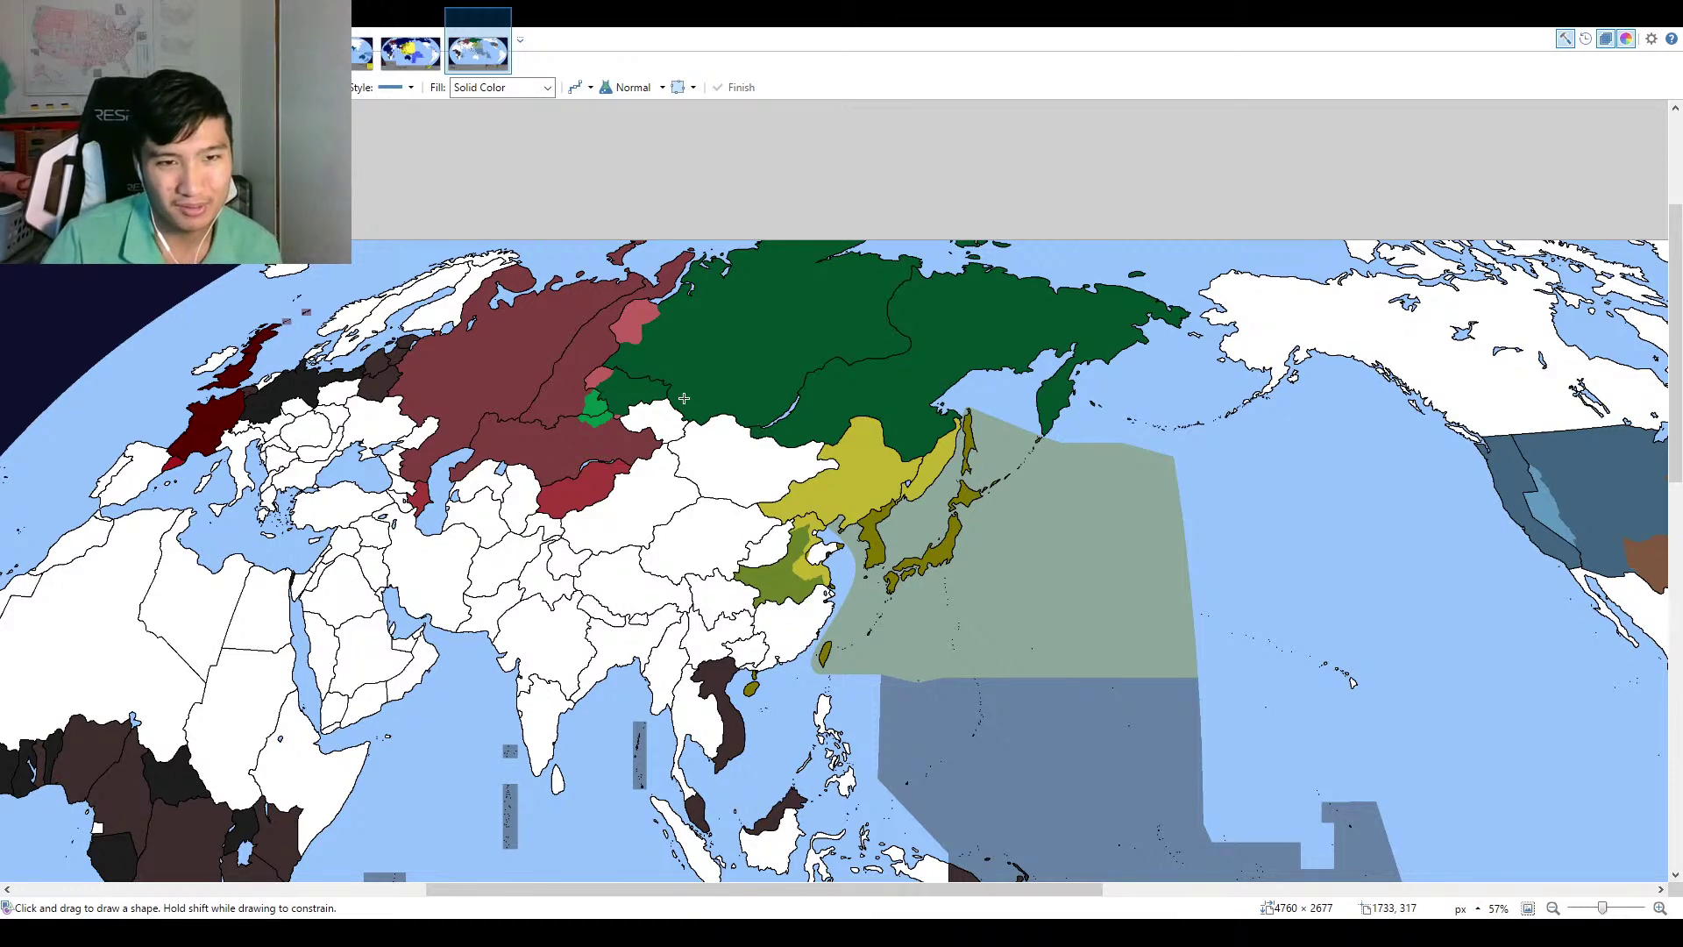
scroll(598, 442, down, 3)
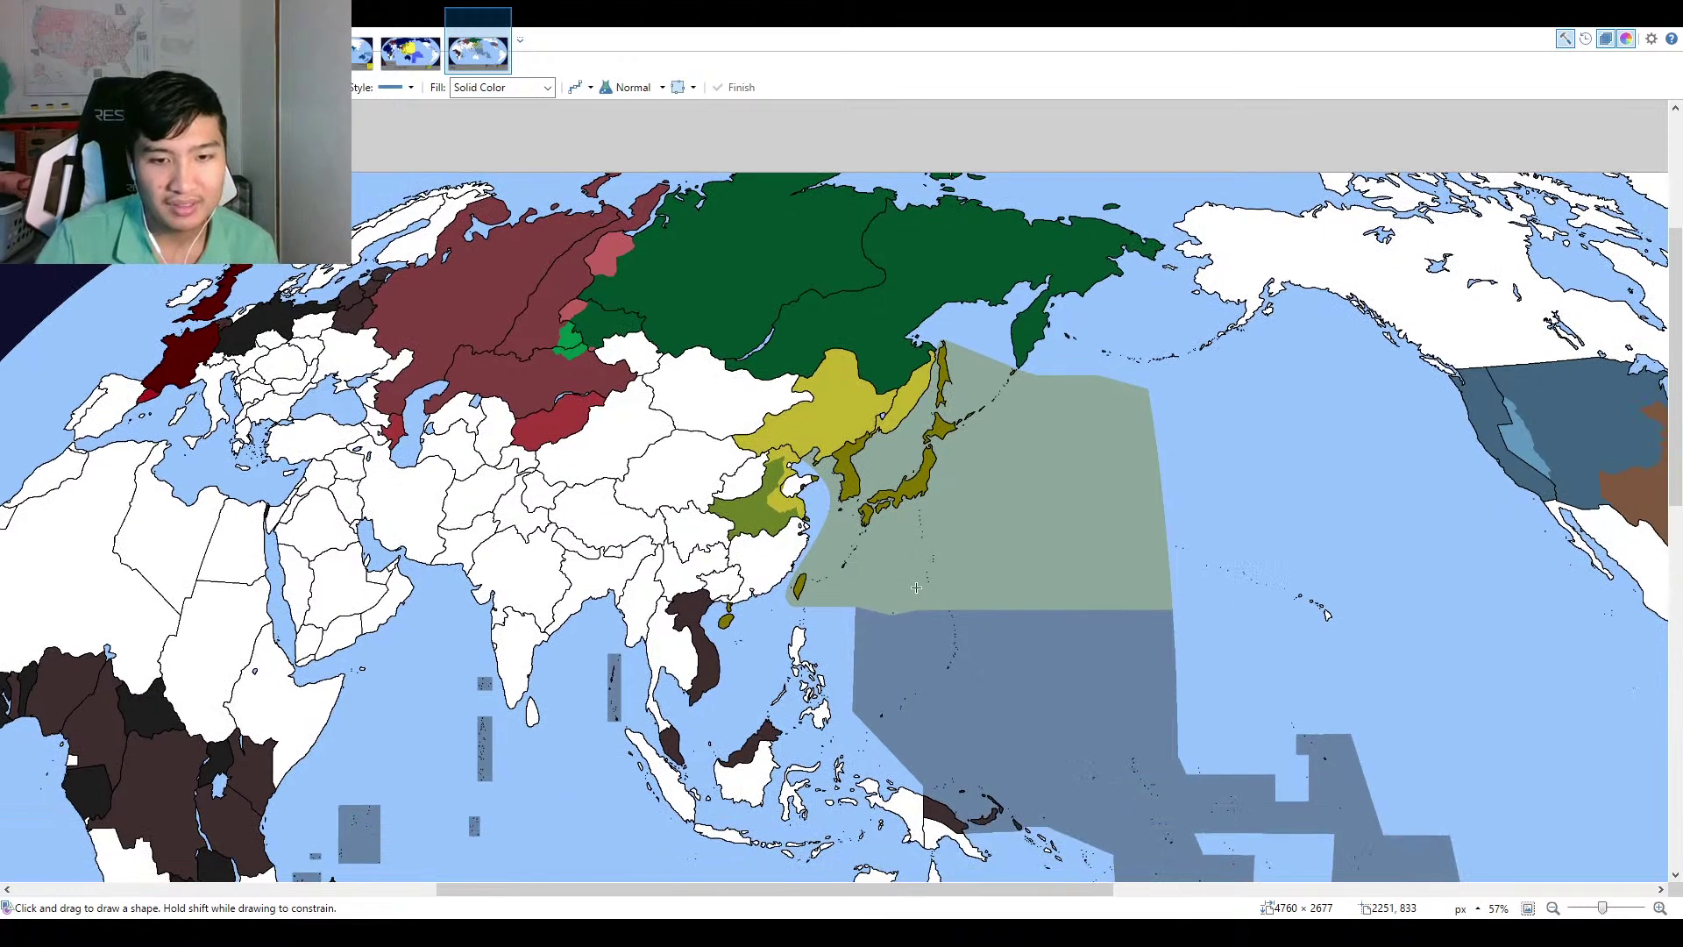
scroll(1031, 543, left, 3)
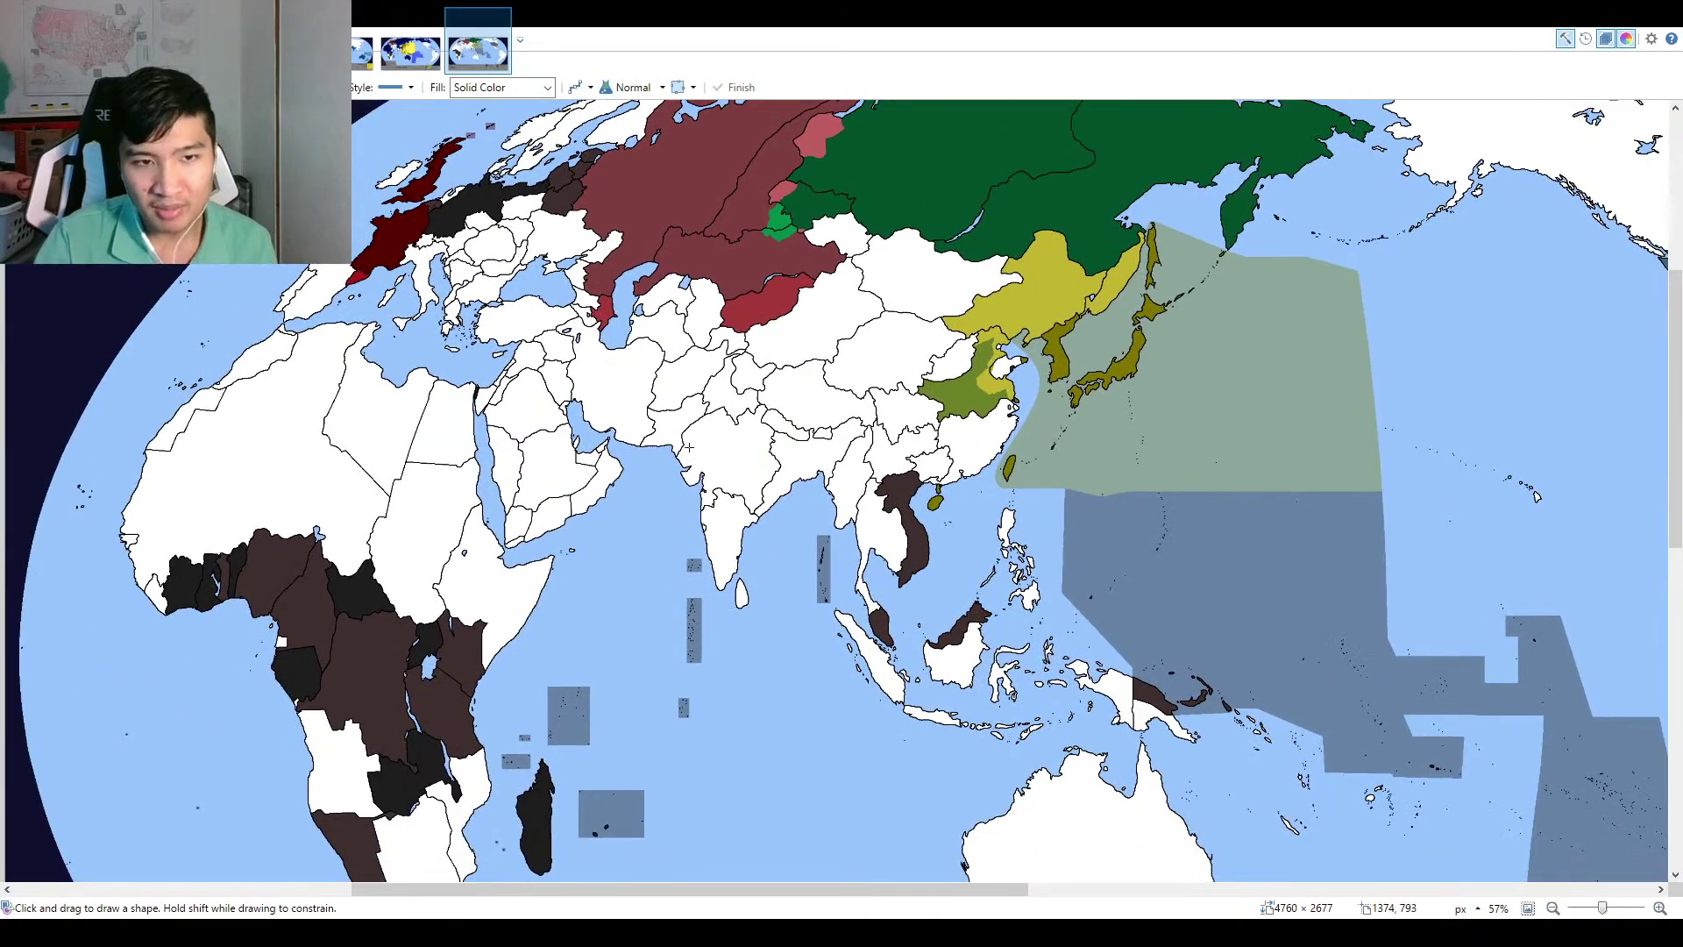
scroll(689, 447, up, 3)
scroll(776, 534, up, 1)
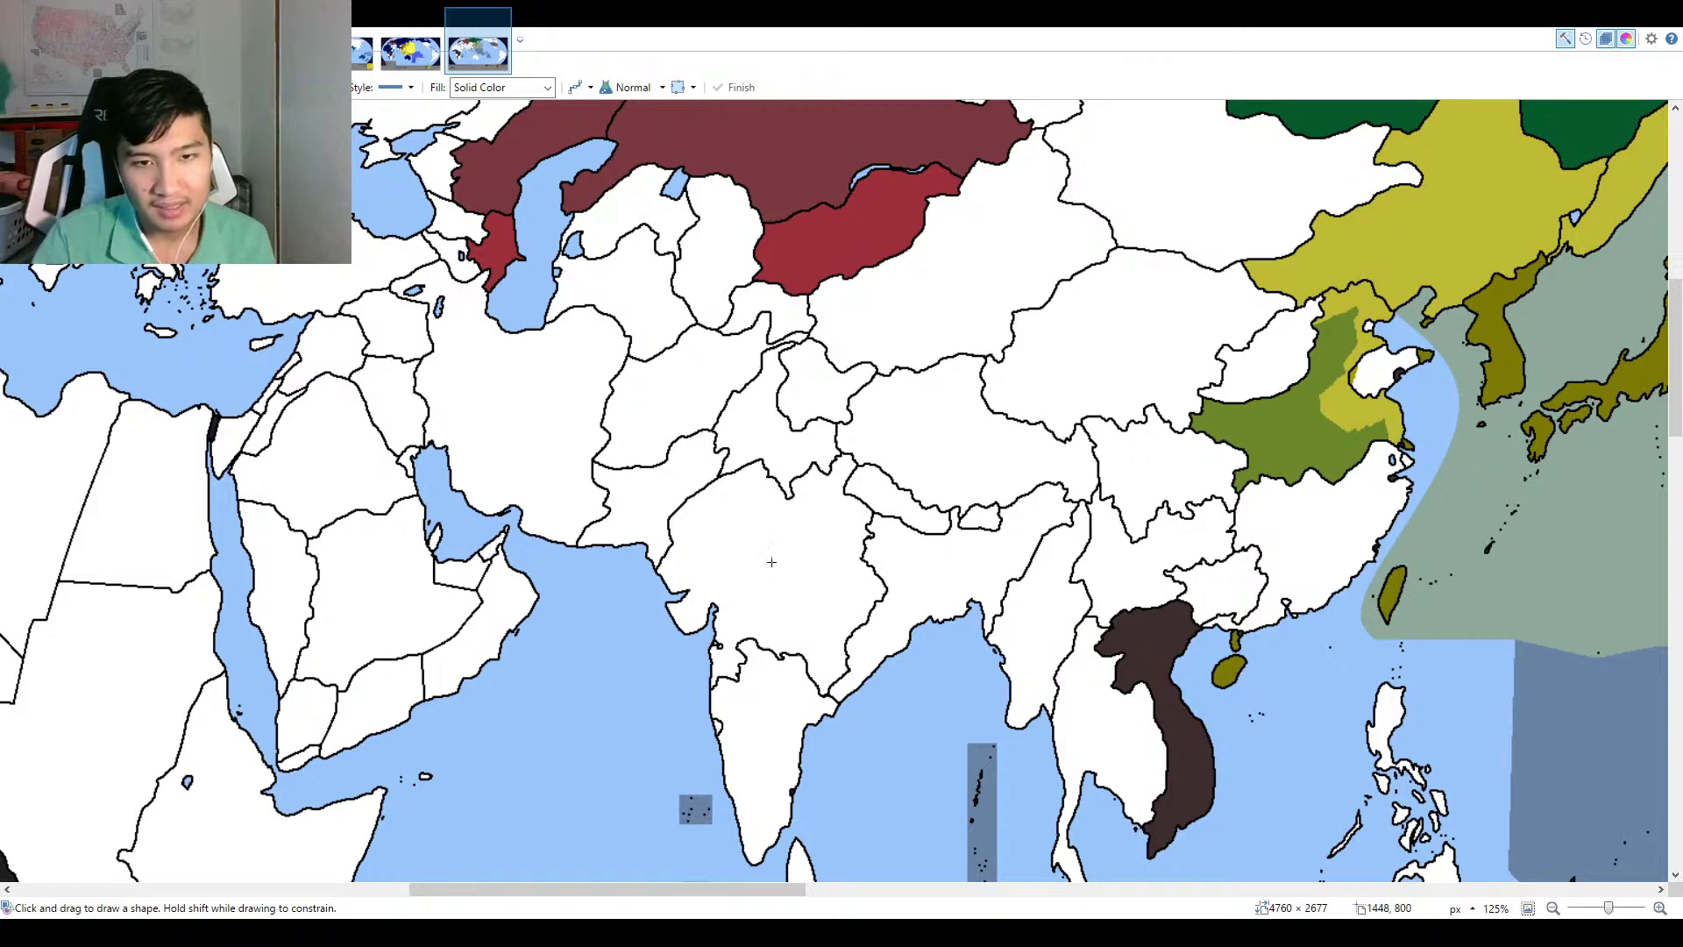
scroll(773, 562, up, 1)
scroll(1021, 477, down, 2)
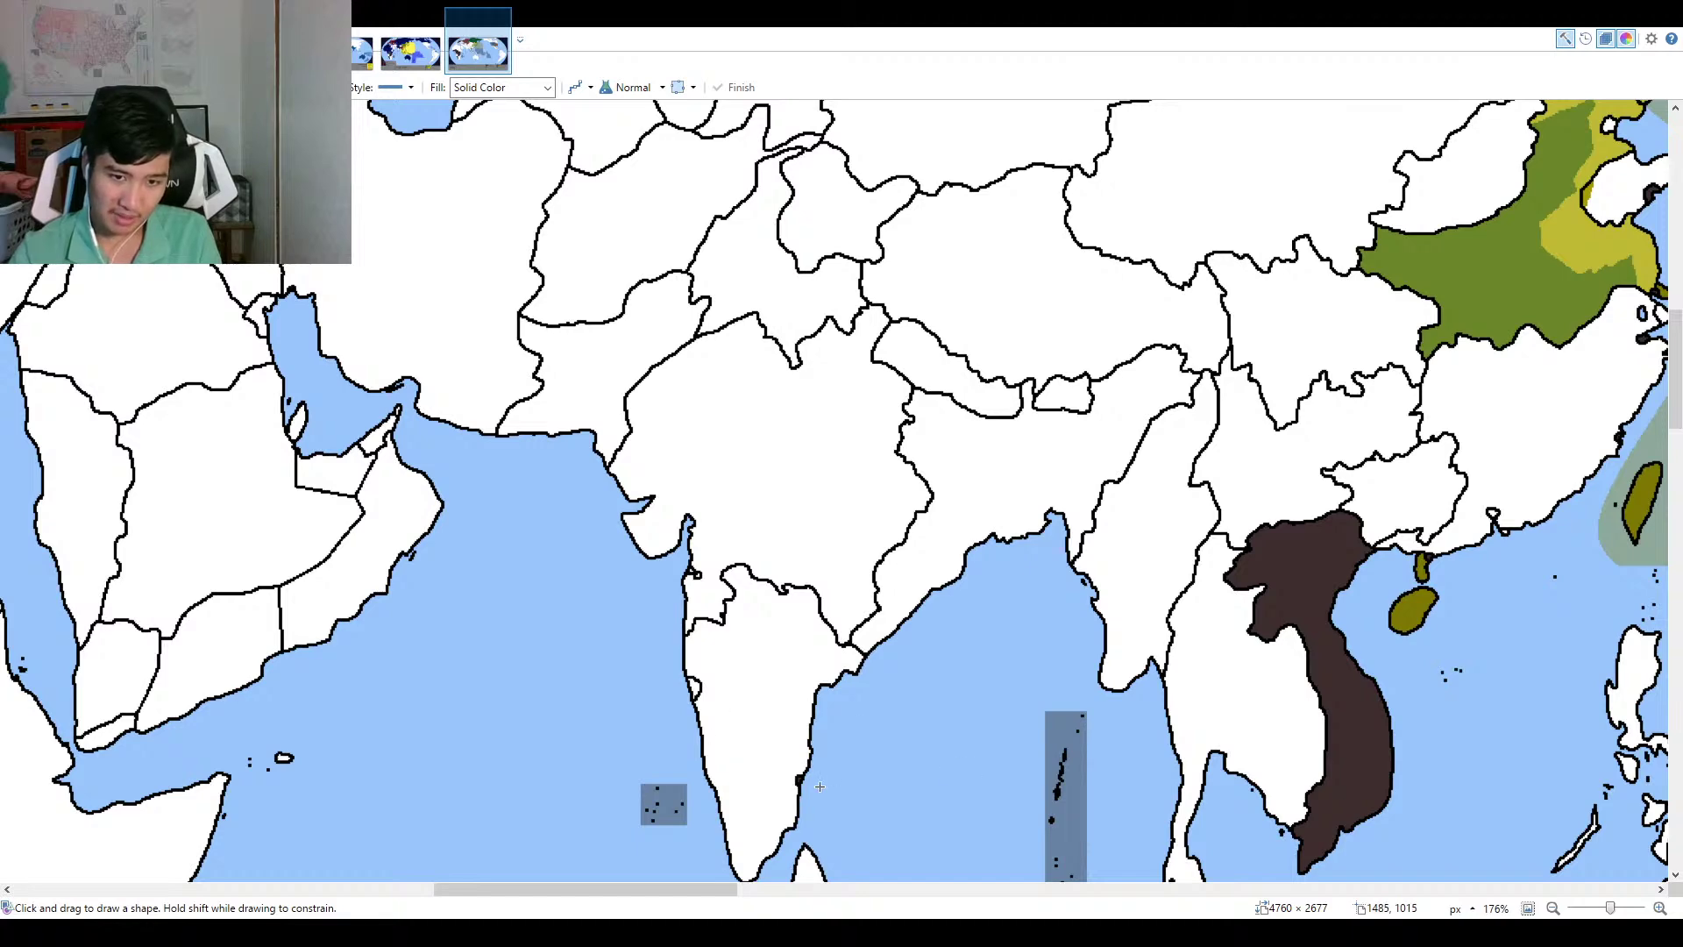
Examine the Indian subcontinent, its surrounding island groups and the neighbouring Central Asian countries on the 1938 map.
scroll(803, 810, down, 1)
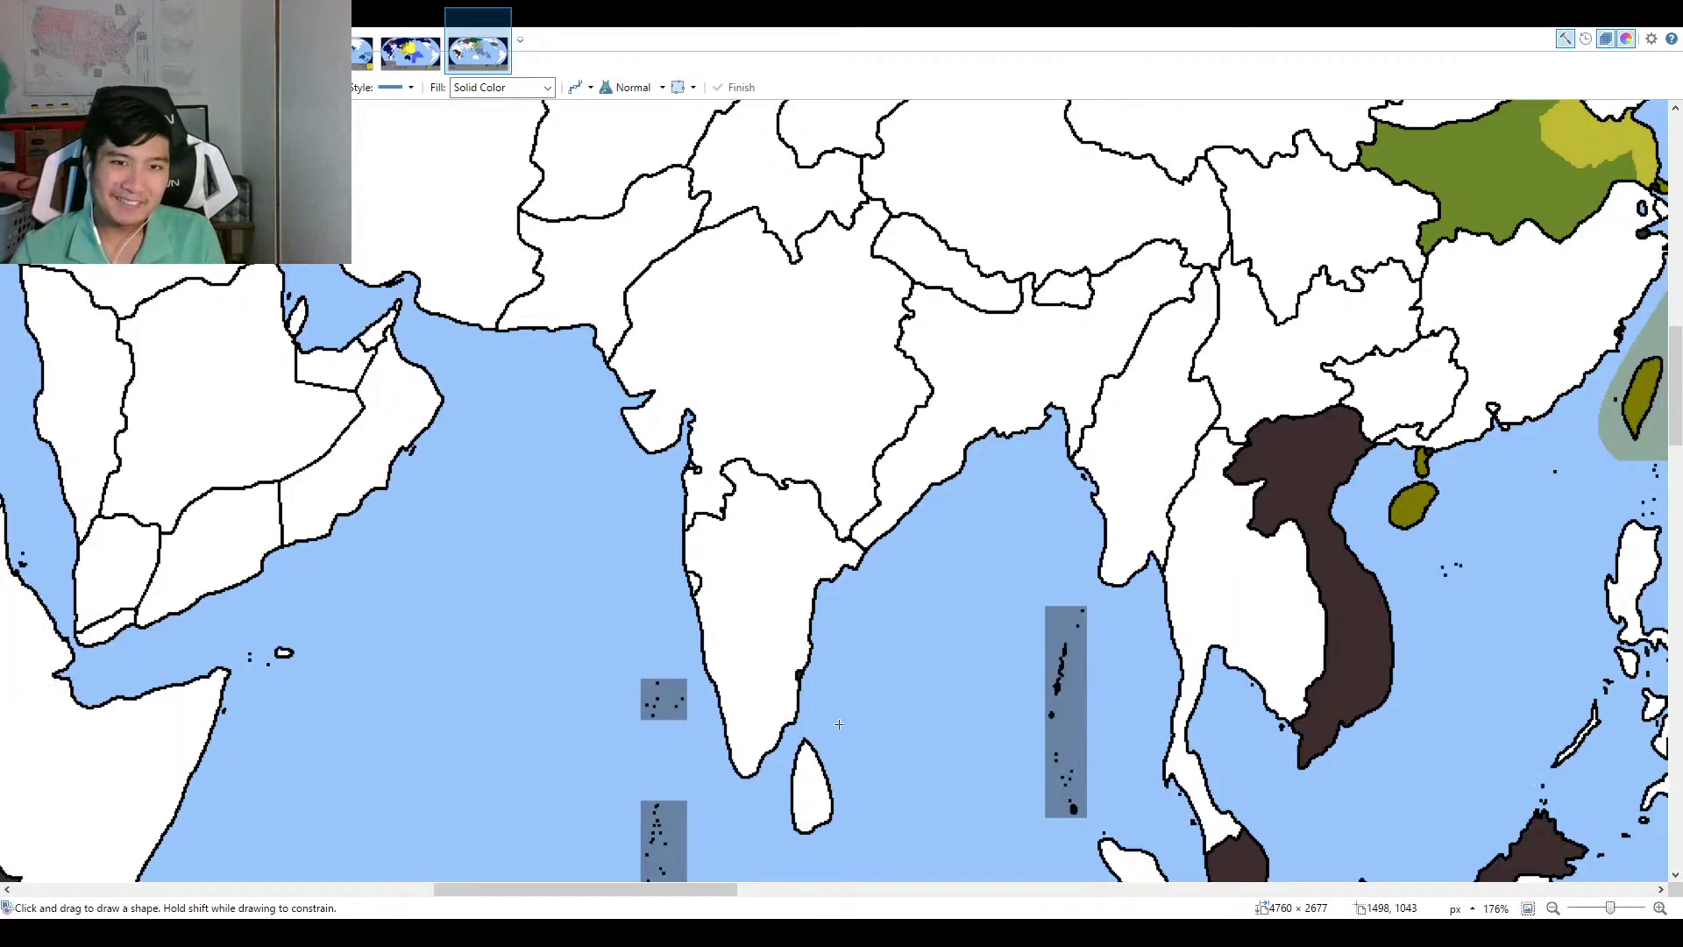
scroll(842, 721, up, 2)
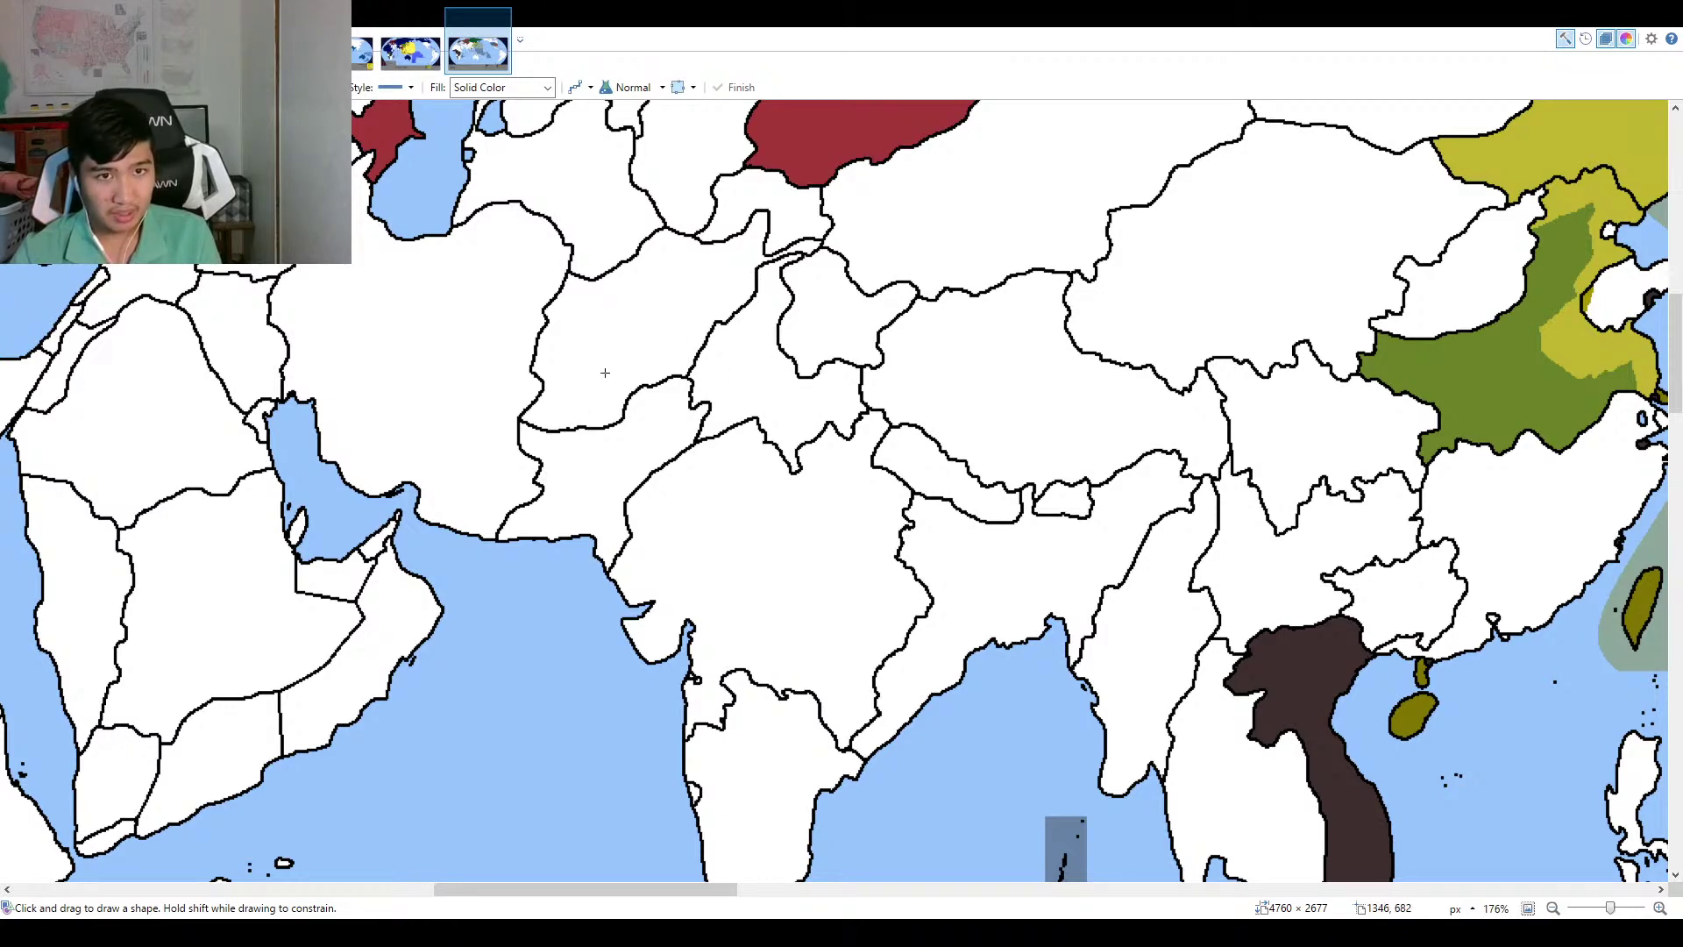
scroll(605, 373, up, 3)
scroll(789, 395, left, 2)
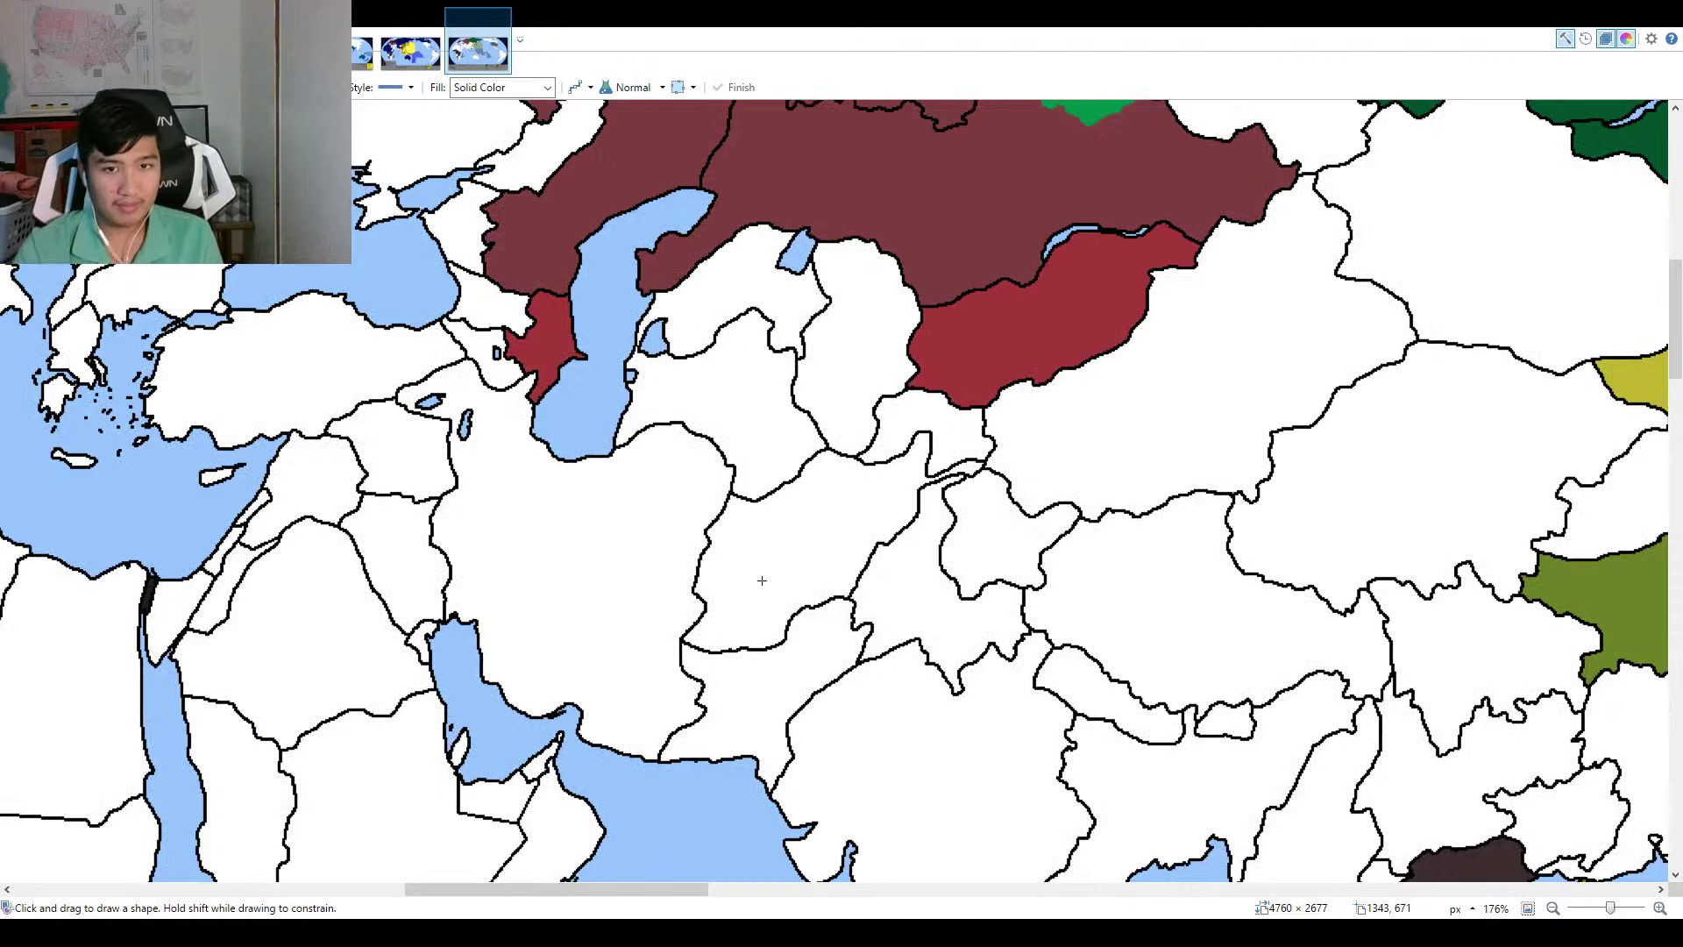
scroll(800, 532, down, 1)
scroll(800, 532, right, 2)
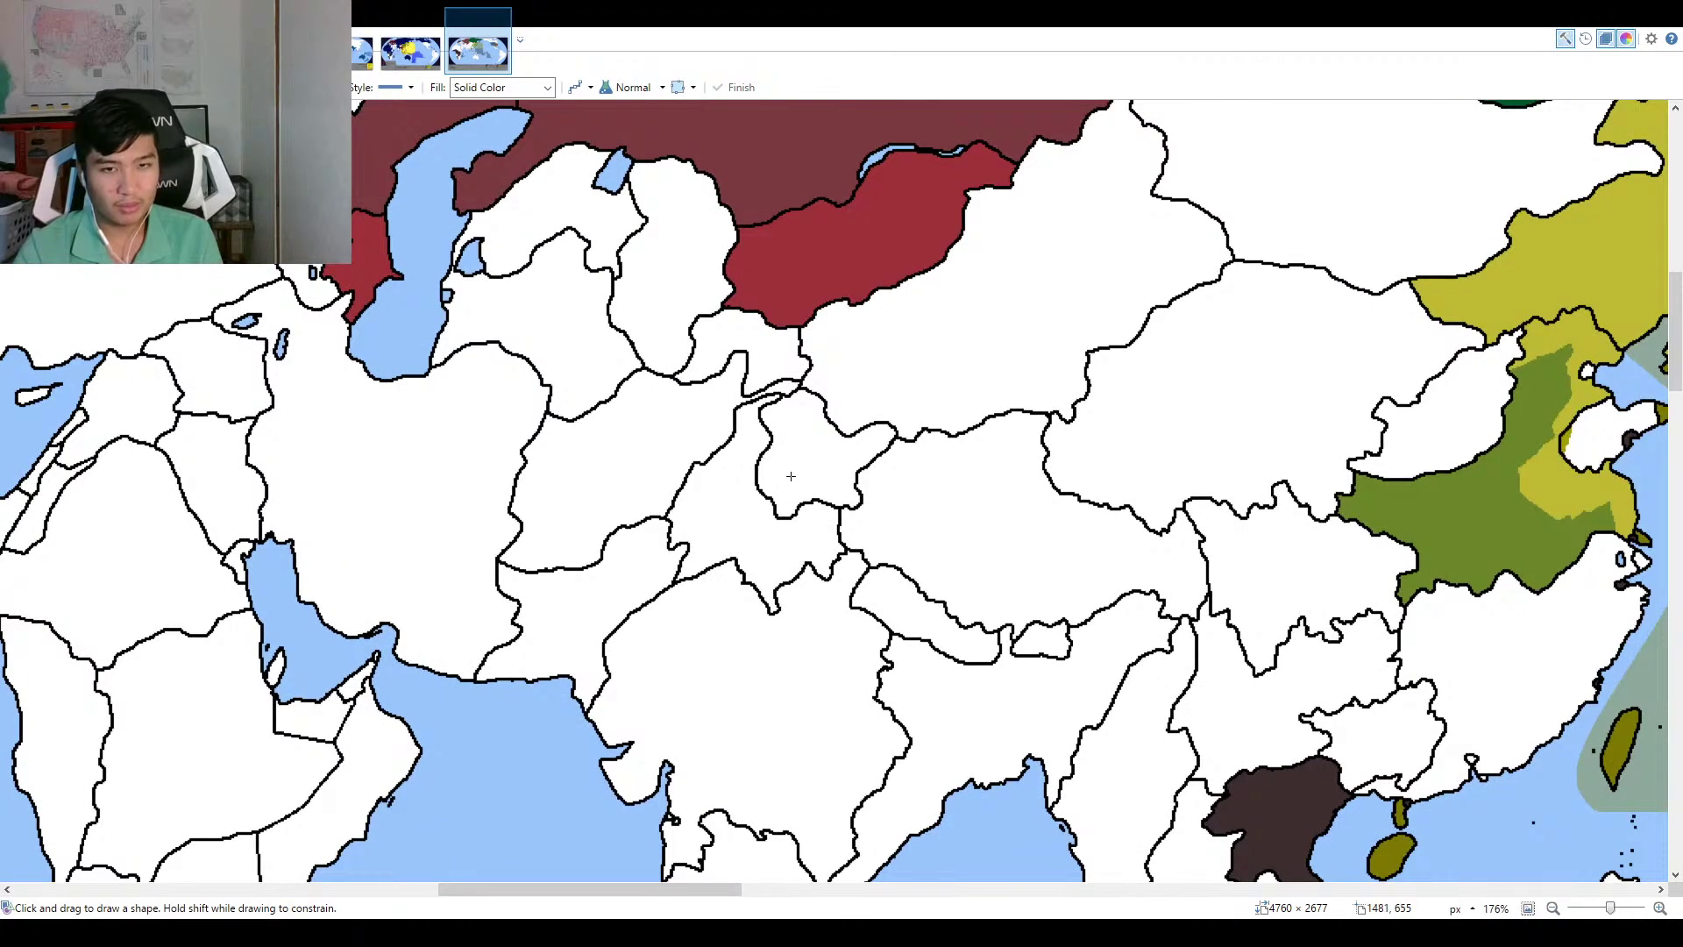
scroll(885, 567, down, 4)
scroll(885, 567, left, 1)
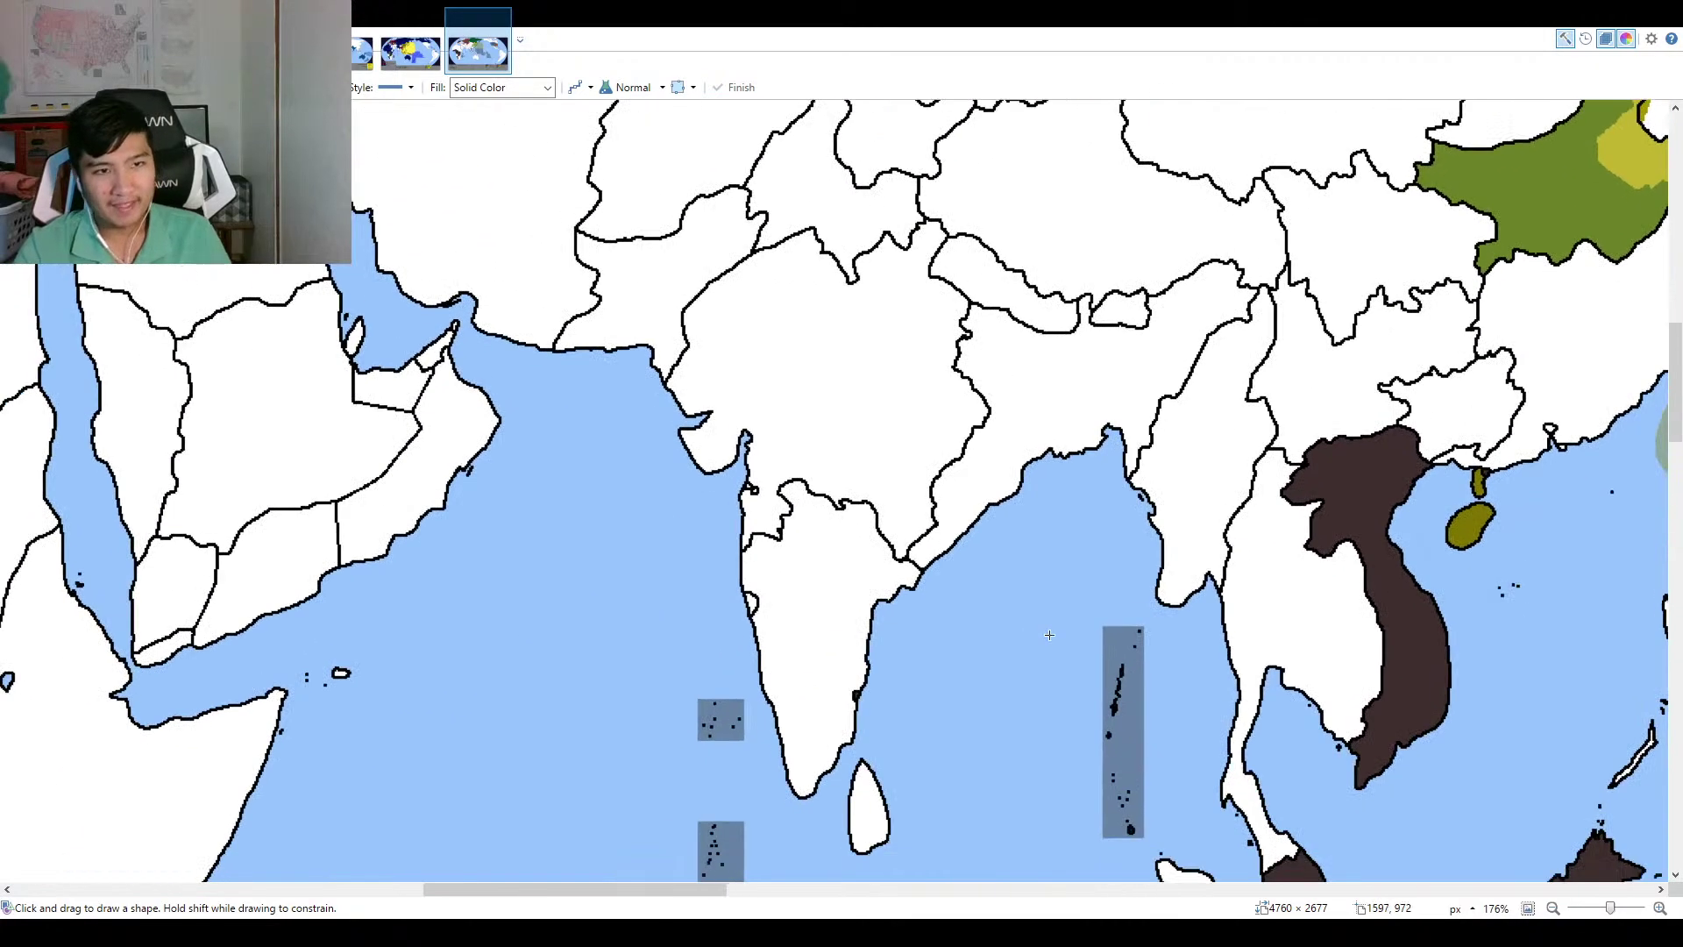
scroll(1049, 634, down, 3)
scroll(1126, 473, up, 5)
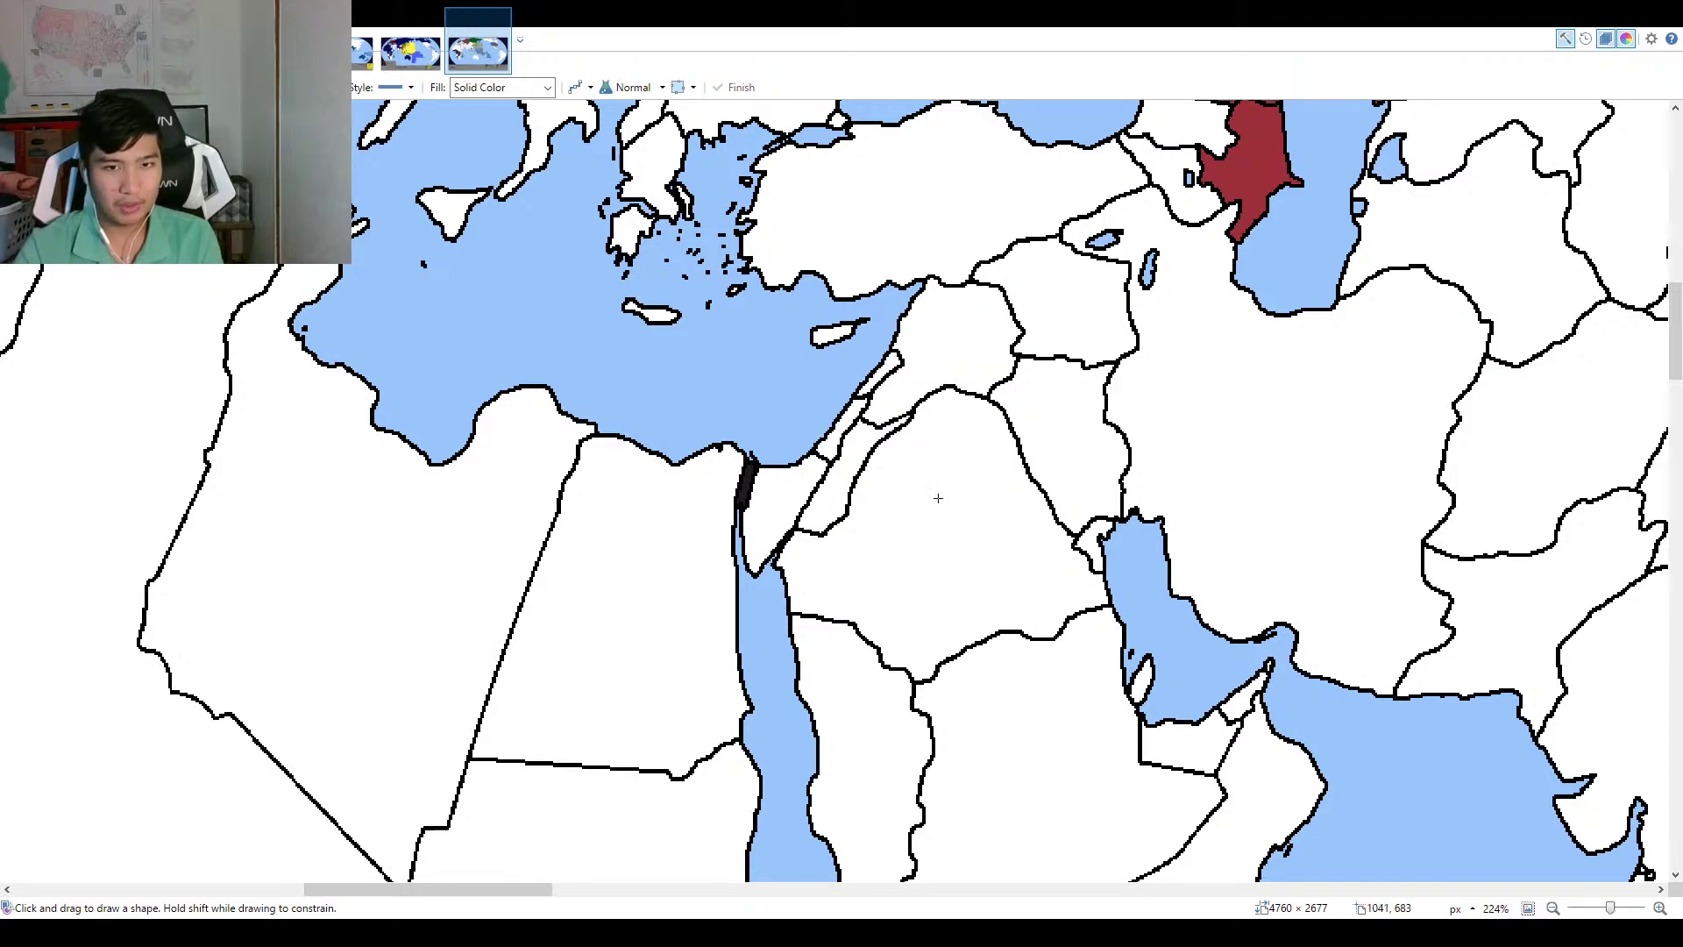
Examine the Middle East and the eastern Mediterranean around the Suez Canal, followed by a wider view of Europe.
scroll(1028, 354, up, 2)
scroll(1028, 353, left, 2)
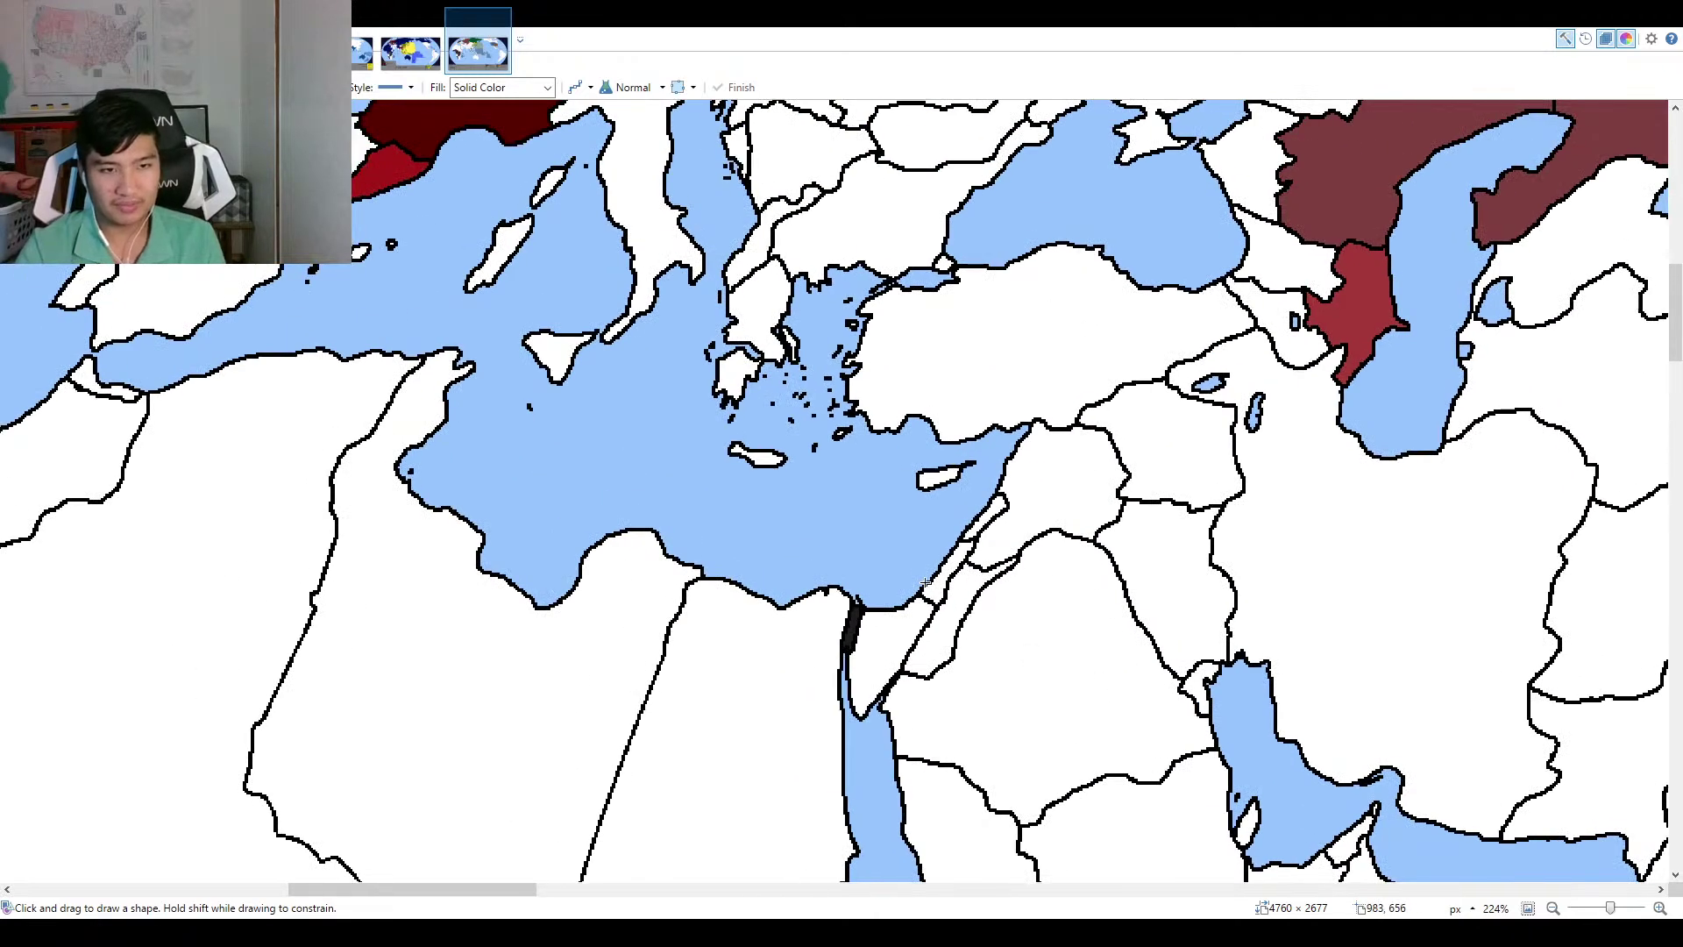
scroll(764, 441, down, 5)
scroll(637, 554, up, 1)
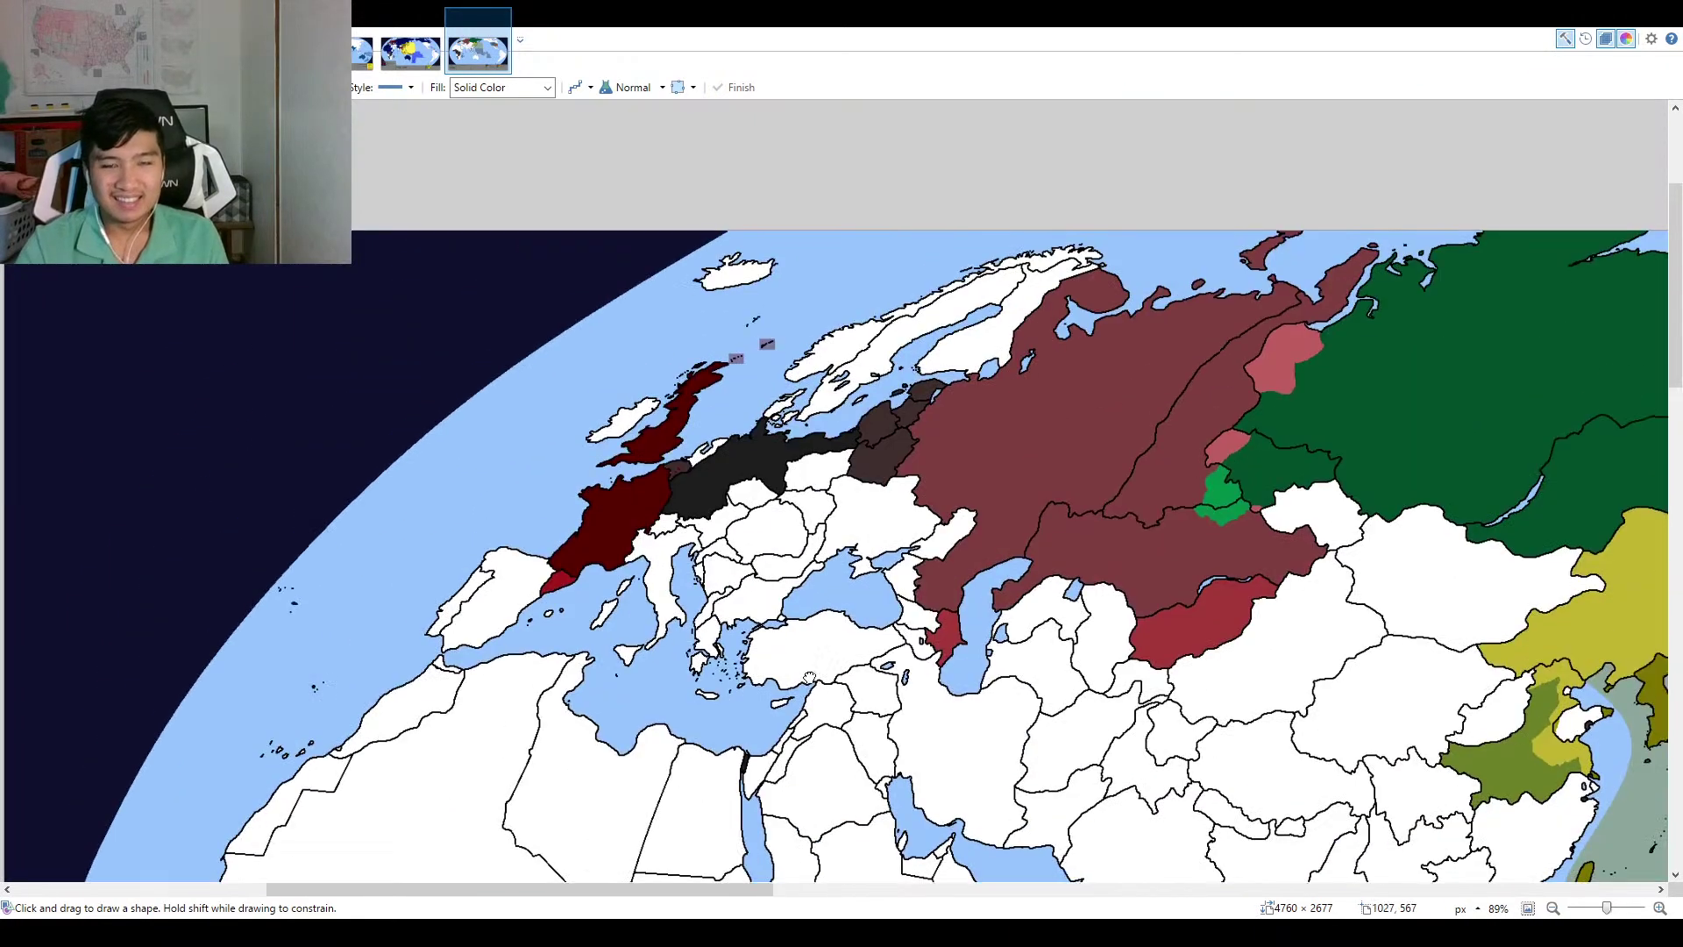
Examine the Americas on the 1938 map, focusing on Mexico, Central America and the Caribbean.
scroll(637, 553, down, 4)
scroll(637, 554, right, 15)
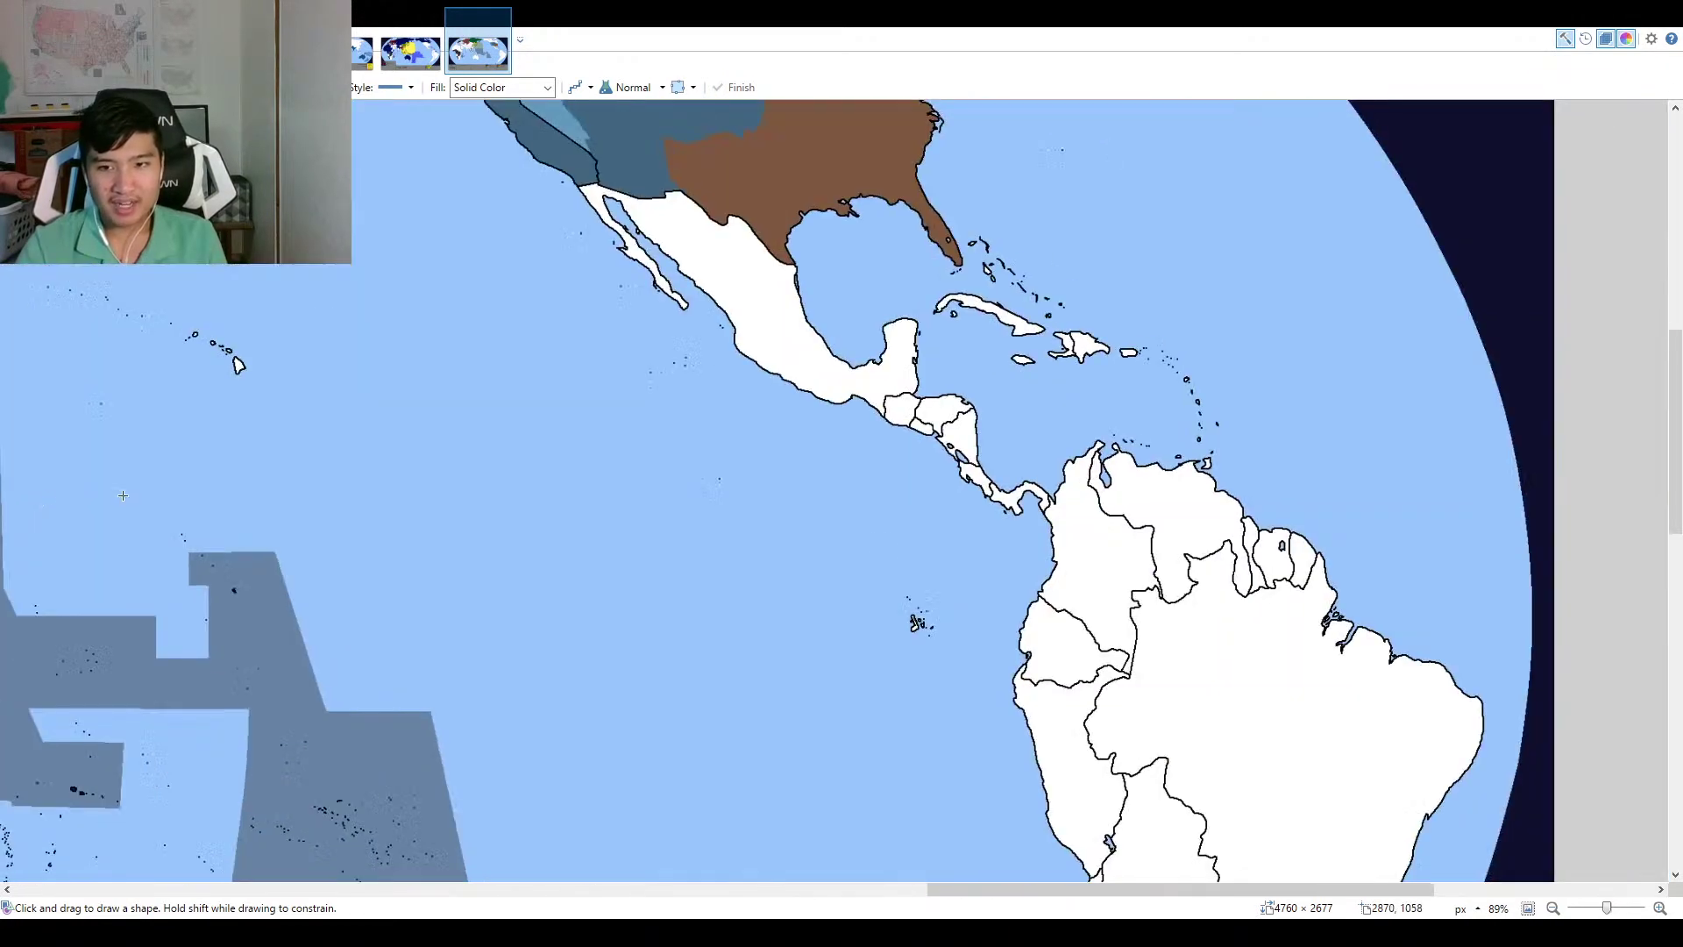
scroll(895, 424, down, 1)
scroll(894, 425, right, 1)
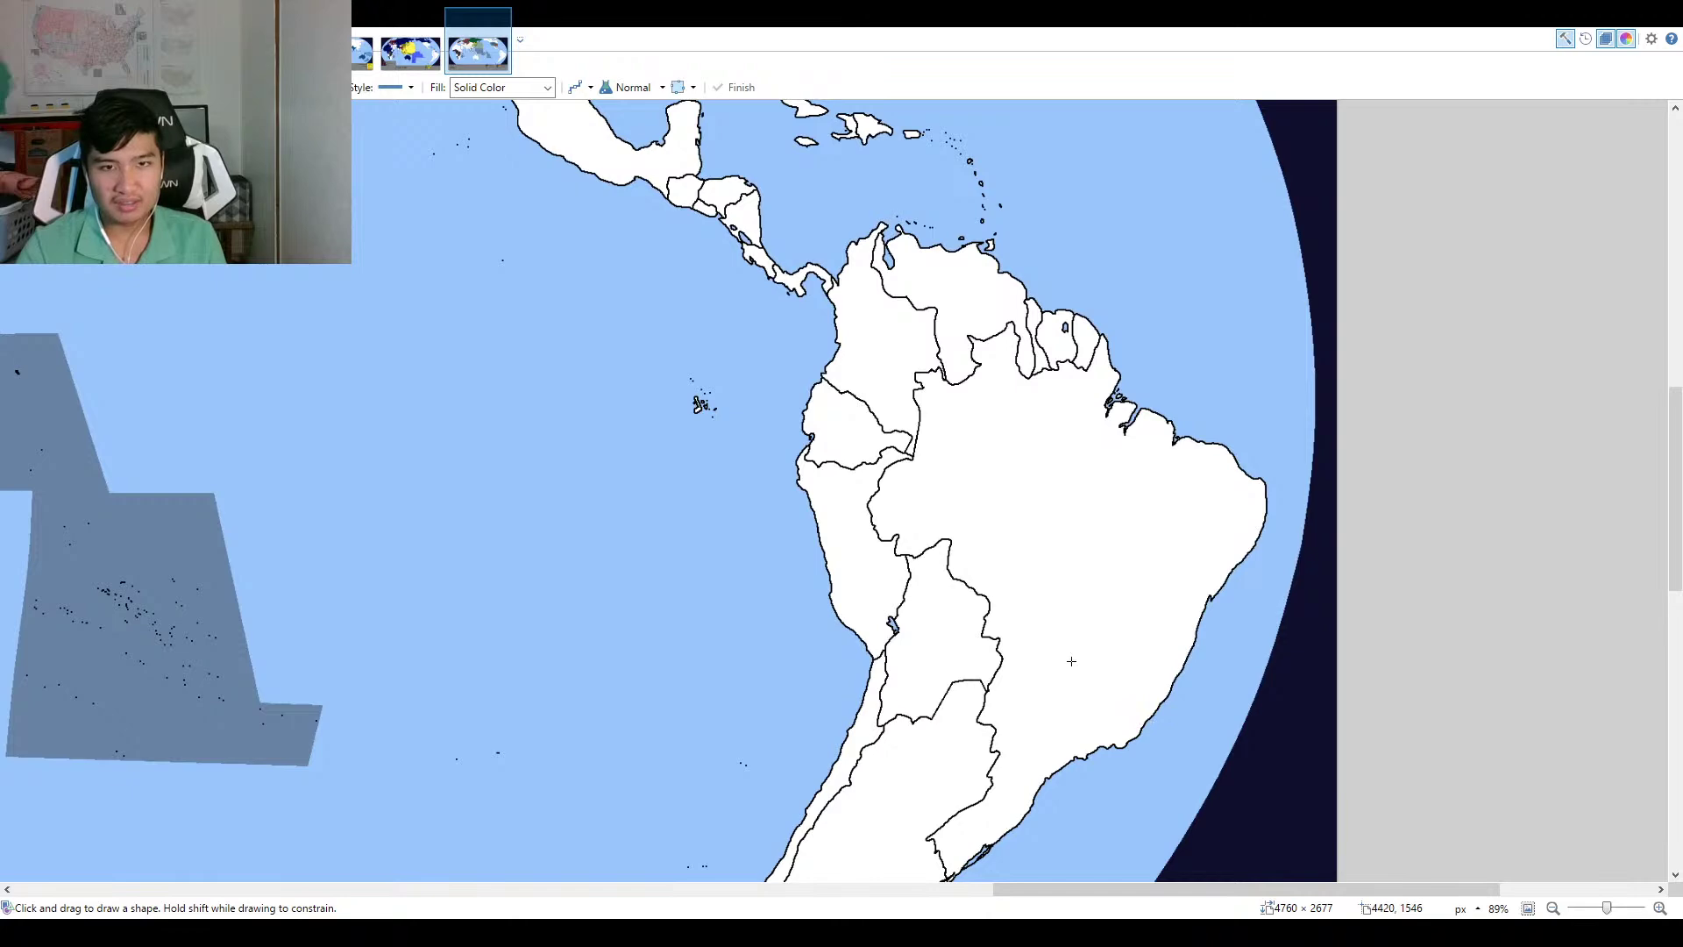
scroll(1071, 661, up, 1)
scroll(1071, 661, up, 2)
scroll(1071, 661, left, 1)
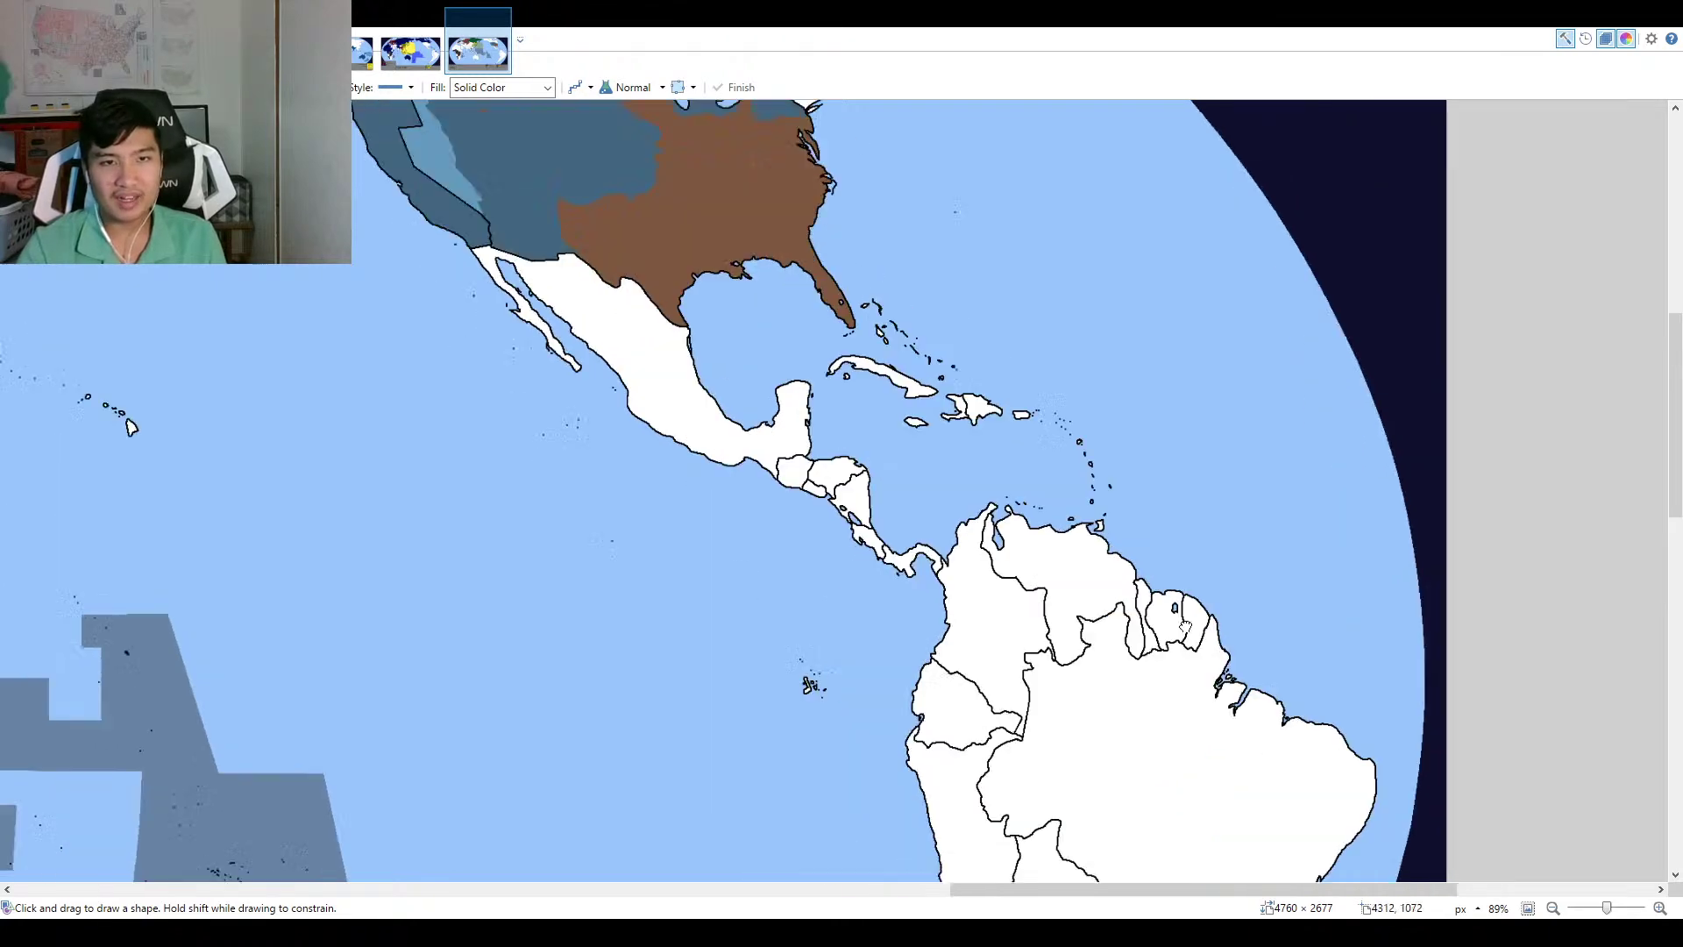
scroll(1183, 624, up, 2)
scroll(1183, 624, left, 3)
scroll(1404, 770, up, 3)
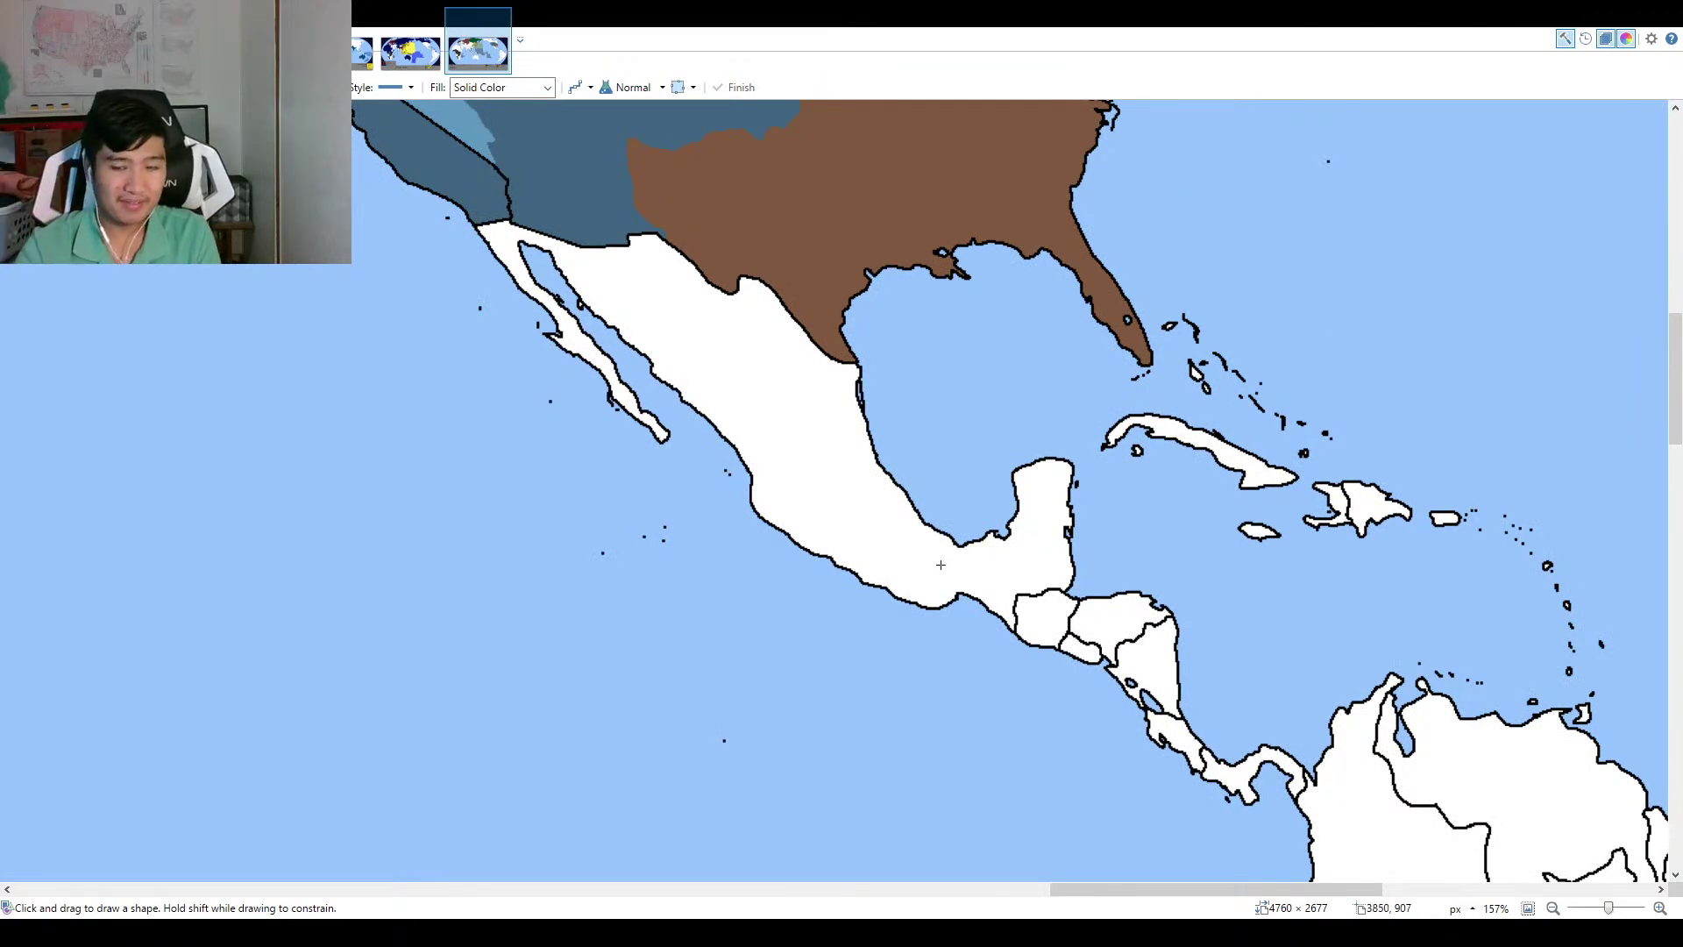
scroll(920, 517, down, 1)
scroll(828, 497, right, 3)
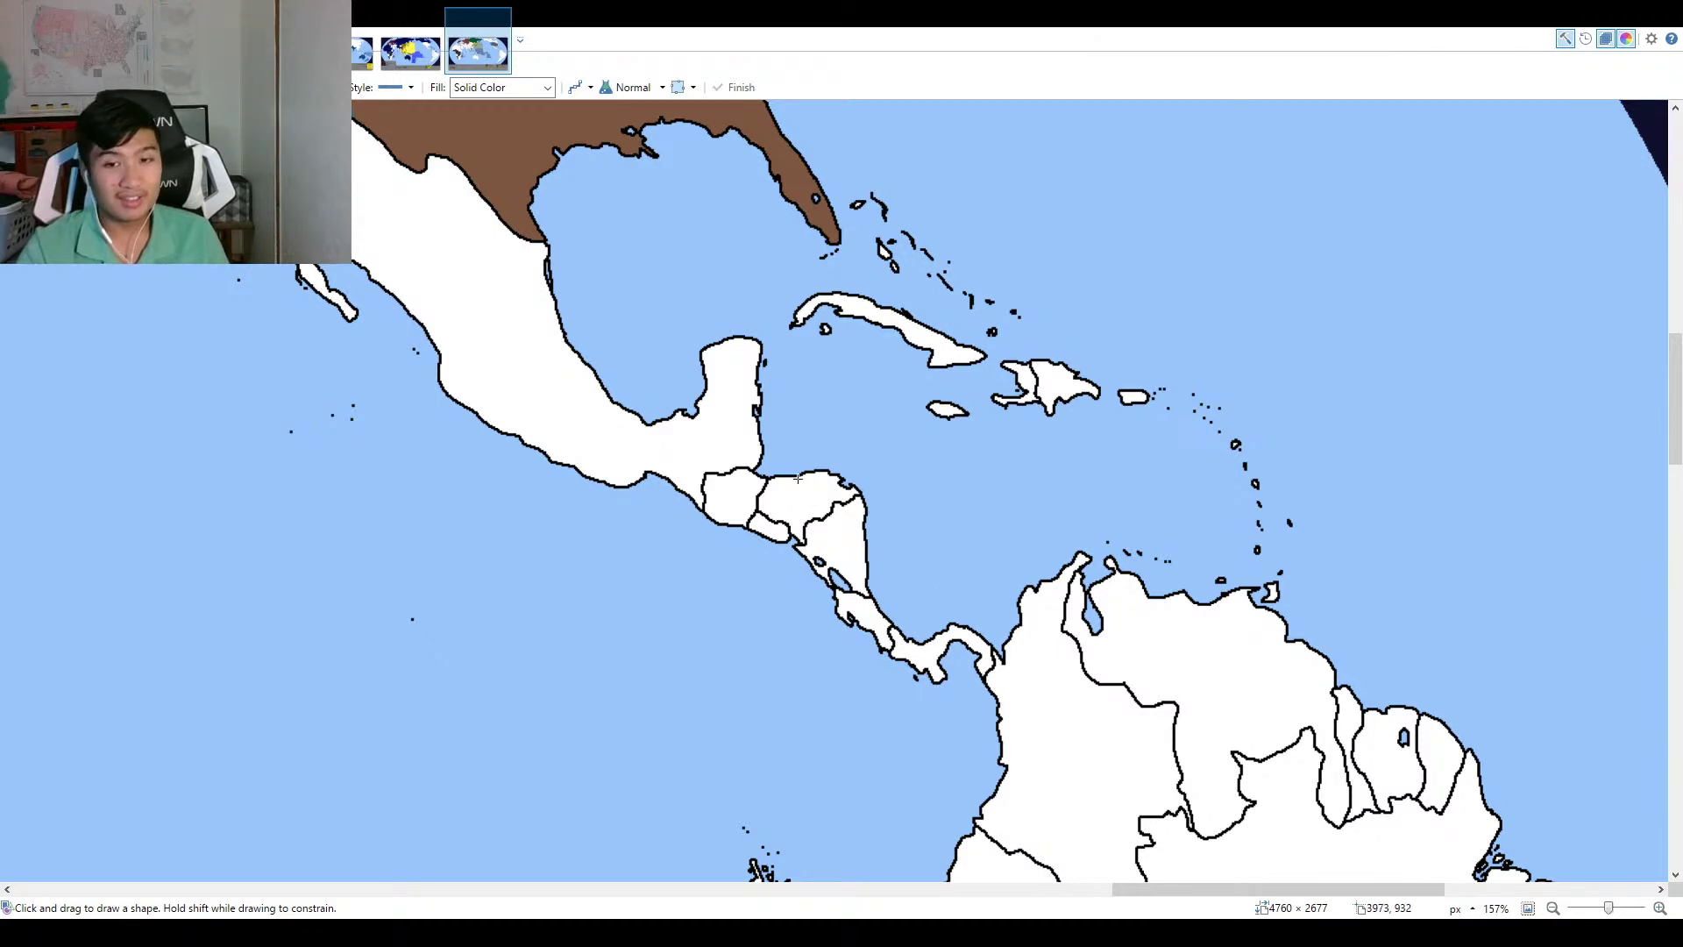
Examine the South American countries from Colombia and Brazil down to the continent's southern tip.
scroll(964, 603, down, 3)
scroll(960, 509, down, 3)
scroll(955, 412, up, 2)
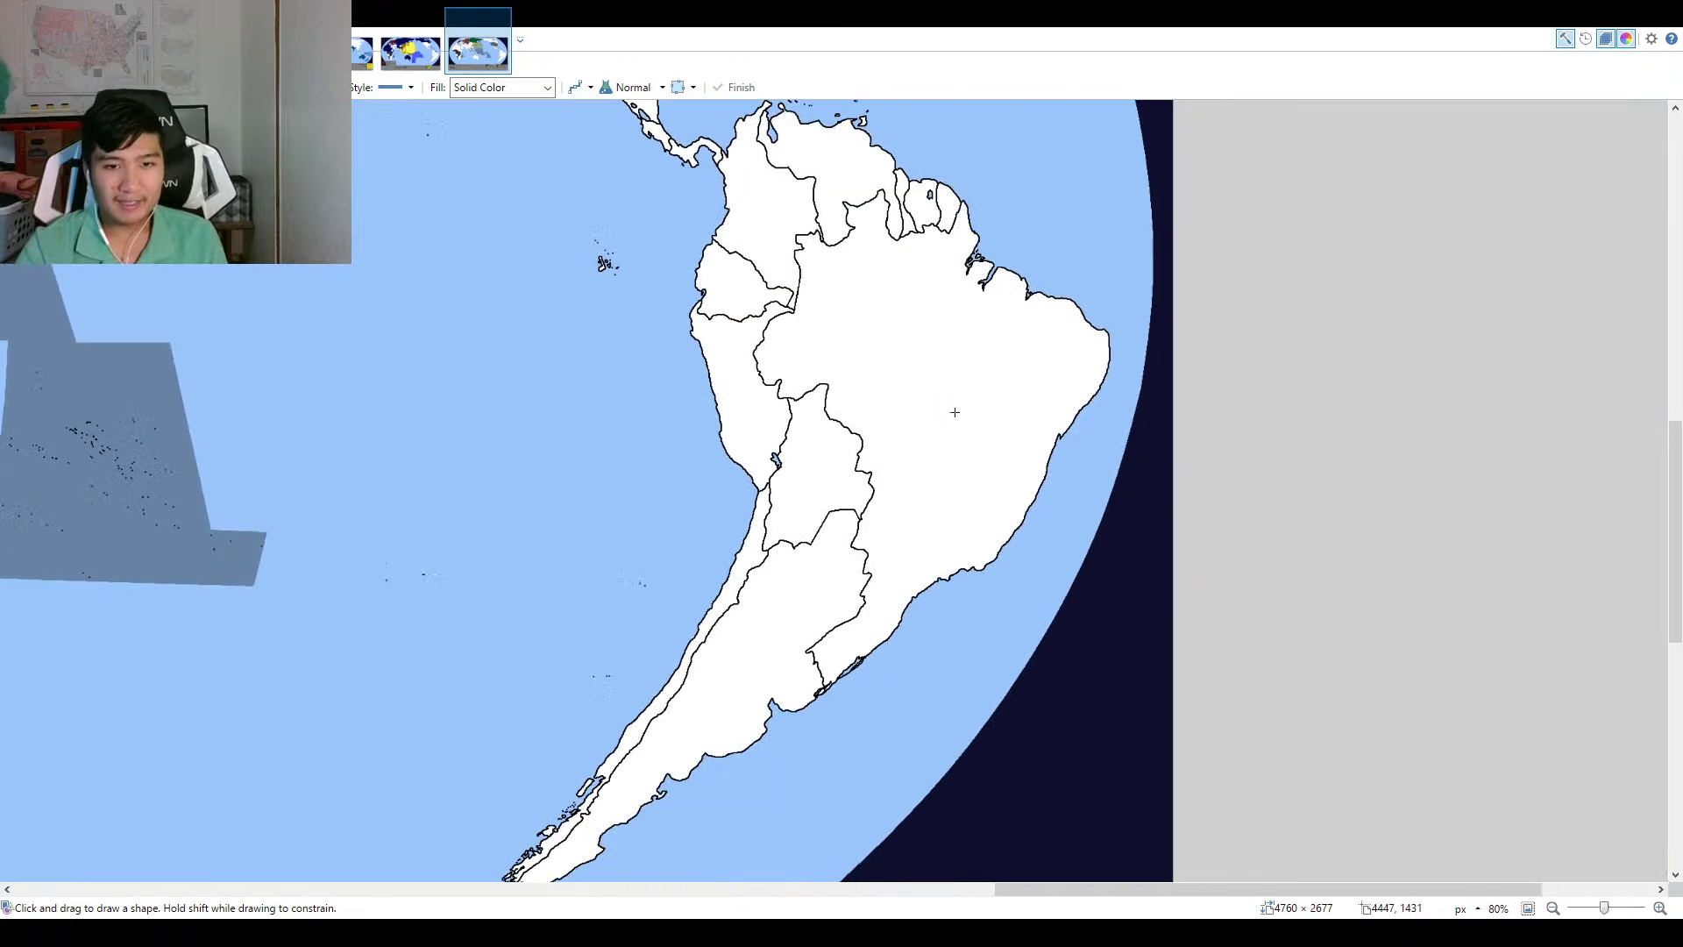
scroll(618, 771, left, 2)
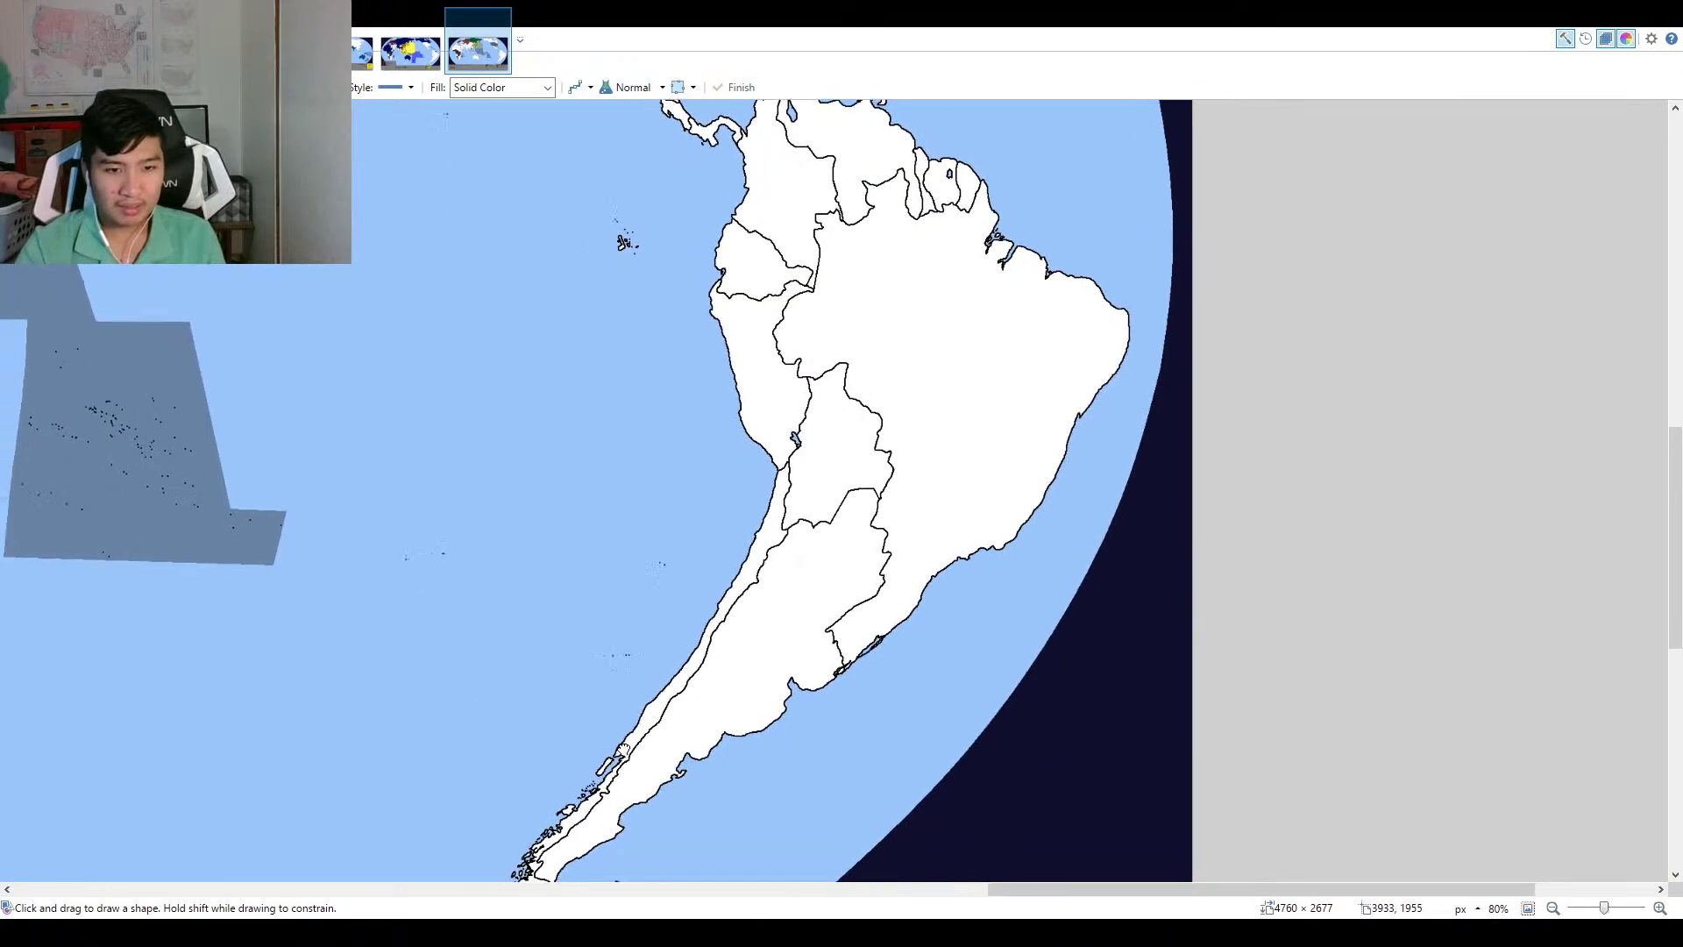
scroll(622, 806, down, 3)
scroll(631, 859, up, 3)
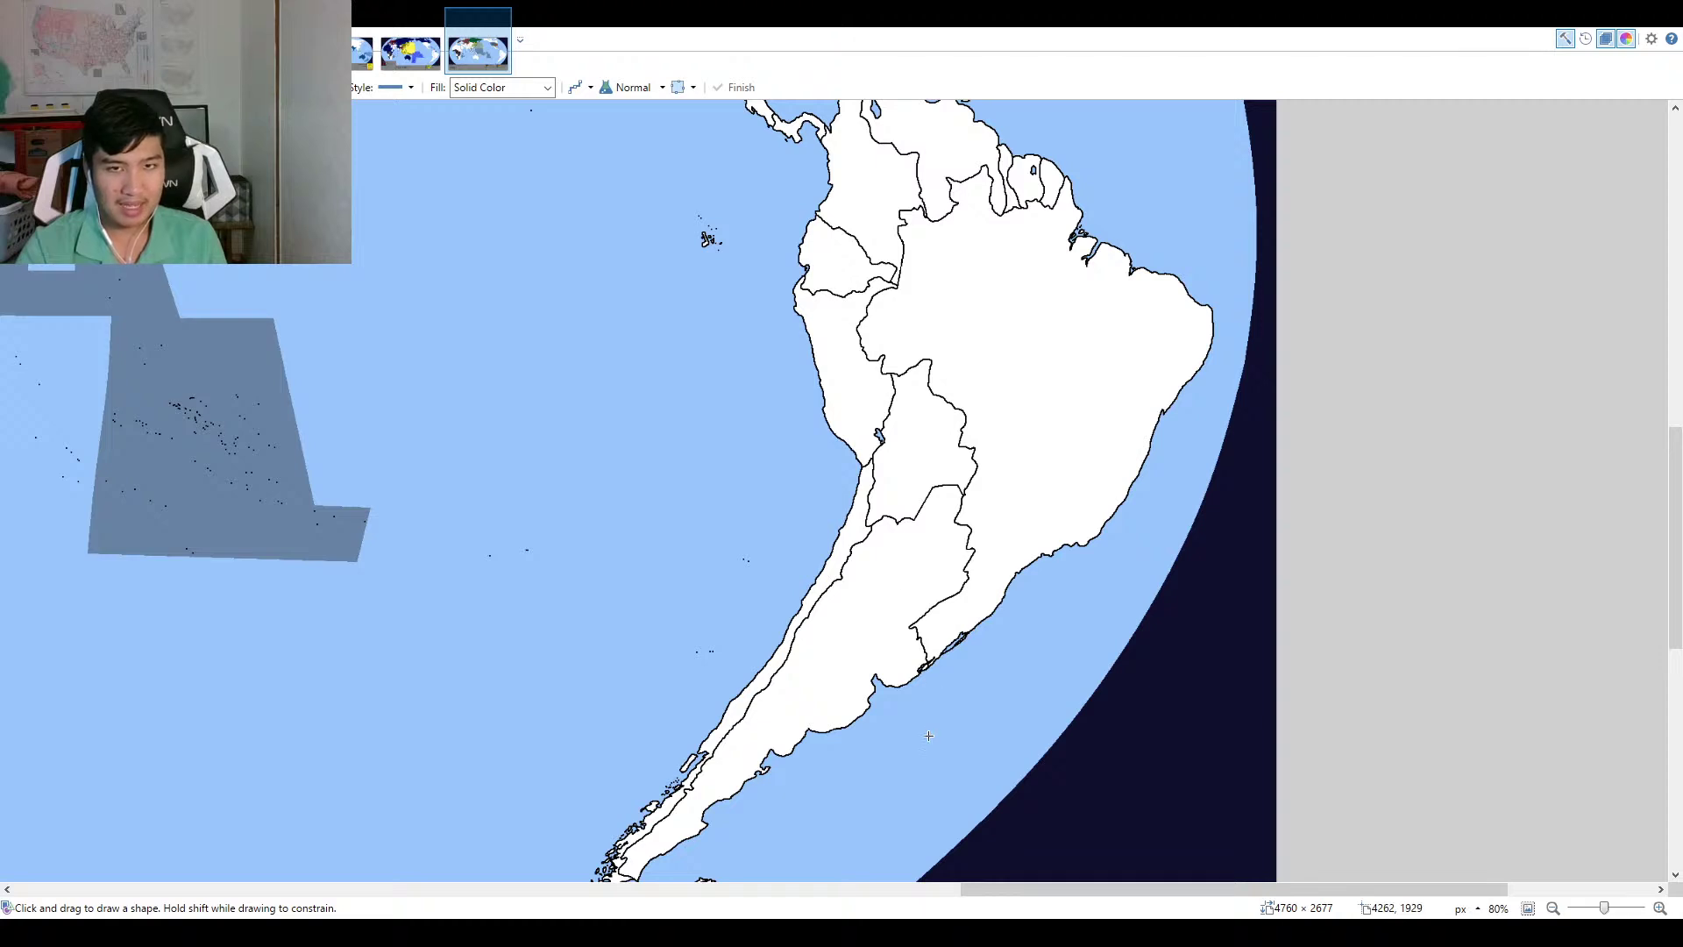
scroll(834, 481, up, 3)
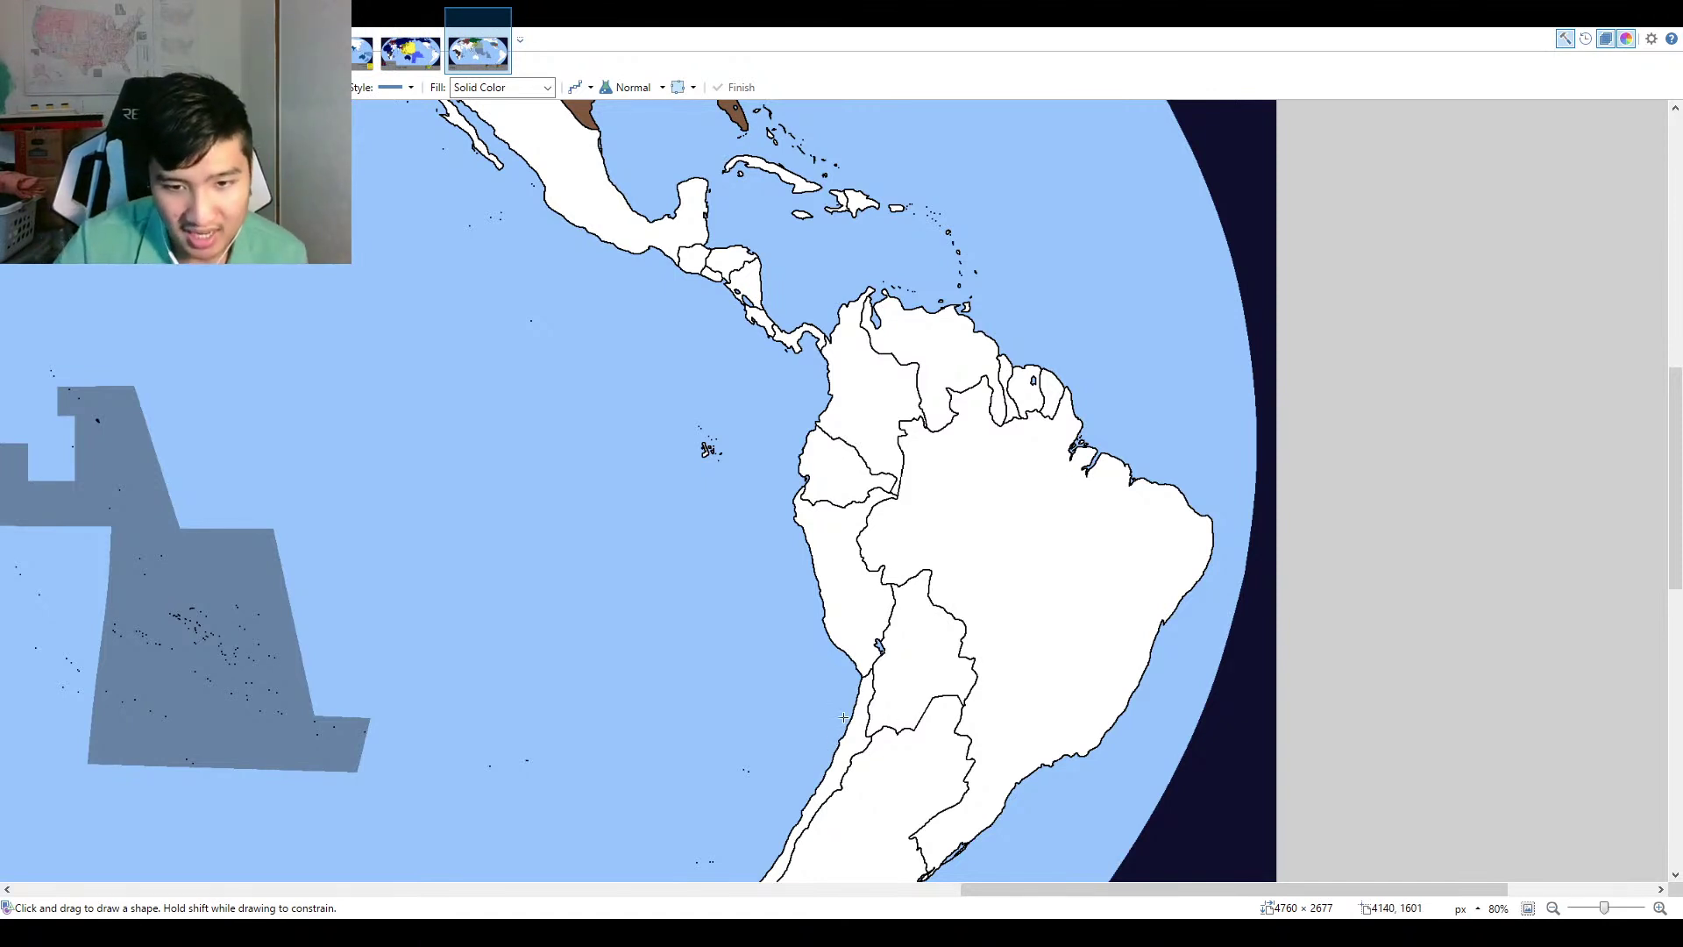
scroll(843, 717, down, 1)
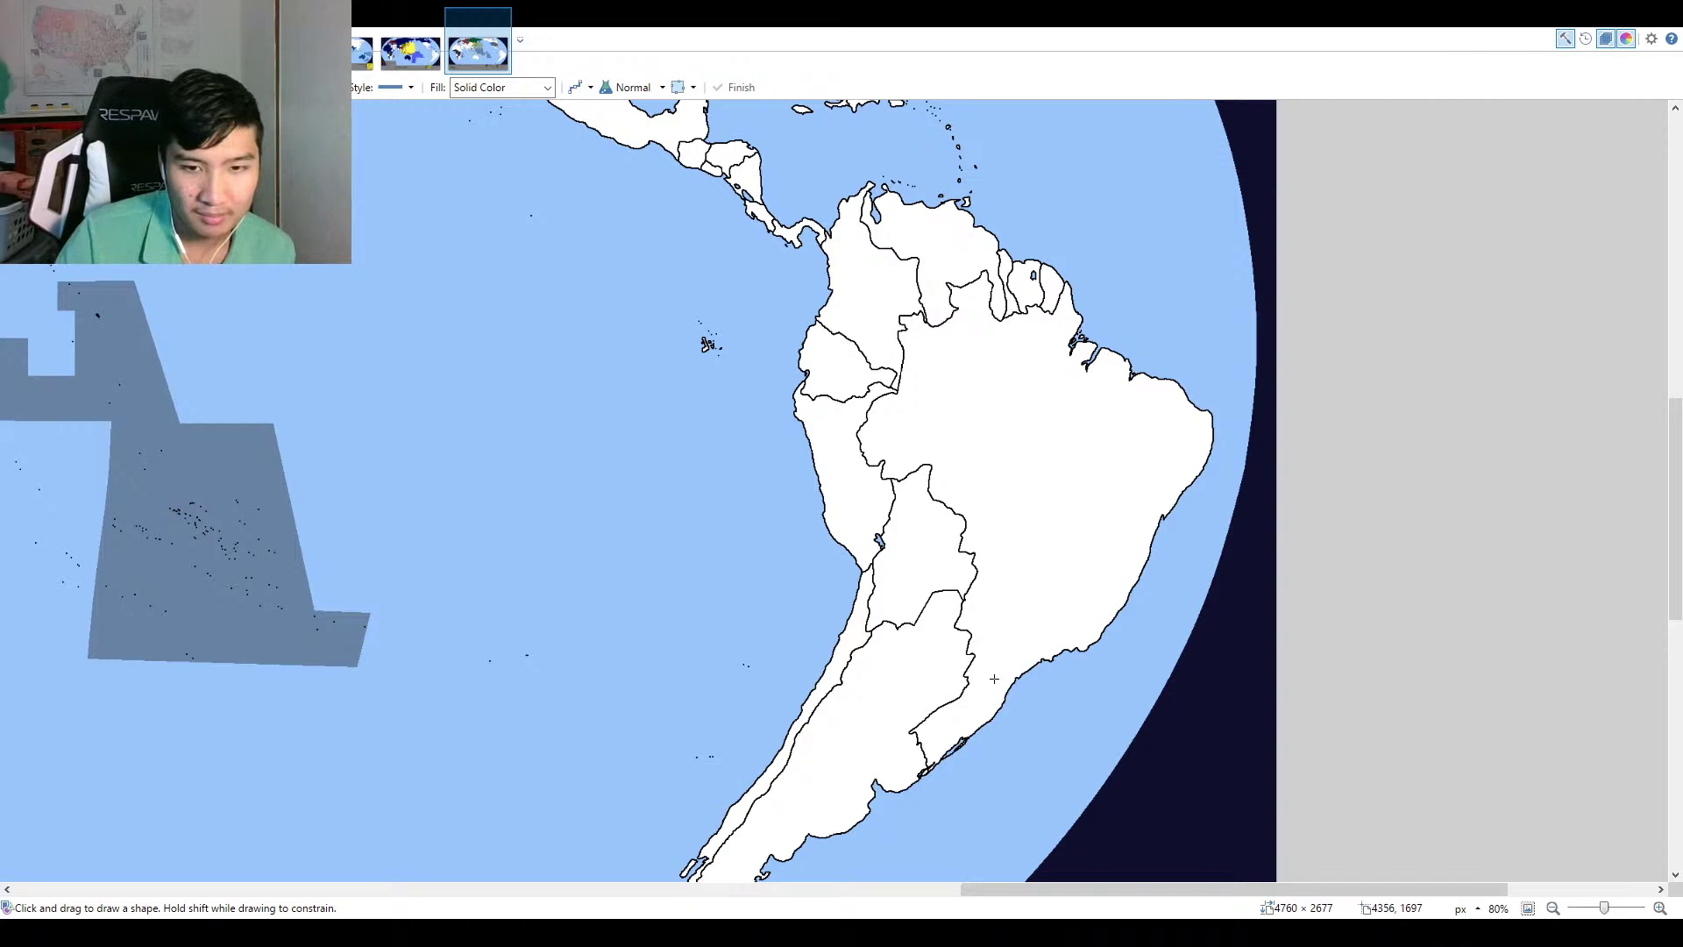
scroll(805, 511, down, 3)
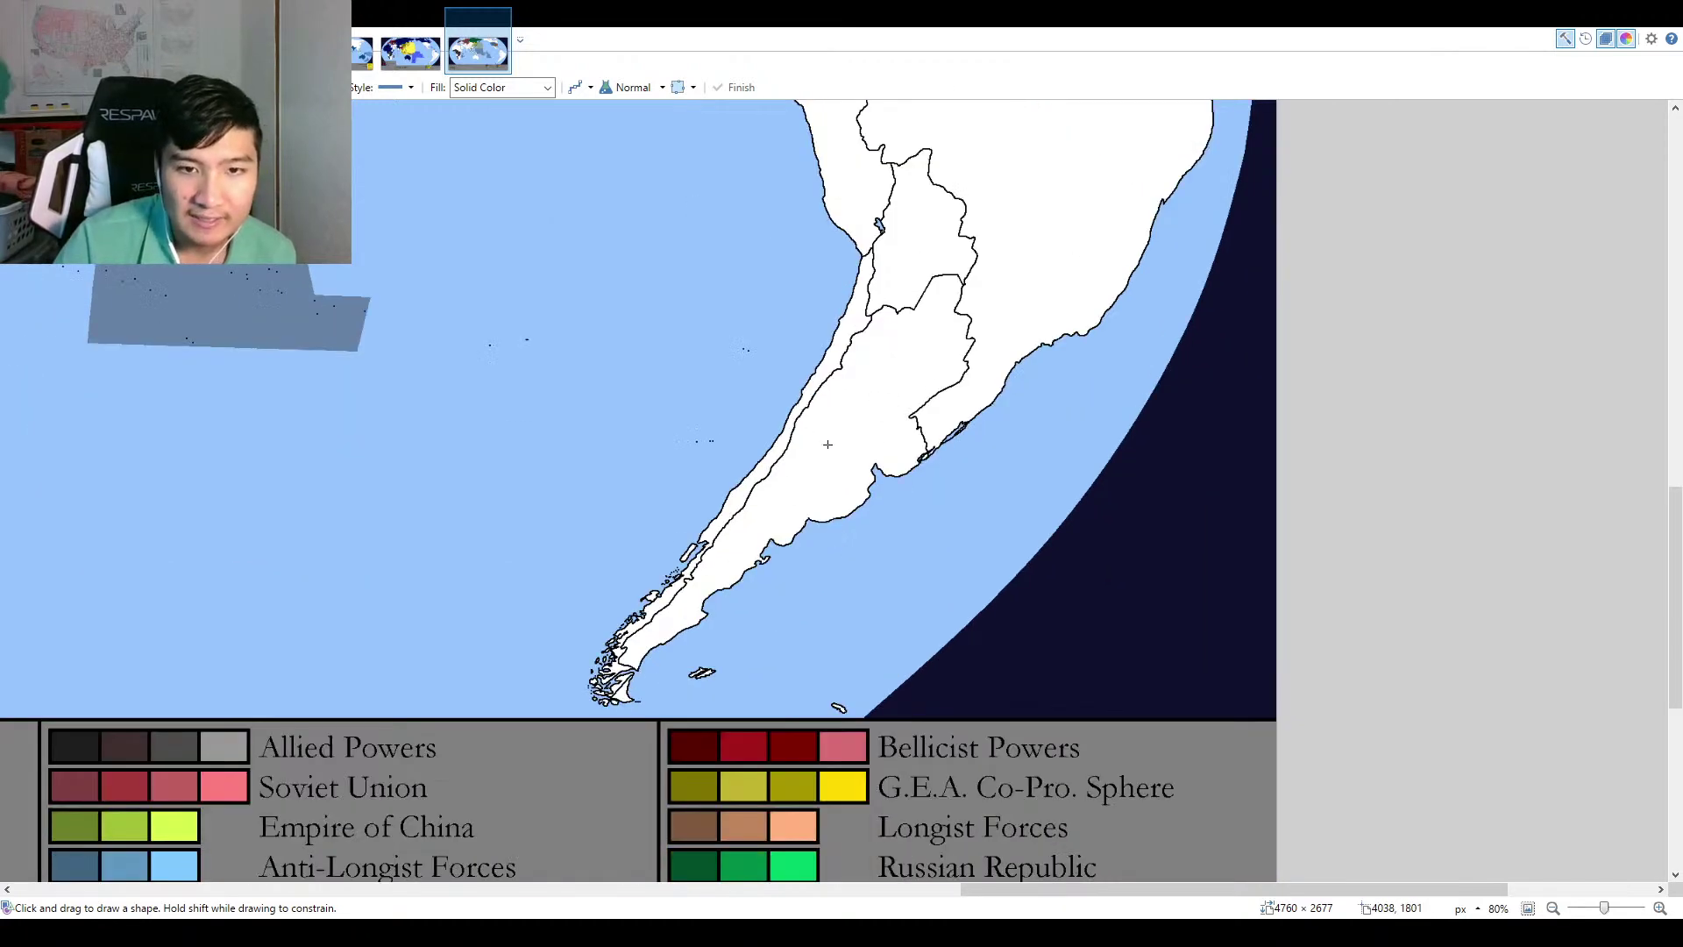
scroll(876, 478, up, 1)
scroll(892, 680, up, 2)
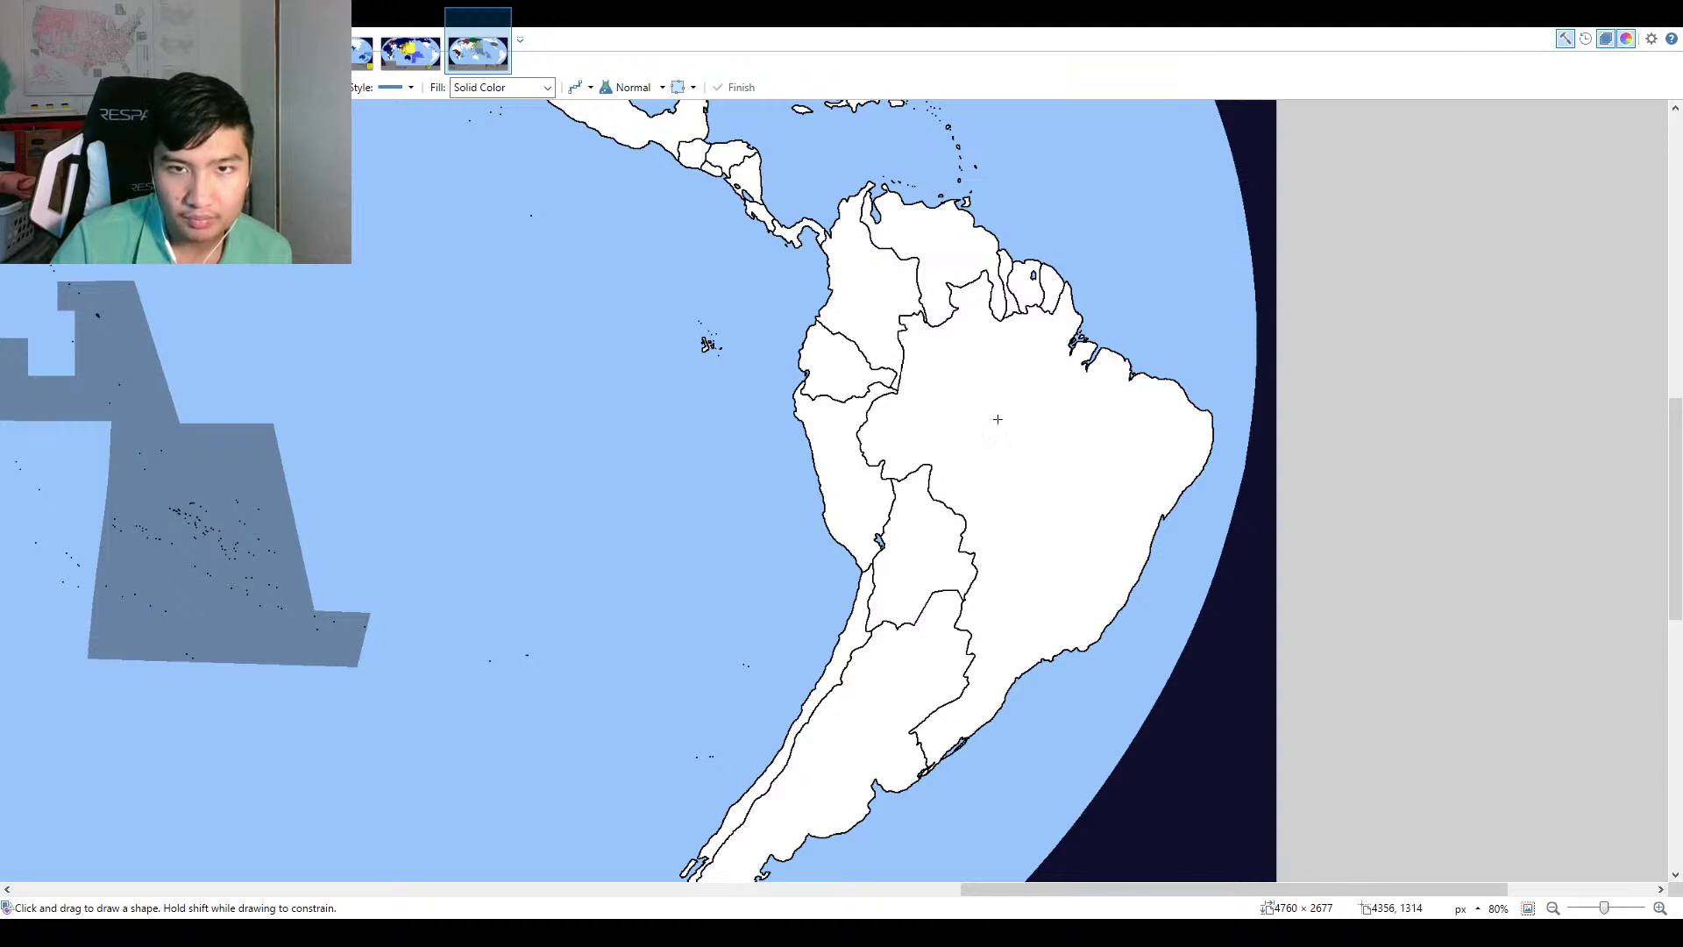
Look over northern South America, Mexico and the divided United States, finishing with the whole 1938 map in view.
drag(1045, 301, 943, 538)
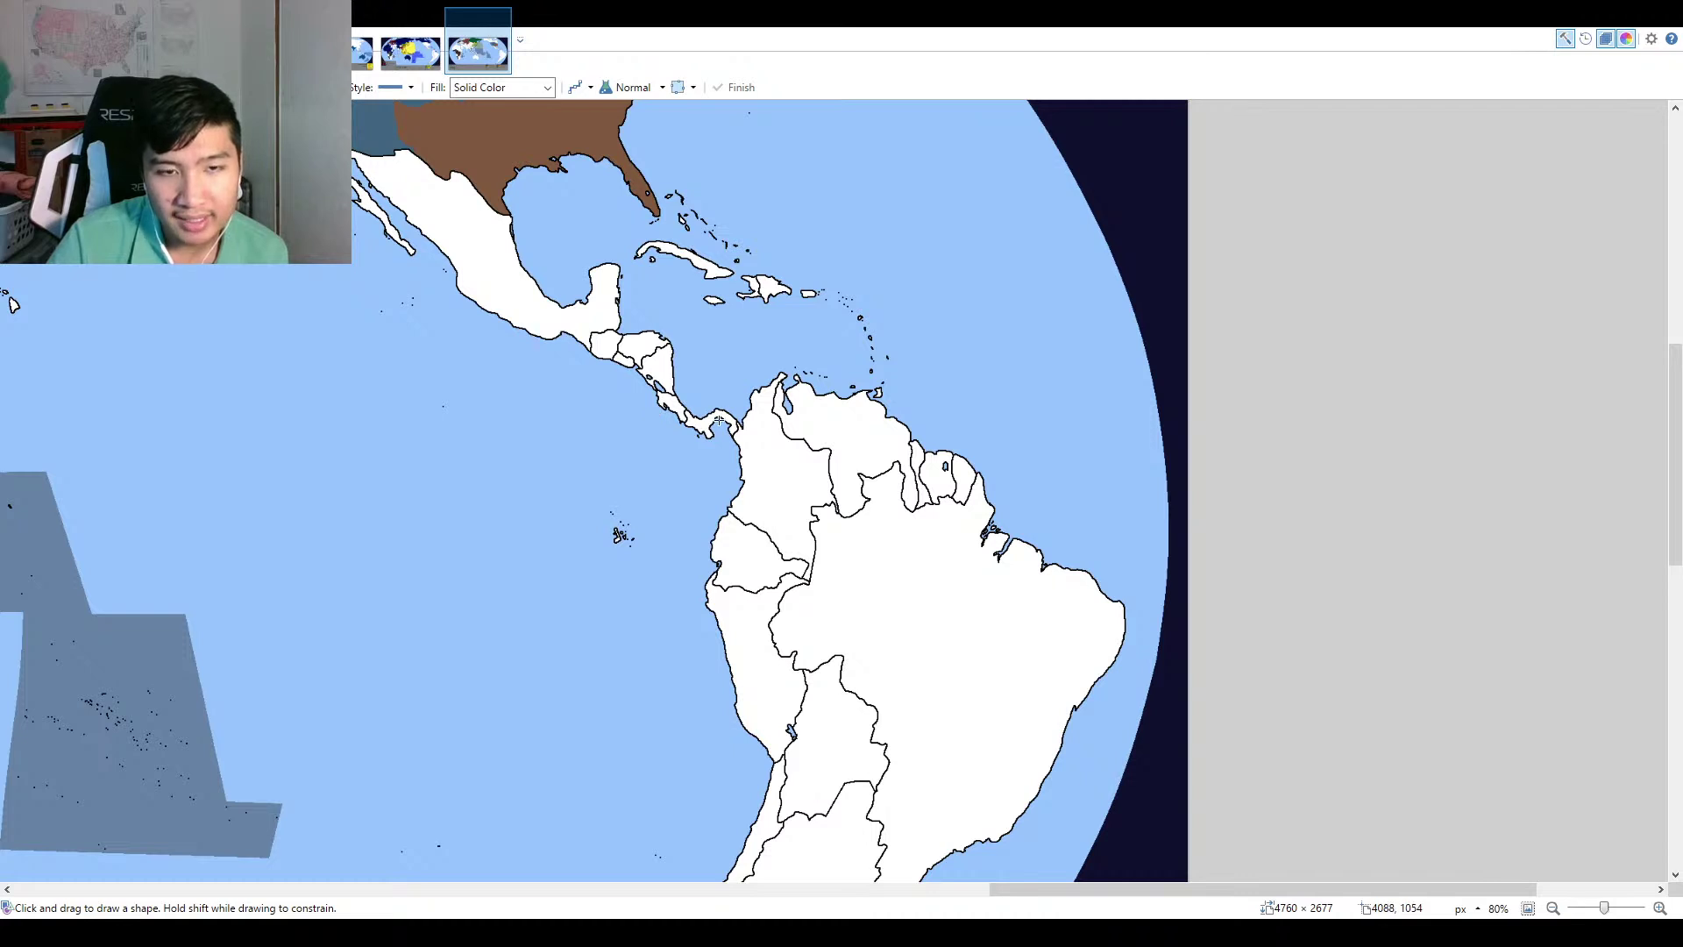
drag(534, 413, 740, 583)
drag(985, 627, 821, 497)
drag(623, 374, 693, 545)
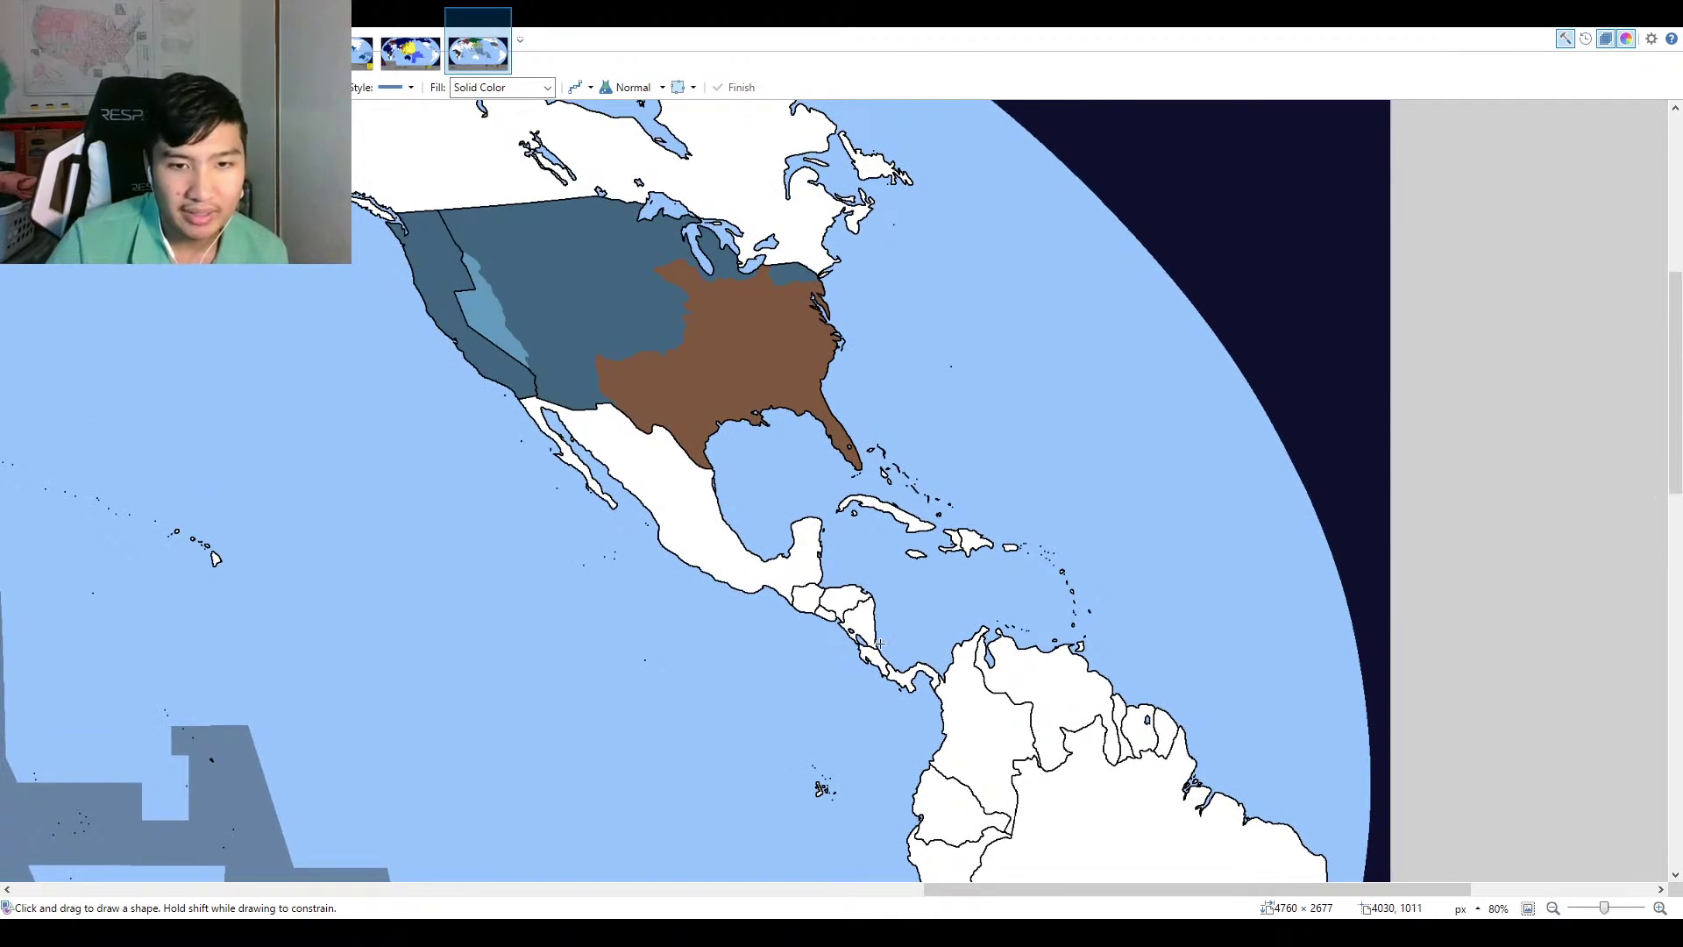
click(1530, 909)
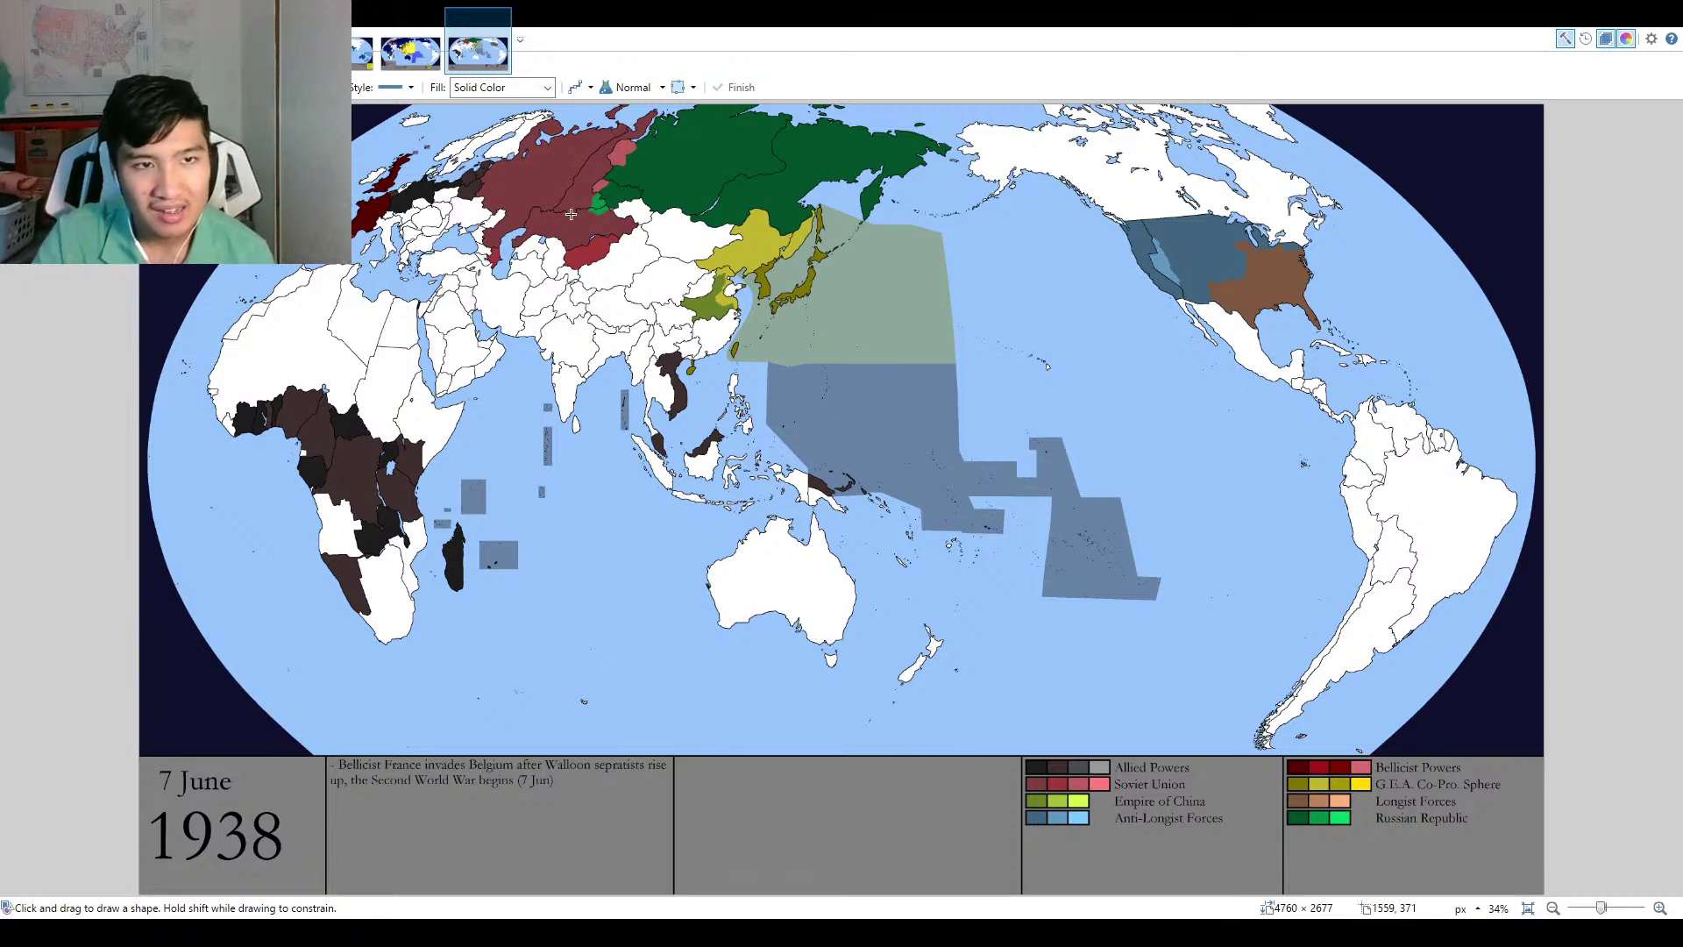
Examine Europe from Bellicist France and Britain across the Allied territories to the western Soviet Union.
scroll(396, 189, up, 8)
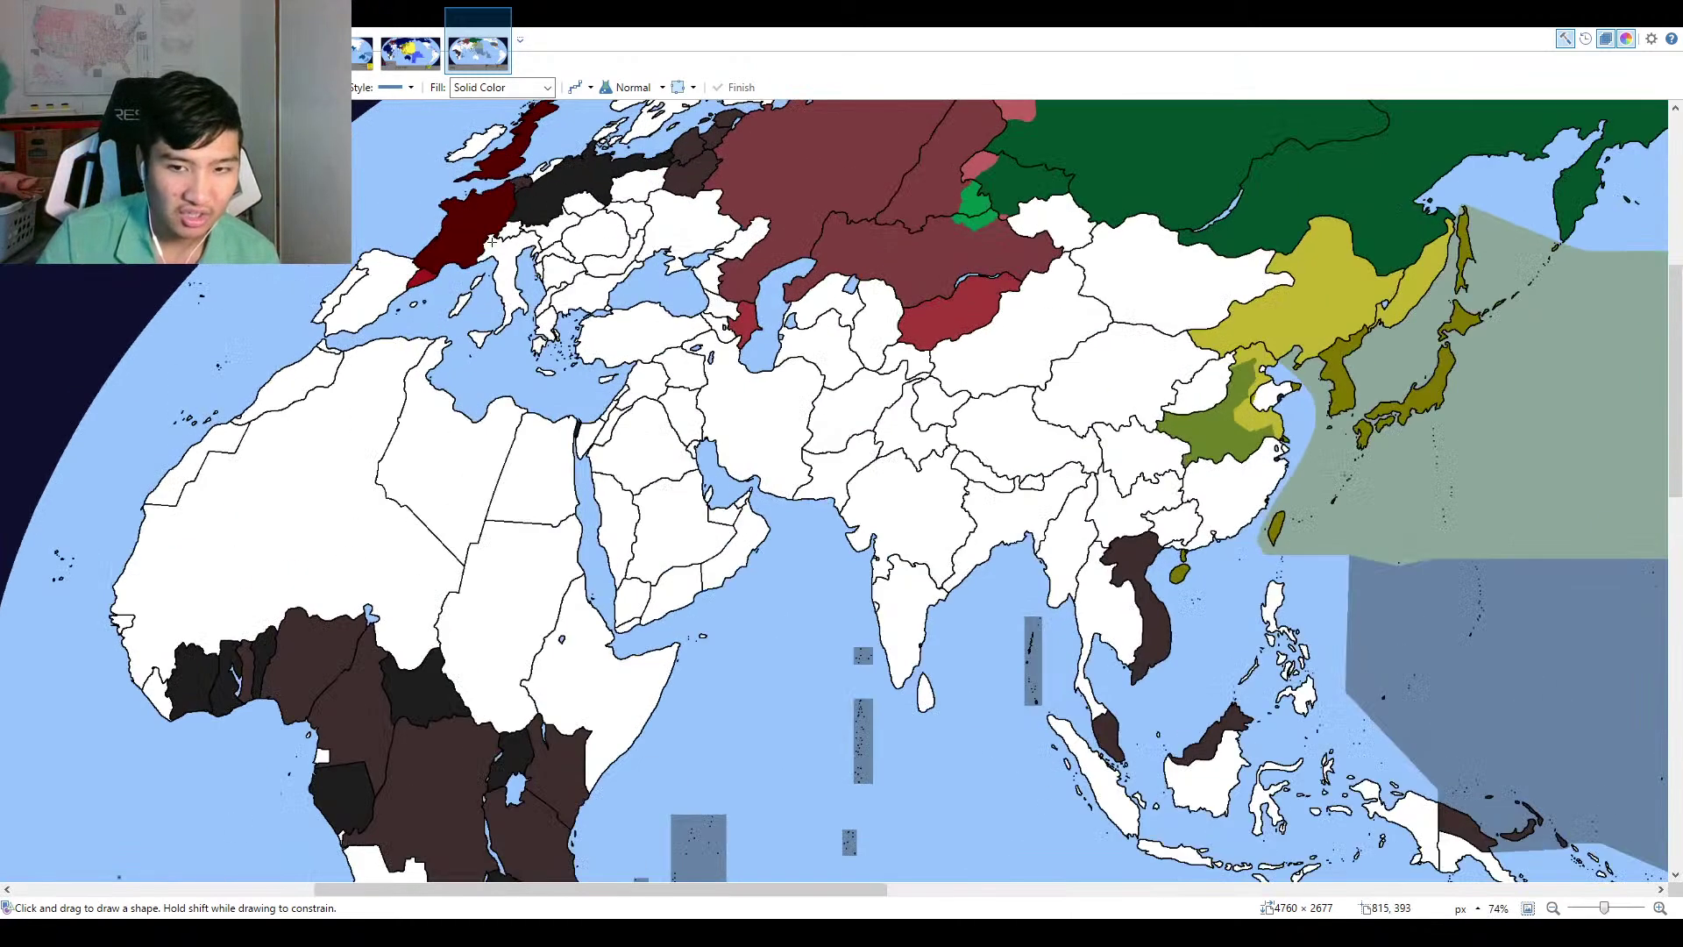
scroll(601, 386, down, 4)
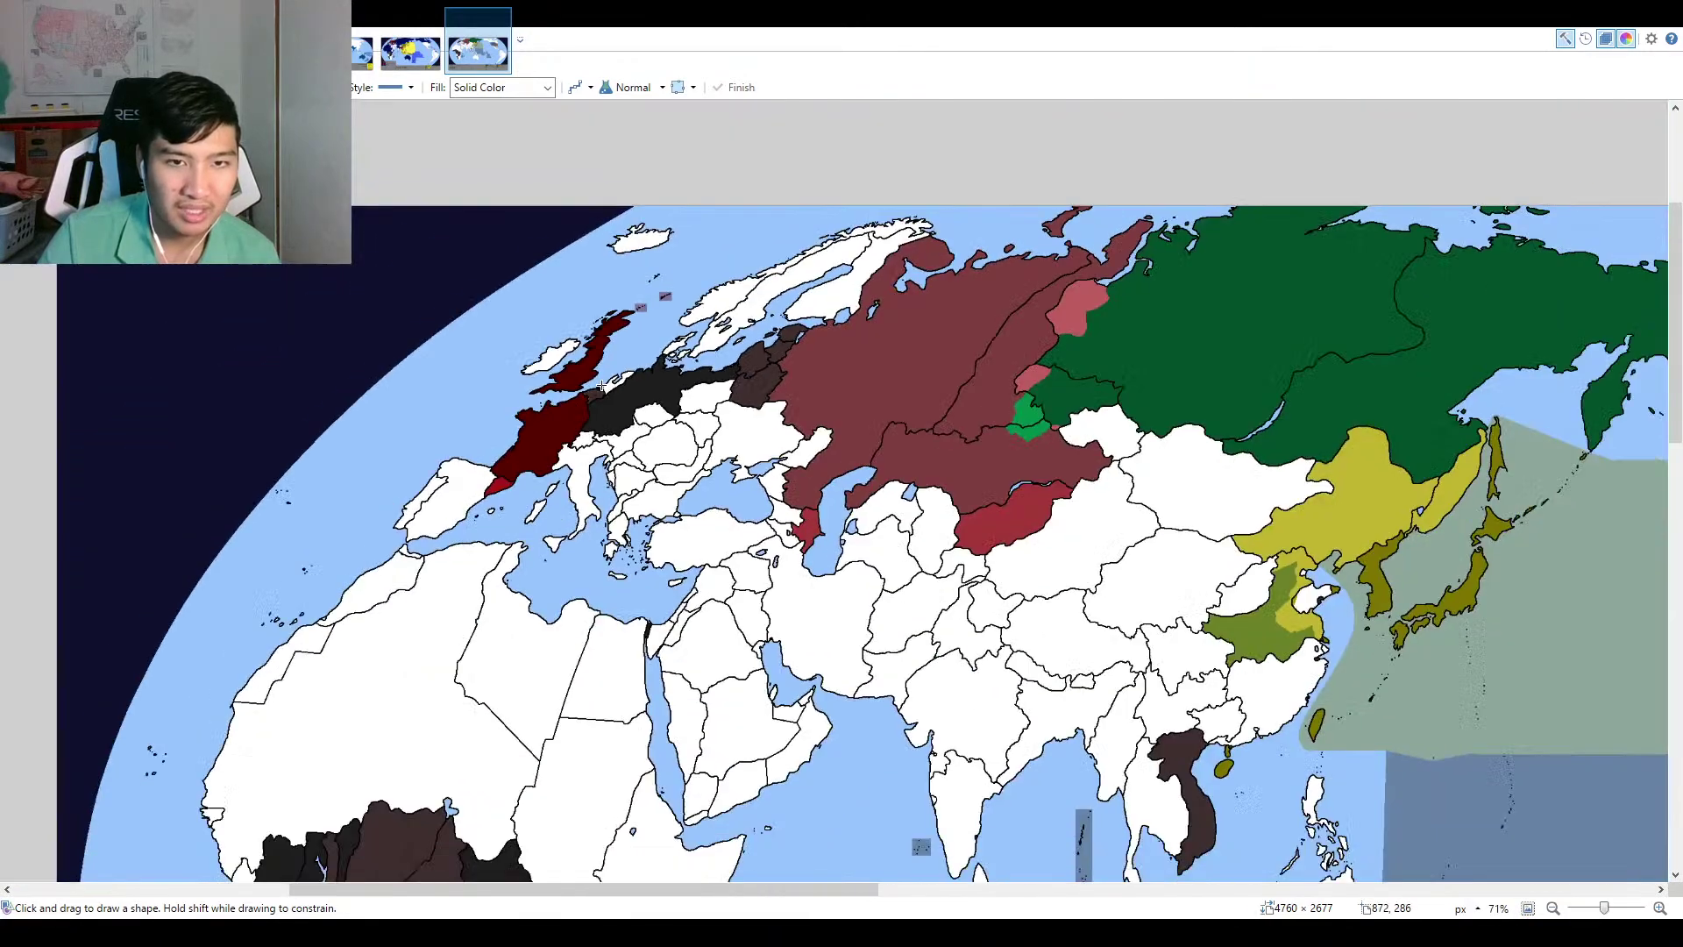
scroll(601, 386, up, 3)
scroll(513, 378, down, 6)
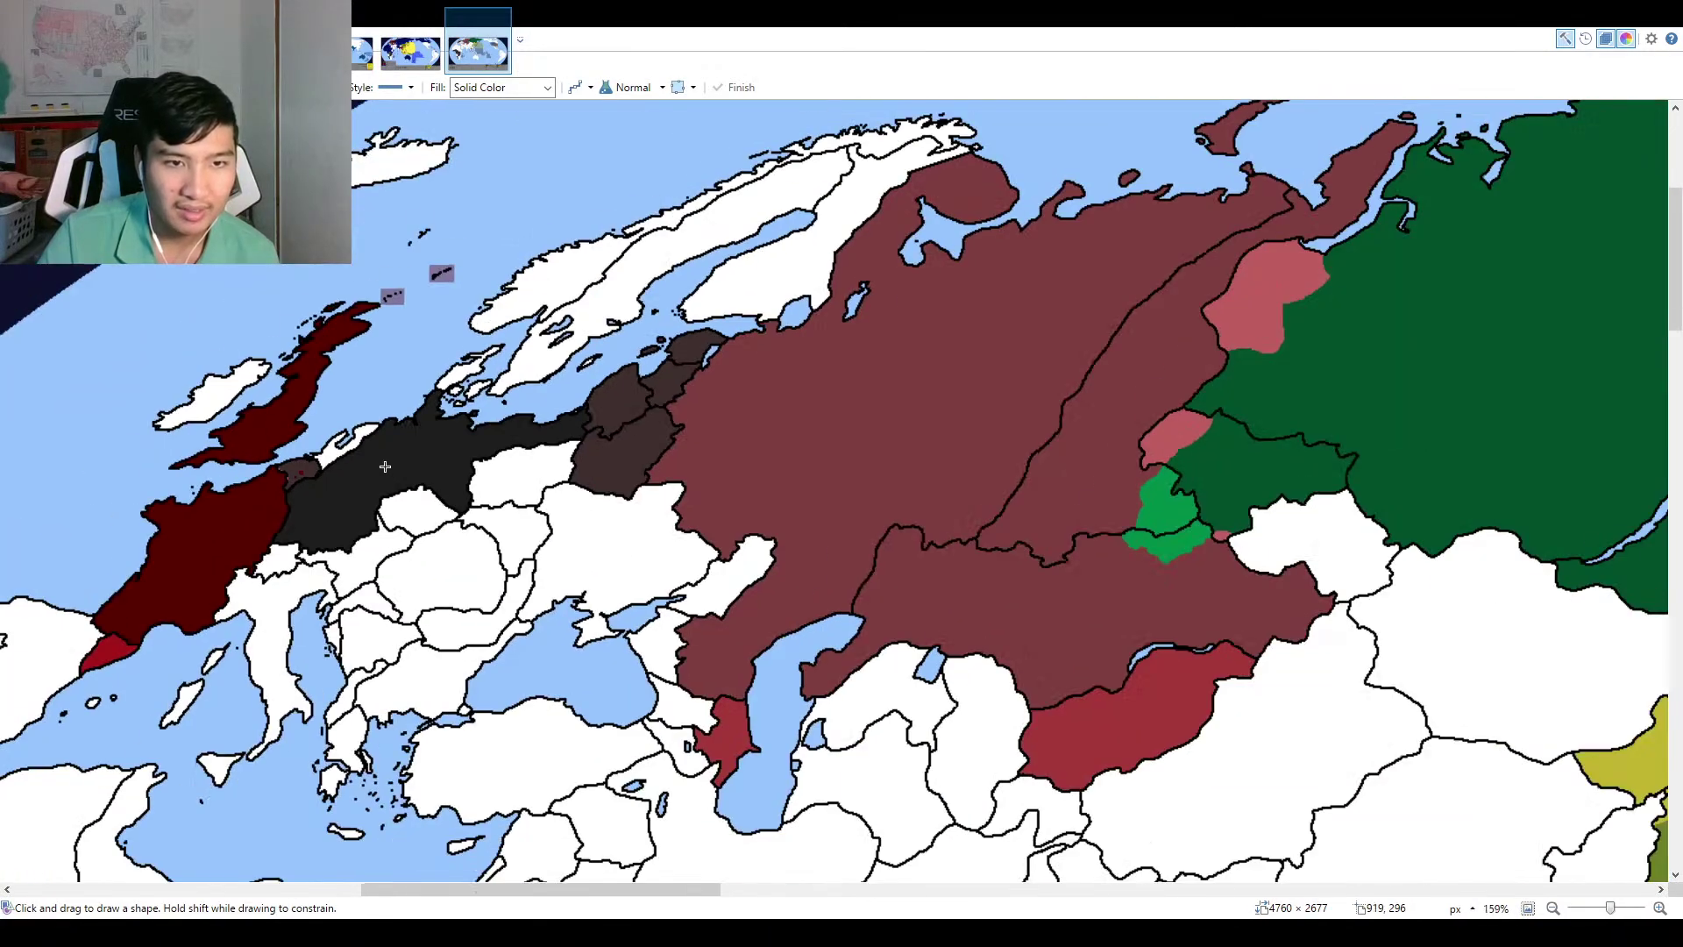
drag(1004, 714, 1126, 561)
scroll(985, 452, up, 4)
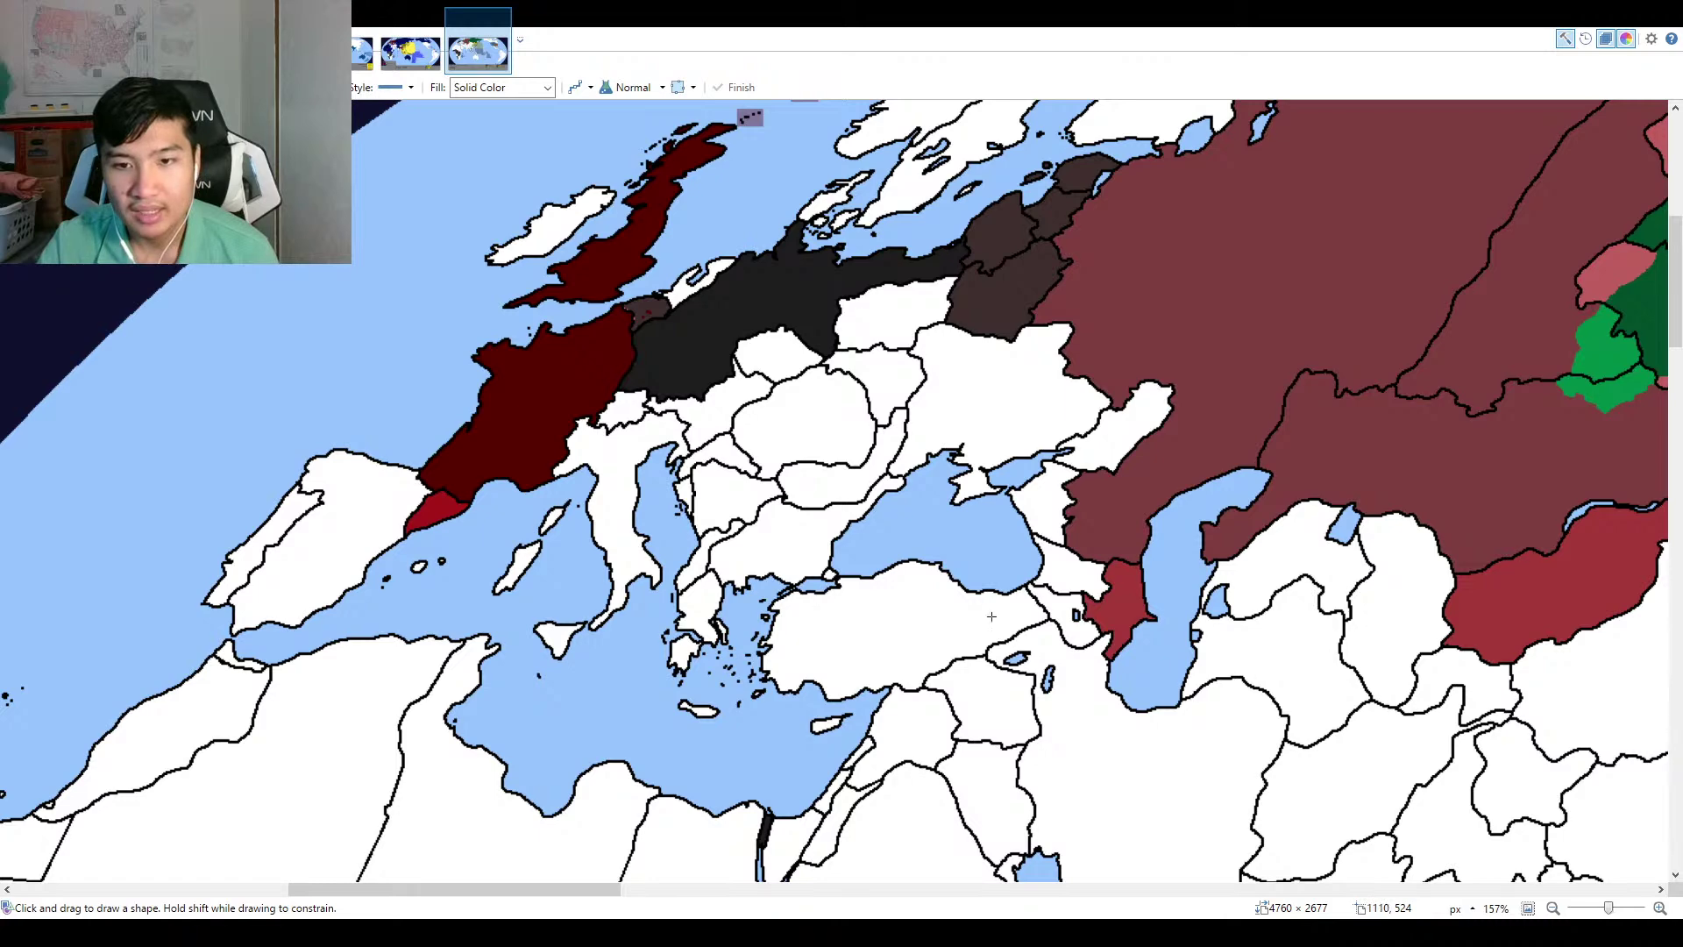
drag(983, 656, 1003, 712)
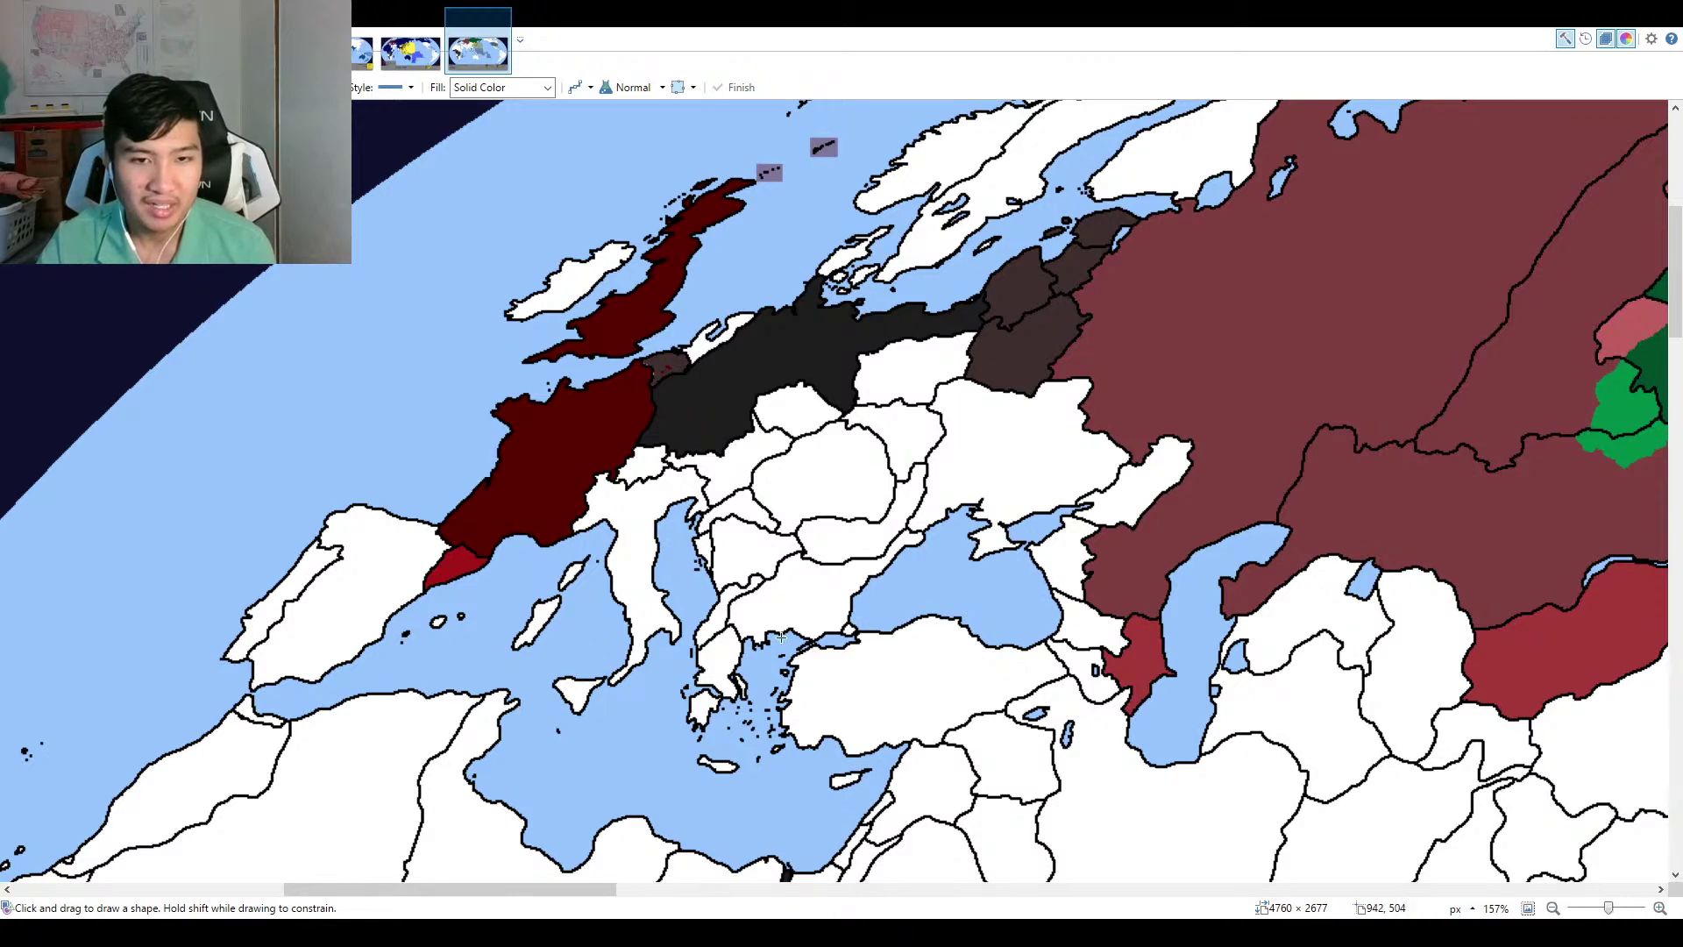
scroll(880, 431, down, 3)
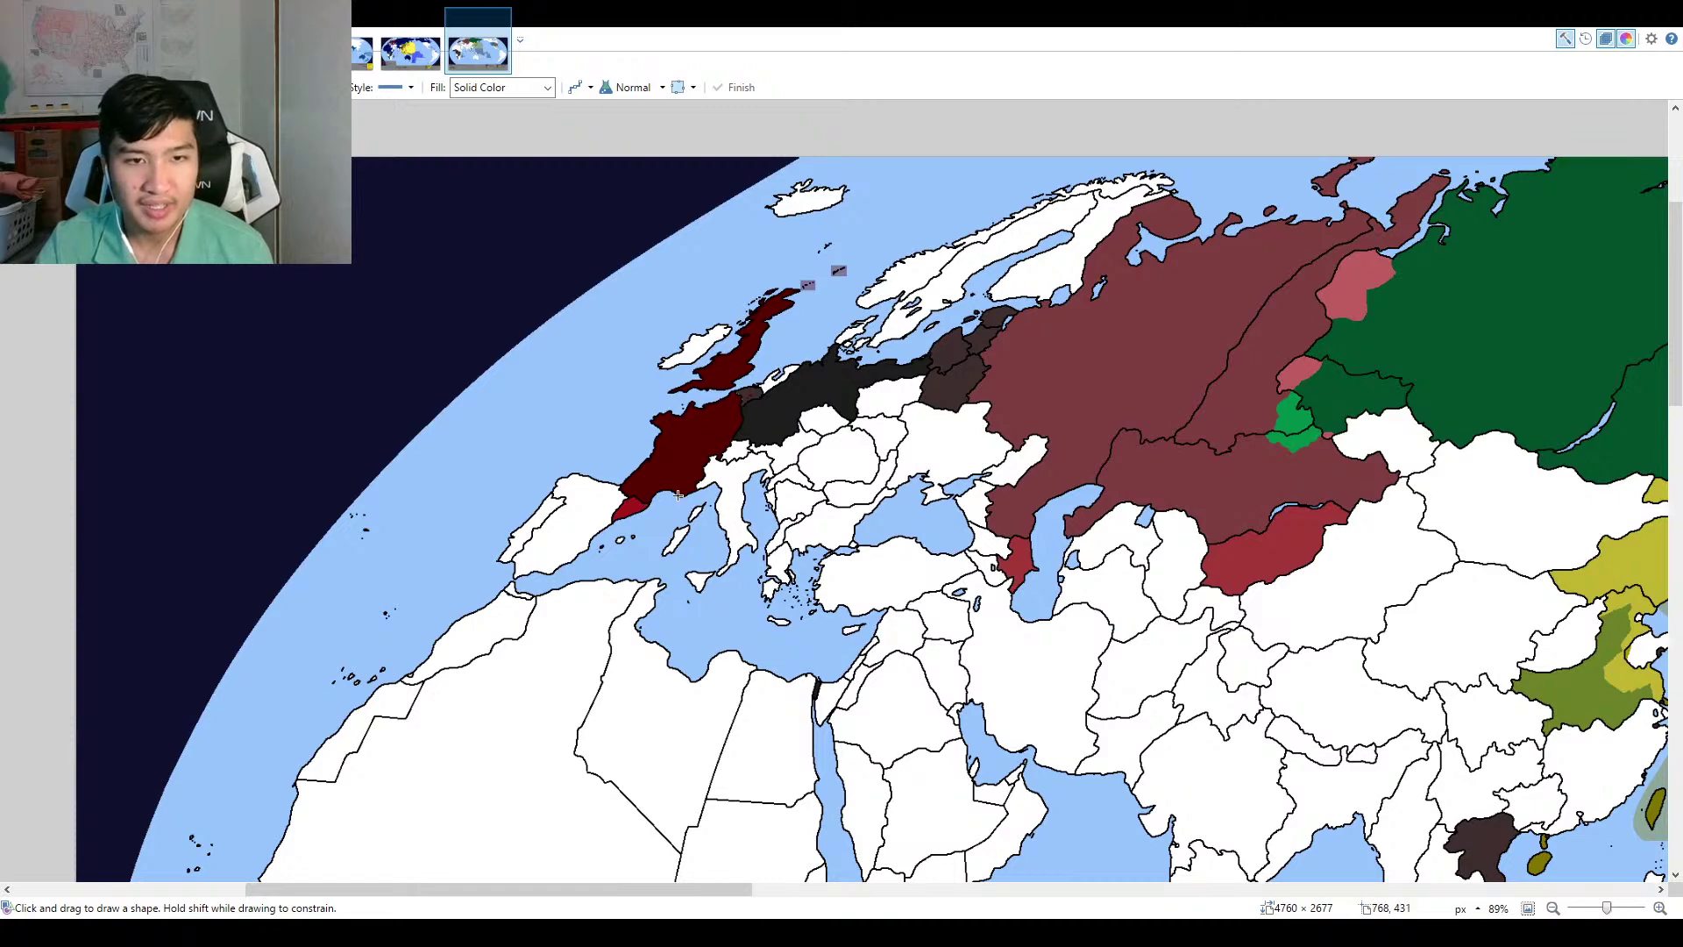
Examine the Iberian Peninsula, northwest Africa and the red Catalan territory beside Bellicist France up close.
scroll(629, 427, up, 3)
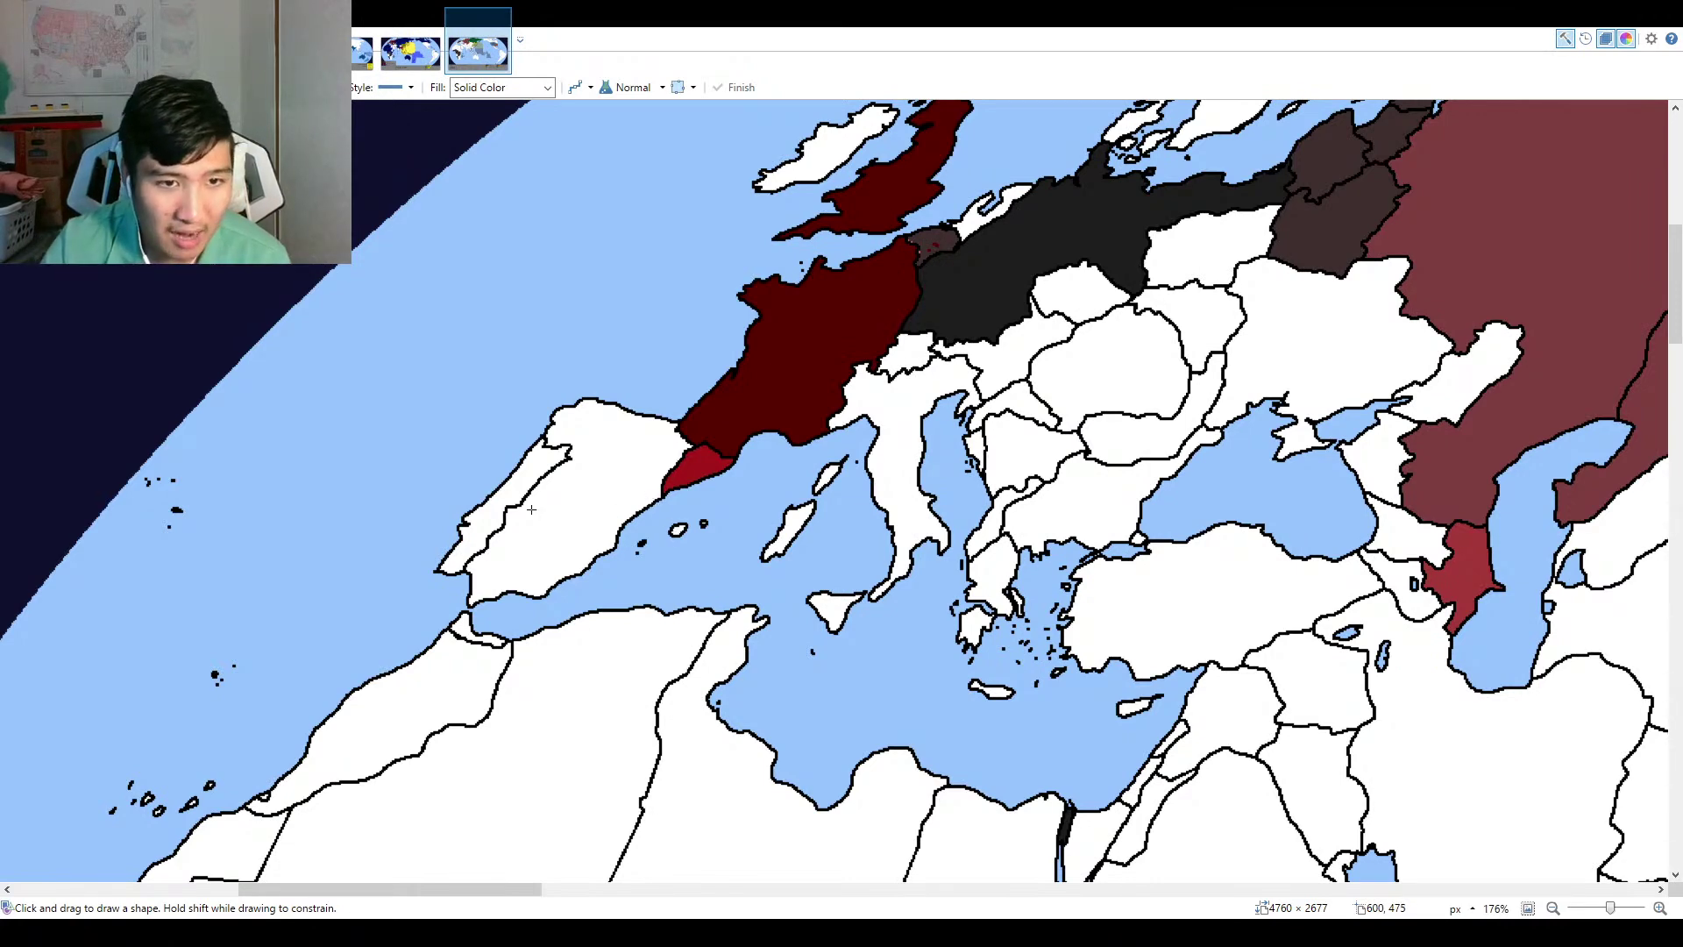
scroll(531, 509, up, 3)
scroll(532, 507, down, 4)
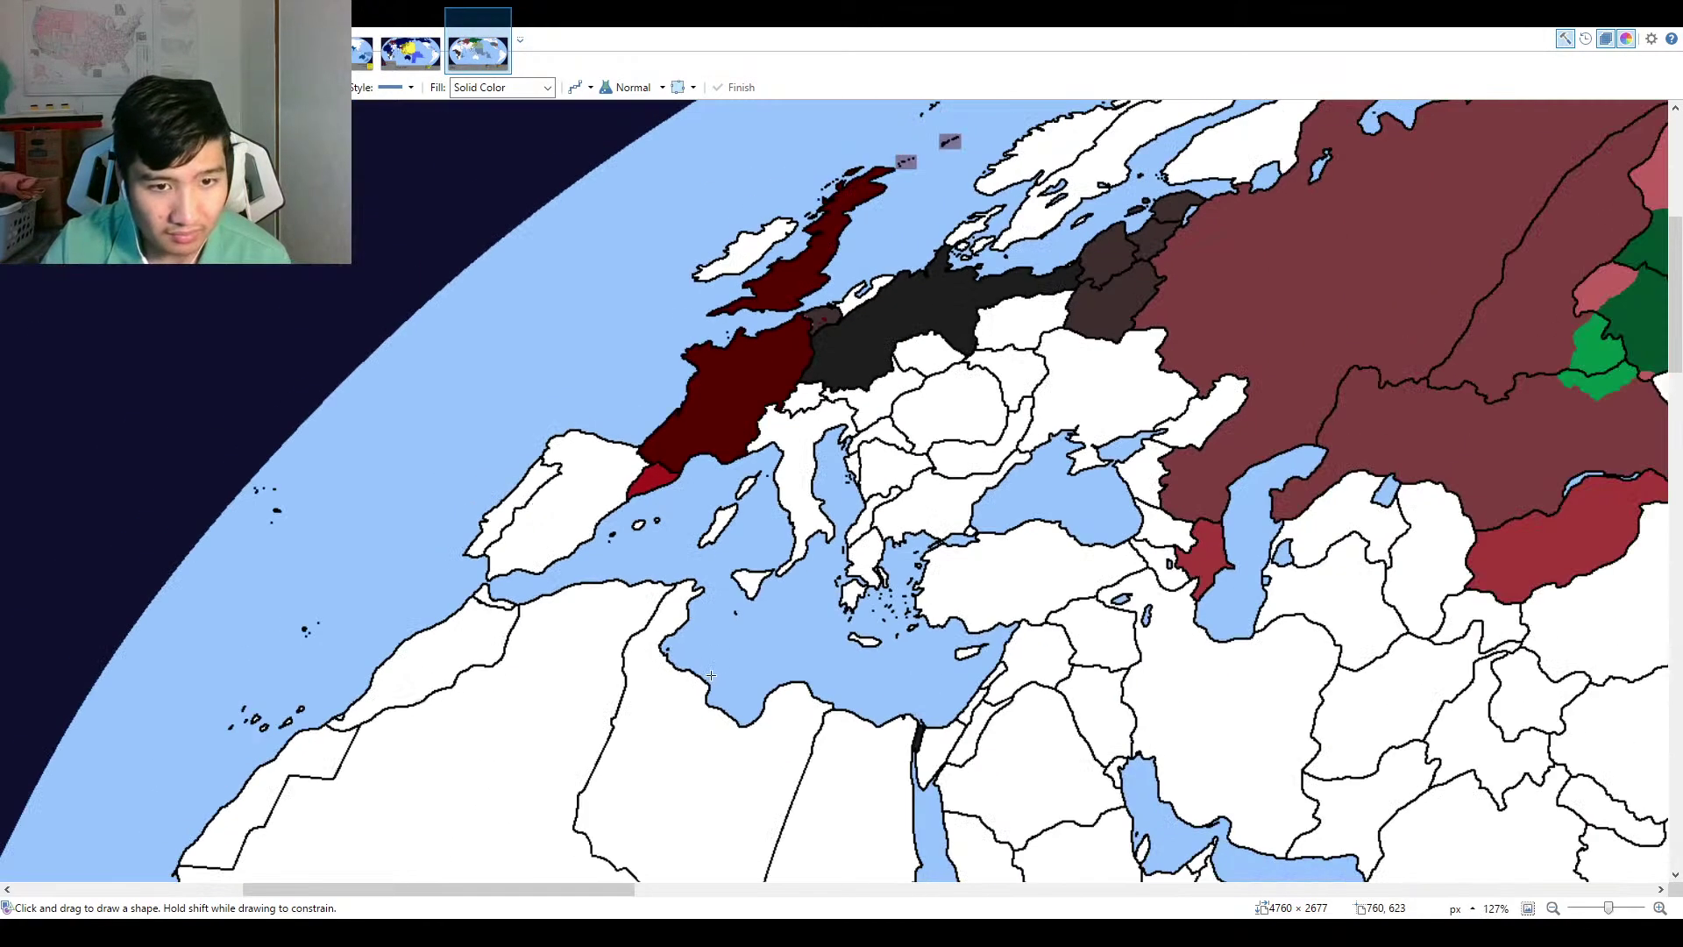
scroll(744, 596, up, 3)
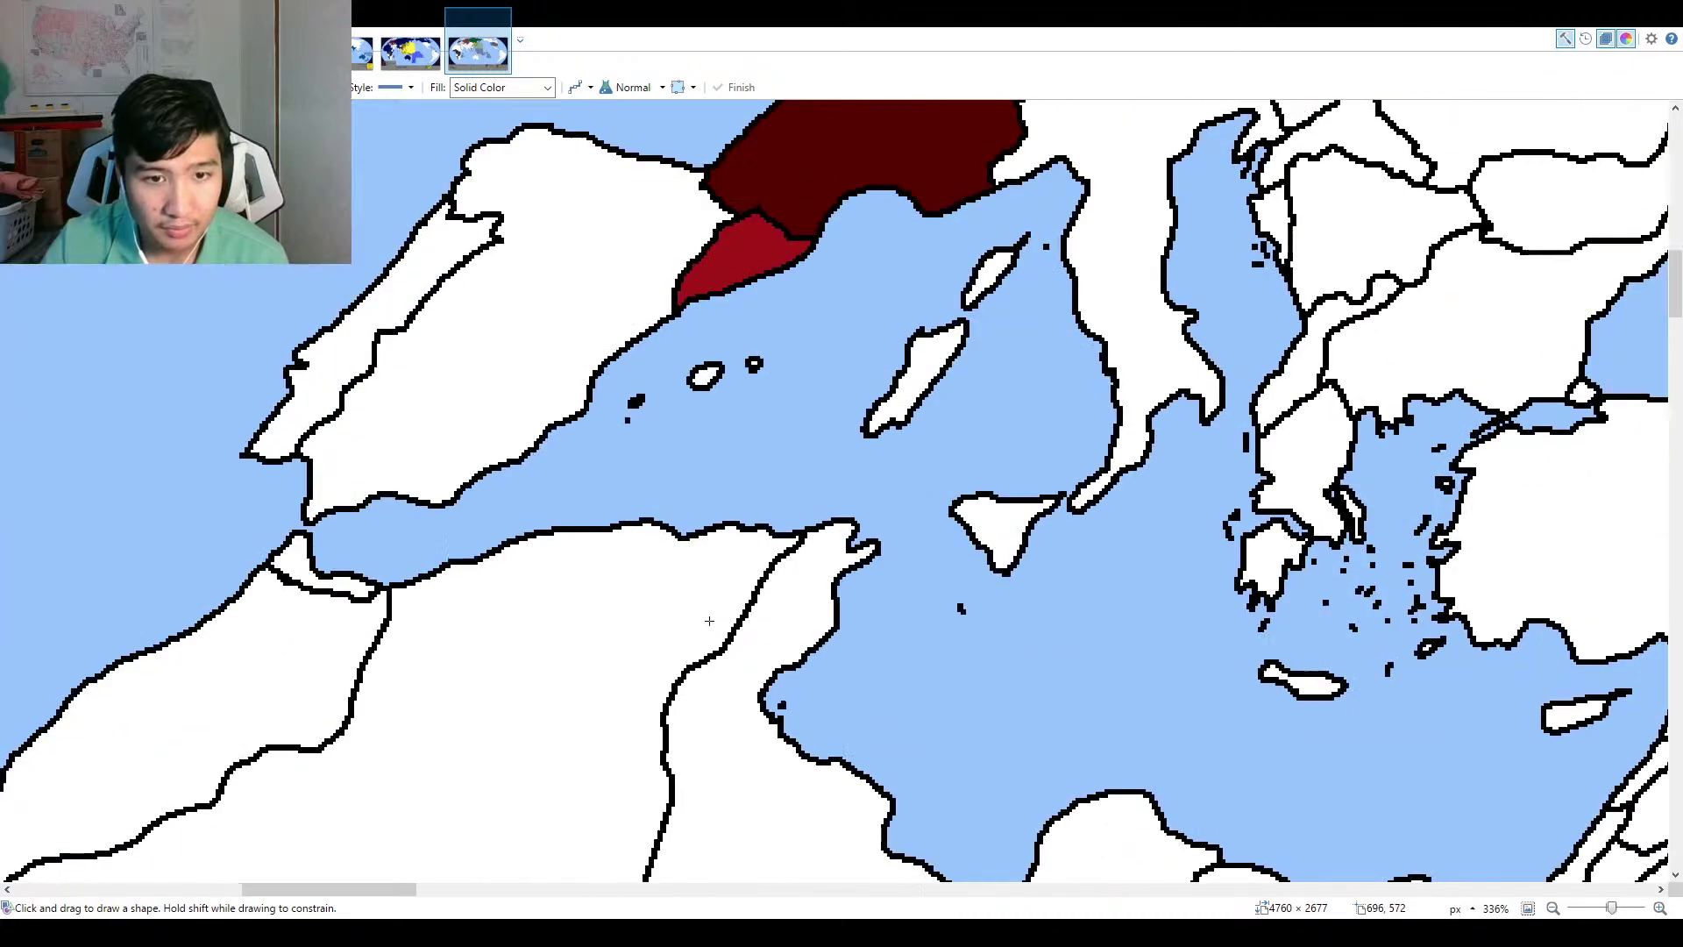
scroll(616, 511, down, 5)
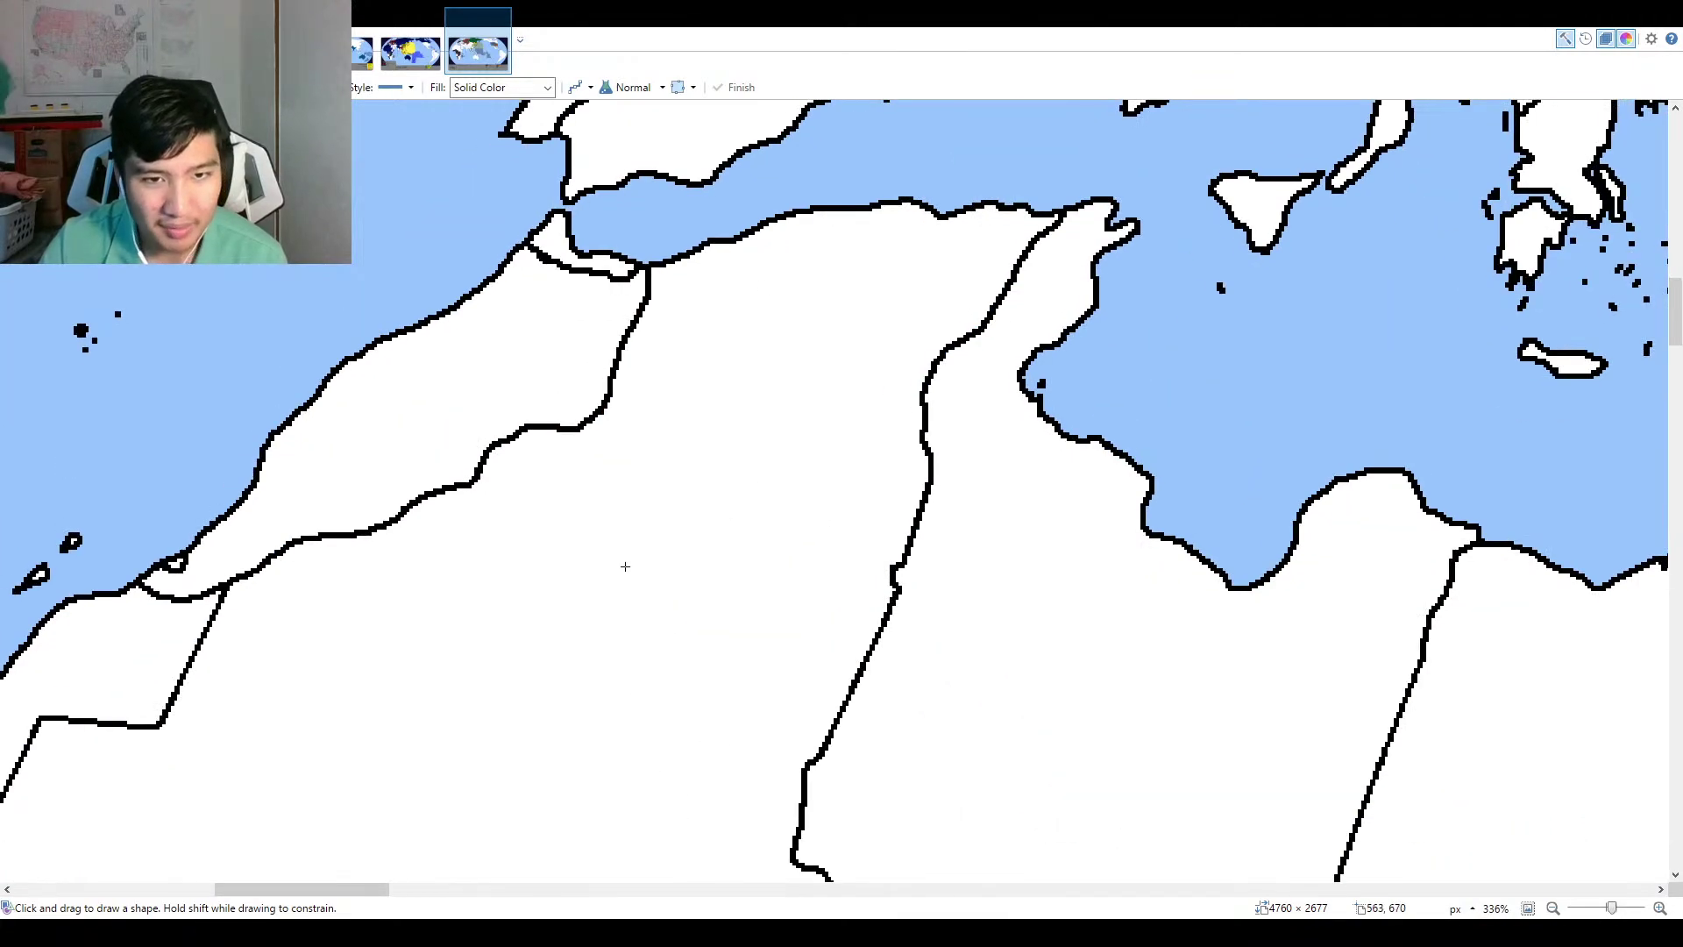
scroll(624, 561, up, 6)
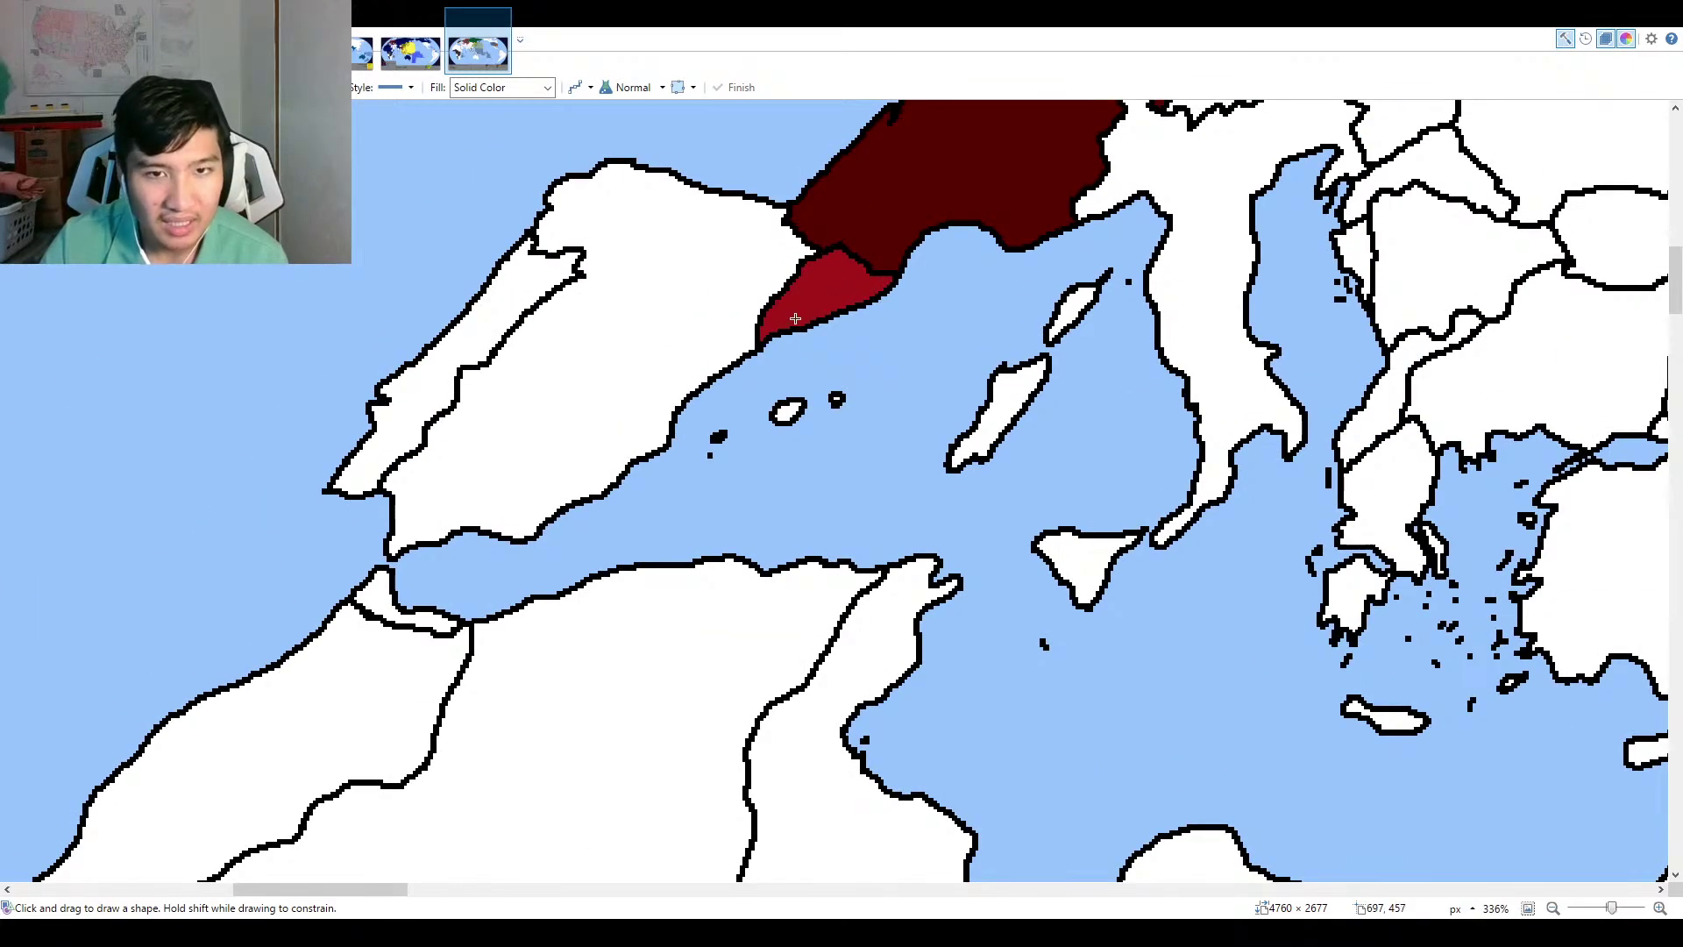
scroll(795, 319, up, 3)
scroll(763, 532, down, 3)
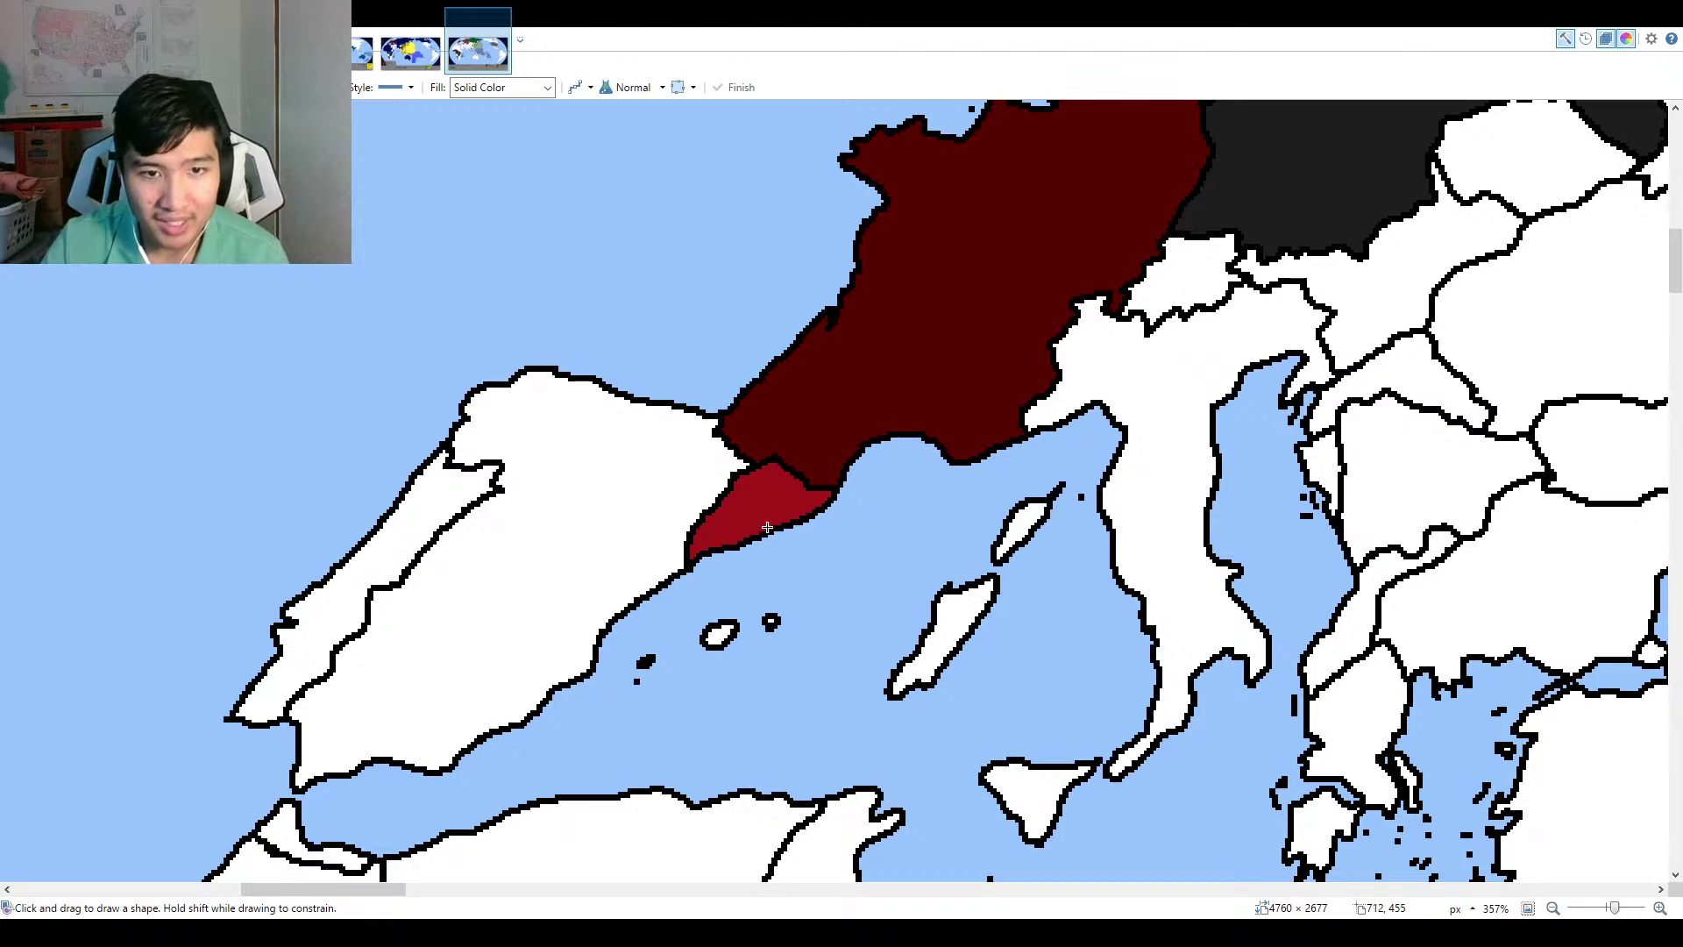
Compare Bellicist France and the red Catalan territory with the surrounding Mediterranean countries, then return to the whole 1938 map.
scroll(767, 528, down, 2)
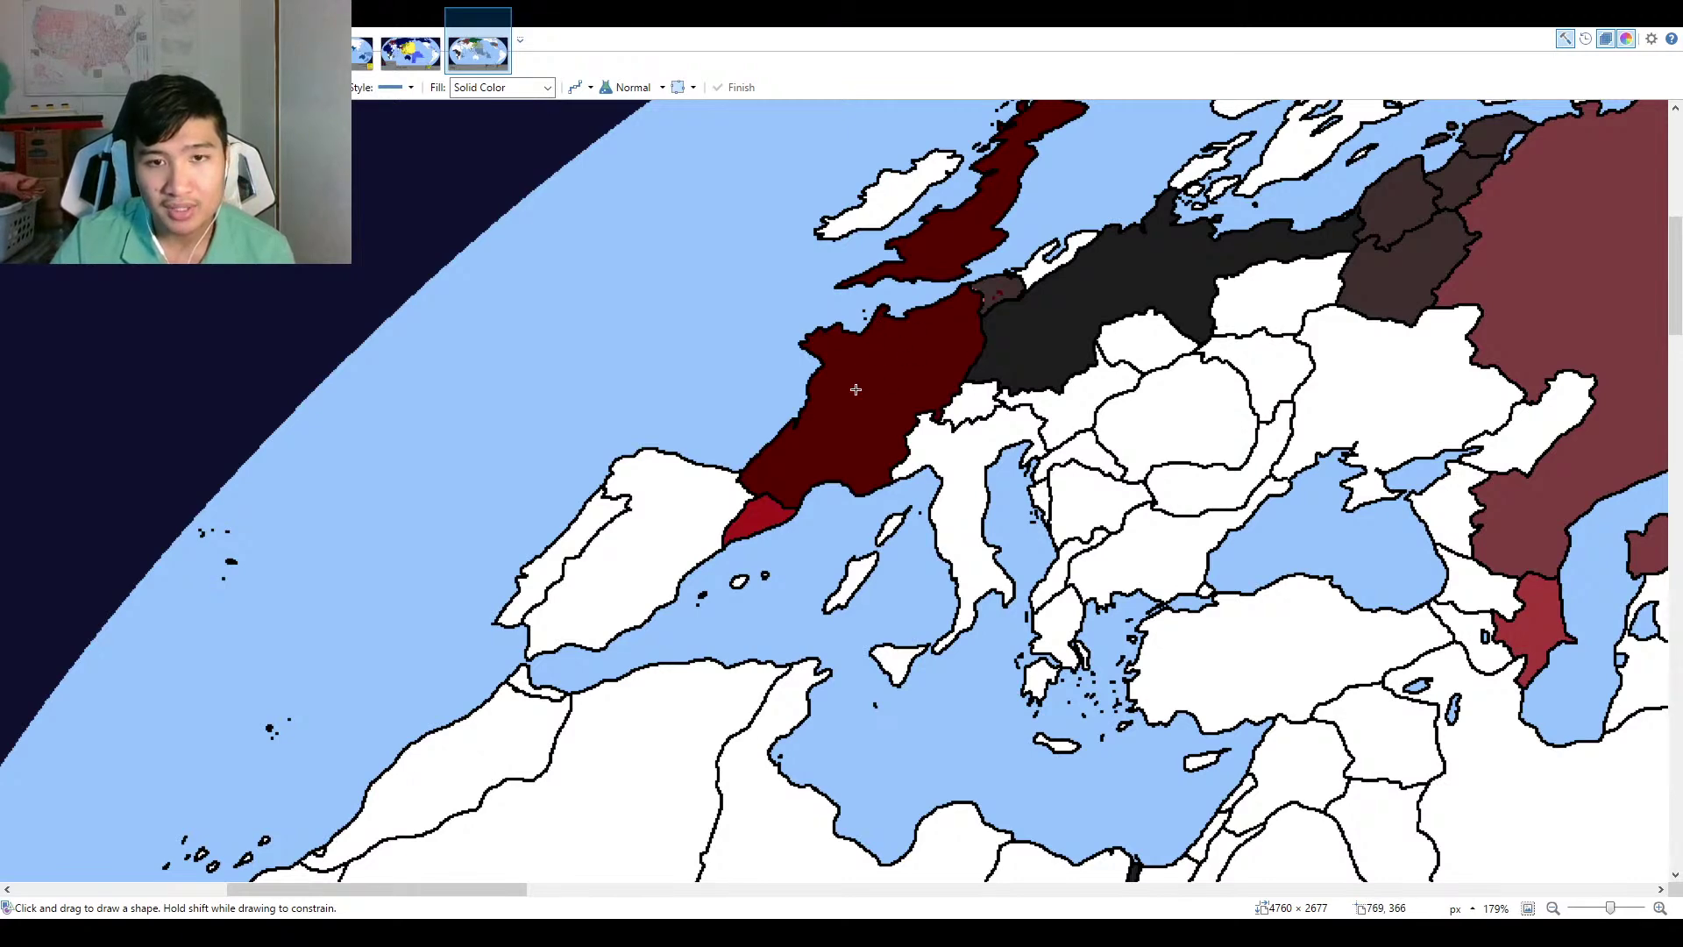
scroll(774, 500, up, 2)
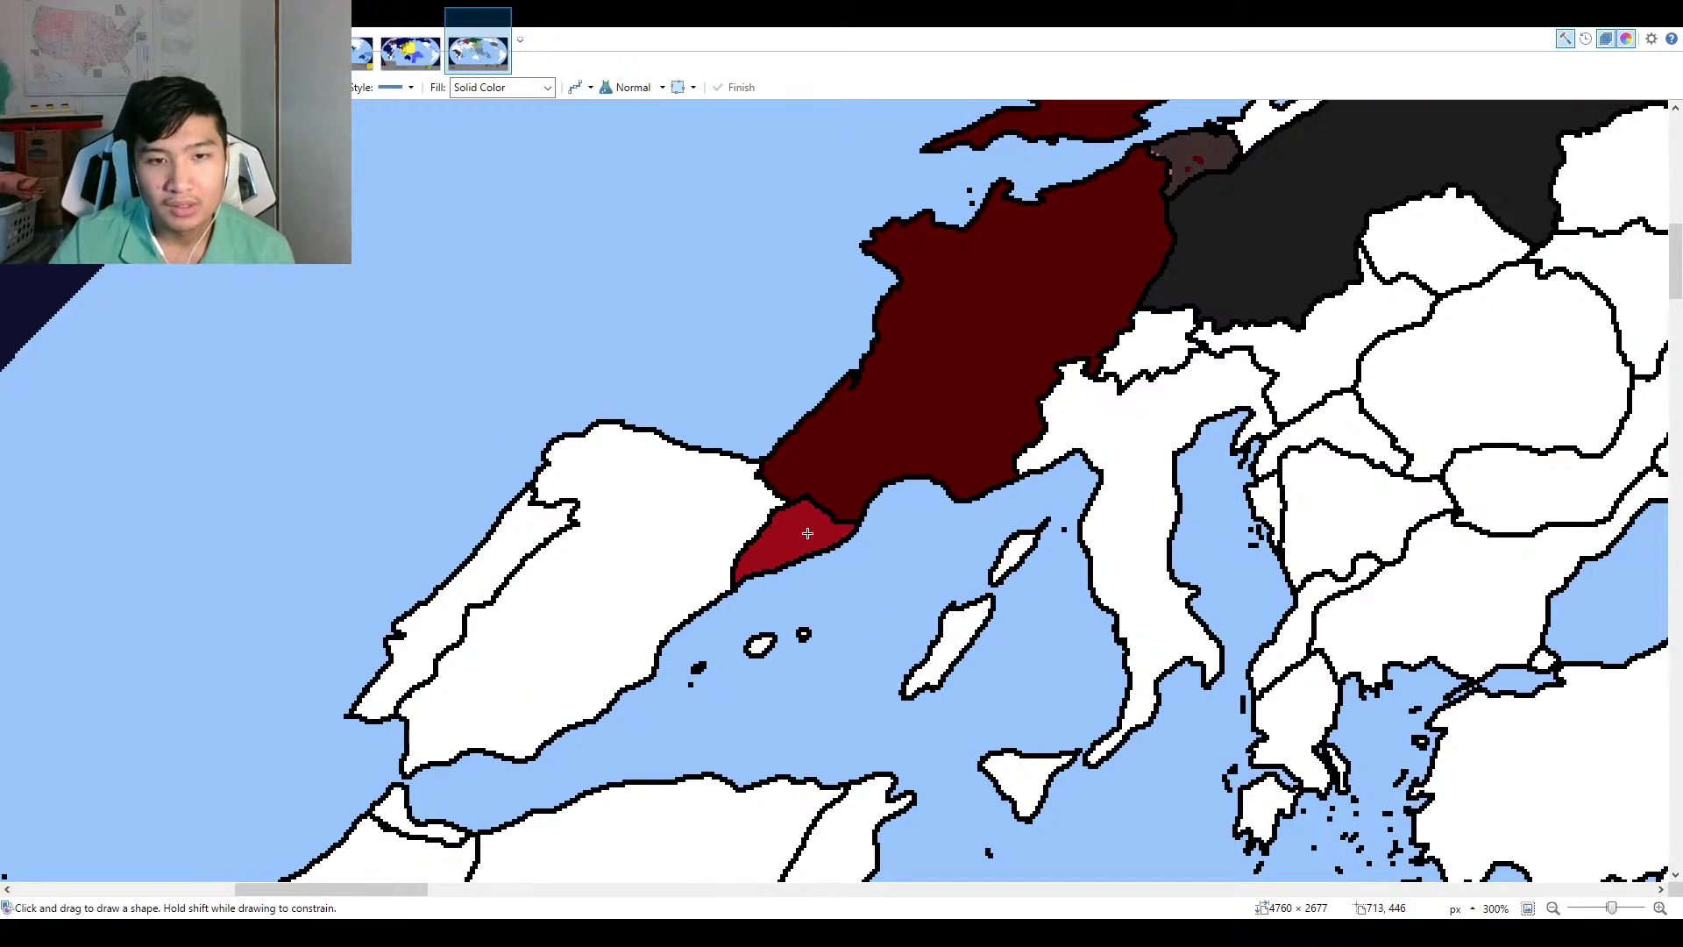
scroll(789, 508, up, 1)
scroll(767, 526, down, 2)
scroll(766, 524, down, 4)
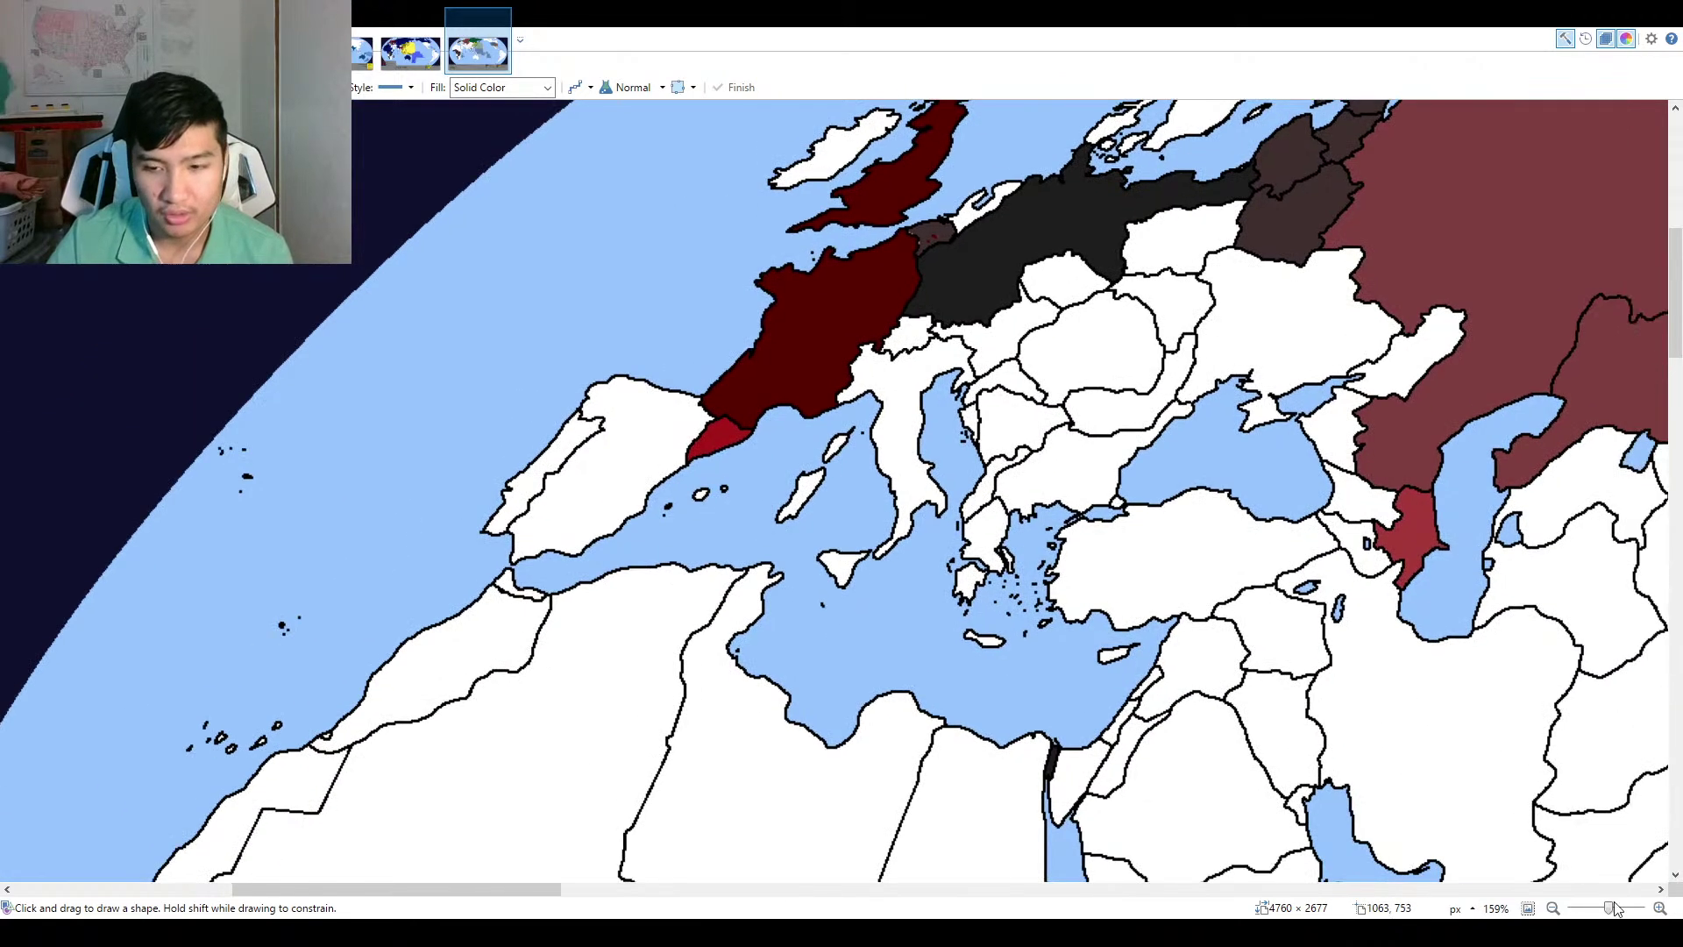
click(1527, 907)
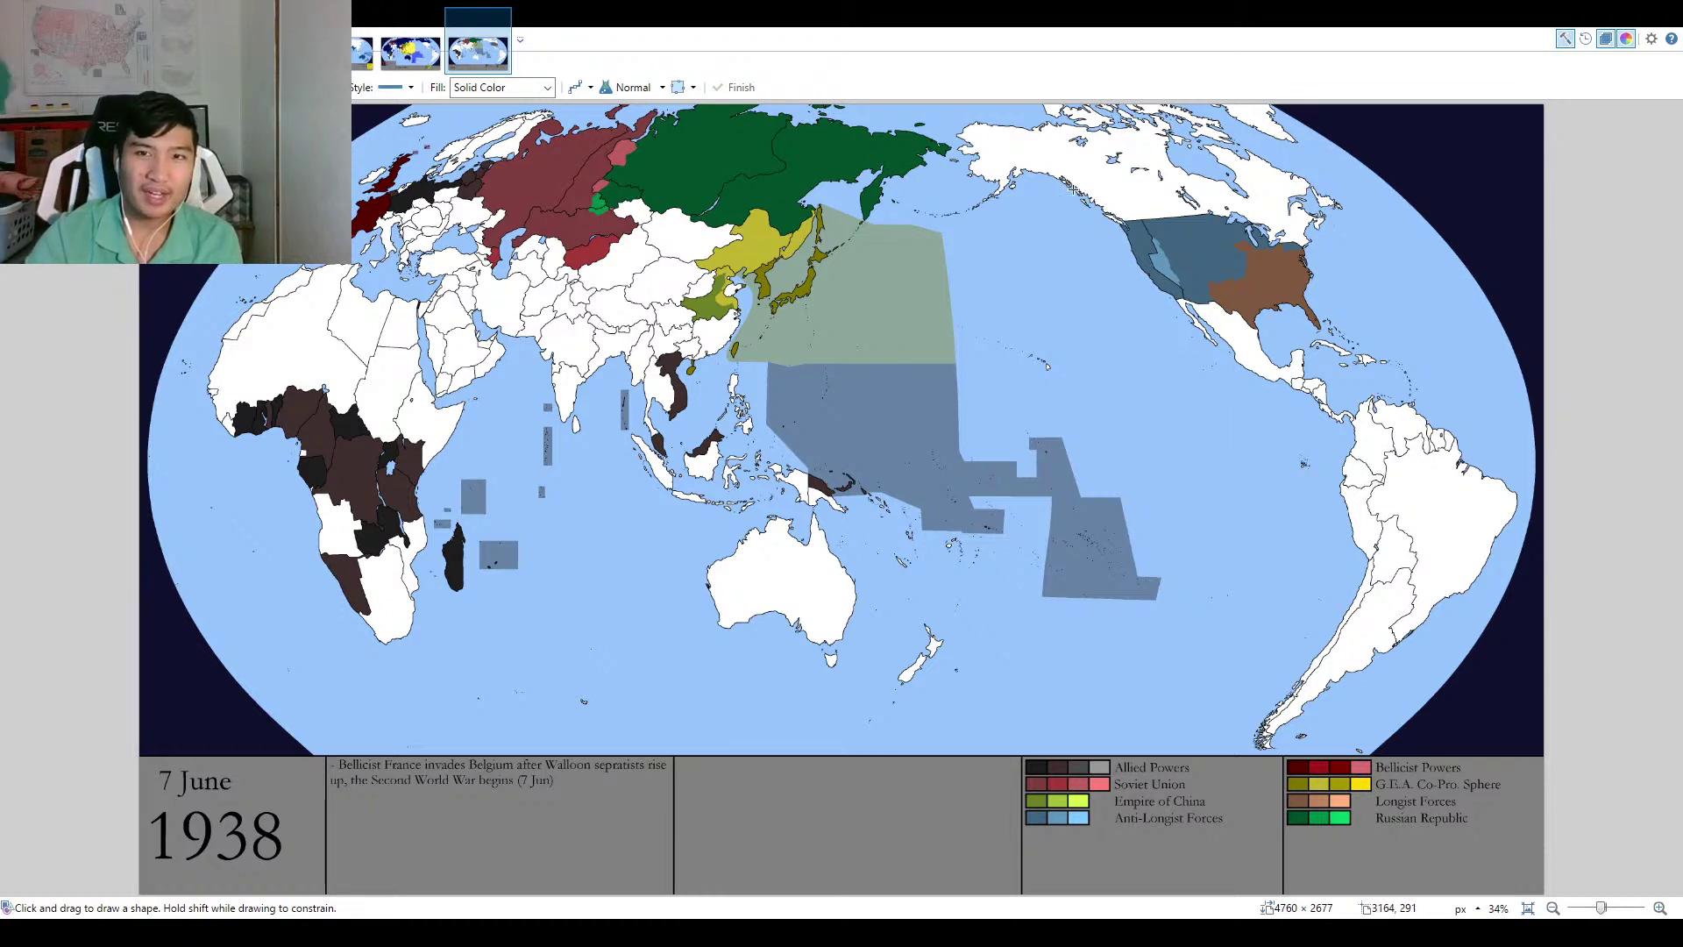
Look over the shaded Pacific zones, East Asia and the divided United States before viewing the full map.
scroll(1084, 329, up, 3)
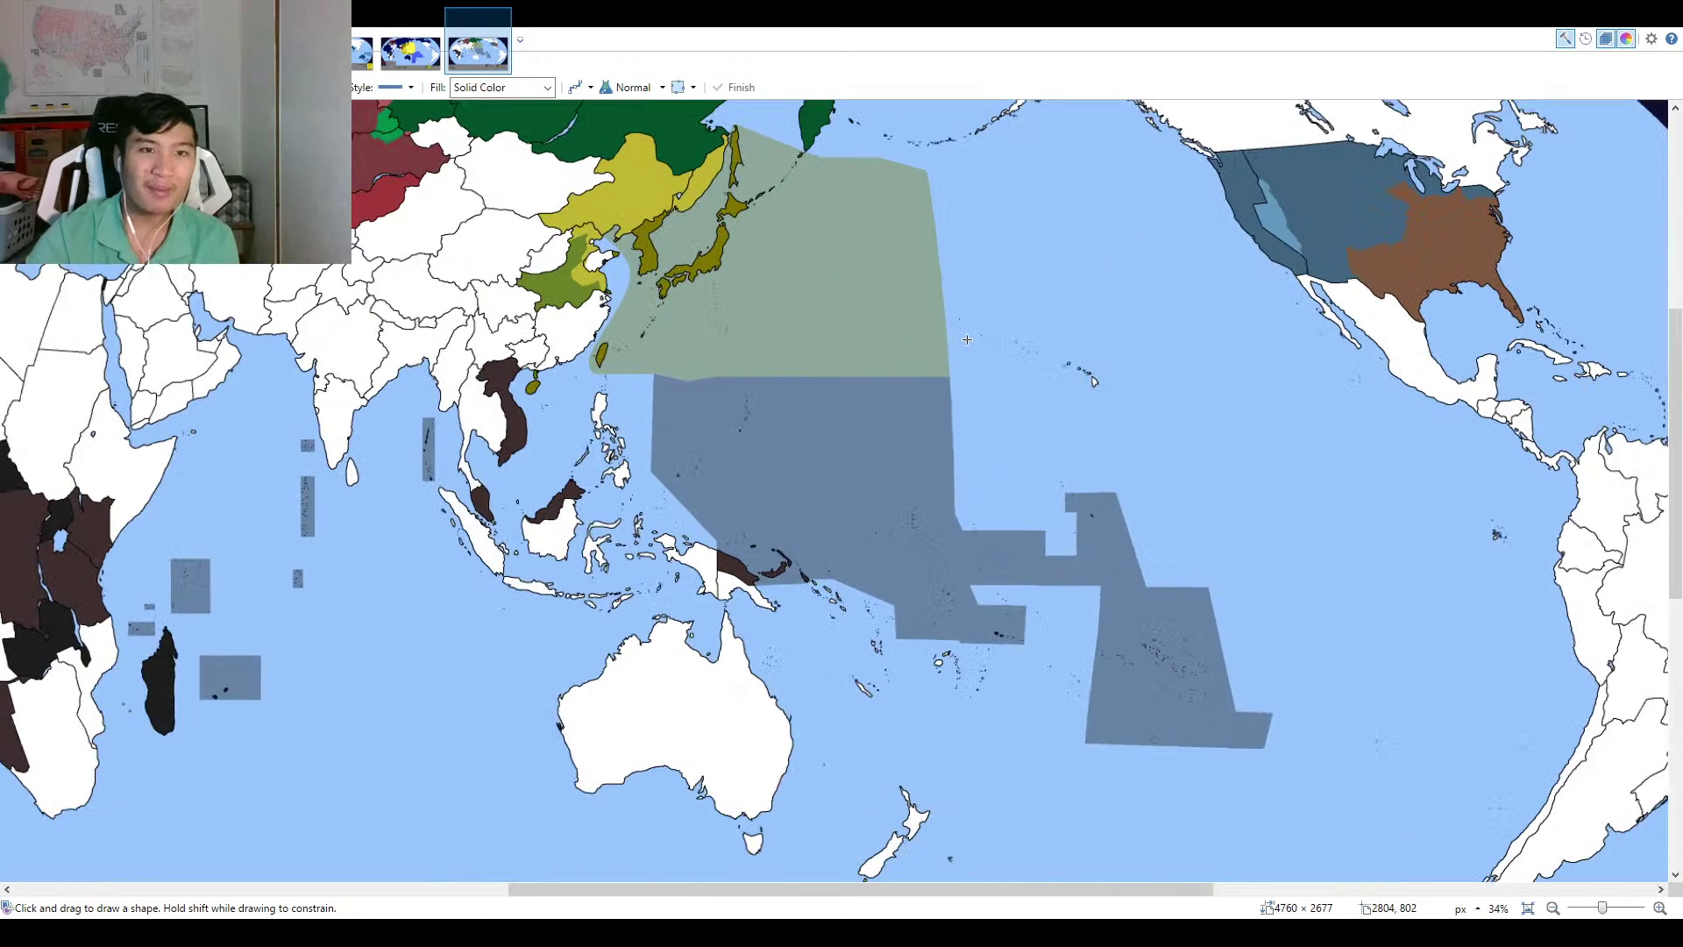
scroll(882, 599, down, 1)
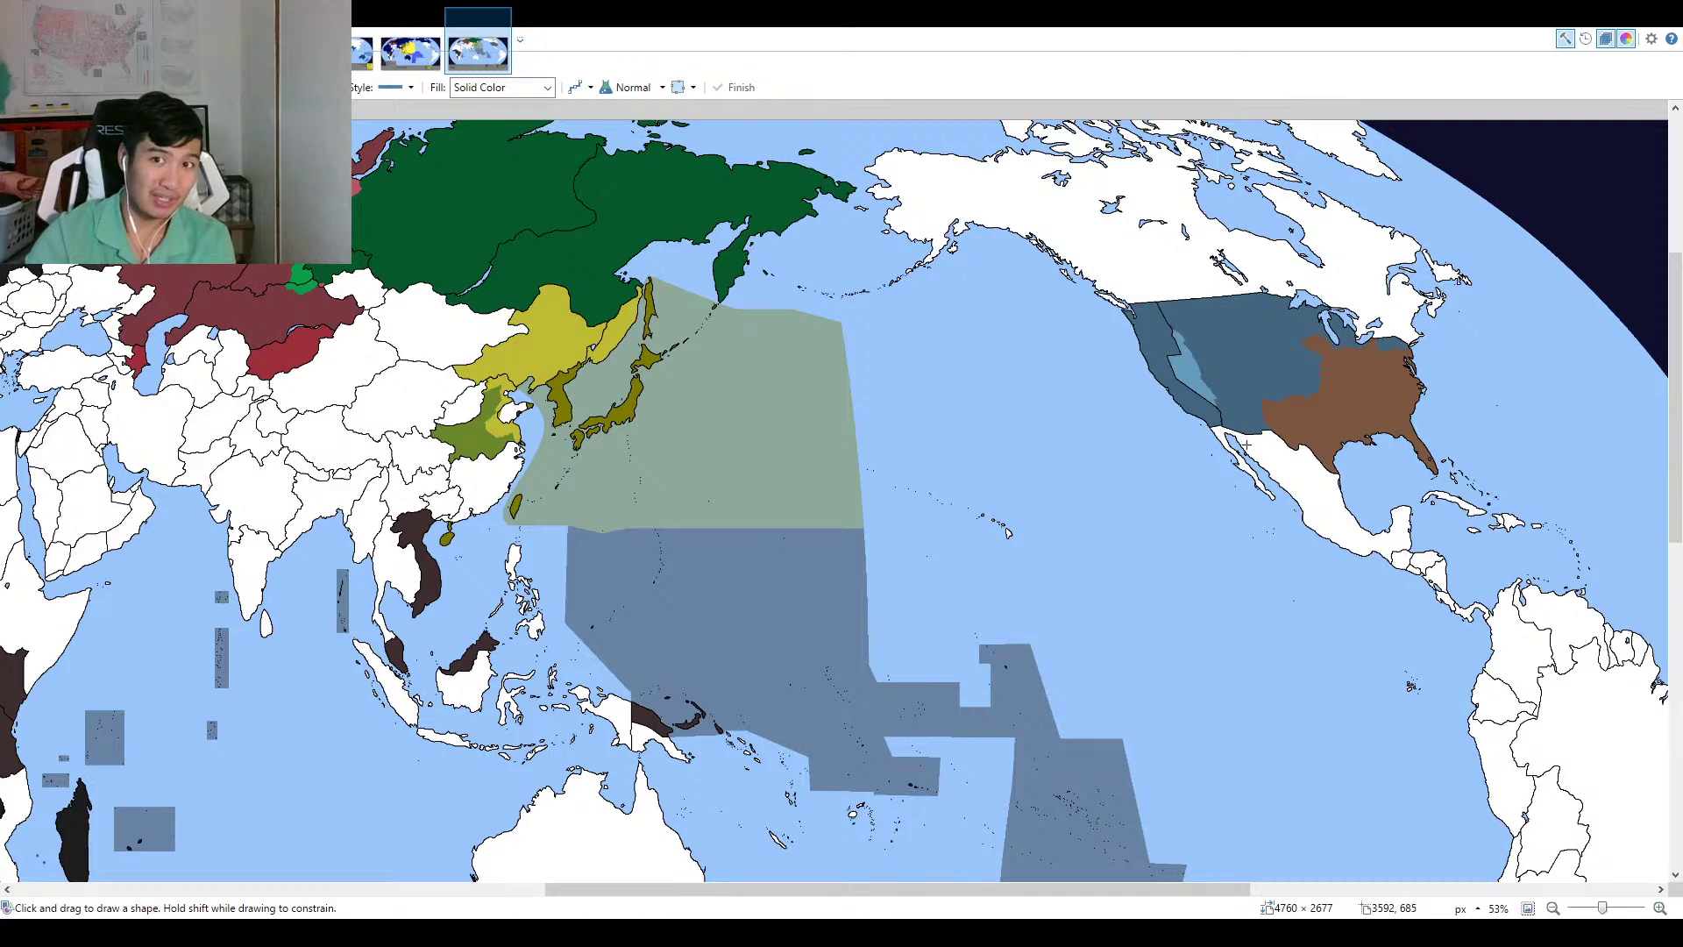
scroll(1247, 435, up, 2)
scroll(1246, 436, right, 3)
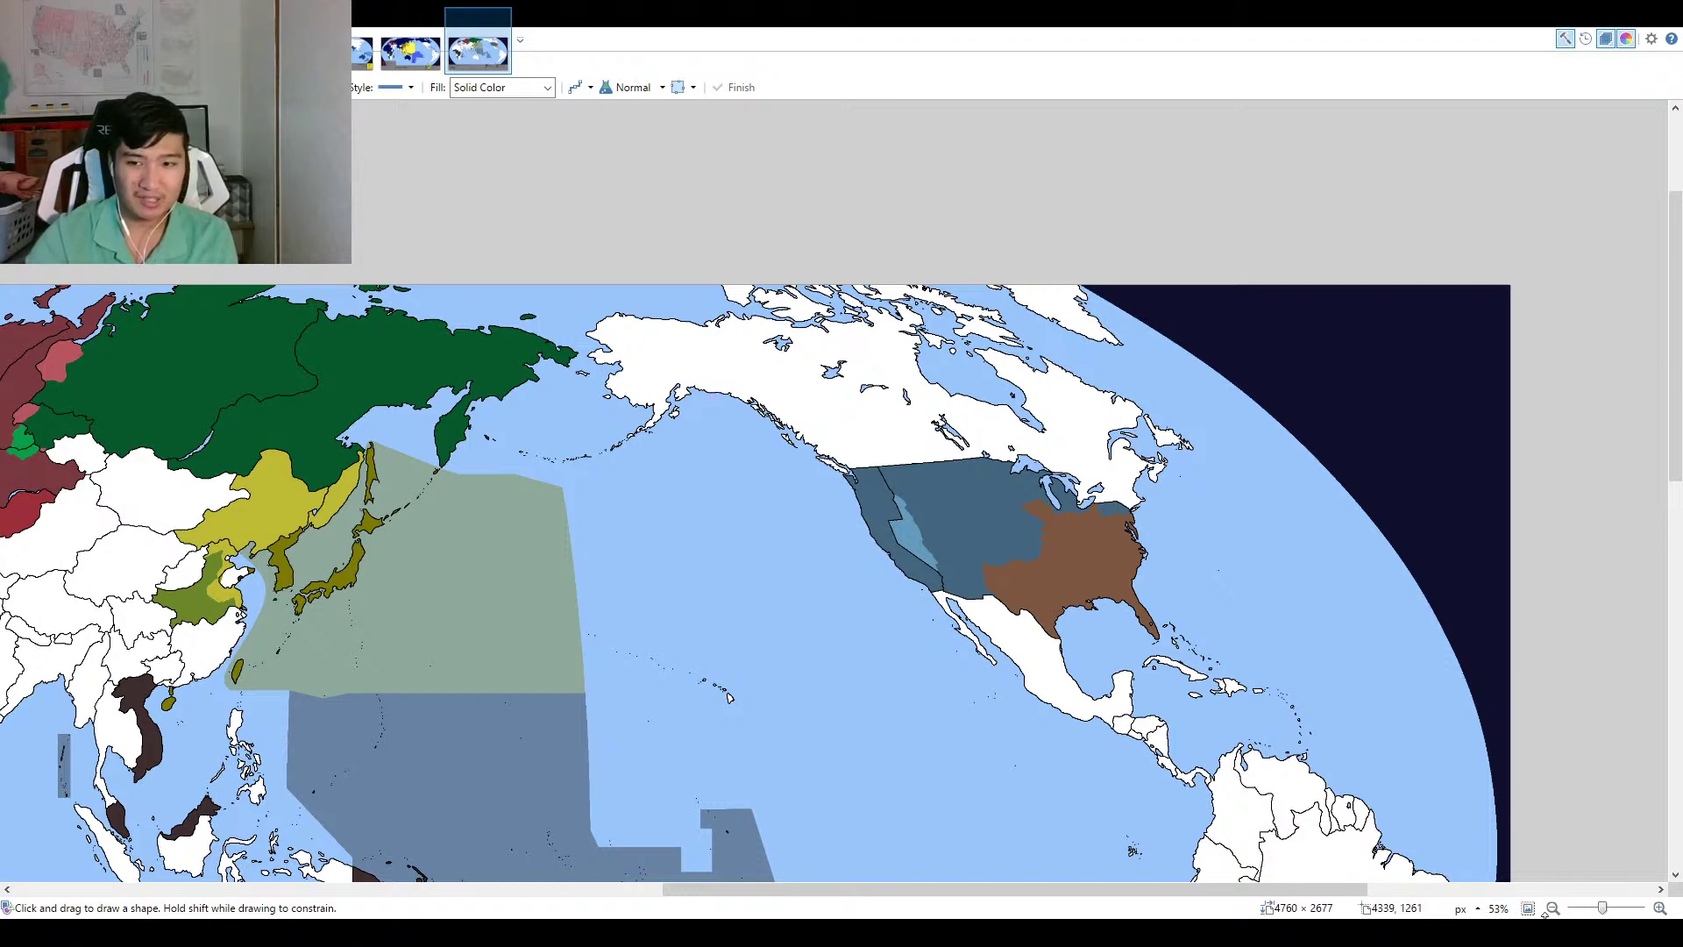
click(1528, 909)
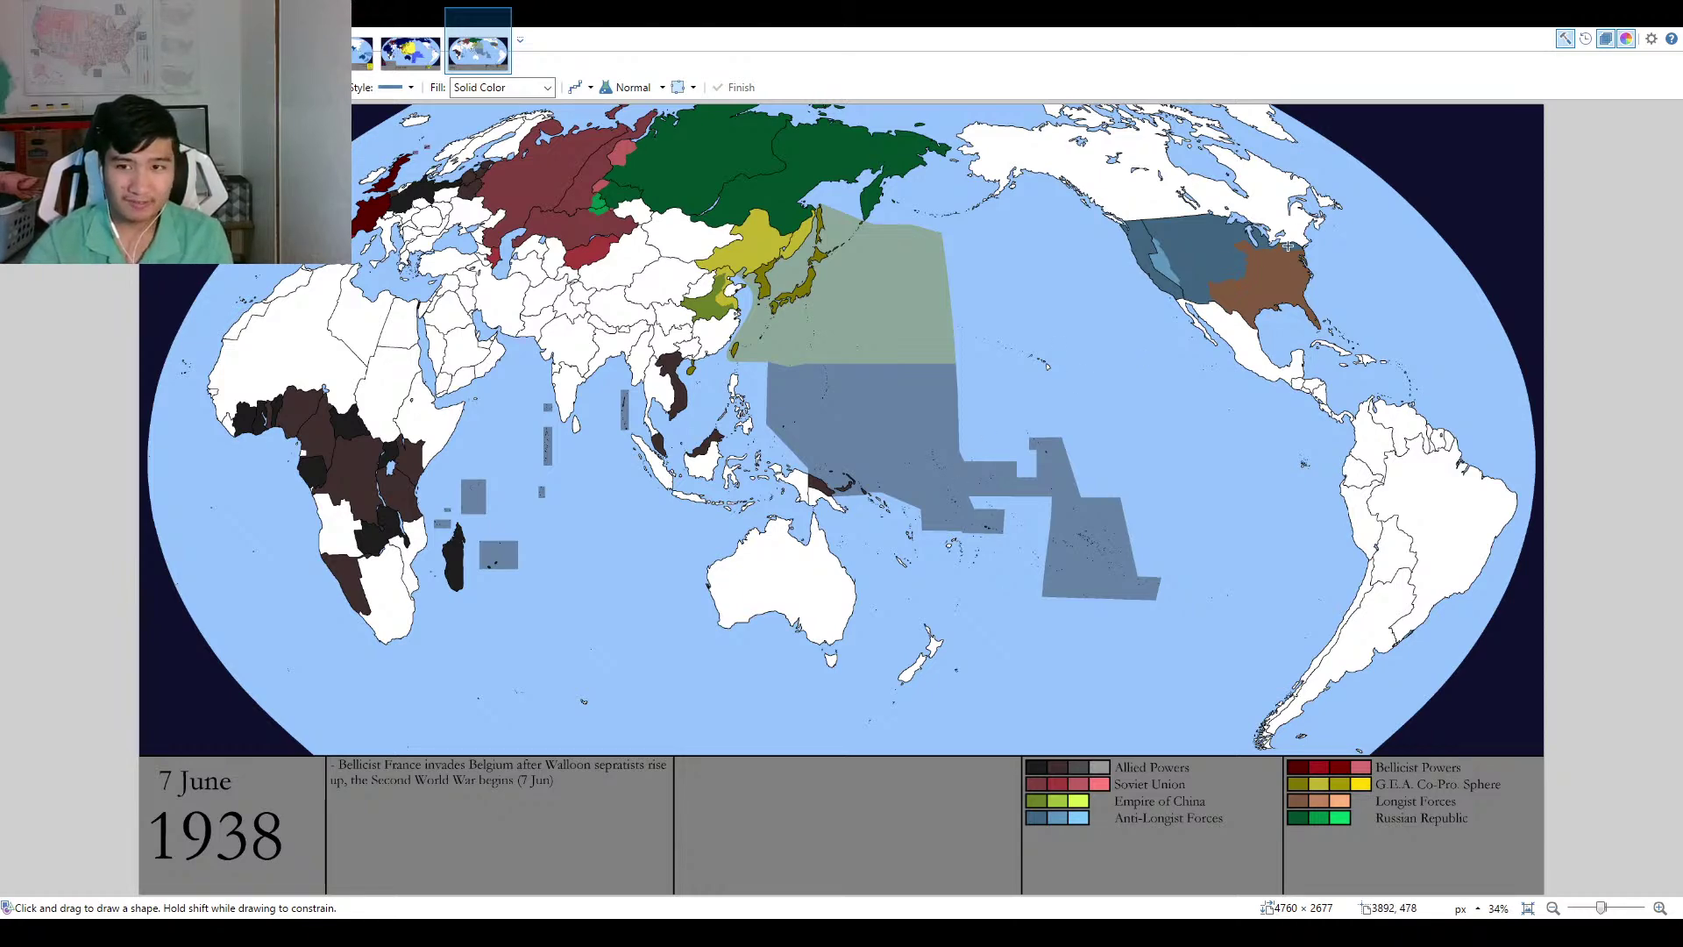
Examine Florida, the Bahamas, Cuba and the Longist-held southeastern United States up close, finishing on the whole map.
scroll(1320, 271, up, 5)
scroll(1232, 387, up, 5)
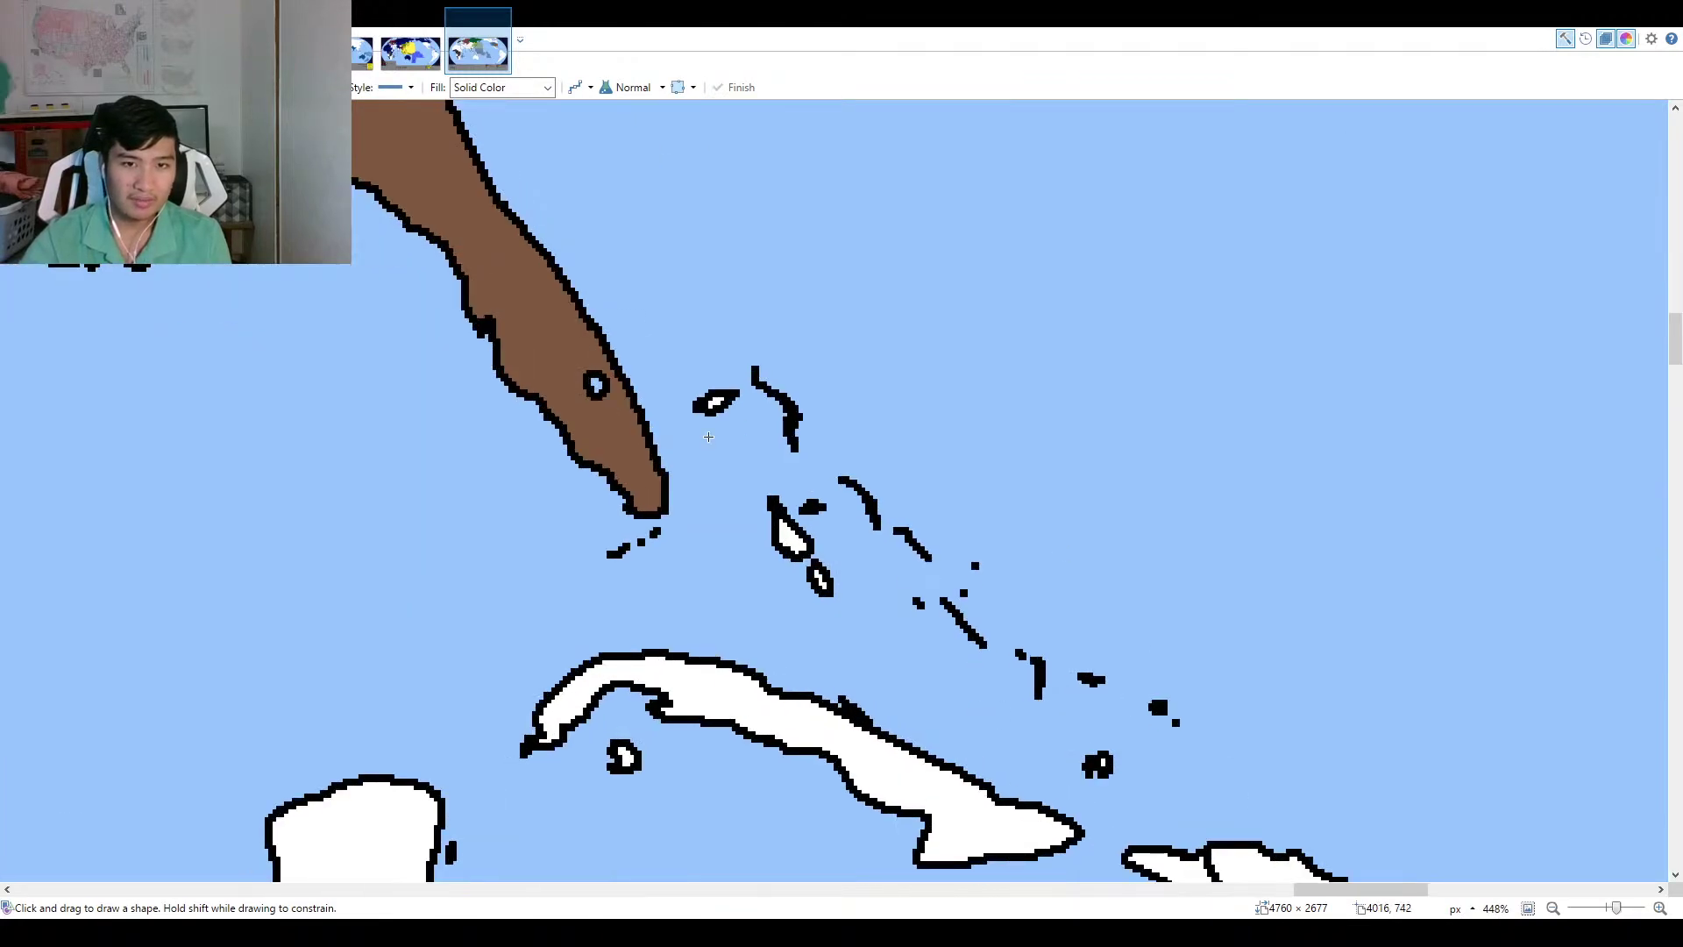
scroll(917, 517, down, 6)
scroll(917, 517, up, 5)
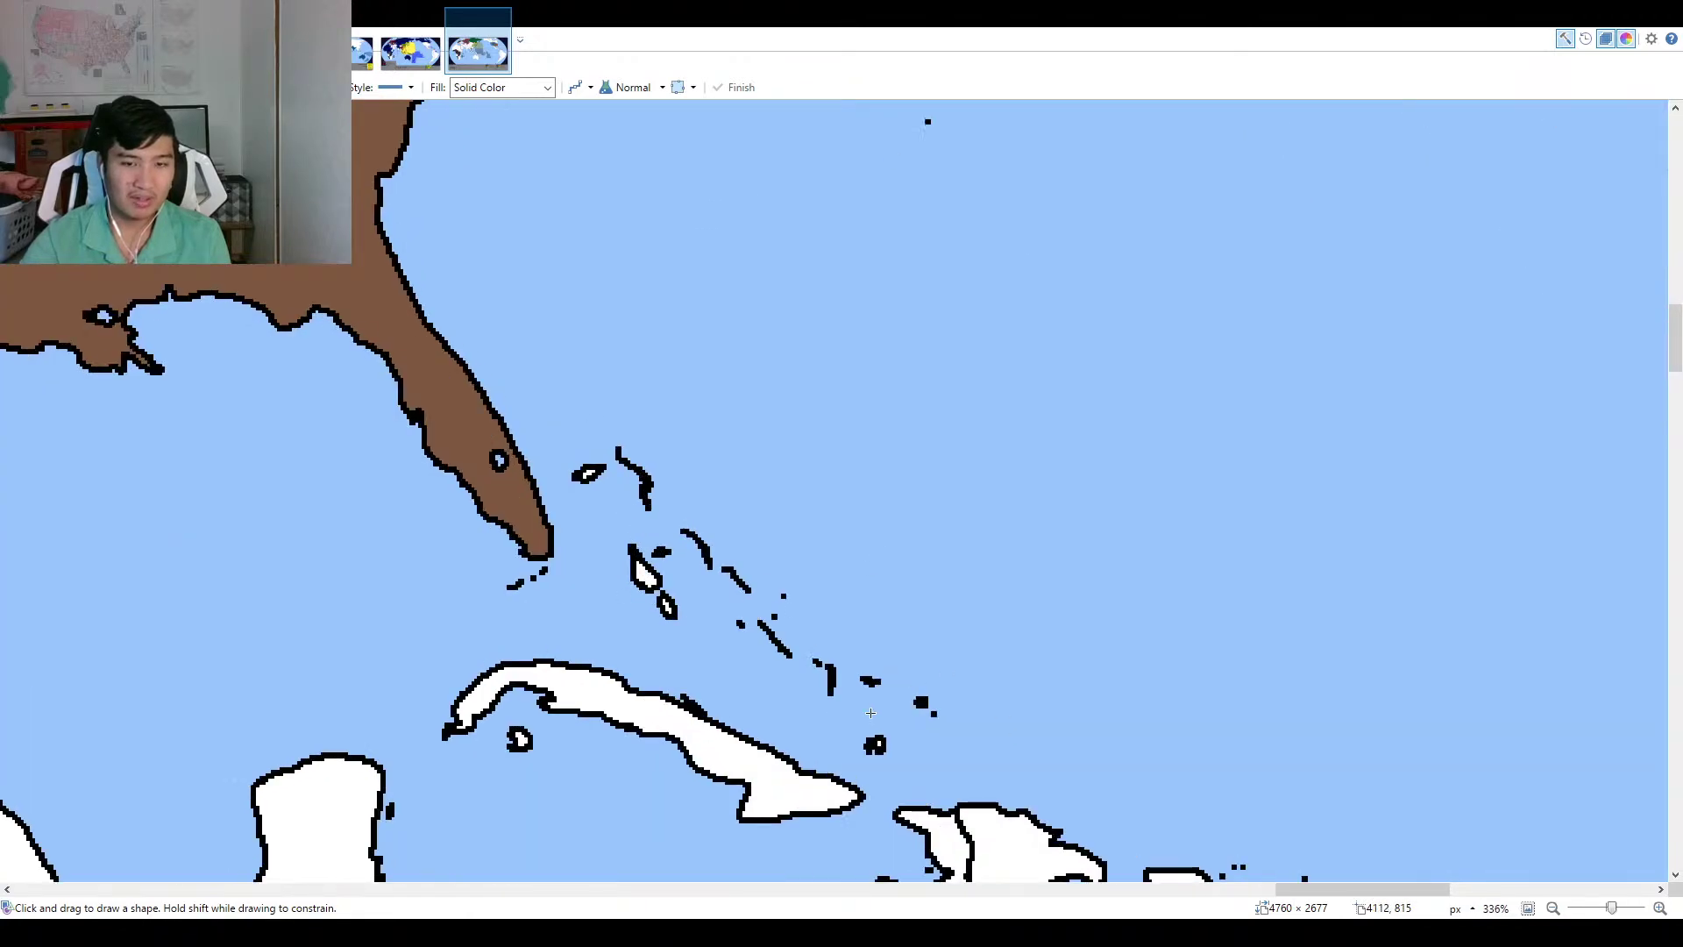
scroll(847, 604, down, 2)
scroll(908, 697, up, 1)
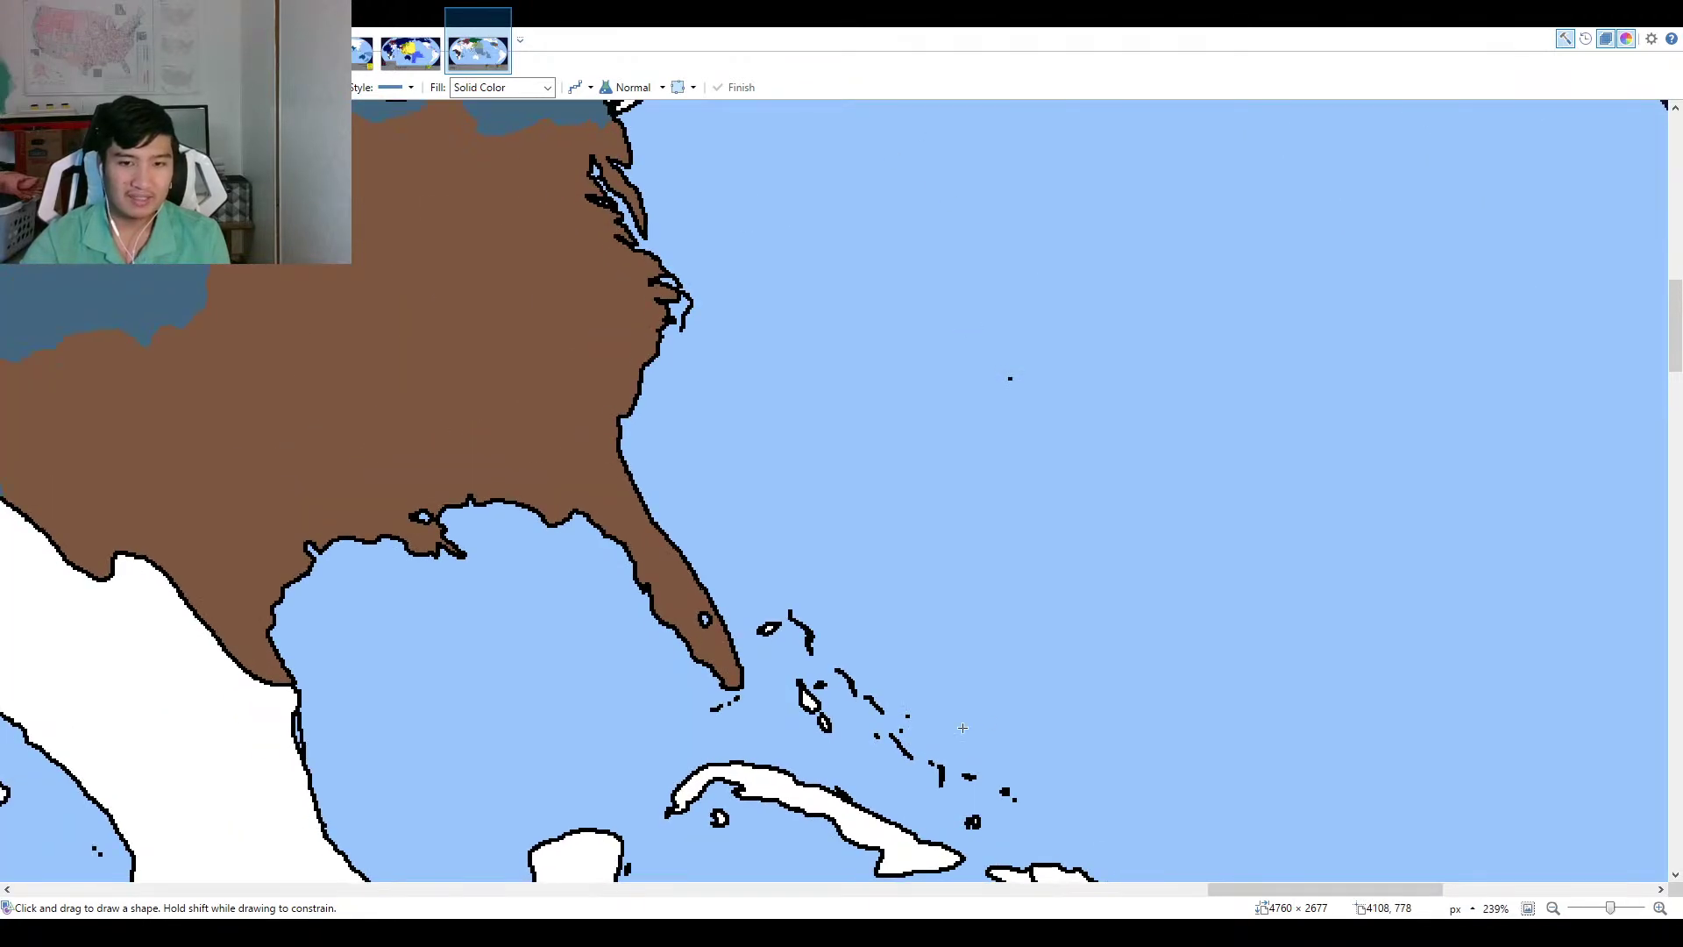
scroll(1011, 646, left, 3)
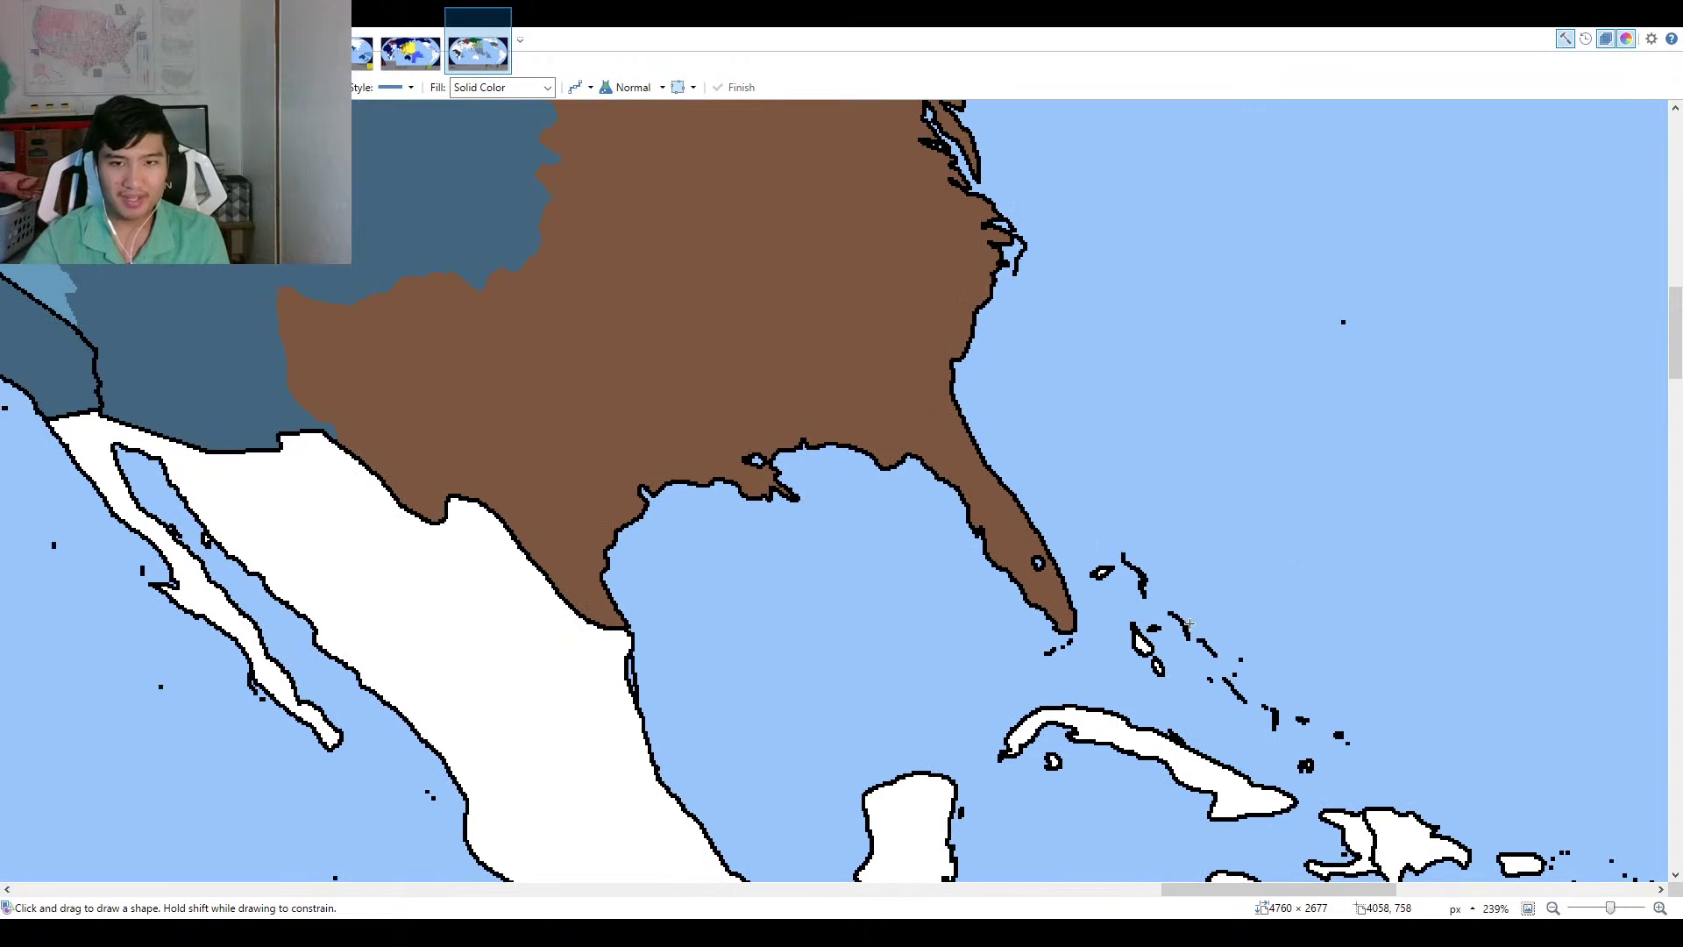
scroll(1247, 661, up, 1)
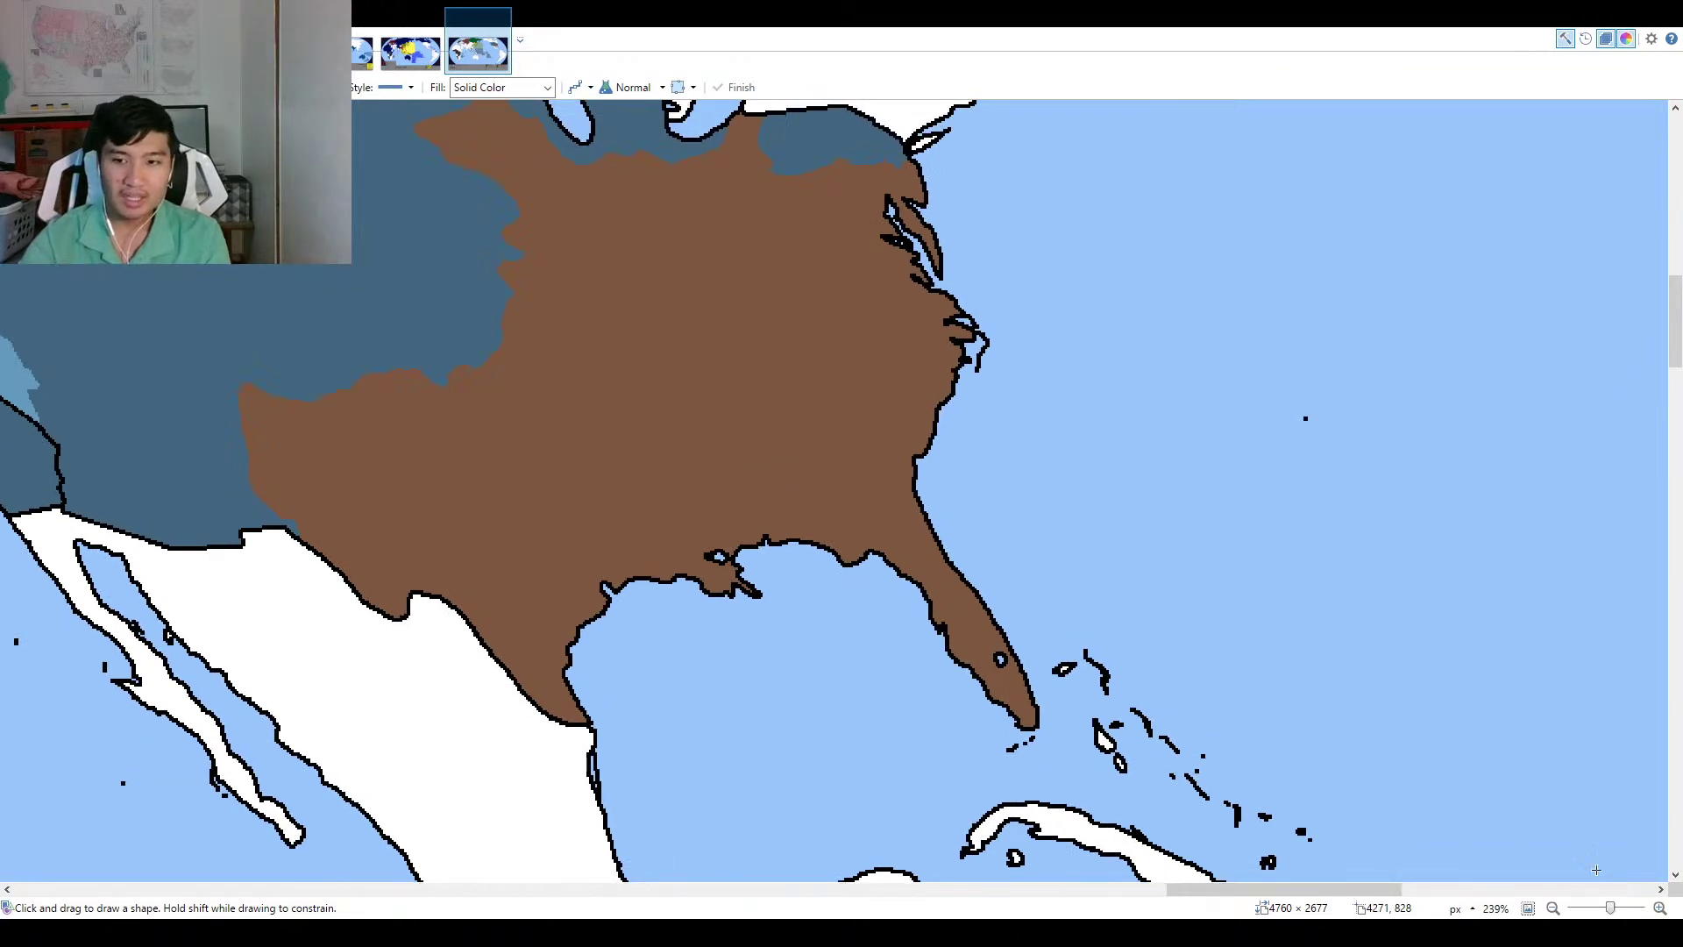
click(1527, 909)
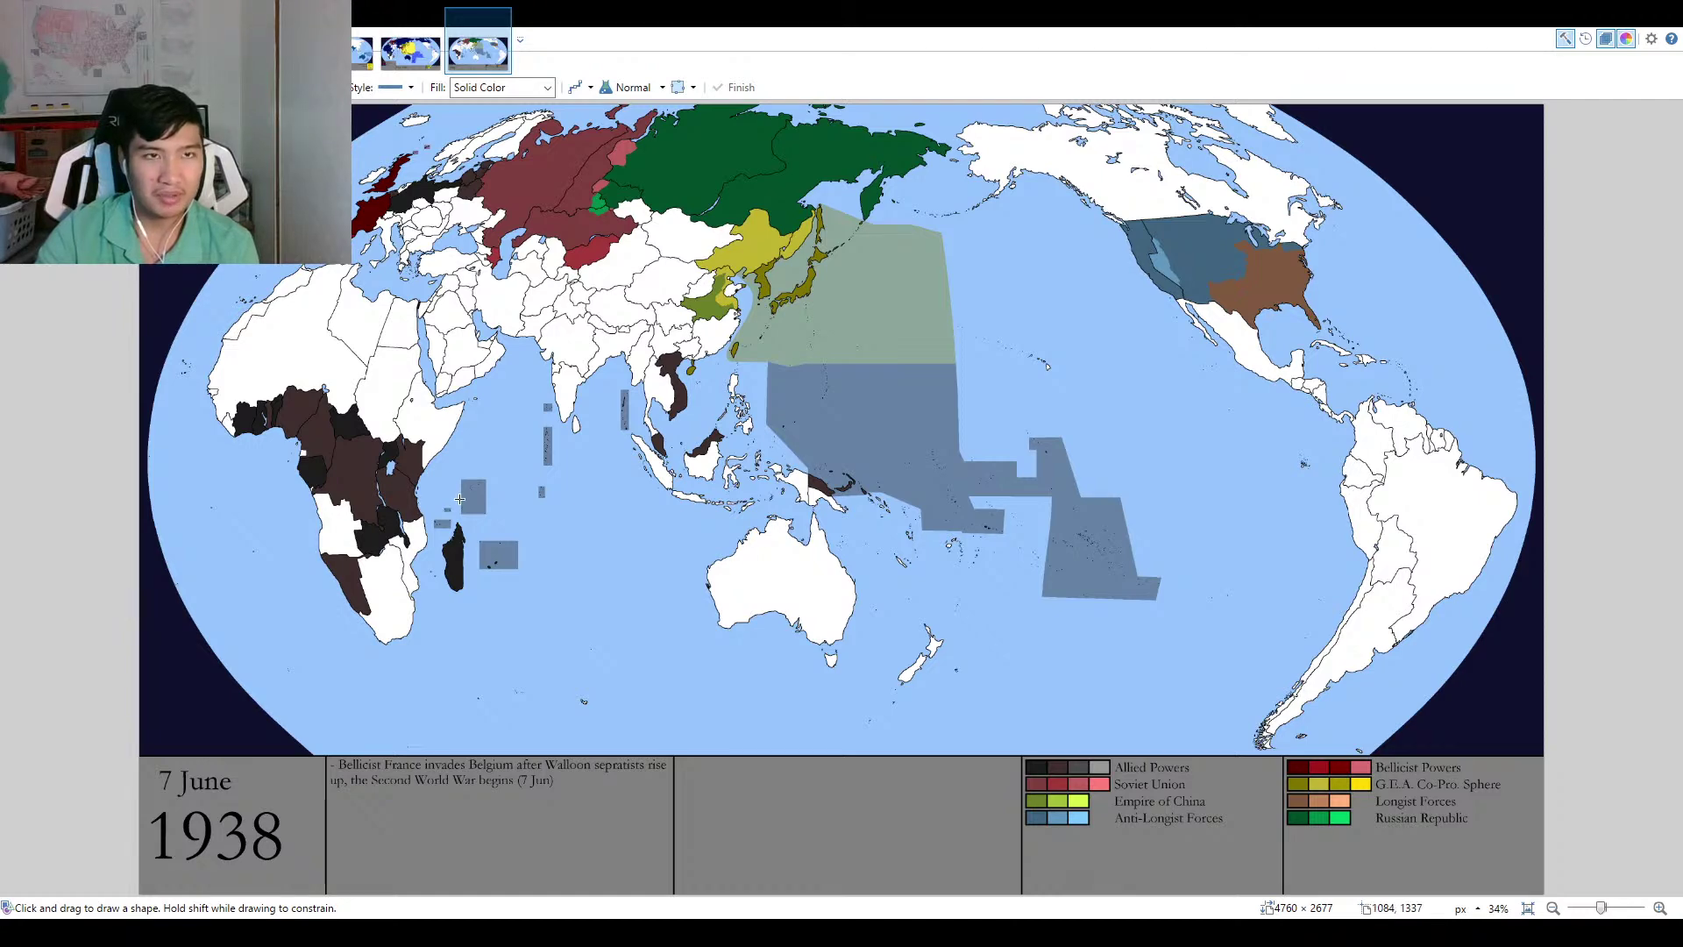
Glance at the 2002 Commonwealth Games map, then read the 7 June 1938 map's legend from Allied Powers to Russian Republic.
key(ctrl+Tab)
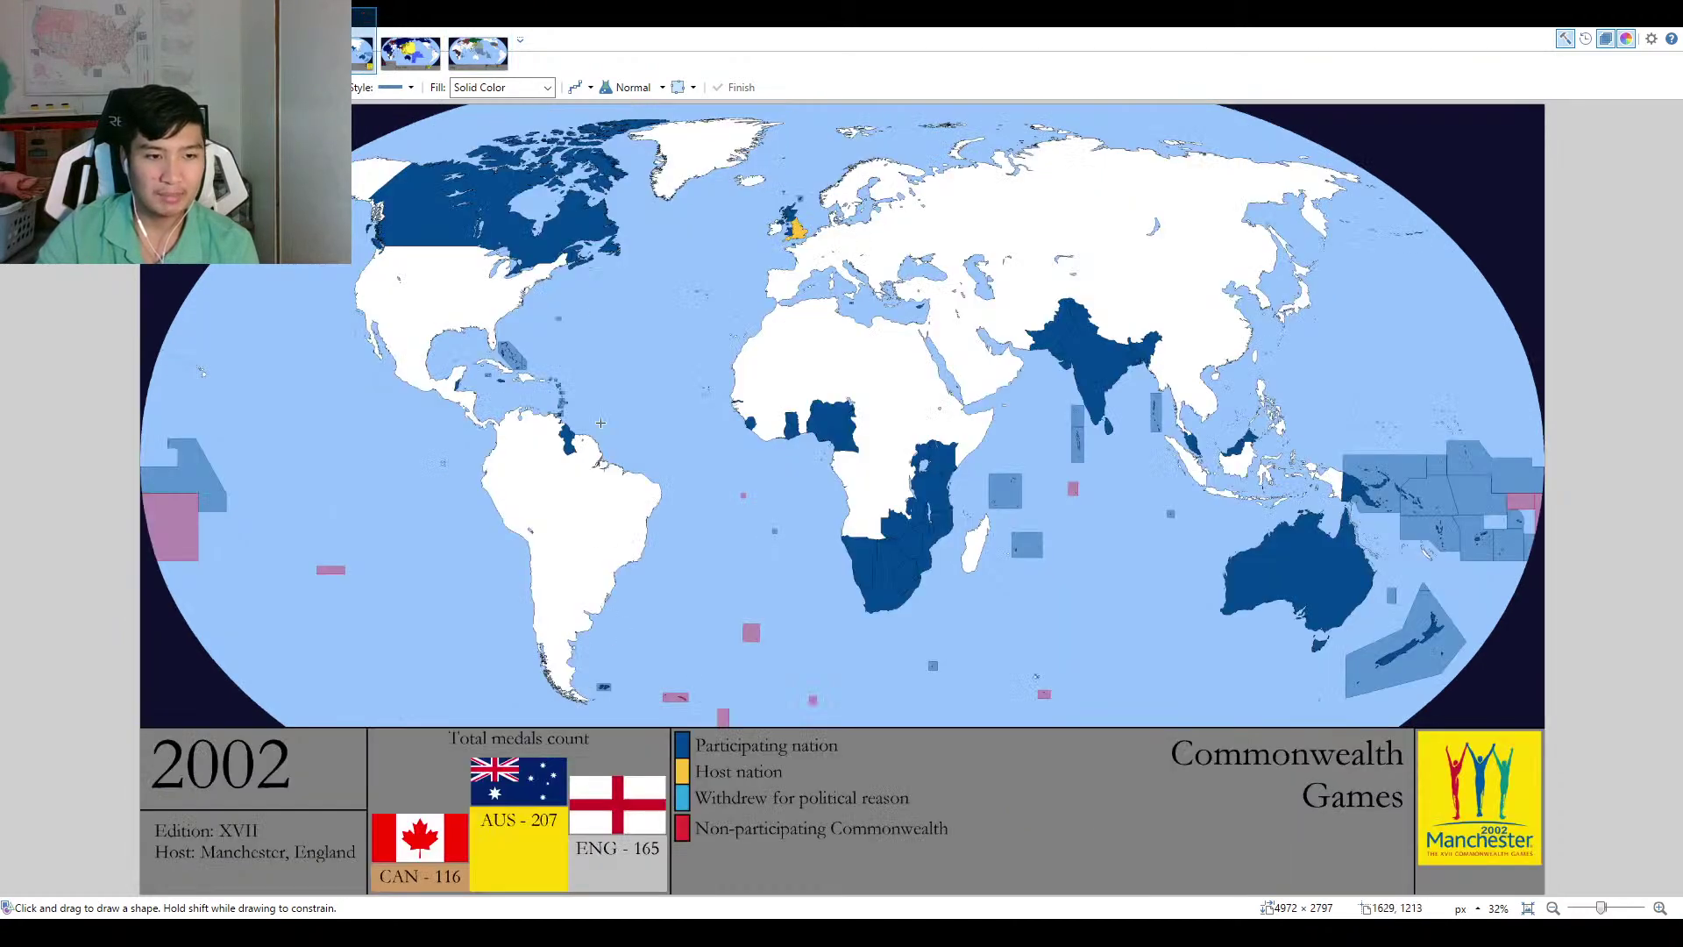
click(495, 61)
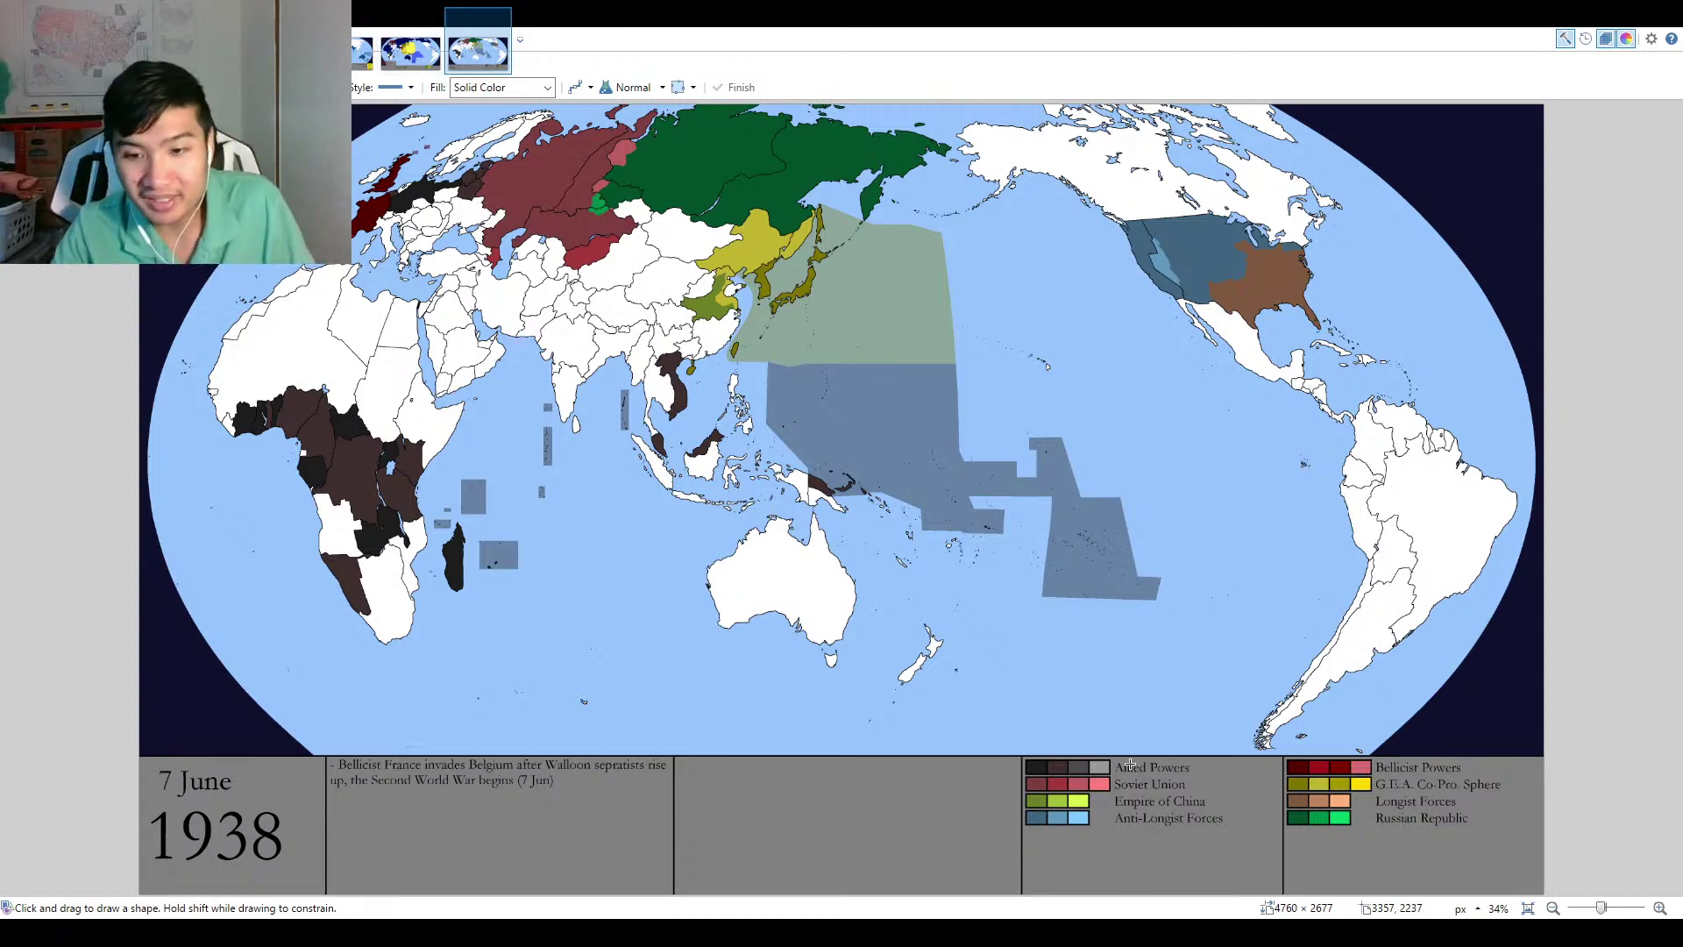
scroll(1177, 803, up, 1)
scroll(1177, 802, up, 4)
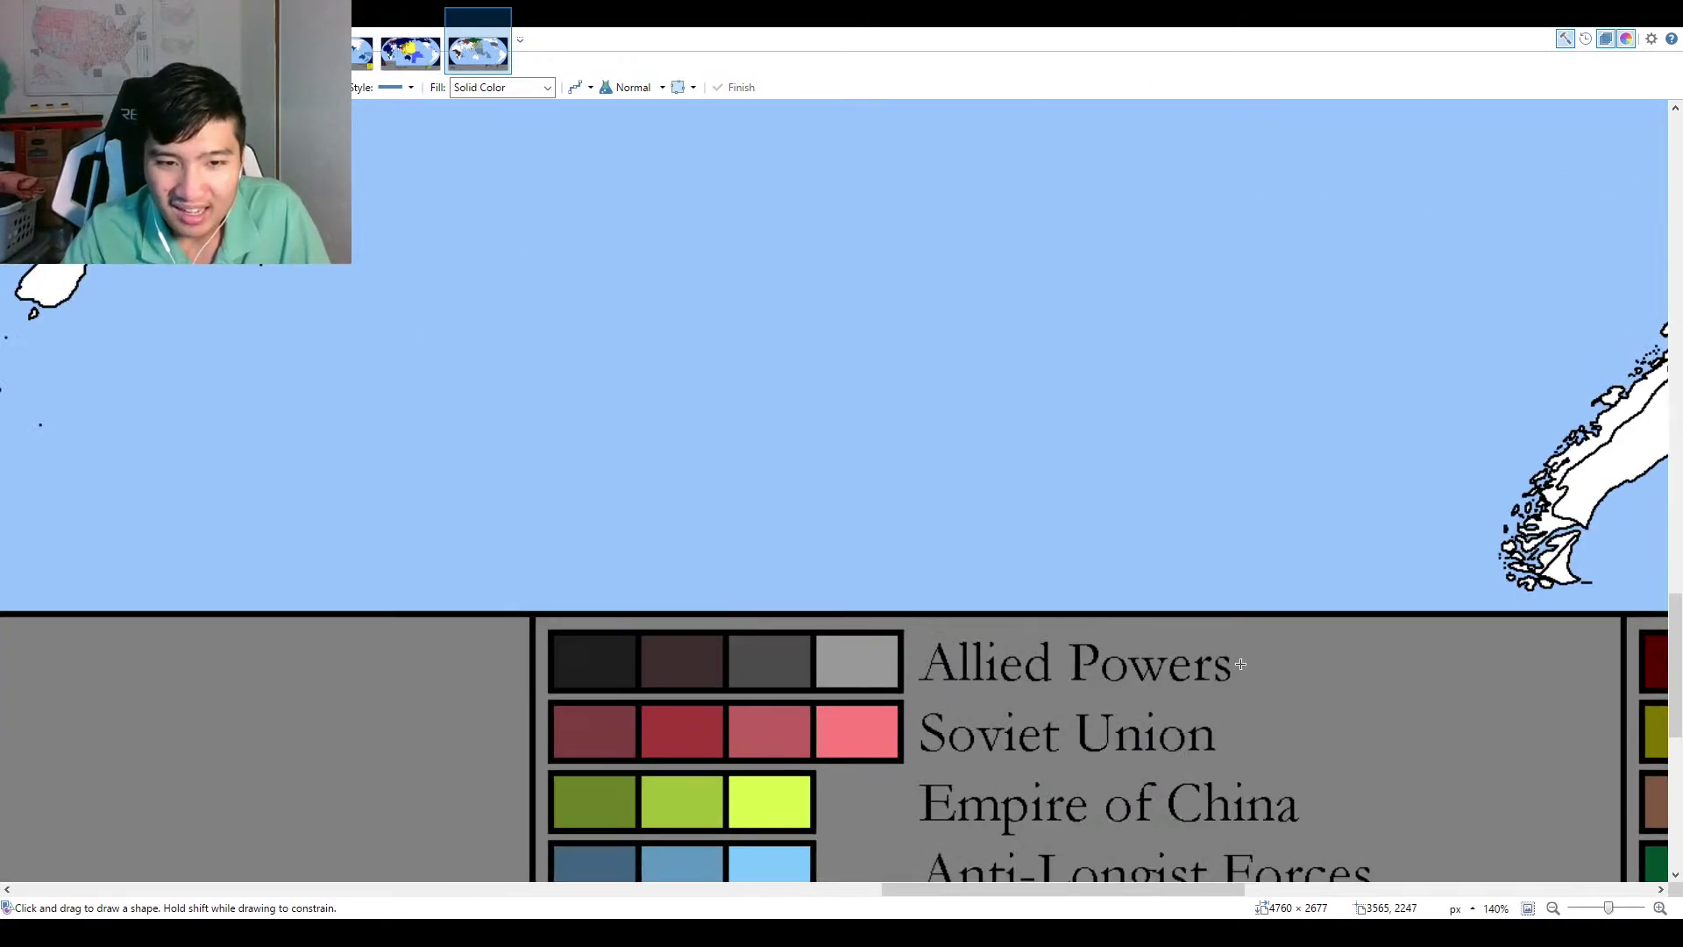
scroll(1231, 763, up, 1)
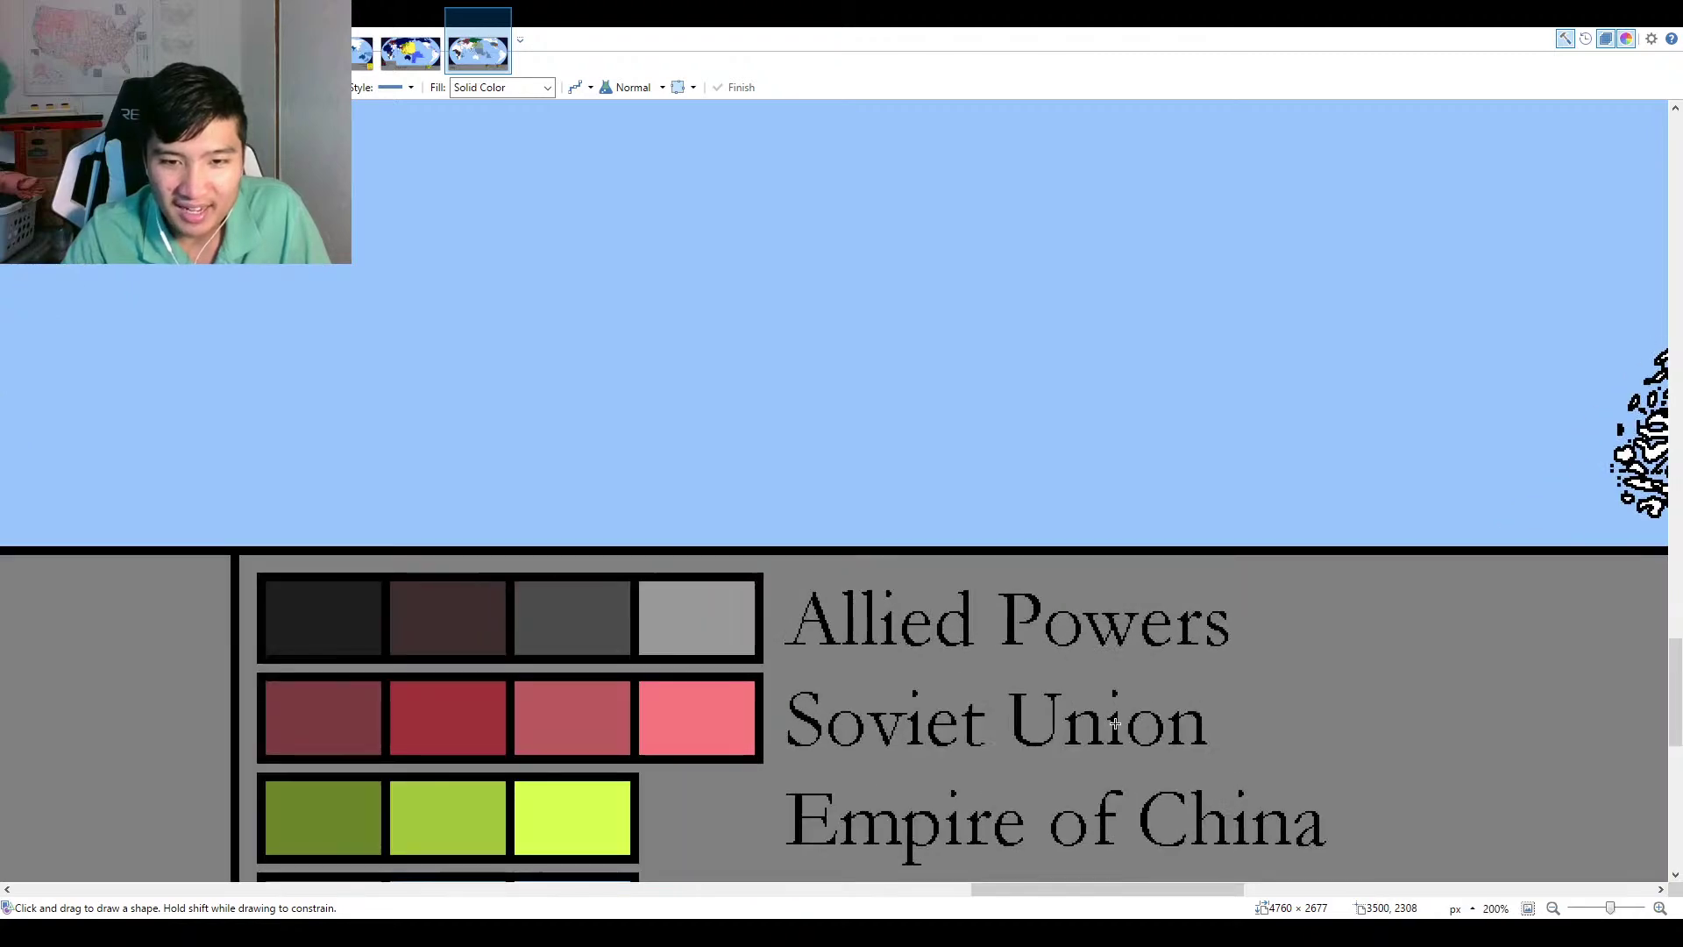
scroll(881, 770, down, 5)
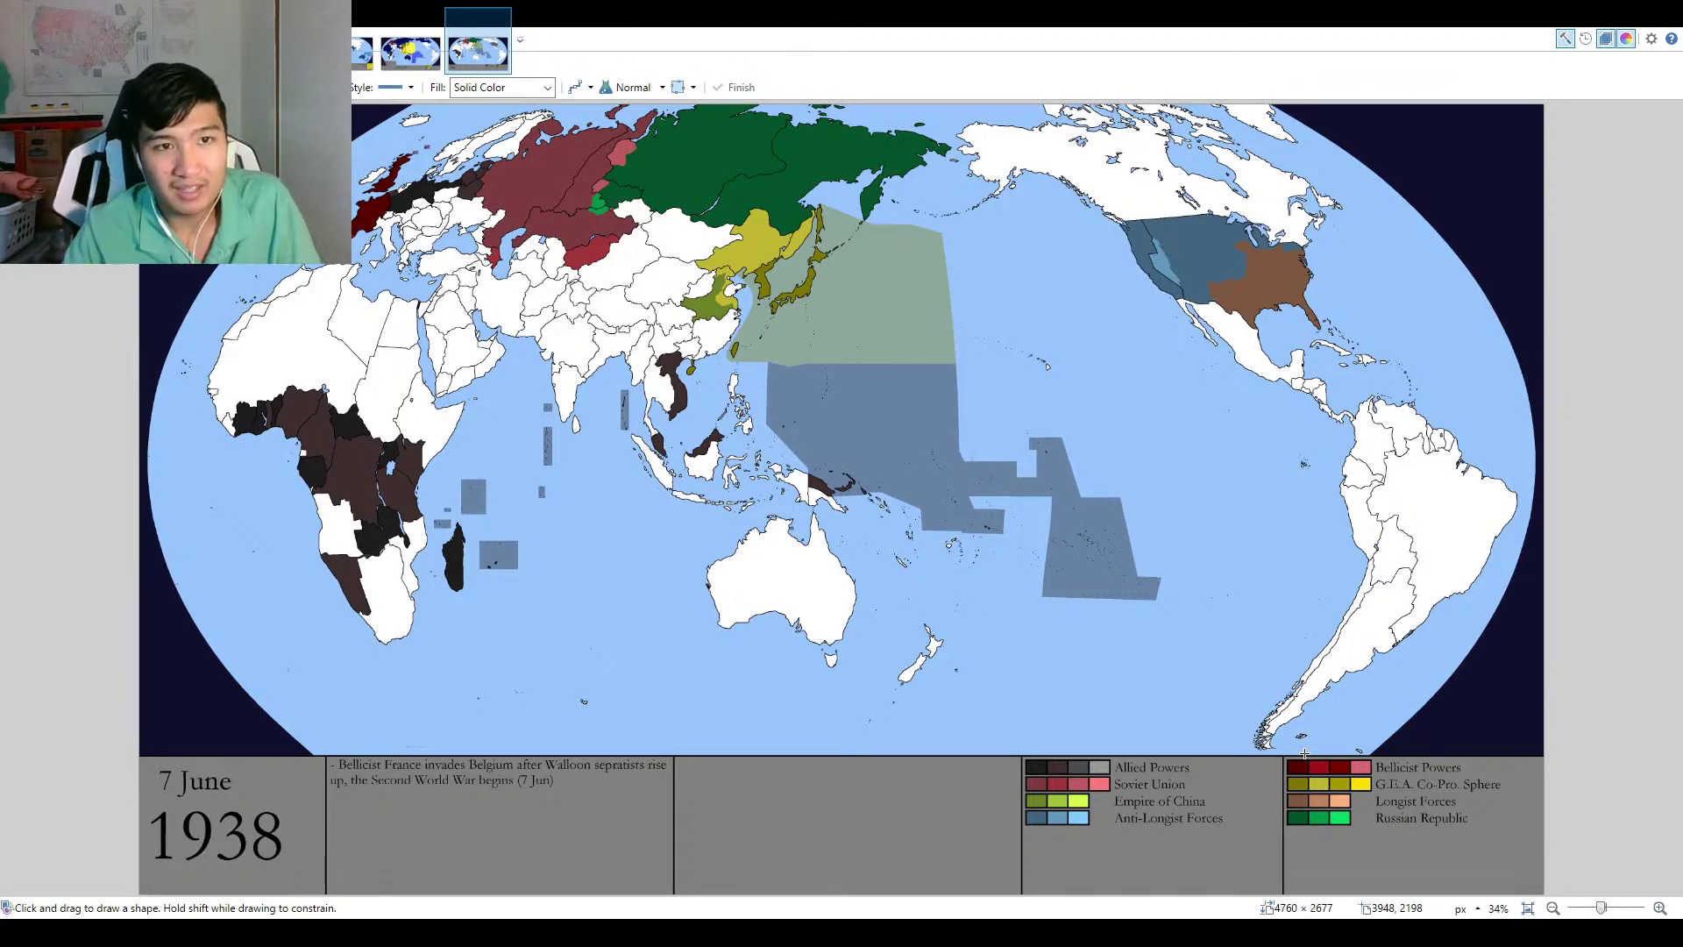
scroll(1419, 751, up, 3)
scroll(1536, 751, up, 1)
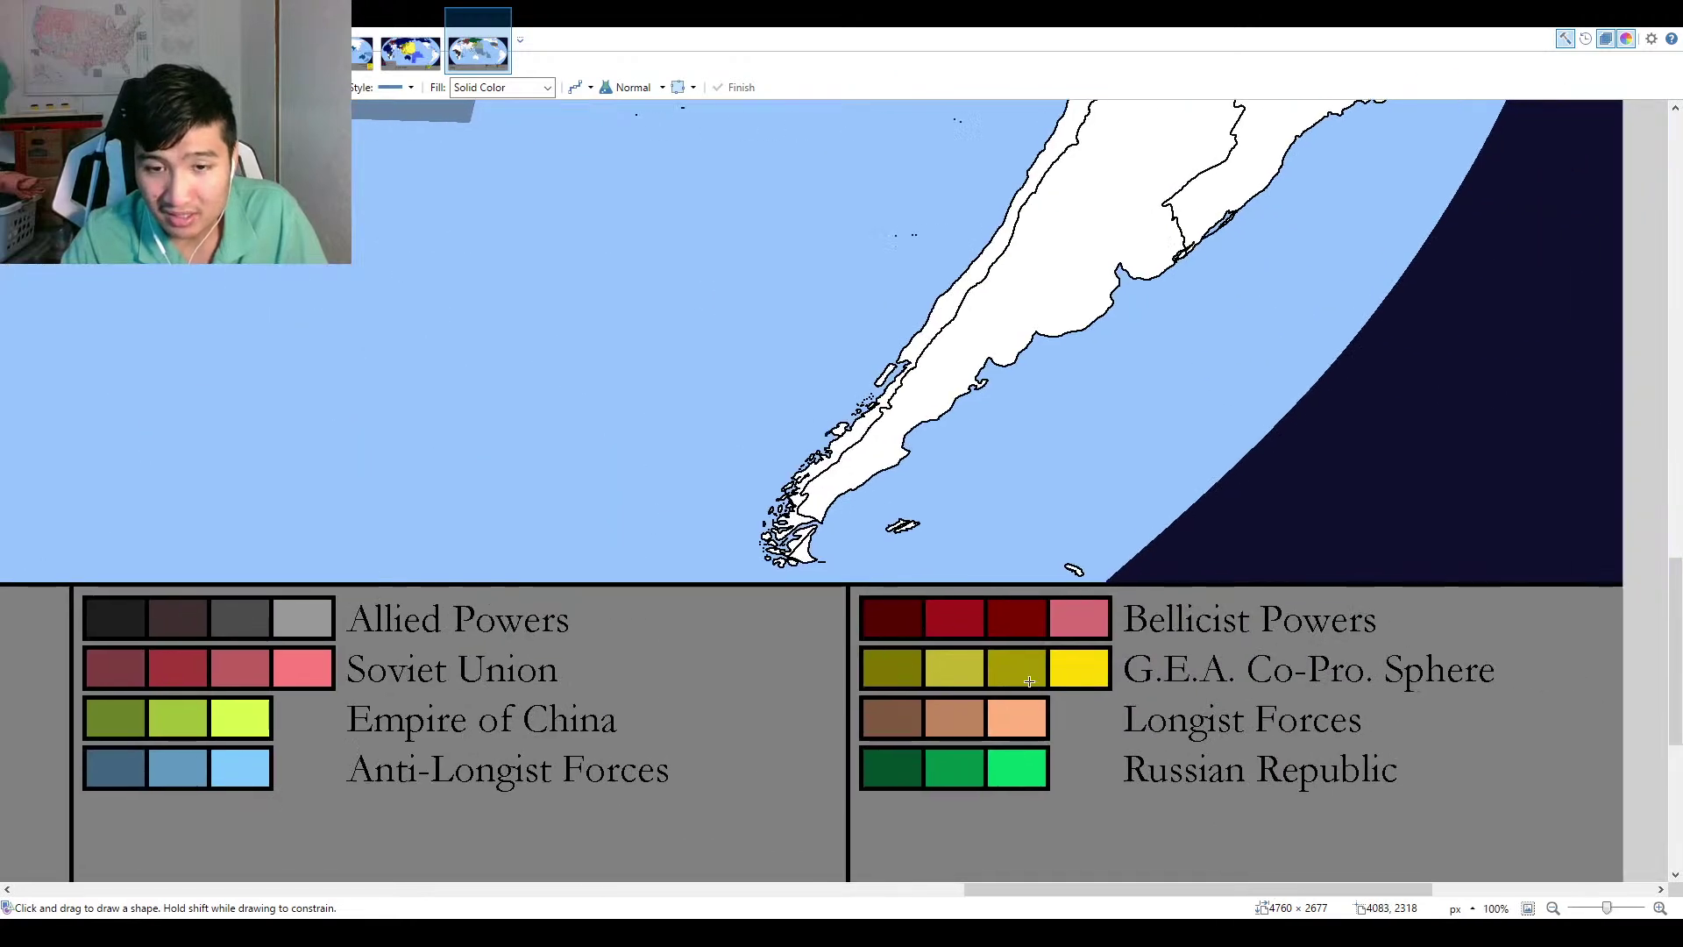
scroll(1383, 631, up, 1)
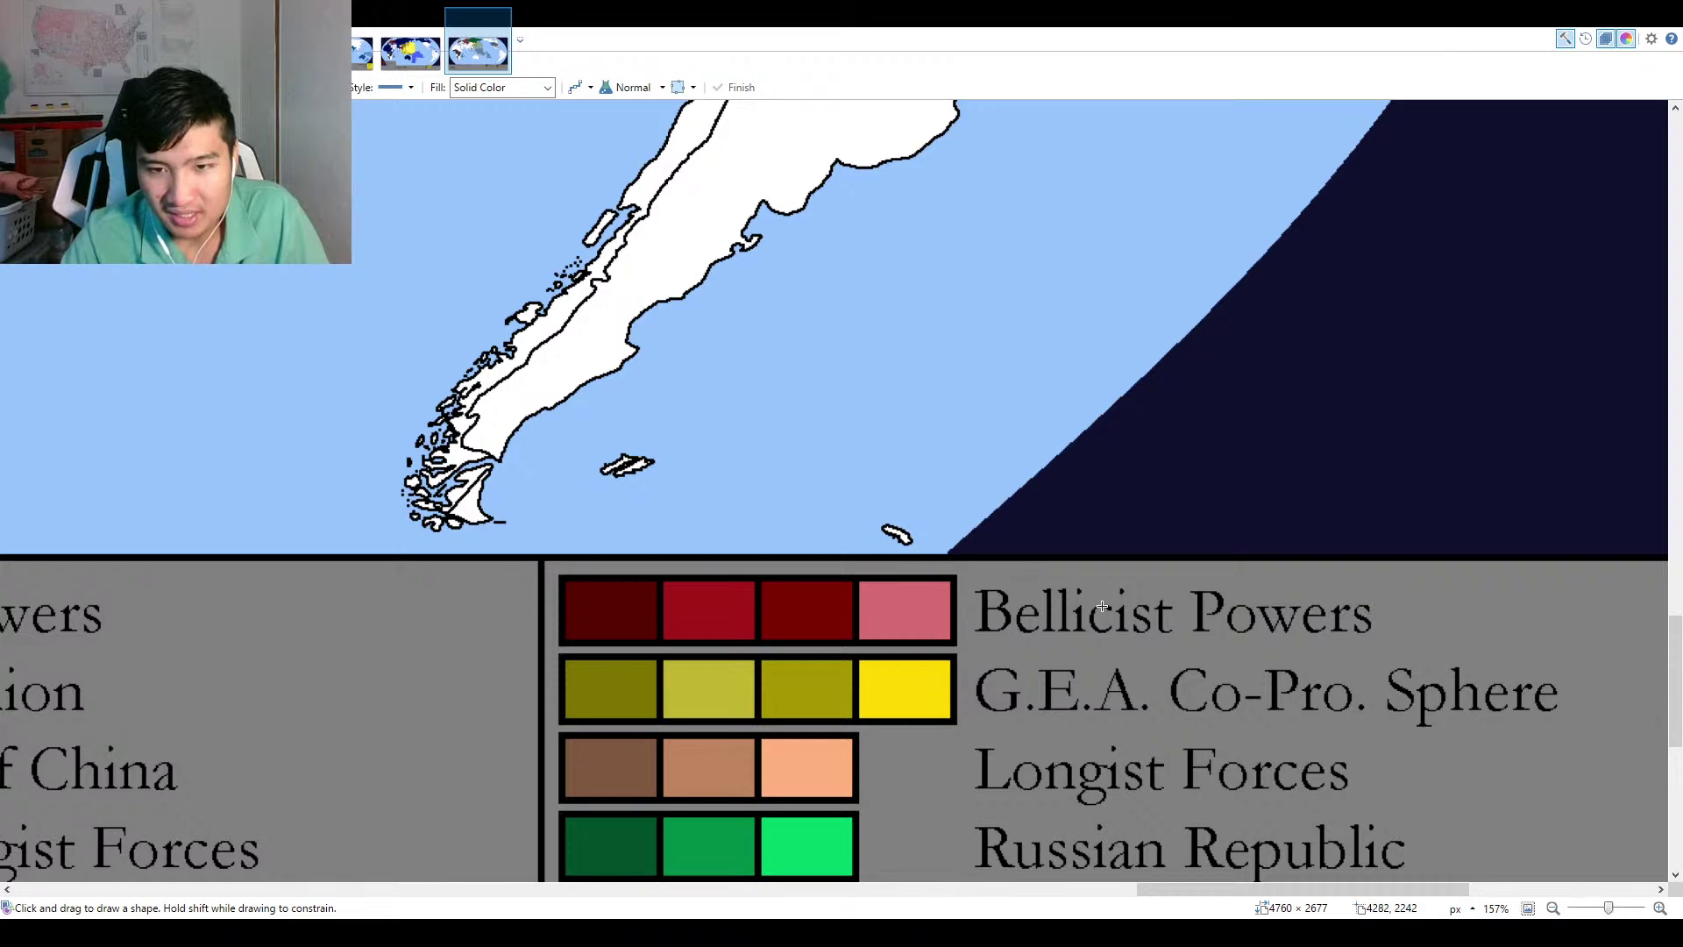
click(1530, 909)
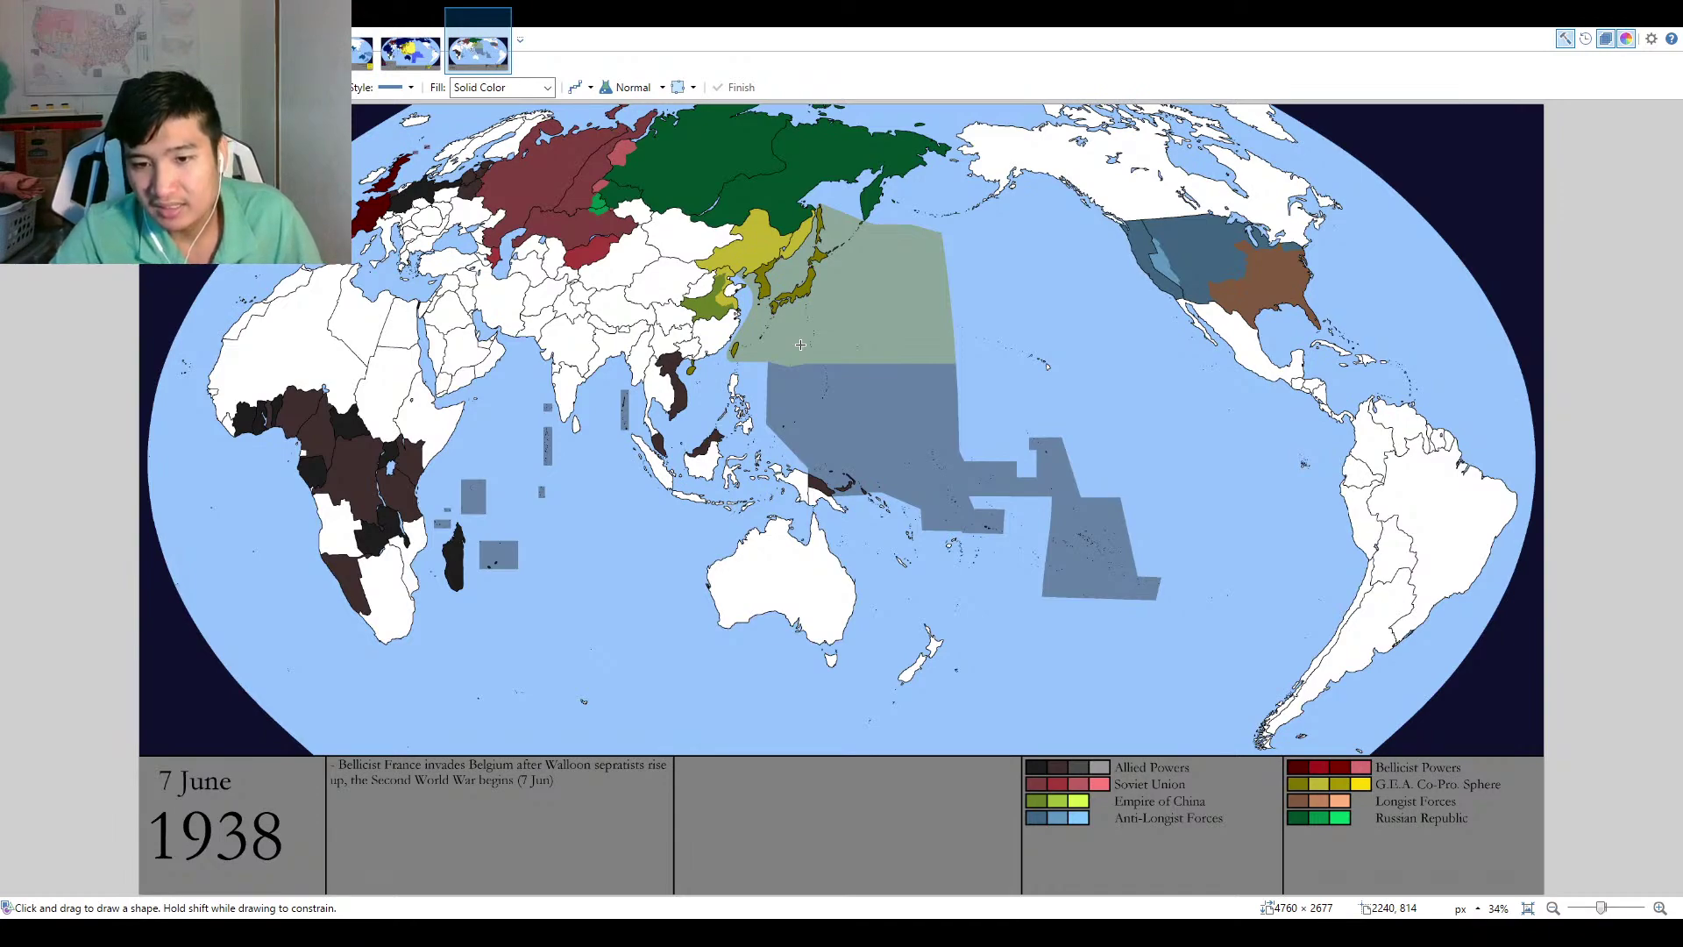
Examine Bellicist France and Britain, the black Allied territory, Italy and central Europe on the 1938 map.
scroll(936, 467, up, 5)
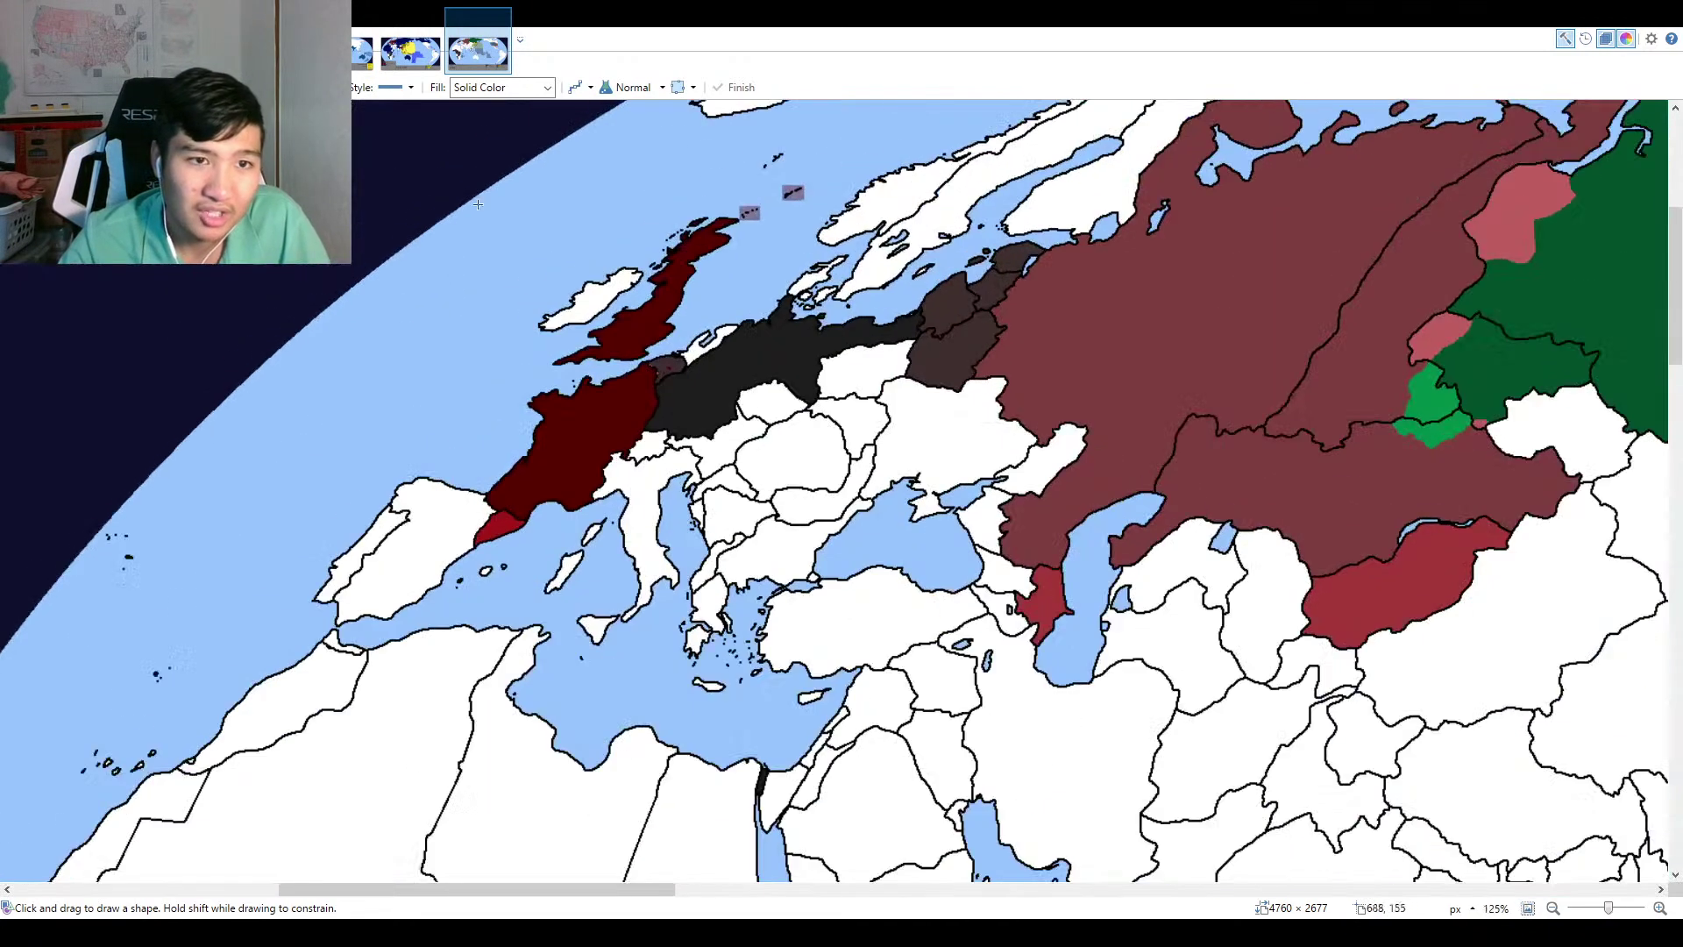
drag(936, 467, 875, 298)
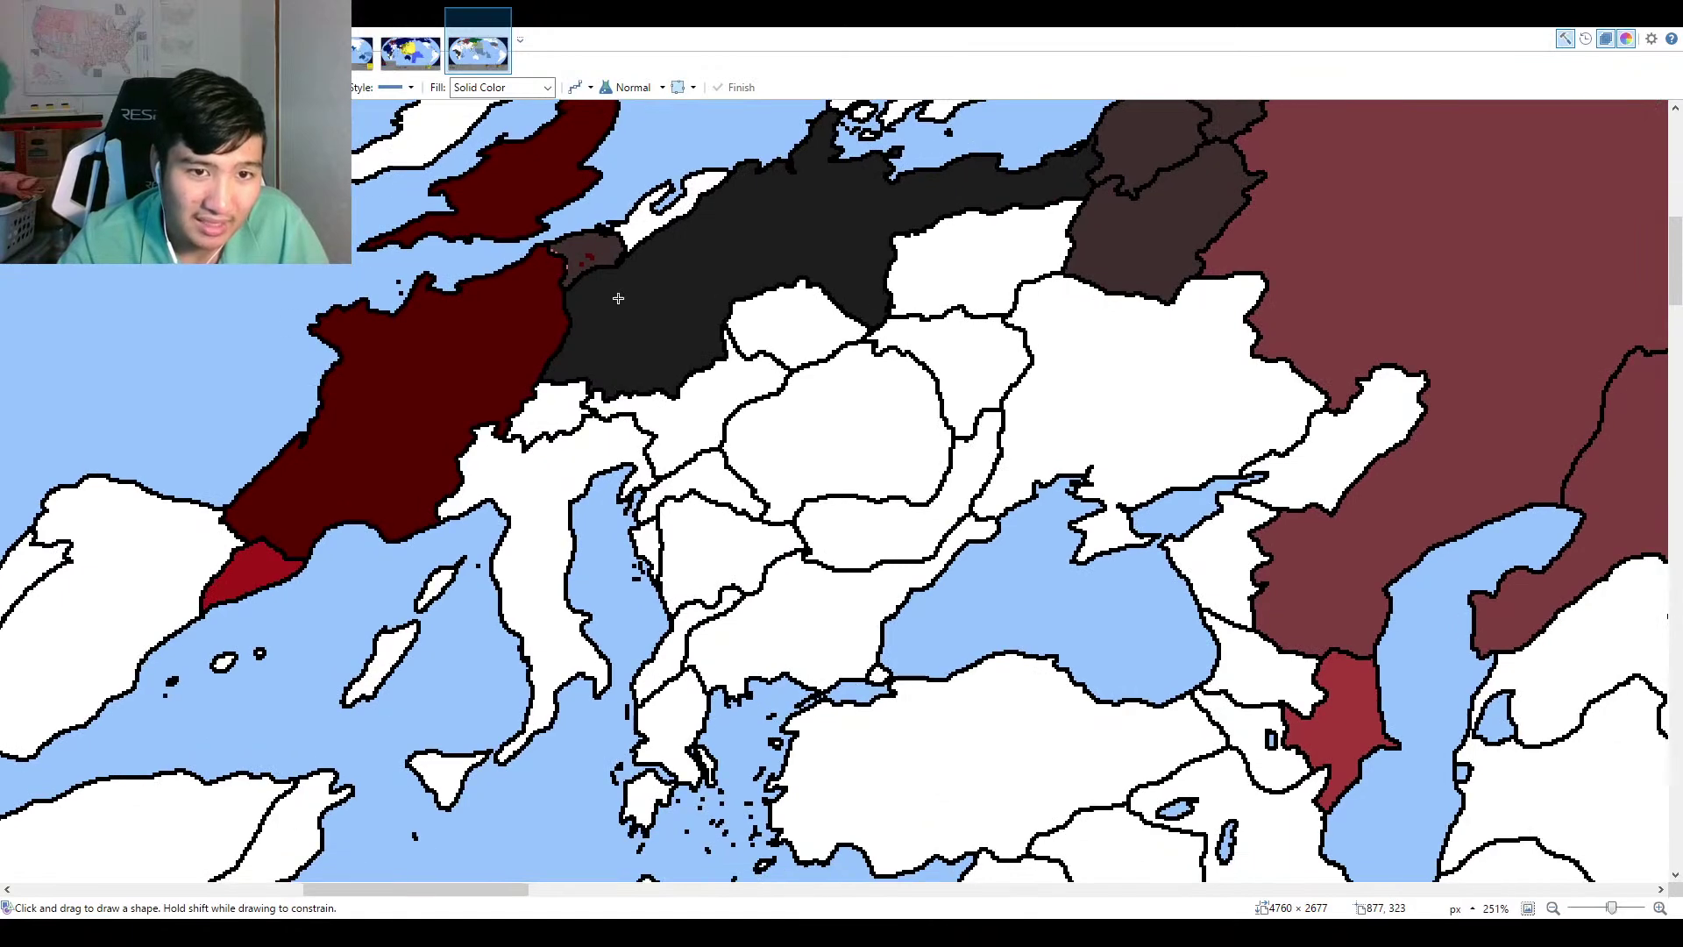
scroll(644, 285, up, 3)
drag(619, 324, 636, 210)
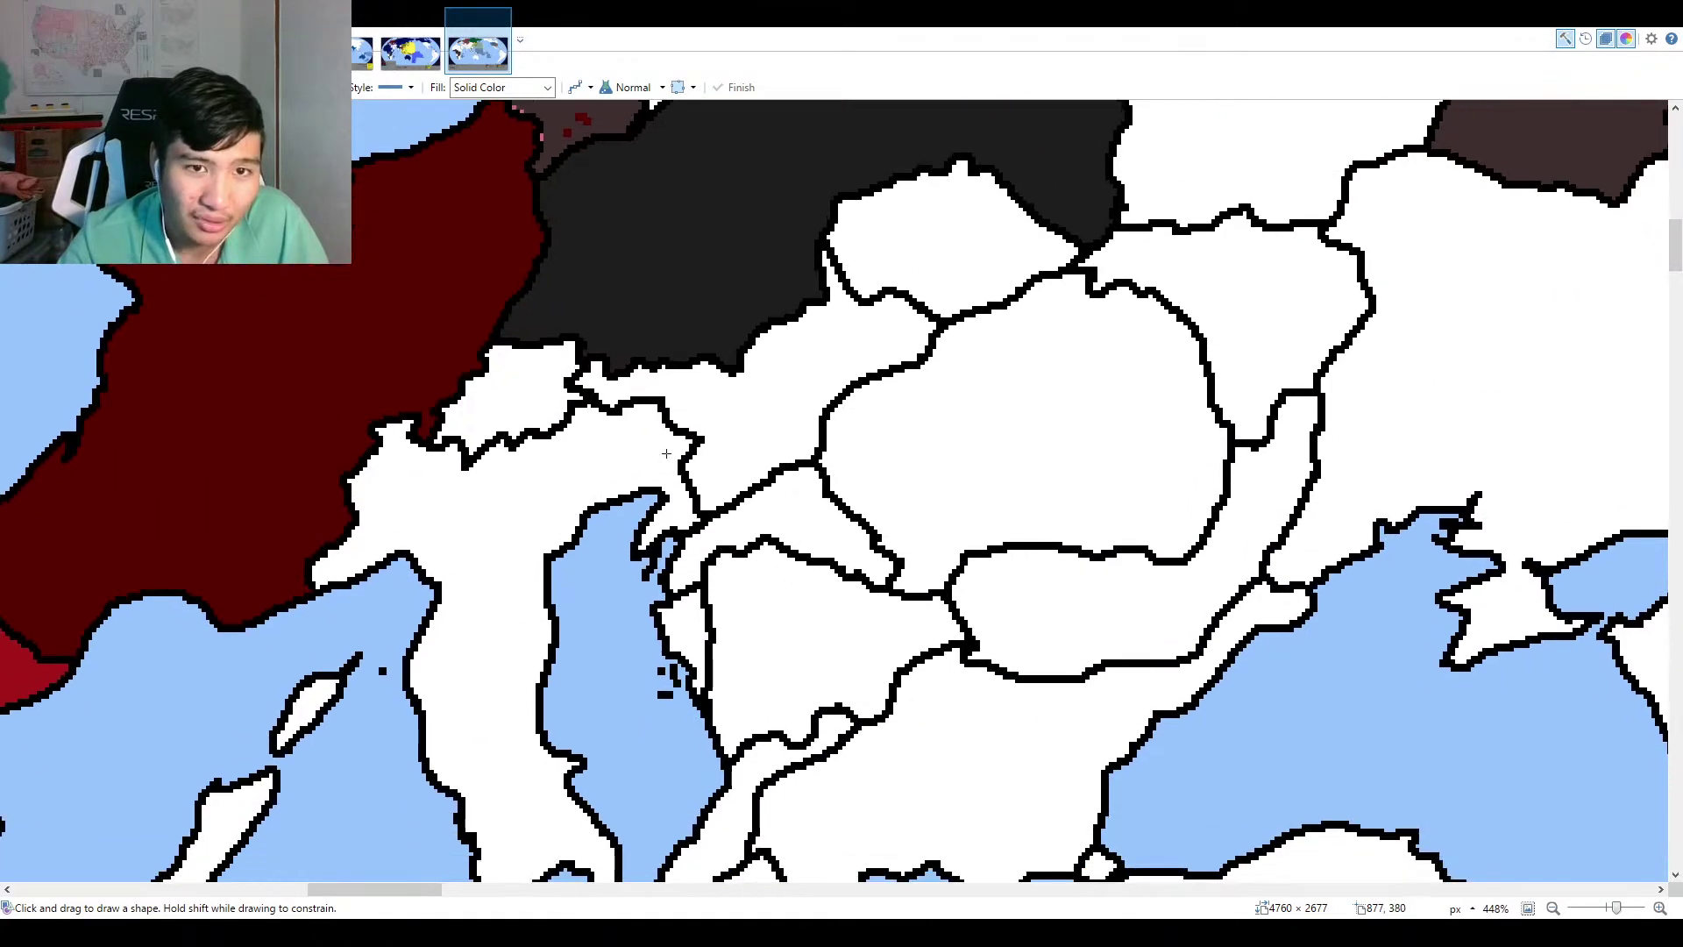
scroll(808, 383, down, 3)
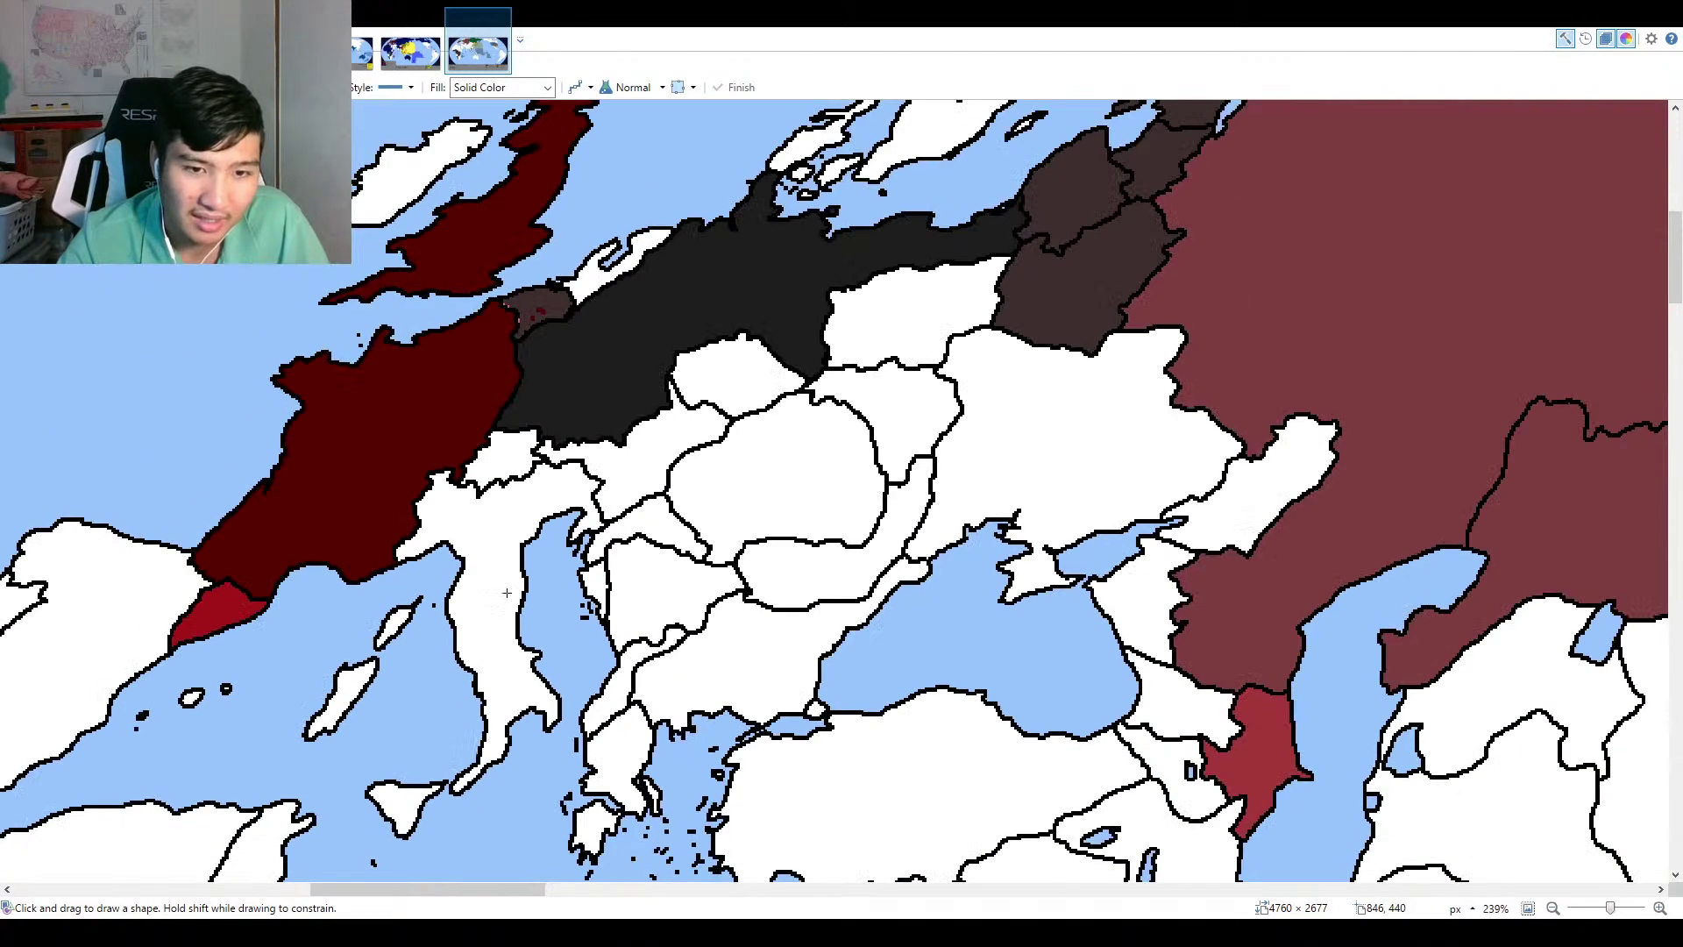
drag(506, 593, 590, 514)
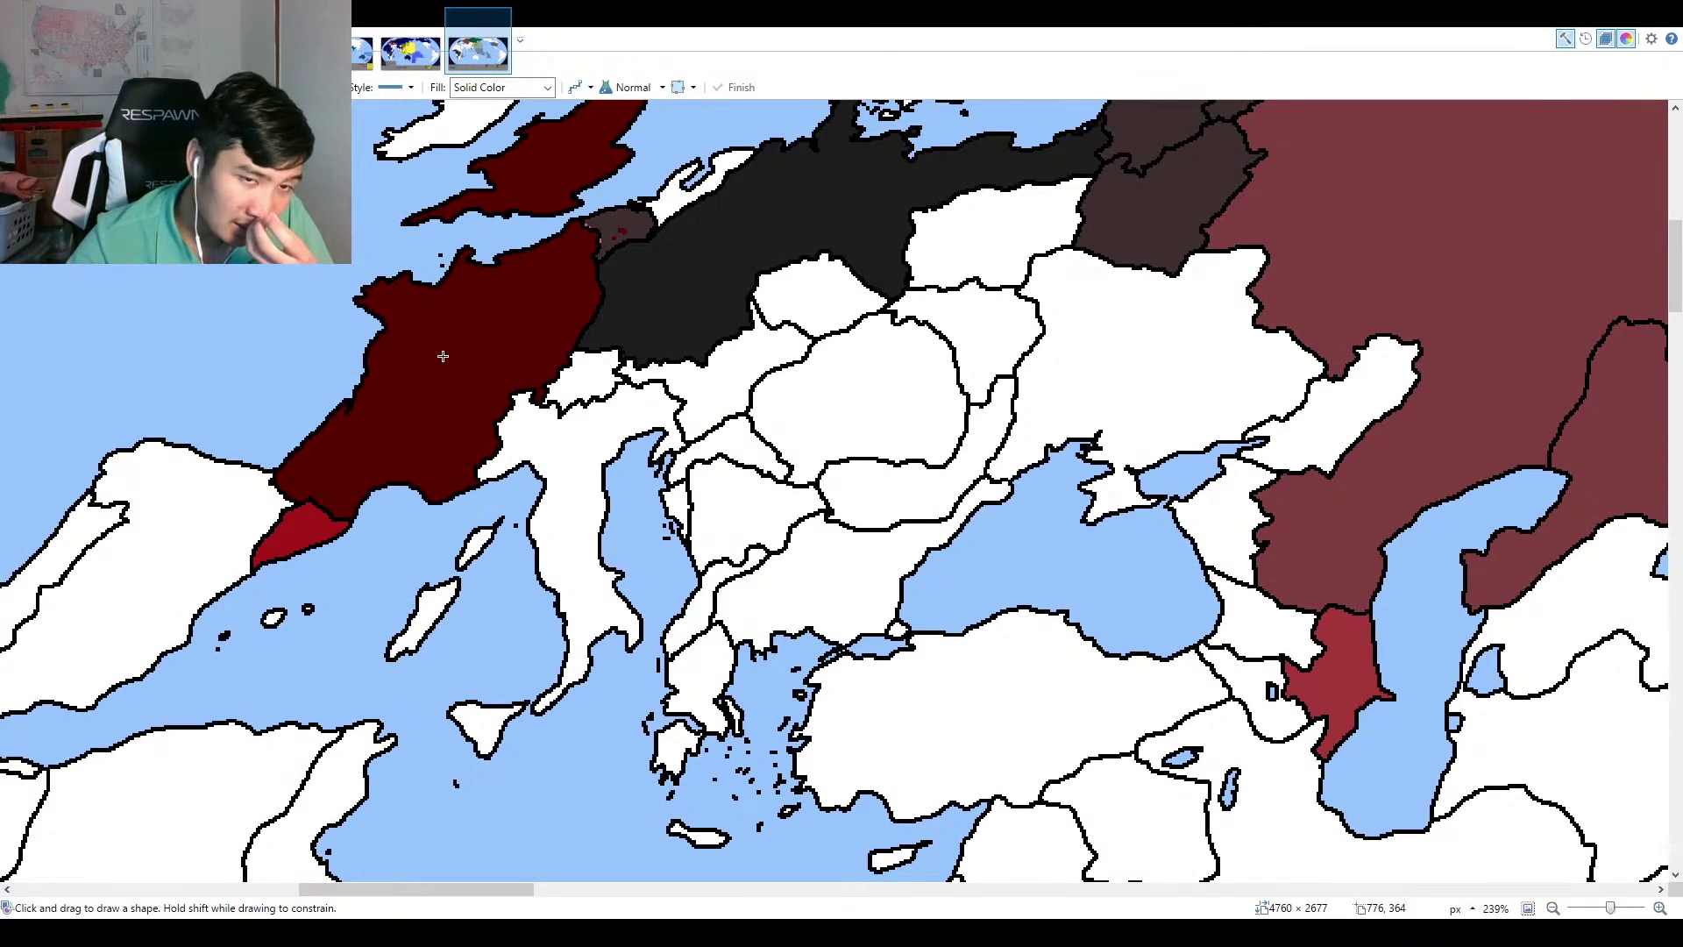
scroll(504, 450, up, 5)
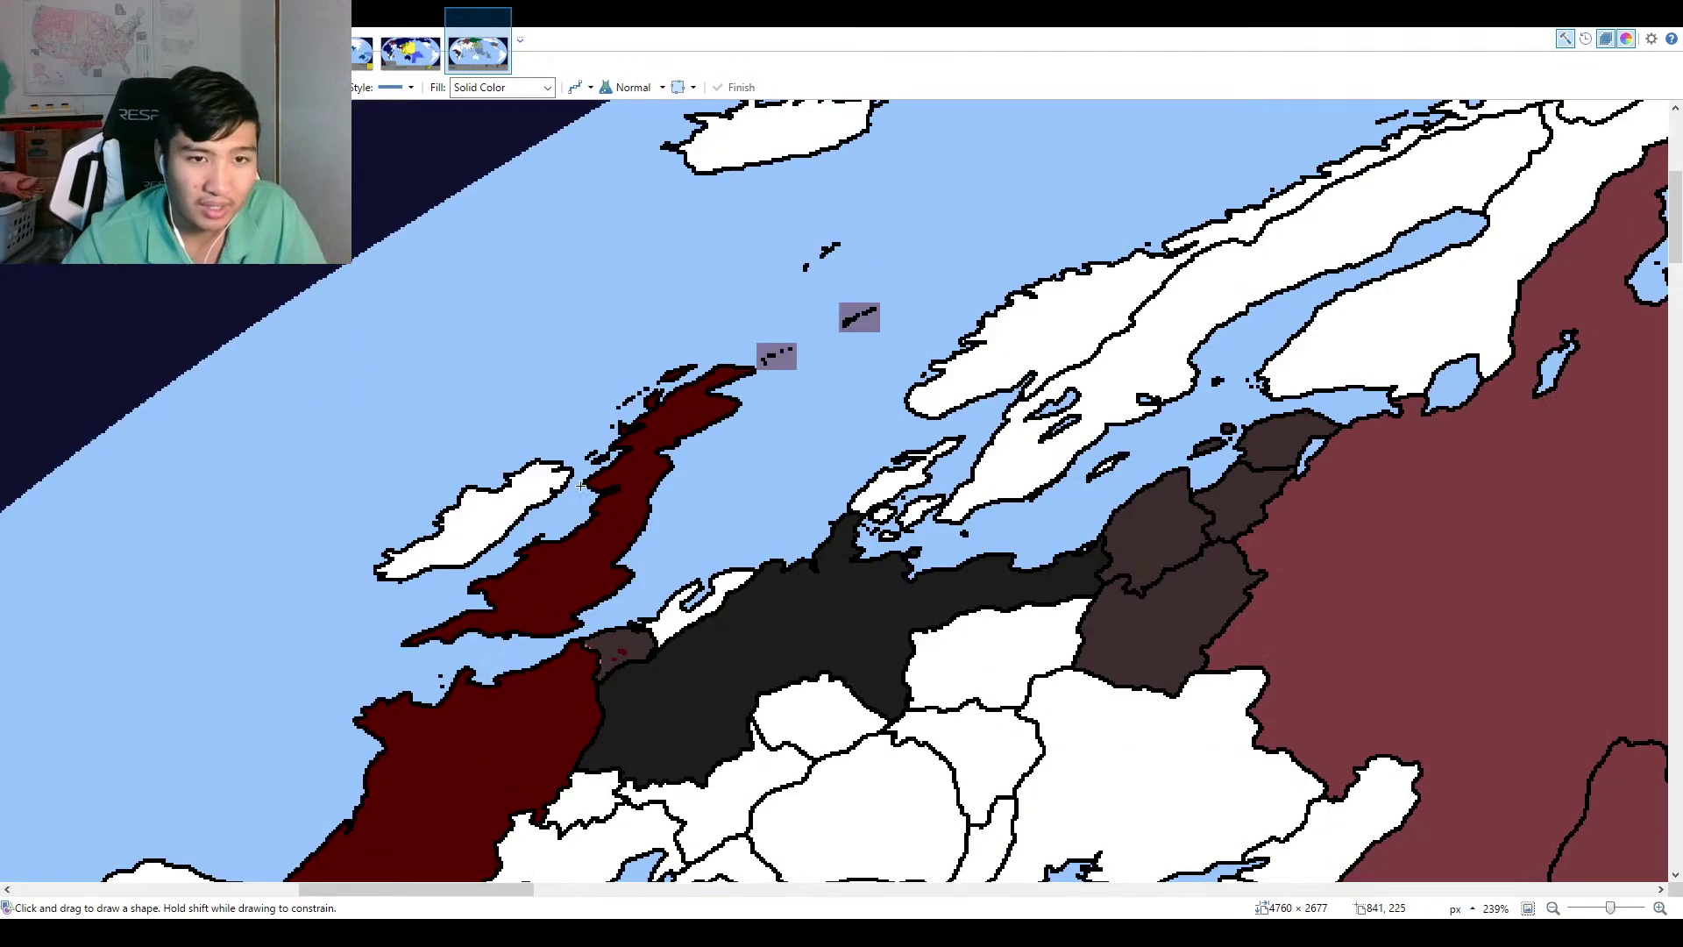
Look over the western Soviet Union, the Balkans and the Black Sea region, finishing with the whole 1938 map in view.
scroll(602, 544, down, 3)
scroll(1034, 540, down, 3)
scroll(1034, 540, right, 2)
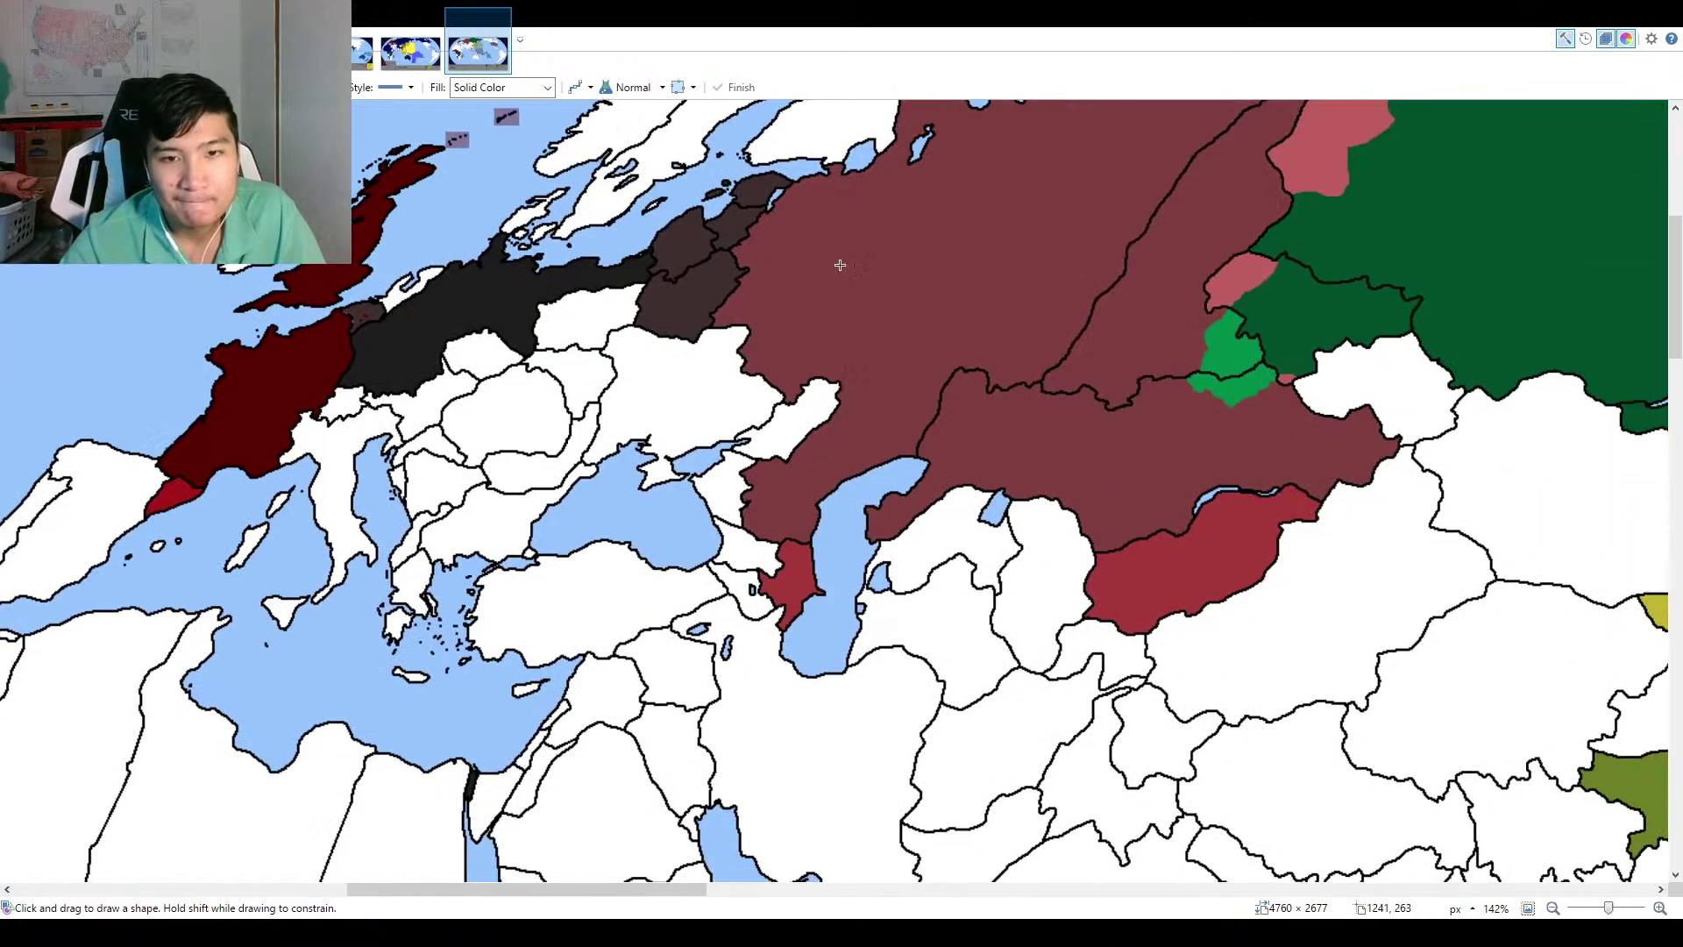
scroll(361, 391, up, 2)
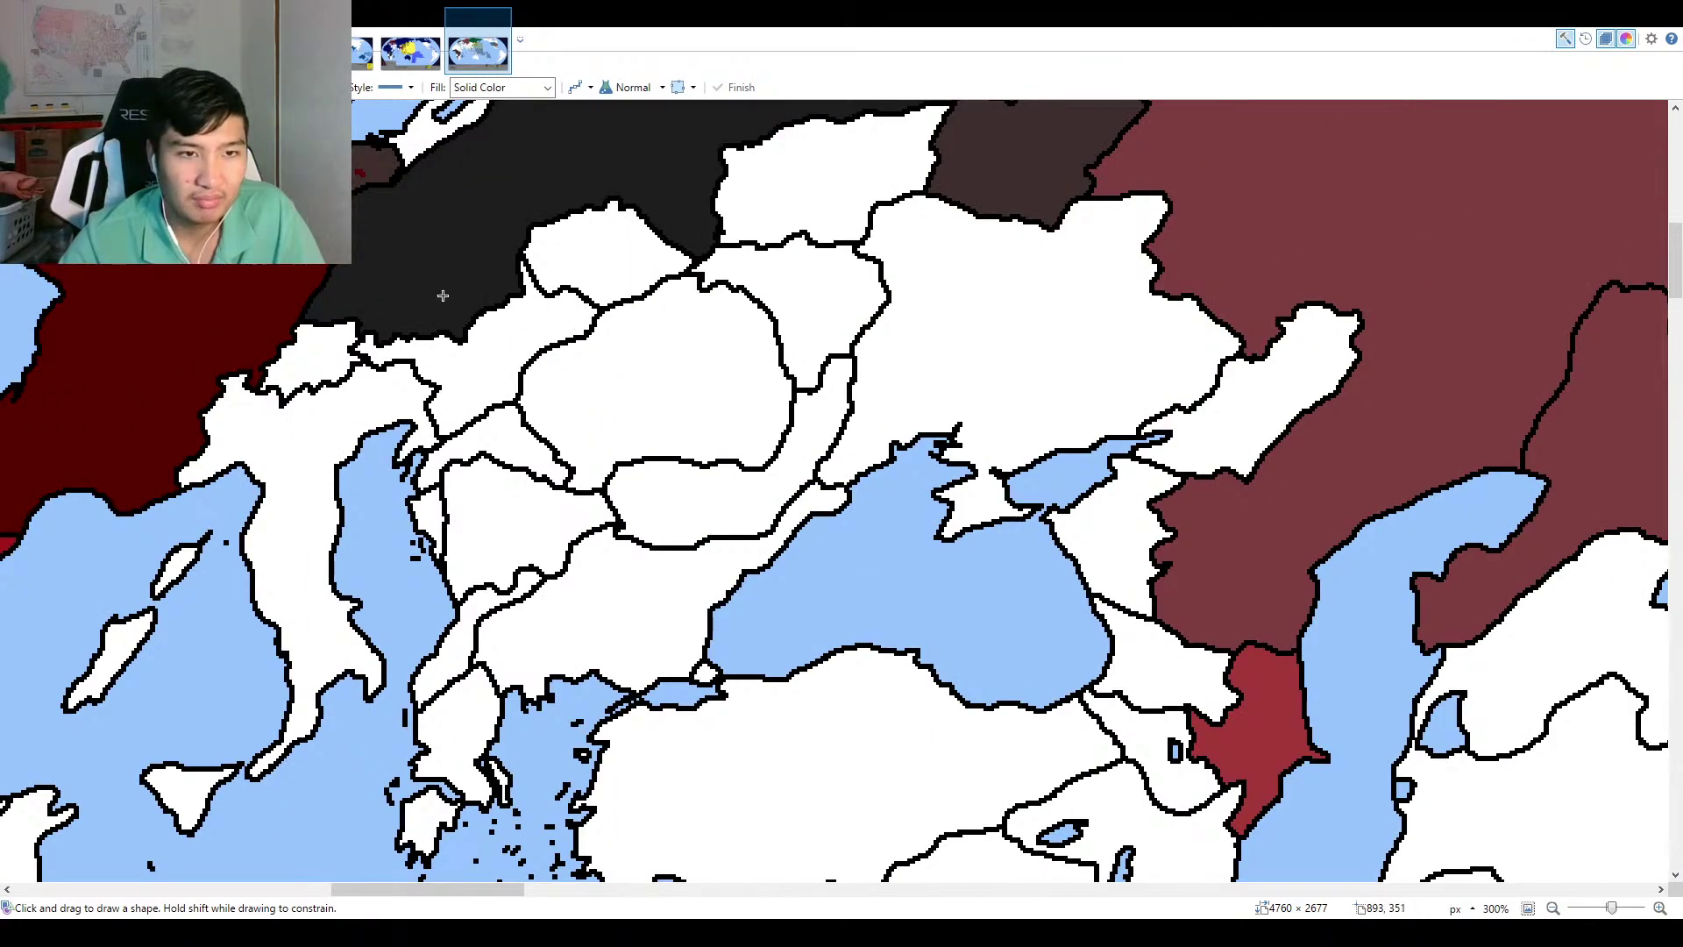
scroll(319, 460, left, 2)
scroll(614, 351, up, 1)
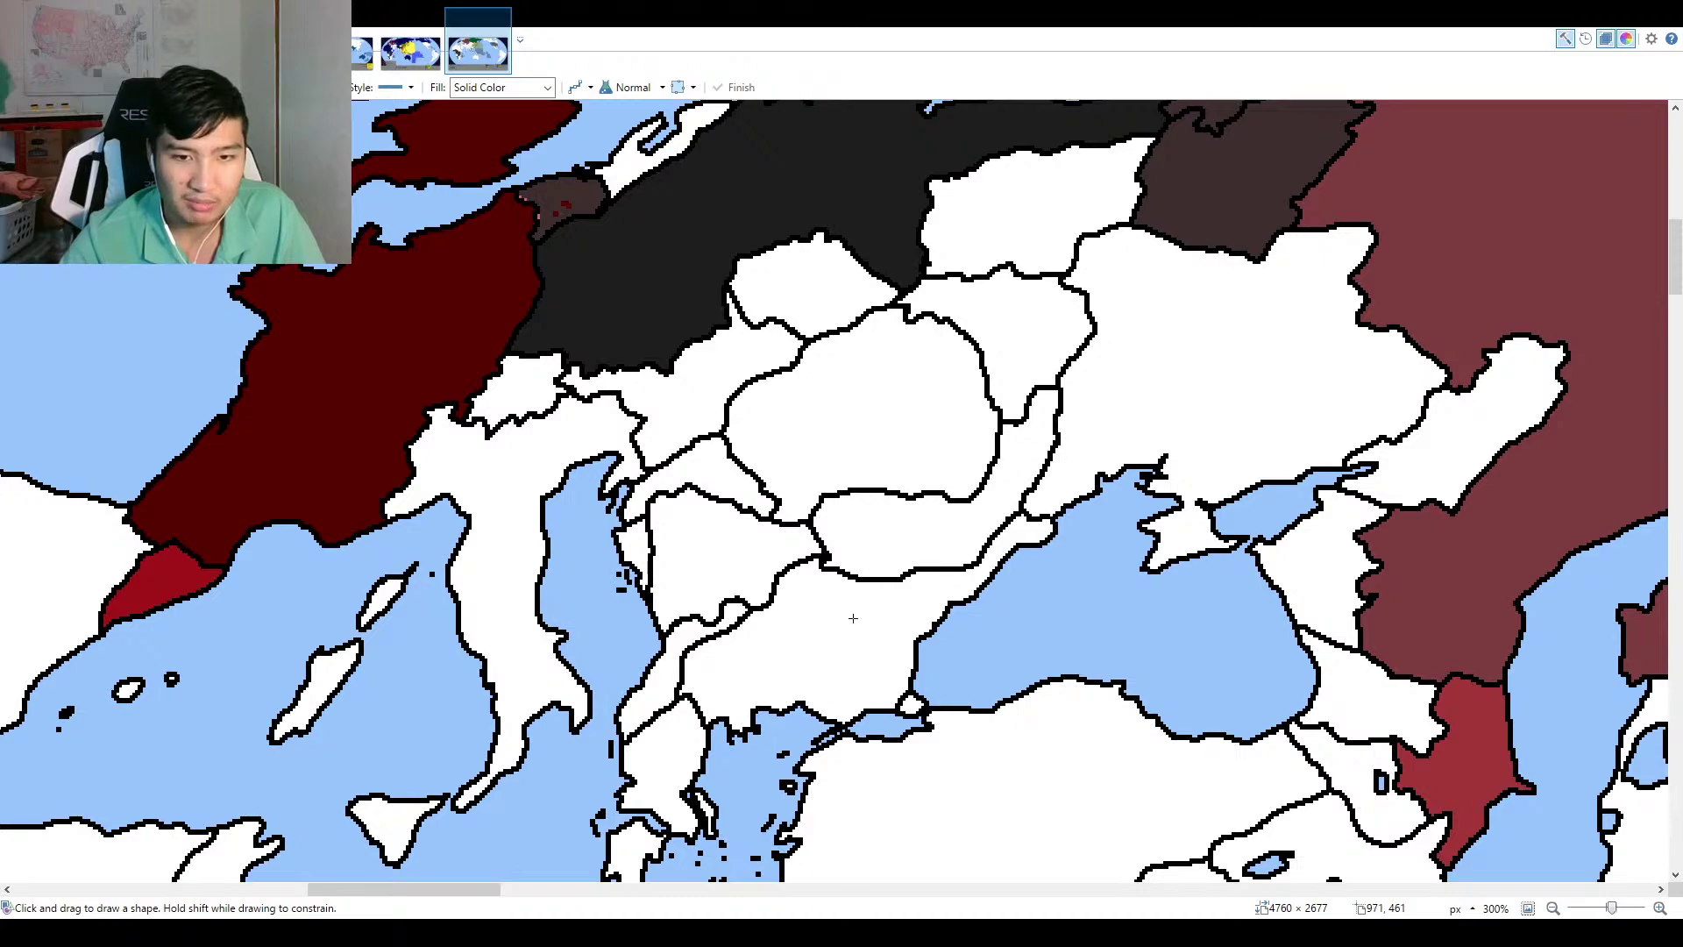
scroll(853, 618, down, 5)
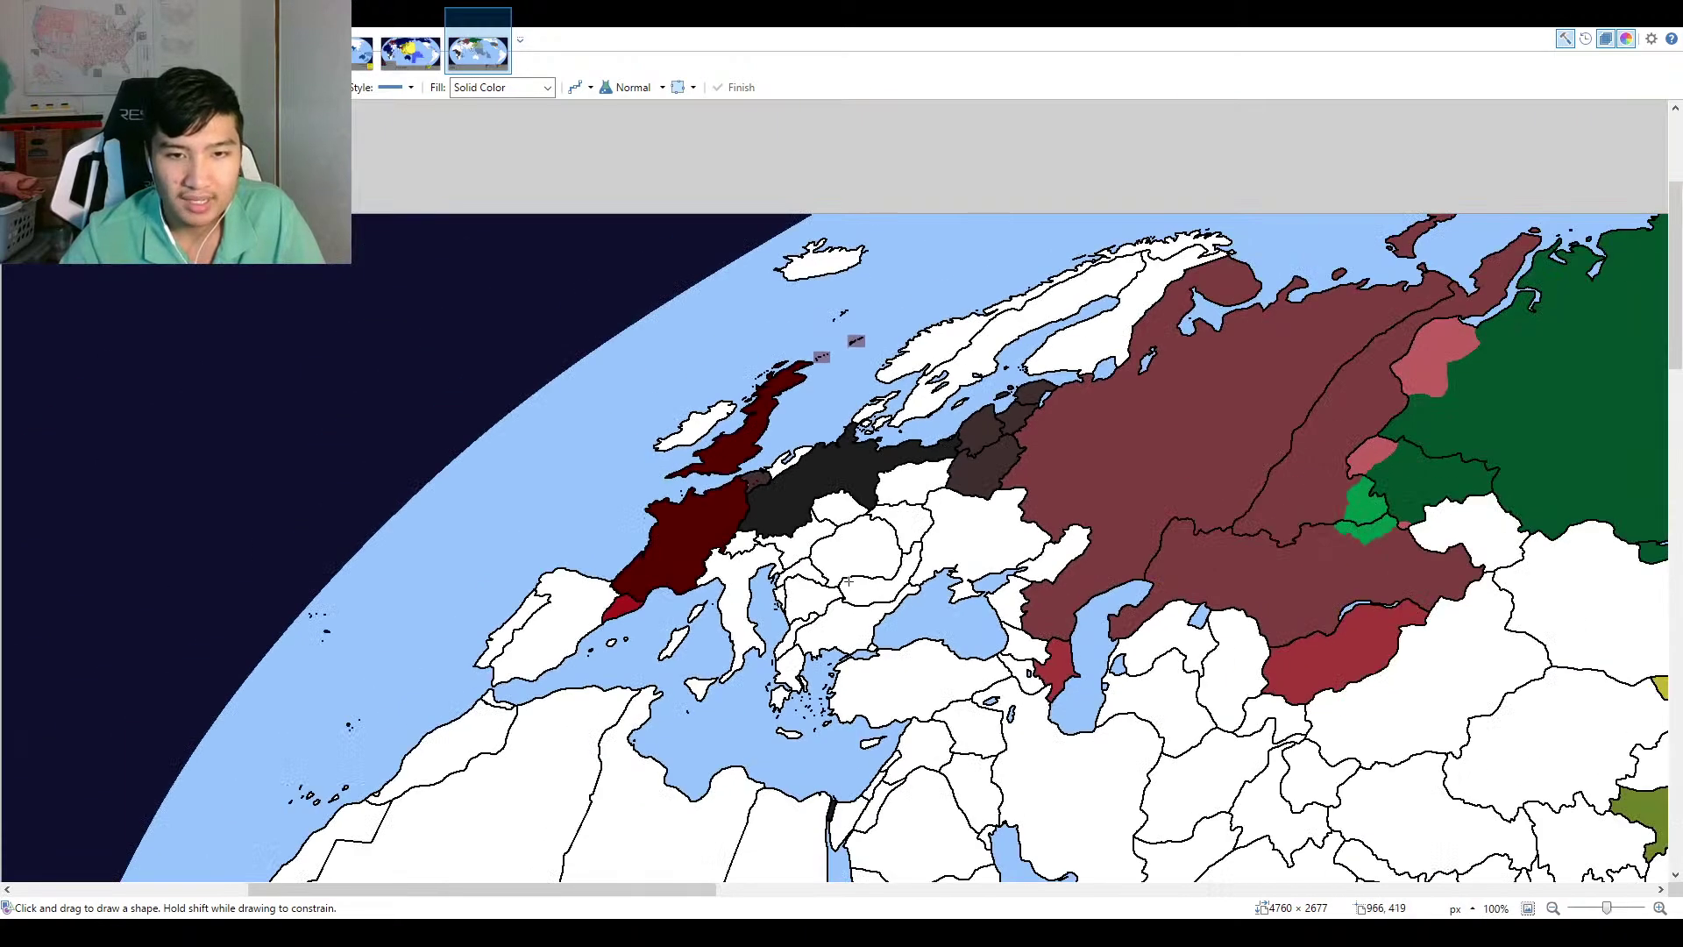
scroll(788, 518, up, 5)
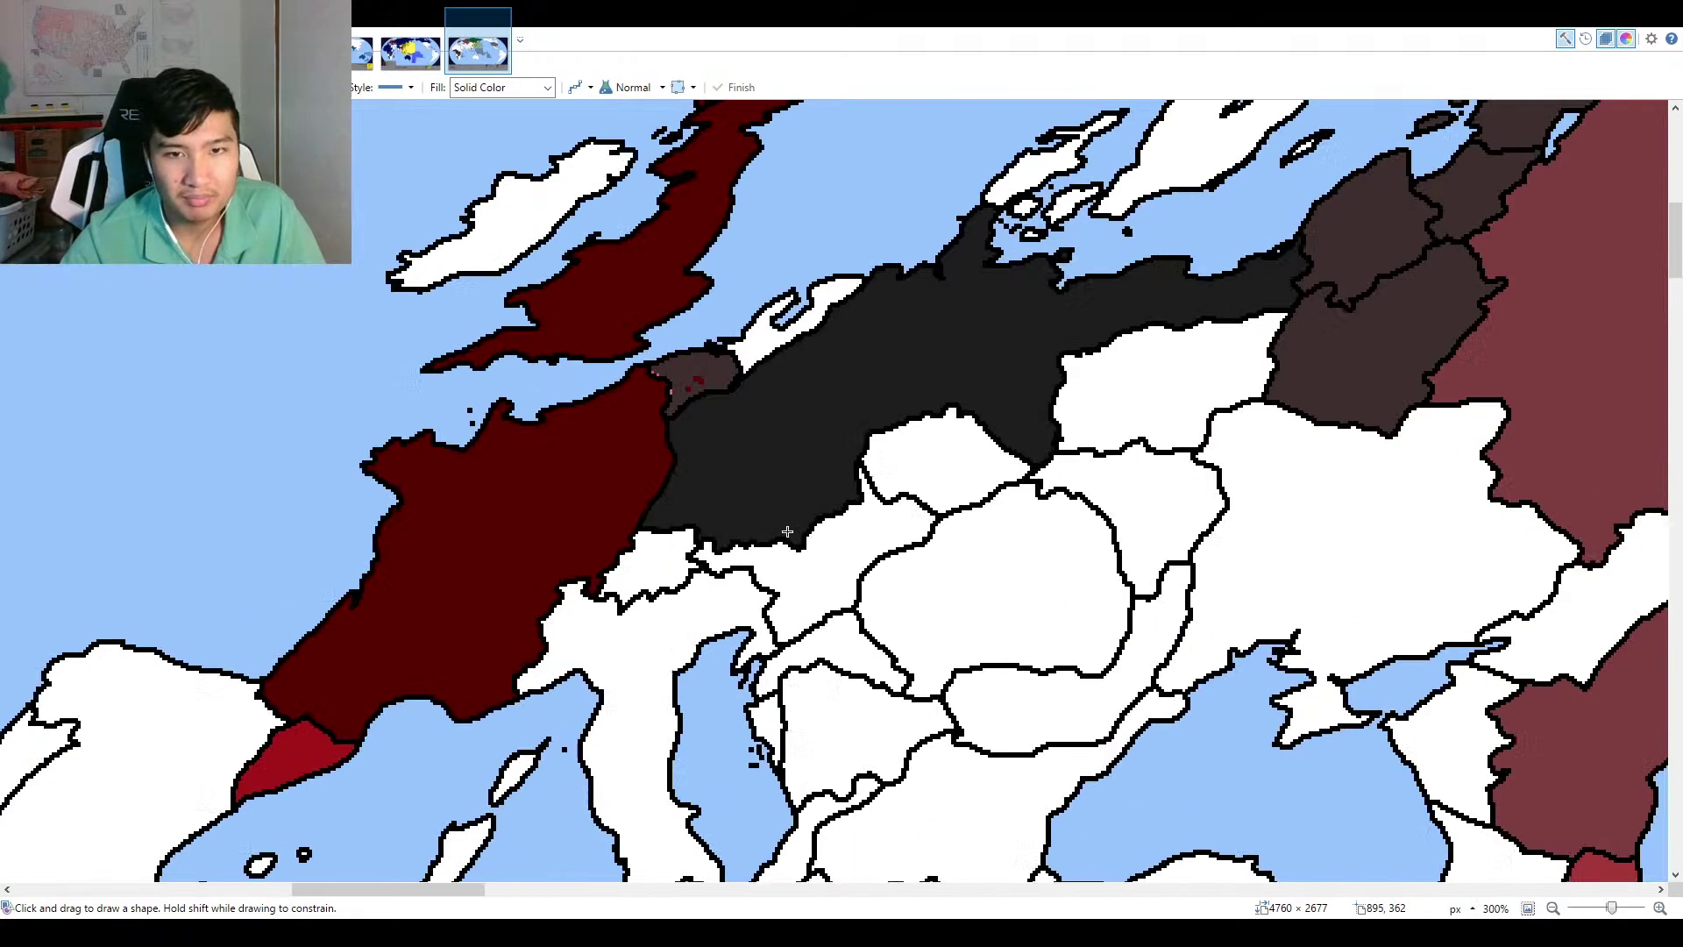
scroll(788, 519, down, 3)
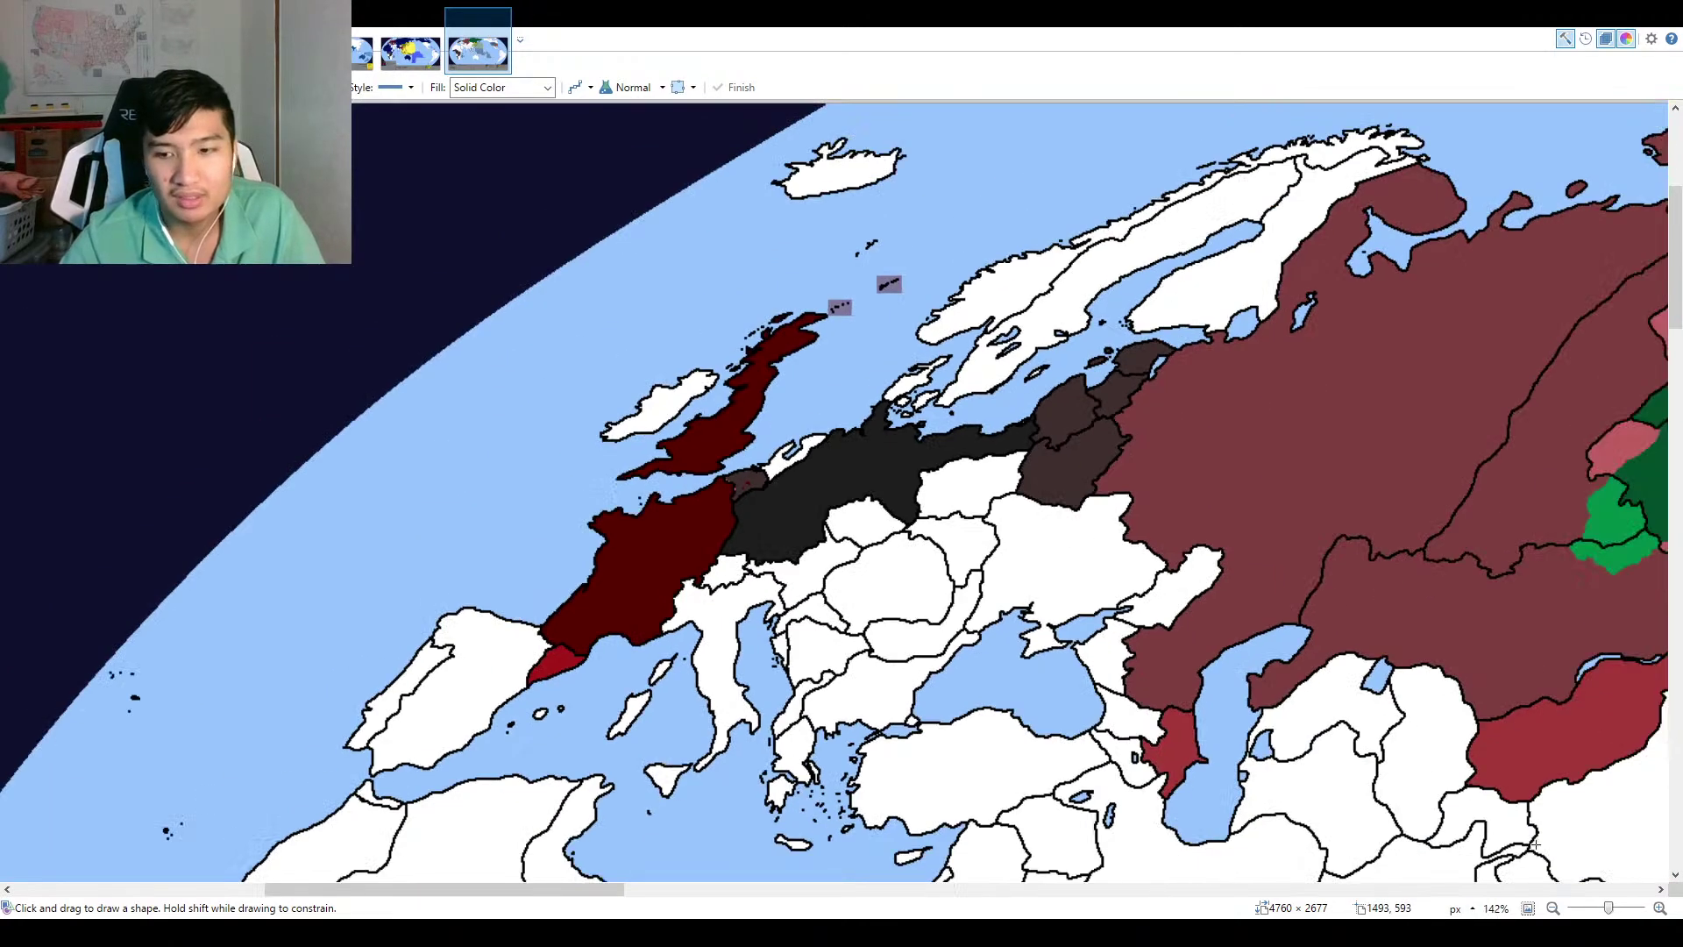
click(1527, 910)
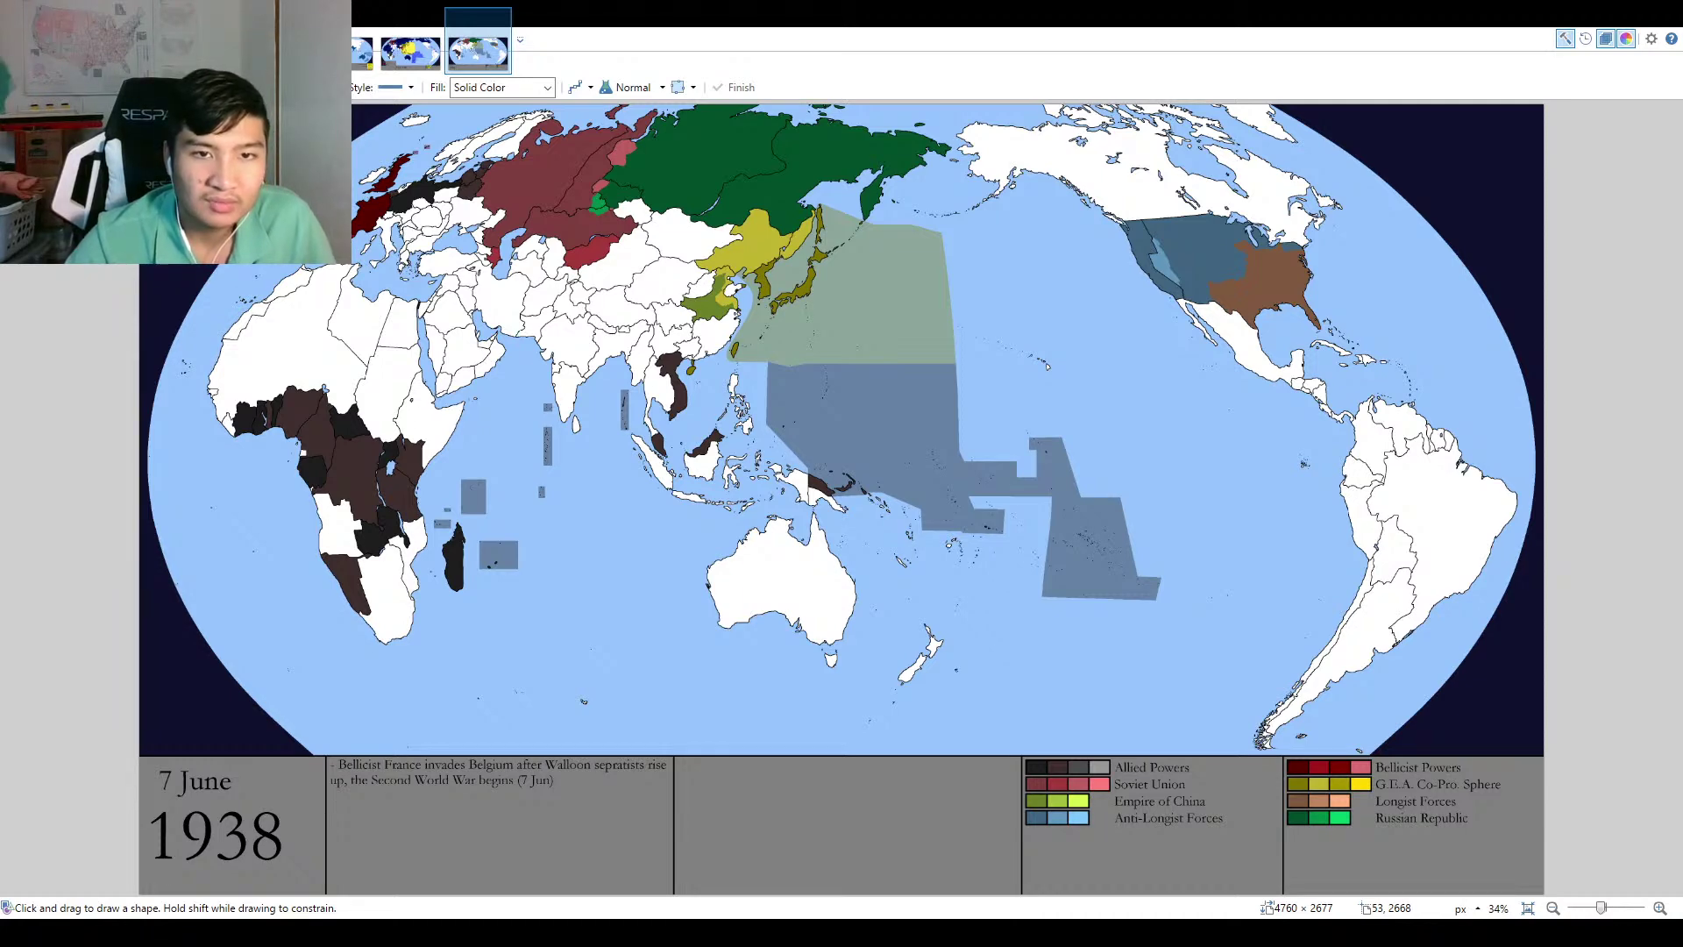
Examine the Empire of China's green territory and the Co-Prosperity Sphere holdings in northeastern China, Manchuria, Korea and Japan on the 1938 map.
scroll(821, 312, up, 5)
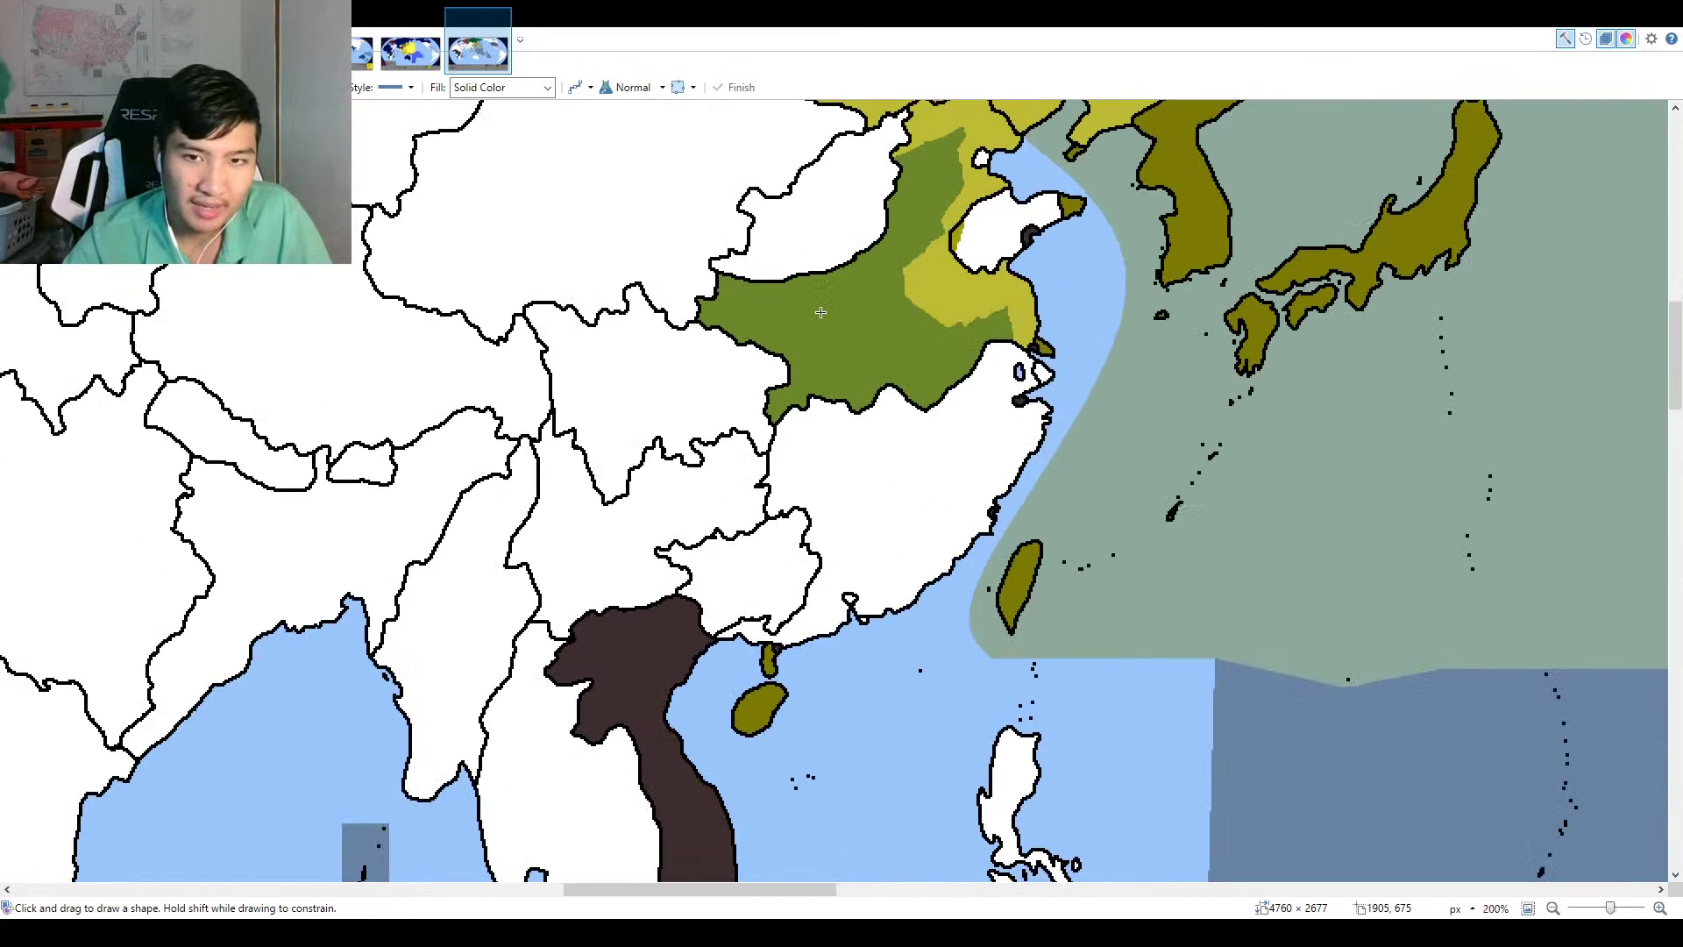
scroll(821, 312, up, 3)
scroll(908, 208, right, 2)
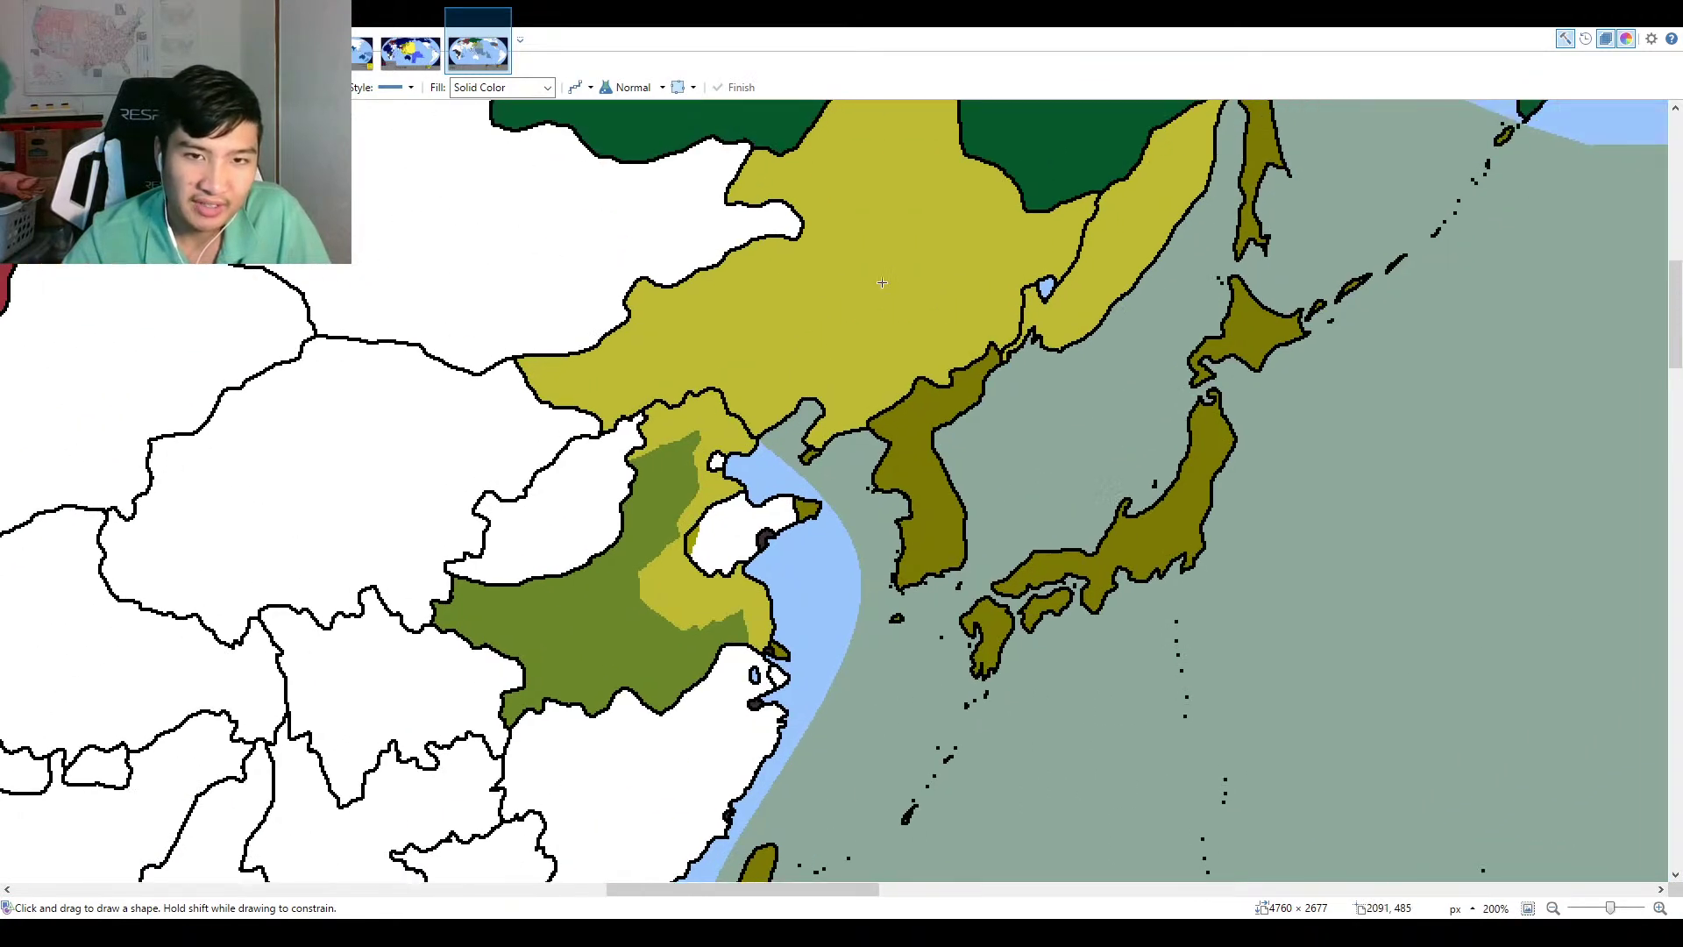
scroll(666, 513, down, 3)
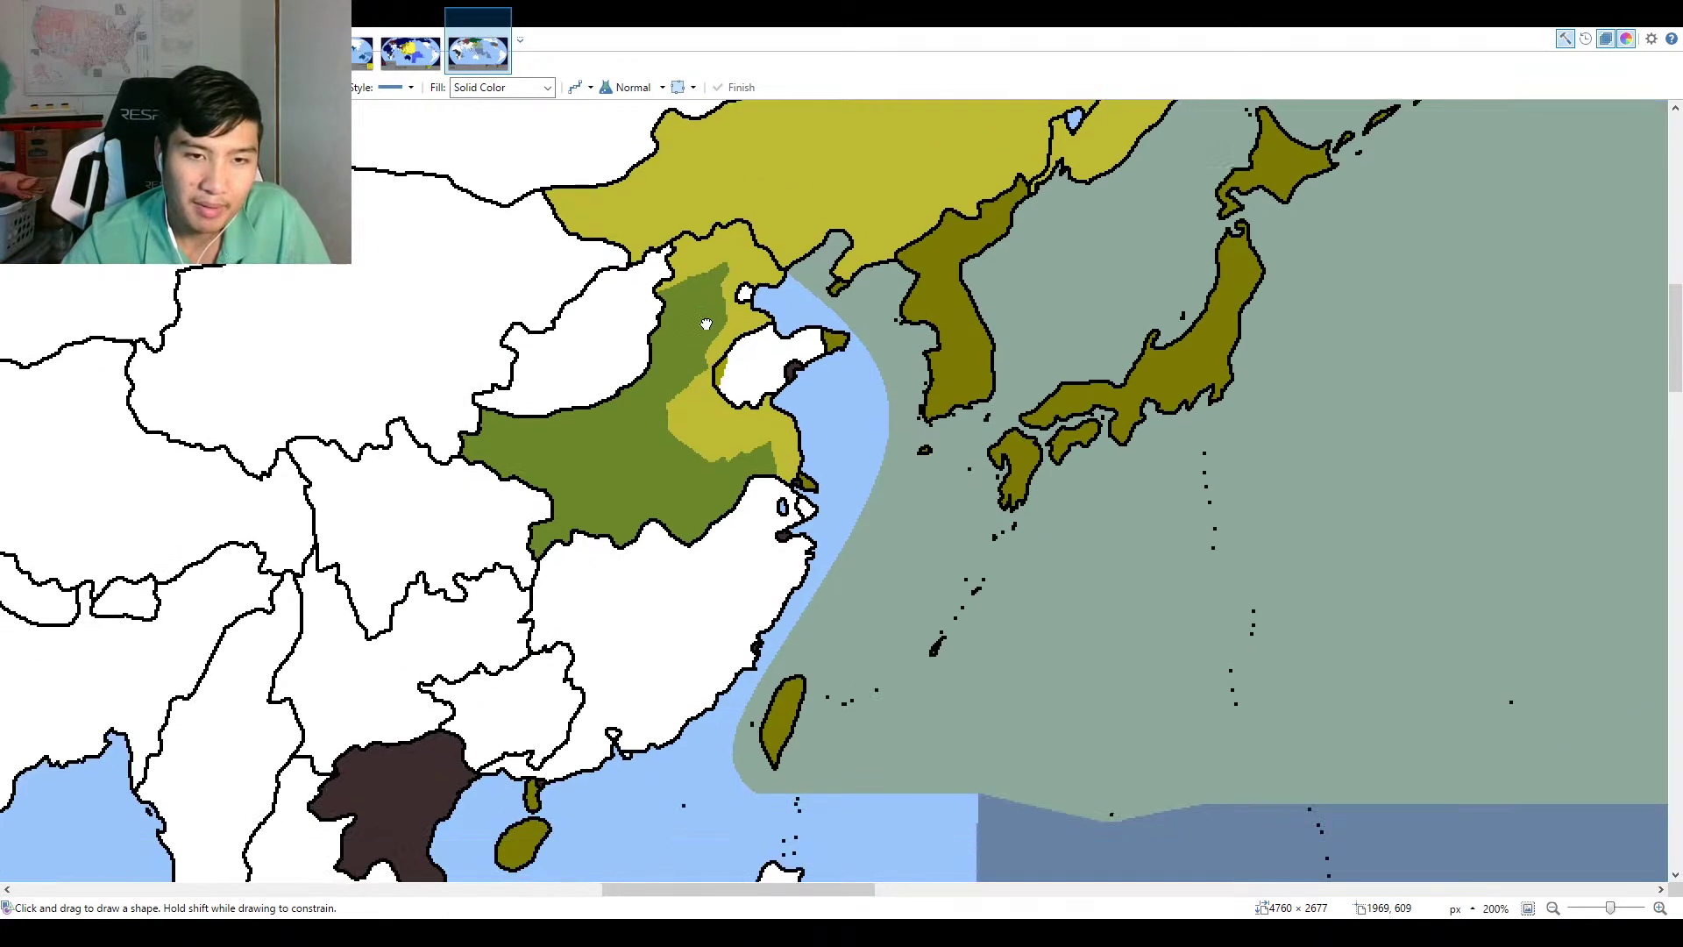
scroll(682, 421, up, 2)
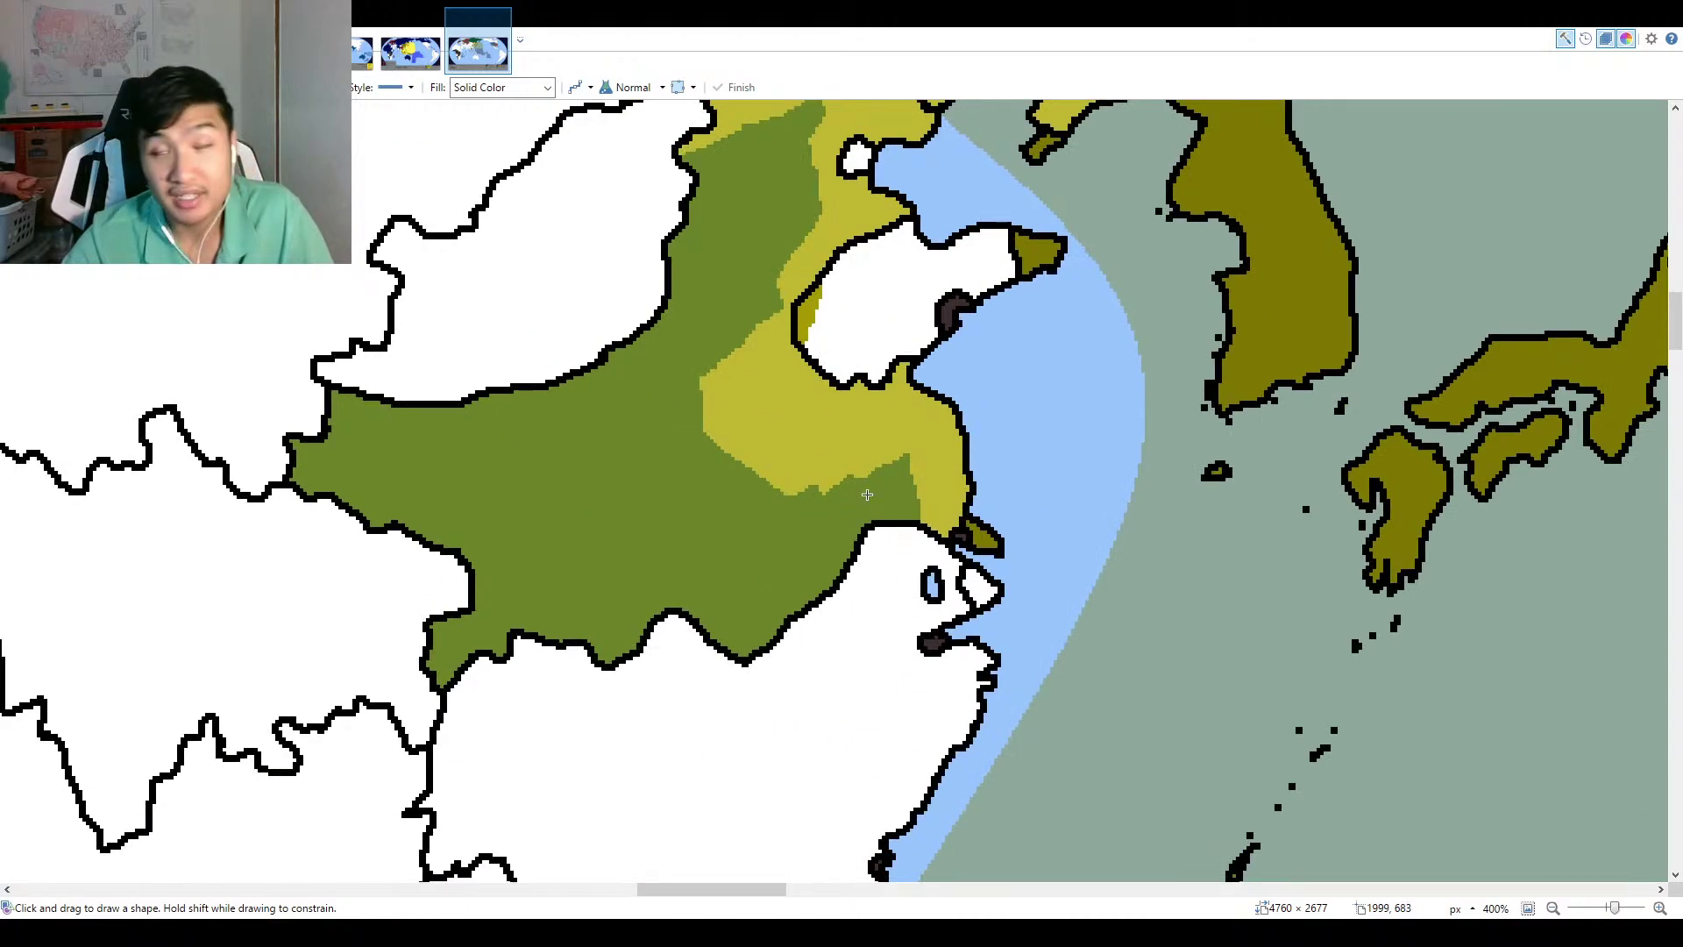
scroll(867, 495, down, 3)
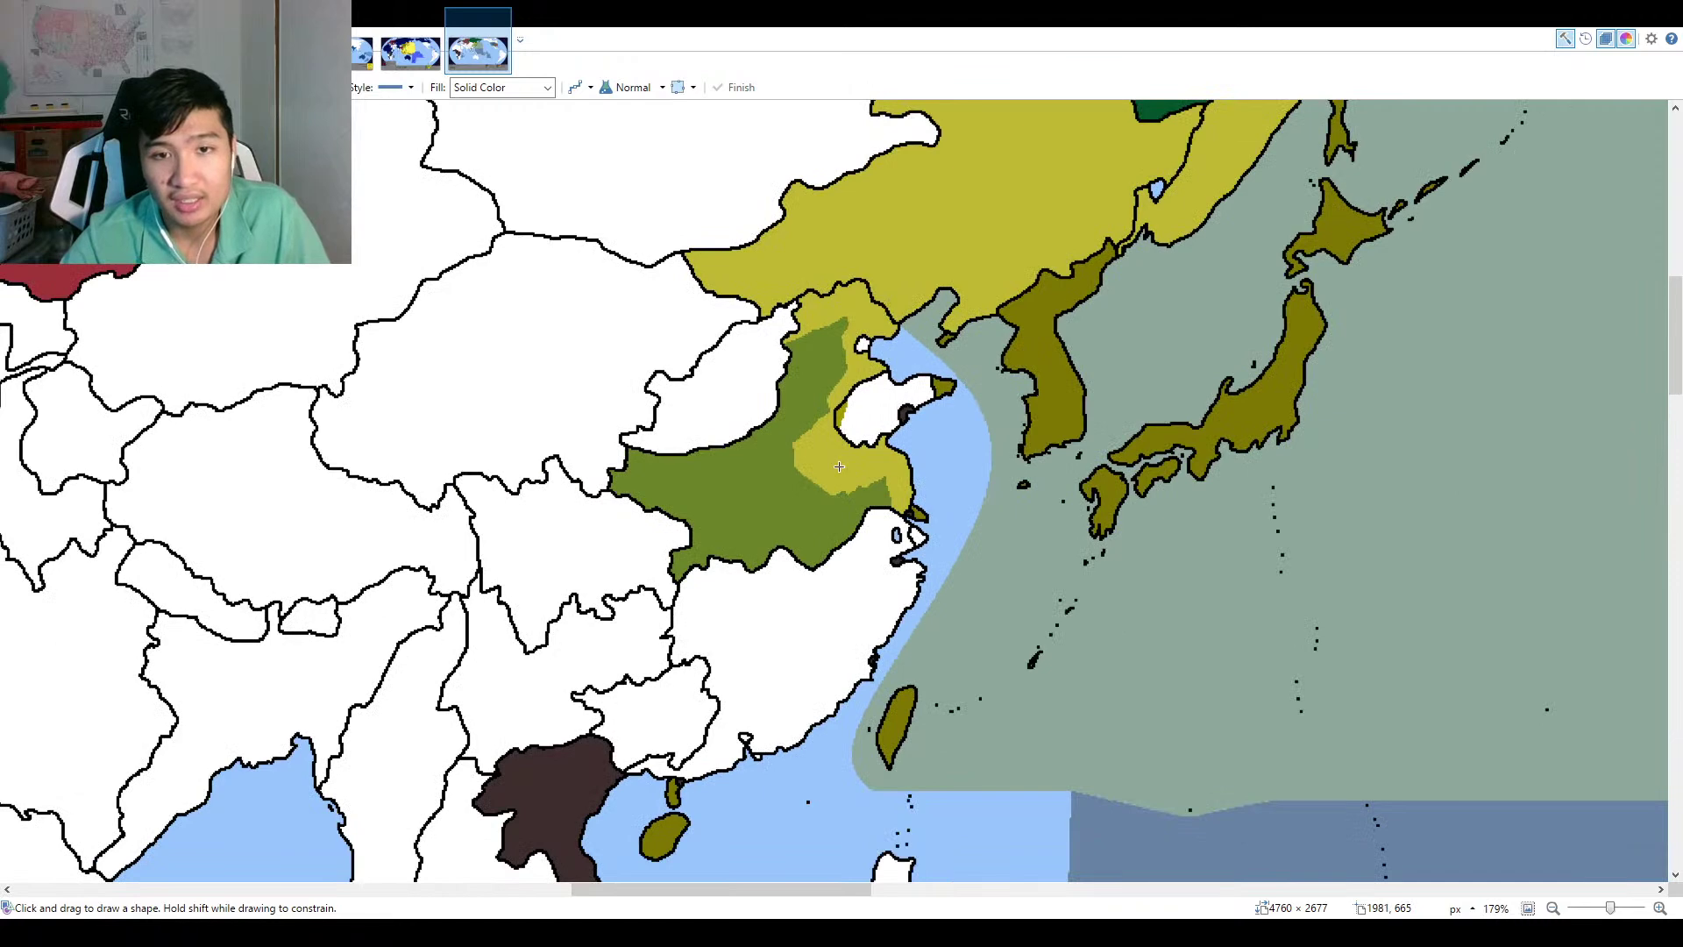
scroll(839, 466, down, 1)
scroll(1138, 313, up, 3)
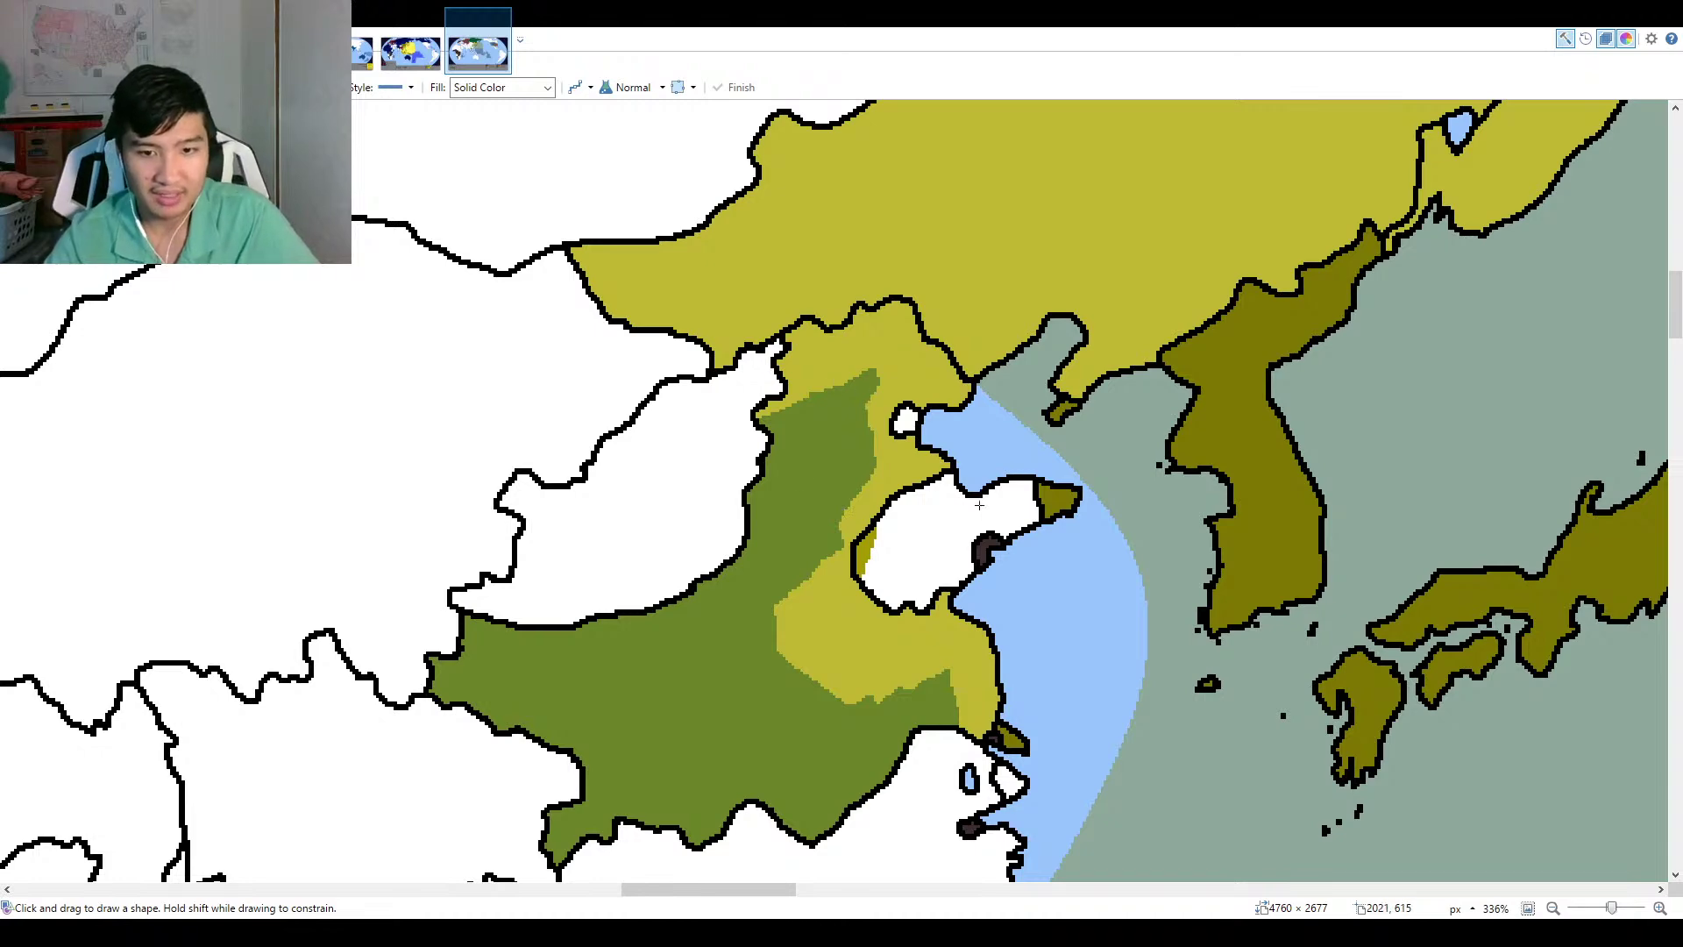
scroll(719, 685, down, 3)
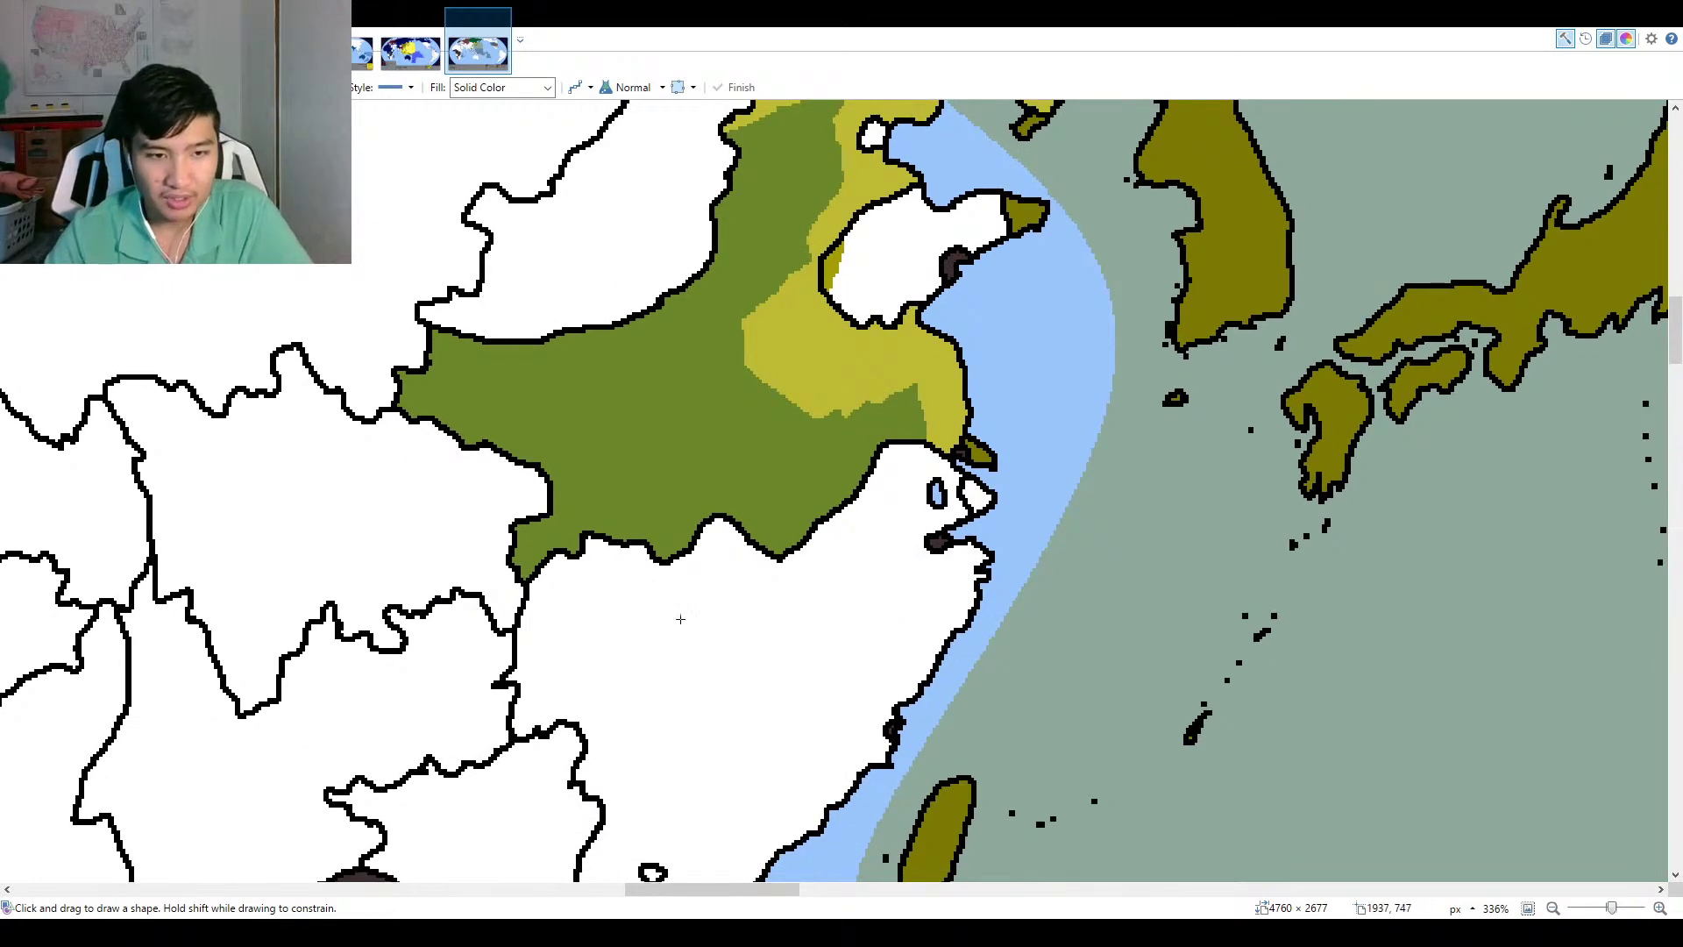
Look over the uncoloured regions of southern and southeastern China, comparing them with the green Empire of China territory to the north.
drag(780, 668, 901, 467)
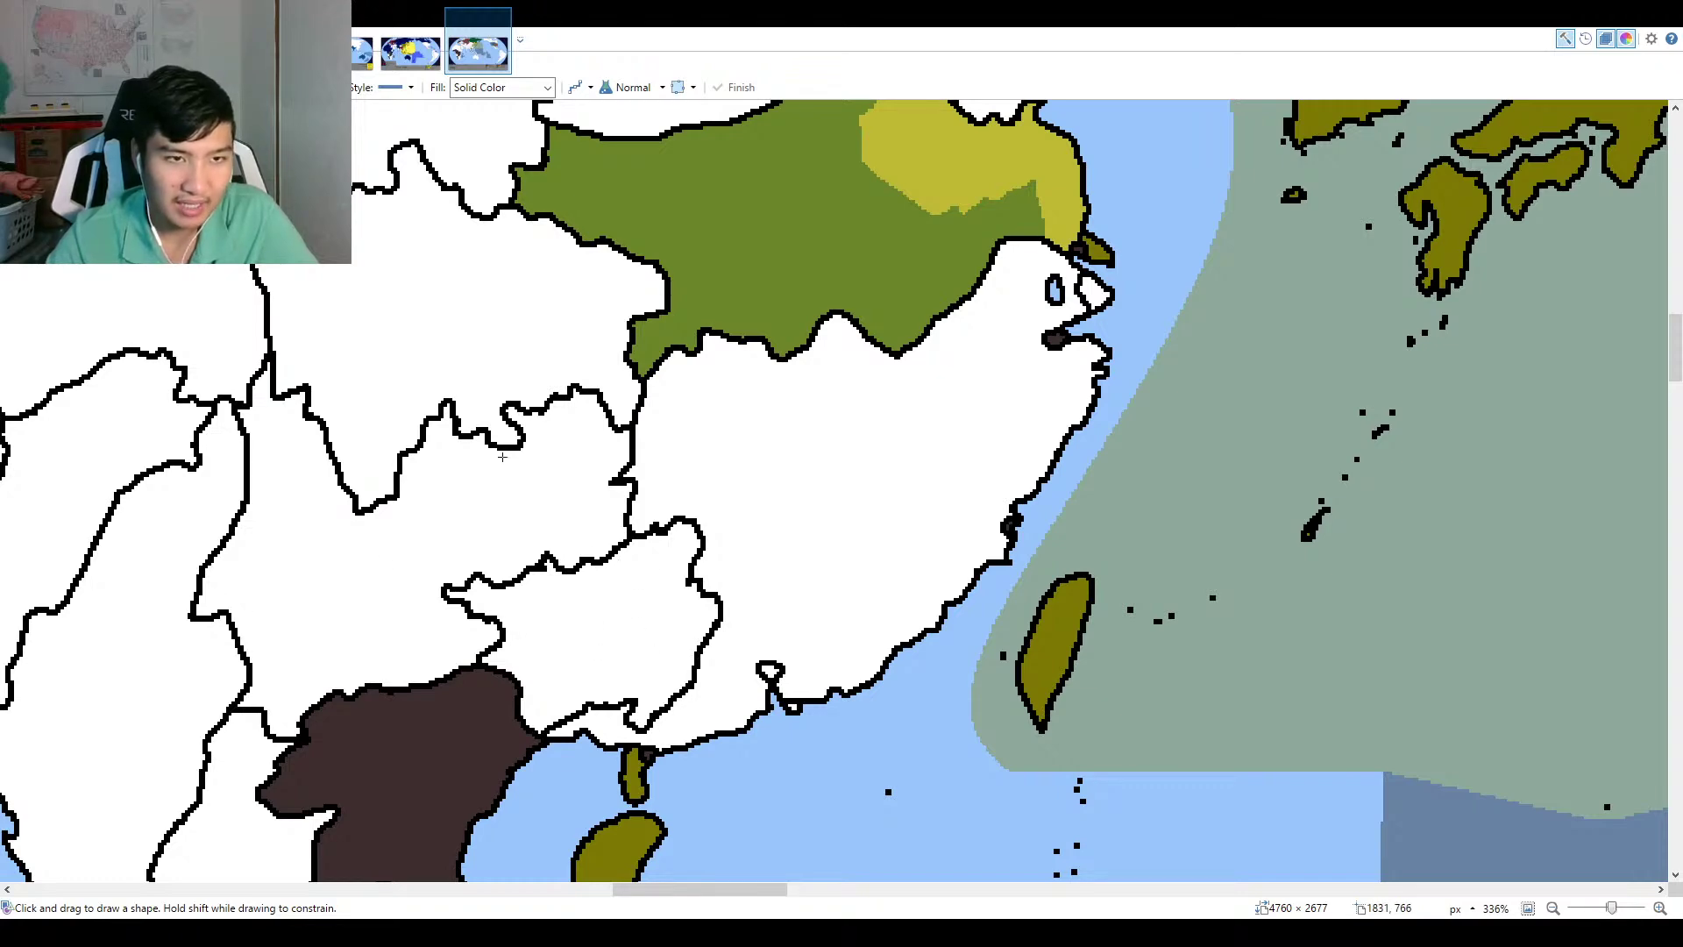
scroll(406, 440, down, 3)
scroll(676, 530, down, 6)
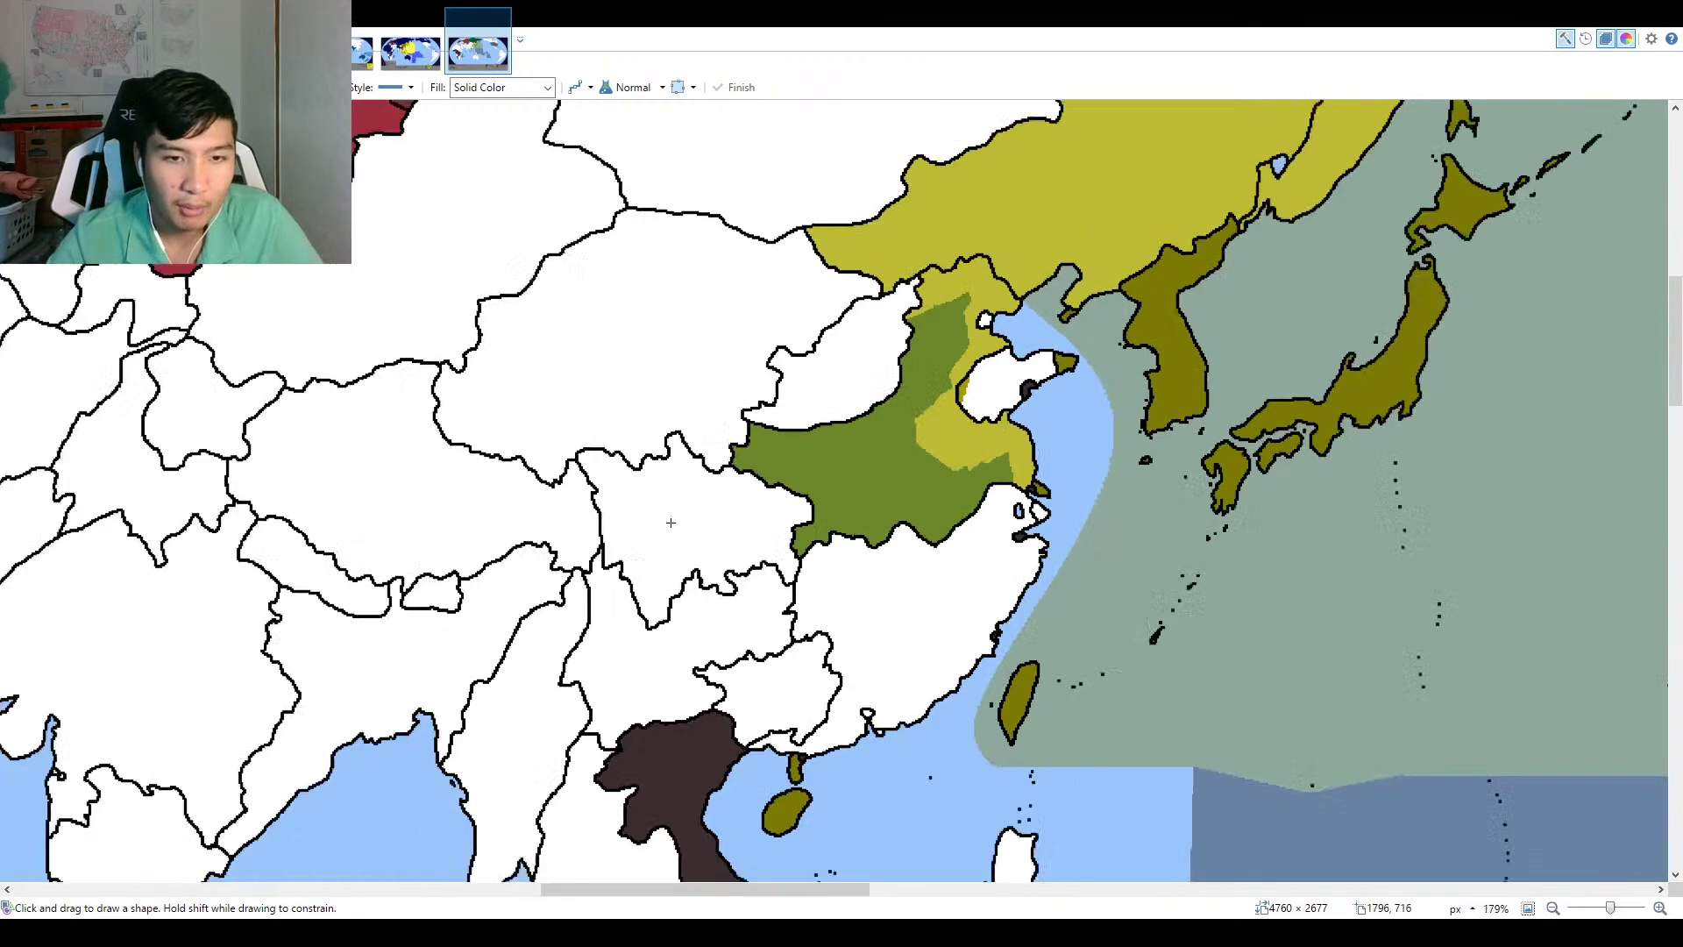
scroll(793, 558, up, 5)
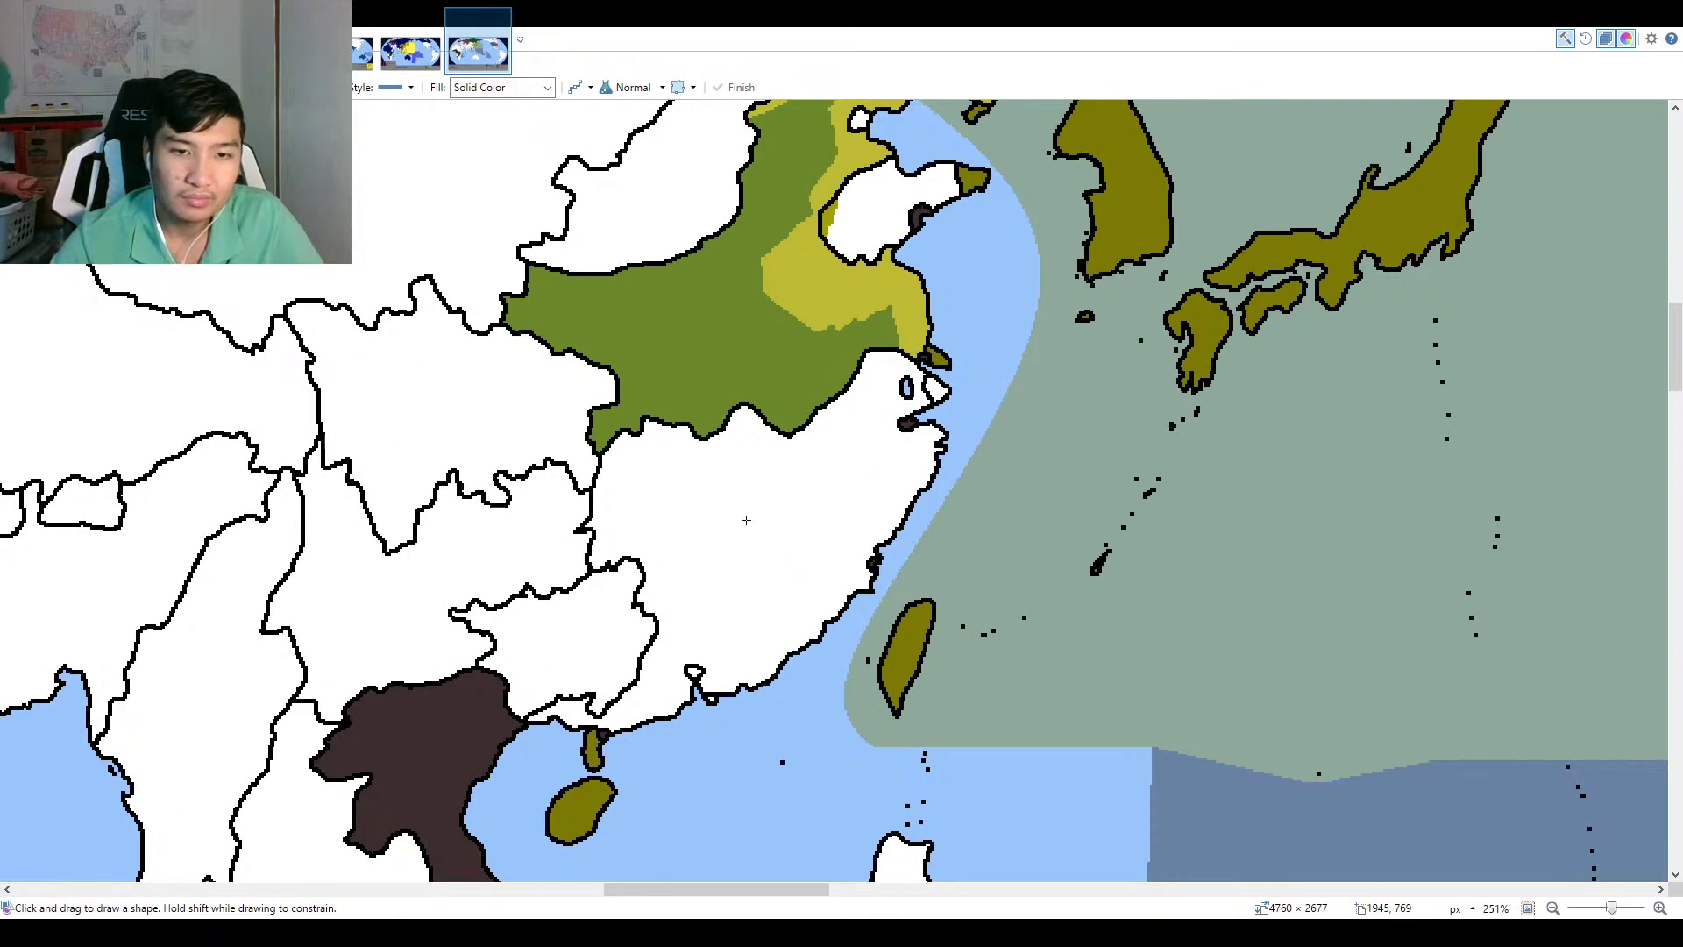
scroll(746, 520, down, 2)
scroll(780, 579, up, 3)
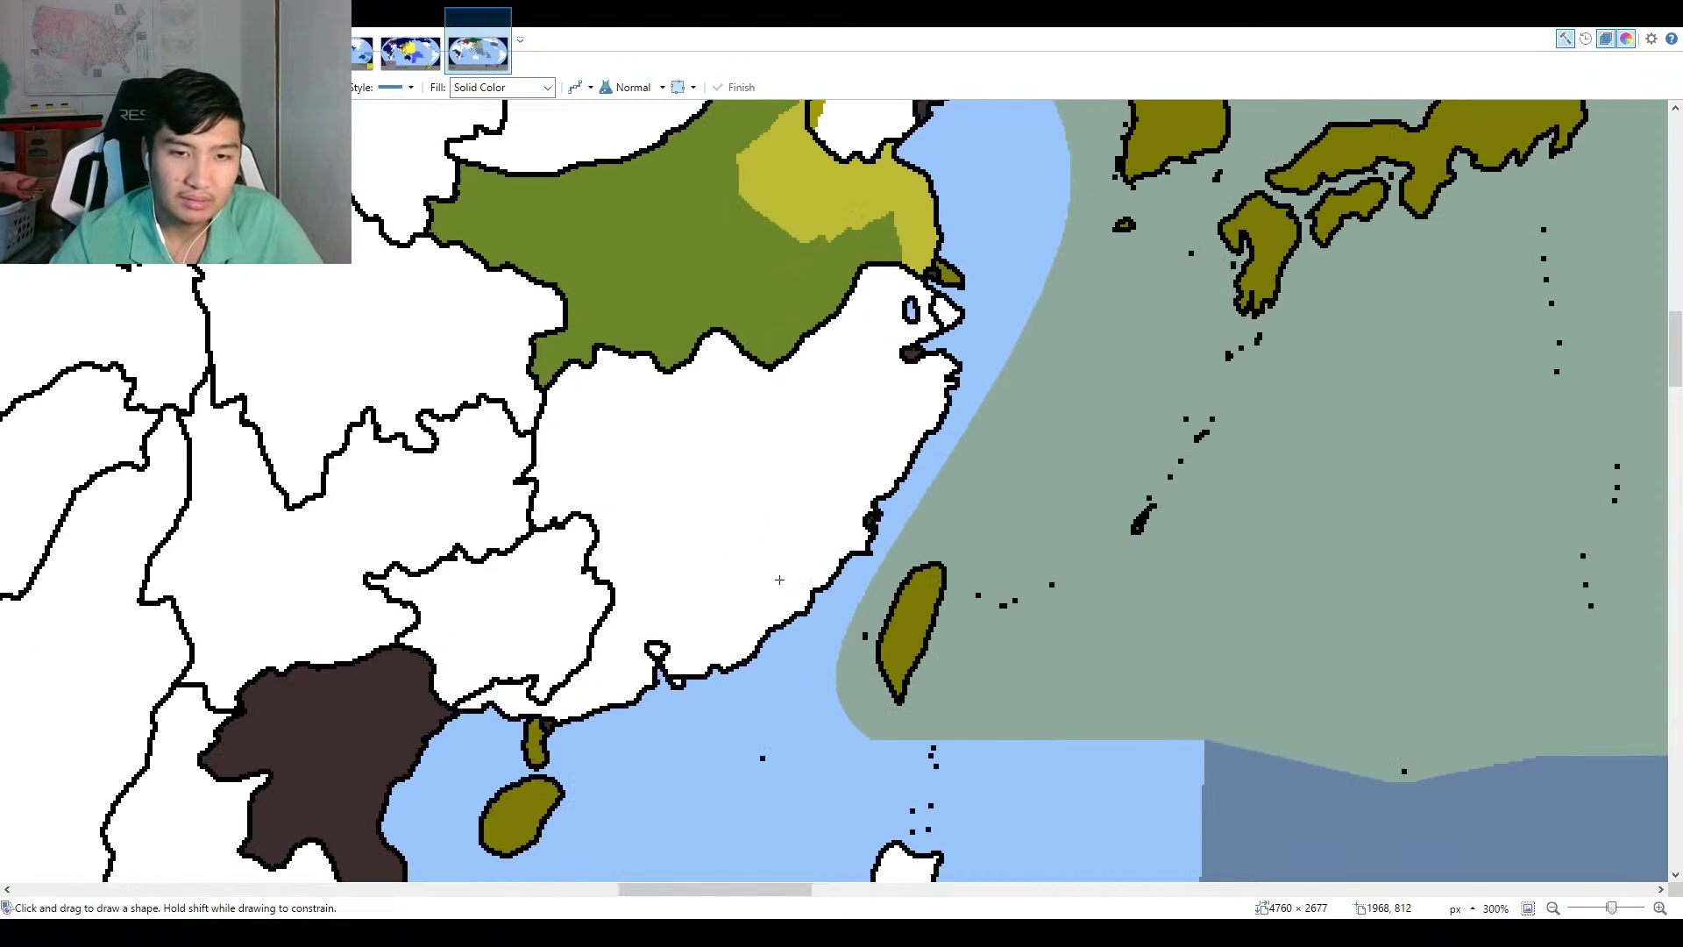
scroll(779, 579, down, 3)
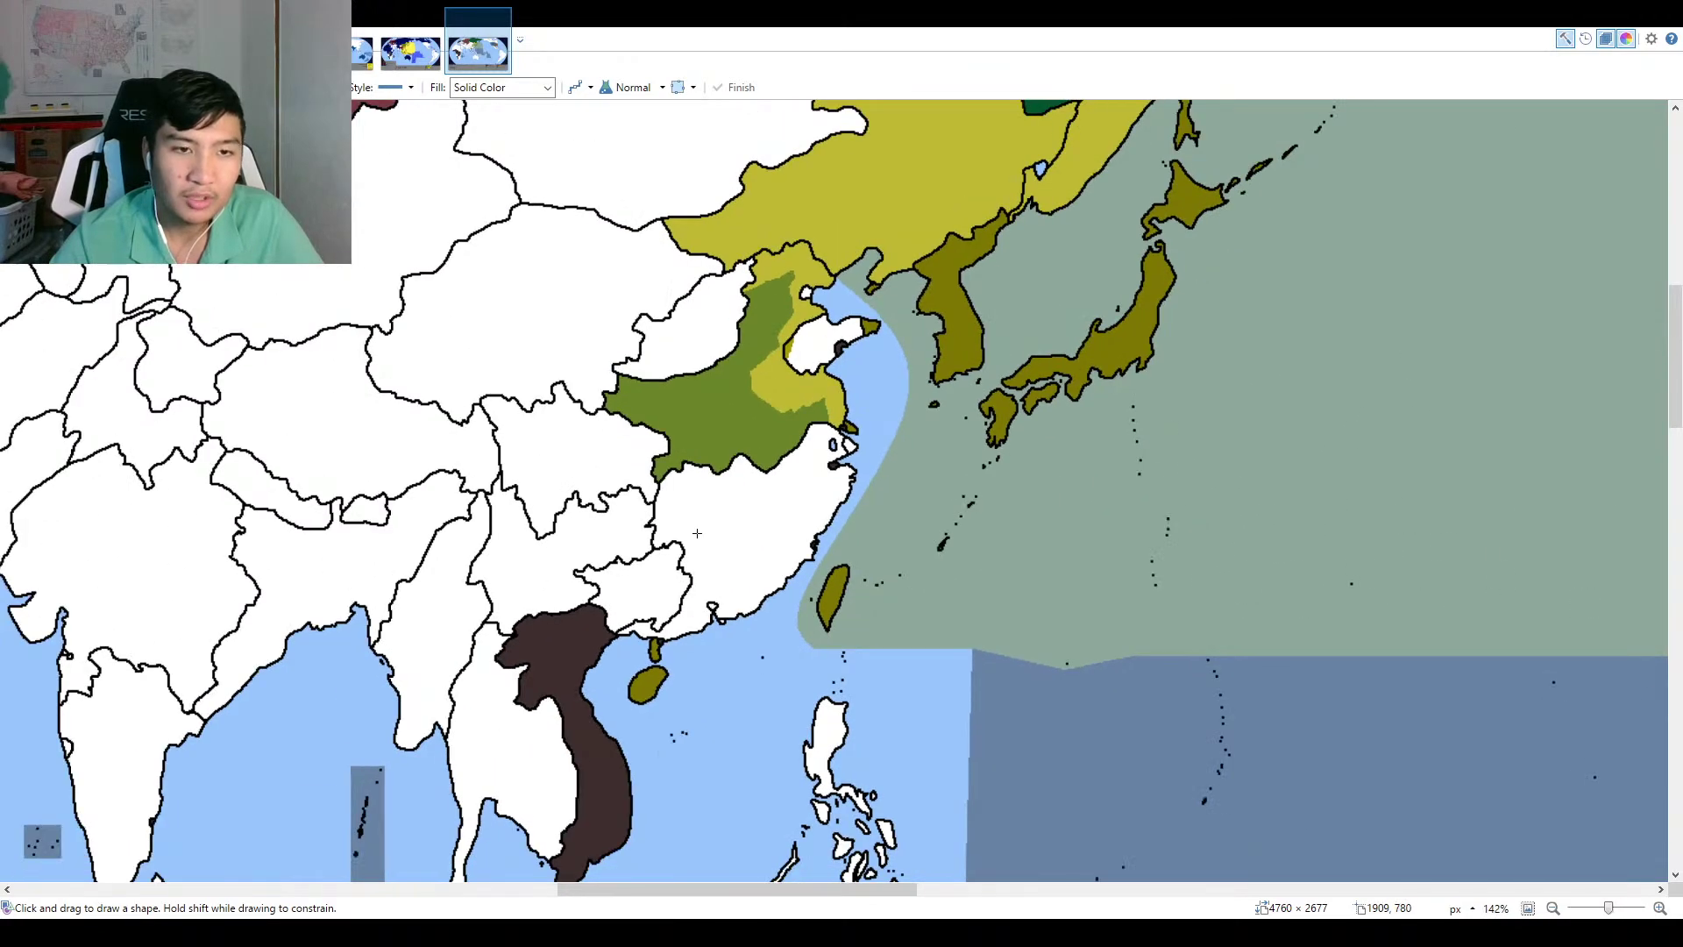
scroll(696, 533, up, 3)
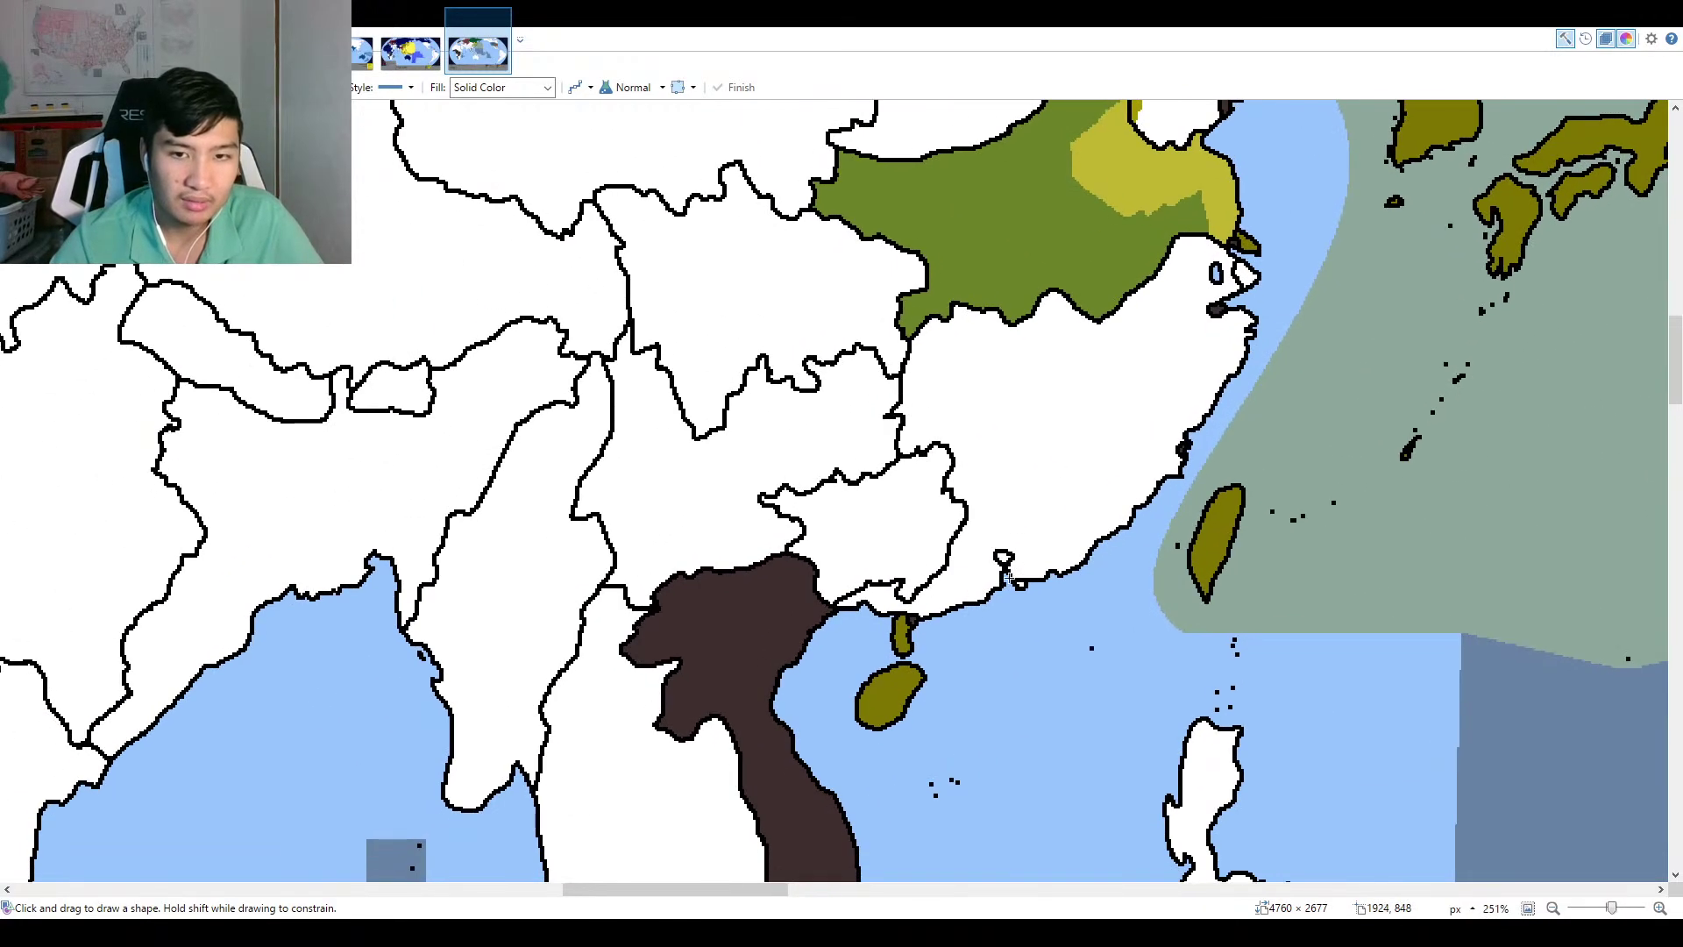
Inspect the southern Chinese region bordering Allied Indochina and Hainan up close, finishing with a wider view of East Asia.
scroll(1008, 607, up, 4)
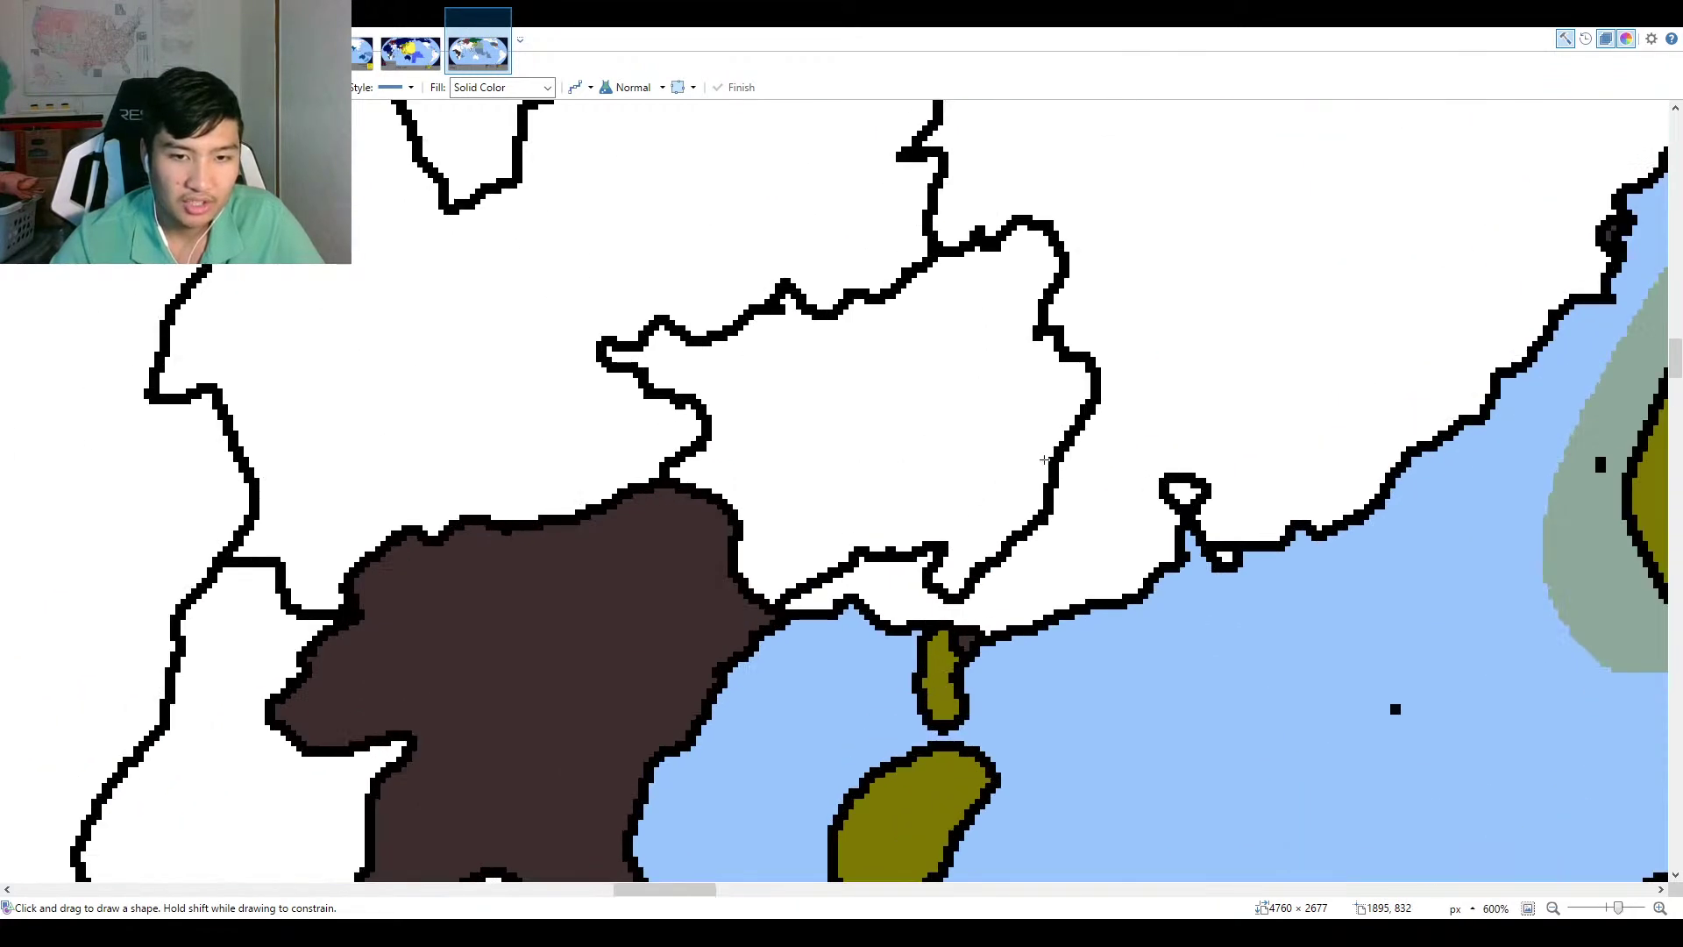
scroll(1044, 459, down, 5)
scroll(1023, 489, up, 1)
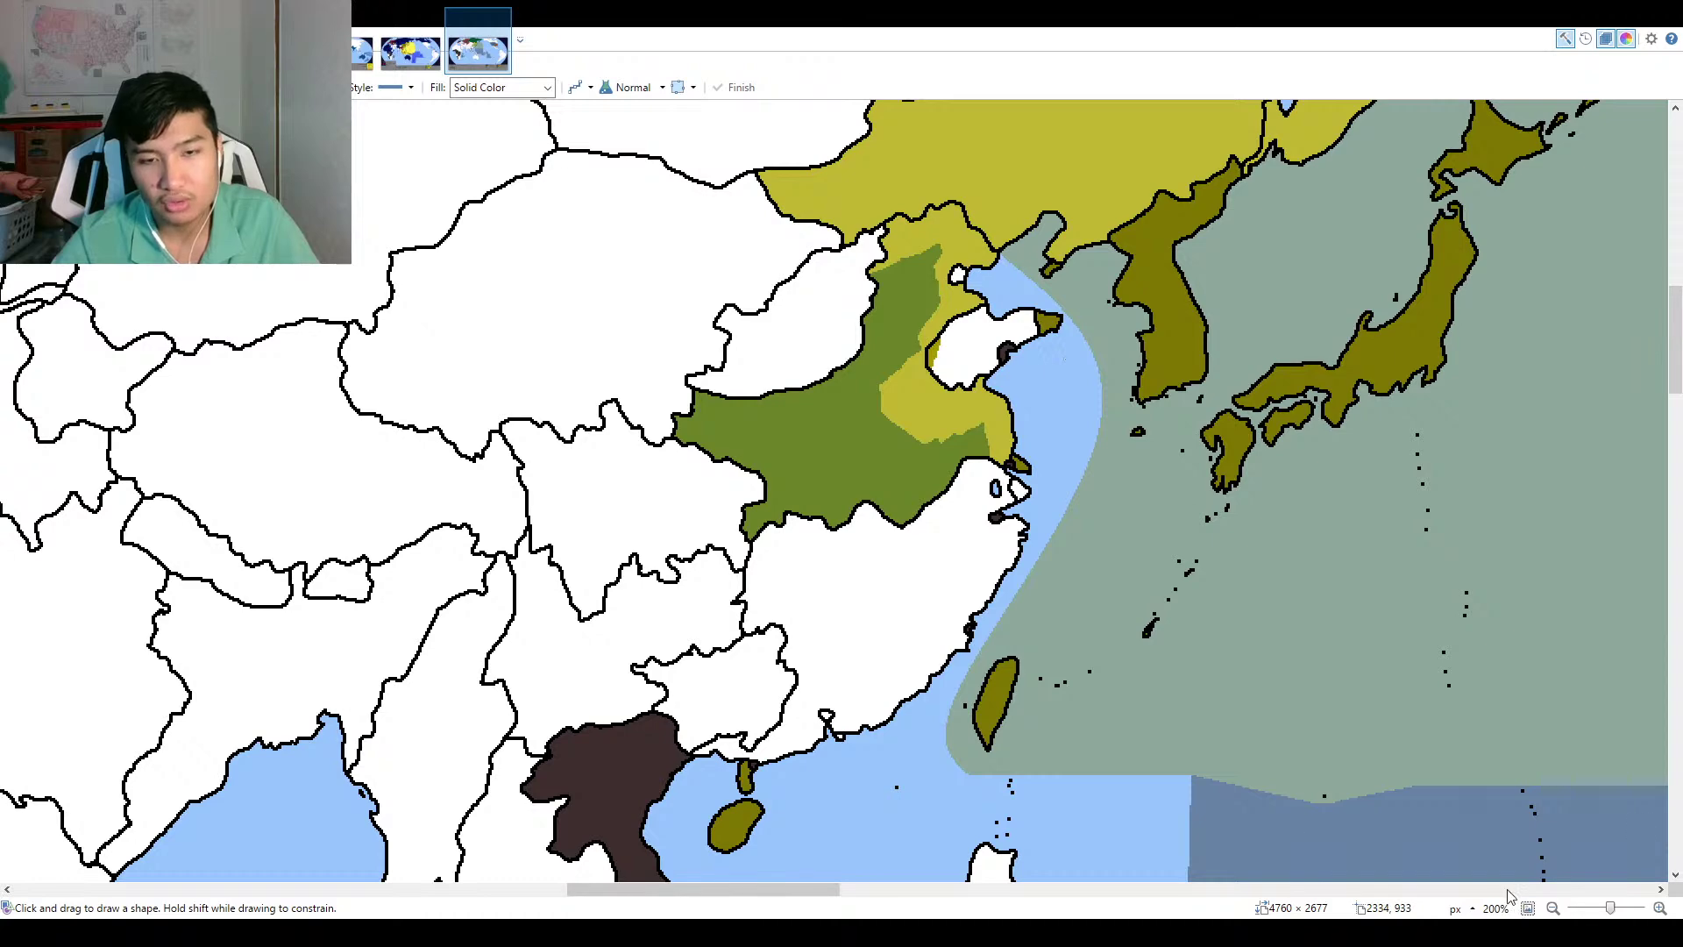
scroll(845, 609, up, 2)
scroll(857, 598, down, 3)
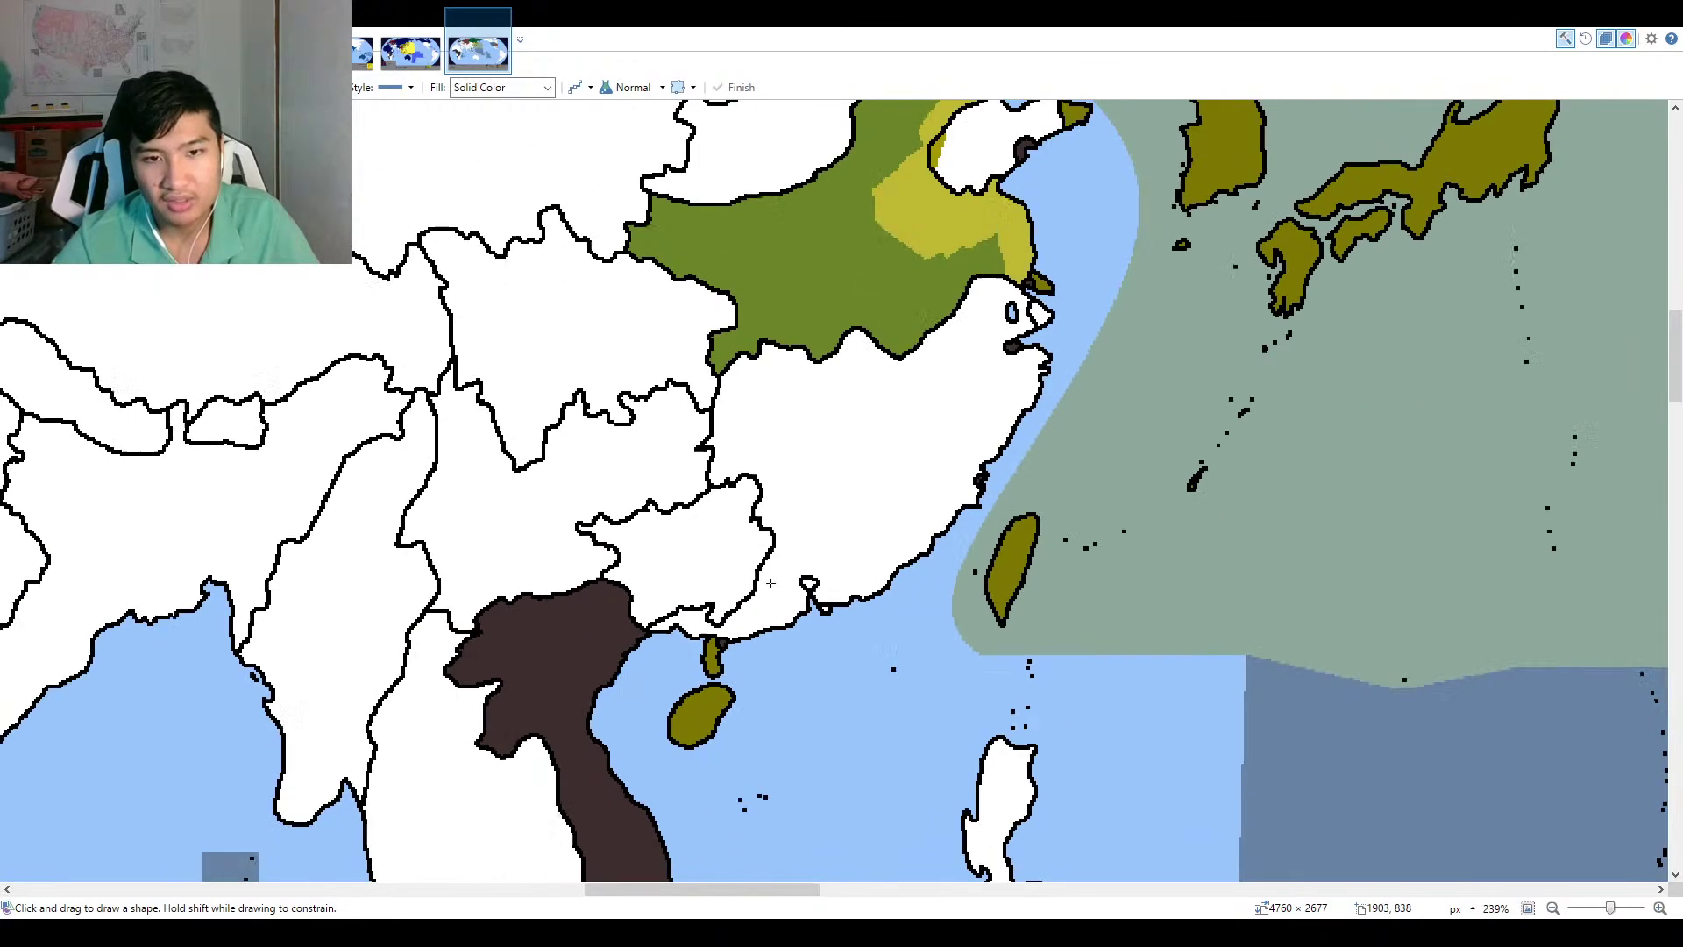
drag(800, 567, 680, 649)
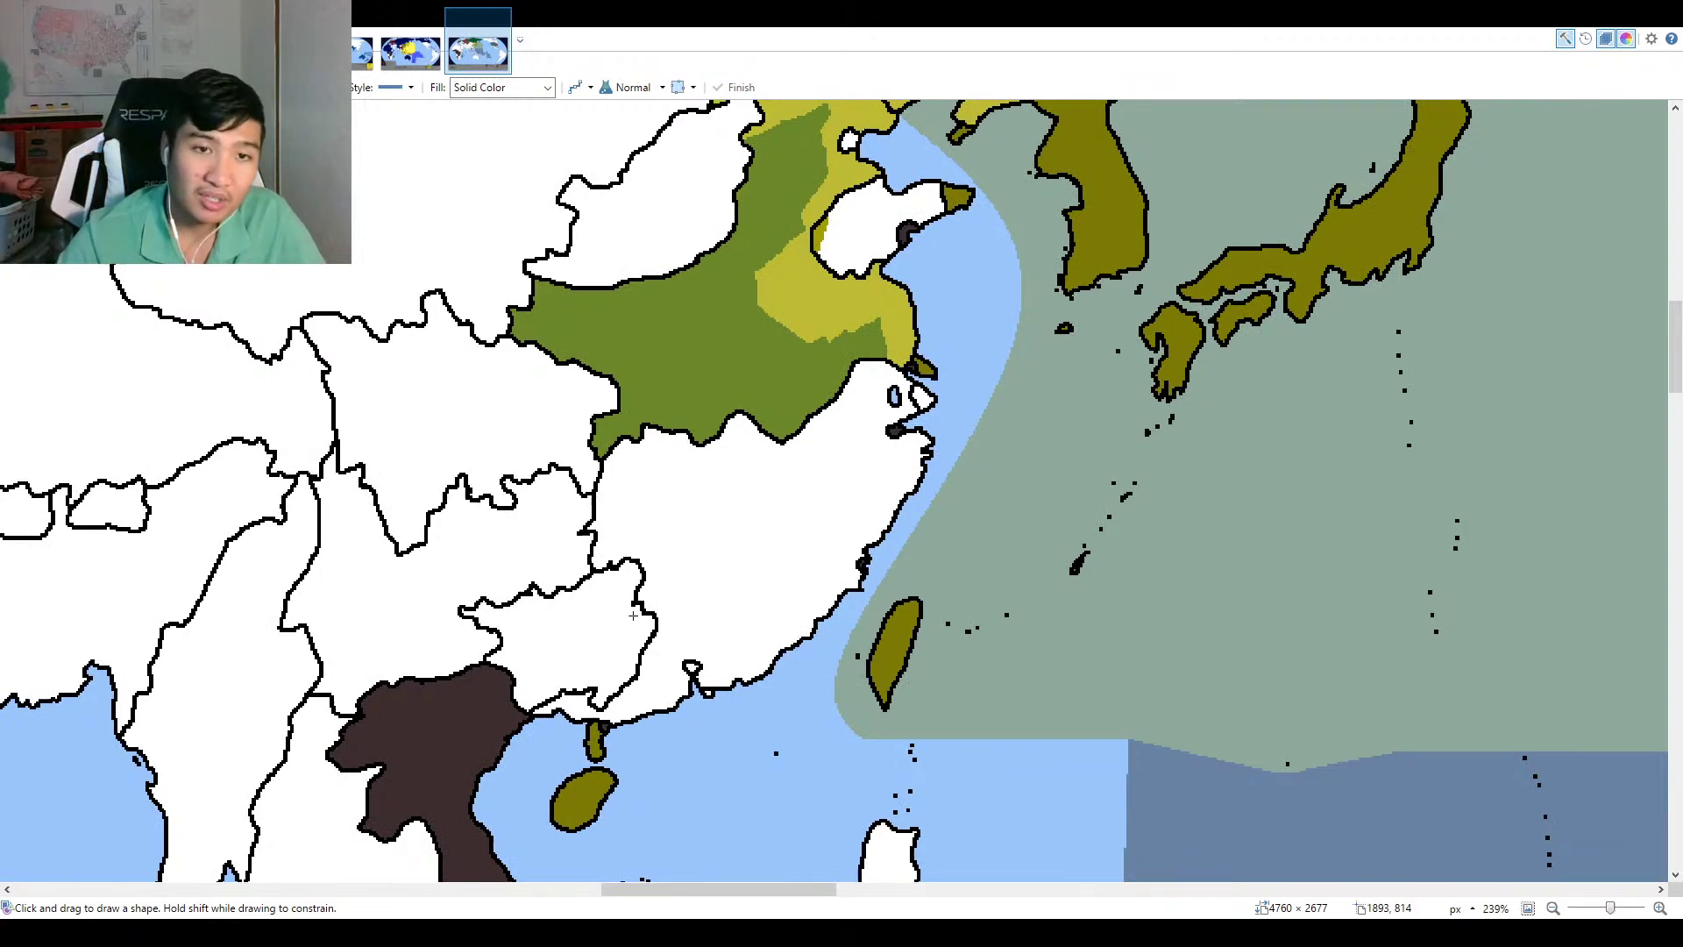
scroll(775, 598, down, 3)
scroll(780, 603, down, 2)
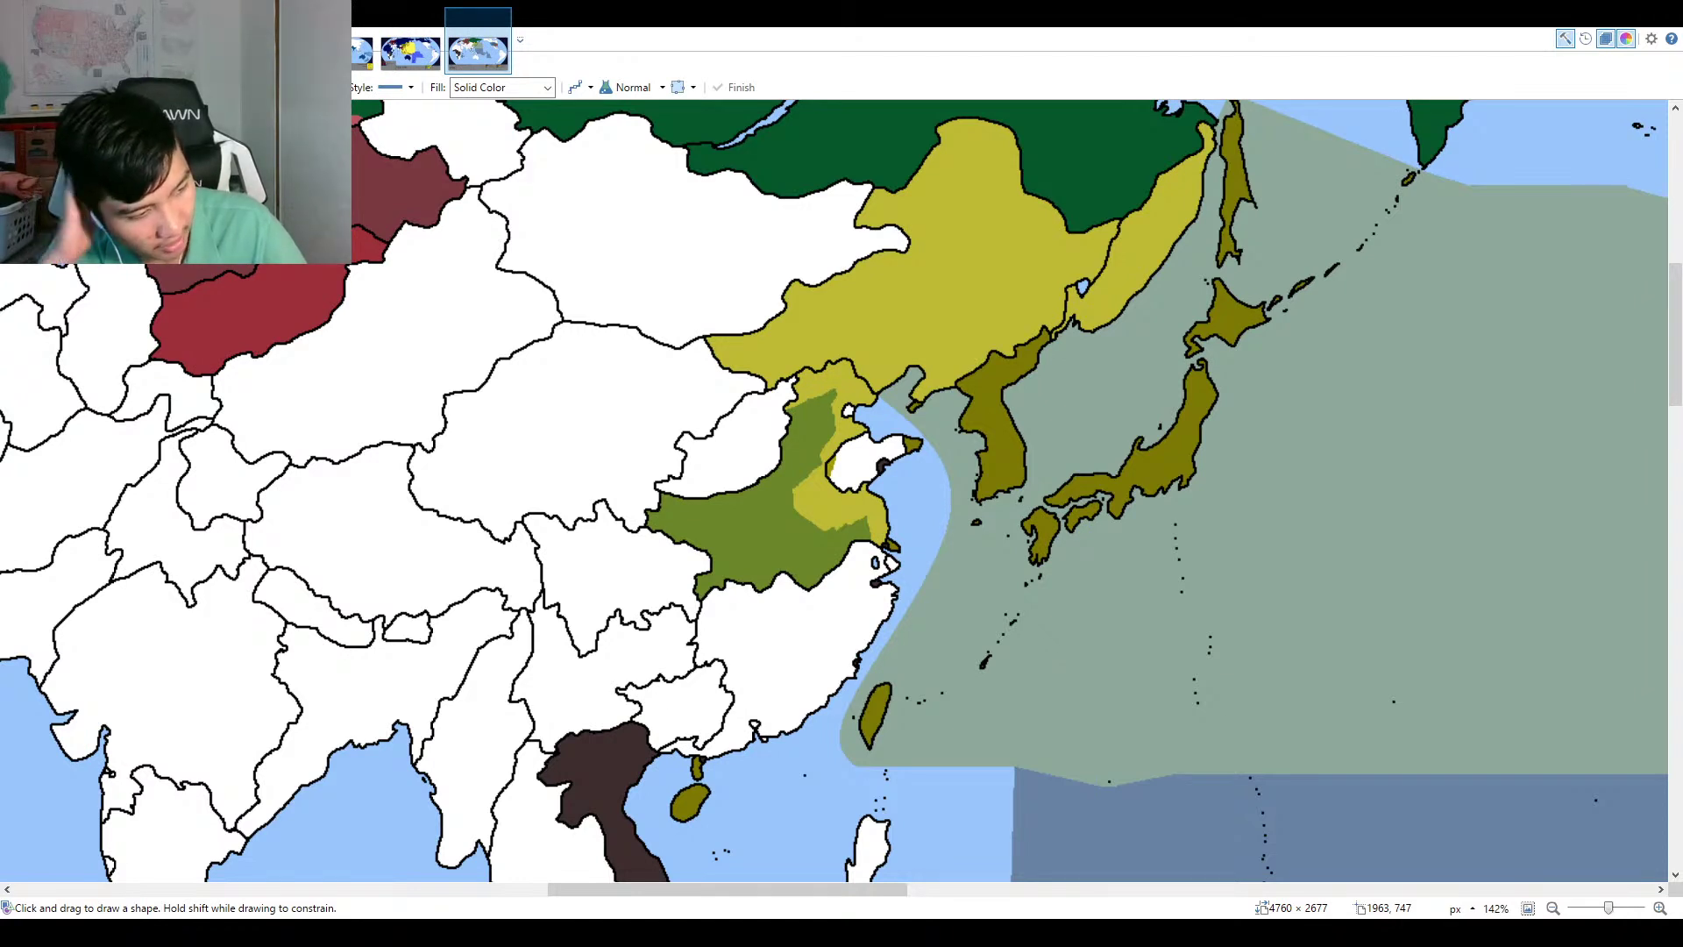
drag(375, 631, 457, 663)
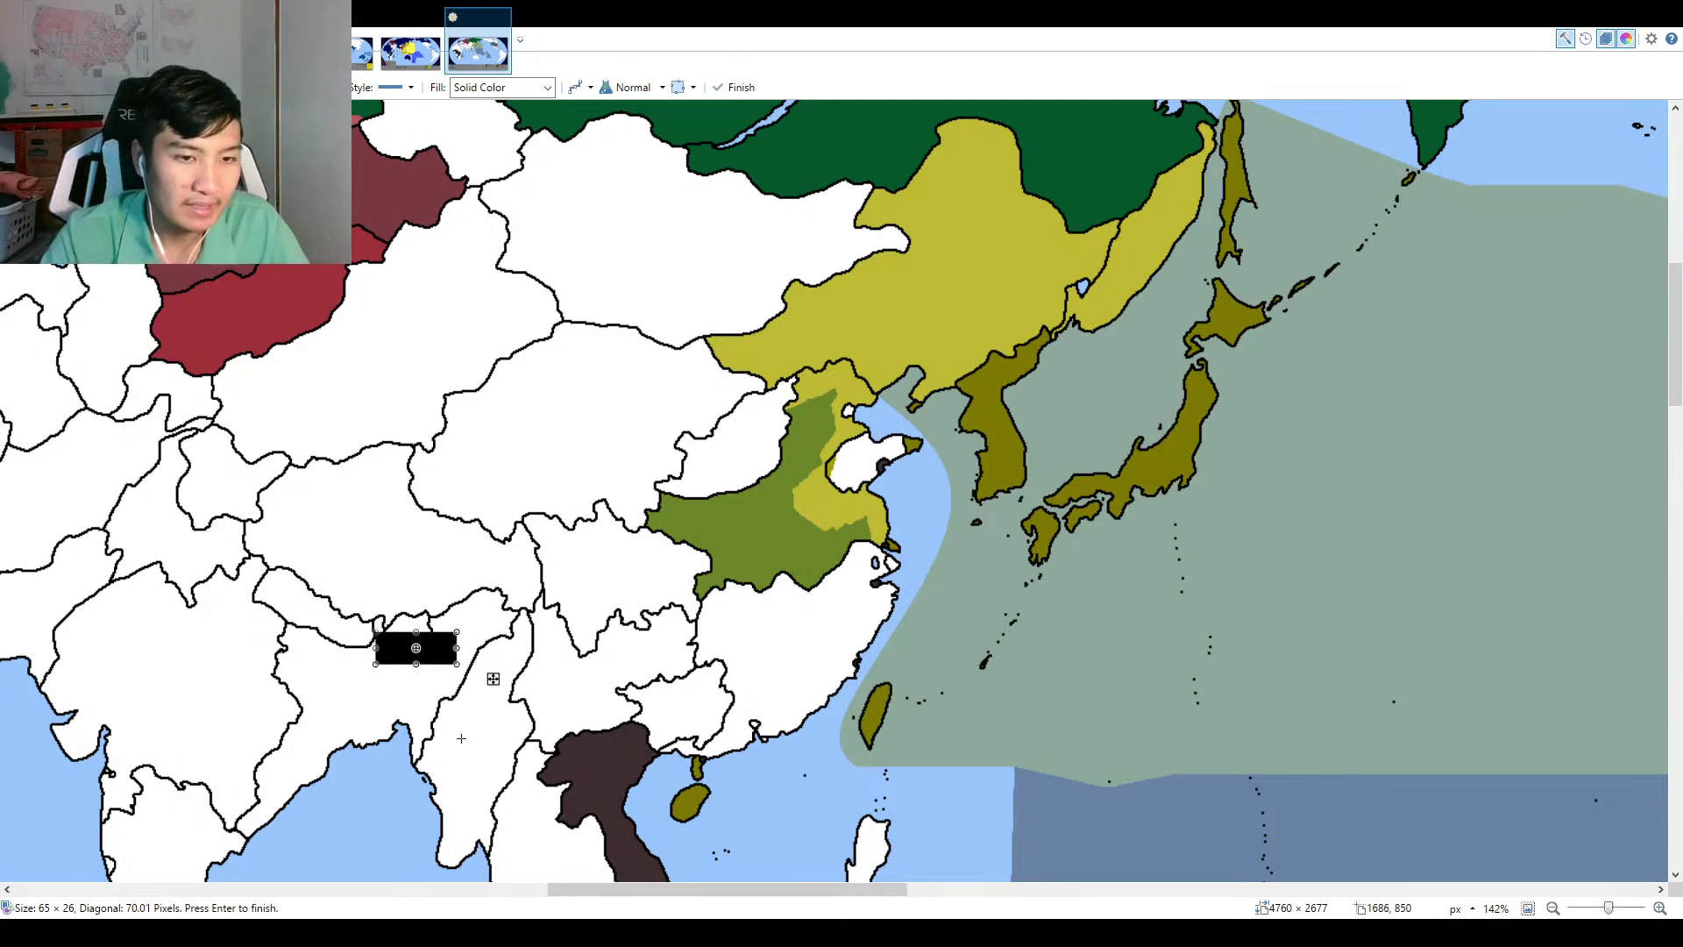
key(Escape)
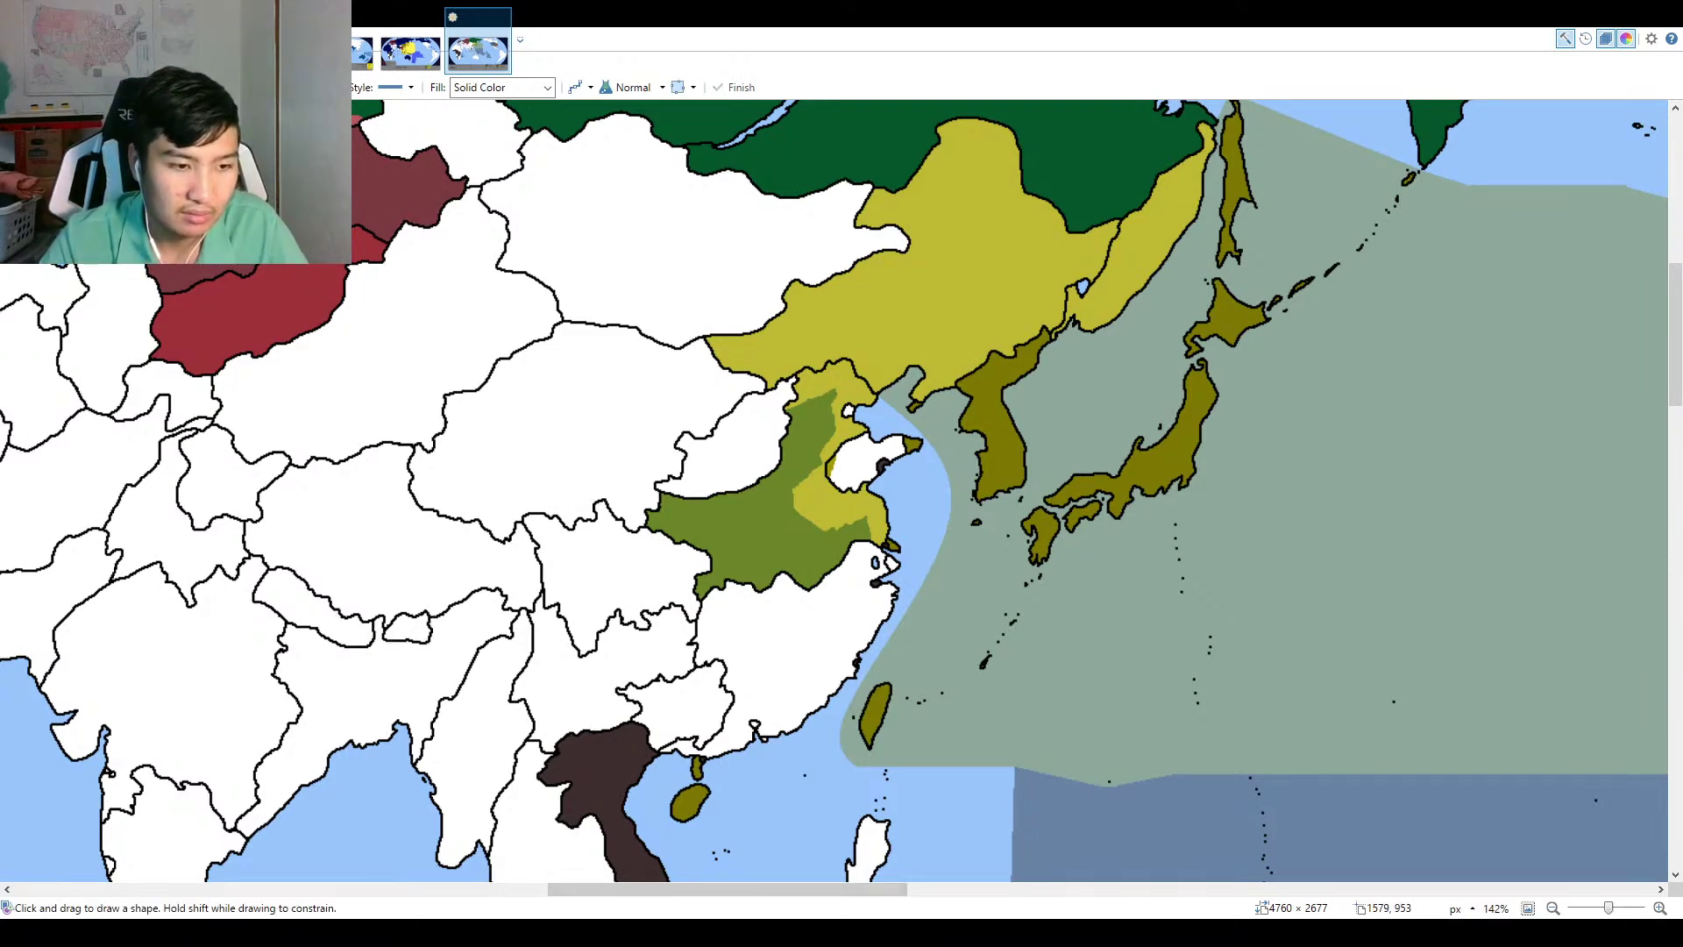